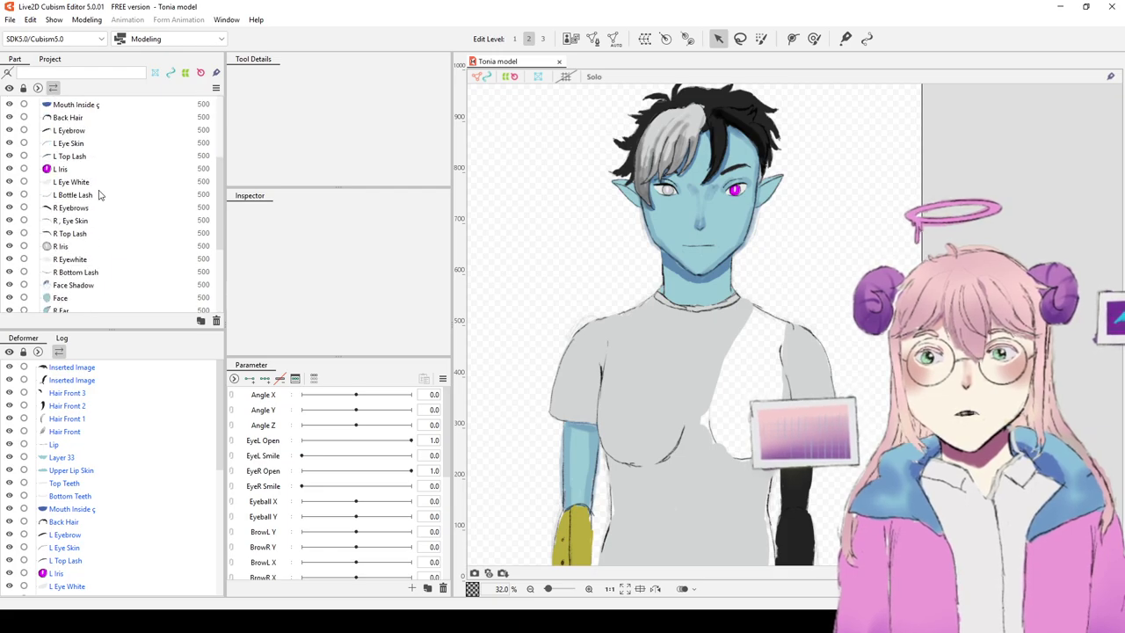
Step: Examine which artwork belongs to the Neck, Layer 33 and Upper Lip Skin layers
{"action": "left_click", "coordinate": [60, 204]}
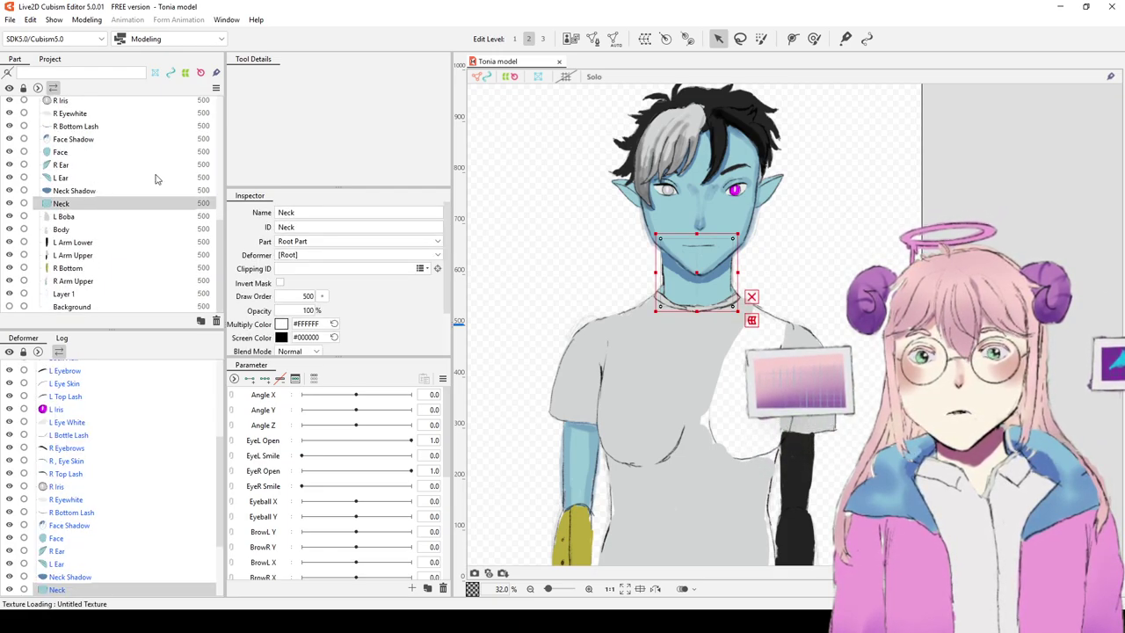
{"action": "scroll", "coordinate": [139, 190], "scroll_direction": "up", "scroll_amount": 7}
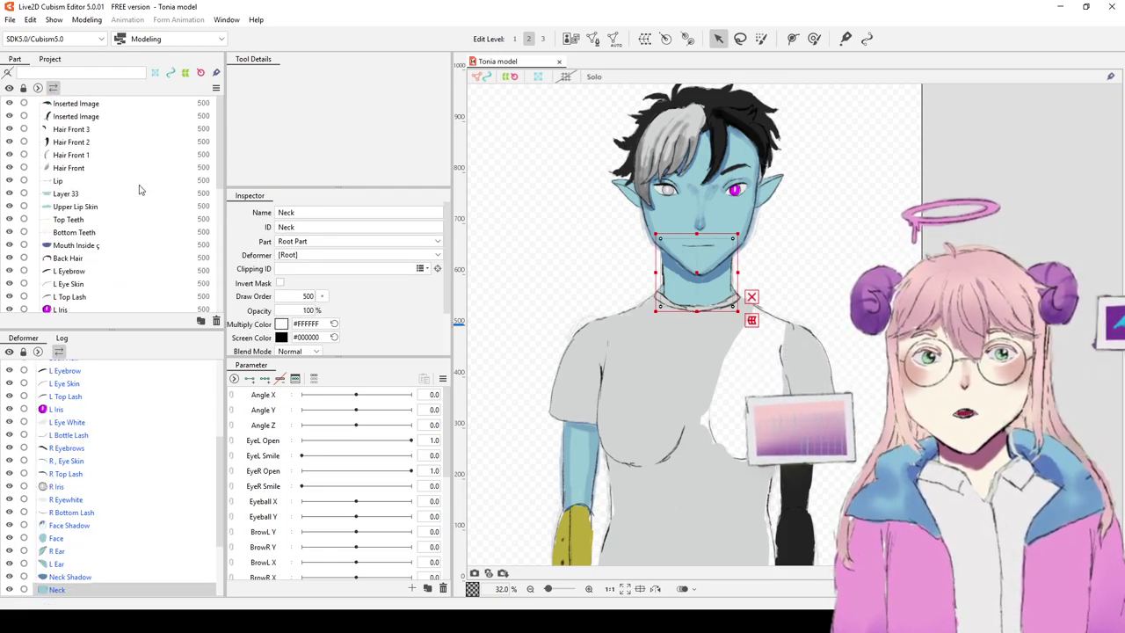
{"action": "left_click", "coordinate": [67, 198]}
{"action": "left_click", "coordinate": [79, 206]}
{"action": "left_click", "coordinate": [79, 197]}
{"action": "left_click", "coordinate": [80, 207]}
{"action": "left_click", "coordinate": [85, 195]}
{"action": "left_click", "coordinate": [91, 206]}
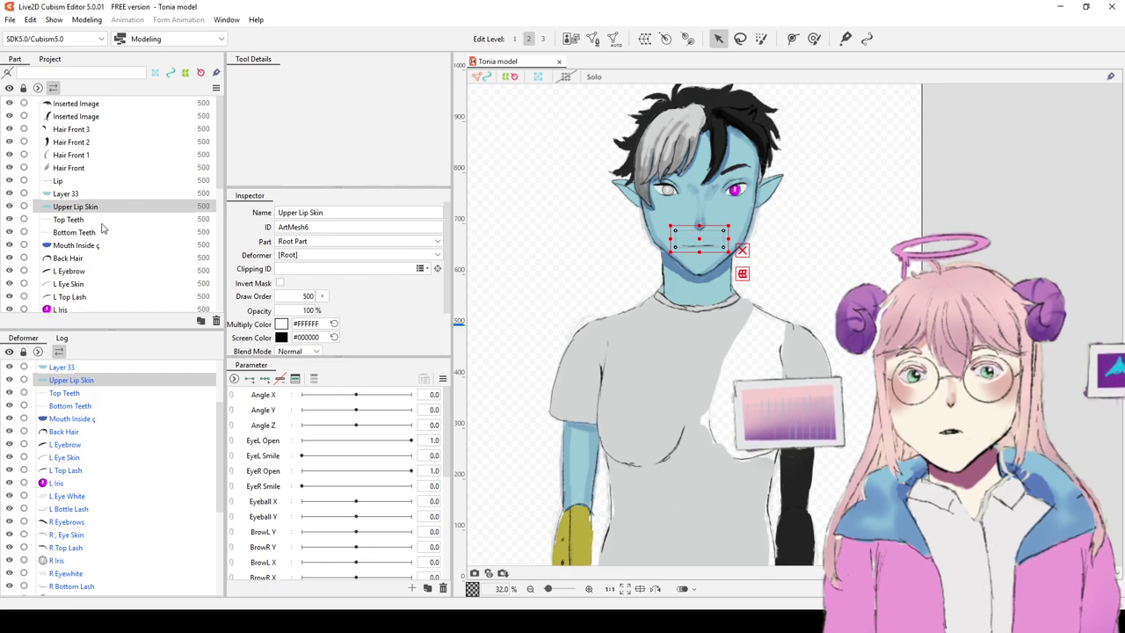
Step: Clip the Face Shadow layer to the face by copying the Face layer's ID into its clipping ID
{"action": "scroll", "coordinate": [101, 236], "scroll_direction": "down", "scroll_amount": 2}
{"action": "scroll", "coordinate": [100, 235], "scroll_direction": "down", "scroll_amount": 10}
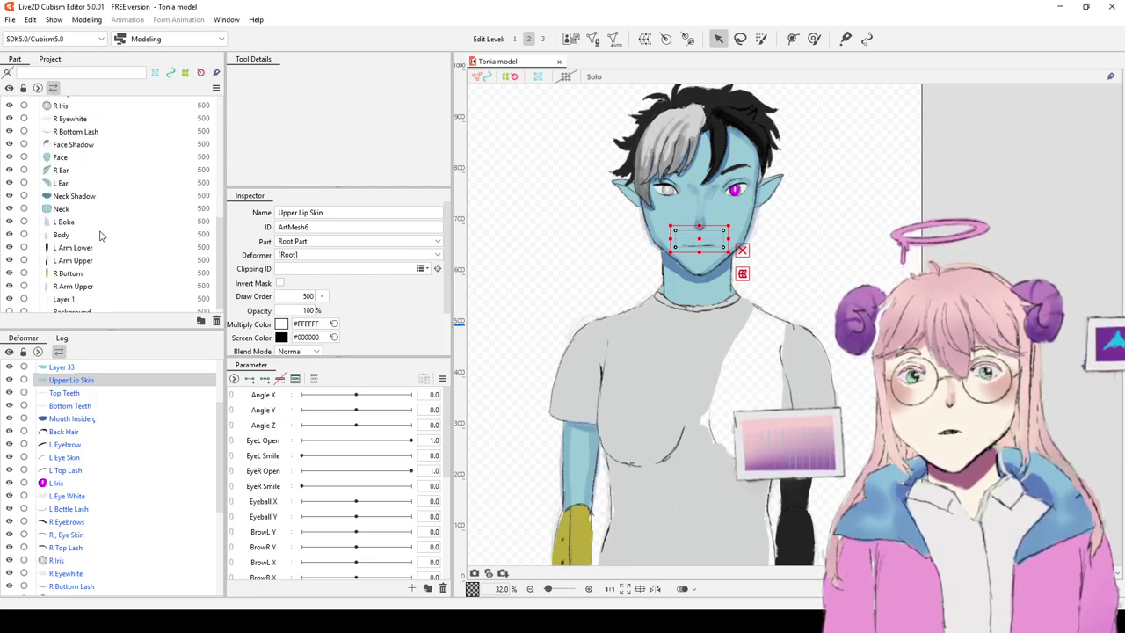
{"action": "left_click", "coordinate": [76, 157]}
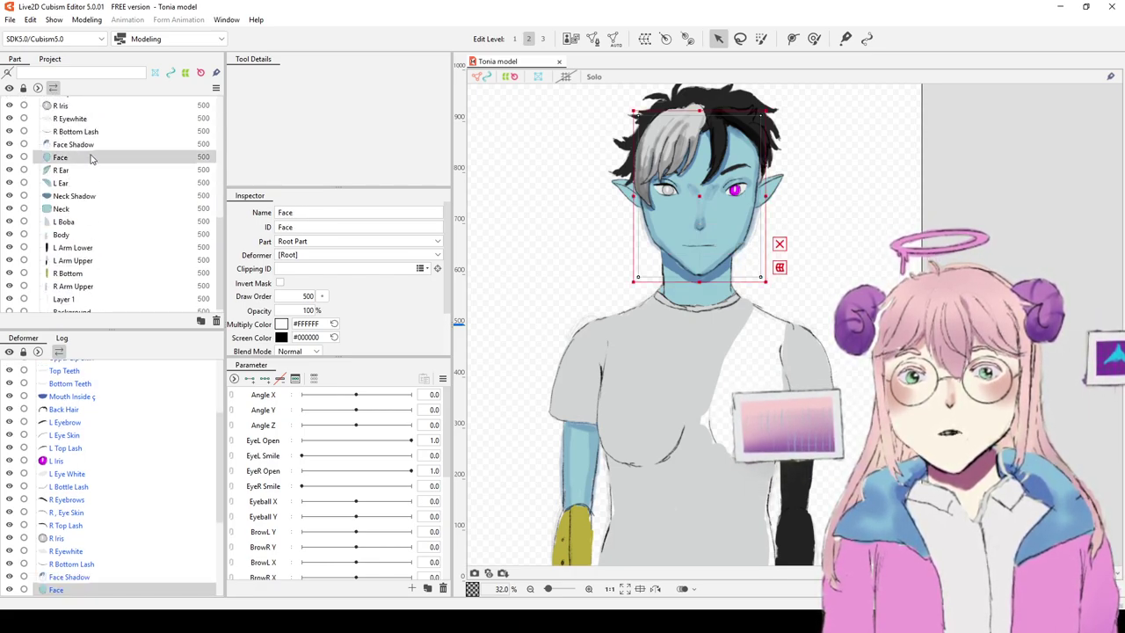
{"action": "double_click", "coordinate": [306, 227]}
{"action": "key", "text": "ctrl+c"}
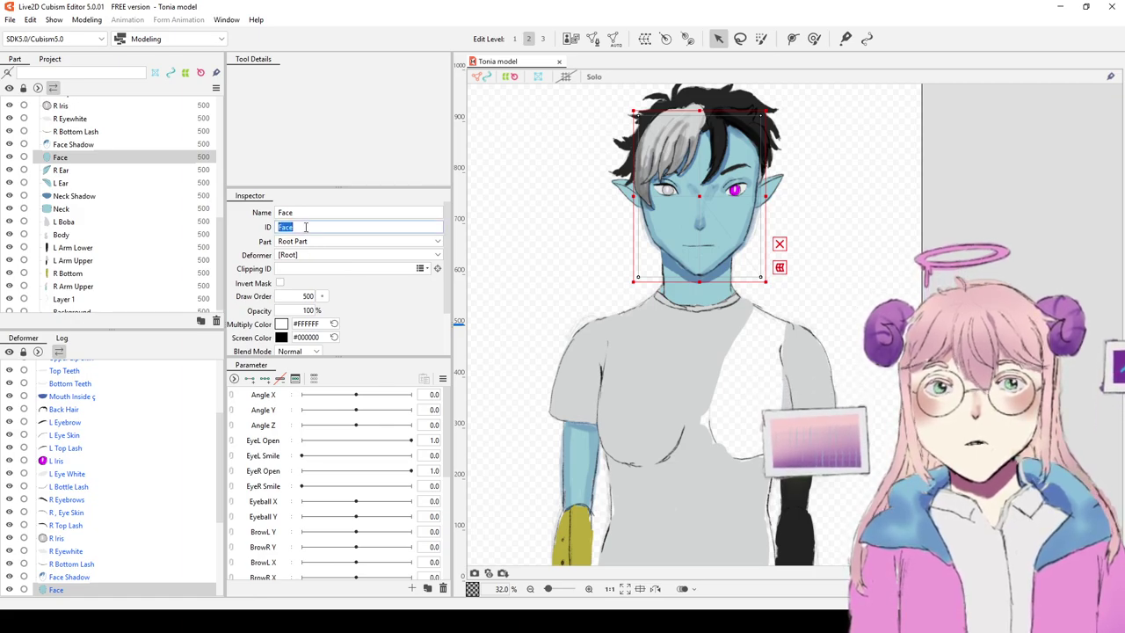
{"action": "left_click", "coordinate": [88, 145]}
{"action": "left_click", "coordinate": [309, 266]}
{"action": "key", "text": "ctrl+v"}
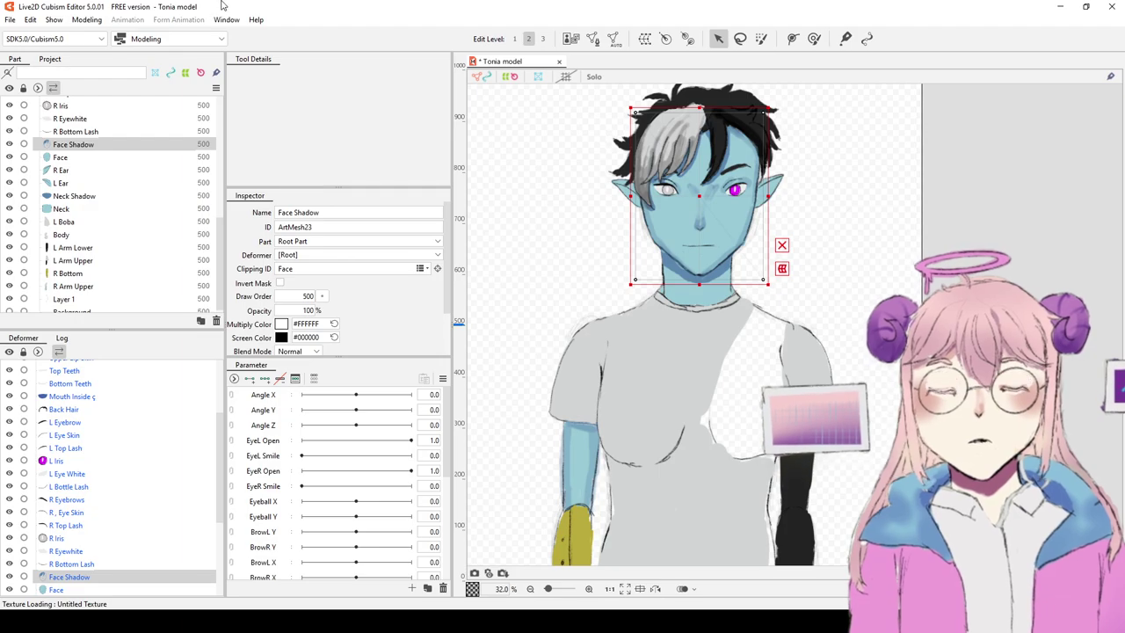
Step: Clip the R Iris layer to the right eye white by copying the R Eyewhite ID, ArtMesh21, into its clipping ID
{"action": "scroll", "coordinate": [99, 182], "scroll_direction": "up", "scroll_amount": 3}
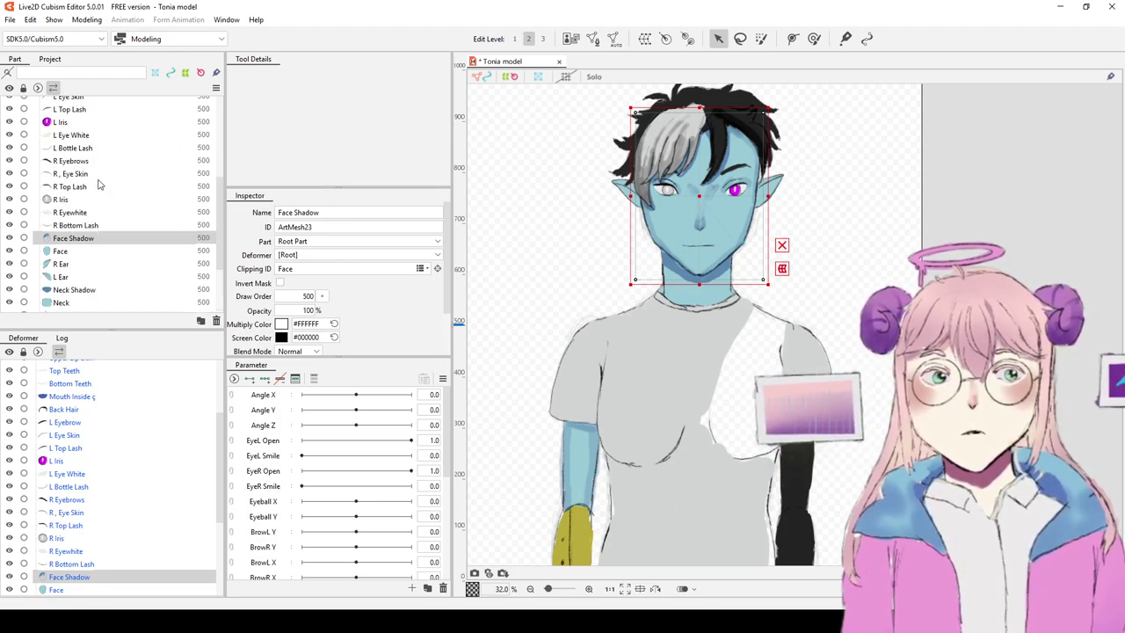
{"action": "left_click", "coordinate": [92, 227]}
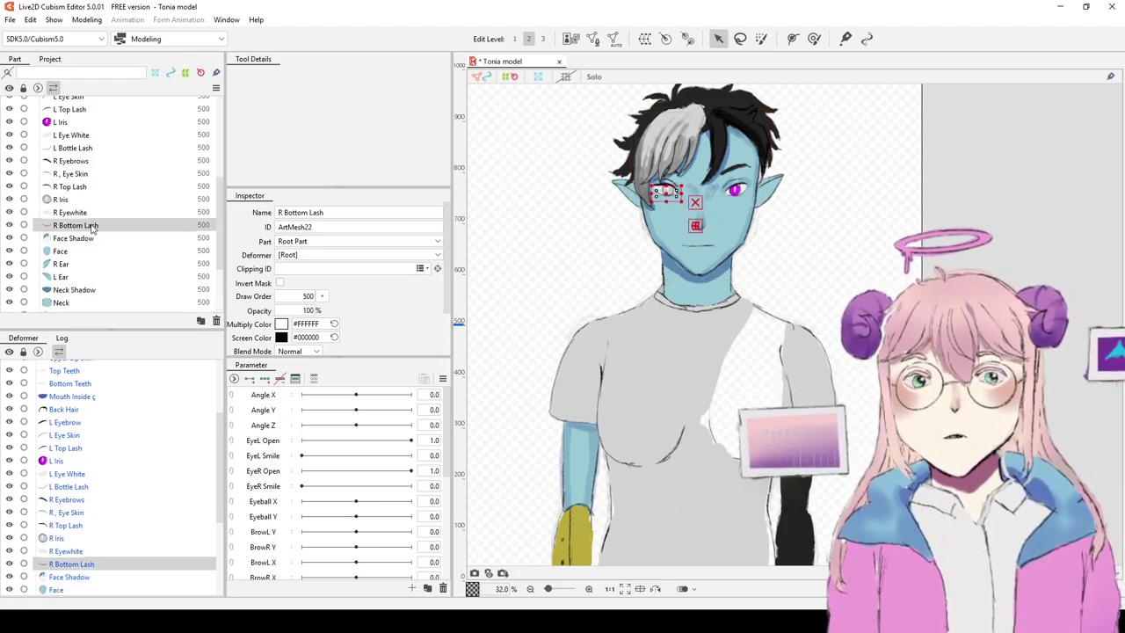
{"action": "left_click", "coordinate": [93, 213]}
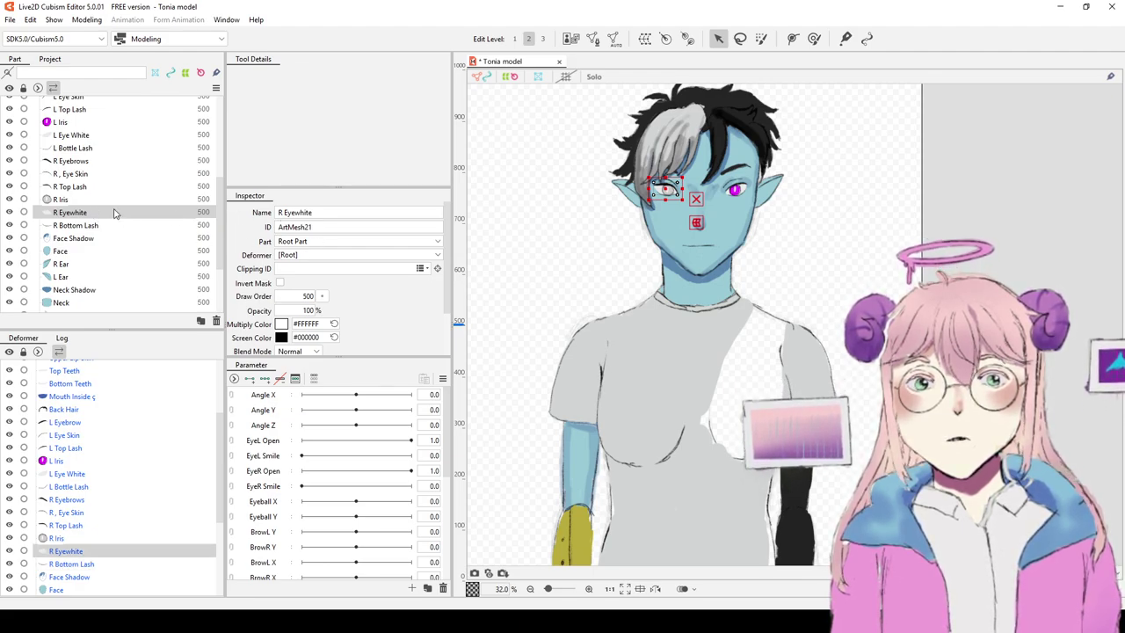
{"action": "left_click", "coordinate": [317, 212]}
{"action": "left_click", "coordinate": [322, 227]}
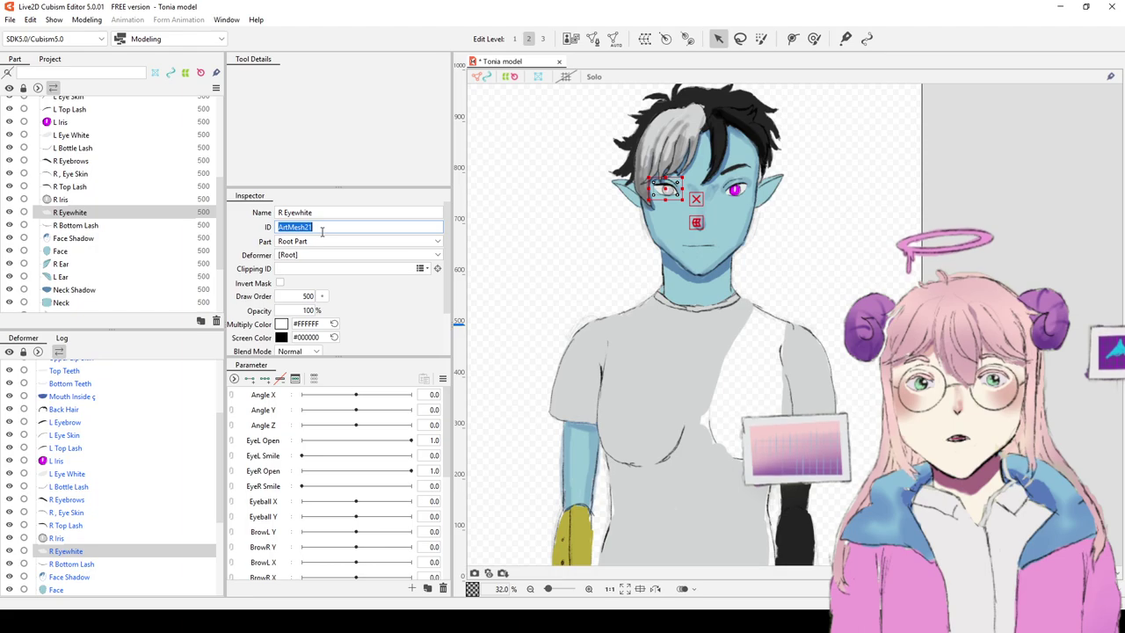
{"action": "left_click", "coordinate": [133, 188]}
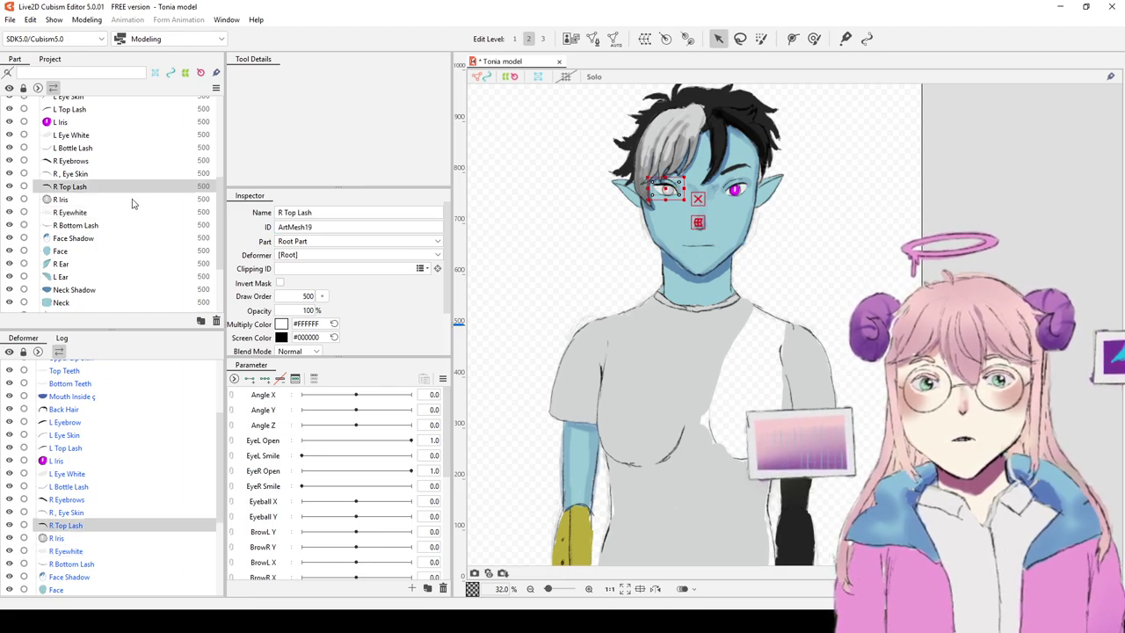
{"action": "left_click", "coordinate": [133, 199]}
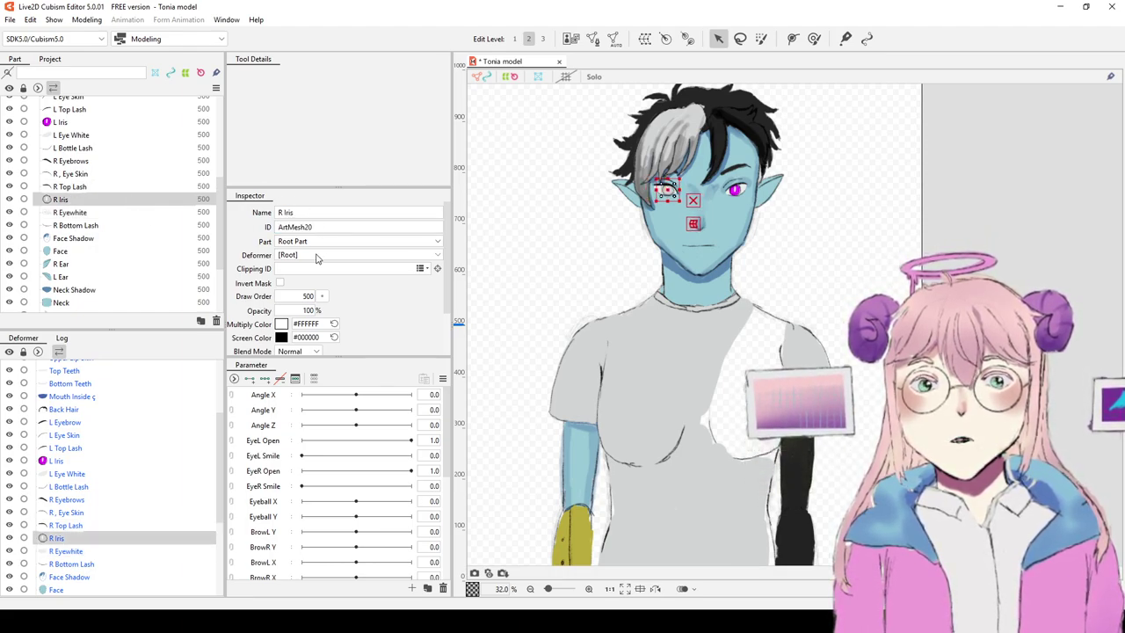
{"action": "key", "text": "ctrl+v"}
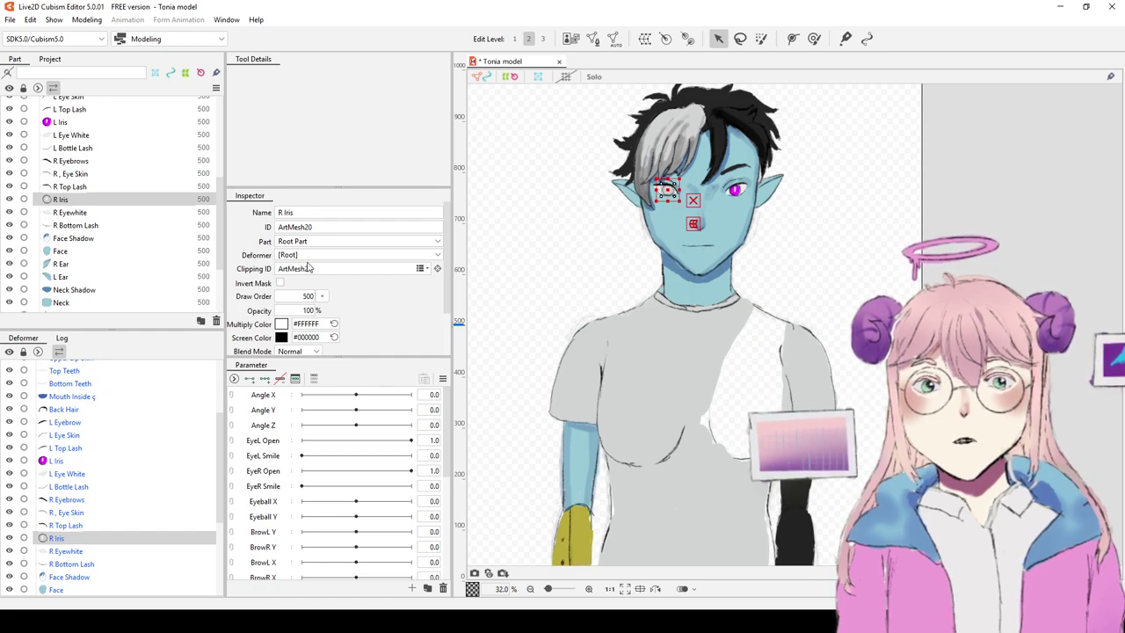
Step: Copy the L Eye White layer's ID and enter it, ArtMesh15, as the L Iris layer's name
{"action": "scroll", "coordinate": [128, 197], "scroll_direction": "up", "scroll_amount": 1}
{"action": "left_click", "coordinate": [103, 184]}
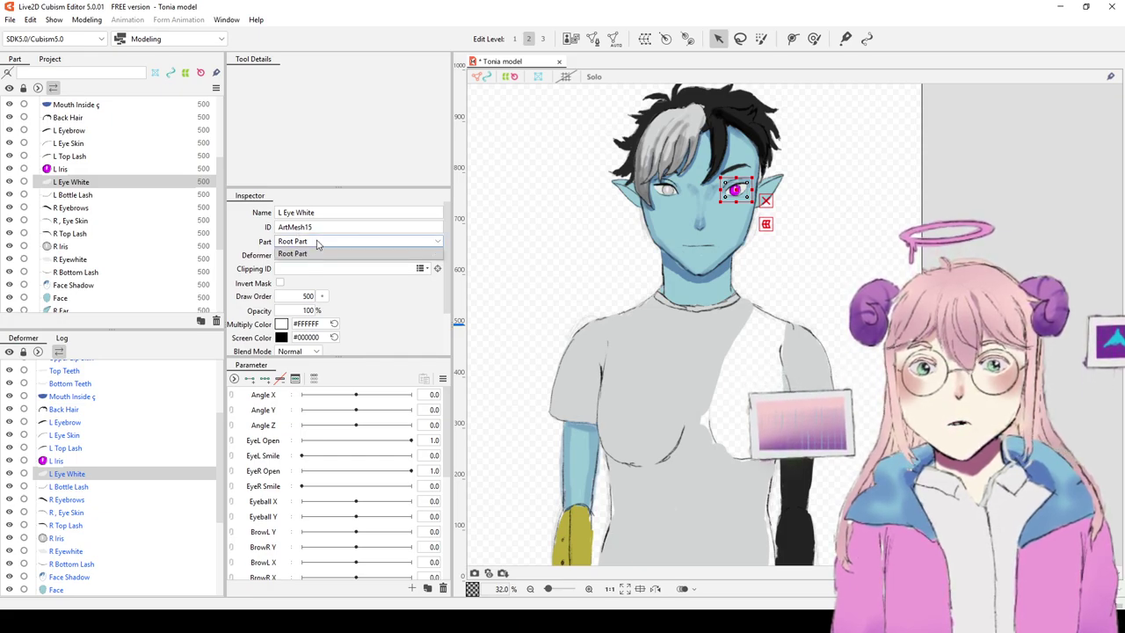
{"action": "double_click", "coordinate": [322, 228]}
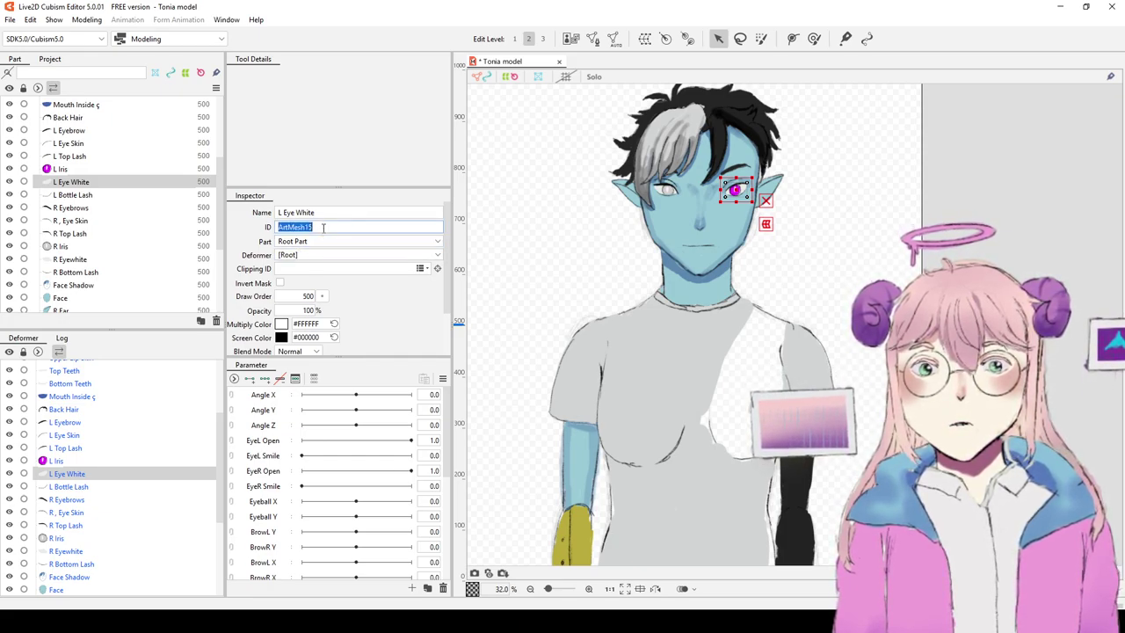
{"action": "key", "text": "ctrl+c"}
{"action": "left_click", "coordinate": [114, 168]}
{"action": "triple_click", "coordinate": [327, 212]}
{"action": "key", "text": "ctrl+v"}
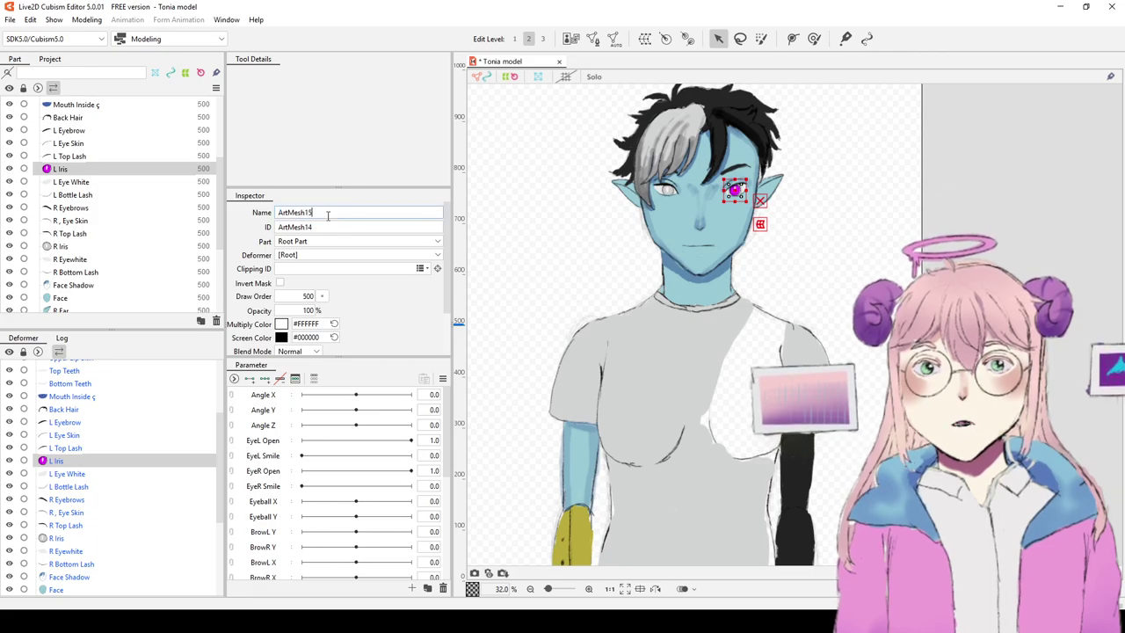
{"action": "key", "text": "Return"}
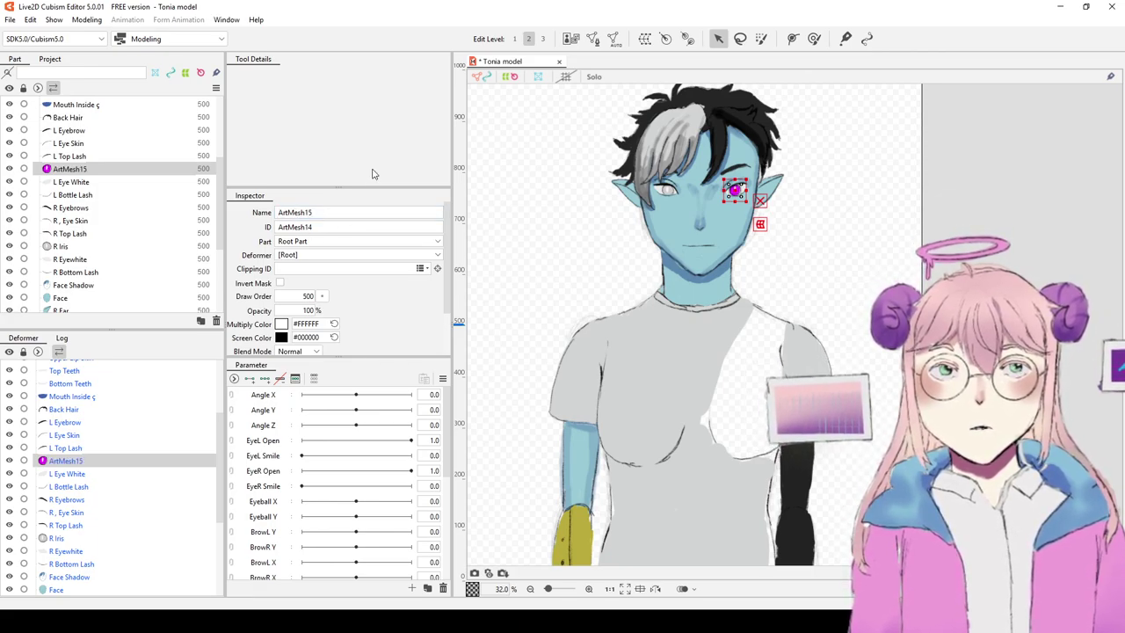
Step: Examine the Lip layer and the mouth area of the face up close
{"action": "scroll", "coordinate": [122, 160], "scroll_direction": "up", "scroll_amount": 4}
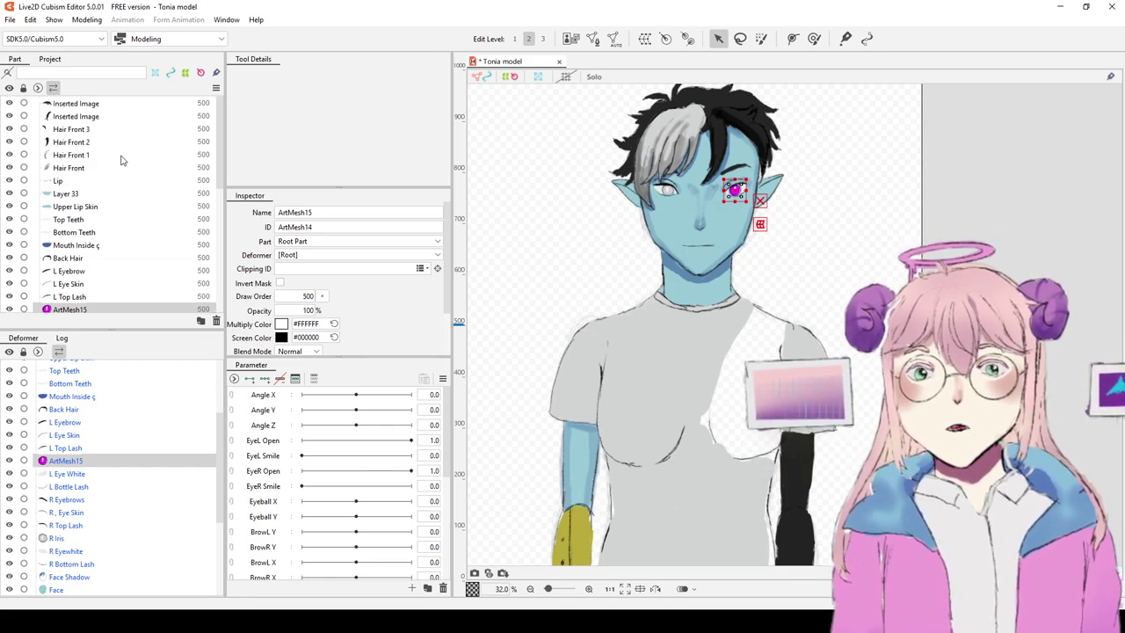
{"action": "left_click", "coordinate": [77, 167]}
{"action": "left_click", "coordinate": [78, 180]}
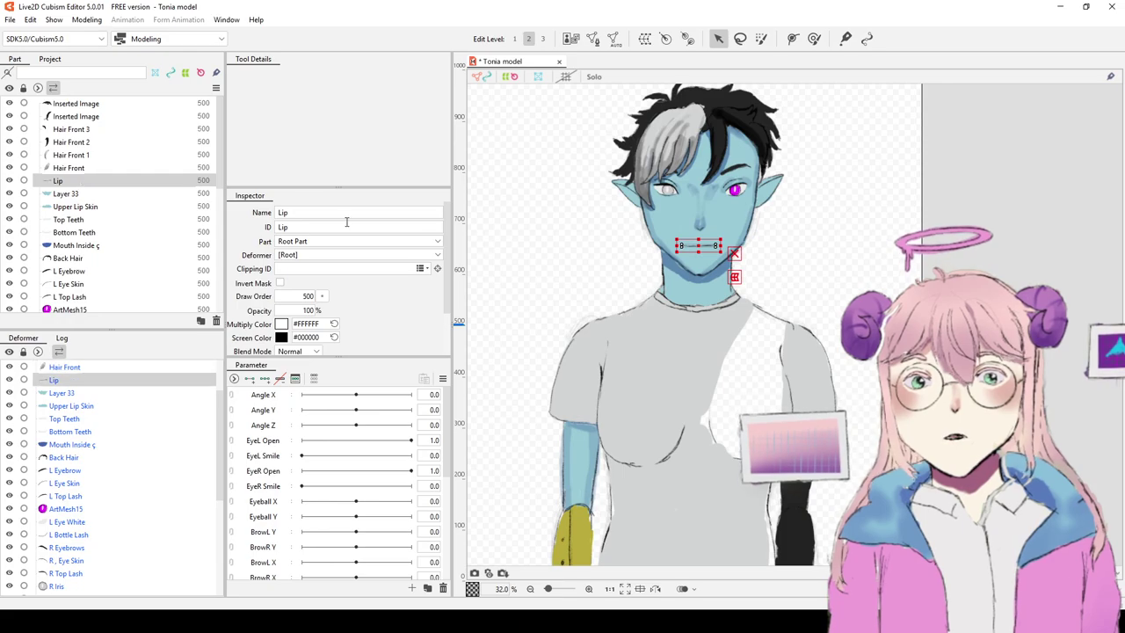
{"action": "scroll", "coordinate": [546, 252], "scroll_direction": "up", "scroll_amount": 2}
{"action": "left_click_drag", "start_coordinate": [630, 243], "coordinate": [498, 340]}
{"action": "left_click", "coordinate": [492, 349]}
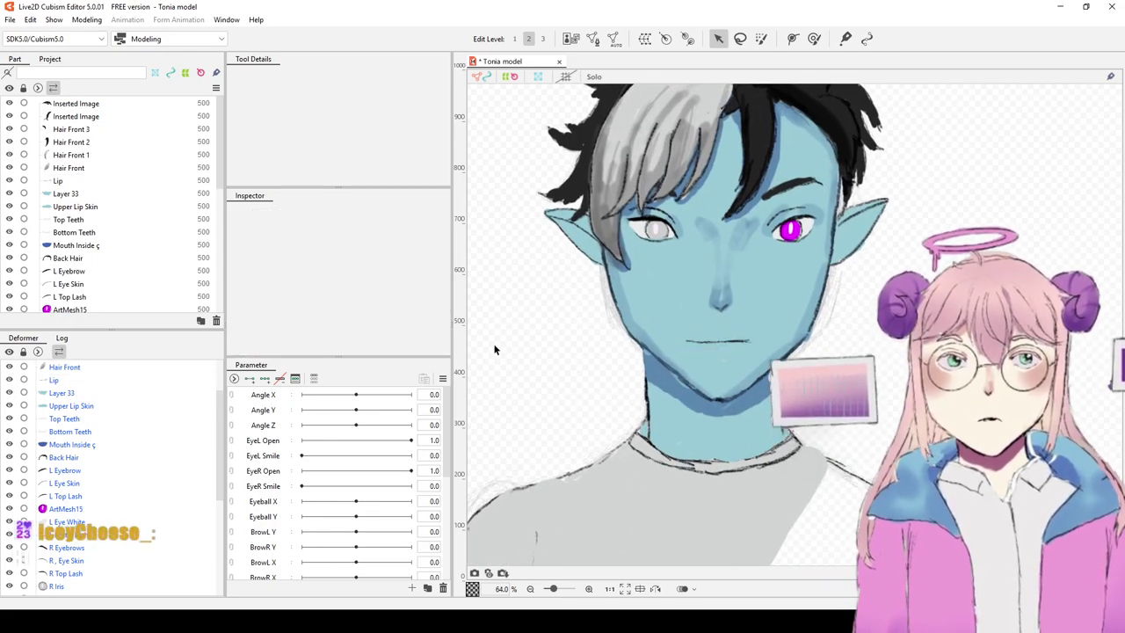
Step: Delete the hidden Layer 1 just above the Background layer
{"action": "scroll", "coordinate": [14, 264], "scroll_direction": "down", "scroll_amount": 10}
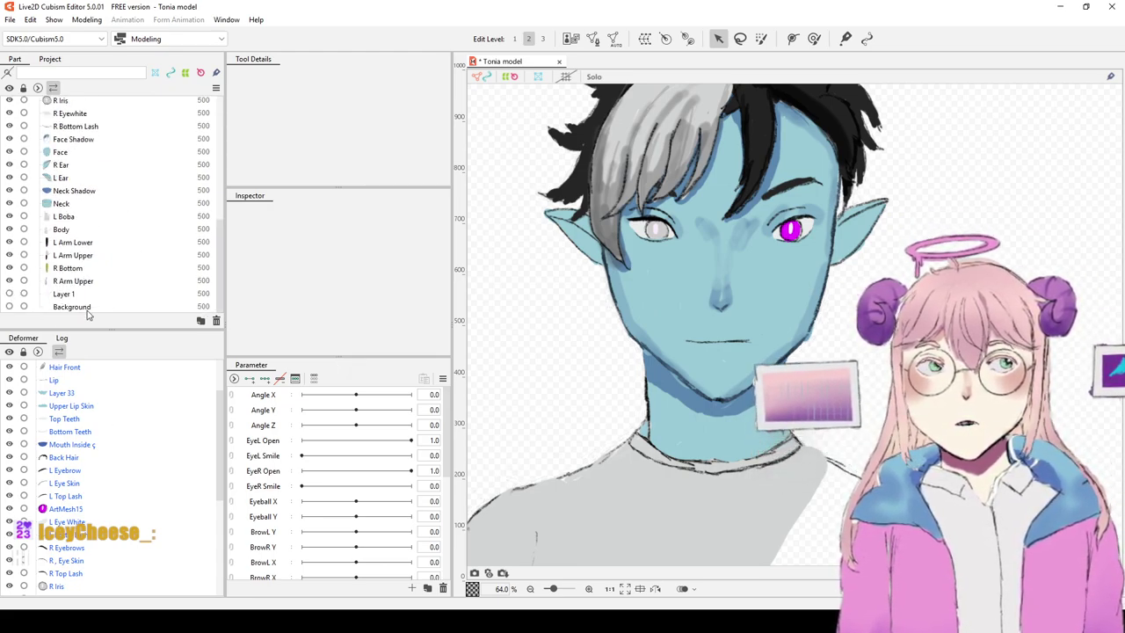
{"action": "left_click", "coordinate": [78, 297]}
{"action": "key", "text": "Delete"}
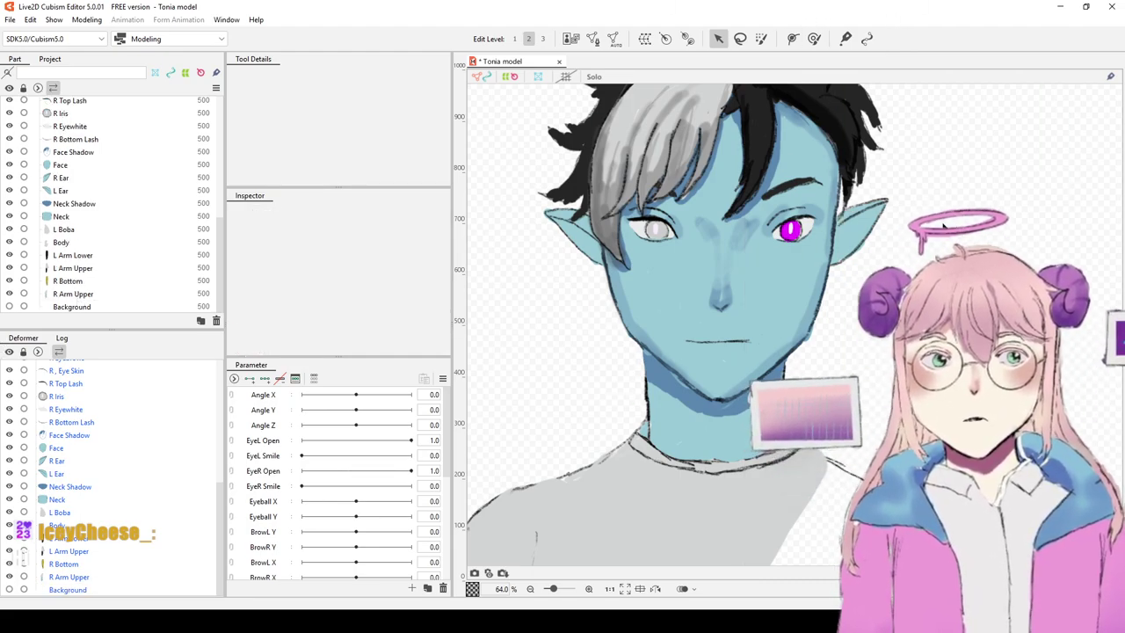
Step: Examine the face and the L Eyebrow, L Eye Skin and L Top Lash layers one by one
{"action": "scroll", "coordinate": [752, 302], "scroll_direction": "down", "scroll_amount": 5}
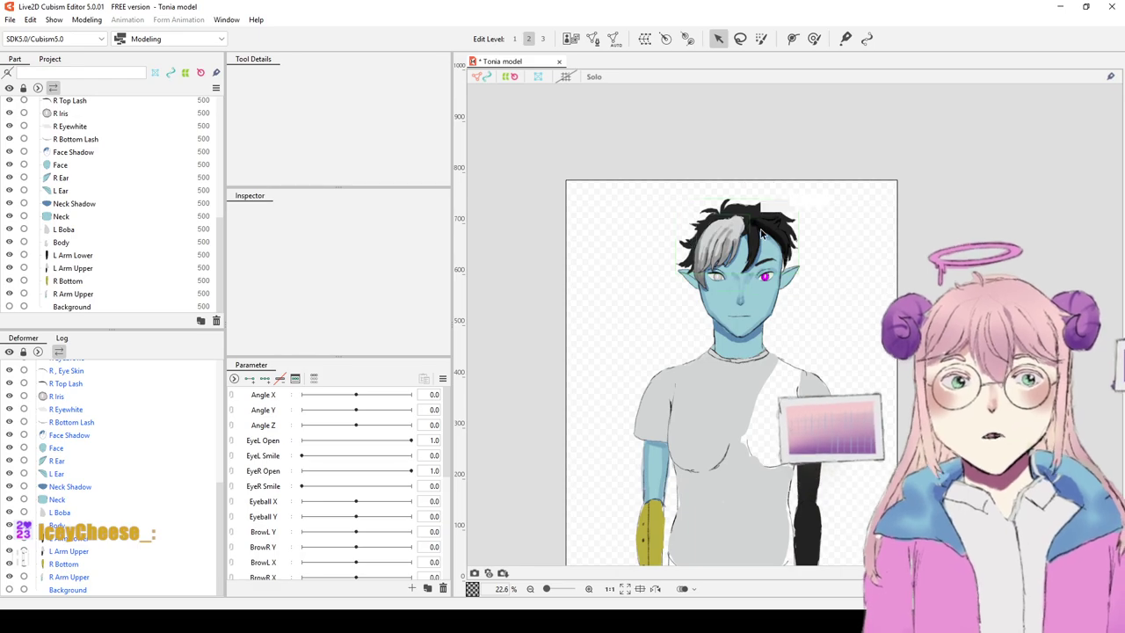
{"action": "scroll", "coordinate": [764, 222], "scroll_direction": "up", "scroll_amount": 4}
{"action": "left_click_drag", "start_coordinate": [764, 268], "coordinate": [826, 102]}
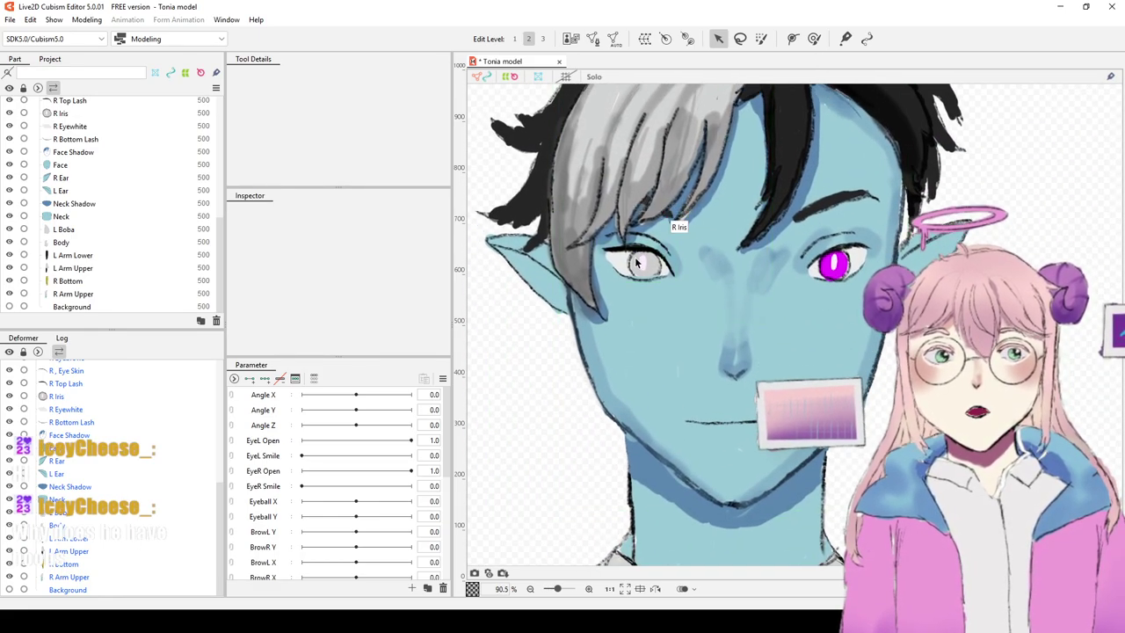
{"action": "scroll", "coordinate": [156, 192], "scroll_direction": "up", "scroll_amount": 5}
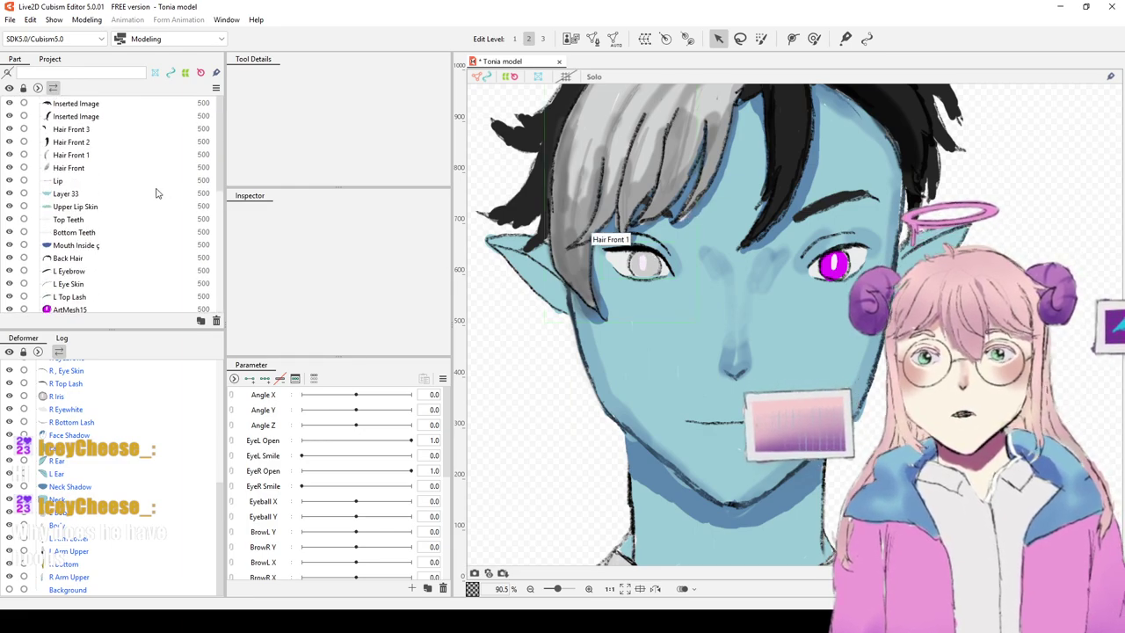
{"action": "scroll", "coordinate": [78, 227], "scroll_direction": "down", "scroll_amount": 2}
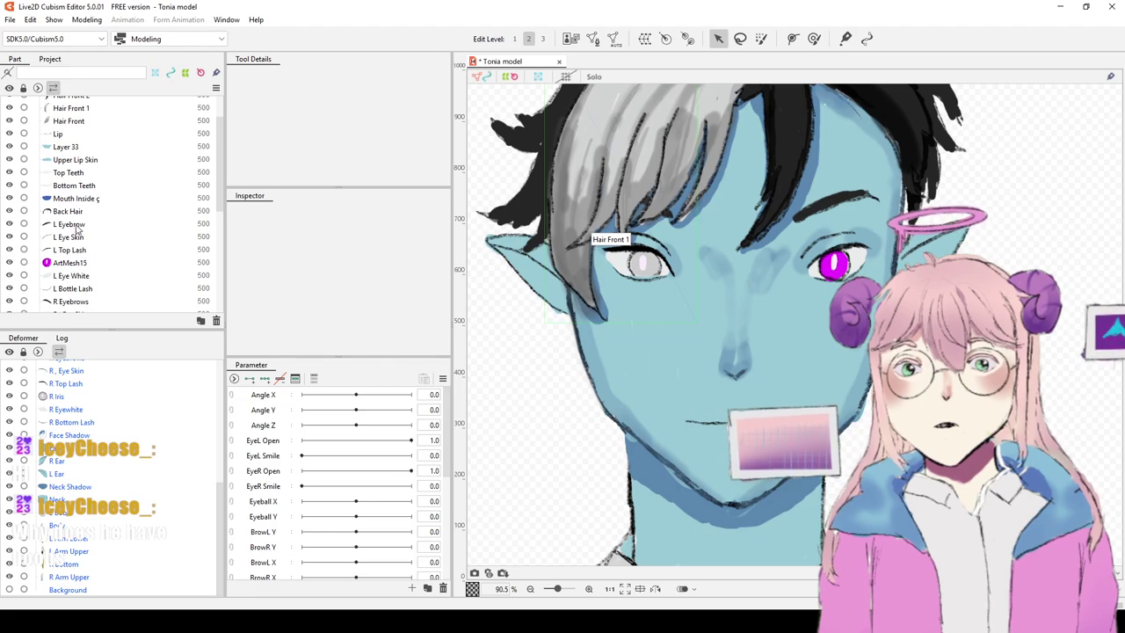
{"action": "left_click", "coordinate": [78, 226]}
{"action": "left_click", "coordinate": [81, 238]}
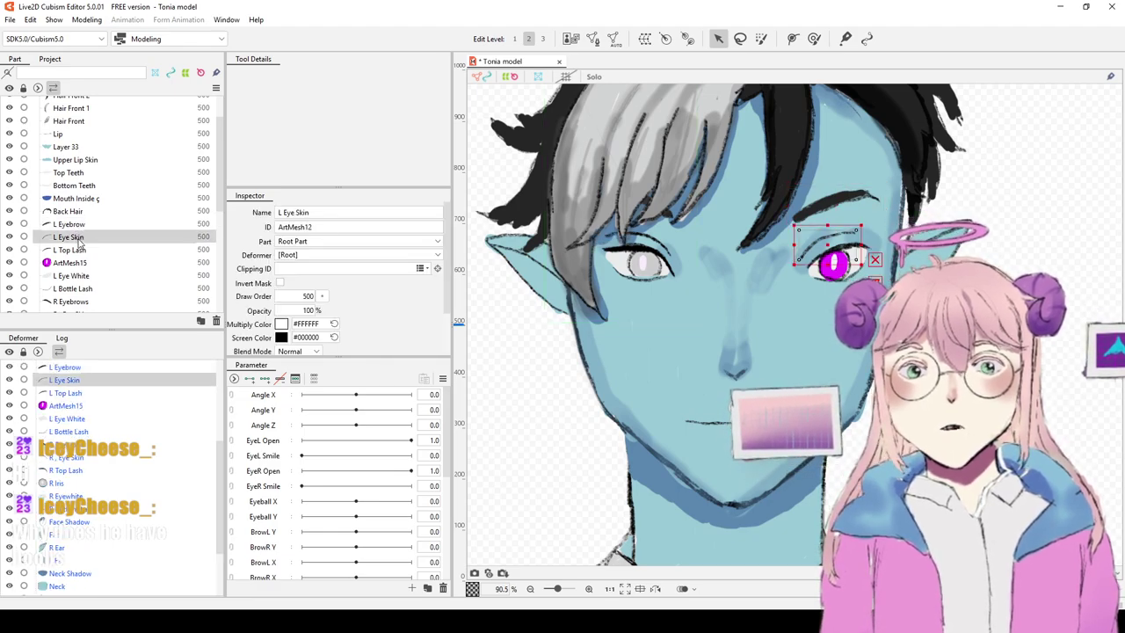
{"action": "left_click", "coordinate": [83, 251]}
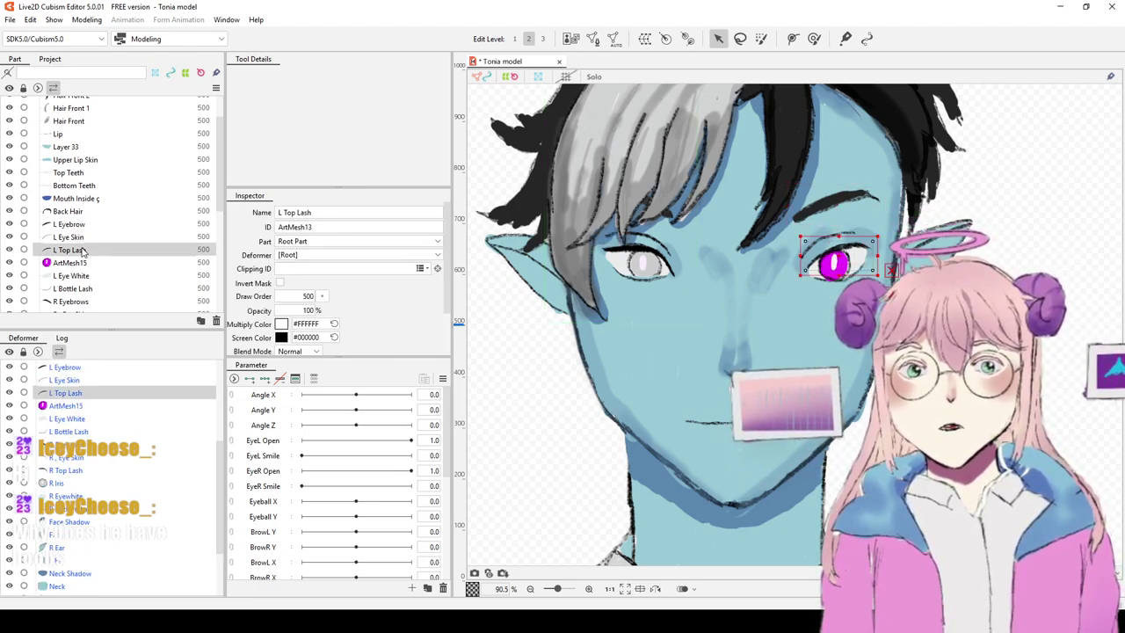
Step: Examine the left eye's top lash up close against the iris, eye white and surrounding face
{"action": "scroll", "coordinate": [83, 253], "scroll_direction": "down", "scroll_amount": 2}
{"action": "scroll", "coordinate": [83, 253], "scroll_direction": "up", "scroll_amount": 3}
{"action": "scroll", "coordinate": [83, 253], "scroll_direction": "down", "scroll_amount": 2}
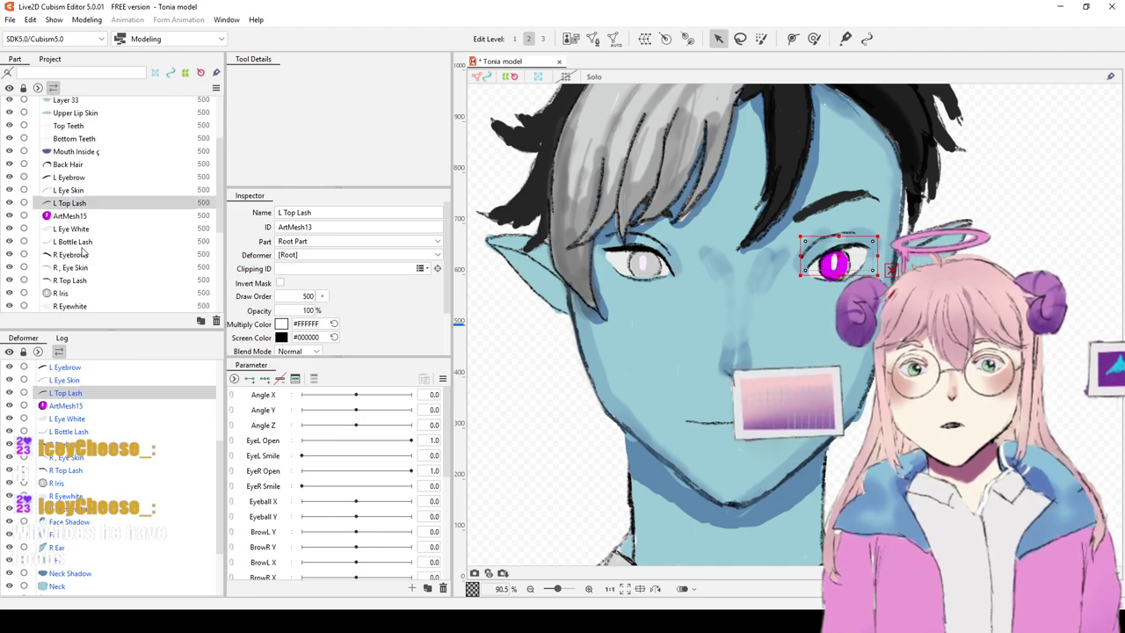
{"action": "scroll", "coordinate": [808, 349], "scroll_direction": "up", "scroll_amount": 5}
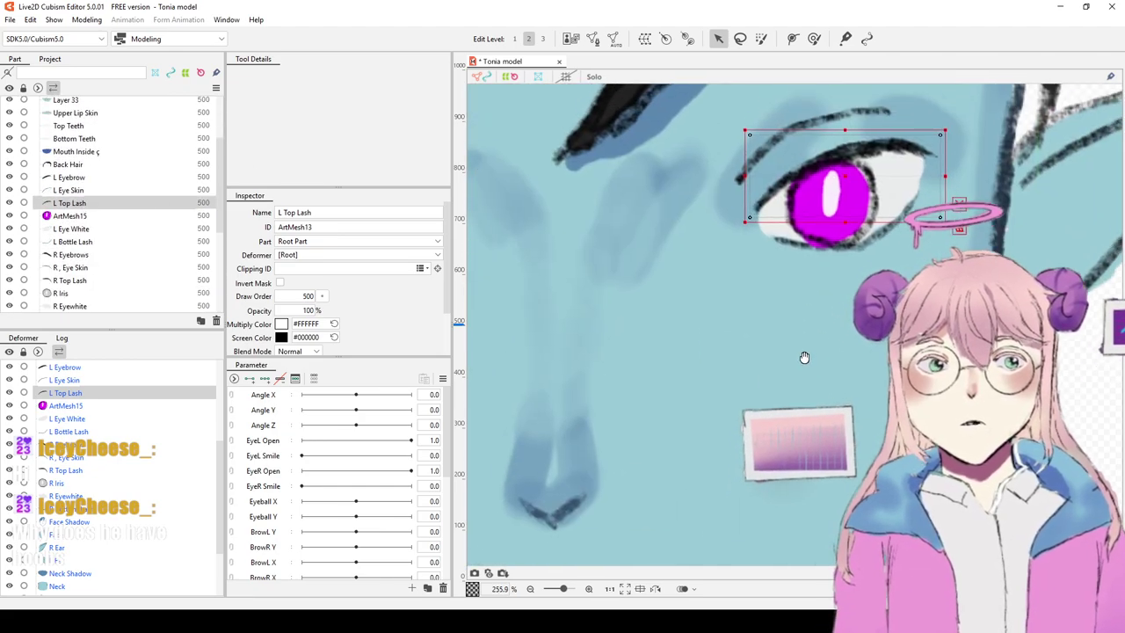
{"action": "left_click_drag", "start_coordinate": [808, 349], "coordinate": [755, 419]}
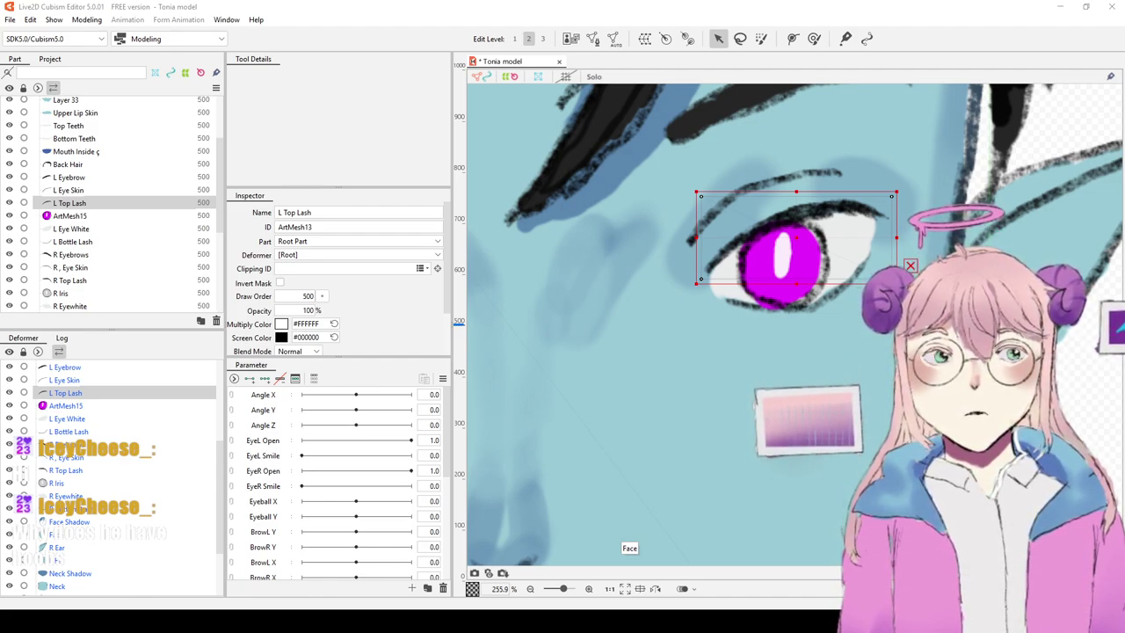
{"action": "left_click", "coordinate": [707, 140]}
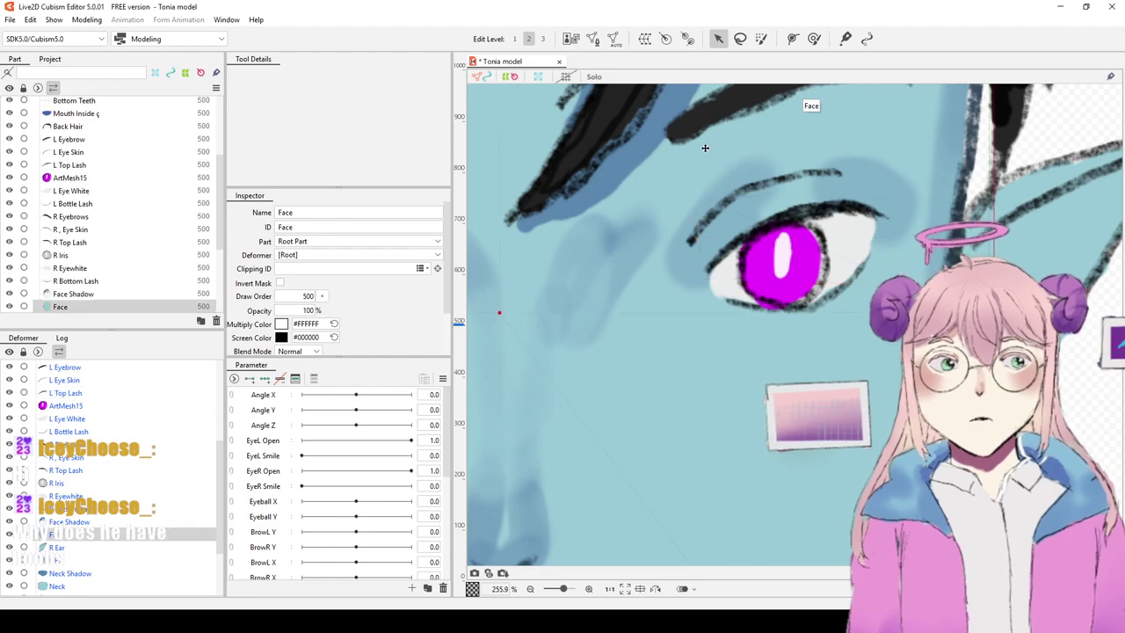
{"action": "scroll", "coordinate": [712, 255], "scroll_direction": "down", "scroll_amount": 3}
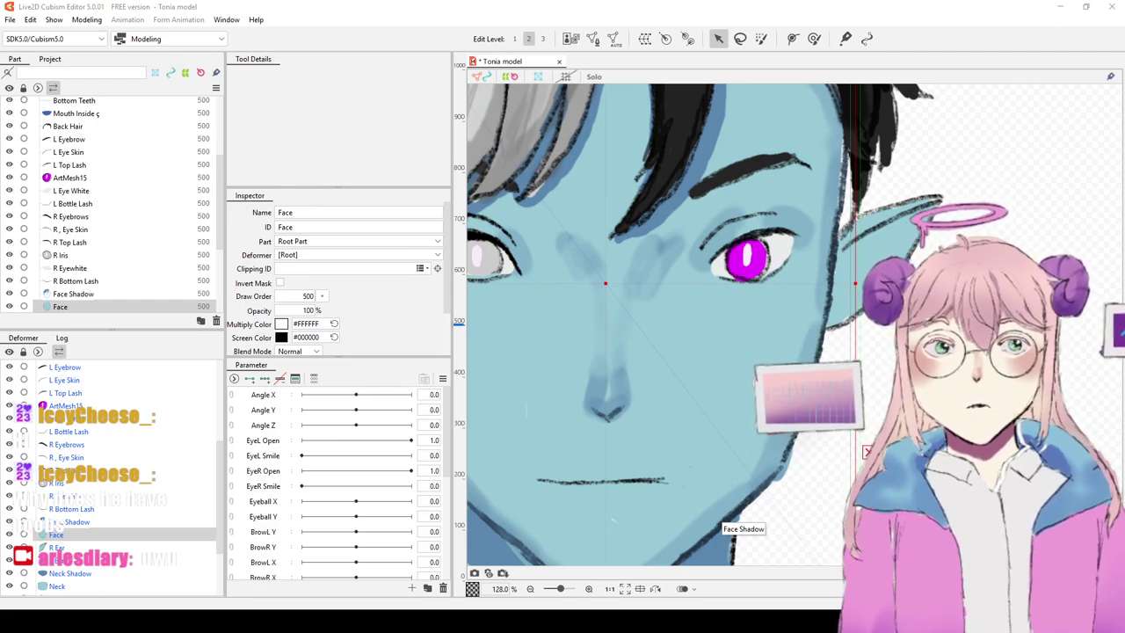
{"action": "left_click_drag", "start_coordinate": [587, 300], "coordinate": [667, 312]}
{"action": "left_click", "coordinate": [835, 252]}
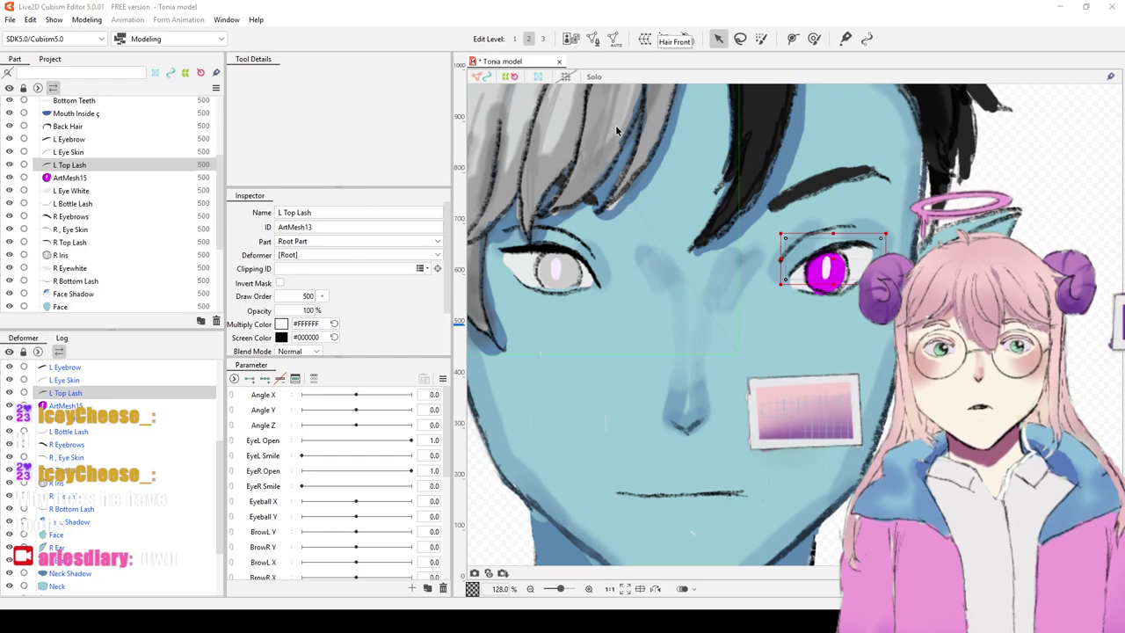
Step: Draw a six-point deform path along the L Top Lash, from the eye's inner corner to its outer corner
{"action": "left_click", "coordinate": [592, 200]}
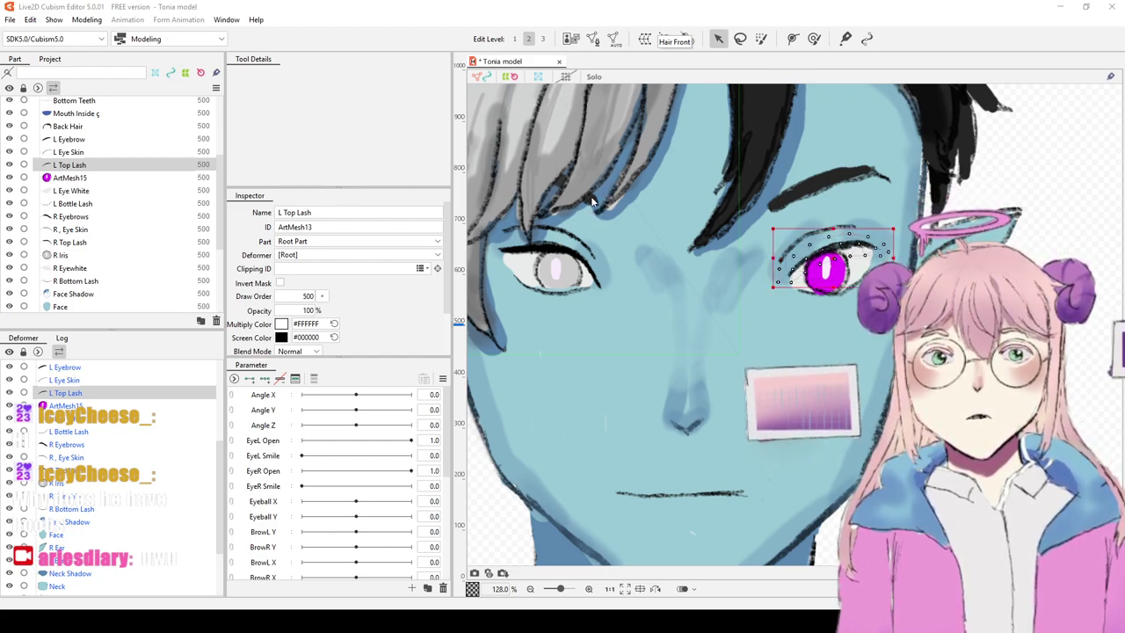
{"action": "left_click", "coordinate": [792, 38]}
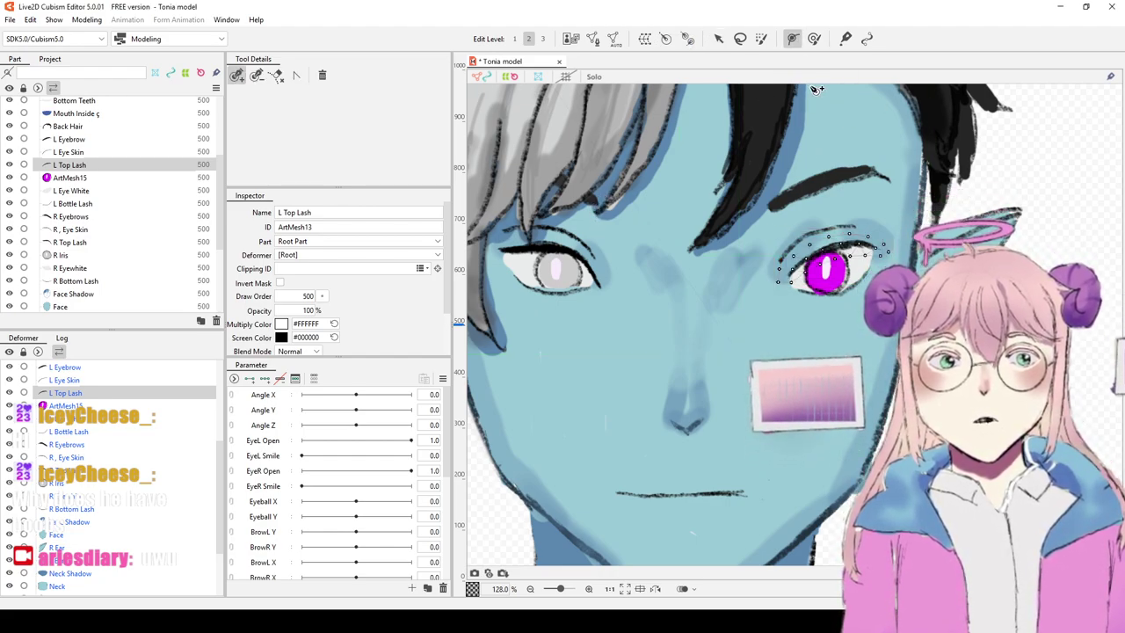
{"action": "left_click", "coordinate": [789, 277]}
{"action": "left_click", "coordinate": [803, 260]}
{"action": "left_click", "coordinate": [842, 245]}
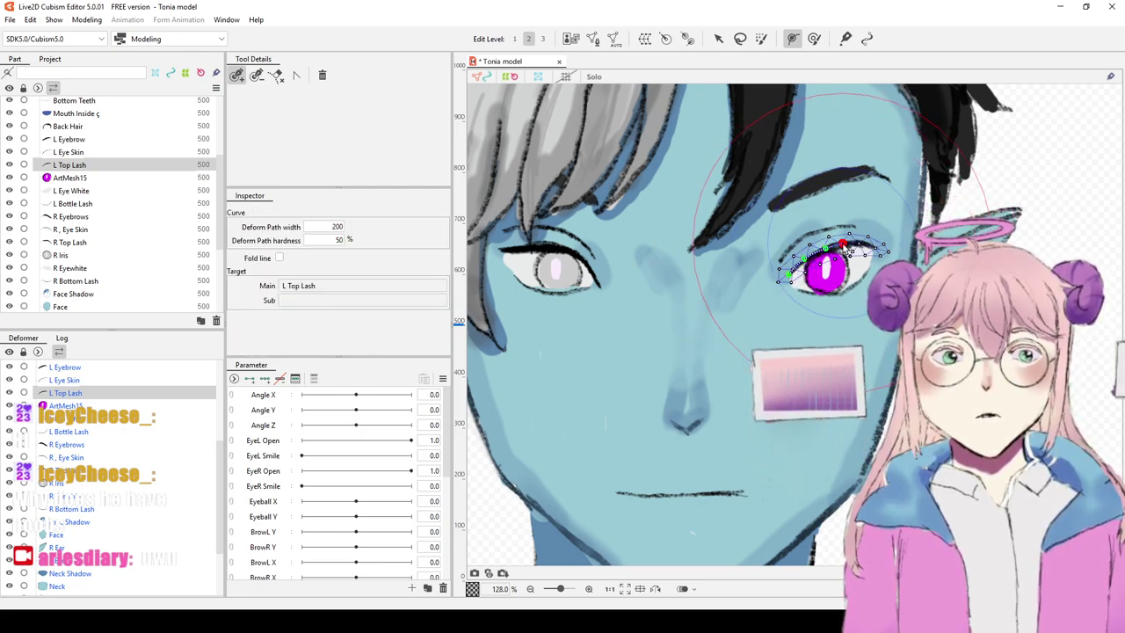
{"action": "left_click", "coordinate": [858, 243]}
{"action": "left_click", "coordinate": [875, 248]}
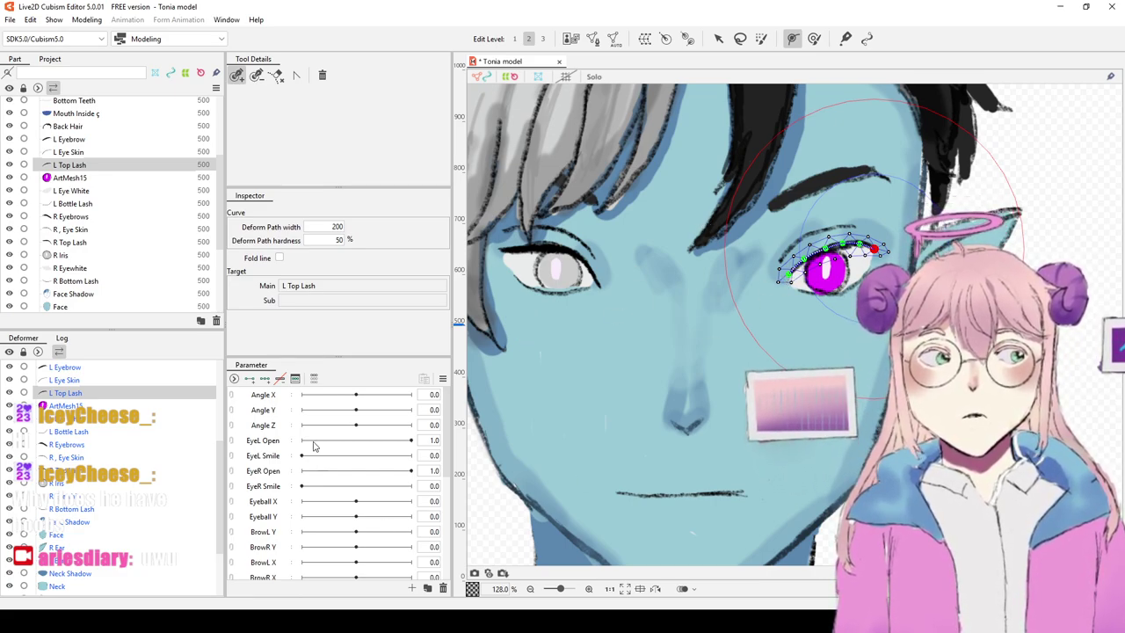
Step: Create a parameter folder named Head, move Angle X, Angle Y and Angle Z into it, and collapse it
{"action": "left_click", "coordinate": [266, 445]}
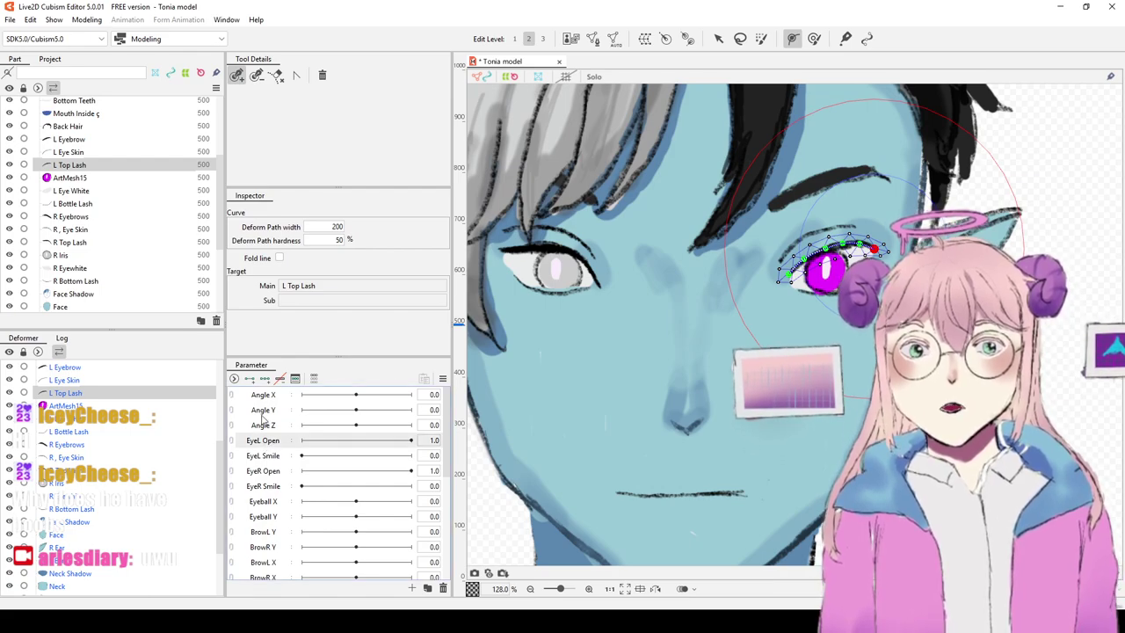
{"action": "left_click", "coordinate": [268, 400]}
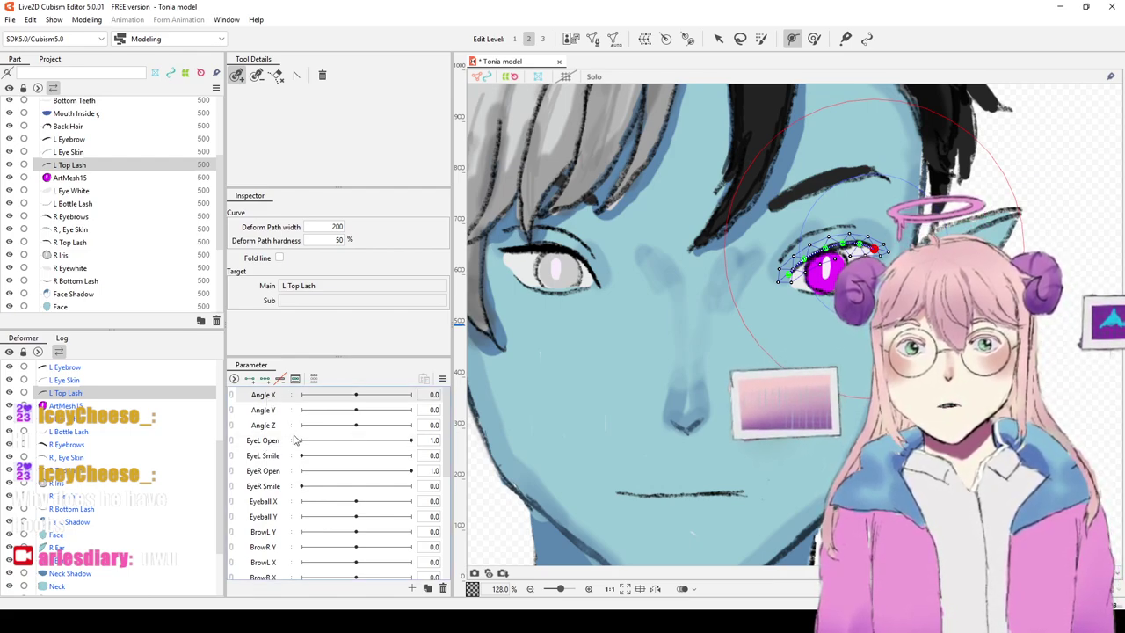
{"action": "left_click", "coordinate": [427, 588]}
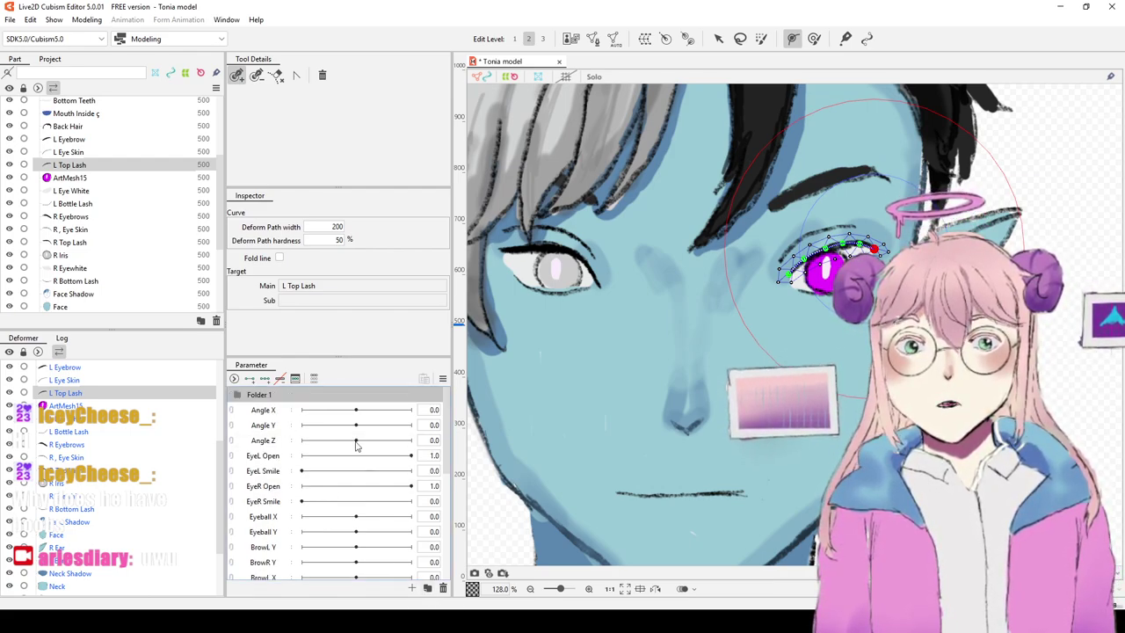
{"action": "double_click", "coordinate": [261, 396]}
{"action": "key", "text": "BackSpace"}
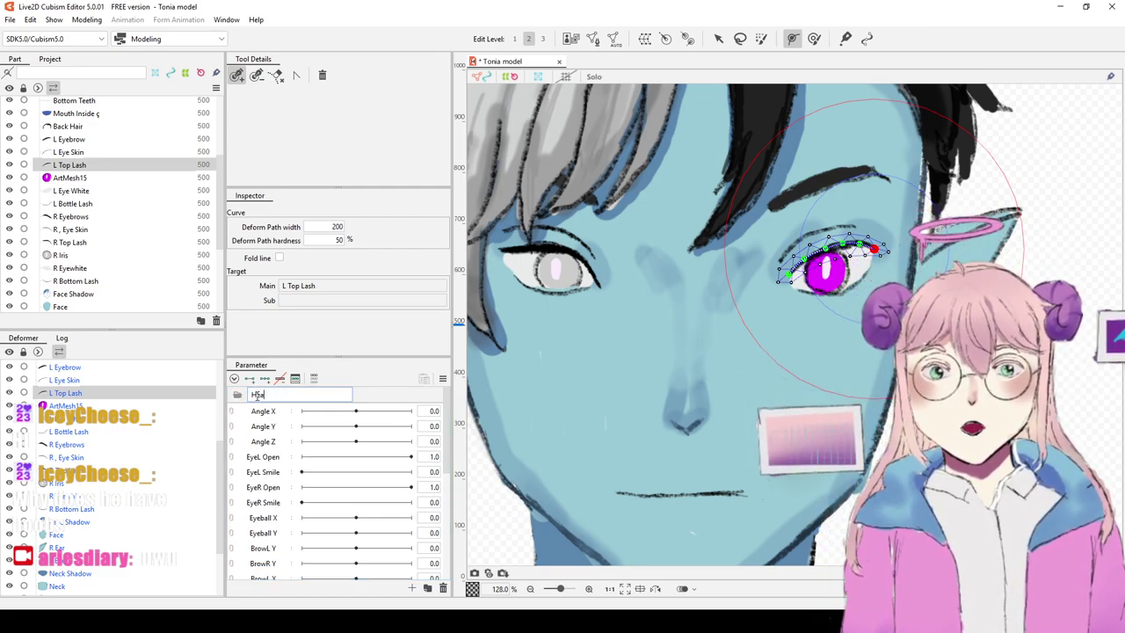
{"action": "key", "text": "Return"}
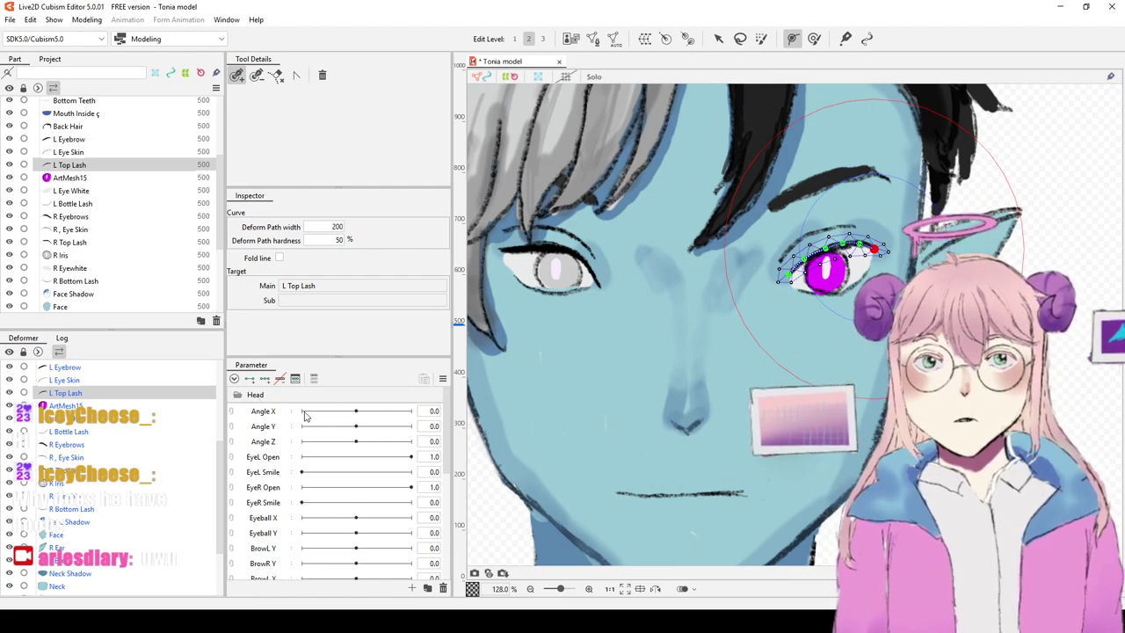
{"action": "left_click_drag", "start_coordinate": [274, 441], "coordinate": [277, 404]}
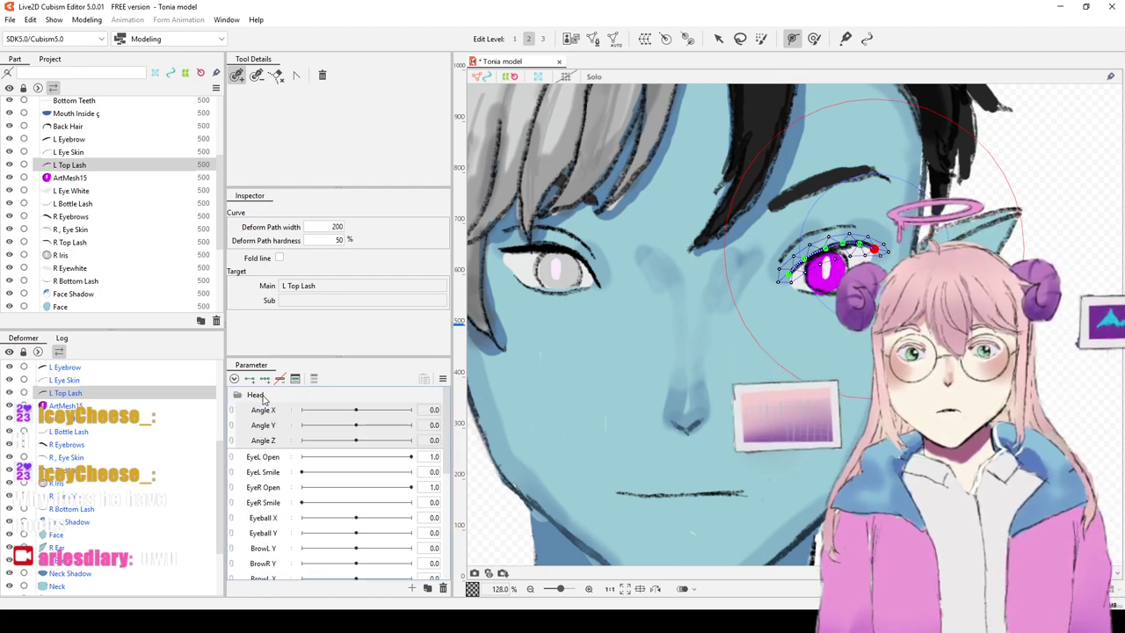
{"action": "left_click", "coordinate": [242, 396]}
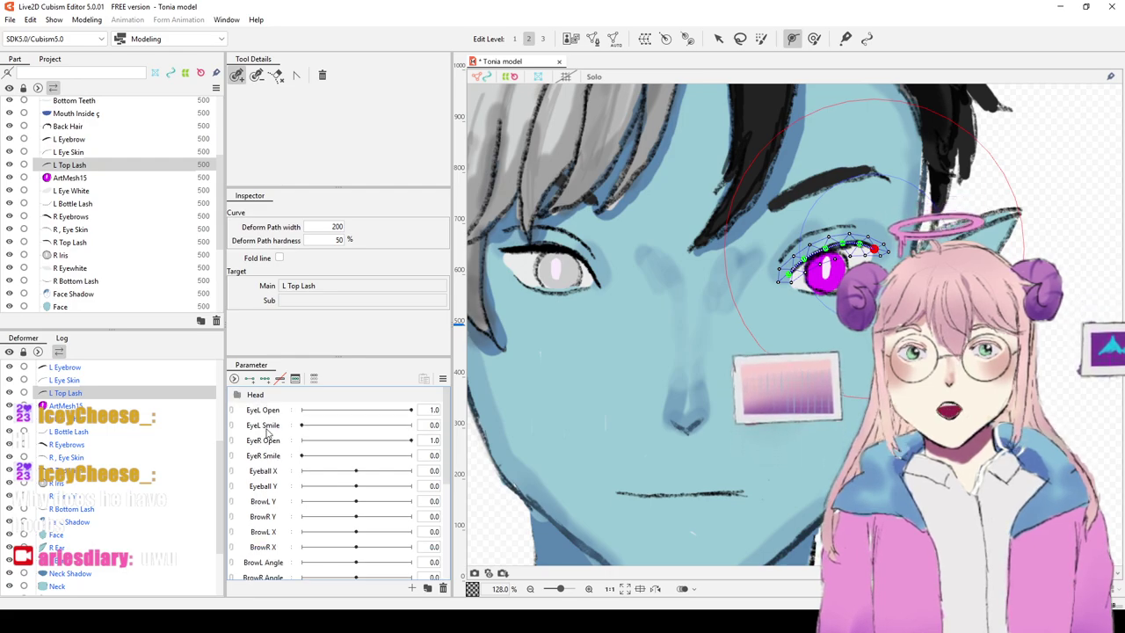
Step: Create a parameter folder named Eyes directly below the Head folder
{"action": "left_click", "coordinate": [426, 588]}
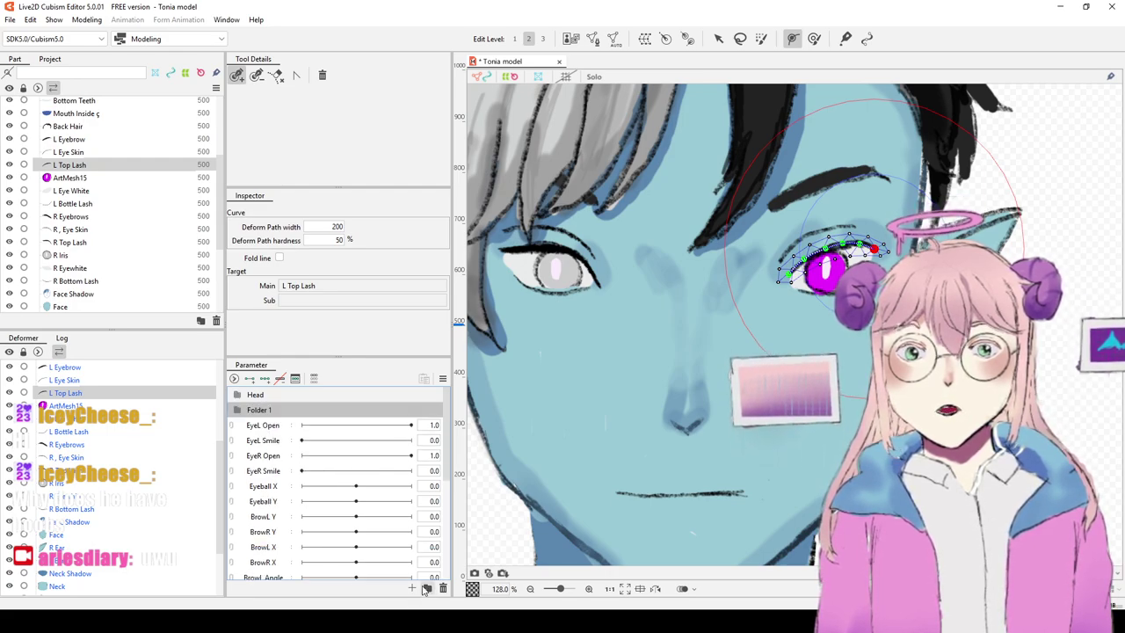
{"action": "left_click", "coordinate": [274, 415]}
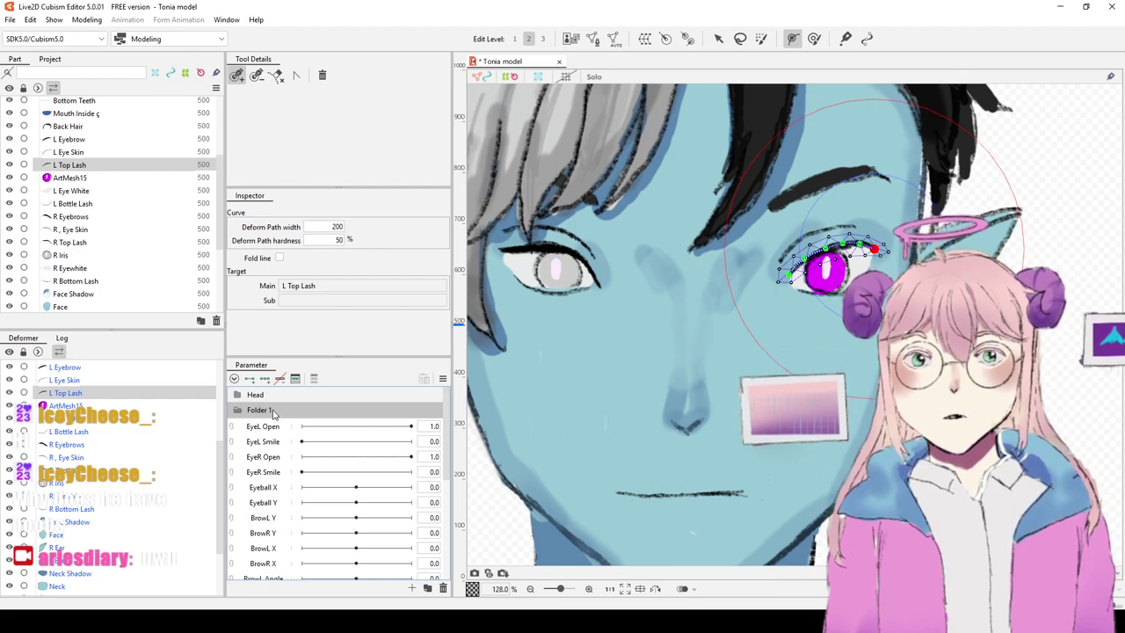
{"action": "double_click", "coordinate": [264, 409]}
{"action": "key", "text": "BackSpace"}
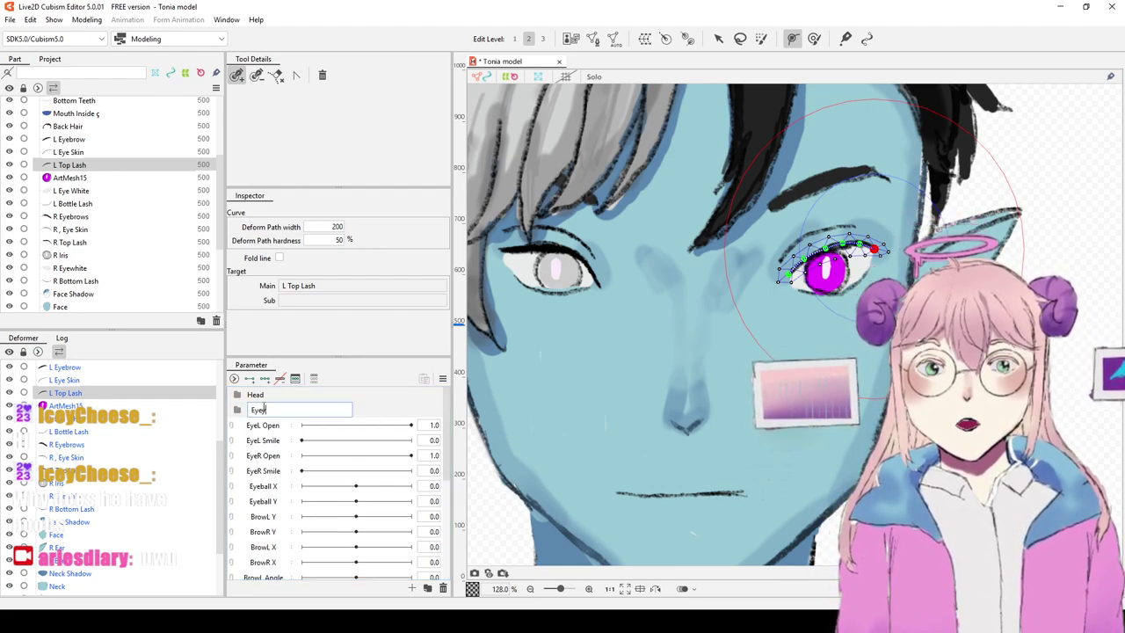
{"action": "key", "text": "Return"}
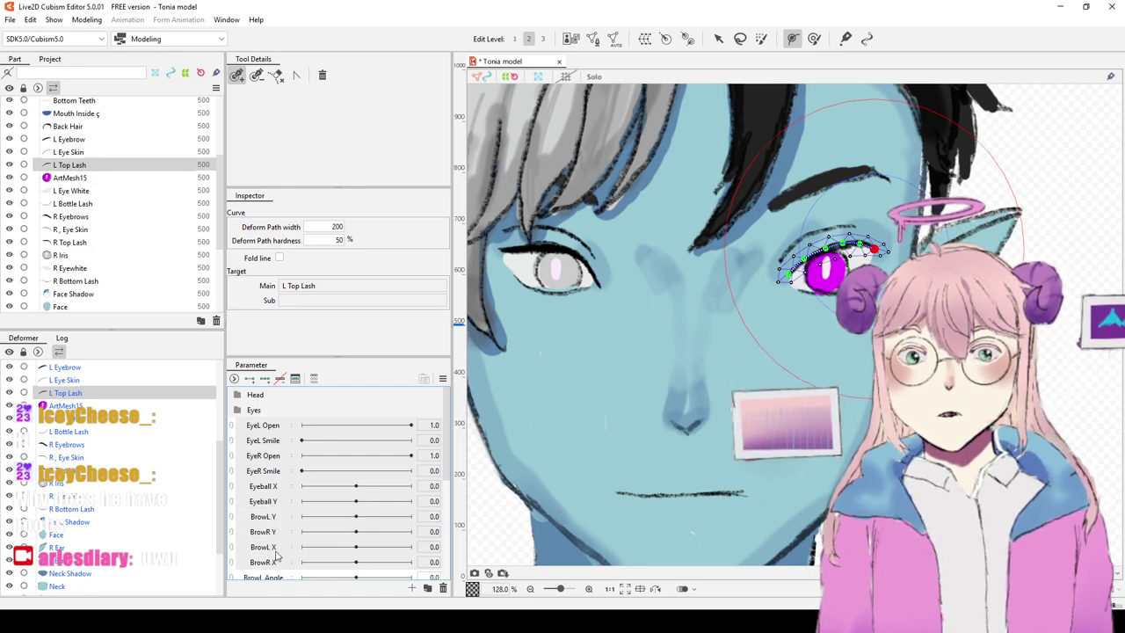
Step: Move all the eye, eyeball and brow parameters, from EyeL Open through BrowR Form, into the Eyes folder
{"action": "scroll", "coordinate": [275, 550], "scroll_direction": "down", "scroll_amount": 1}
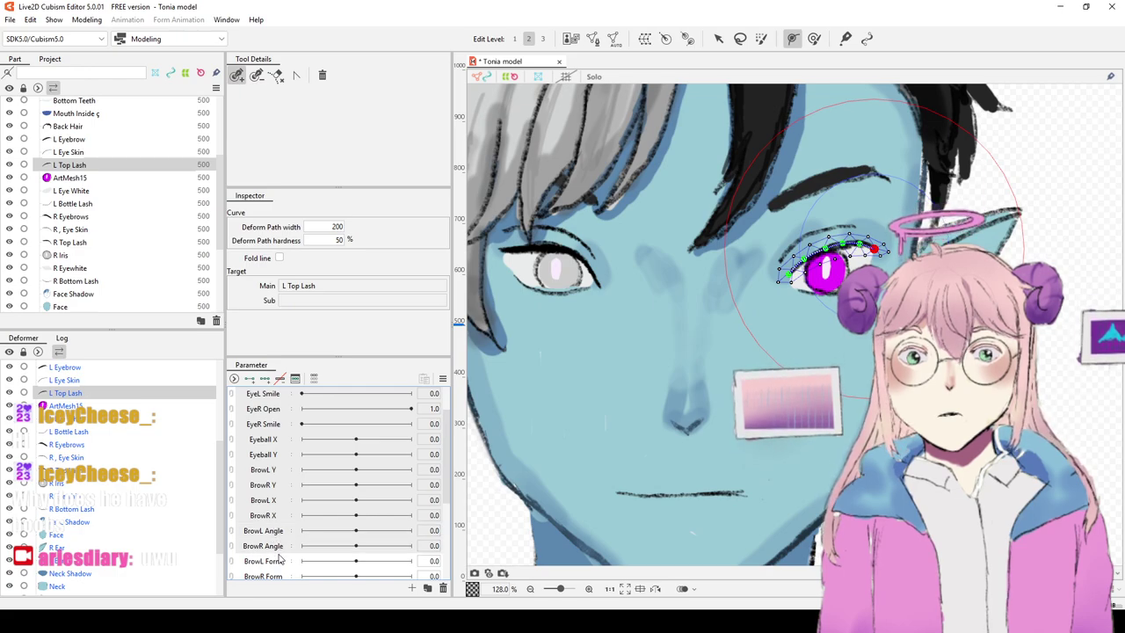
{"action": "scroll", "coordinate": [277, 534], "scroll_direction": "down", "scroll_amount": 1}
{"action": "scroll", "coordinate": [270, 482], "scroll_direction": "up", "scroll_amount": 2}
{"action": "left_click_drag", "start_coordinate": [280, 449], "coordinate": [275, 413]}
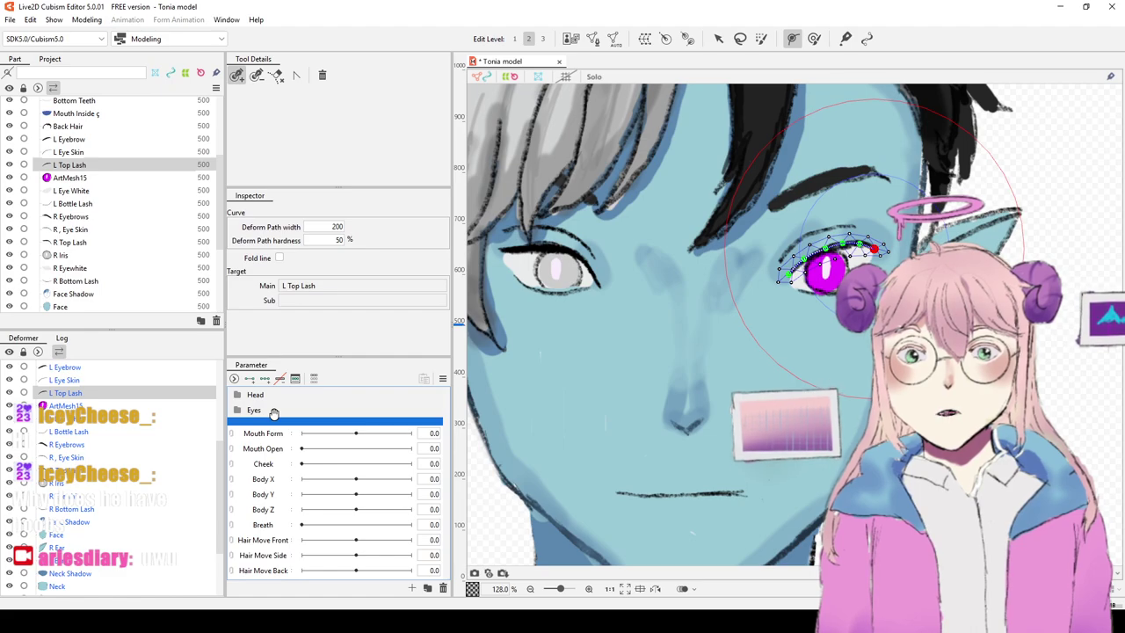
{"action": "left_click", "coordinate": [274, 411]}
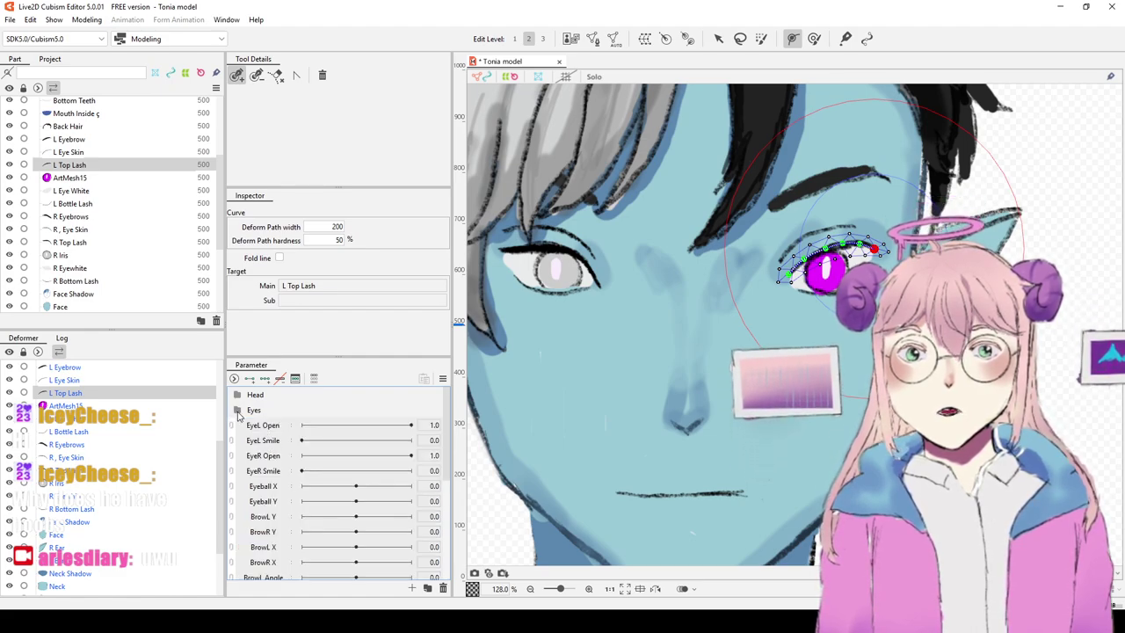
{"action": "left_click", "coordinate": [260, 413]}
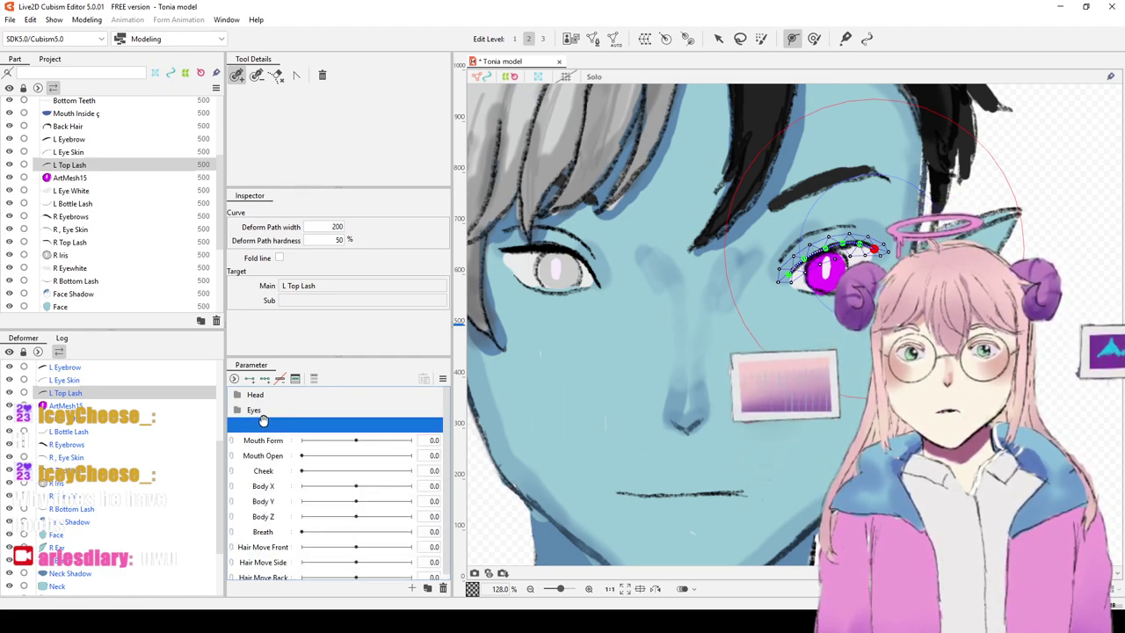
{"action": "left_click", "coordinate": [264, 412]}
{"action": "left_click", "coordinate": [263, 411]}
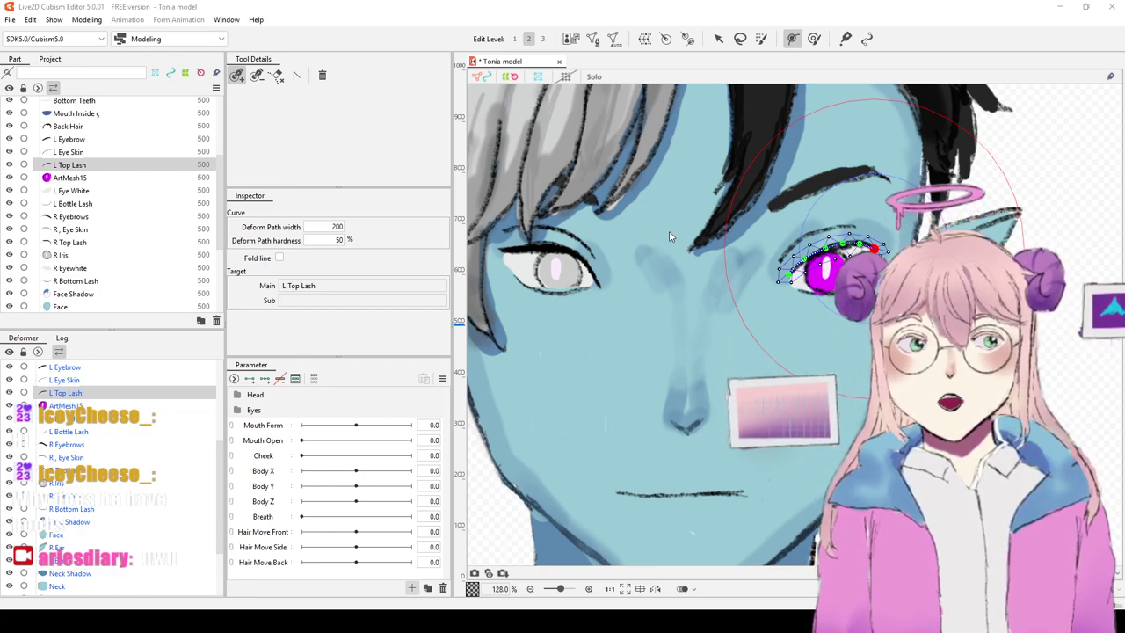
Step: Create a parameter folder named mouth' below the Eyes folder
{"action": "left_click", "coordinate": [427, 588]}
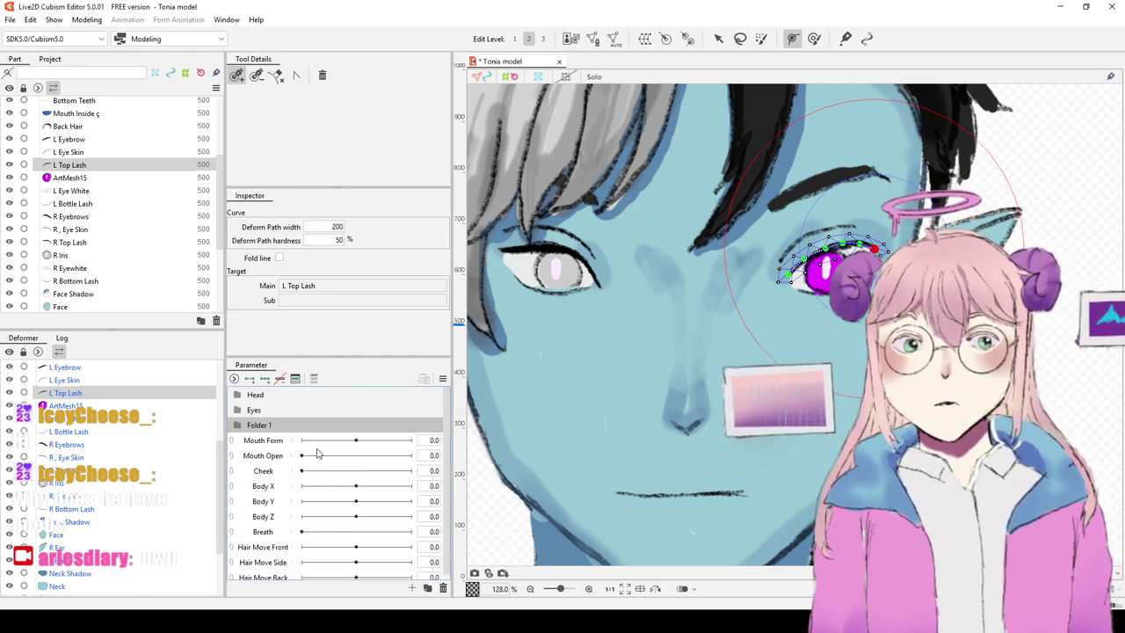
{"action": "double_click", "coordinate": [261, 426]}
{"action": "type", "text": "mou"}
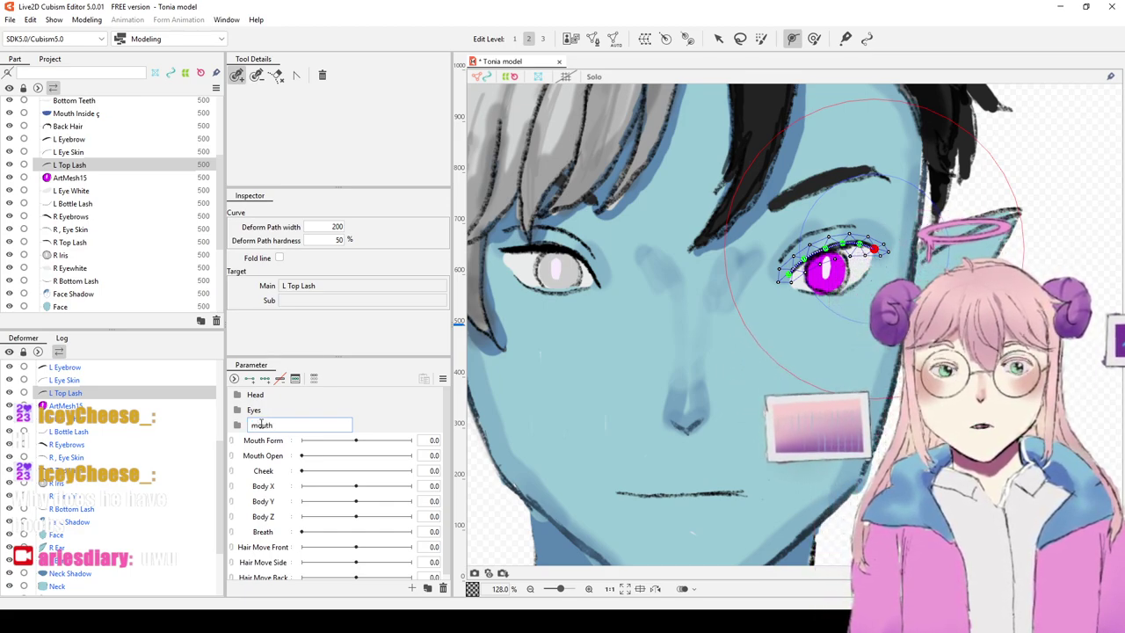
{"action": "type", "text": "th"}
Step: Move the Mouth Form, Mouth Open and Cheek parameters into the mouth' folder
{"action": "left_click", "coordinate": [279, 441]}
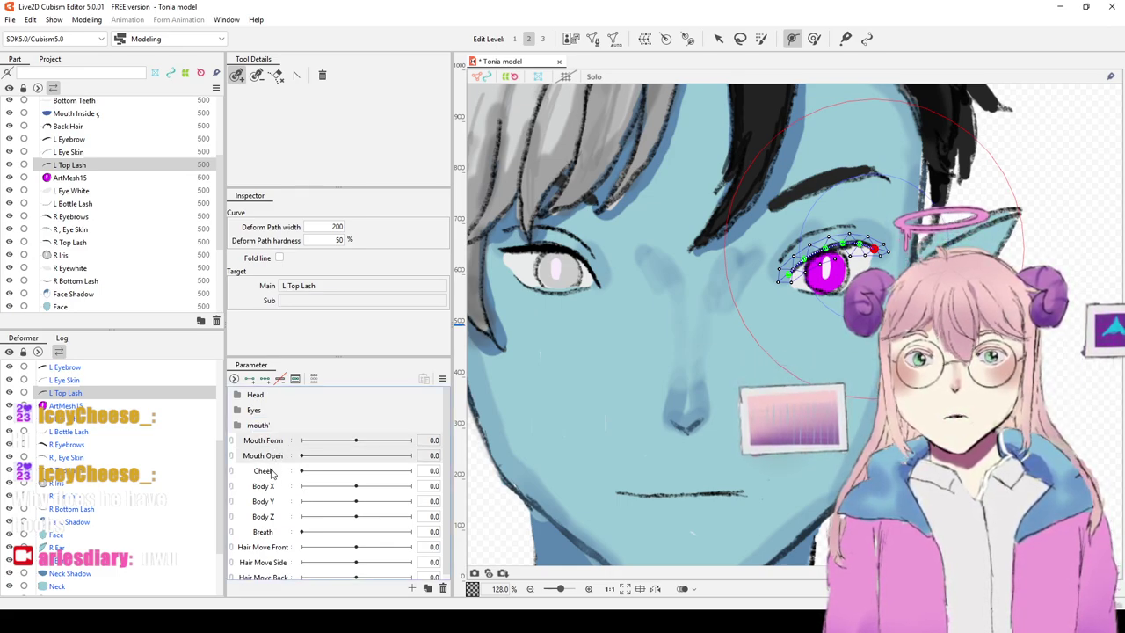
{"action": "left_click", "coordinate": [270, 454], "text": "ctrl"}
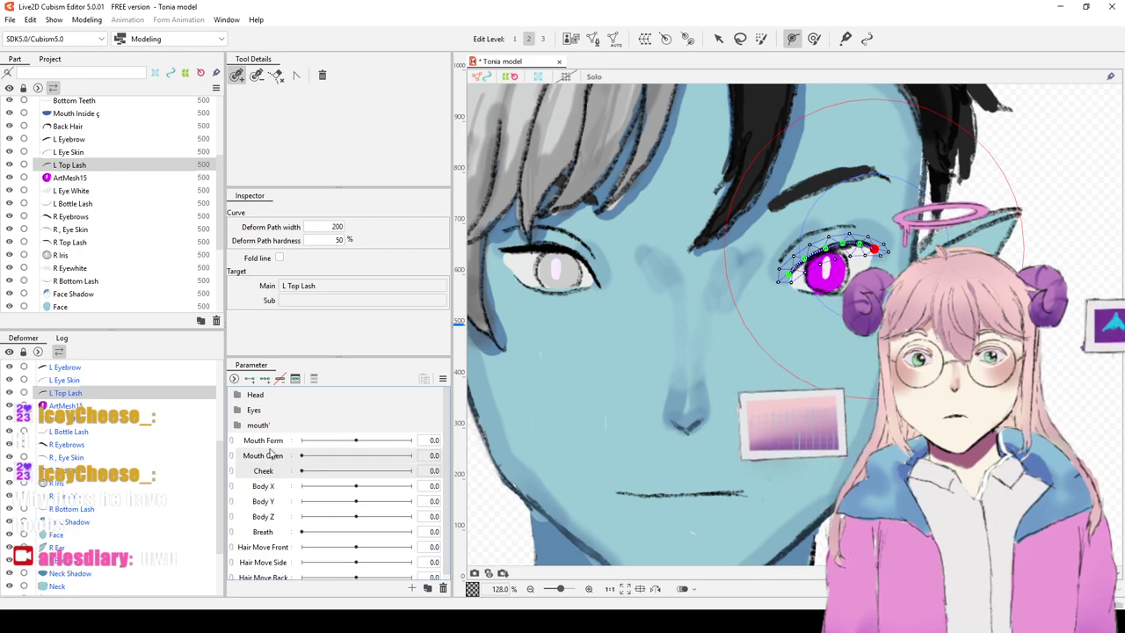
{"action": "left_click", "coordinate": [269, 443], "text": "ctrl"}
{"action": "left_click_drag", "start_coordinate": [271, 454], "coordinate": [267, 429]}
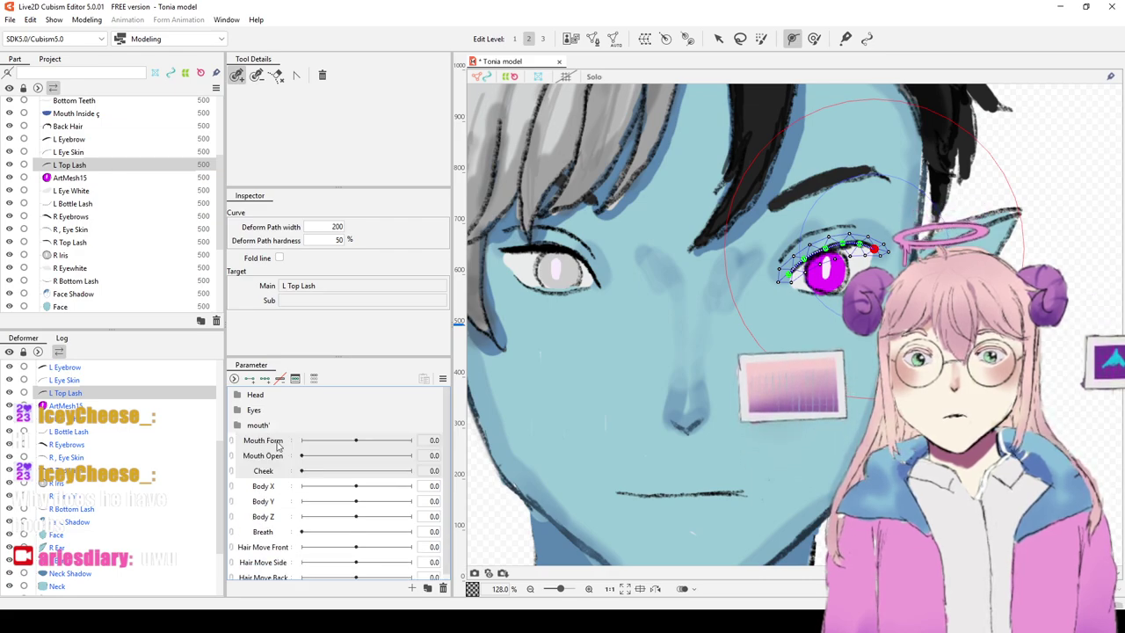
{"action": "left_click", "coordinate": [268, 427]}
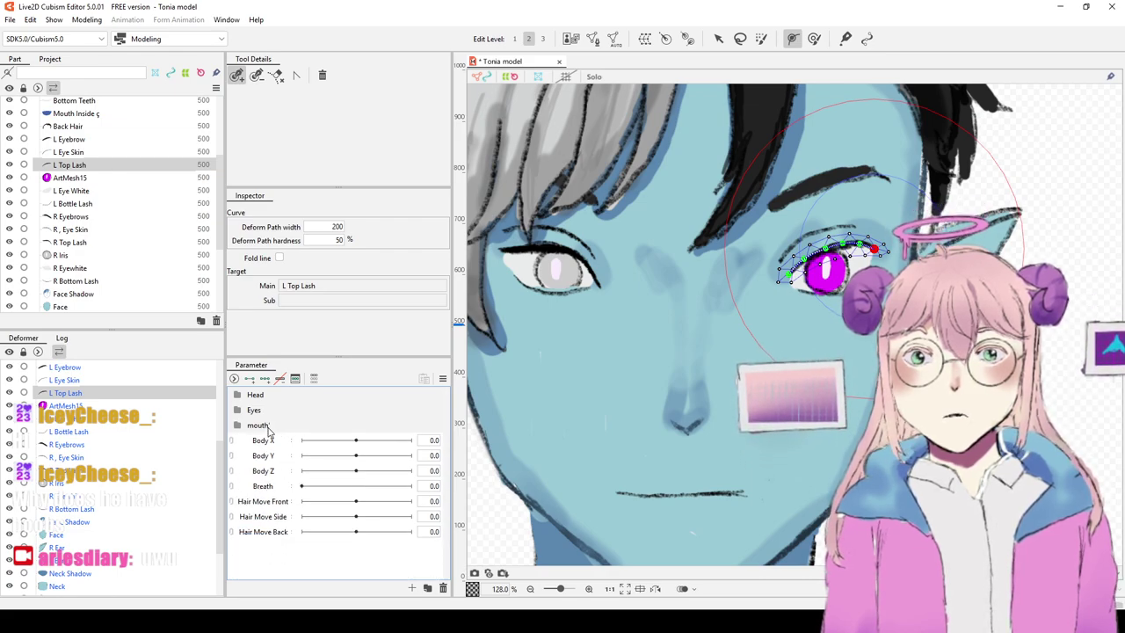
Step: Create a parameter folder named Body and move Body X, Body Y, Body Z and Breath into it
{"action": "left_click", "coordinate": [427, 588]}
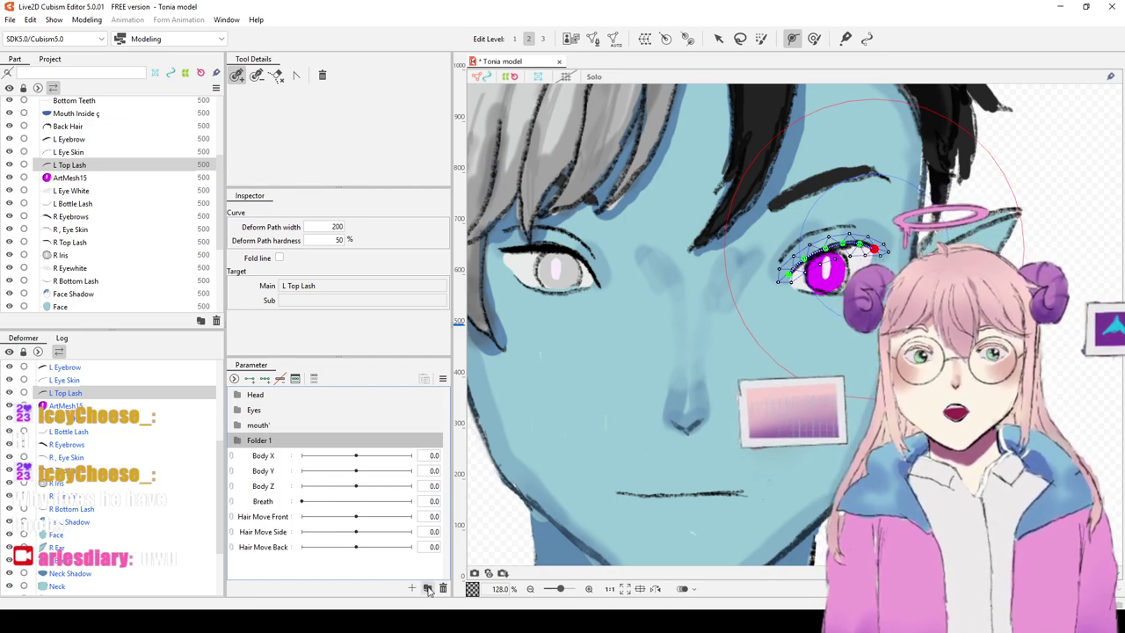
{"action": "double_click", "coordinate": [268, 441]}
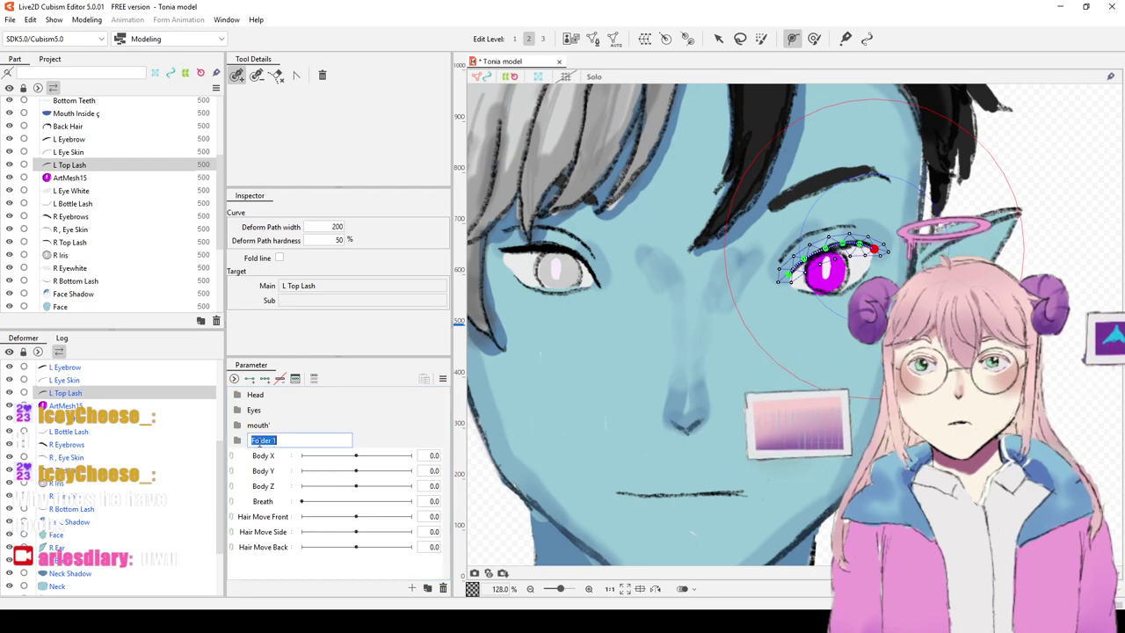
{"action": "type", "text": "Body"}
{"action": "key", "text": "Return"}
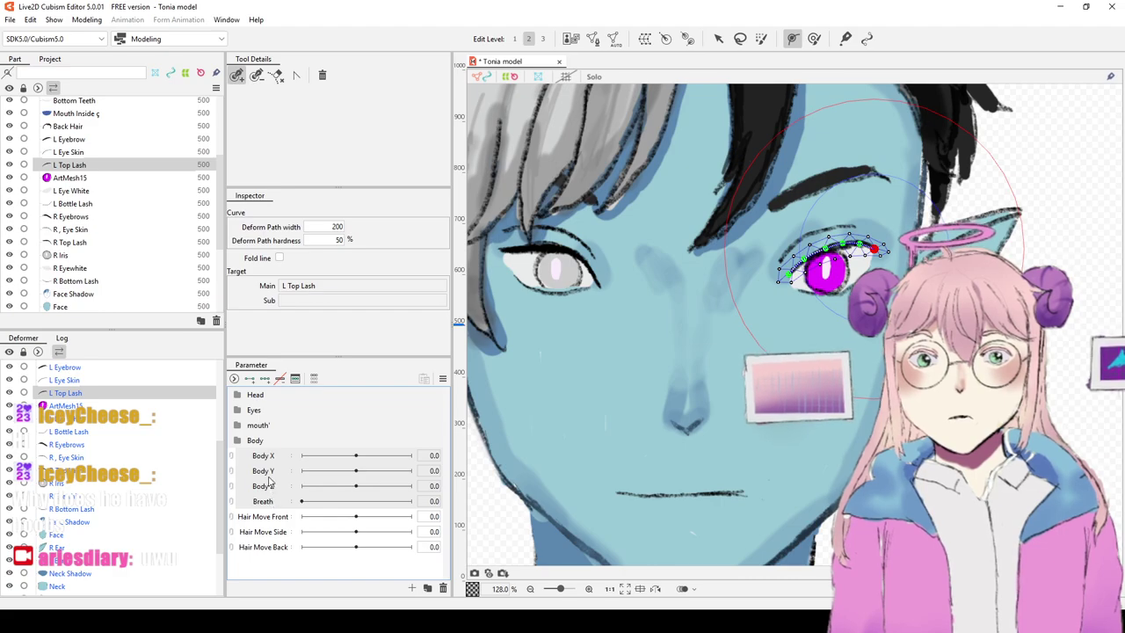
{"action": "left_click", "coordinate": [263, 441]}
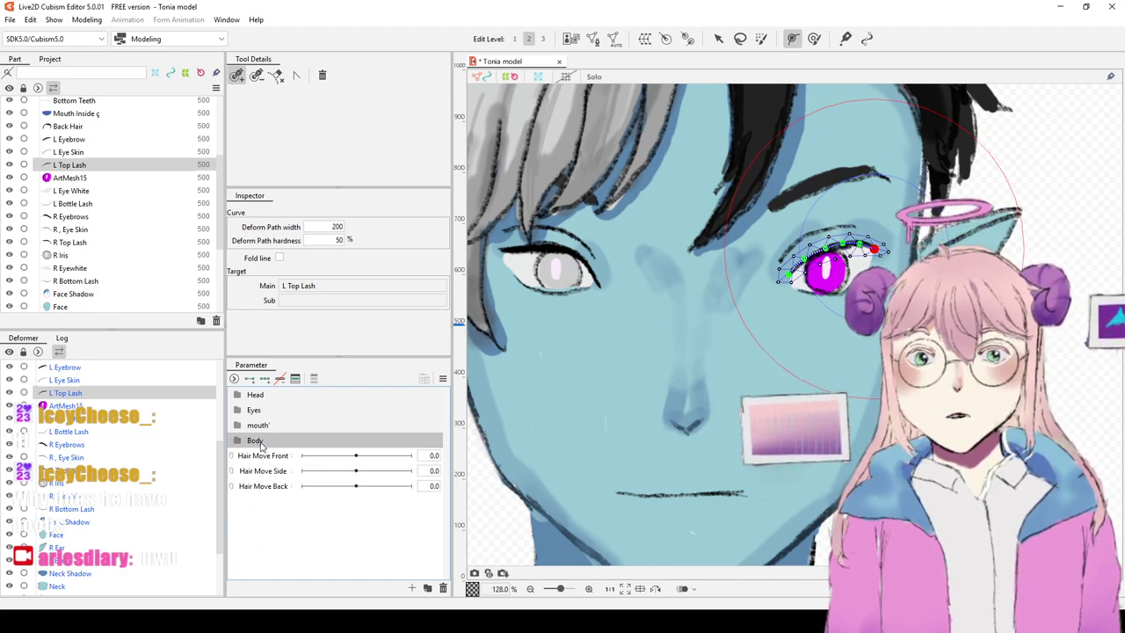
Step: Expand the Eyes parameter folder and select the EyeL Open parameter
{"action": "left_click", "coordinate": [255, 396]}
{"action": "left_click", "coordinate": [250, 415]}
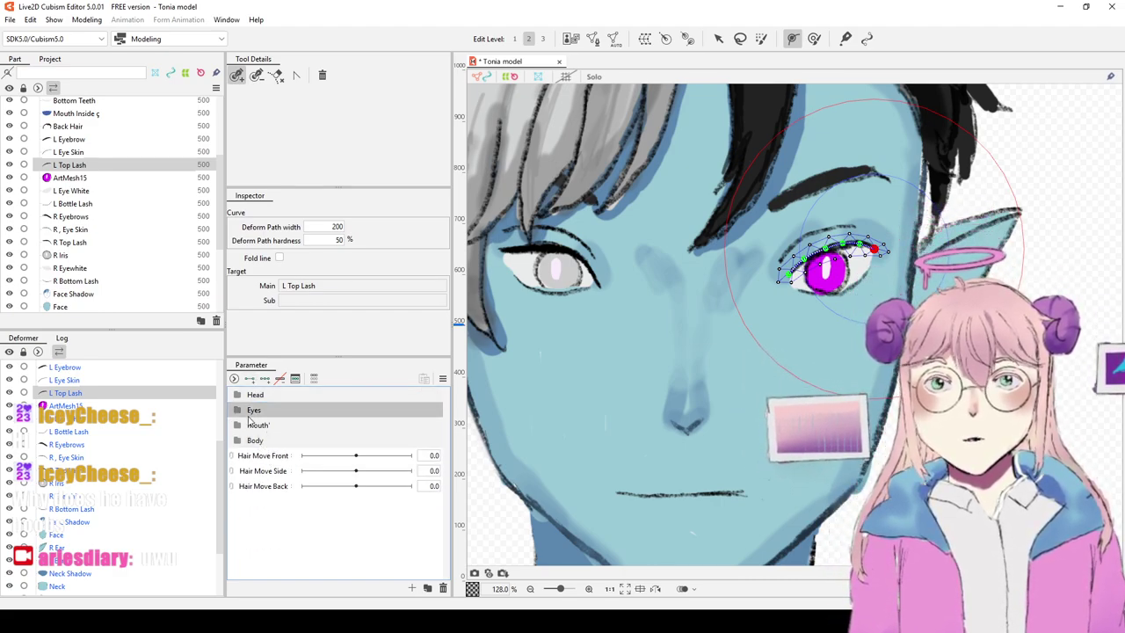
{"action": "left_click", "coordinate": [244, 416]}
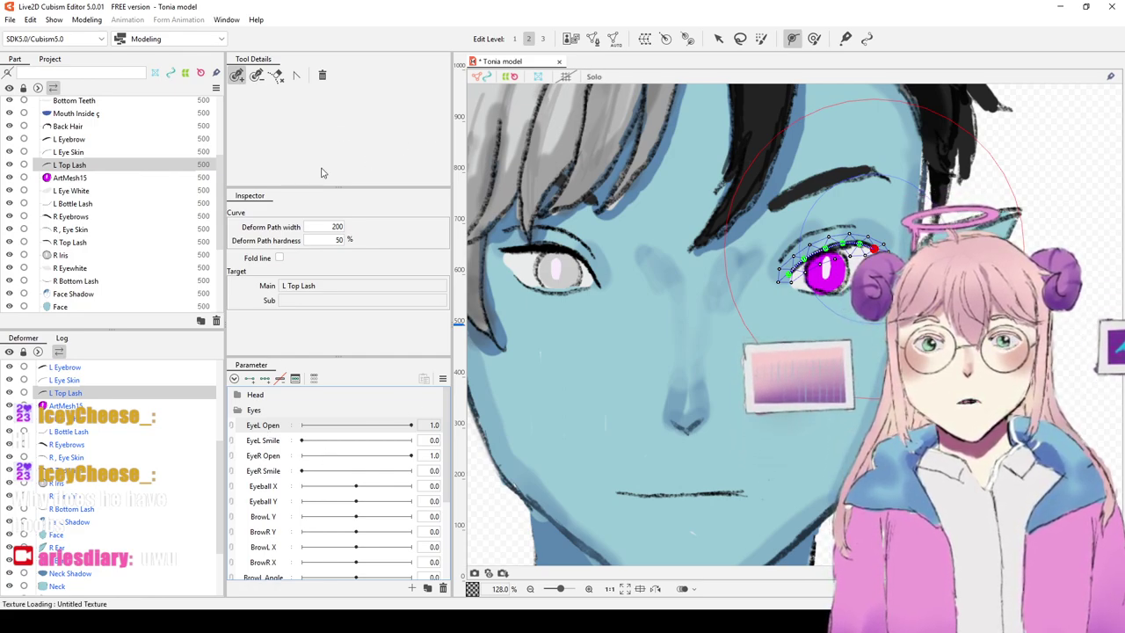
Step: Try adding three keys to the EyeL Open parameter for the L Top Lash, undo them, and try its slider
{"action": "left_click", "coordinate": [265, 379]}
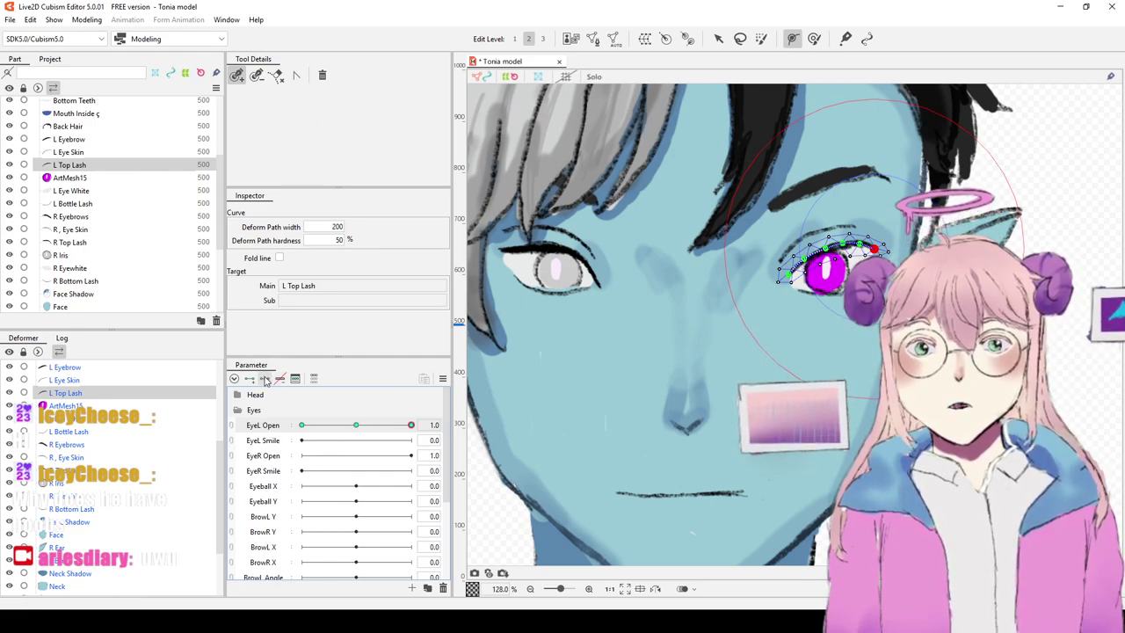
{"action": "key", "text": "ctrl+z"}
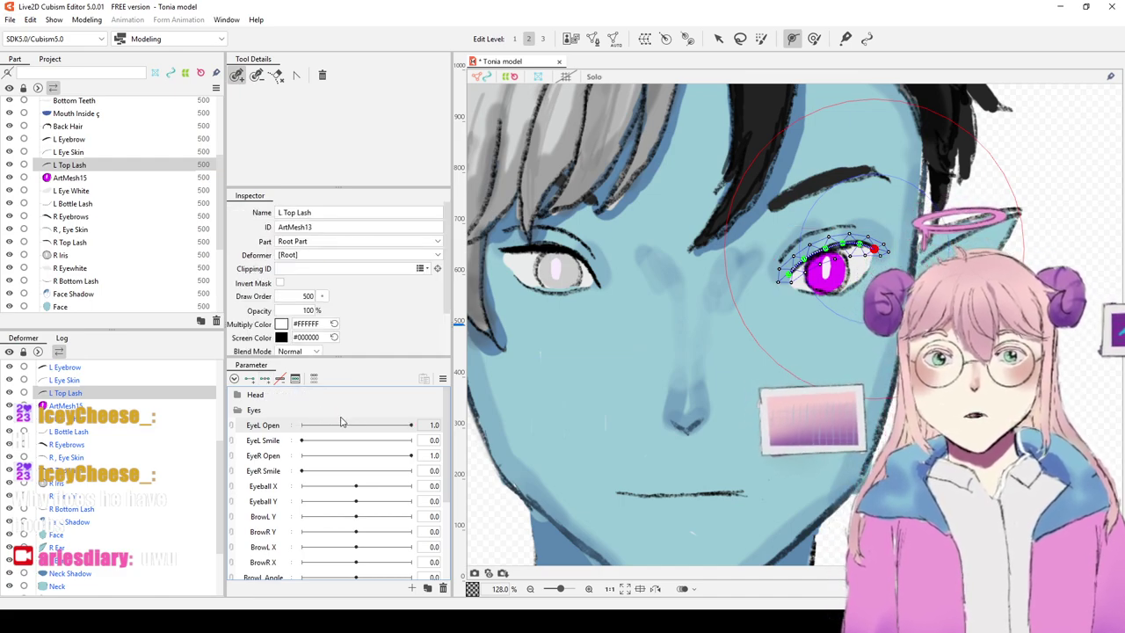
{"action": "left_click_drag", "start_coordinate": [407, 429], "coordinate": [305, 427]}
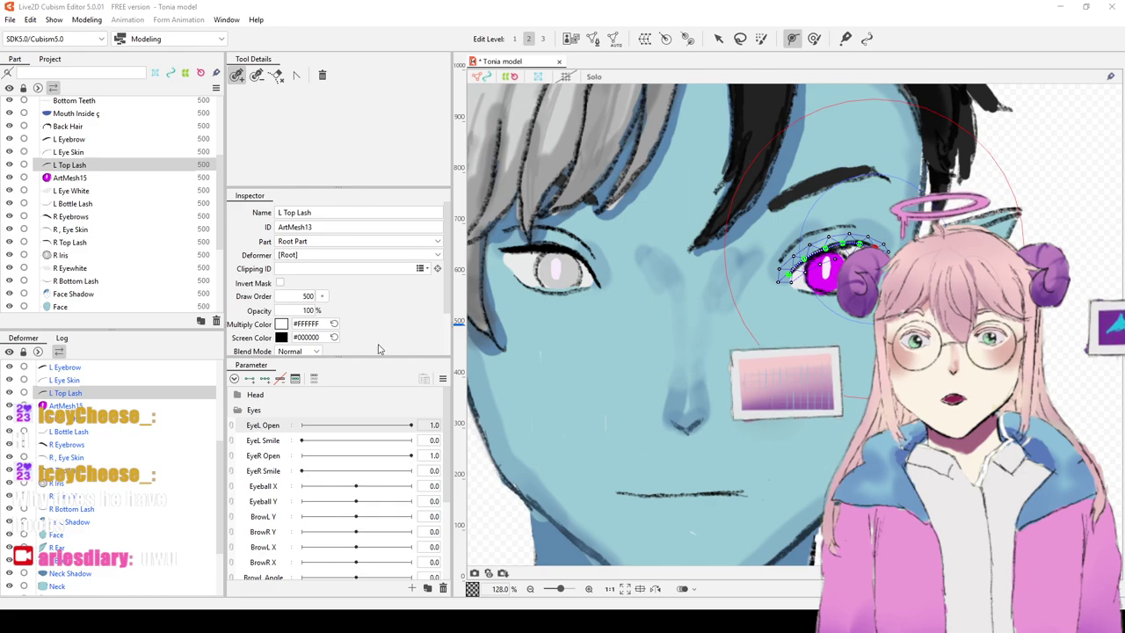
{"action": "right_click", "coordinate": [283, 424]}
{"action": "key", "text": "Escape"}
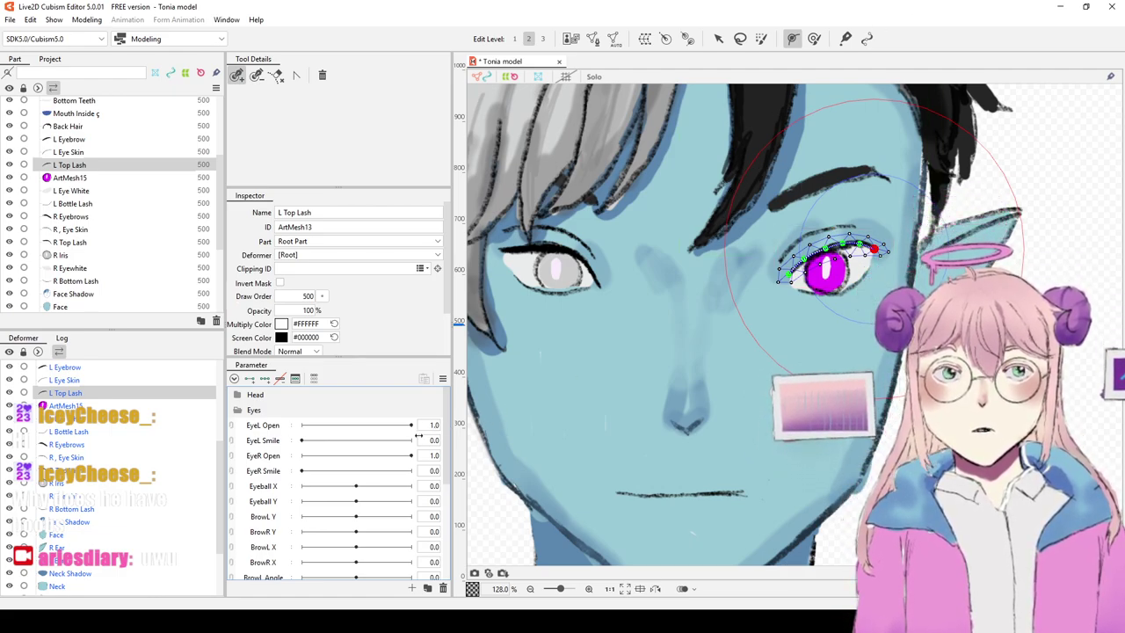
{"action": "left_click_drag", "start_coordinate": [410, 425], "coordinate": [435, 426]}
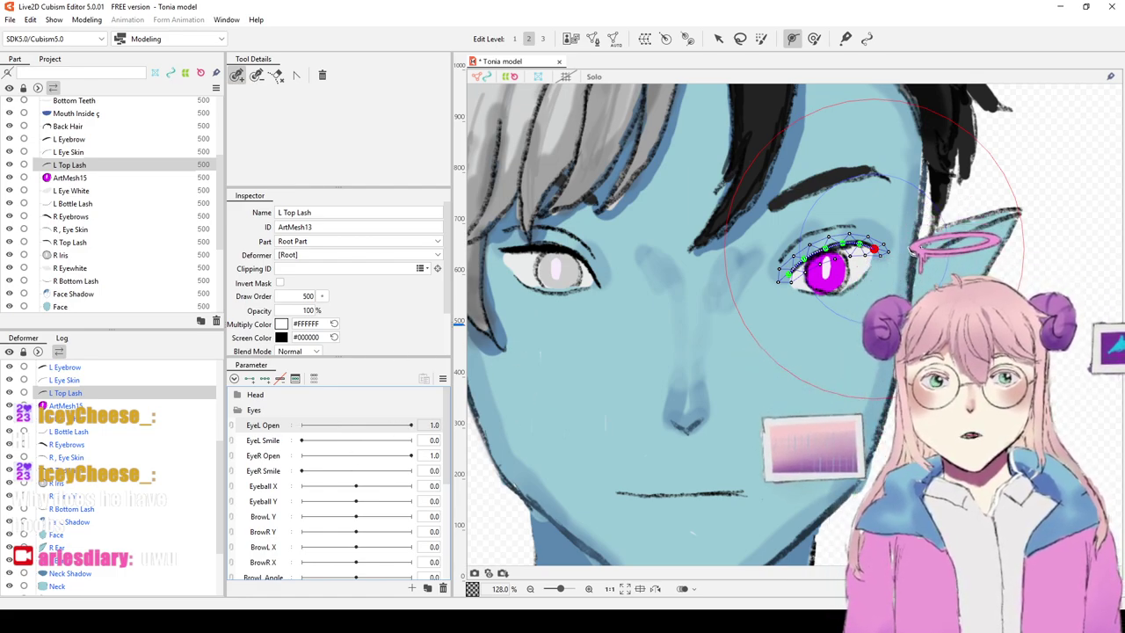
{"action": "scroll", "coordinate": [873, 247], "scroll_direction": "down", "scroll_amount": 2}
{"action": "scroll", "coordinate": [873, 247], "scroll_direction": "up", "scroll_amount": 4}
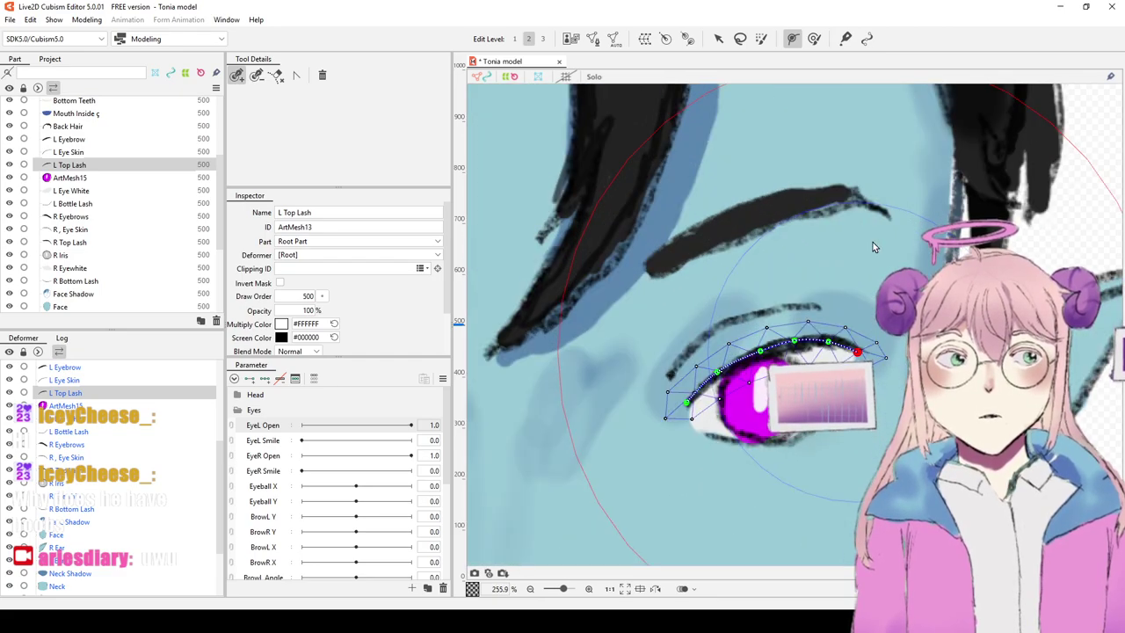
{"action": "scroll", "coordinate": [872, 242], "scroll_direction": "up", "scroll_amount": 2}
{"action": "scroll", "coordinate": [872, 242], "scroll_direction": "down", "scroll_amount": 4}
{"action": "scroll", "coordinate": [871, 240], "scroll_direction": "up", "scroll_amount": 3}
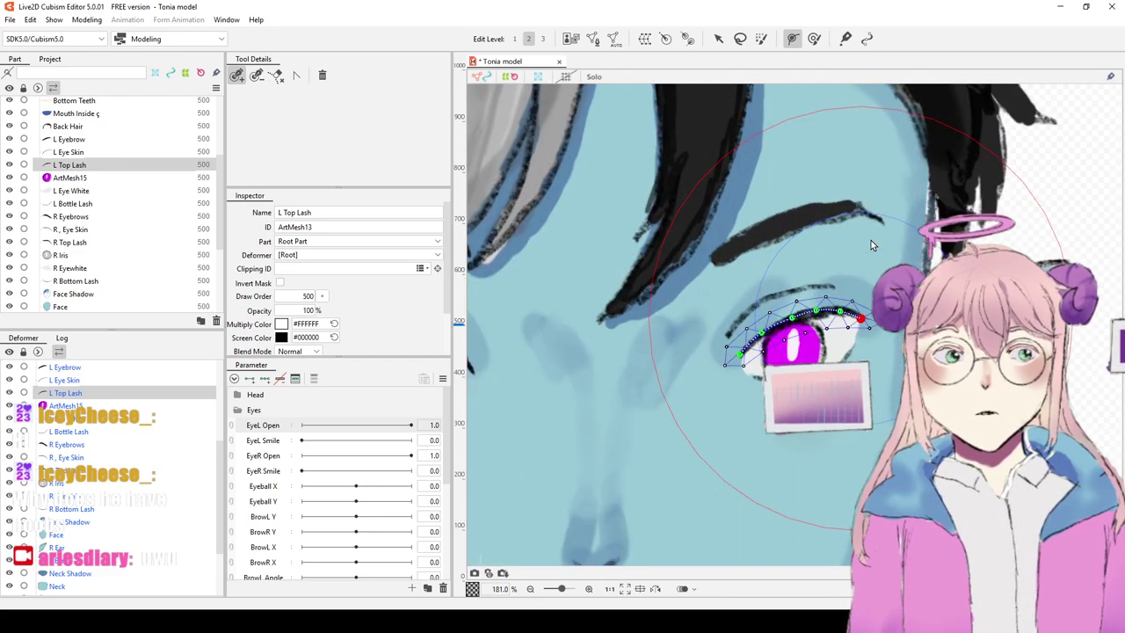
{"action": "scroll", "coordinate": [871, 245], "scroll_direction": "up", "scroll_amount": 1}
{"action": "scroll", "coordinate": [855, 180], "scroll_direction": "up", "scroll_amount": 1}
{"action": "scroll", "coordinate": [837, 273], "scroll_direction": "down", "scroll_amount": 2}
{"action": "left_click_drag", "start_coordinate": [837, 268], "coordinate": [851, 228]}
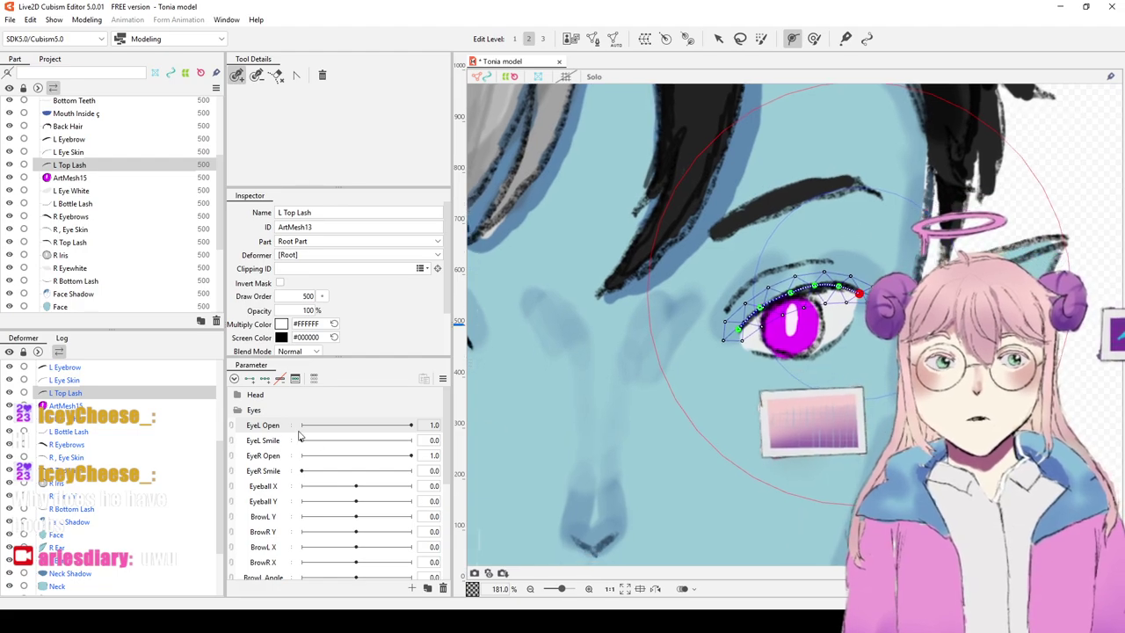
Step: Add two keys to EyeL Open for the L Top Lash and check both ends of the parameter
{"action": "left_click", "coordinate": [251, 379]}
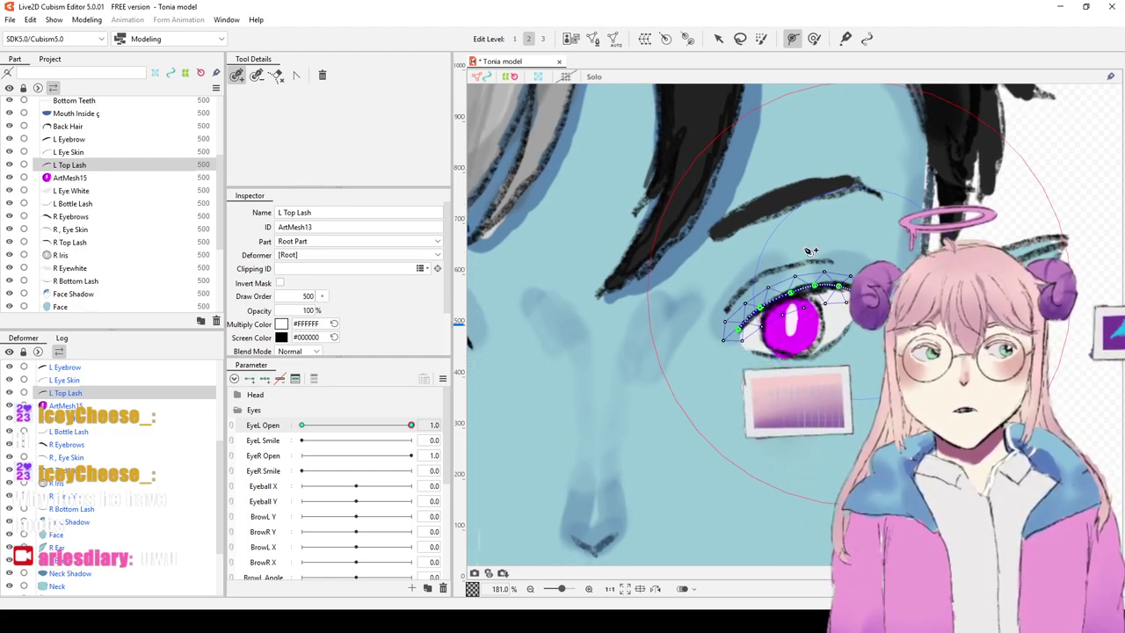
{"action": "left_click", "coordinate": [302, 425]}
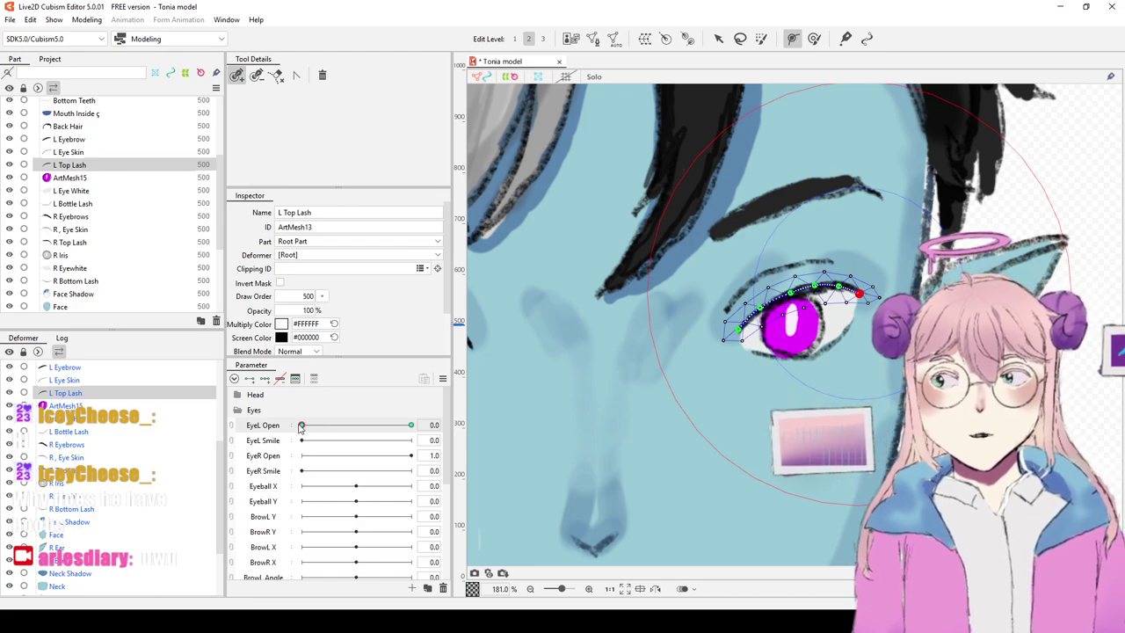
{"action": "left_click", "coordinate": [411, 425]}
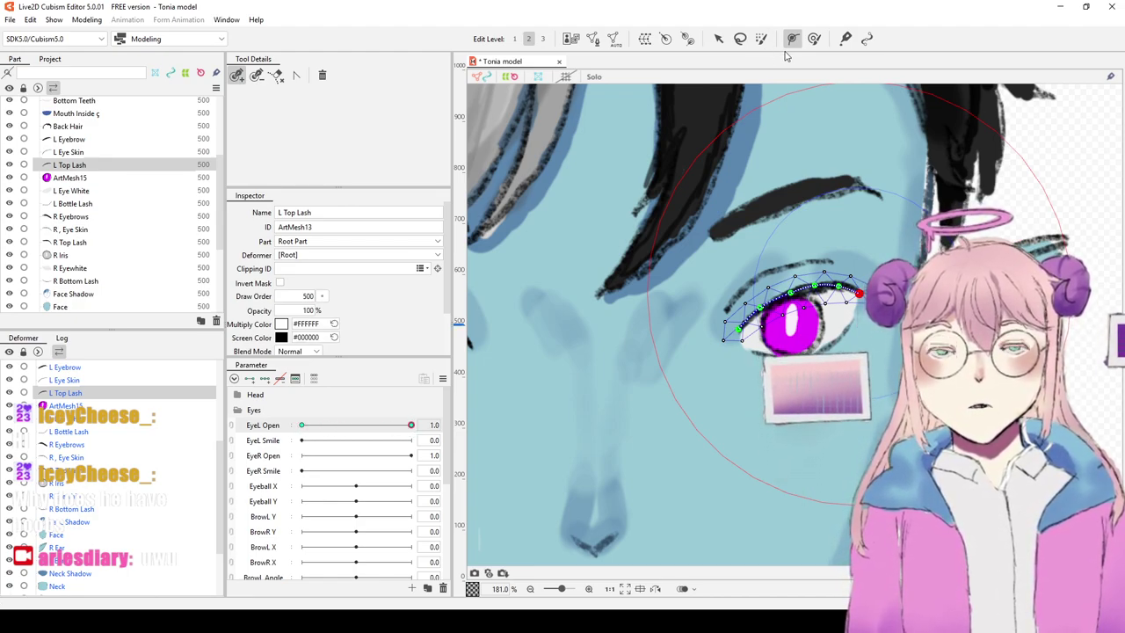
Step: With EyeL Open at 1.0, reshape the L Top Lash along its deform path into a downward curve over the lower edge of the eye
{"action": "left_click", "coordinate": [718, 39]}
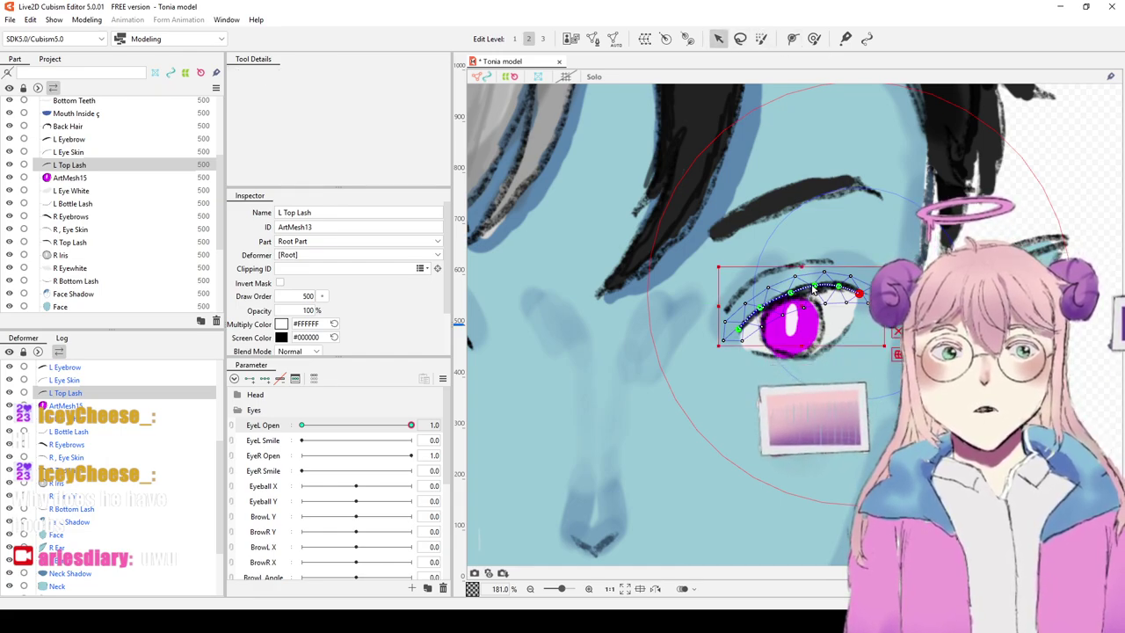
{"action": "left_click_drag", "start_coordinate": [816, 285], "coordinate": [817, 297]}
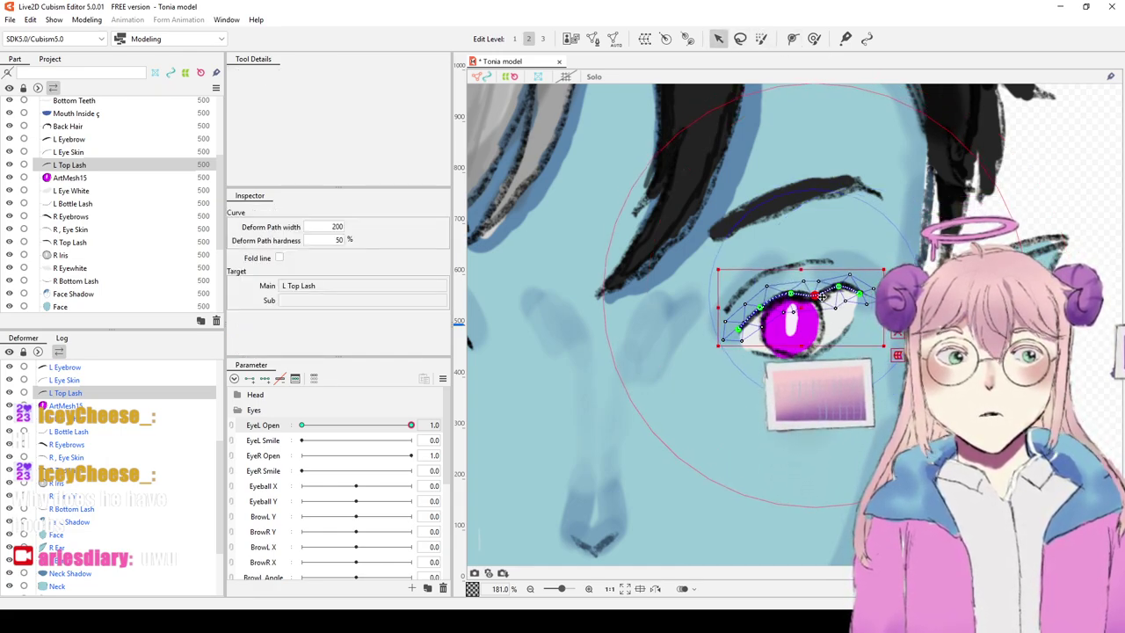
{"action": "key", "text": "ctrl+z"}
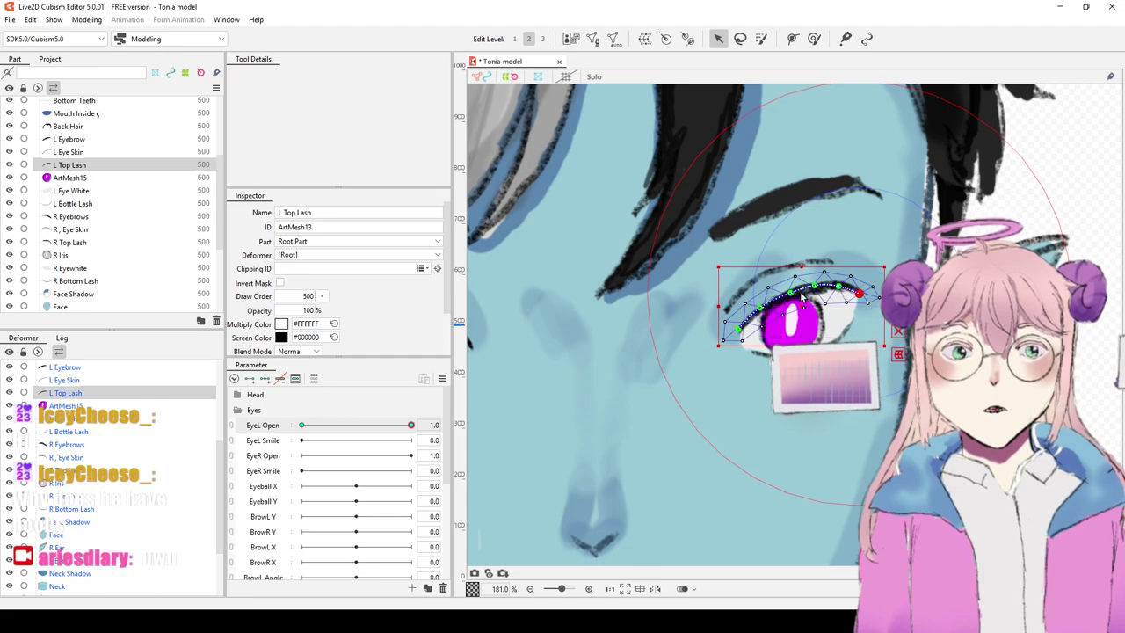
{"action": "left_click", "coordinate": [840, 256]}
{"action": "left_click", "coordinate": [838, 273]}
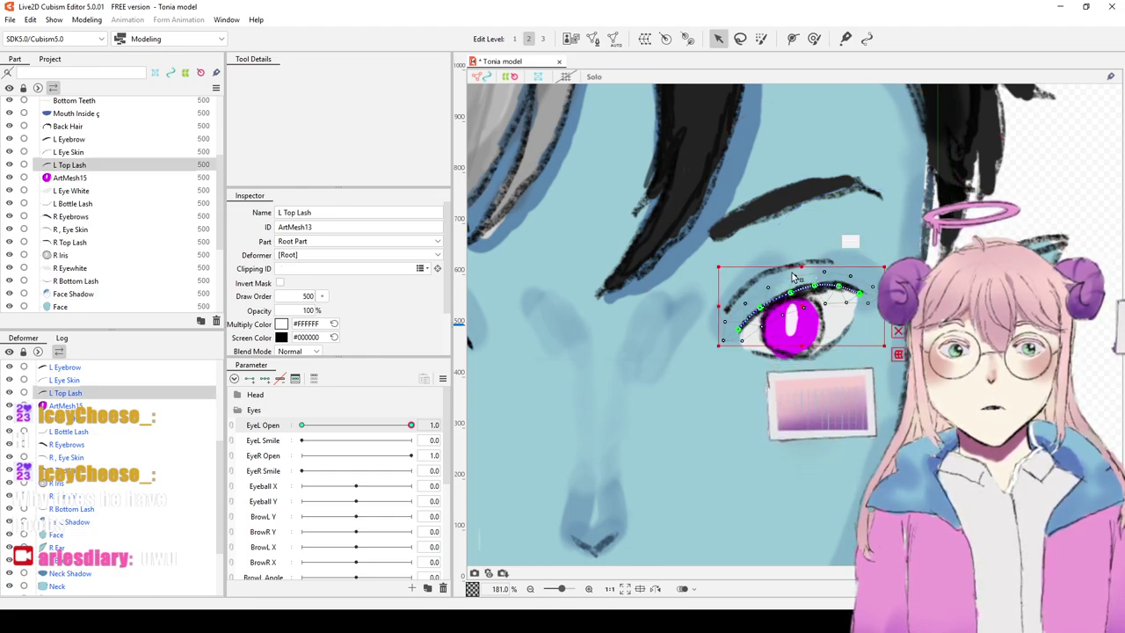
{"action": "left_click_drag", "start_coordinate": [802, 311], "coordinate": [859, 316]}
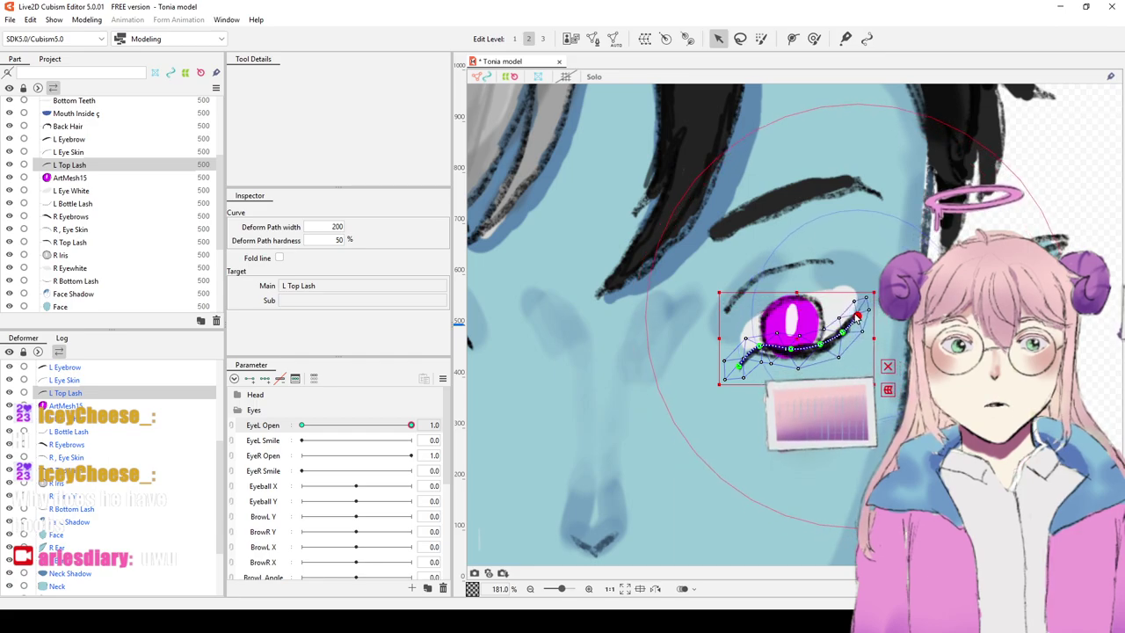
{"action": "left_click", "coordinate": [757, 347]}
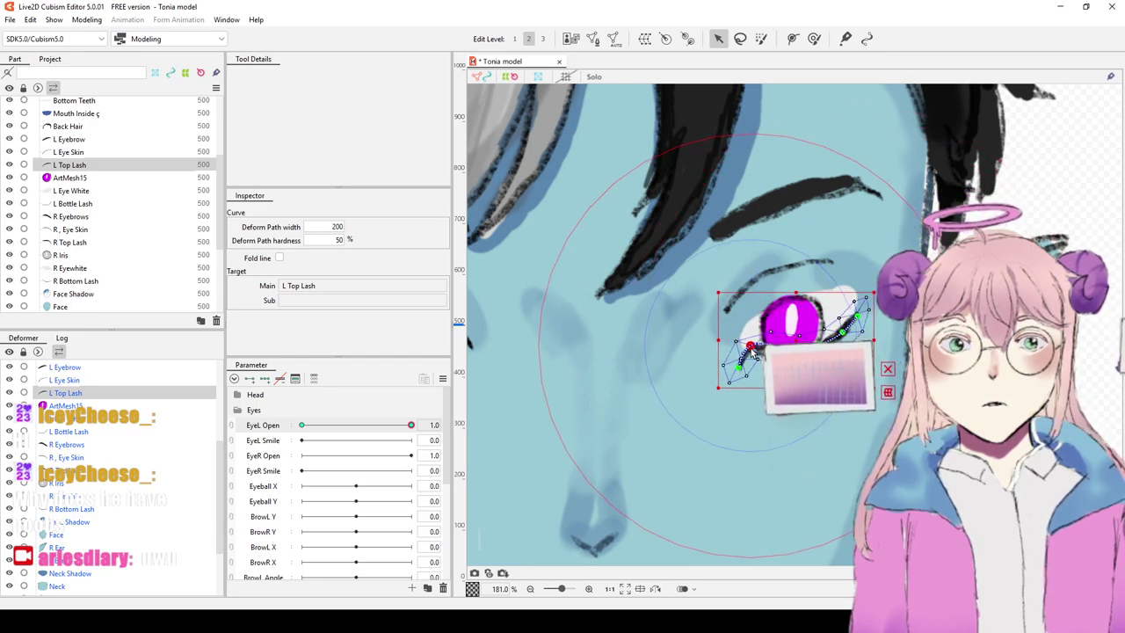
{"action": "left_click", "coordinate": [789, 355]}
{"action": "left_click_drag", "start_coordinate": [739, 370], "coordinate": [734, 341]}
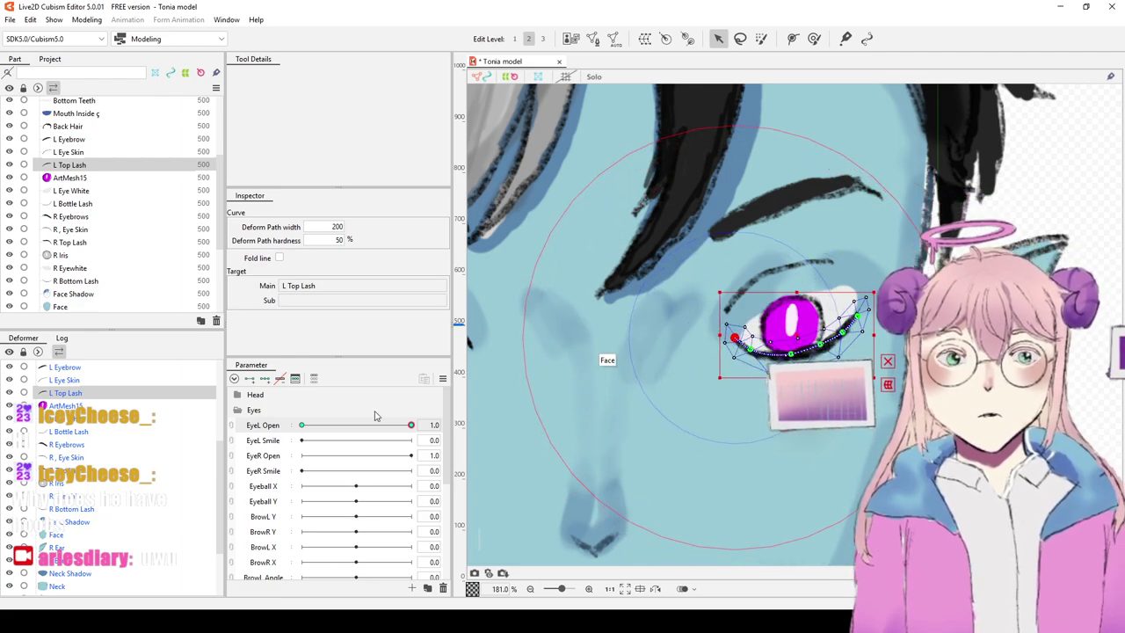
Step: Generate an automatic mesh for L Eye White and add two EyeL Open keys to it
{"action": "left_click", "coordinate": [83, 417]}
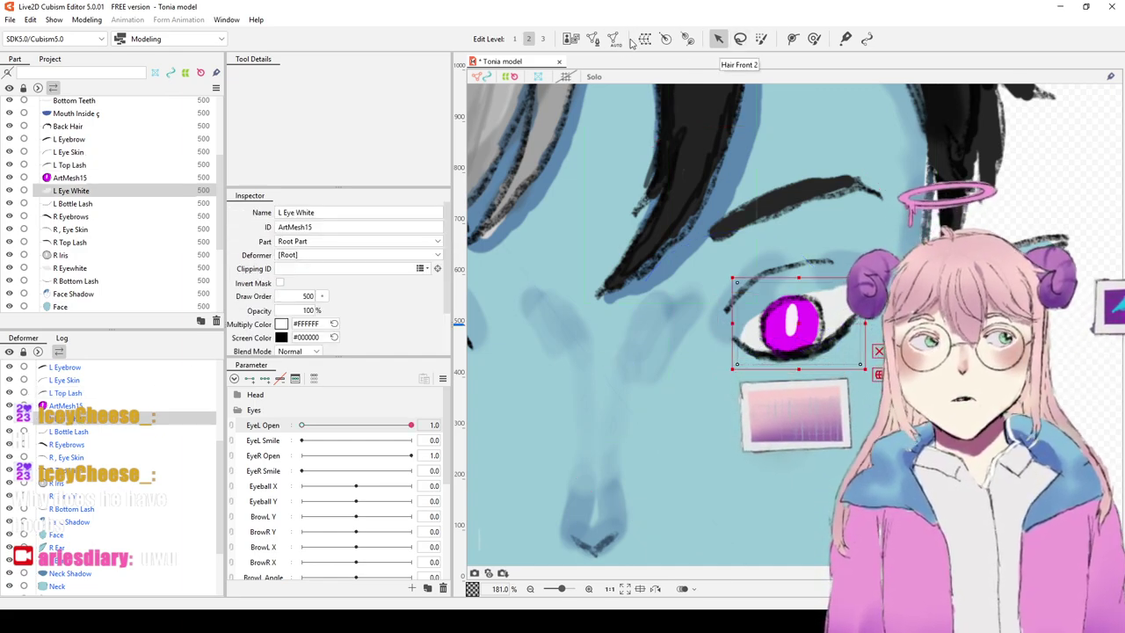
{"action": "left_click", "coordinate": [602, 203]}
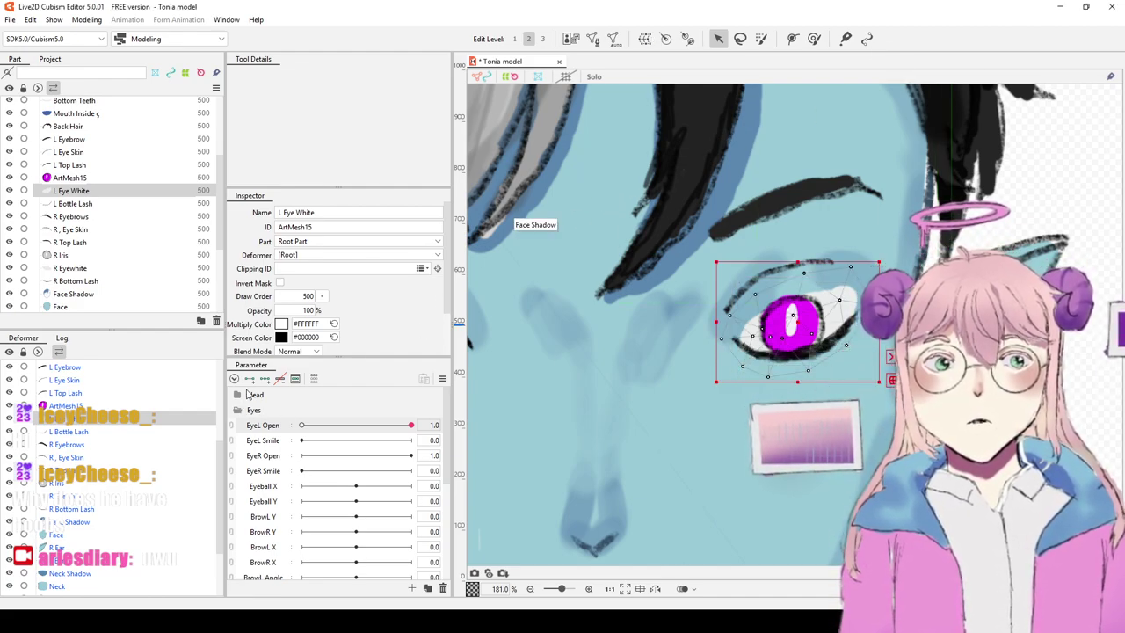
{"action": "left_click", "coordinate": [814, 39]}
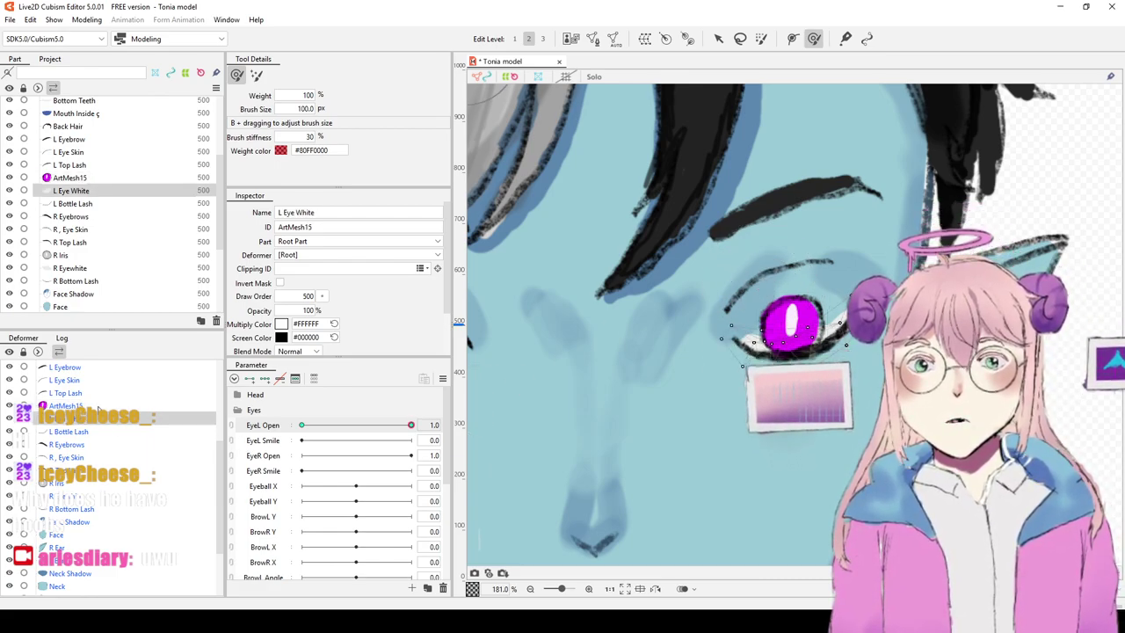
Step: Clip the left iris to L Eye White by using the eye white's ID, ArtMesh15, as its Clipping ID
{"action": "double_click", "coordinate": [321, 230]}
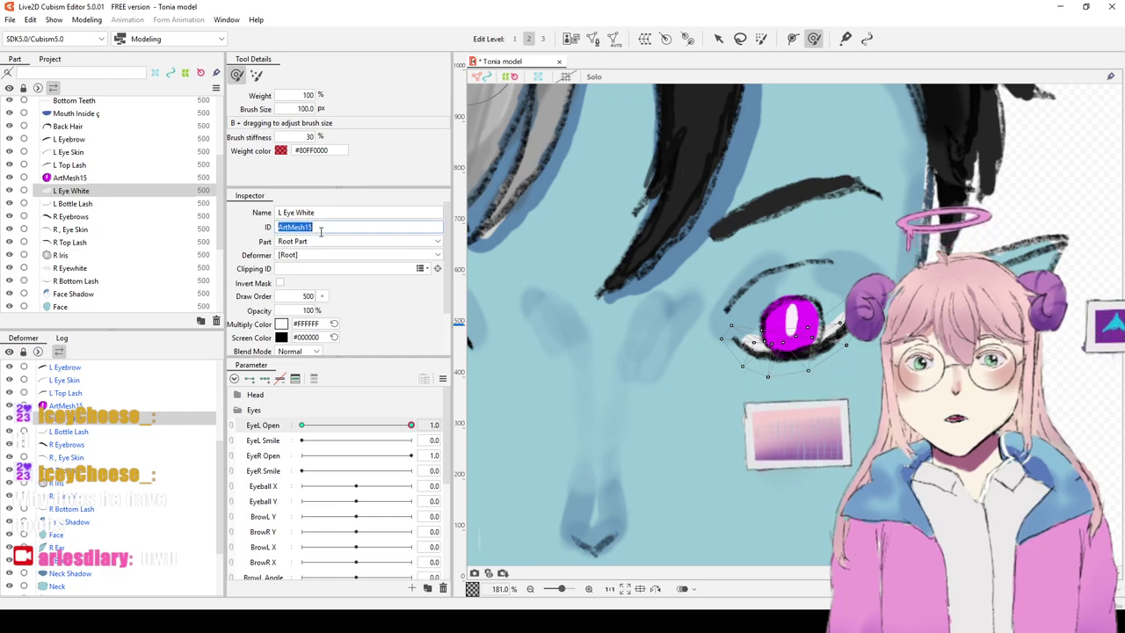
{"action": "left_click", "coordinate": [75, 407]}
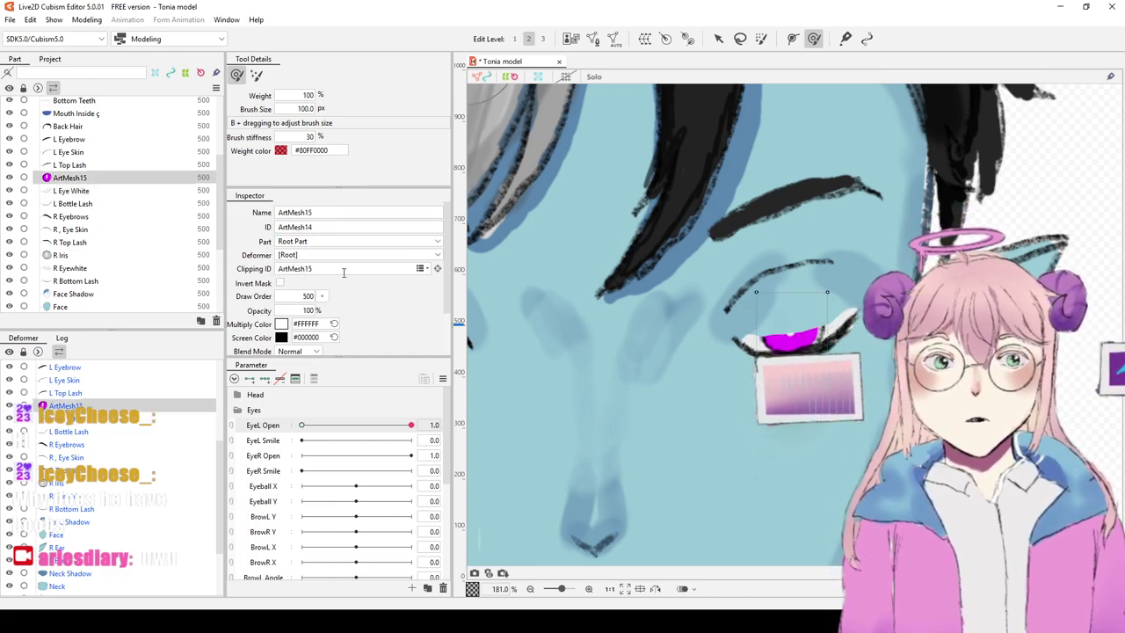
{"action": "key", "text": "ctrl+y"}
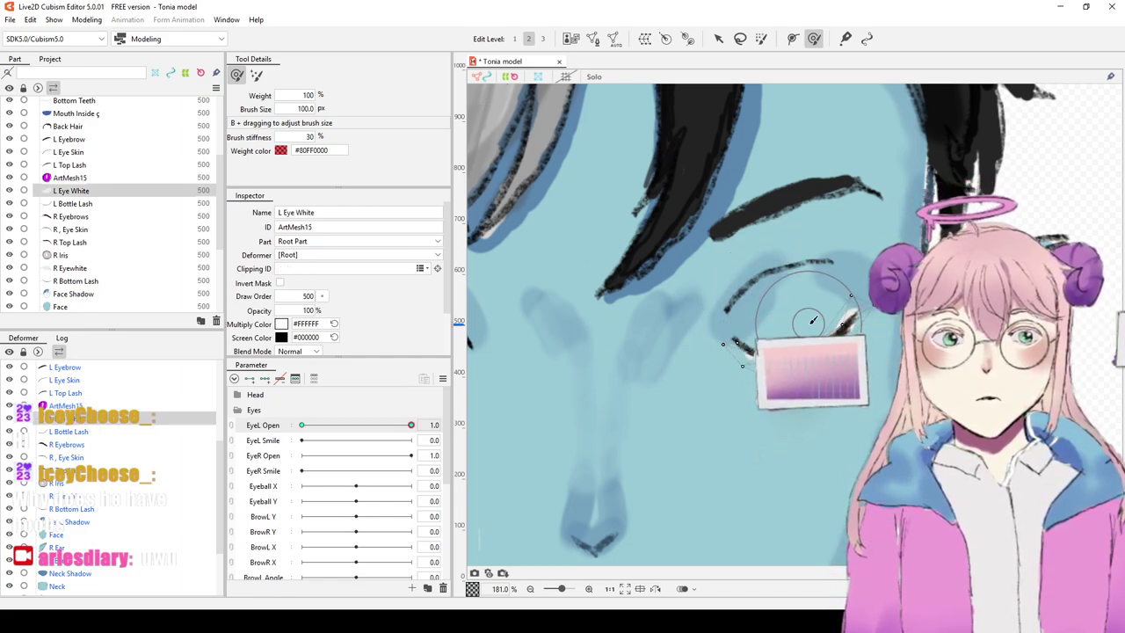
Step: With EyeL Open at 1.0, squash the L Eye White mesh behind the lowered top lash using the Deform Brush and point adjustments
{"action": "mouse_move", "coordinate": [846, 335]}
{"action": "left_mouse_down"}
{"action": "mouse_move", "coordinate": [854, 351]}
{"action": "mouse_move", "coordinate": [803, 331]}
{"action": "mouse_move", "coordinate": [859, 321]}
{"action": "mouse_move", "coordinate": [876, 334]}
{"action": "left_mouse_up"}
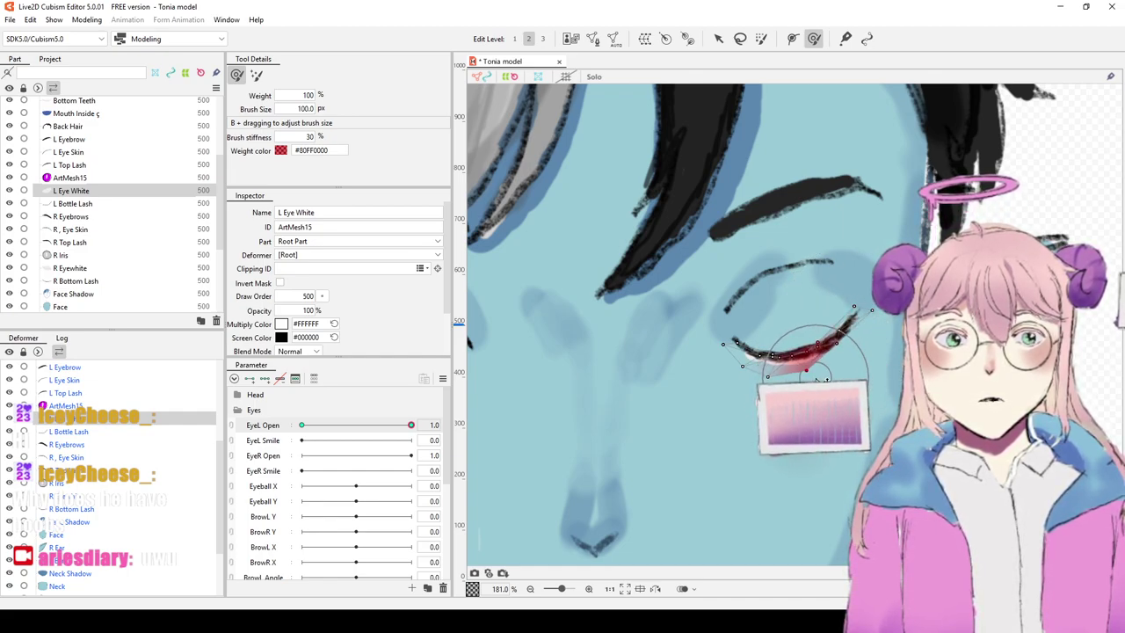
{"action": "mouse_move", "coordinate": [759, 390]}
{"action": "left_mouse_down"}
{"action": "mouse_move", "coordinate": [767, 367]}
{"action": "mouse_move", "coordinate": [735, 334]}
{"action": "mouse_move", "coordinate": [743, 338]}
{"action": "mouse_move", "coordinate": [712, 365]}
{"action": "mouse_move", "coordinate": [737, 369]}
{"action": "mouse_move", "coordinate": [721, 348]}
{"action": "left_mouse_up"}
{"action": "key", "text": "v"}
{"action": "left_click", "coordinate": [764, 350]}
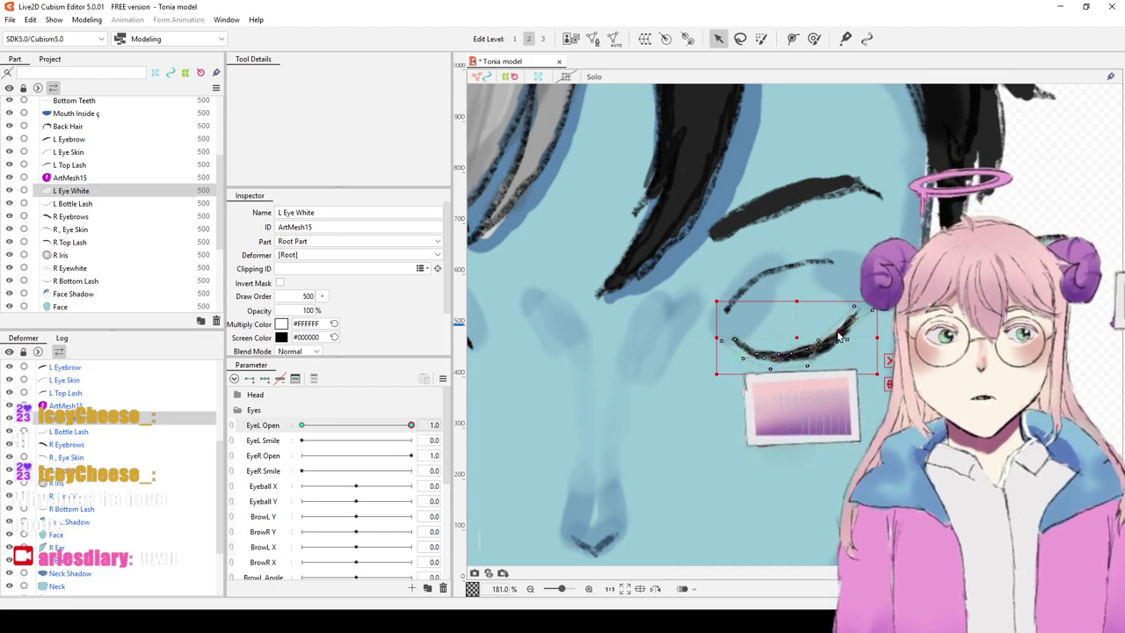
Step: Preview the left eye's motion by moving EyeL Open between 0.0 and 1.0
{"action": "left_click_drag", "start_coordinate": [338, 425], "coordinate": [301, 424]}
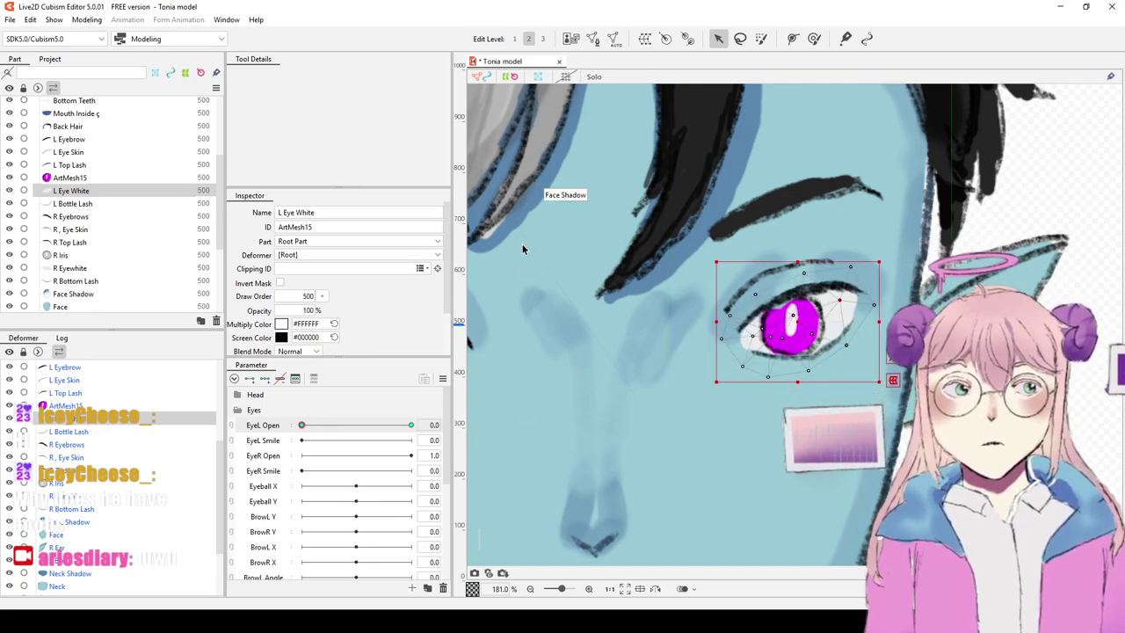
{"action": "scroll", "coordinate": [532, 304], "scroll_direction": "down", "scroll_amount": 2}
{"action": "left_click_drag", "start_coordinate": [335, 425], "coordinate": [409, 425]}
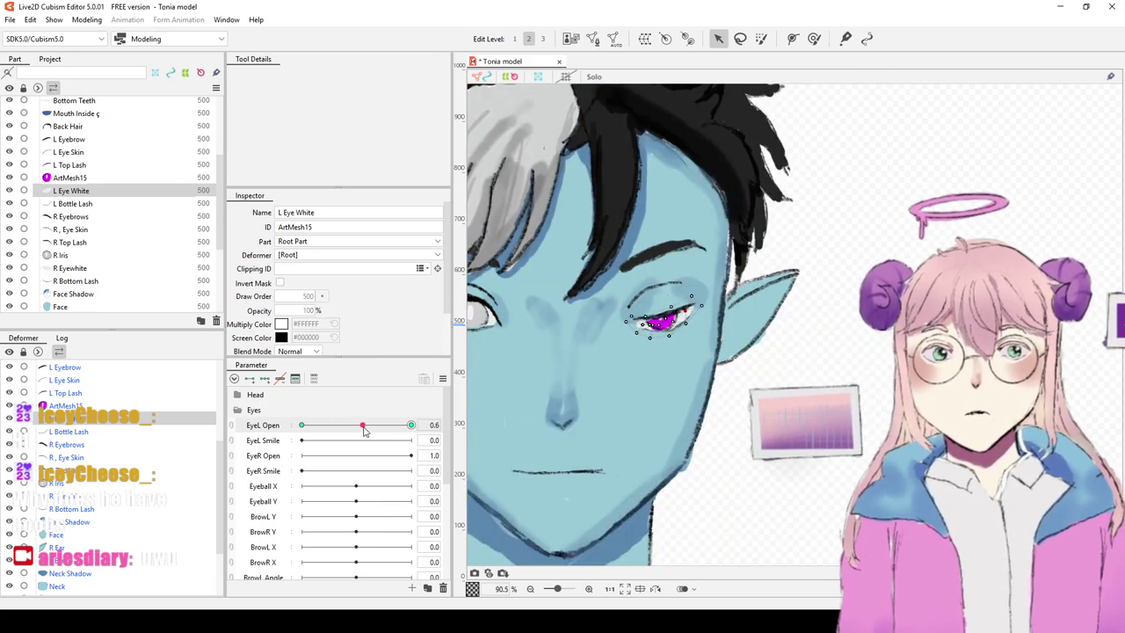
{"action": "left_click_drag", "start_coordinate": [635, 323], "coordinate": [690, 330]}
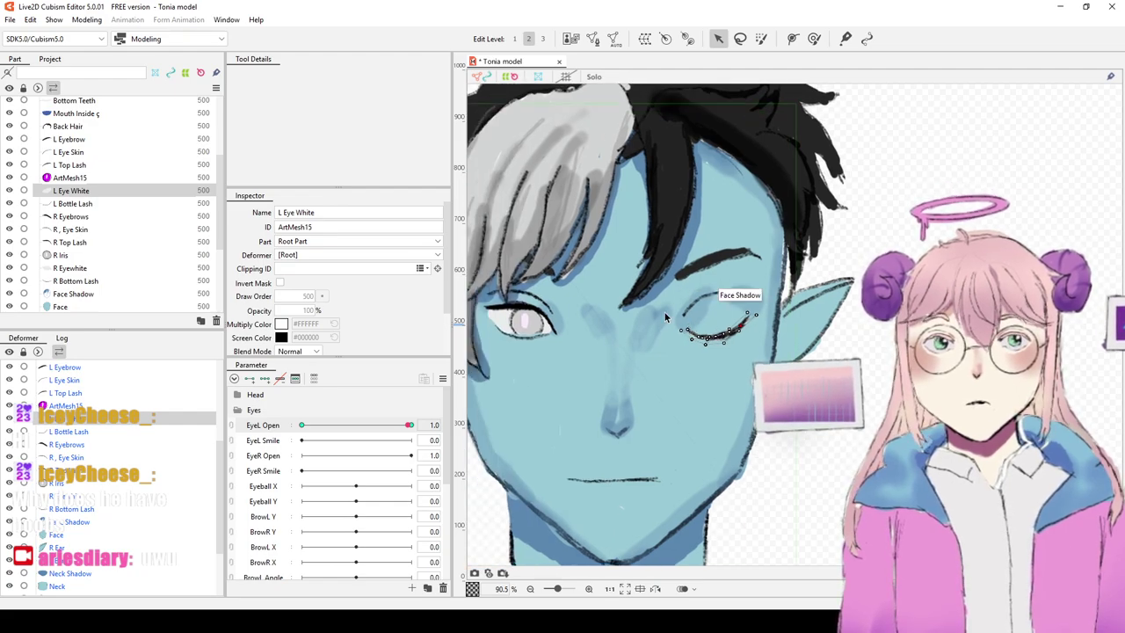
Step: Add two EyeL Open keys to L Eye Skin and draw a six-point deform path along the eyelid crease
{"action": "scroll", "coordinate": [665, 312], "scroll_direction": "up", "scroll_amount": 3}
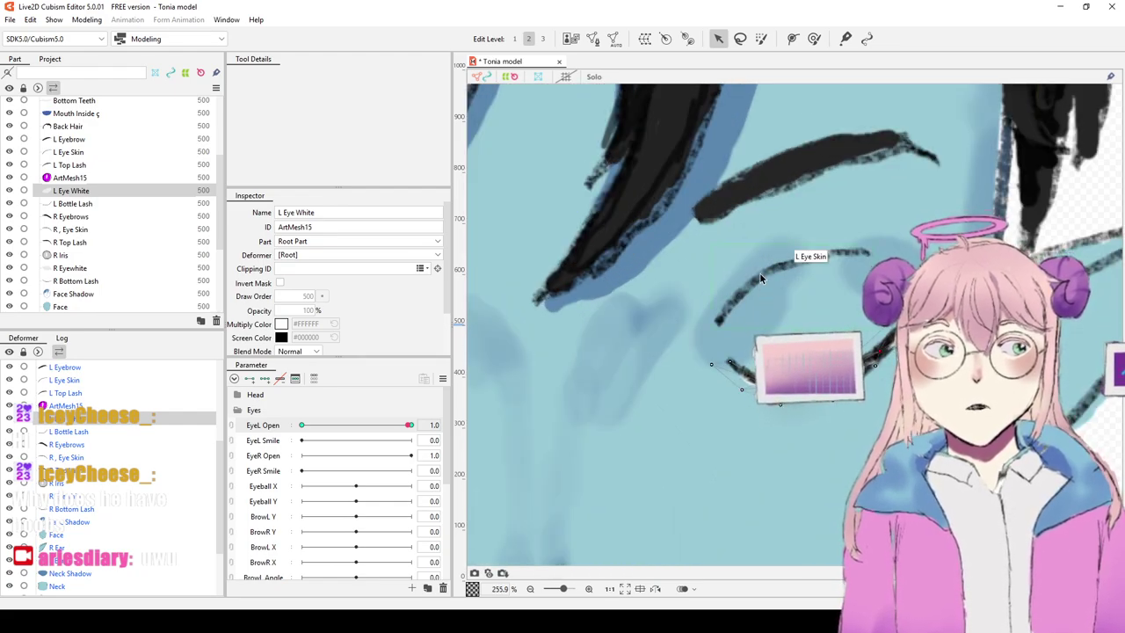
{"action": "left_click", "coordinate": [760, 272]}
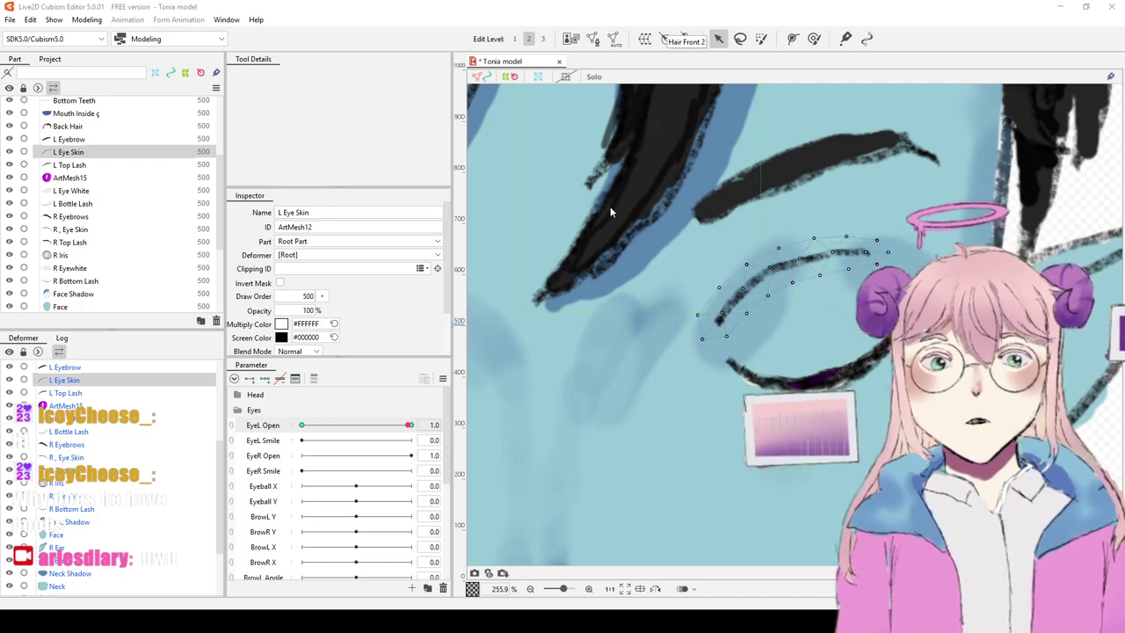
{"action": "left_click", "coordinate": [817, 39]}
{"action": "left_click", "coordinate": [793, 39]}
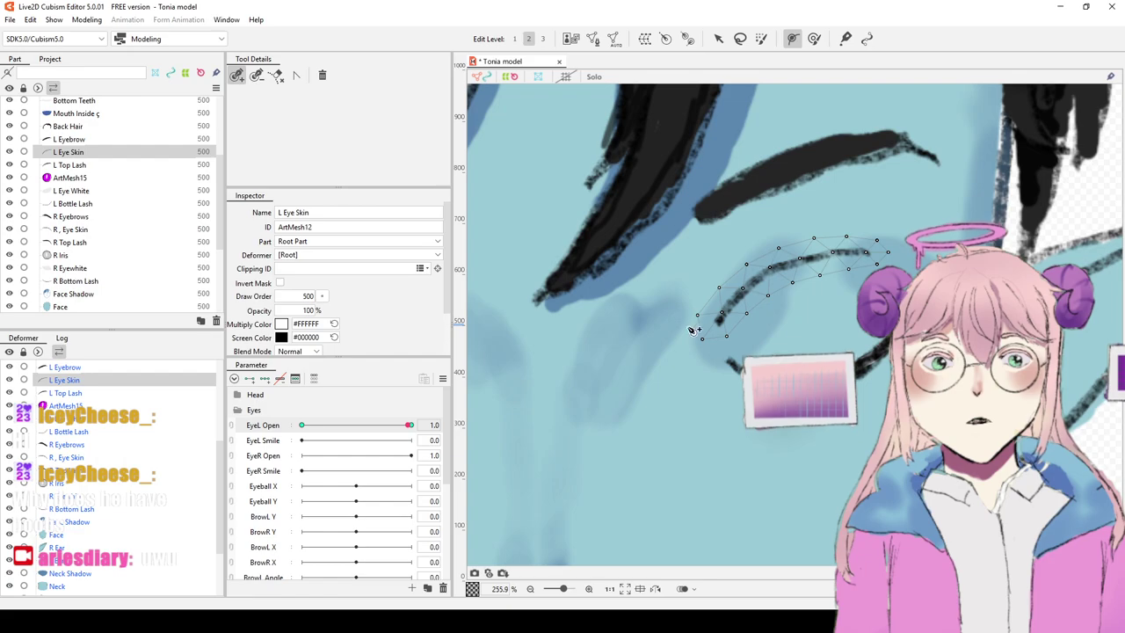
{"action": "left_click", "coordinate": [721, 314]}
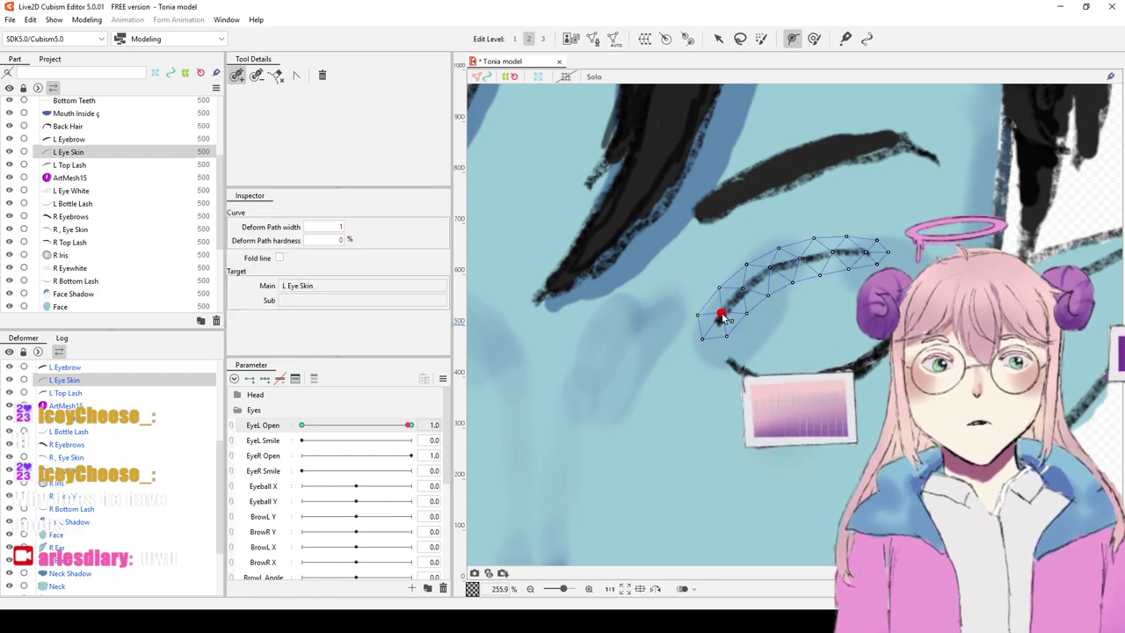
{"action": "left_click", "coordinate": [743, 289]}
{"action": "left_click", "coordinate": [769, 271]}
{"action": "left_click", "coordinate": [794, 261]}
{"action": "left_click", "coordinate": [827, 258]}
{"action": "left_click", "coordinate": [873, 251]}
{"action": "left_click", "coordinate": [719, 40]}
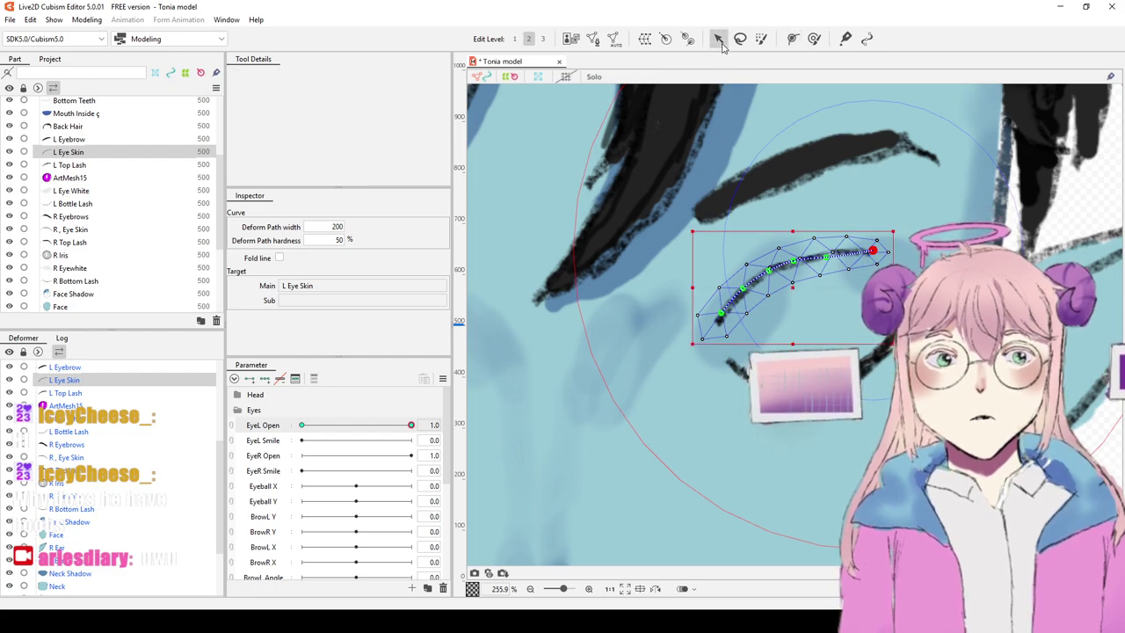
Step: With EyeL Open at 1.0, move the whole L Eye Skin crease down towards the lowered lash
{"action": "left_click", "coordinate": [775, 268]}
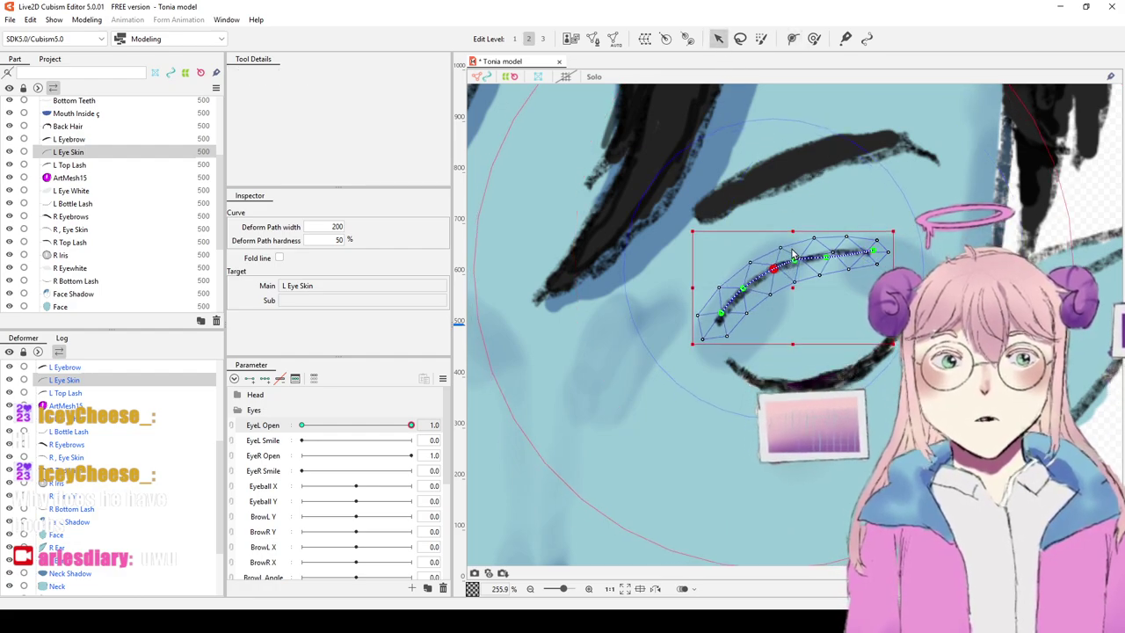
{"action": "left_click", "coordinate": [793, 279]}
{"action": "left_click_drag", "start_coordinate": [793, 288], "coordinate": [802, 322]}
{"action": "key", "text": "ctrl+z"}
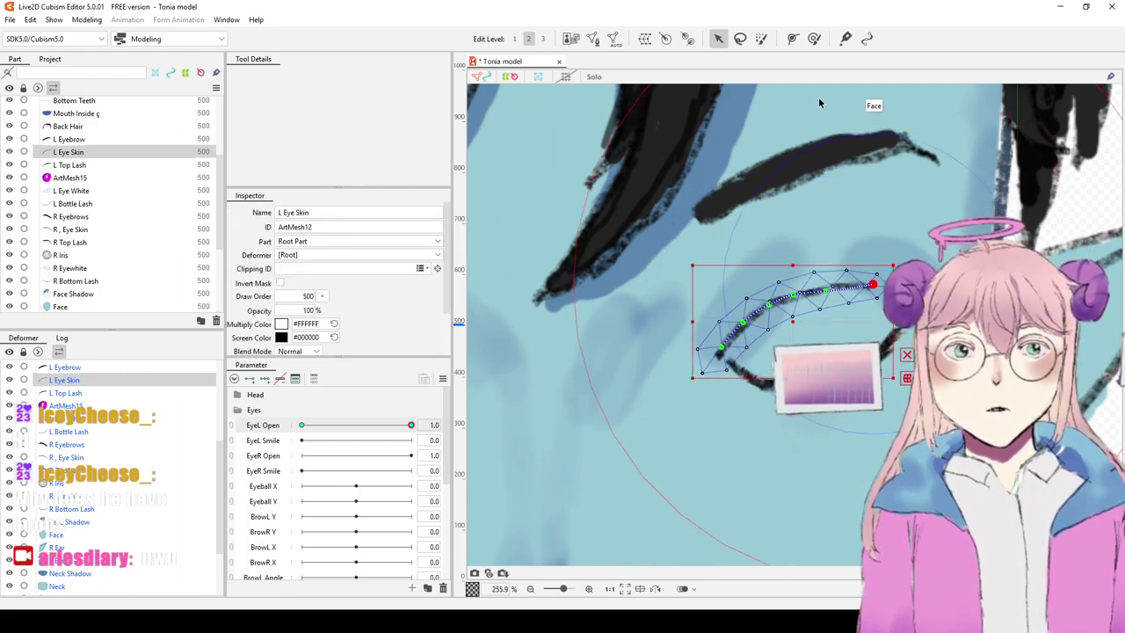
Step: Try bending the middle of the L Eye Skin crease downward, then undo the deformation
{"action": "left_click", "coordinate": [814, 38]}
{"action": "left_click_drag", "start_coordinate": [791, 258], "coordinate": [801, 334]}
{"action": "key", "text": "ctrl+z"}
{"action": "key", "text": "ctrl+z"}
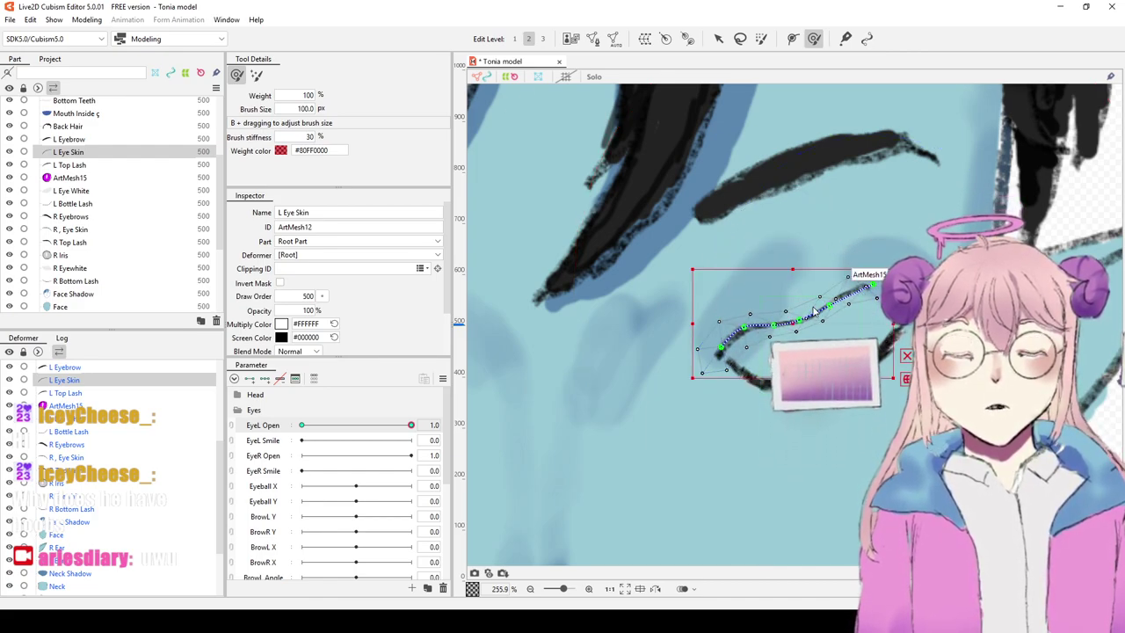
{"action": "left_click", "coordinate": [718, 38]}
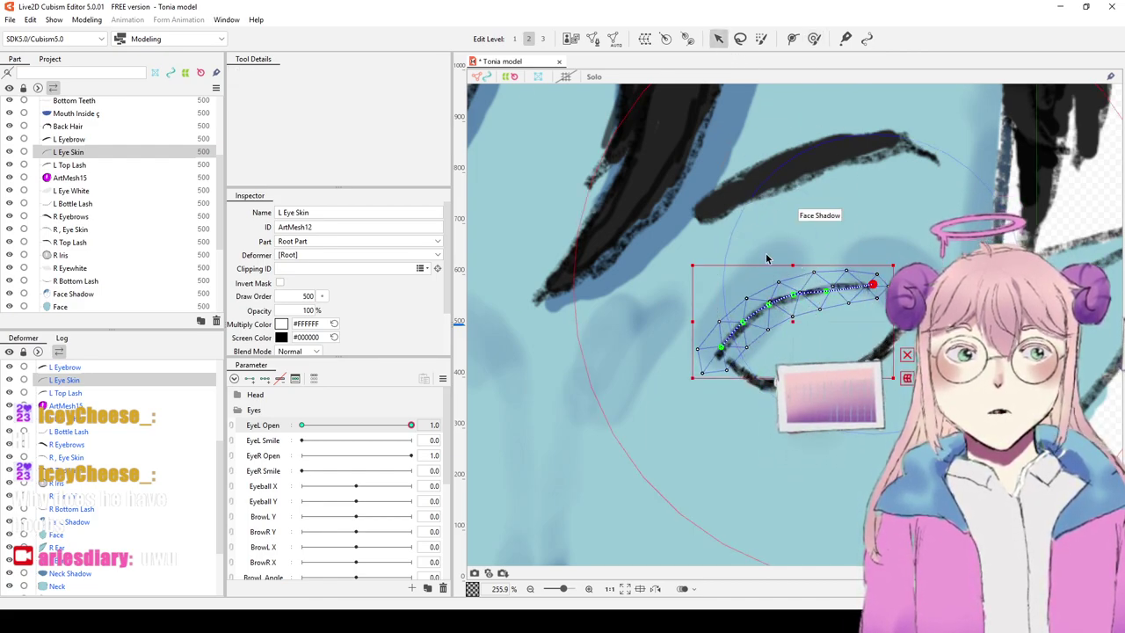
Step: Try bending the L Eye Skin crease point by point into a downward curve above the lowered lash at EyeL Open 1.0
{"action": "left_click", "coordinate": [793, 315]}
{"action": "left_click_drag", "start_coordinate": [782, 314], "coordinate": [773, 341]}
{"action": "left_click_drag", "start_coordinate": [829, 297], "coordinate": [833, 334]}
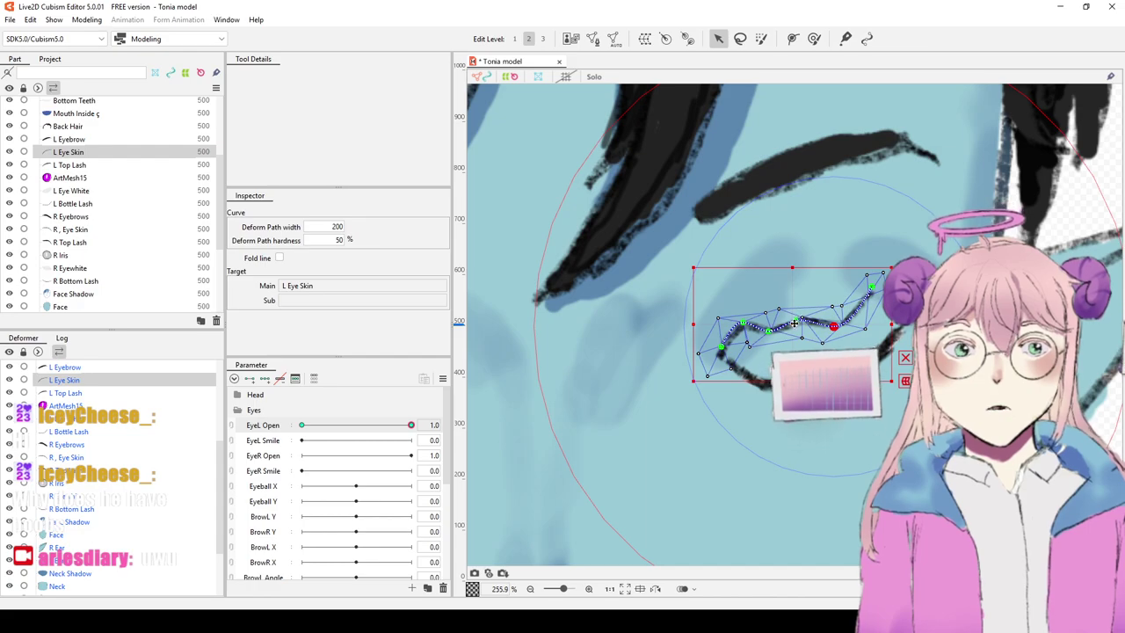
{"action": "scroll", "coordinate": [794, 324], "scroll_direction": "up", "scroll_amount": 3}
{"action": "left_click", "coordinate": [795, 319]}
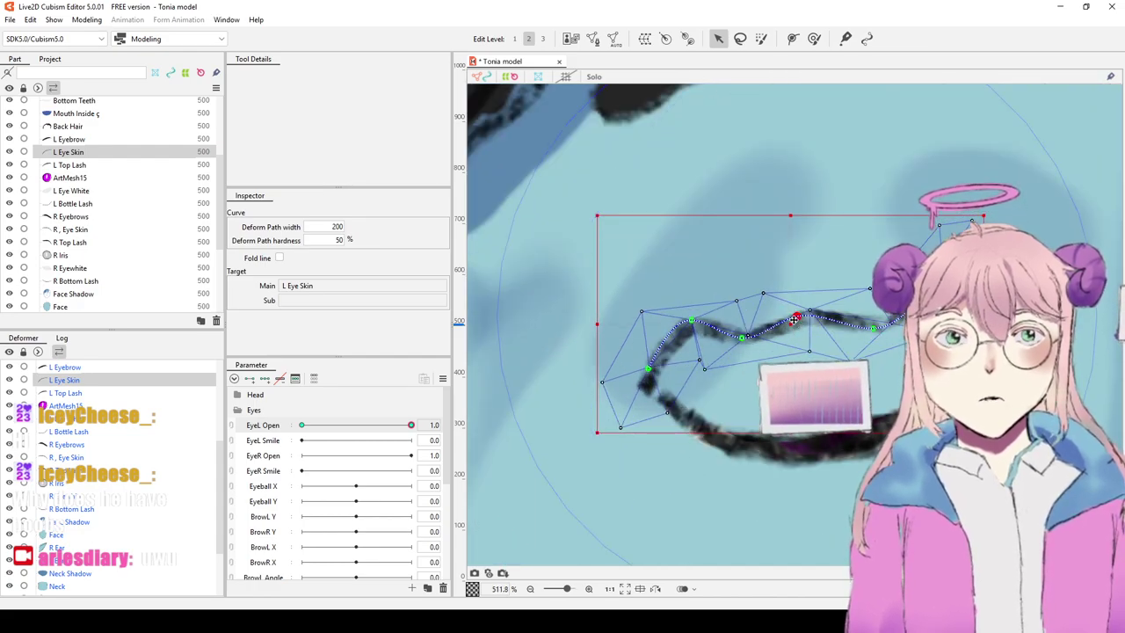
{"action": "left_click_drag", "start_coordinate": [797, 316], "coordinate": [804, 347]}
{"action": "key", "text": "ctrl+z"}
{"action": "left_click", "coordinate": [691, 321]}
{"action": "left_click_drag", "start_coordinate": [692, 324], "coordinate": [647, 321]}
{"action": "left_click_drag", "start_coordinate": [746, 344], "coordinate": [747, 376]}
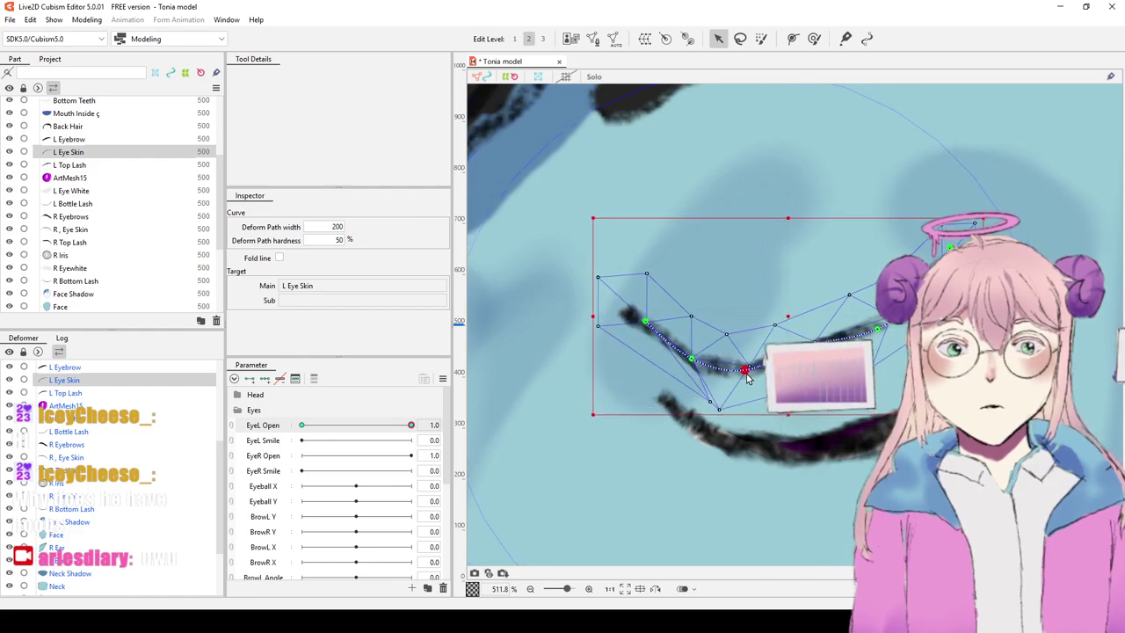
{"action": "left_click_drag", "start_coordinate": [804, 347], "coordinate": [810, 362]}
{"action": "left_click_drag", "start_coordinate": [881, 330], "coordinate": [891, 337]}
{"action": "left_click_drag", "start_coordinate": [950, 247], "coordinate": [954, 249]}
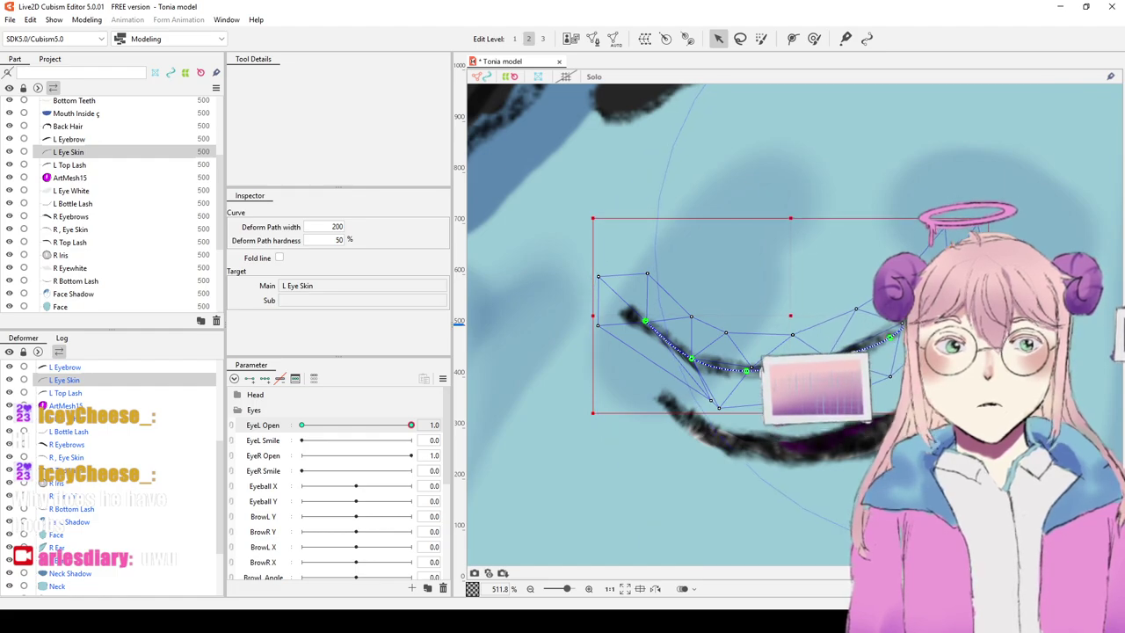
{"action": "scroll", "coordinate": [817, 234], "scroll_direction": "down", "scroll_amount": 5}
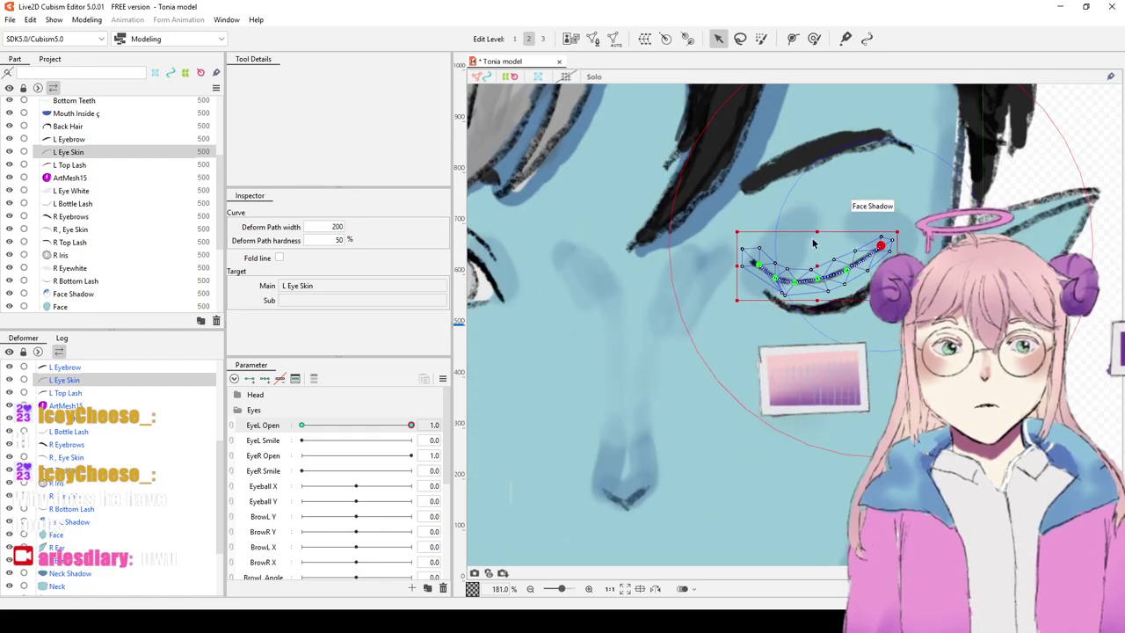
{"action": "scroll", "coordinate": [817, 234], "scroll_direction": "down", "scroll_amount": 2}
{"action": "left_click", "coordinate": [855, 336]}
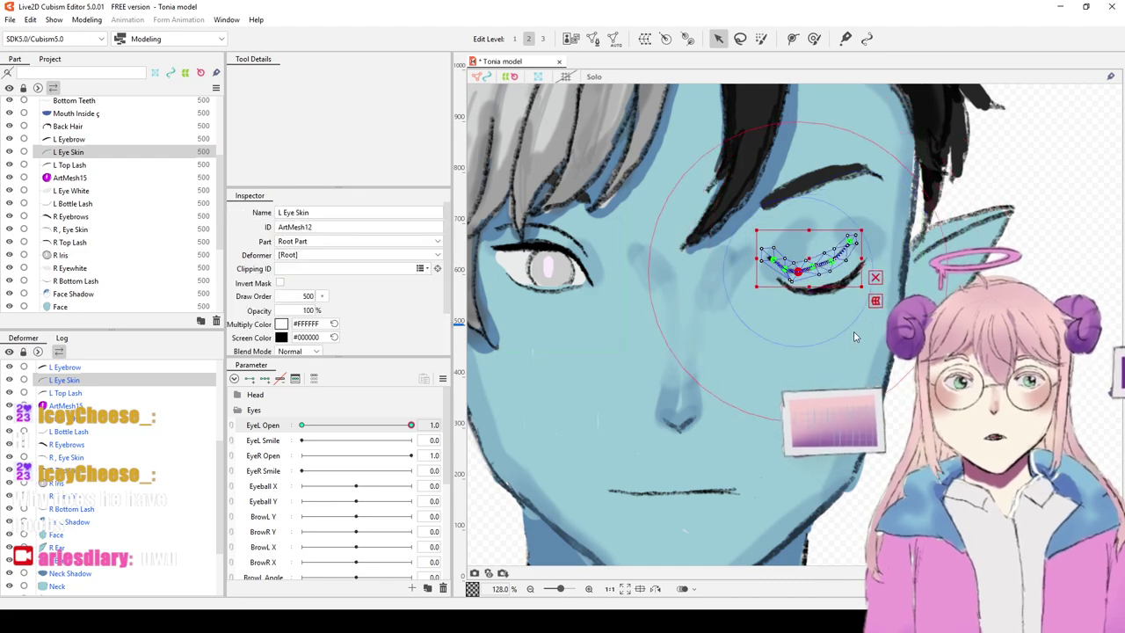
Step: Undo the point-by-point bending of L Eye Skin back to its original arched crease
{"action": "key", "text": "ctrl+z"}
{"action": "key", "text": "ctrl+z"}
{"action": "key", "text": "ctrl+z"}
{"action": "key", "text": "ctrl+z"}
{"action": "key", "text": "ctrl+z"}
{"action": "key", "text": "ctrl+z"}
{"action": "key", "text": "ctrl+z"}
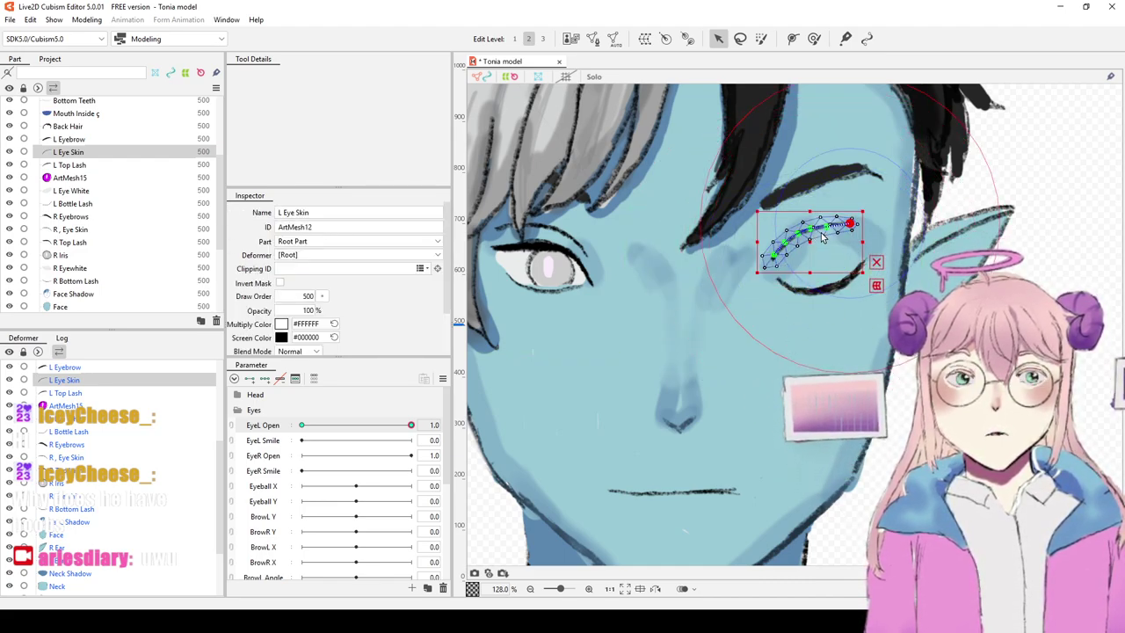
Step: Move the whole L Eye Skin crease down towards the lowered lash at EyeL Open 1.0, and set EyeL Open to 0.0
{"action": "left_click_drag", "start_coordinate": [810, 230], "coordinate": [818, 258]}
{"action": "key", "text": "ctrl+z"}
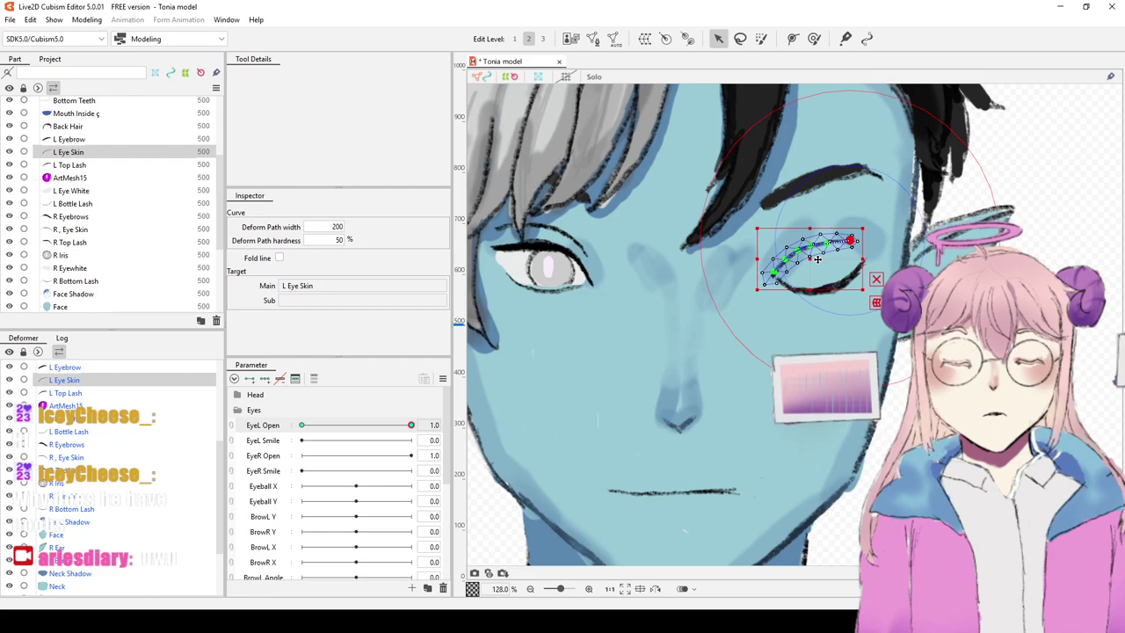
{"action": "left_click_drag", "start_coordinate": [410, 425], "coordinate": [260, 445]}
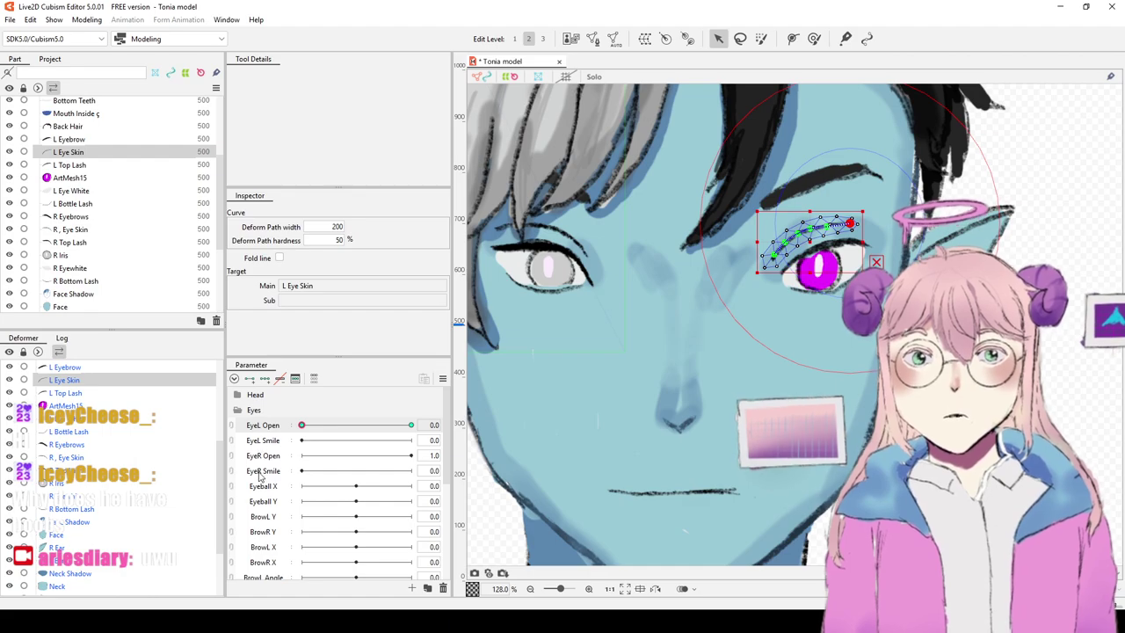
Step: Select R Top Lash, add two keys for it on EyeR Open, and generate its mesh automatically
{"action": "left_click", "coordinate": [275, 454]}
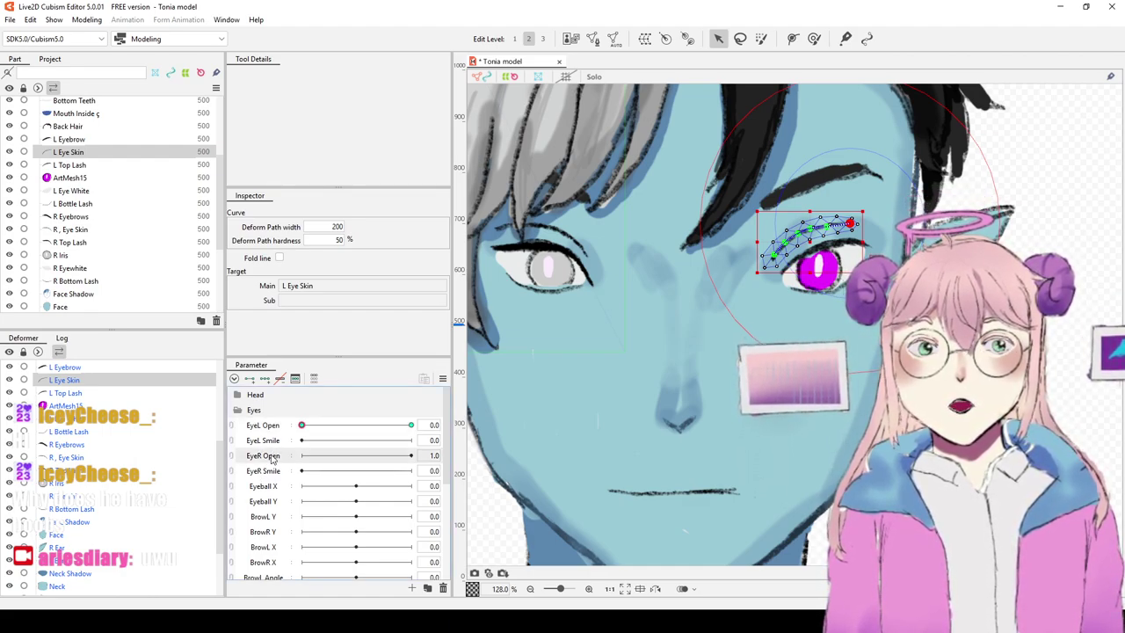
{"action": "scroll", "coordinate": [66, 406], "scroll_direction": "up", "scroll_amount": 2}
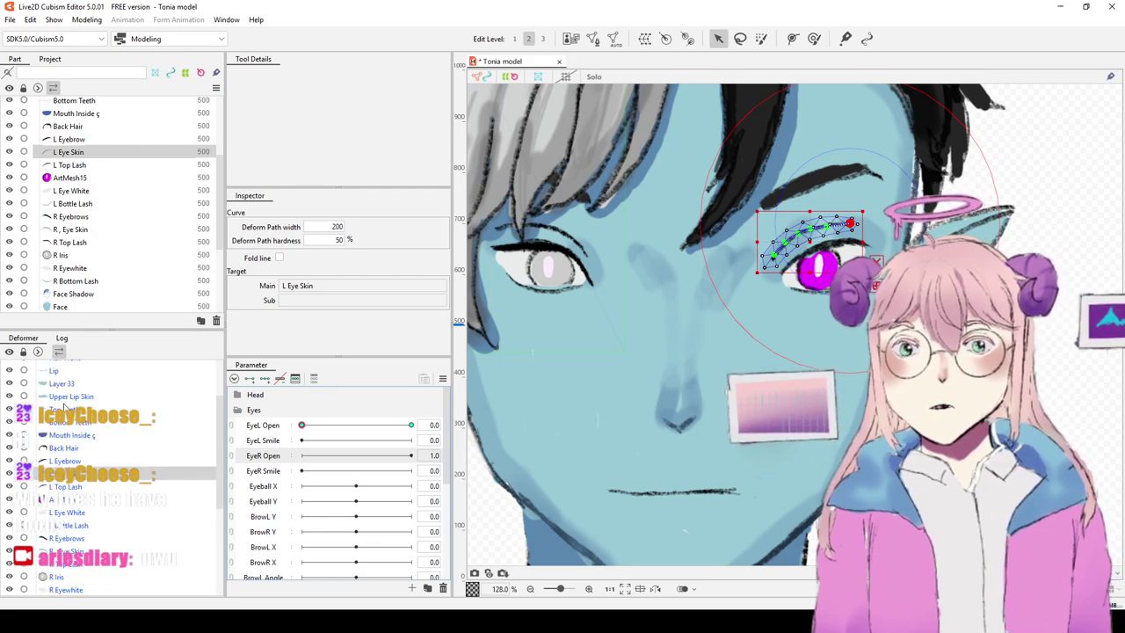
{"action": "scroll", "coordinate": [65, 406], "scroll_direction": "up", "scroll_amount": 2}
{"action": "scroll", "coordinate": [66, 406], "scroll_direction": "down", "scroll_amount": 4}
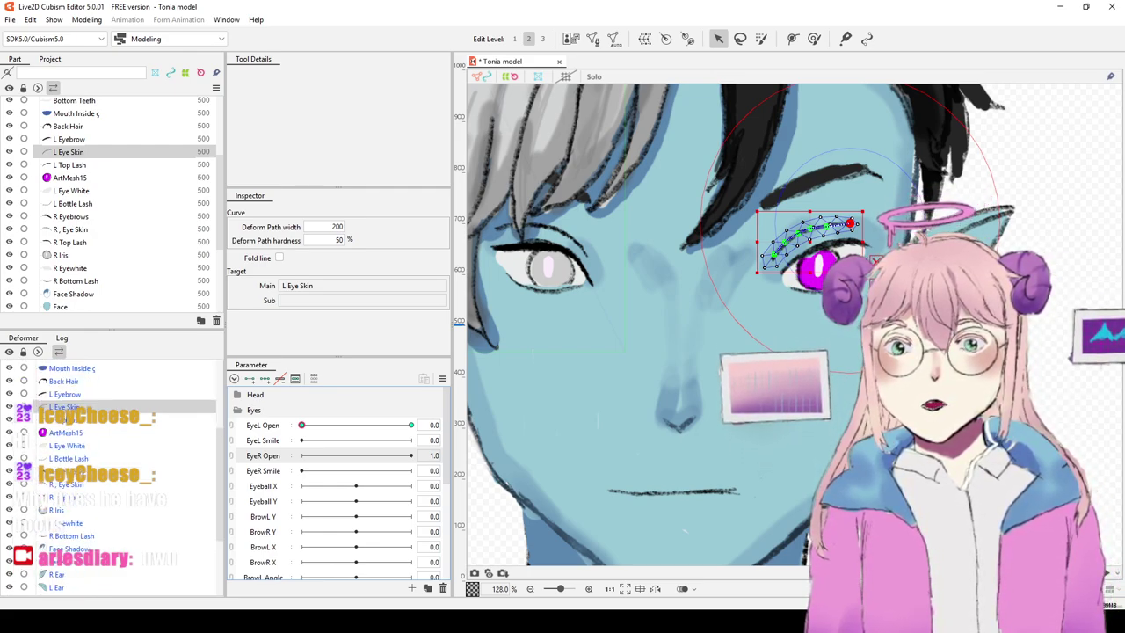
{"action": "scroll", "coordinate": [66, 406], "scroll_direction": "down", "scroll_amount": 3}
{"action": "left_click", "coordinate": [58, 398]}
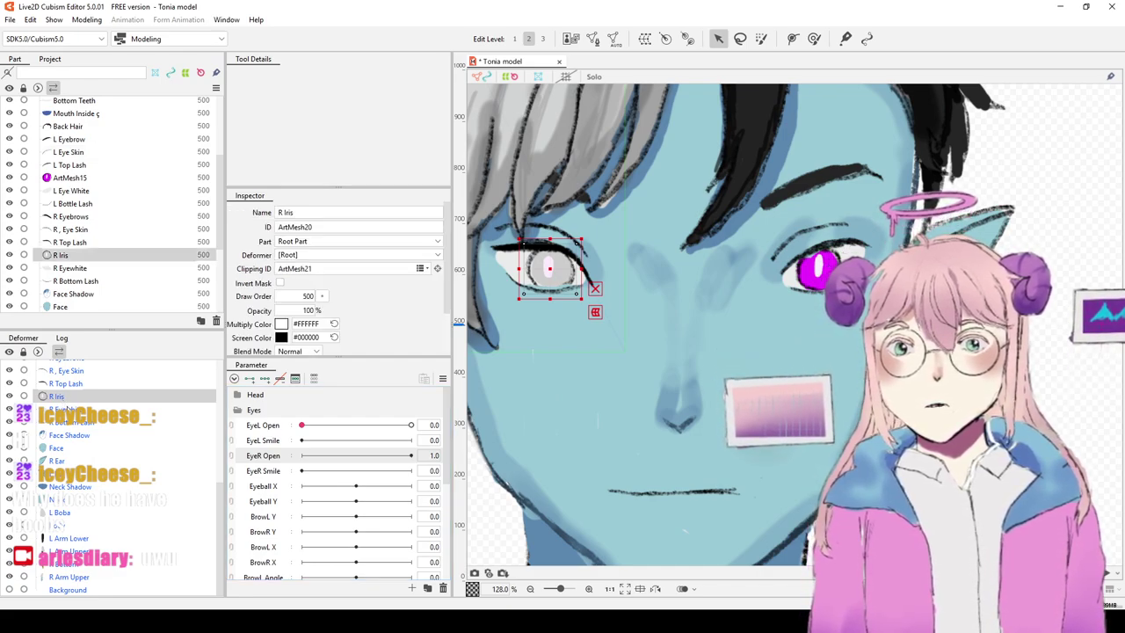
{"action": "left_click", "coordinate": [70, 387]}
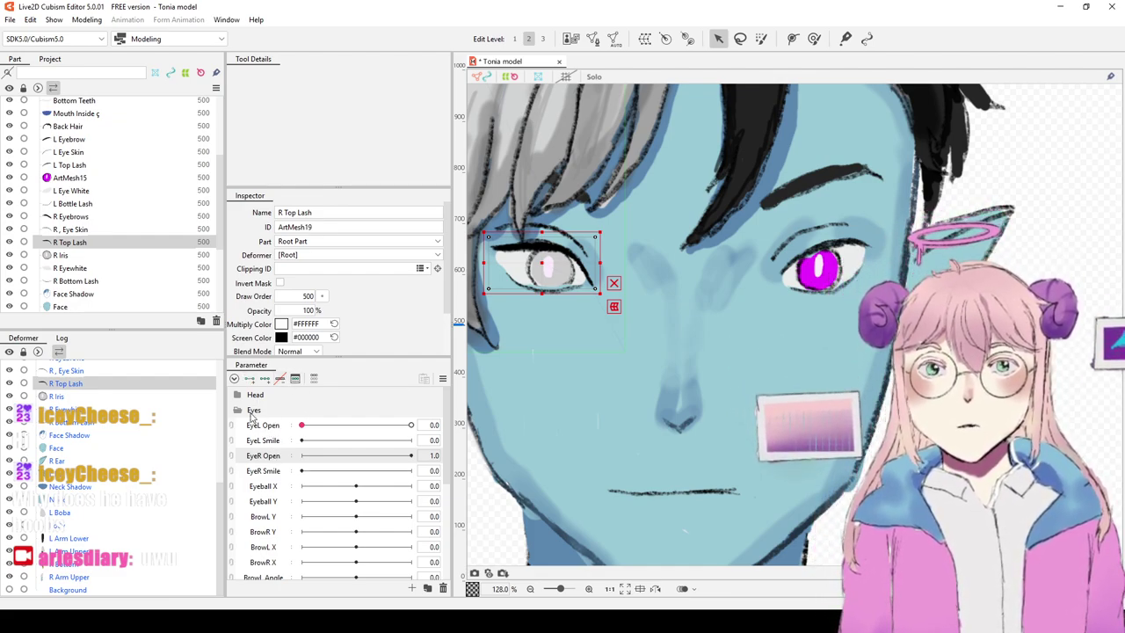
{"action": "left_click_drag", "start_coordinate": [620, 241], "coordinate": [763, 279]}
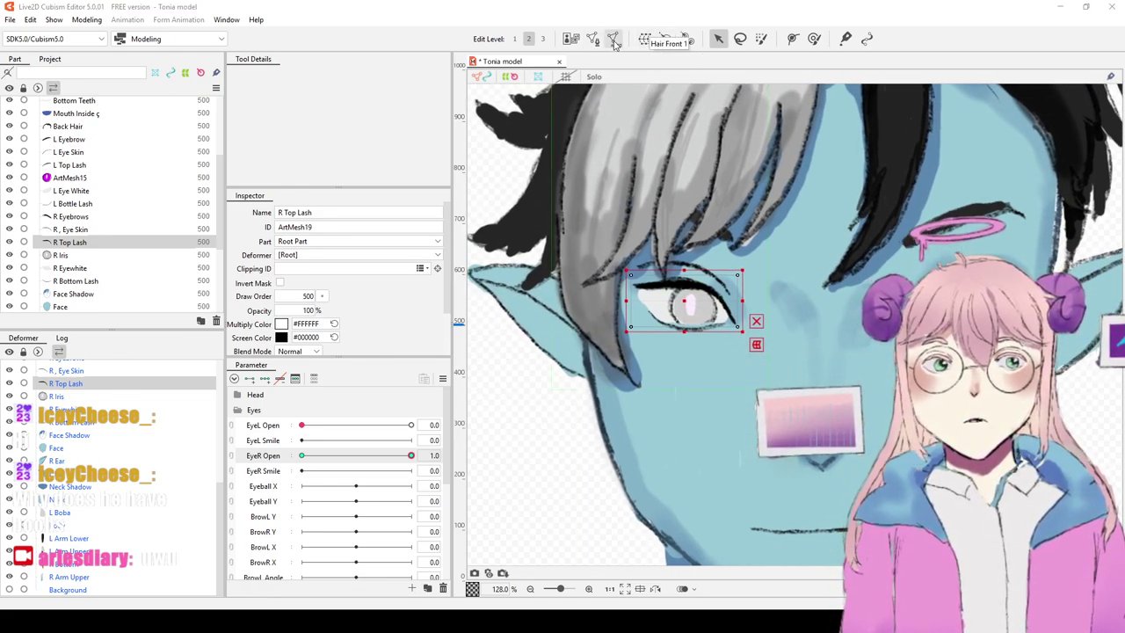
{"action": "left_click", "coordinate": [615, 207]}
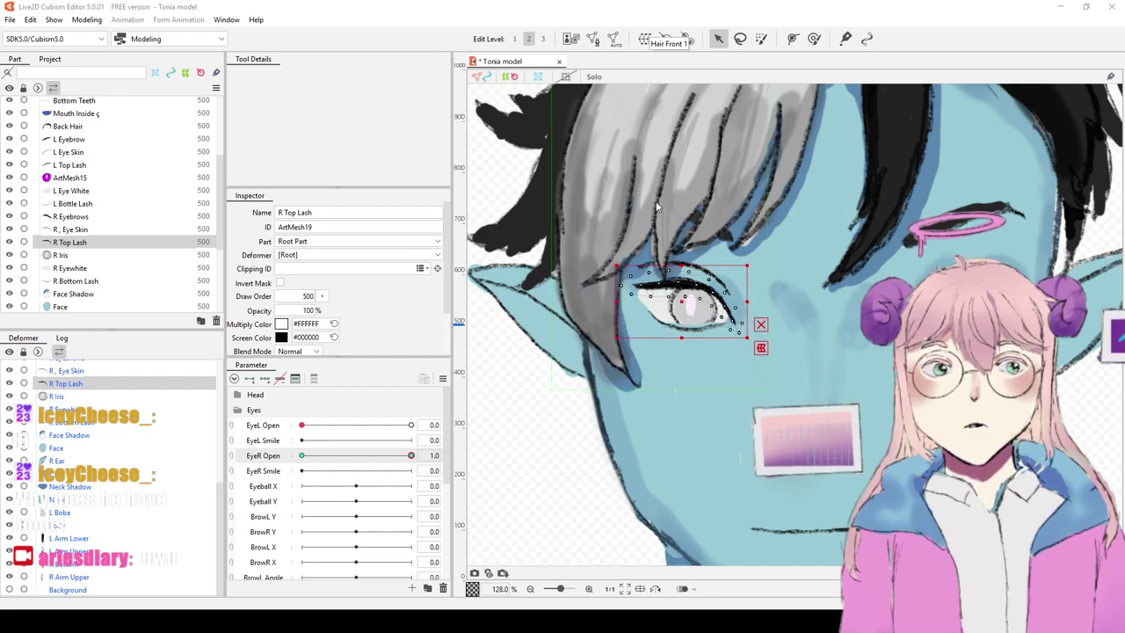
Step: Draw a seven-point deform path along R Top Lash from the inner eye corner to the outer one
{"action": "left_click", "coordinate": [793, 38]}
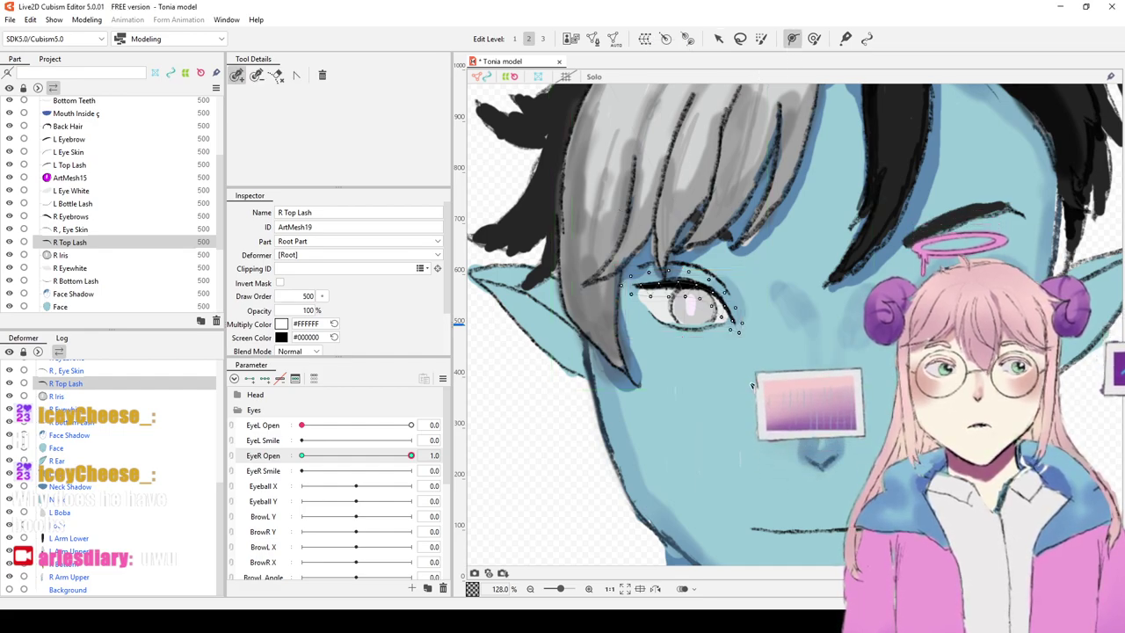
{"action": "scroll", "coordinate": [756, 301], "scroll_direction": "up", "scroll_amount": 2}
{"action": "left_click", "coordinate": [735, 301]}
{"action": "left_click", "coordinate": [719, 280]}
{"action": "left_click", "coordinate": [704, 260]}
{"action": "left_click", "coordinate": [678, 251]}
{"action": "left_click", "coordinate": [658, 247]}
{"action": "left_click", "coordinate": [627, 247]}
{"action": "left_click", "coordinate": [602, 251]}
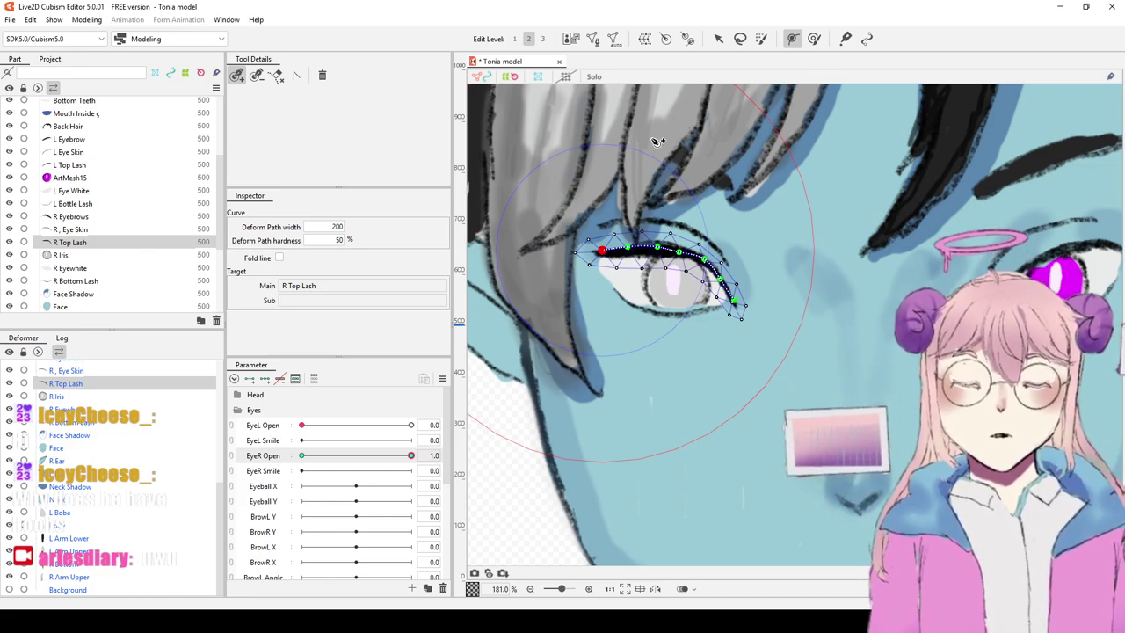
{"action": "left_click_drag", "start_coordinate": [776, 280], "coordinate": [756, 276]}
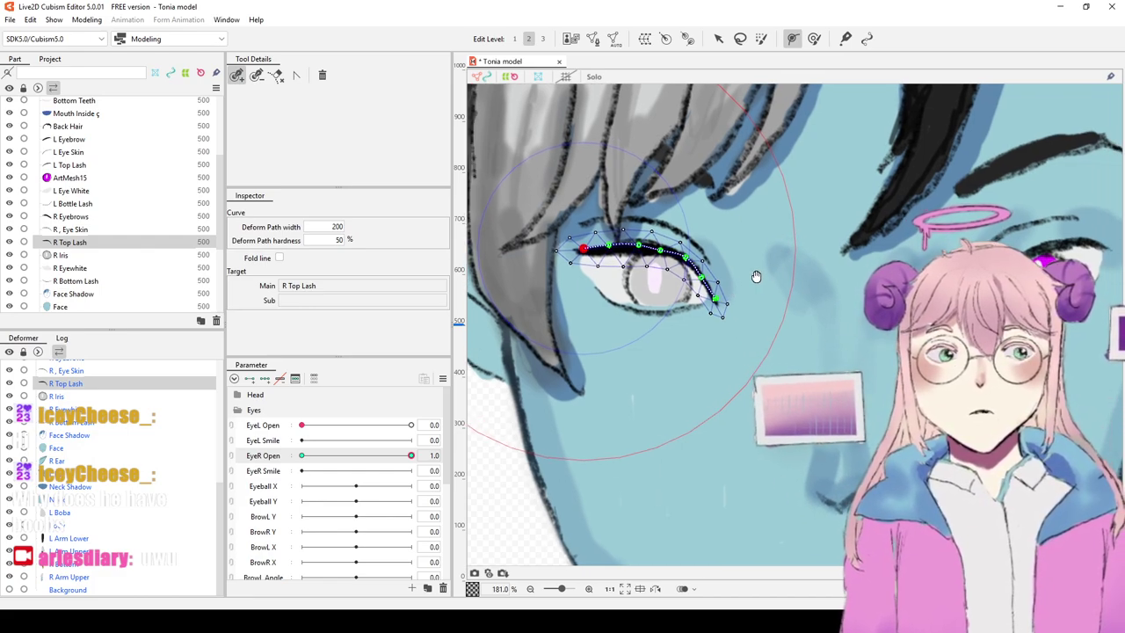
{"action": "left_click_drag", "start_coordinate": [830, 306], "coordinate": [819, 297]}
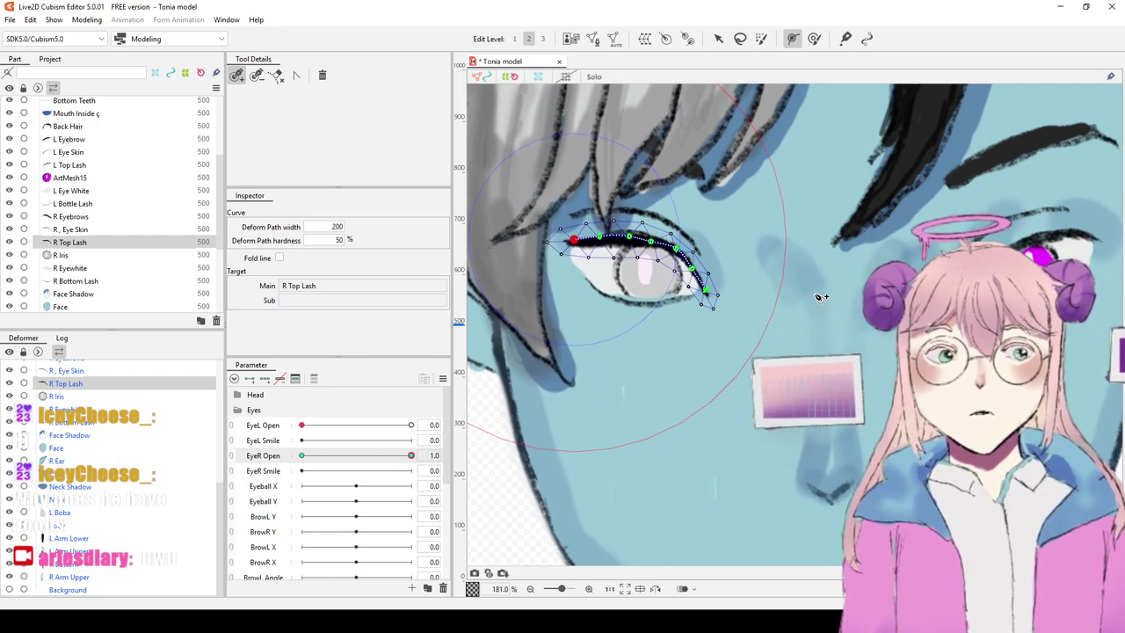
Step: With EyeR Open at 1.0, lower R Top Lash and bend its deform path into a downward closed-eye curve
{"action": "left_click", "coordinate": [726, 42]}
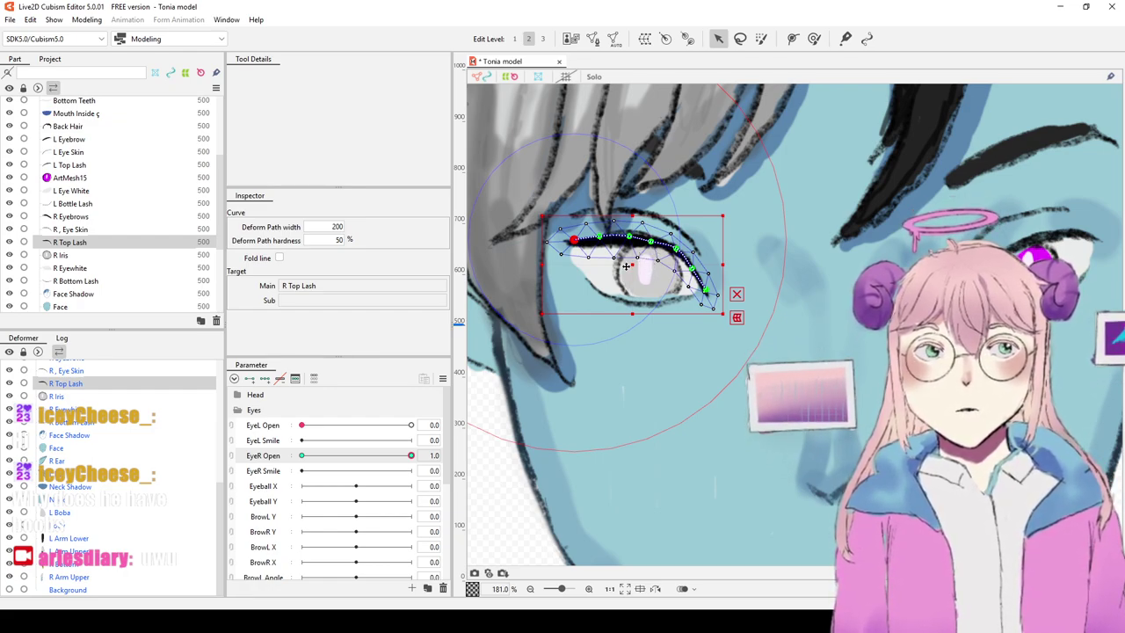
{"action": "left_click_drag", "start_coordinate": [626, 265], "coordinate": [630, 311]}
{"action": "left_click", "coordinate": [694, 314]}
{"action": "left_click_drag", "start_coordinate": [694, 320], "coordinate": [577, 267]}
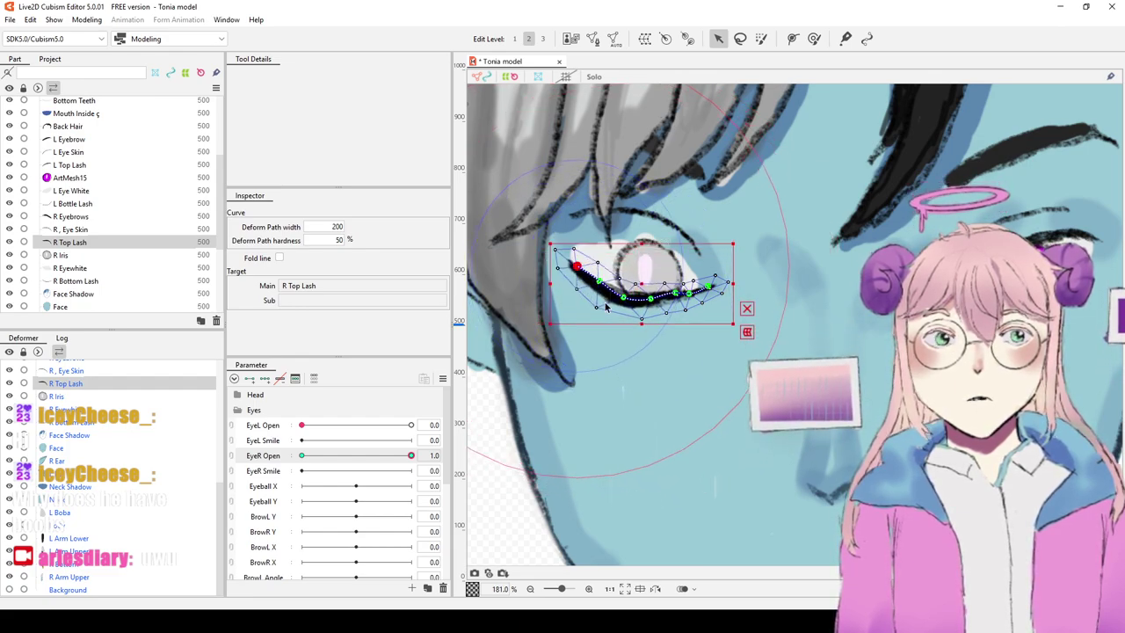
Step: Preview both eyes with EyeL Open set to 1.0 and check the options available for that parameter
{"action": "left_click_drag", "start_coordinate": [301, 426], "coordinate": [410, 426]}
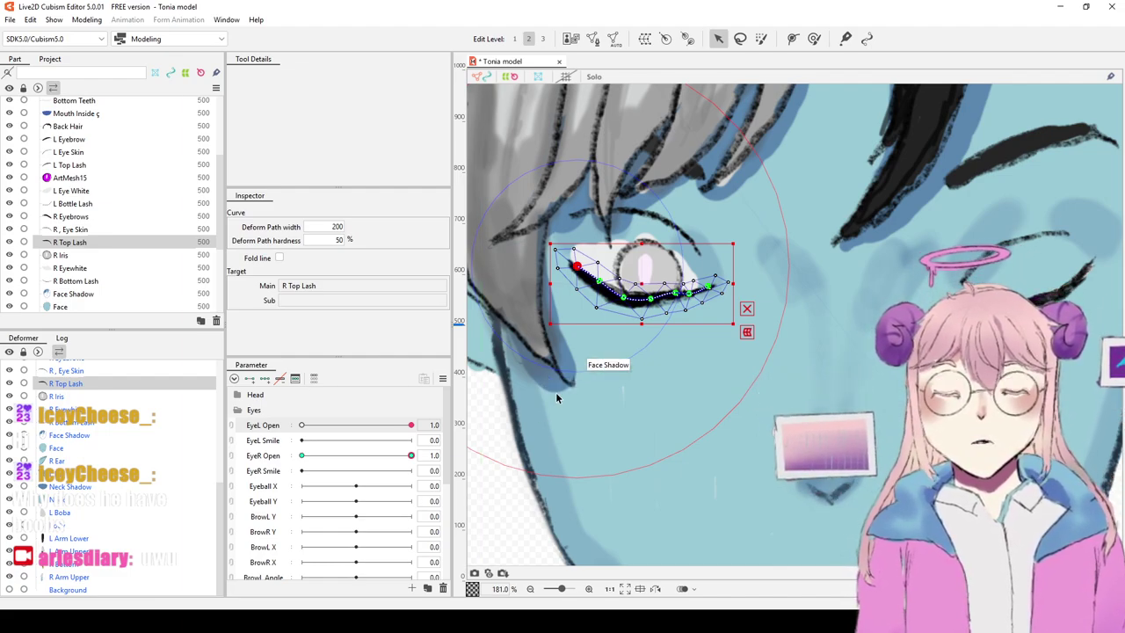
{"action": "scroll", "coordinate": [677, 339], "scroll_direction": "down", "scroll_amount": 5}
{"action": "scroll", "coordinate": [674, 343], "scroll_direction": "up", "scroll_amount": 3}
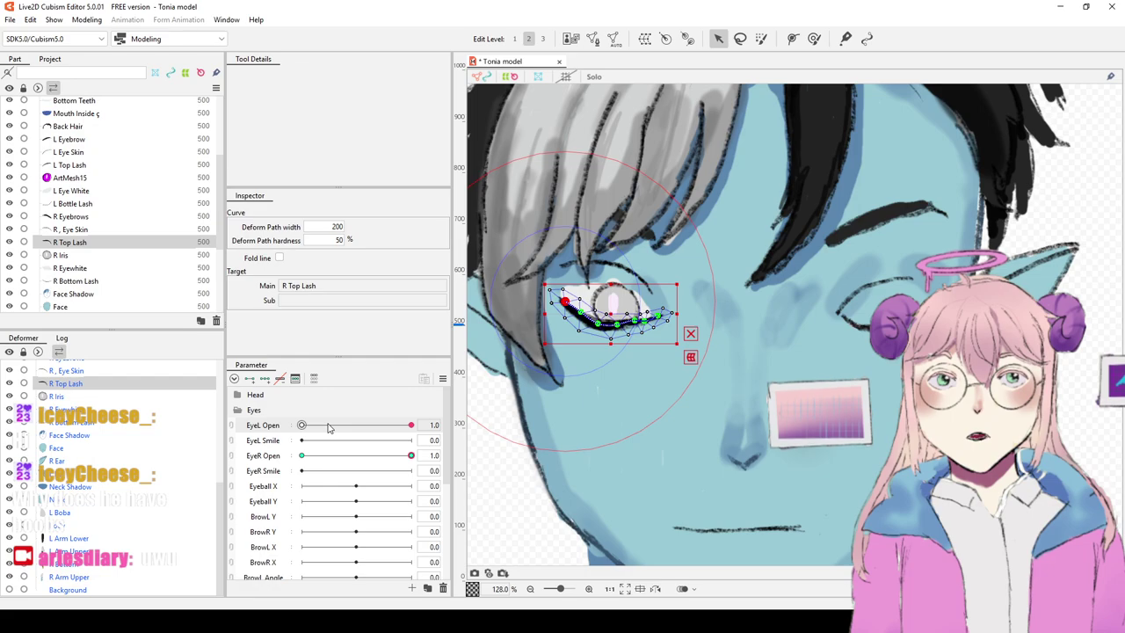
{"action": "right_click", "coordinate": [257, 426]}
{"action": "key", "text": "Escape"}
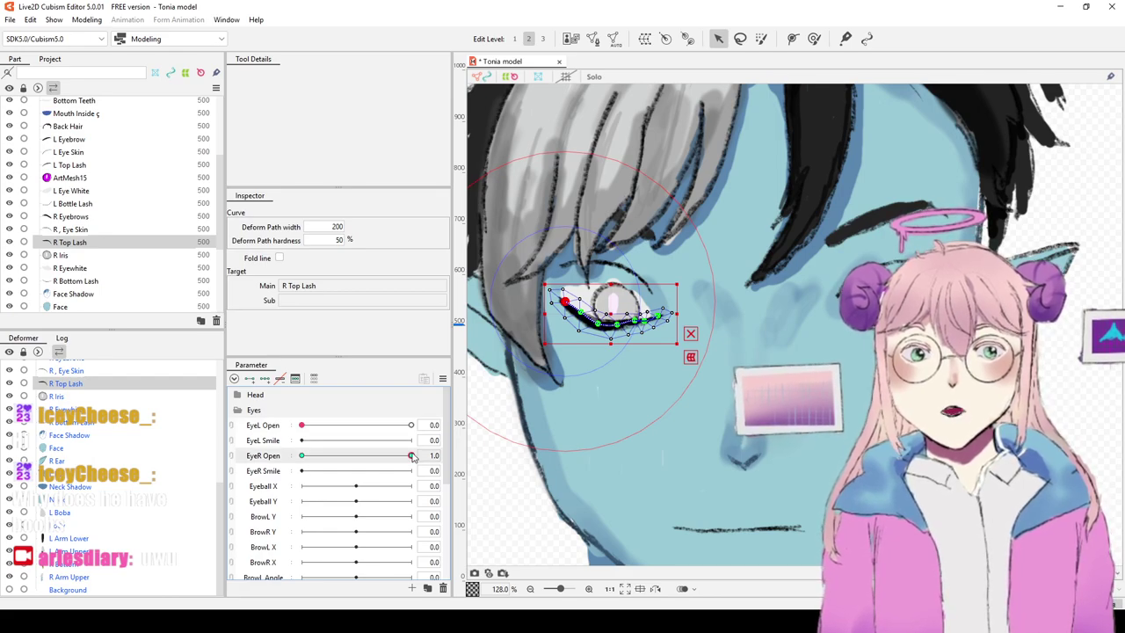
Step: Reverse R Top Lash's EyeR Open keys and the EyeL Open keys of L Eye Skin, L Top Lash and L Eye White; set both parameters to 0.0
{"action": "left_click", "coordinate": [478, 457]}
{"action": "key", "text": "ctrl+z"}
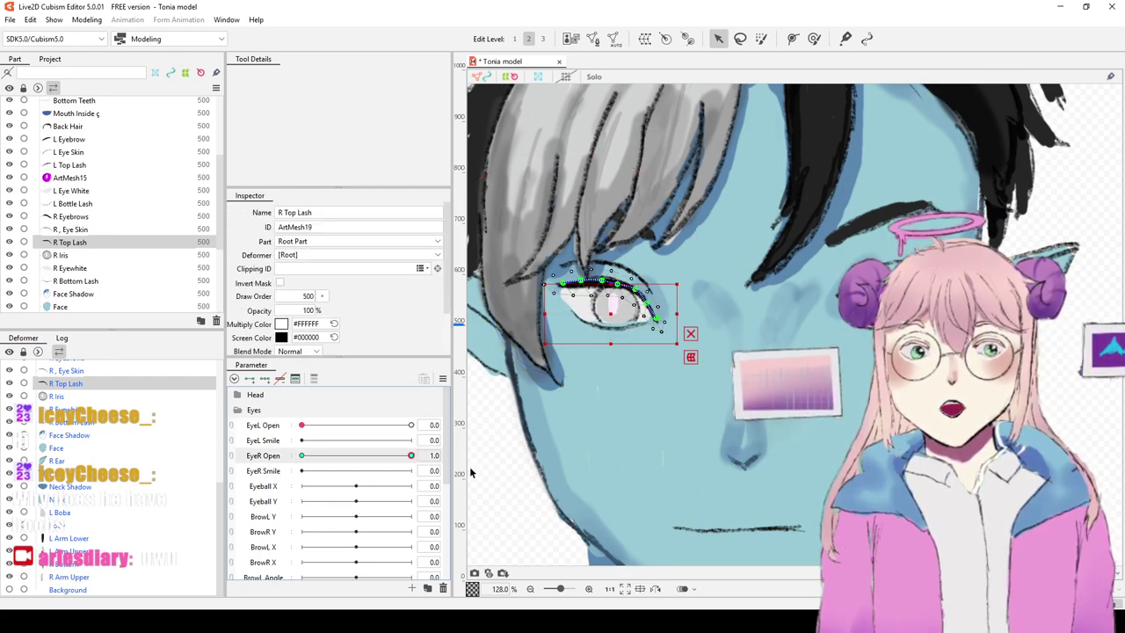
{"action": "left_click_drag", "start_coordinate": [378, 427], "coordinate": [416, 426]}
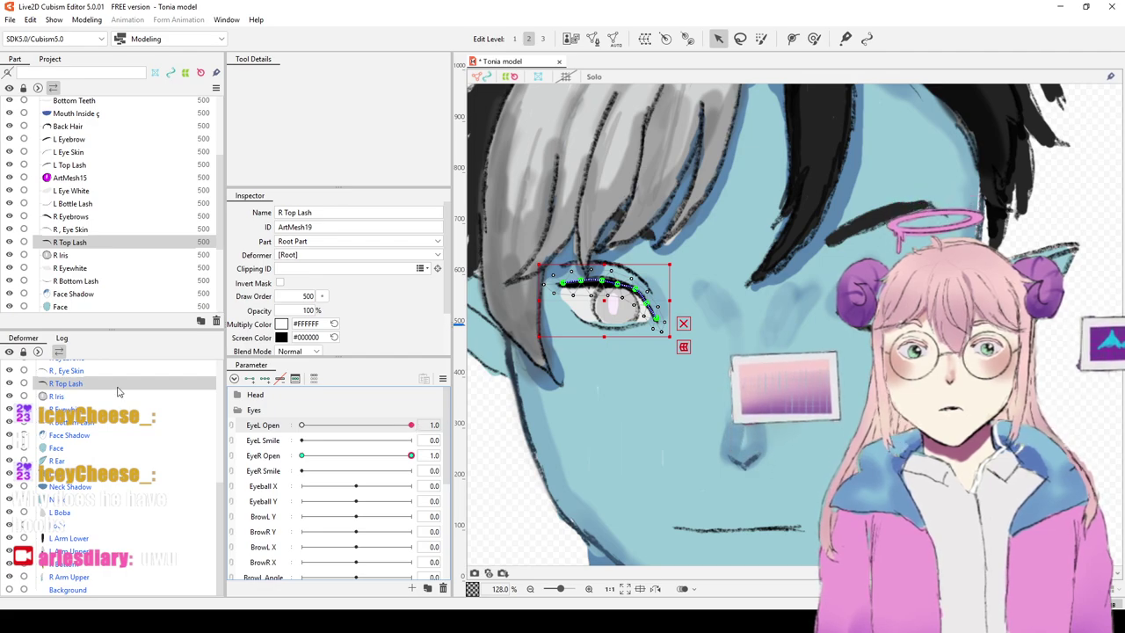
{"action": "left_click", "coordinate": [477, 433]}
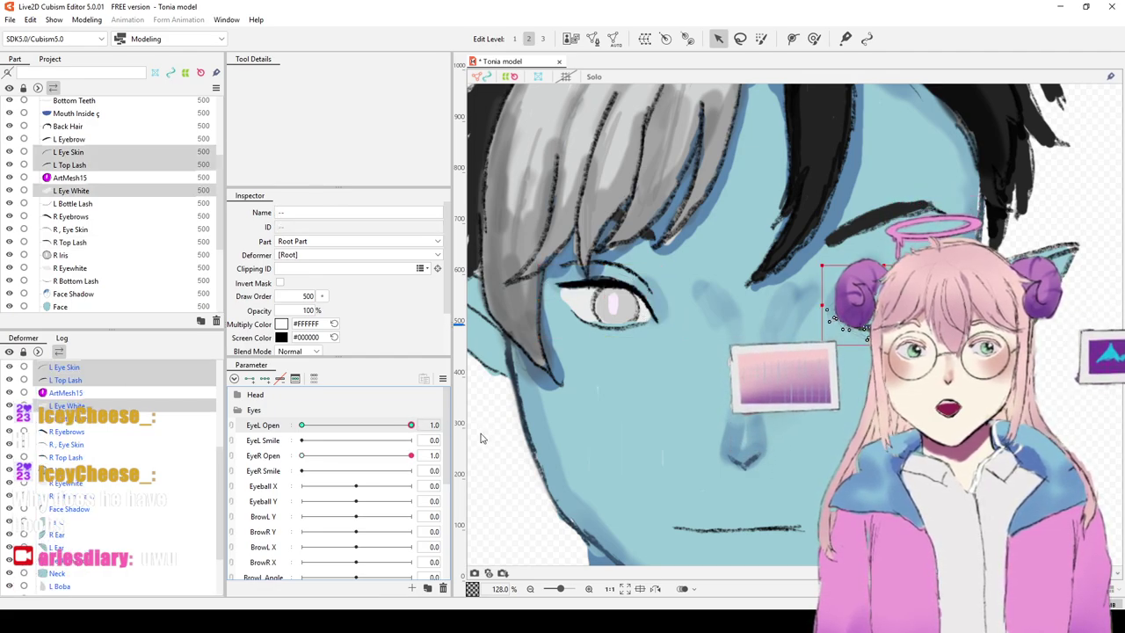
{"action": "left_click_drag", "start_coordinate": [376, 431], "coordinate": [268, 439]}
{"action": "left_click_drag", "start_coordinate": [356, 456], "coordinate": [281, 454]}
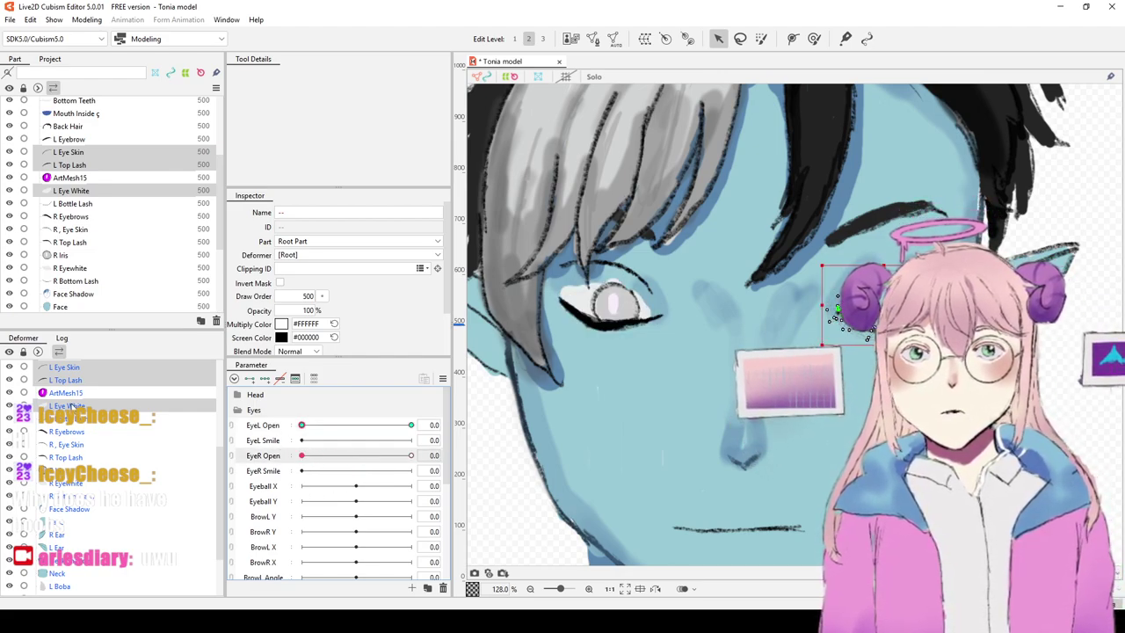
Step: Generate an automatic mesh for R Eyewhite
{"action": "left_click", "coordinate": [74, 406]}
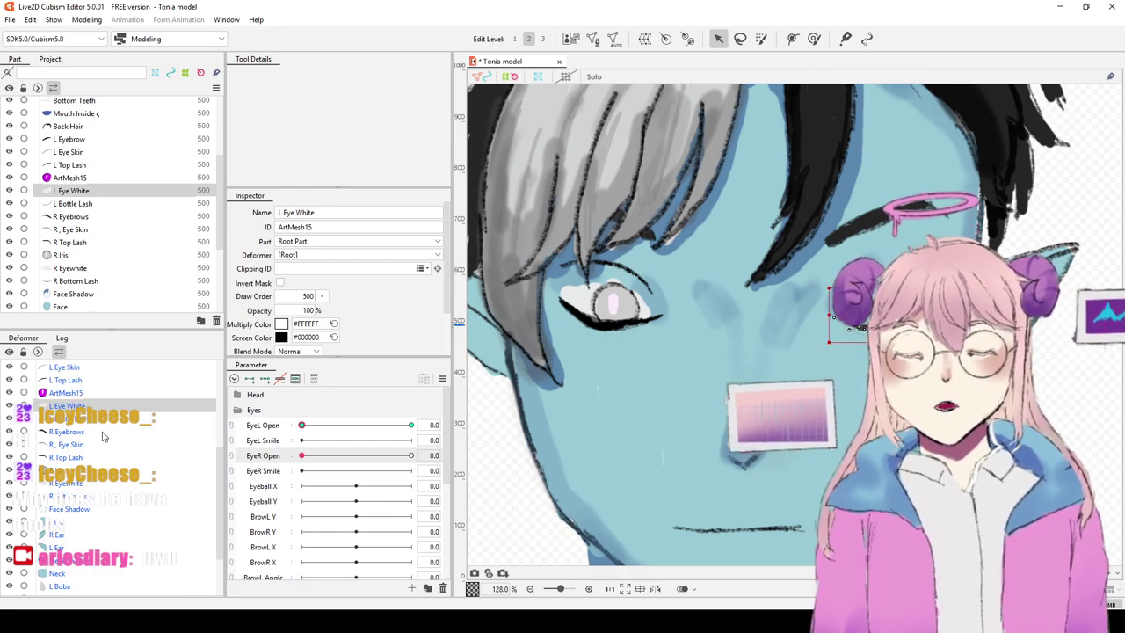
{"action": "scroll", "coordinate": [97, 431], "scroll_direction": "down", "scroll_amount": 3}
{"action": "left_click", "coordinate": [71, 409]}
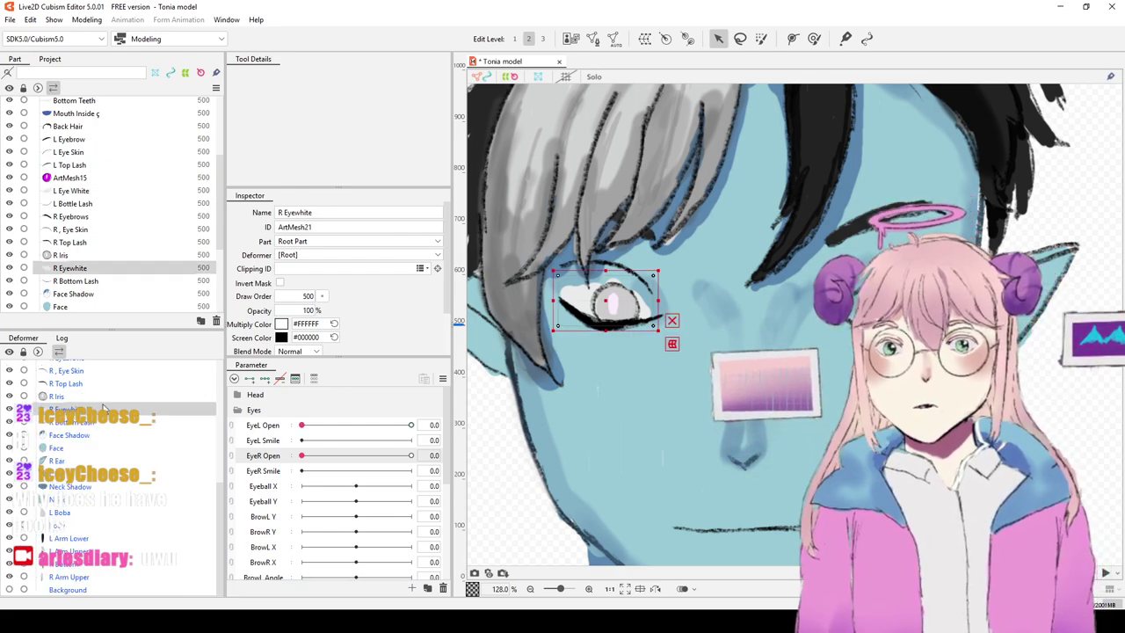
{"action": "scroll", "coordinate": [694, 279], "scroll_direction": "down", "scroll_amount": 5}
{"action": "left_click_drag", "start_coordinate": [692, 276], "coordinate": [728, 188]}
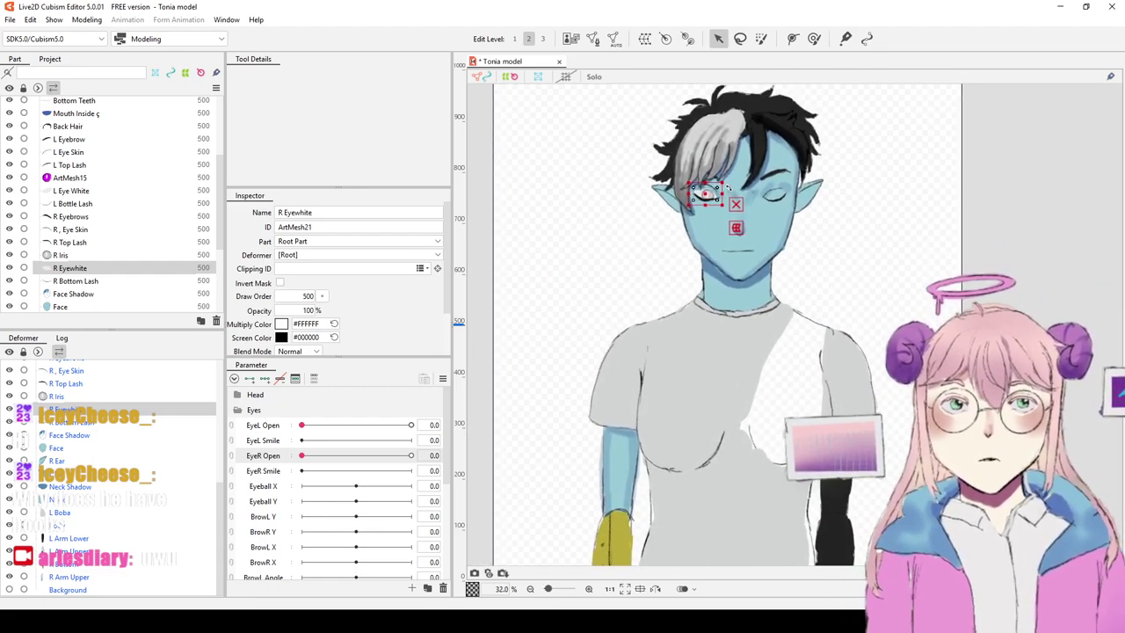
{"action": "scroll", "coordinate": [729, 187], "scroll_direction": "up", "scroll_amount": 8}
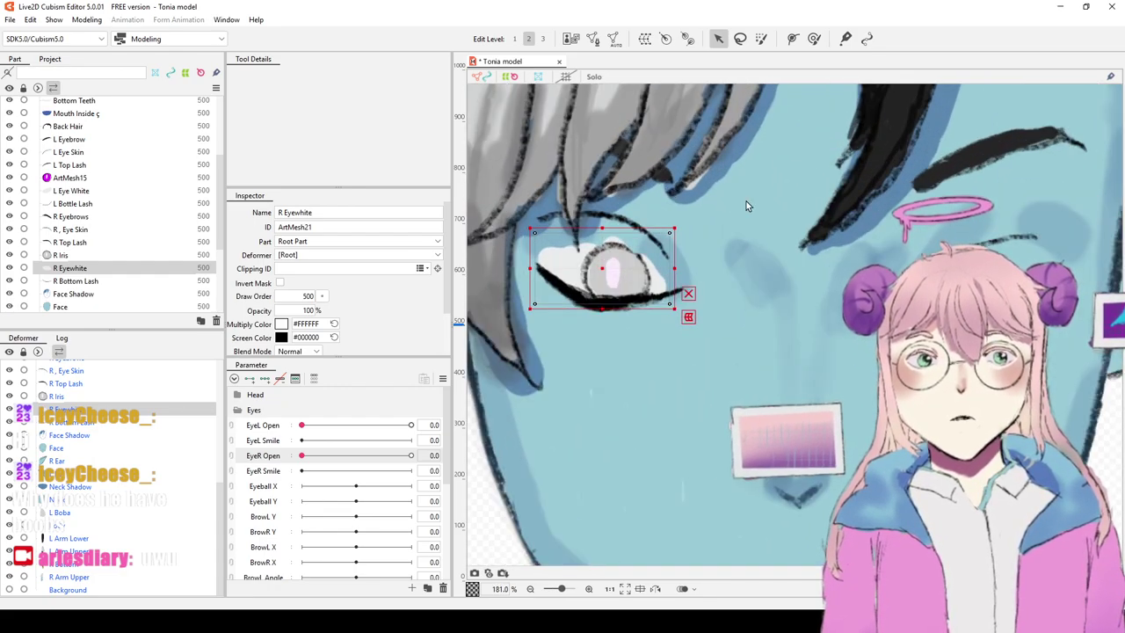
{"action": "scroll", "coordinate": [746, 203], "scroll_direction": "down", "scroll_amount": 2}
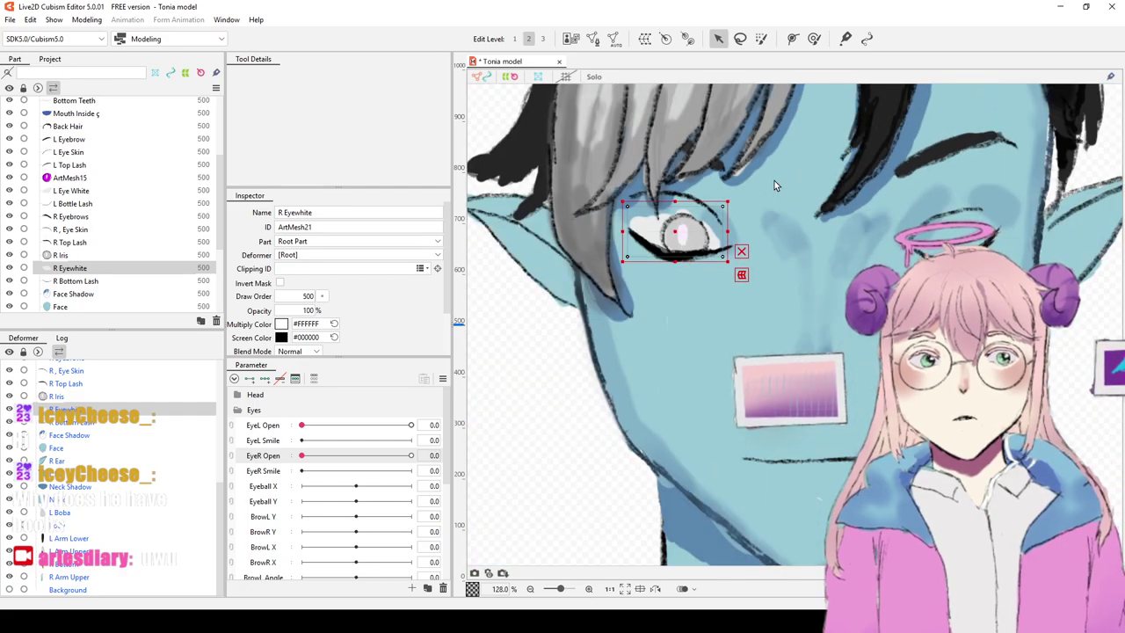
{"action": "scroll", "coordinate": [774, 181], "scroll_direction": "down", "scroll_amount": 1}
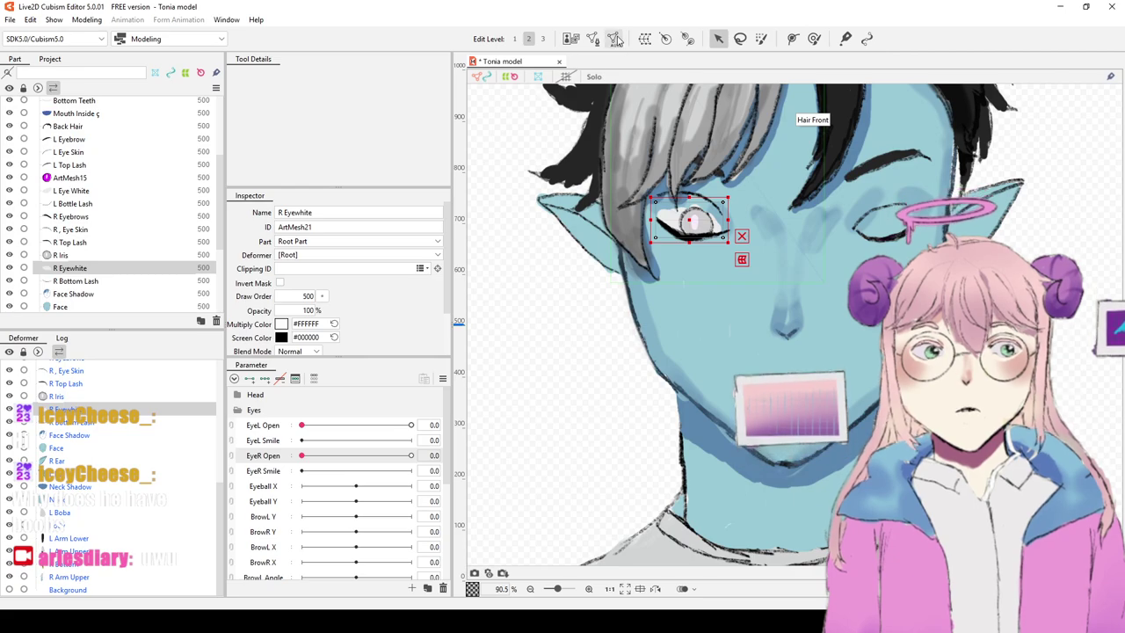
{"action": "left_click", "coordinate": [593, 205]}
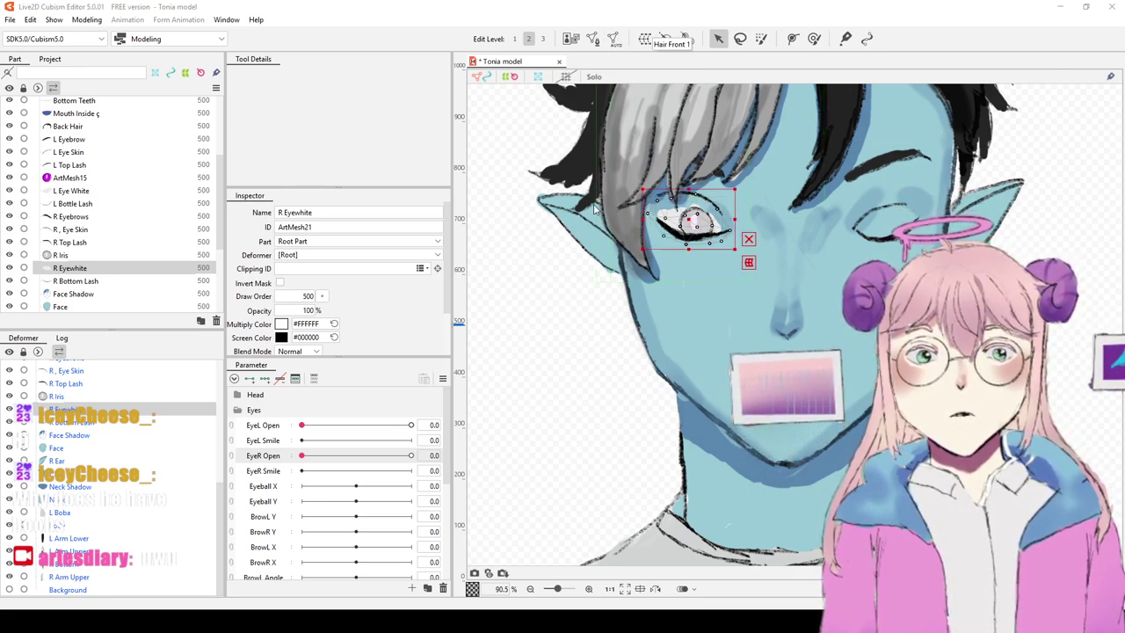
{"action": "left_click", "coordinate": [680, 158]}
Step: Try to squash R Eyewhite onto the closed right lash line using the deform brush at size 100
{"action": "left_click", "coordinate": [814, 38]}
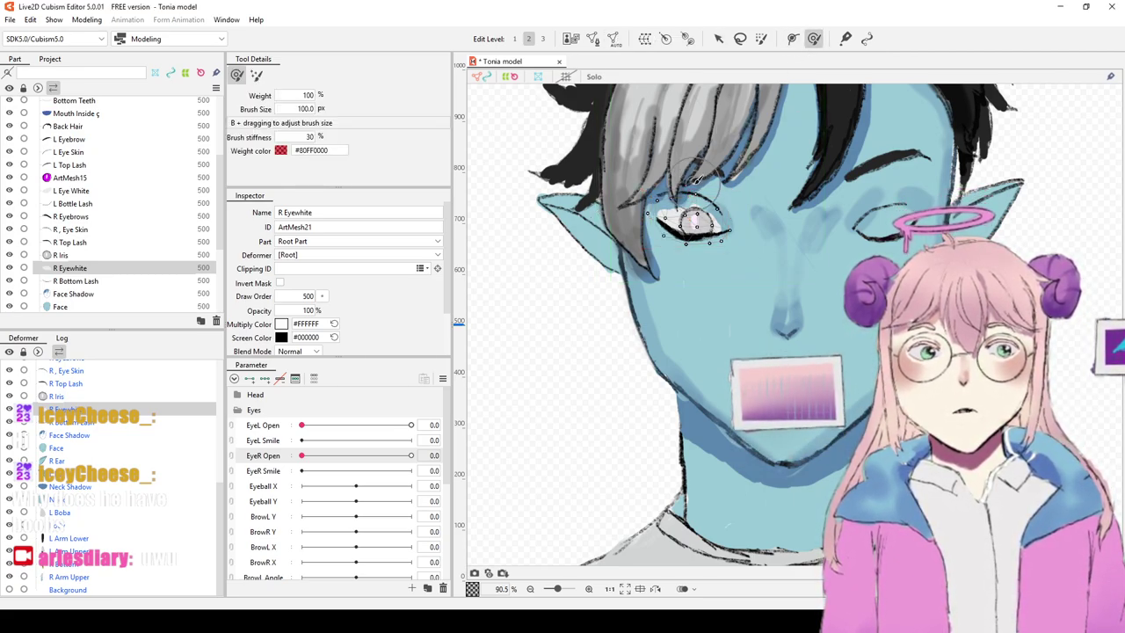
{"action": "mouse_move", "coordinate": [706, 205]}
{"action": "left_mouse_down"}
{"action": "mouse_move", "coordinate": [681, 222]}
{"action": "mouse_move", "coordinate": [682, 205]}
{"action": "mouse_move", "coordinate": [666, 217]}
{"action": "mouse_move", "coordinate": [666, 240]}
{"action": "mouse_move", "coordinate": [681, 253]}
{"action": "mouse_move", "coordinate": [719, 250]}
{"action": "mouse_move", "coordinate": [711, 224]}
{"action": "mouse_move", "coordinate": [698, 228]}
{"action": "mouse_move", "coordinate": [721, 251]}
{"action": "left_mouse_up"}
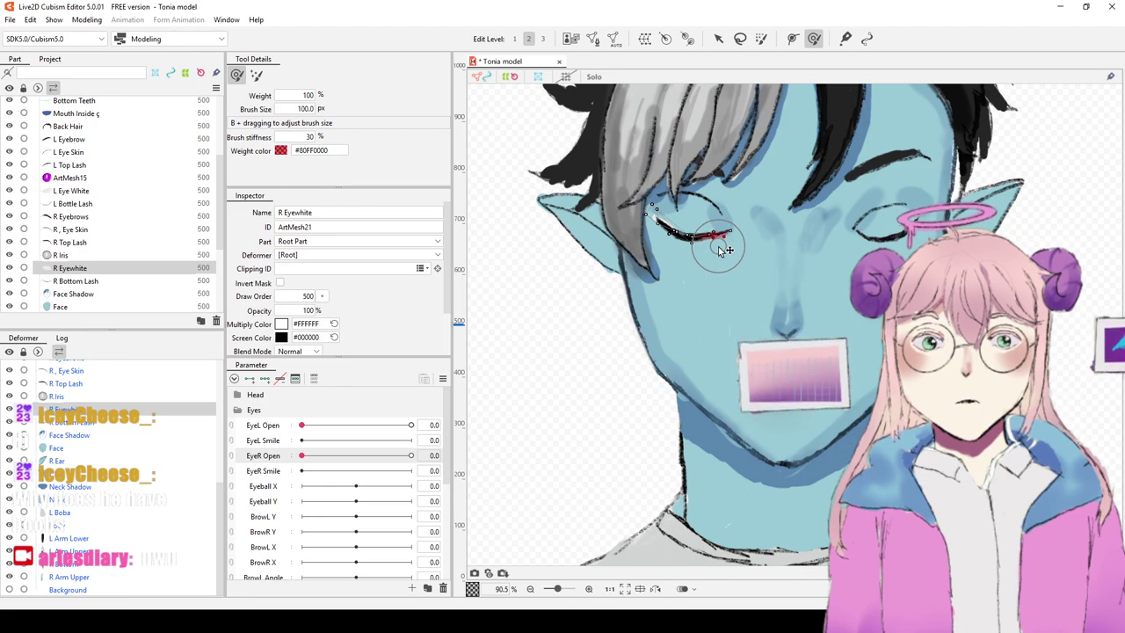
{"action": "mouse_move", "coordinate": [665, 220]}
{"action": "left_mouse_down"}
{"action": "mouse_move", "coordinate": [664, 232]}
{"action": "mouse_move", "coordinate": [657, 216]}
{"action": "mouse_move", "coordinate": [670, 220]}
{"action": "left_mouse_up"}
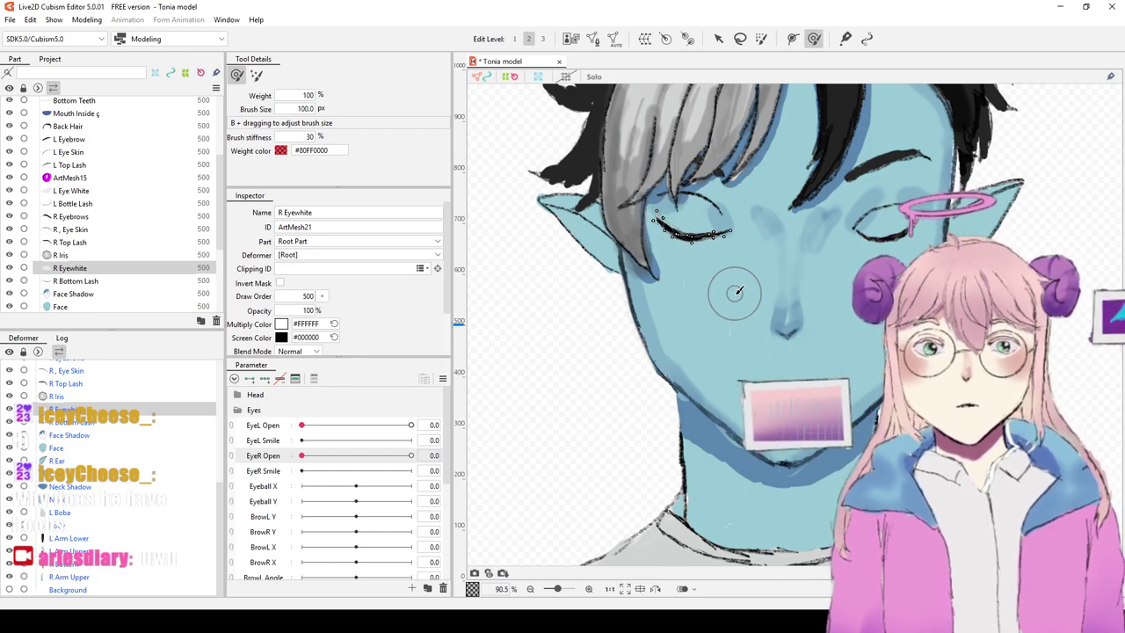
{"action": "left_click_drag", "start_coordinate": [322, 458], "coordinate": [300, 468]}
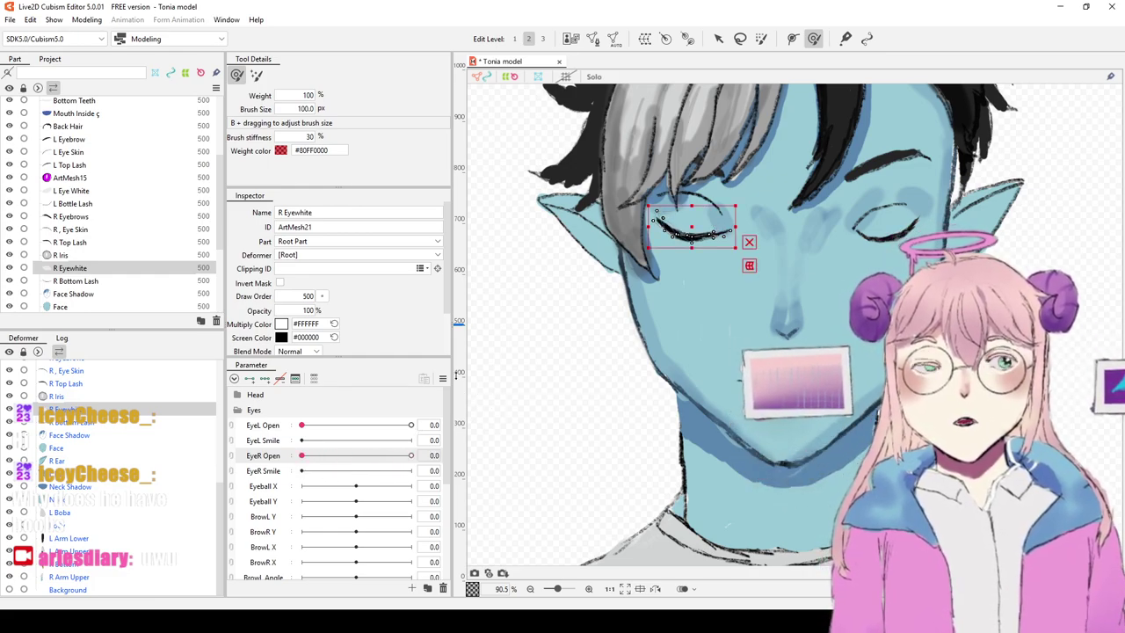
Step: Undo the R Eyewhite brush deformation, its automatic mesh and the preceding eye parameter changes
{"action": "key", "text": "ctrl+z"}
{"action": "key", "text": "ctrl+z"}
{"action": "key", "text": "ctrl+z"}
{"action": "key", "text": "ctrl+z"}
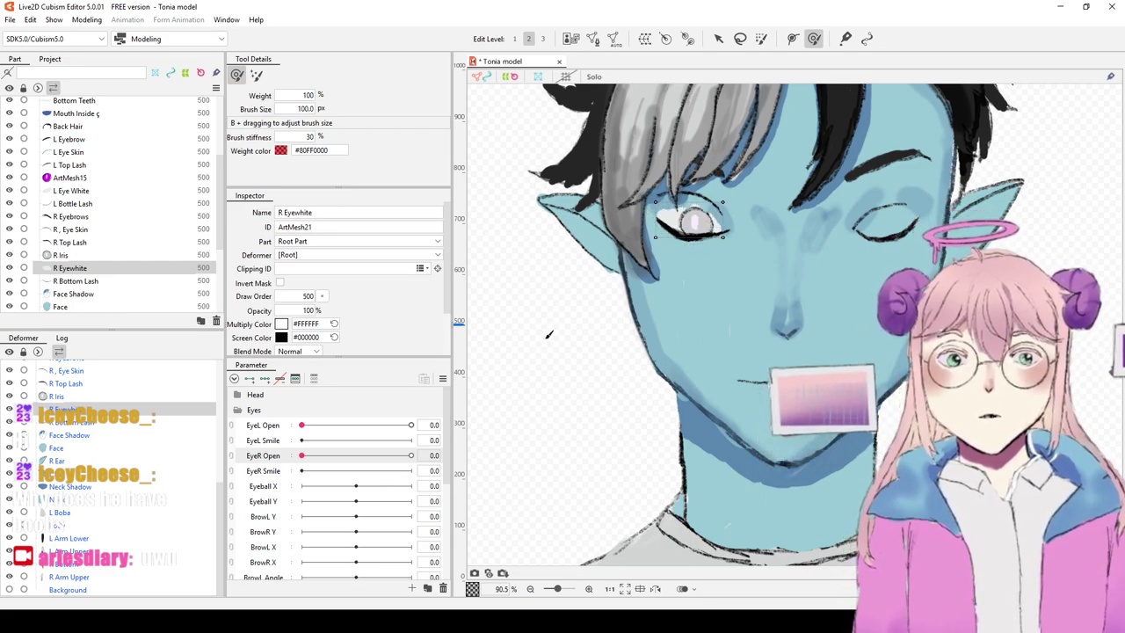
{"action": "key", "text": "ctrl+z"}
{"action": "key", "text": "ctrl+z"}
{"action": "key", "text": "ctrl+z"}
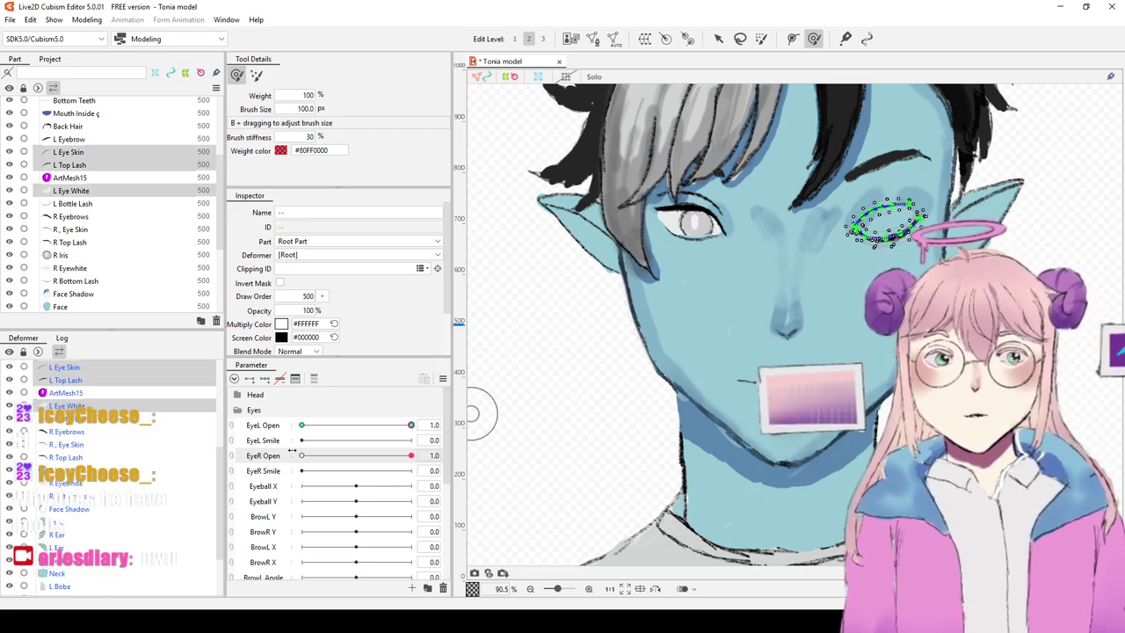
Step: Set EyeR Open to 0.0, generate an automatic mesh for R Eyewhite and add its two EyeR Open keys
{"action": "left_click", "coordinate": [303, 455]}
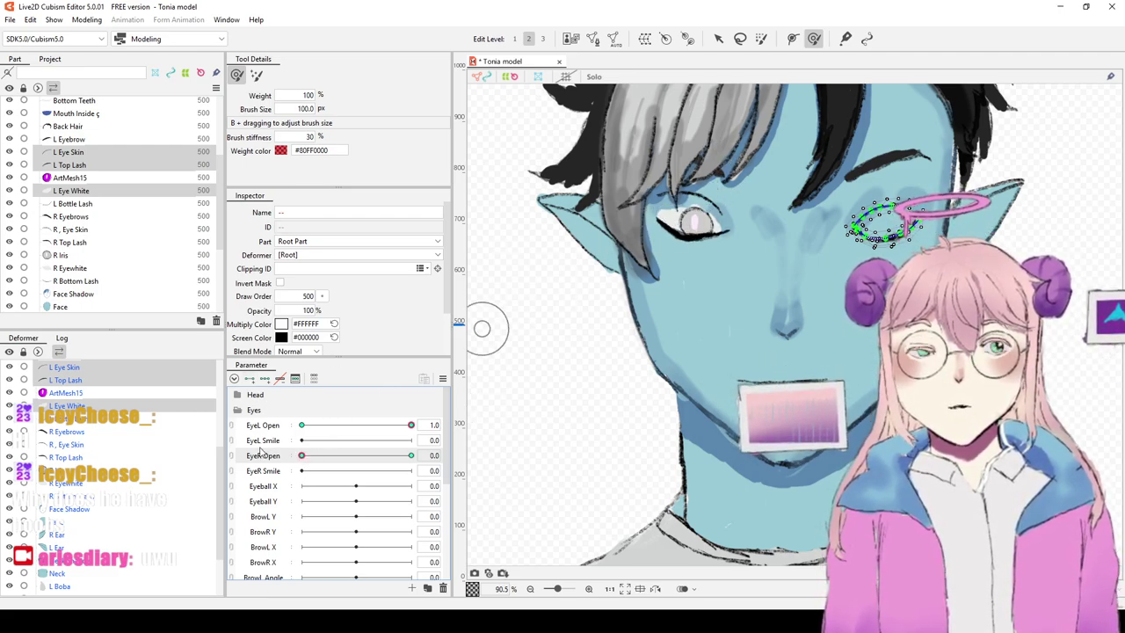
{"action": "left_click", "coordinate": [57, 408]}
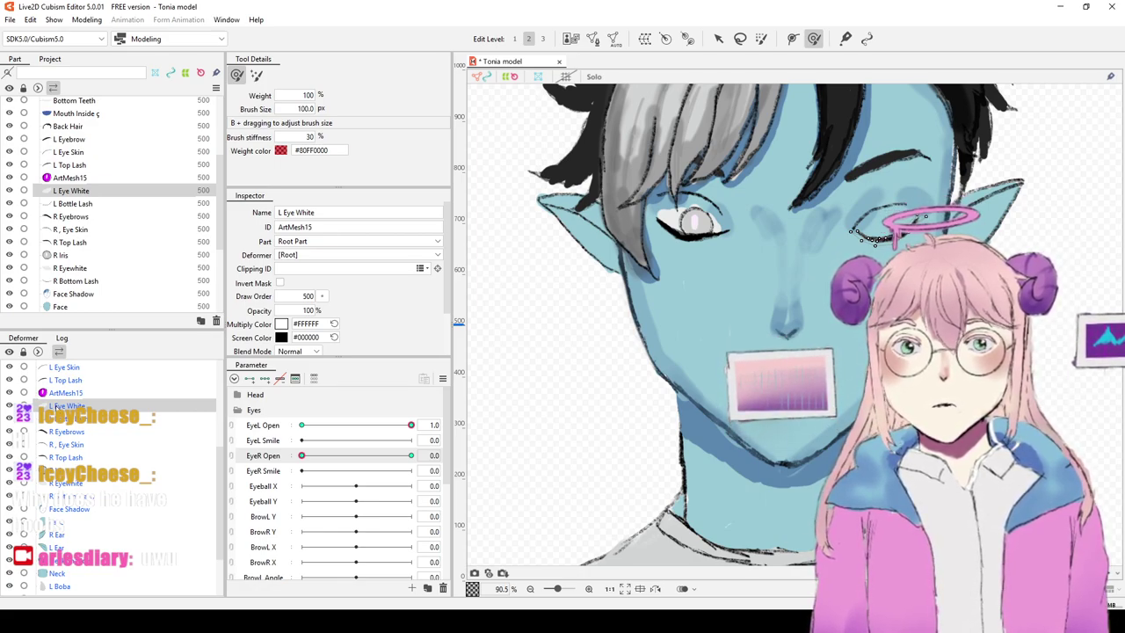
{"action": "left_click", "coordinate": [63, 484]}
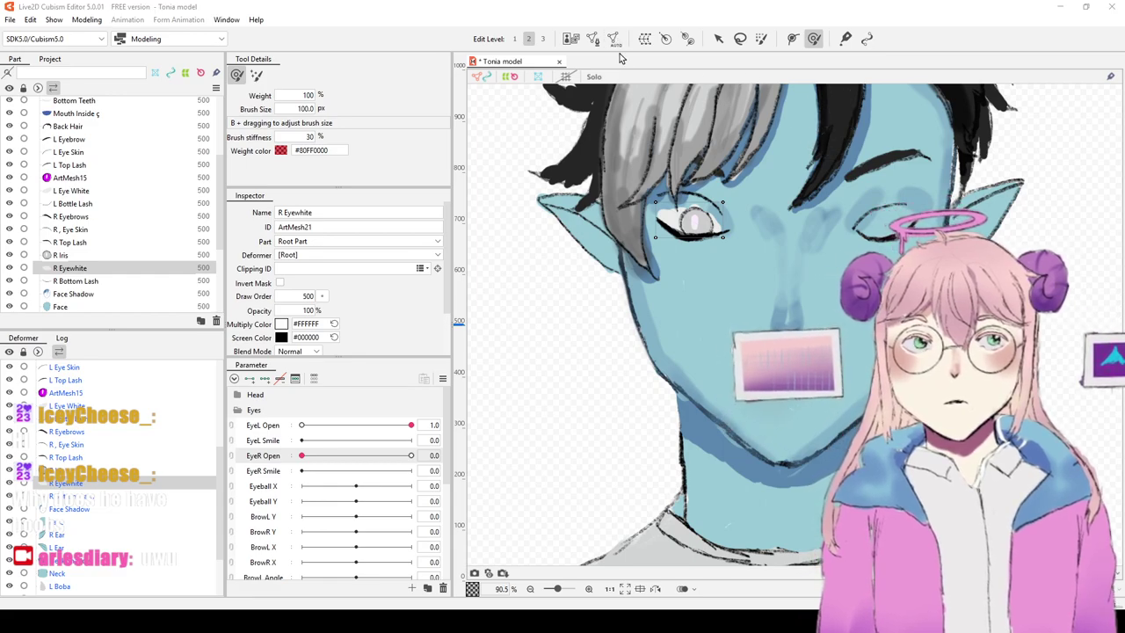
{"action": "left_click", "coordinate": [607, 204]}
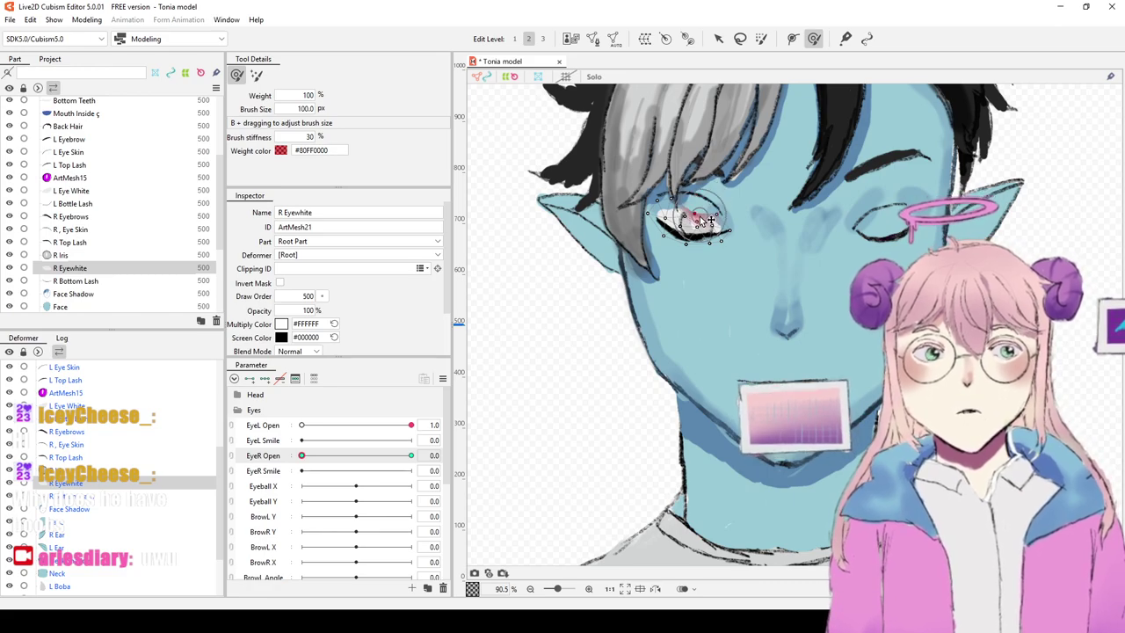
Step: With EyeR Open at 0.0, brush R Eyewhite down behind the closed lash and adjust its mesh points until no white shows
{"action": "mouse_move", "coordinate": [702, 203]}
{"action": "left_mouse_down"}
{"action": "mouse_move", "coordinate": [665, 235]}
{"action": "mouse_move", "coordinate": [675, 238]}
{"action": "mouse_move", "coordinate": [672, 211]}
{"action": "mouse_move", "coordinate": [665, 225]}
{"action": "mouse_move", "coordinate": [693, 211]}
{"action": "mouse_move", "coordinate": [720, 239]}
{"action": "left_mouse_up"}
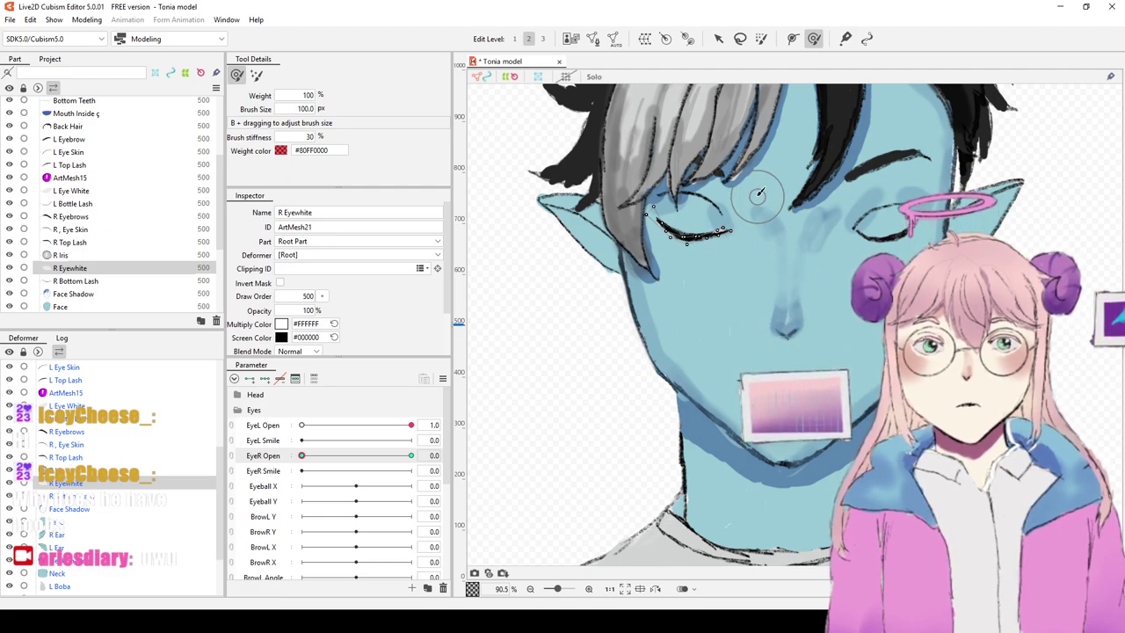
{"action": "left_click", "coordinate": [718, 39]}
{"action": "scroll", "coordinate": [759, 234], "scroll_direction": "up", "scroll_amount": 8}
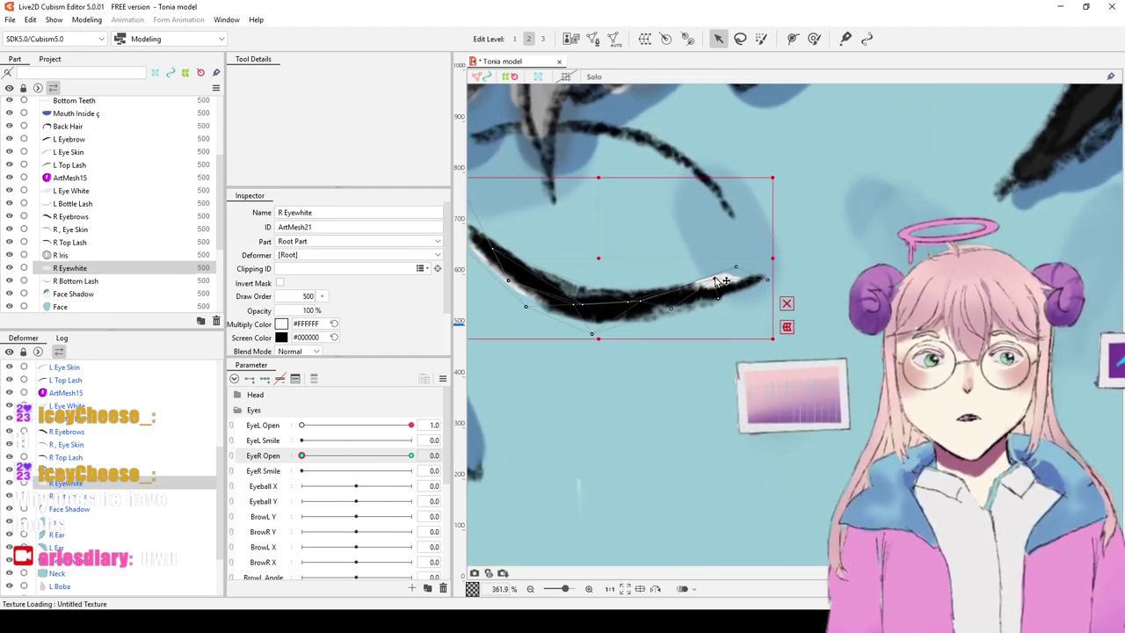
{"action": "left_click_drag", "start_coordinate": [736, 269], "coordinate": [748, 281]}
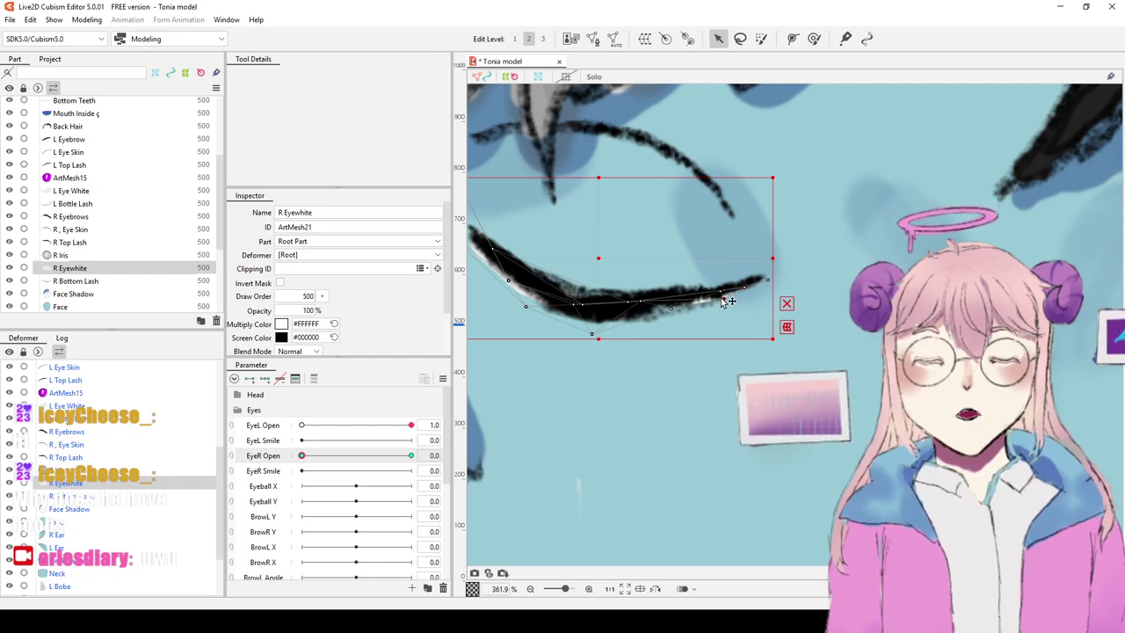
{"action": "left_click_drag", "start_coordinate": [530, 313], "coordinate": [545, 304]}
{"action": "left_click_drag", "start_coordinate": [531, 262], "coordinate": [623, 283]}
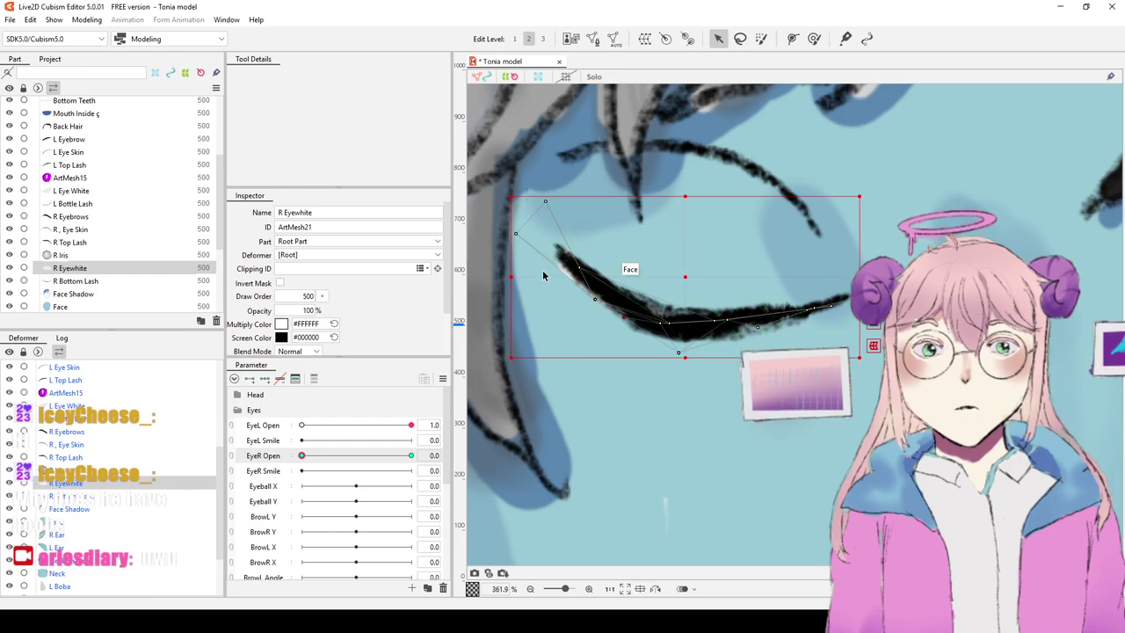
{"action": "left_click_drag", "start_coordinate": [530, 236], "coordinate": [545, 232]}
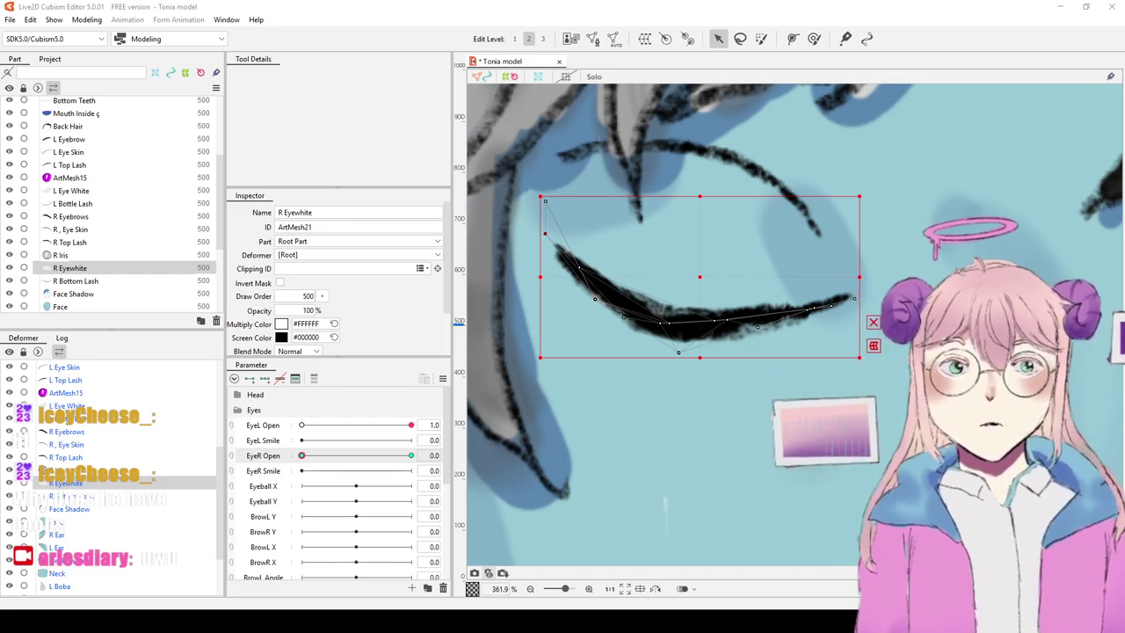
Step: Open both eyes by setting EyeR Open to 1.0 and EyeL Open to 0.0
{"action": "left_click_drag", "start_coordinate": [357, 461], "coordinate": [478, 460]}
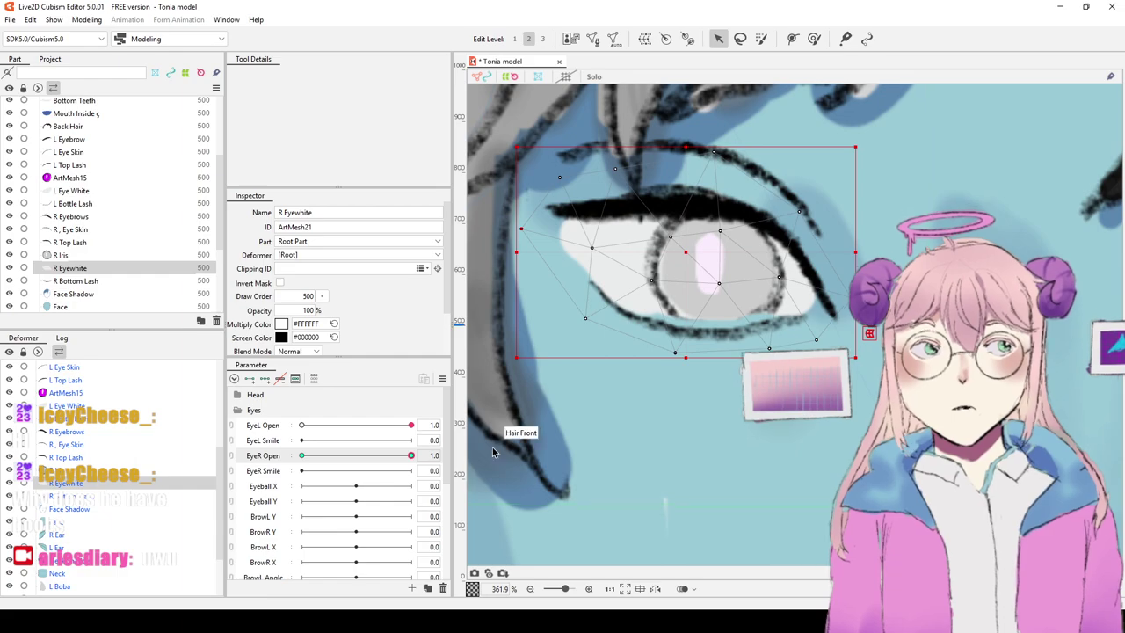
{"action": "scroll", "coordinate": [746, 310], "scroll_direction": "down", "scroll_amount": 10}
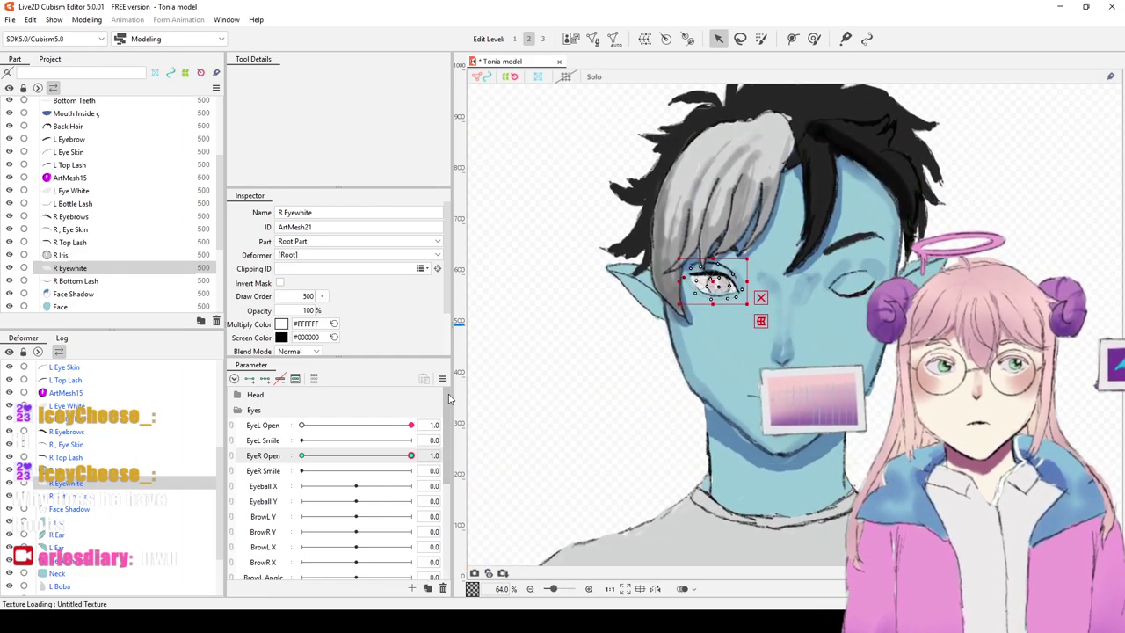
{"action": "left_click_drag", "start_coordinate": [411, 425], "coordinate": [394, 427]}
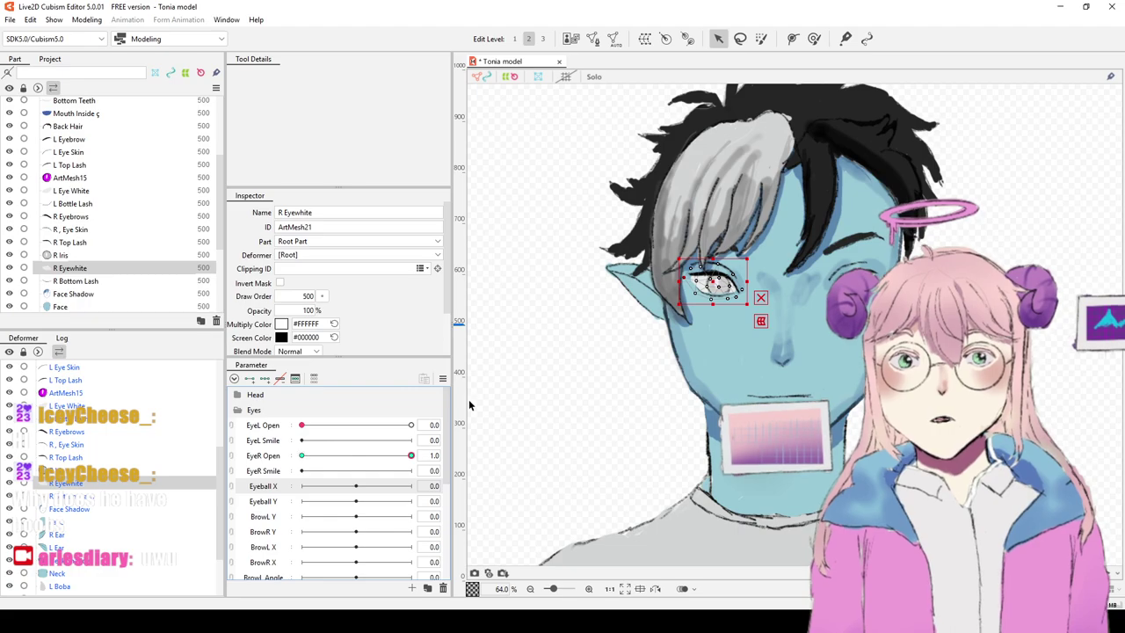
Step: Generate automatic meshes for R Iris and ArtMesh15 and add three Eyeball X keys to both
{"action": "scroll", "coordinate": [670, 301], "scroll_direction": "up", "scroll_amount": 4}
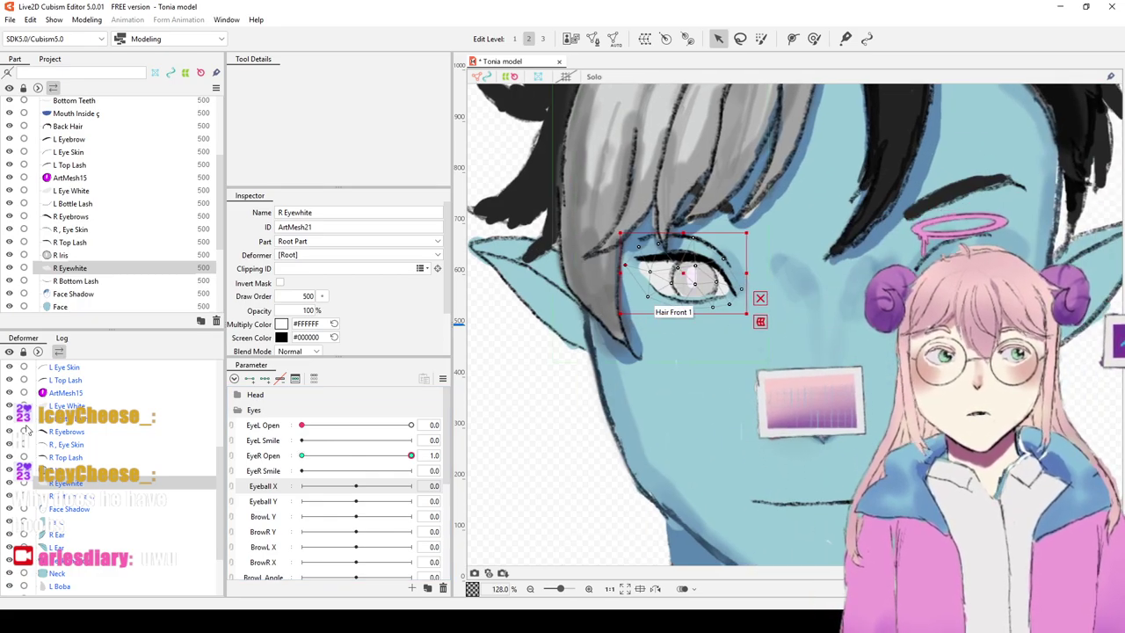
{"action": "left_click", "coordinate": [58, 395]}
{"action": "left_click", "coordinate": [63, 470], "text": "shift"}
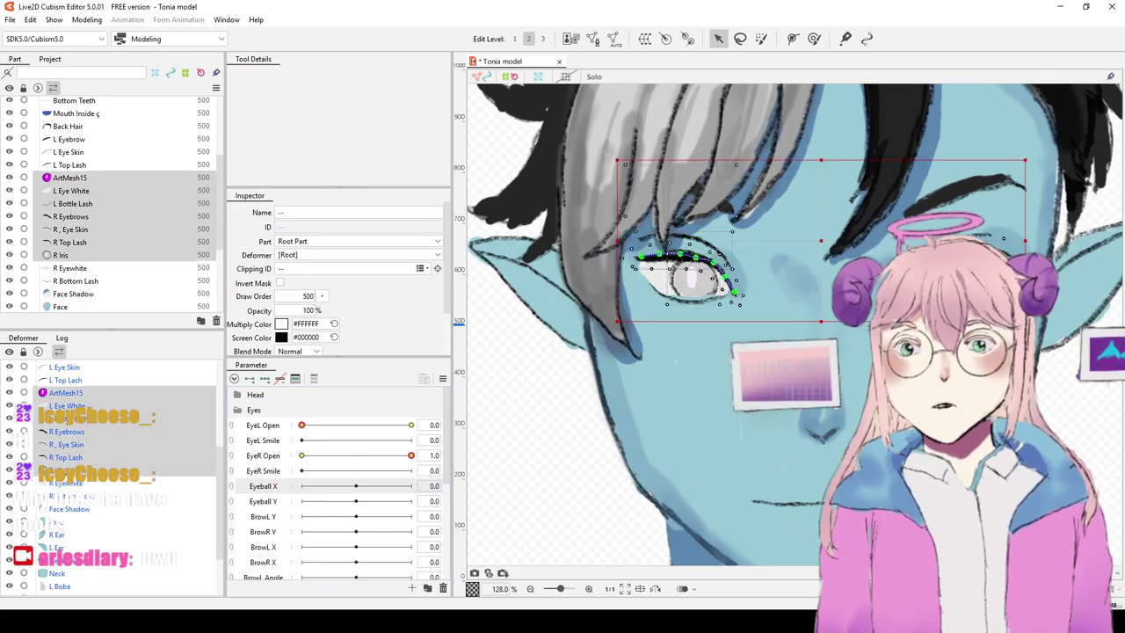
{"action": "left_click", "coordinate": [54, 485]}
{"action": "left_click", "coordinate": [78, 396]}
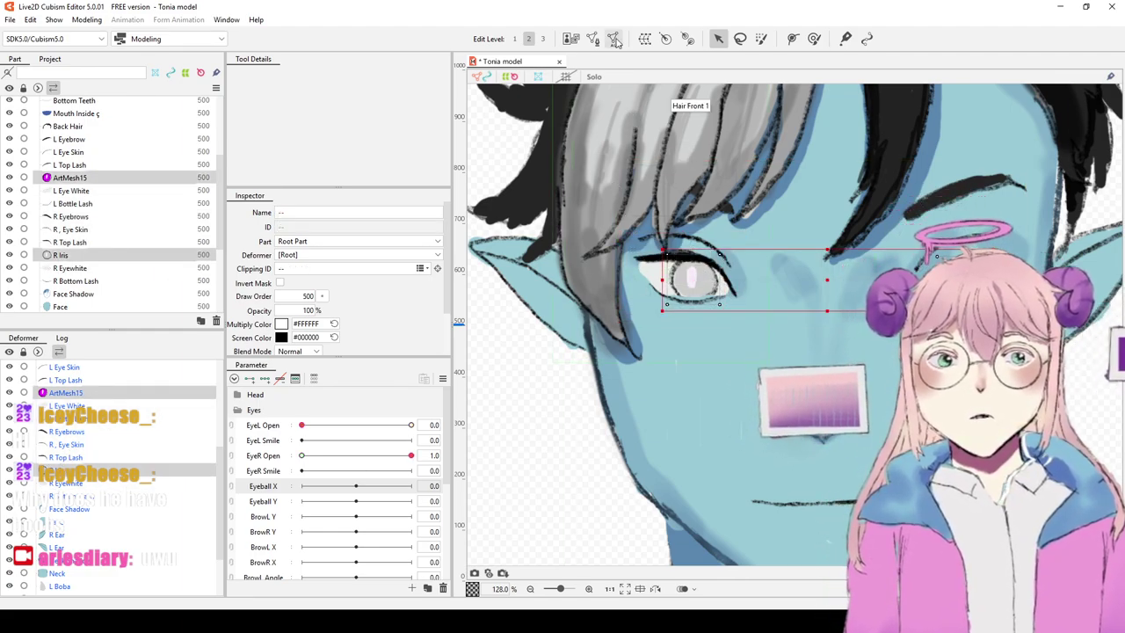
{"action": "left_click", "coordinate": [594, 201]}
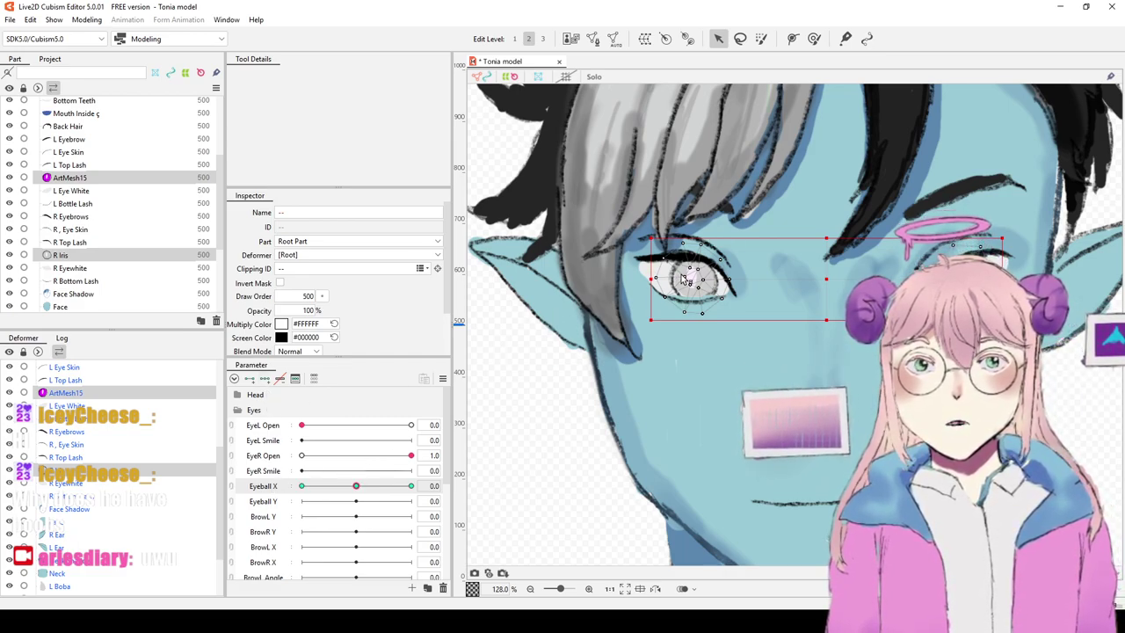
Step: Shift both irises toward the character's right at Eyeball X -1.0 and toward the character's left at 1.0
{"action": "left_click_drag", "start_coordinate": [357, 485], "coordinate": [303, 489]}
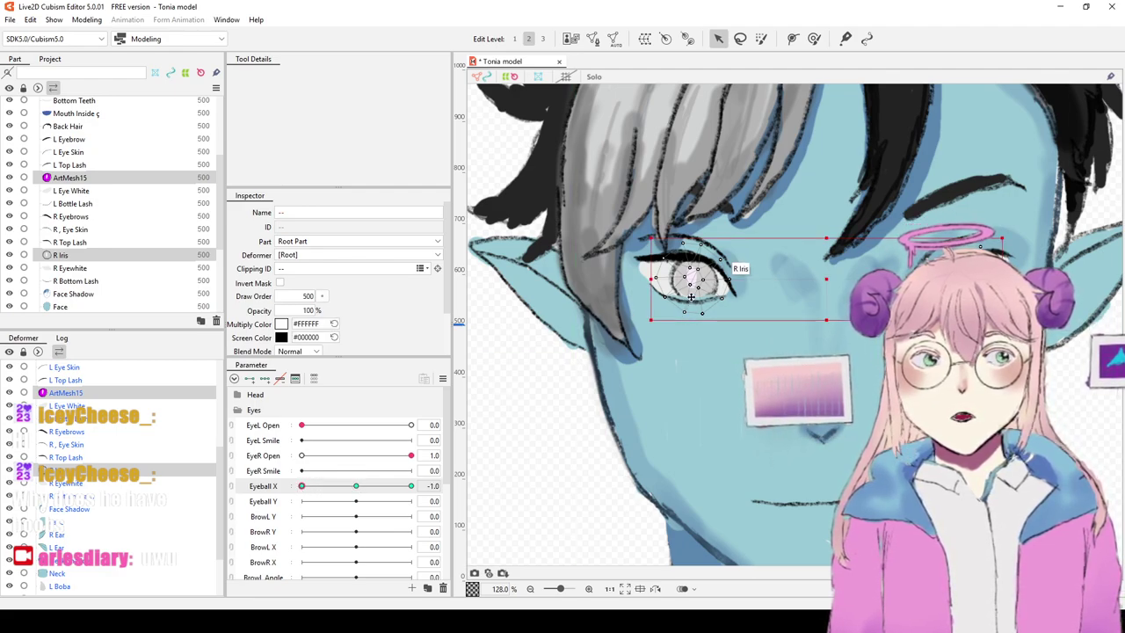
{"action": "left_click_drag", "start_coordinate": [826, 276], "coordinate": [799, 275]}
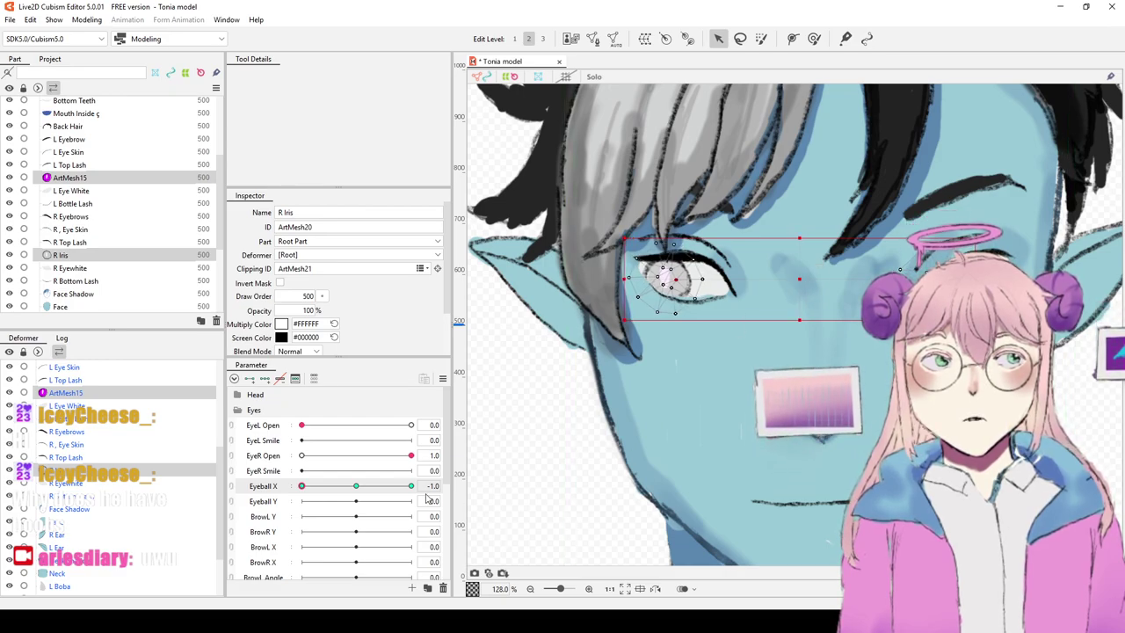
{"action": "left_click_drag", "start_coordinate": [301, 486], "coordinate": [410, 486]}
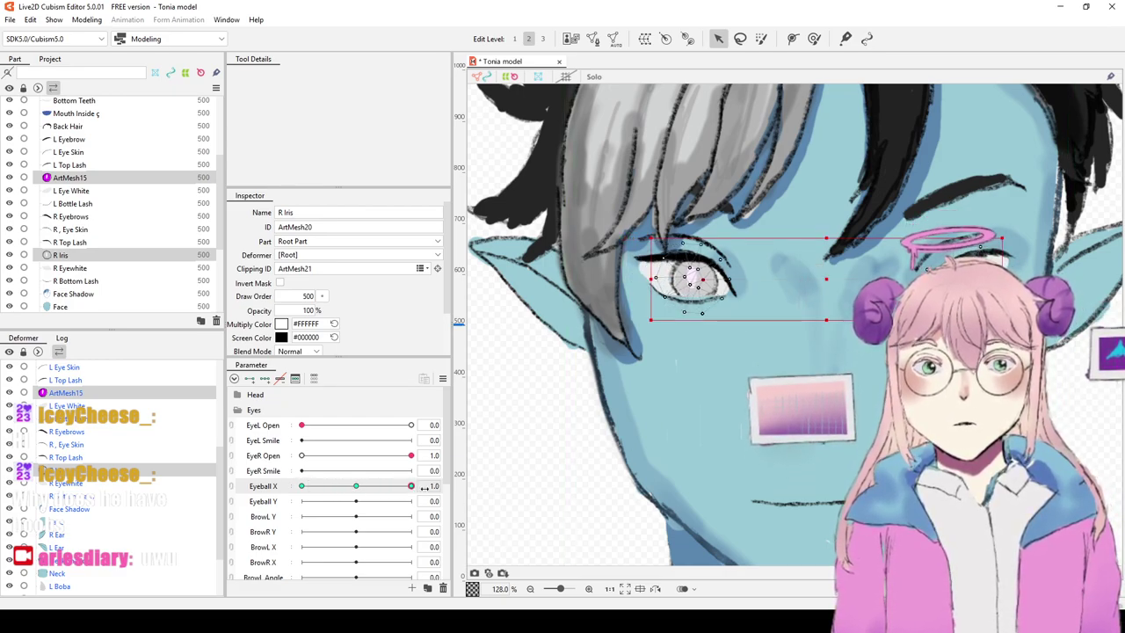
{"action": "left_click_drag", "start_coordinate": [826, 278], "coordinate": [851, 278]}
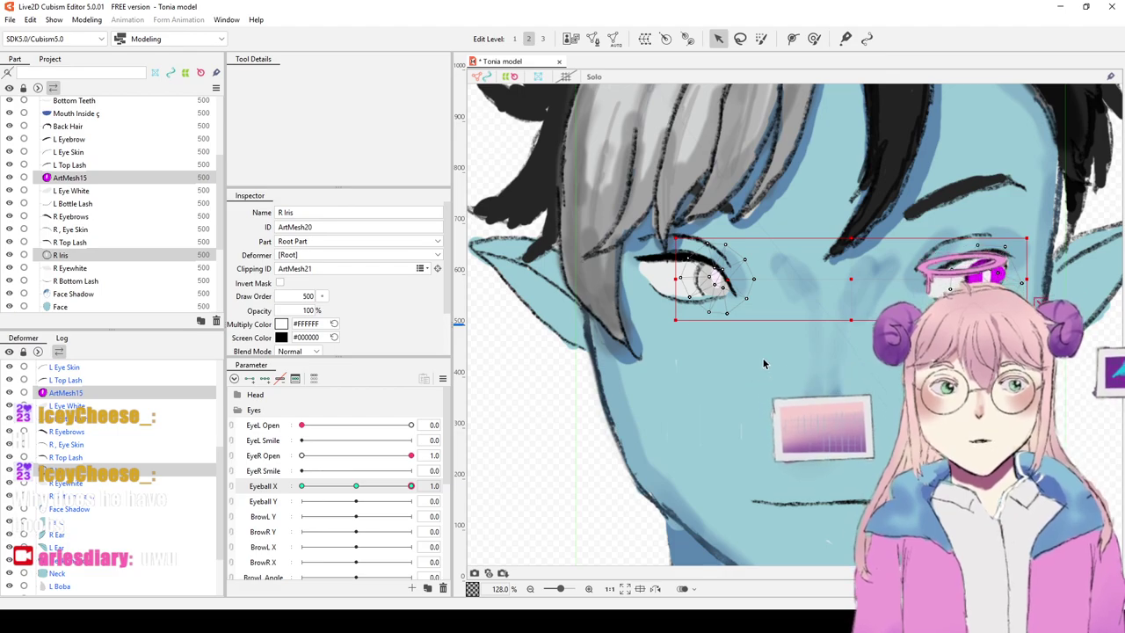
{"action": "scroll", "coordinate": [636, 366], "scroll_direction": "down", "scroll_amount": 2}
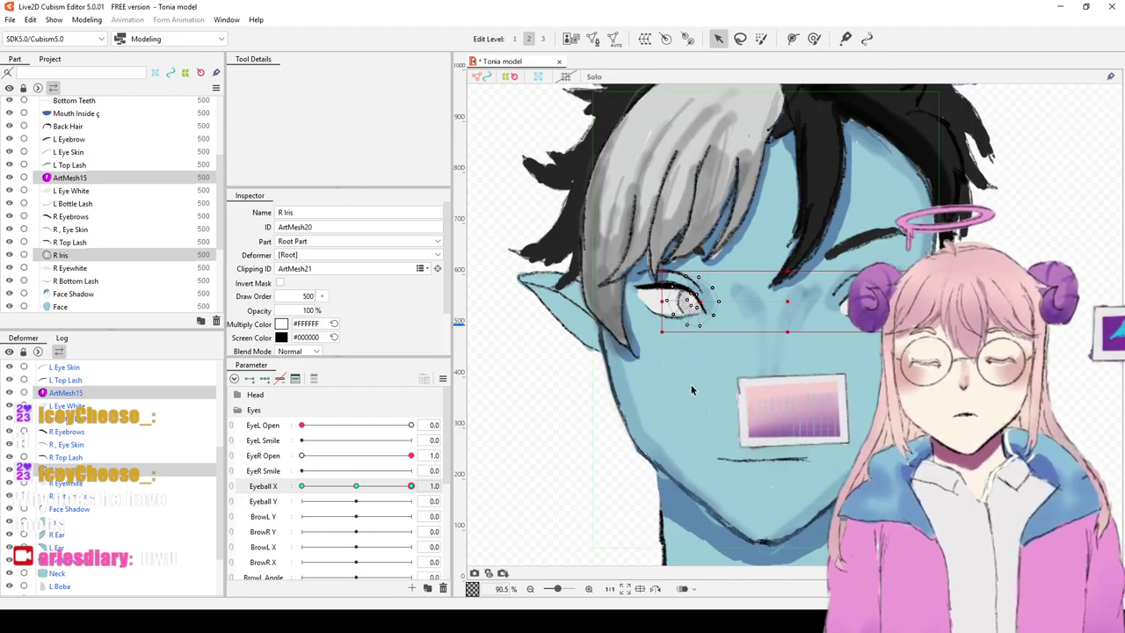
Step: Add three Eyeball Y keys to R Iris and ArtMesh15, shifting both irises down at -1.0 and up at 1.0
{"action": "left_click", "coordinate": [274, 503]}
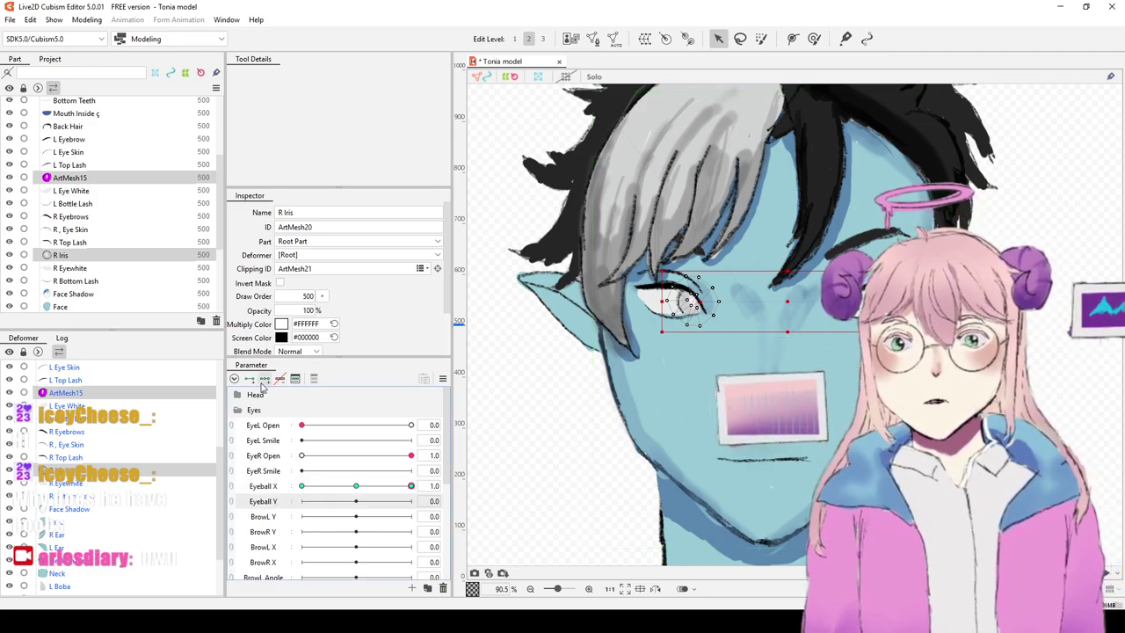
{"action": "left_click", "coordinate": [357, 503]}
{"action": "left_click_drag", "start_coordinate": [355, 501], "coordinate": [302, 503]}
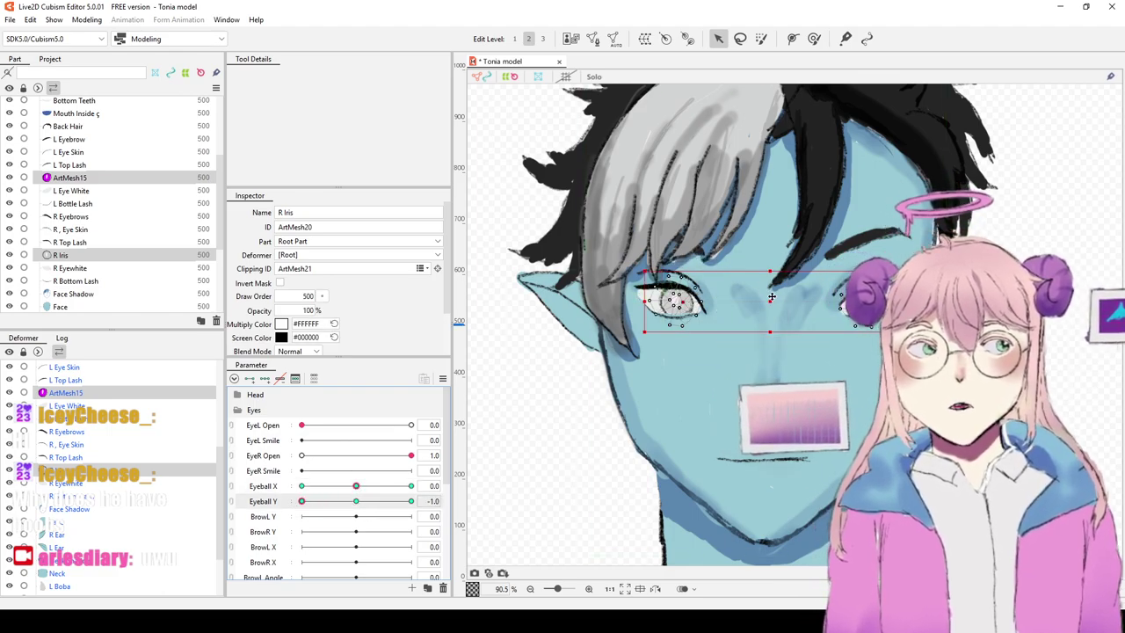
{"action": "left_click_drag", "start_coordinate": [769, 302], "coordinate": [769, 313]}
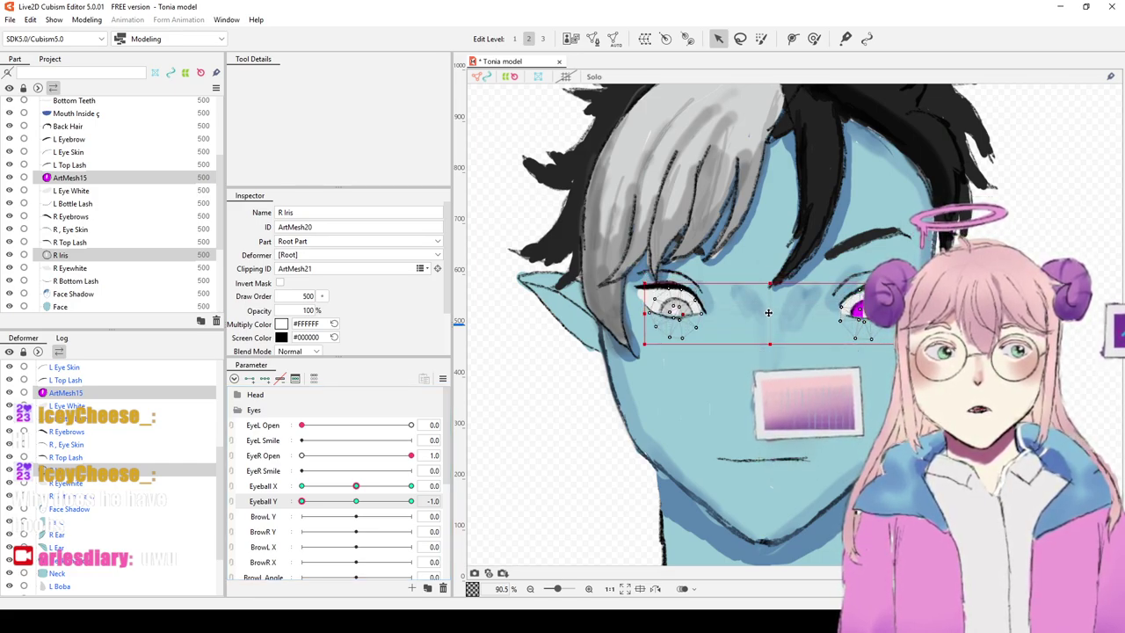
{"action": "left_click_drag", "start_coordinate": [364, 505], "coordinate": [417, 499]}
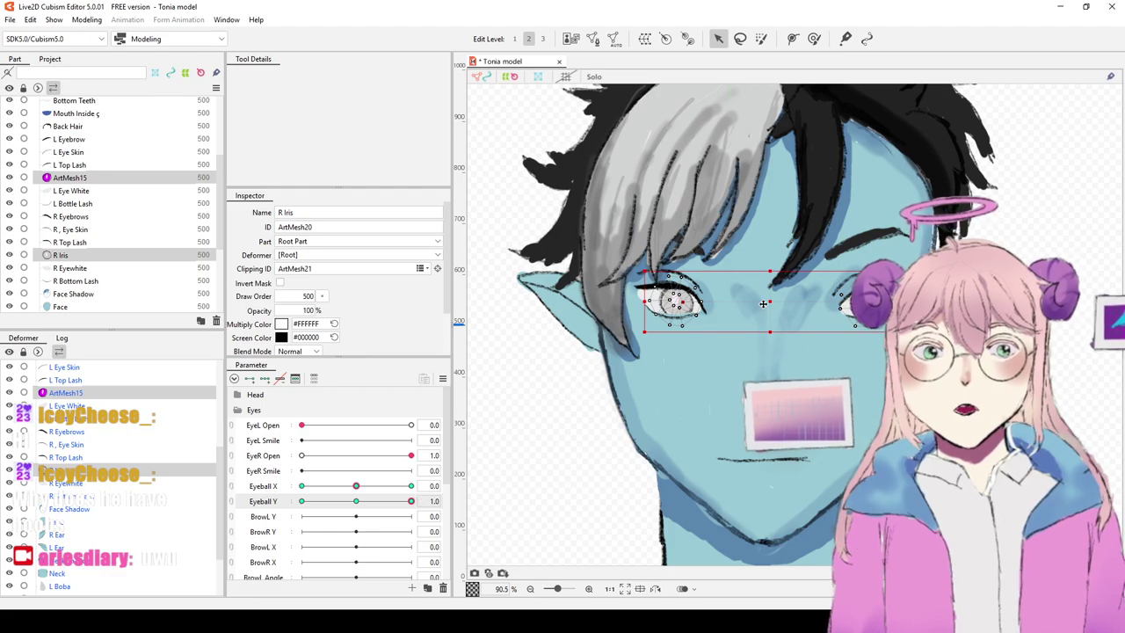
{"action": "left_click_drag", "start_coordinate": [772, 301], "coordinate": [774, 286]}
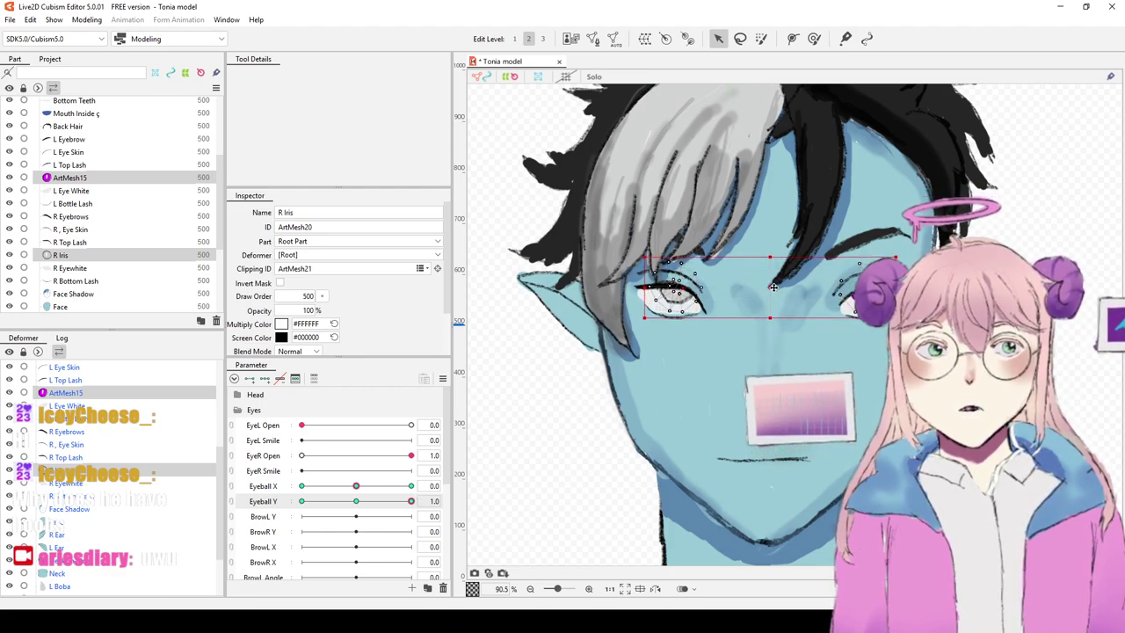
Step: Combine Eyeball X and Eyeball Y into one parameter grid and synthesize the corner forms for both irises
{"action": "mouse_move", "coordinate": [356, 501]}
{"action": "left_mouse_down"}
{"action": "mouse_move", "coordinate": [301, 501]}
{"action": "mouse_move", "coordinate": [390, 501]}
{"action": "left_mouse_up"}
{"action": "left_click", "coordinate": [231, 488]}
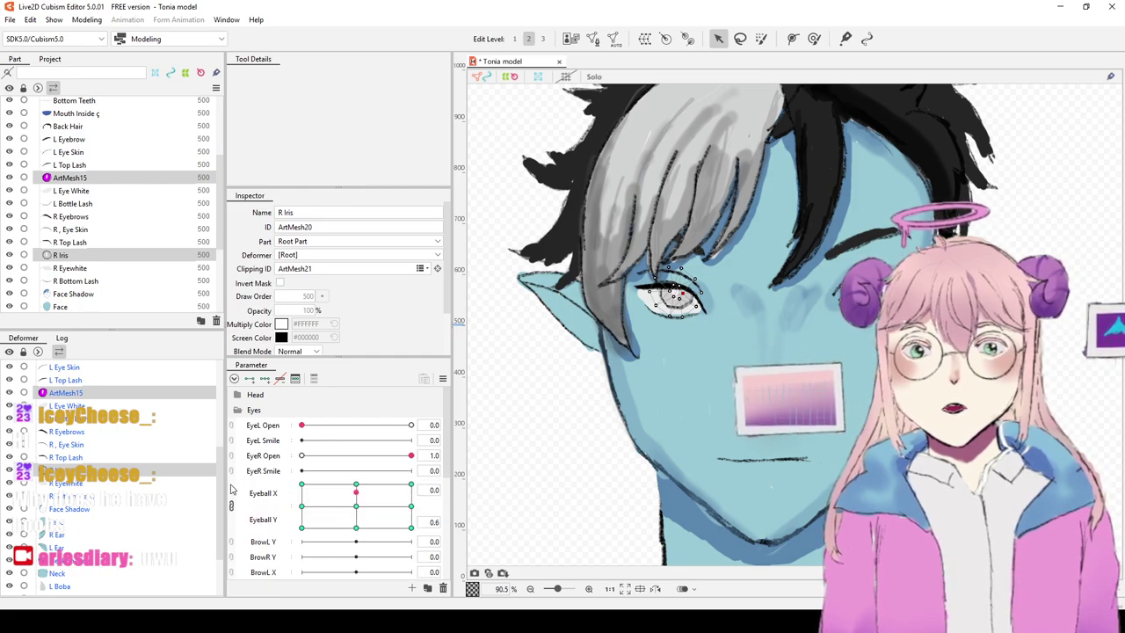
{"action": "left_click", "coordinate": [299, 490]}
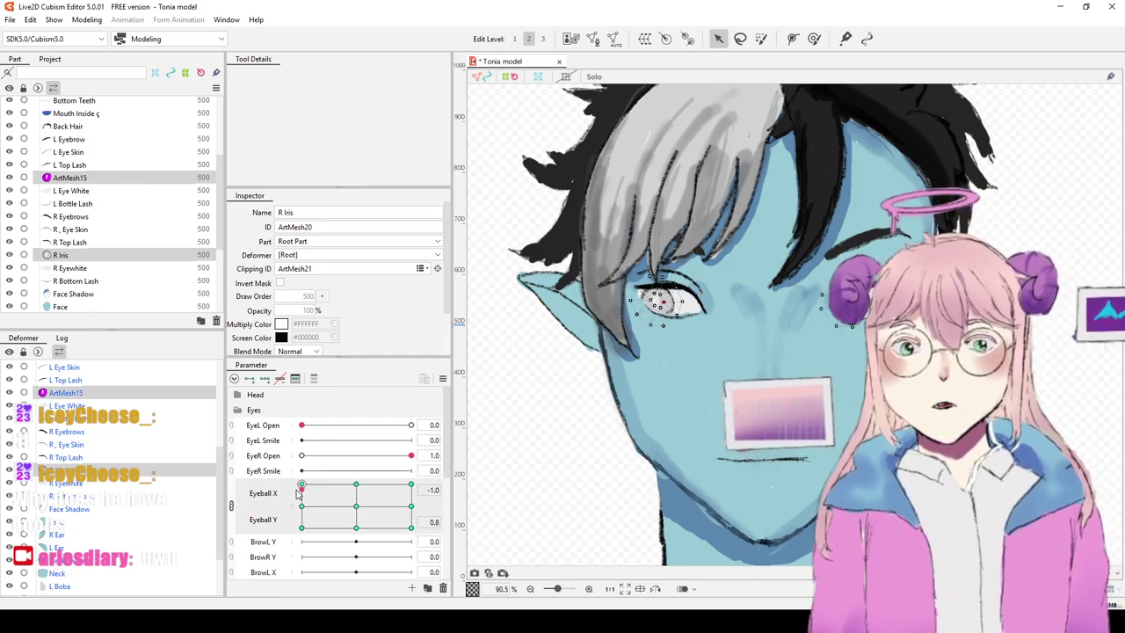
{"action": "left_click", "coordinate": [442, 378]}
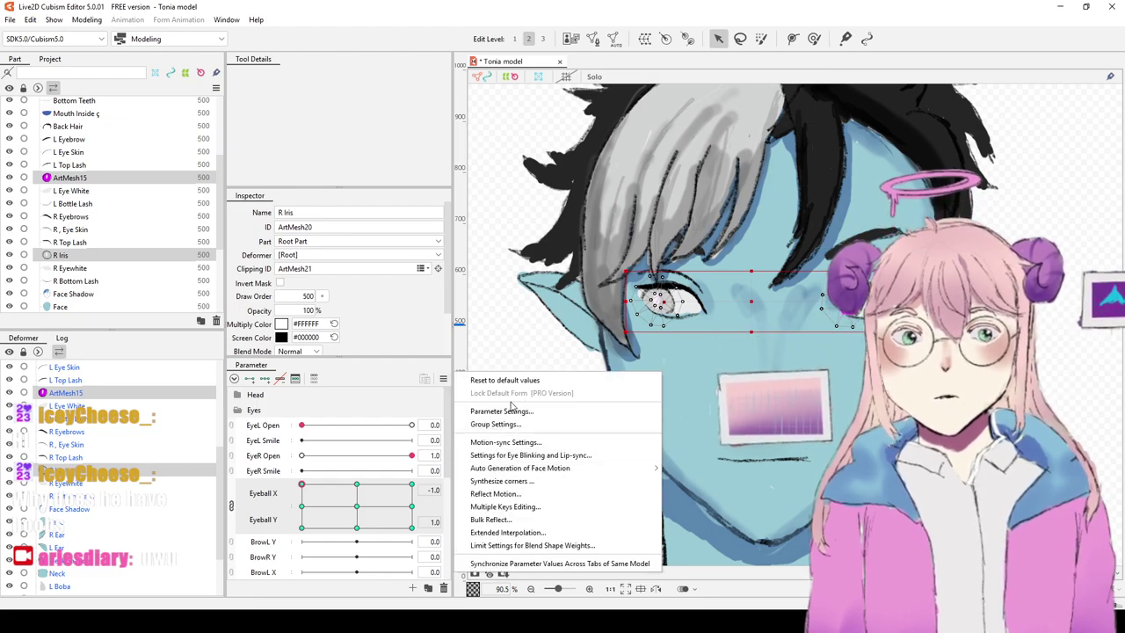
{"action": "left_click", "coordinate": [514, 483]}
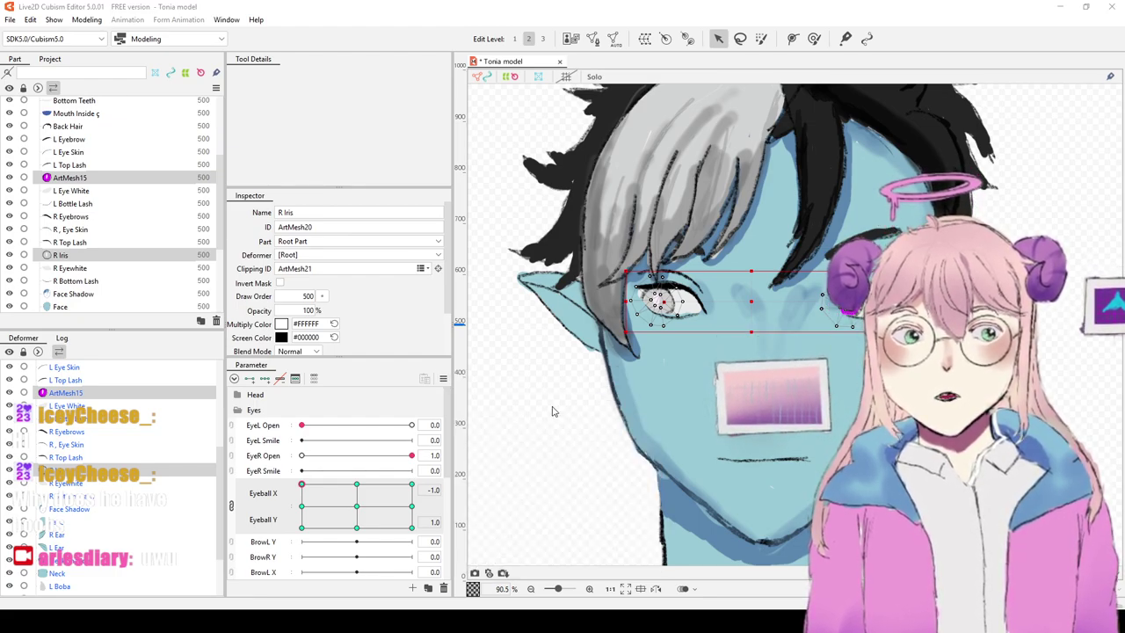
{"action": "left_click", "coordinate": [533, 427]}
Step: Preview the iris movement and blinking with the combined Eyeball grid, EyeL Open and EyeR Open, and deselect everything
{"action": "left_click_drag", "start_coordinate": [368, 507], "coordinate": [350, 489]}
{"action": "left_click", "coordinate": [302, 455]}
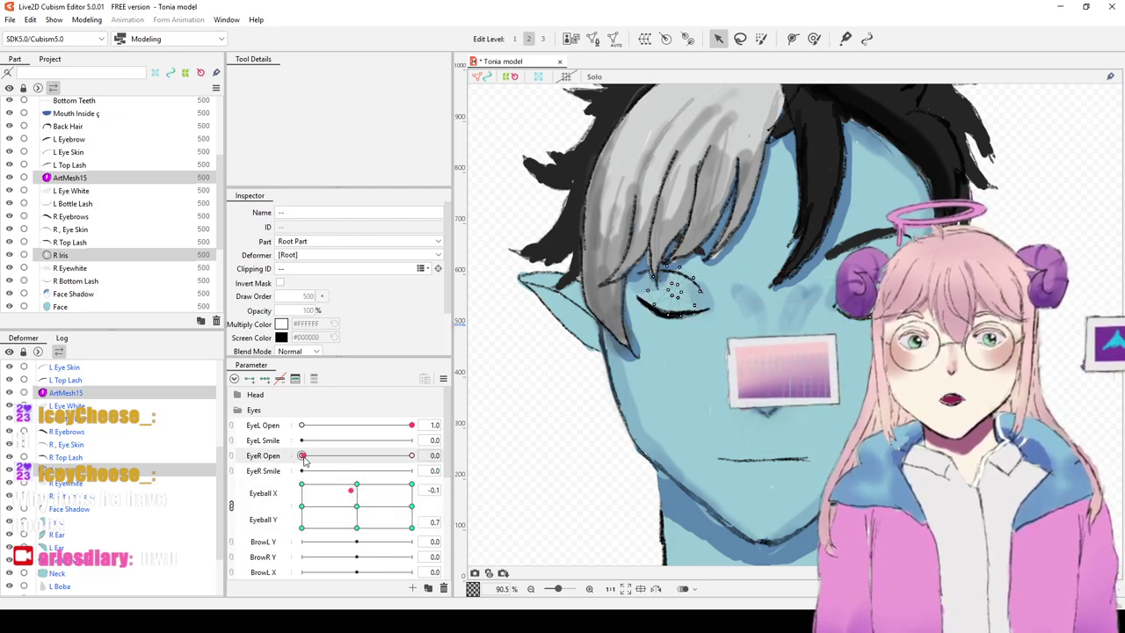
{"action": "left_click_drag", "start_coordinate": [302, 456], "coordinate": [473, 461]}
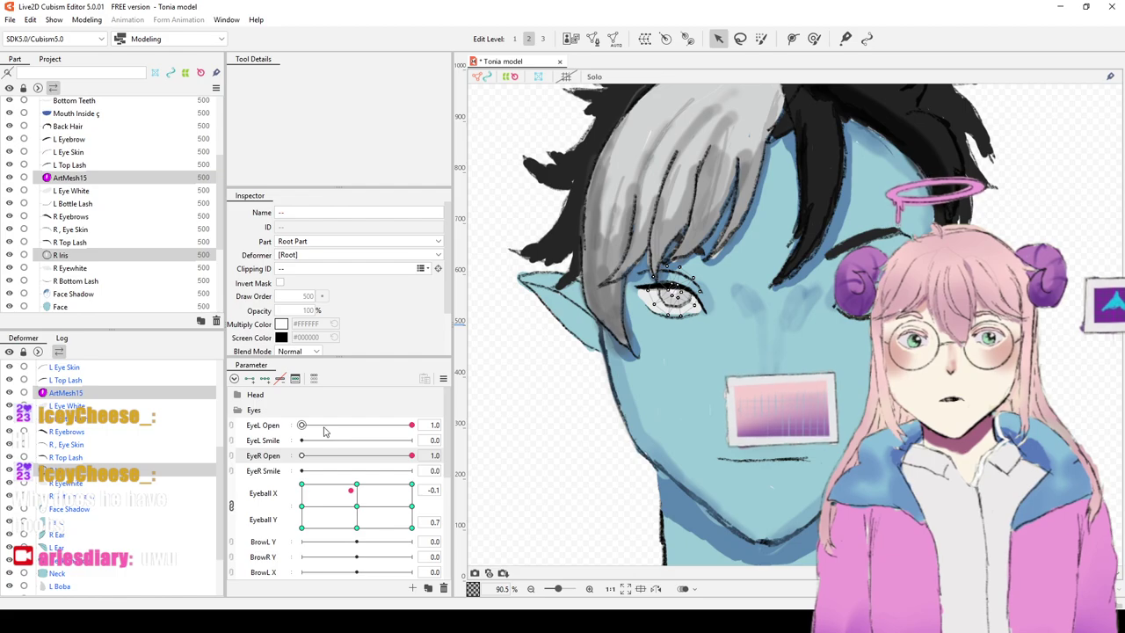
{"action": "left_click_drag", "start_coordinate": [324, 431], "coordinate": [402, 437]}
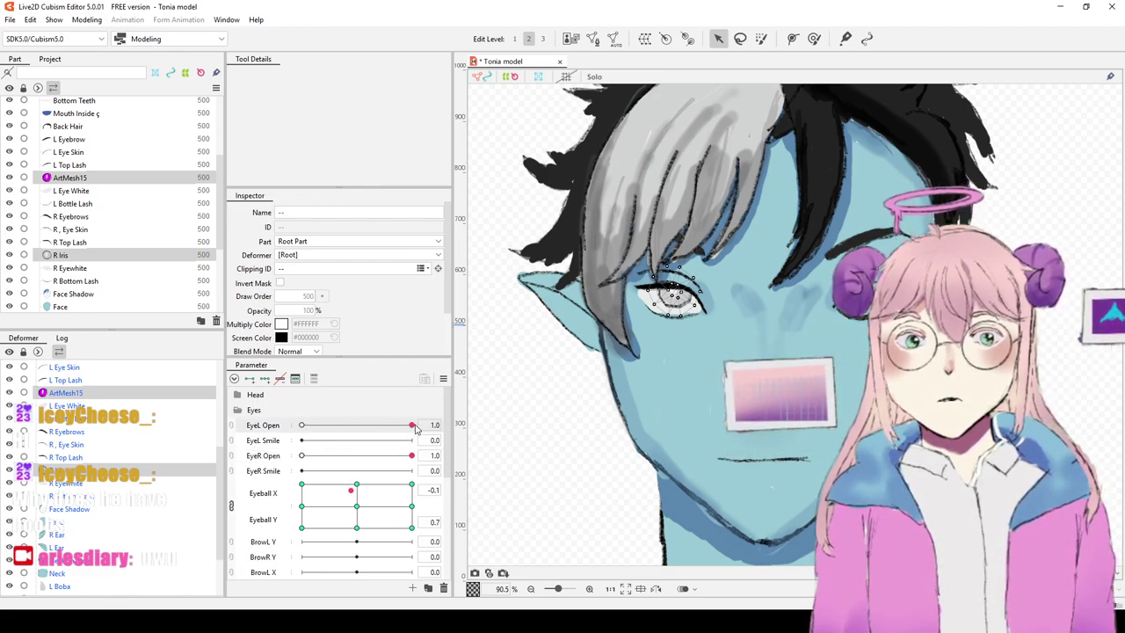
{"action": "key", "text": "ctrl+z"}
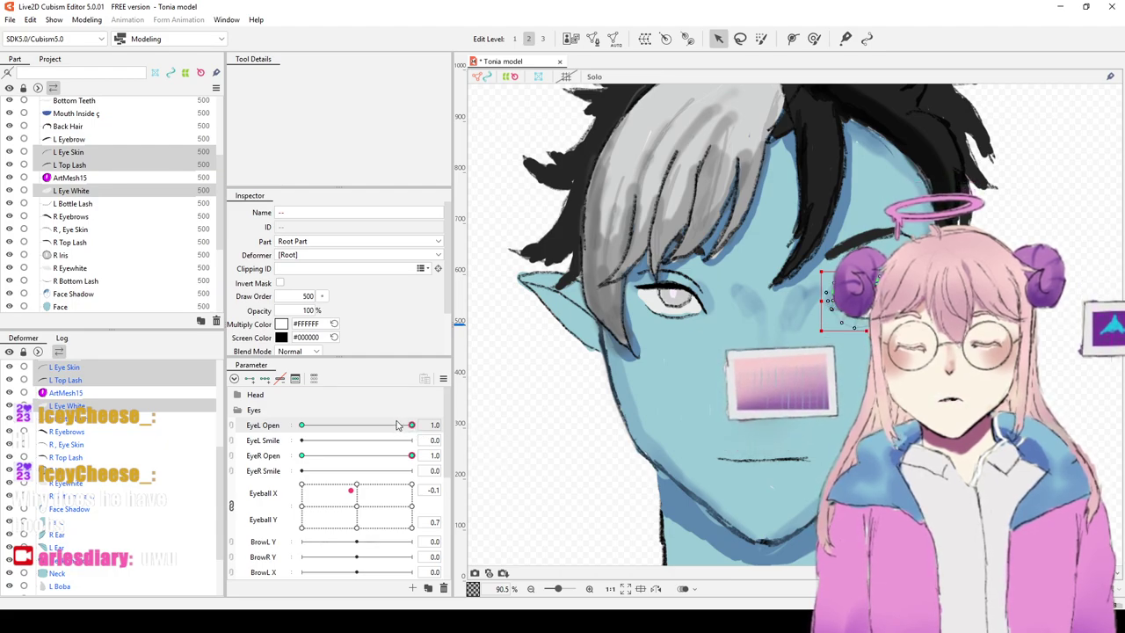
{"action": "scroll", "coordinate": [409, 474], "scroll_direction": "down", "scroll_amount": 1}
{"action": "left_click_drag", "start_coordinate": [410, 474], "coordinate": [349, 464]}
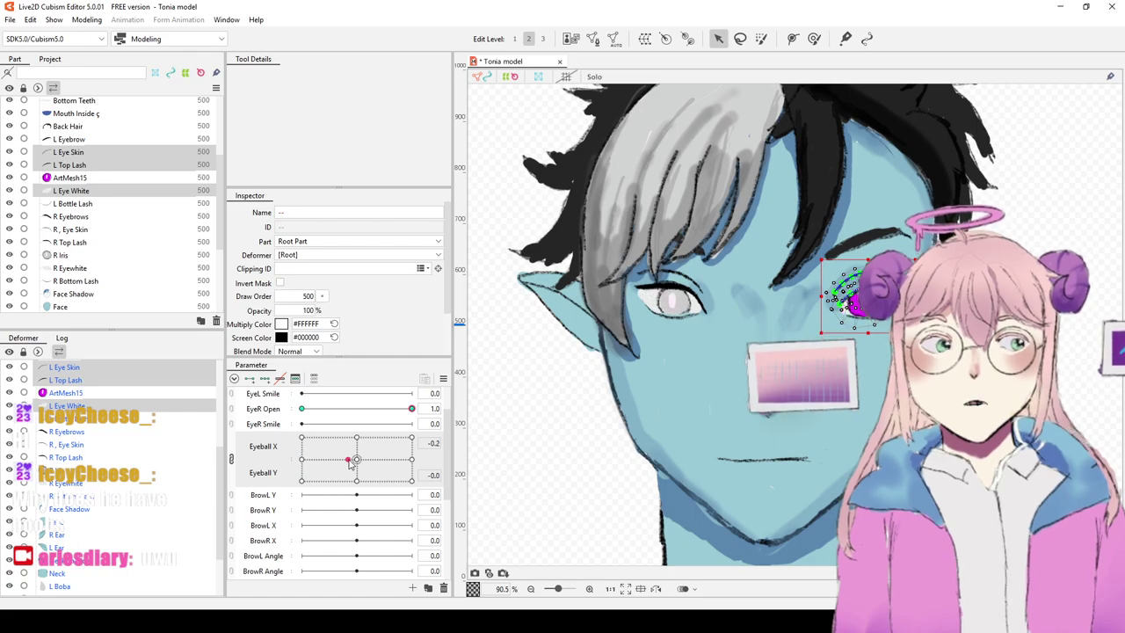
{"action": "scroll", "coordinate": [712, 252], "scroll_direction": "down", "scroll_amount": 3}
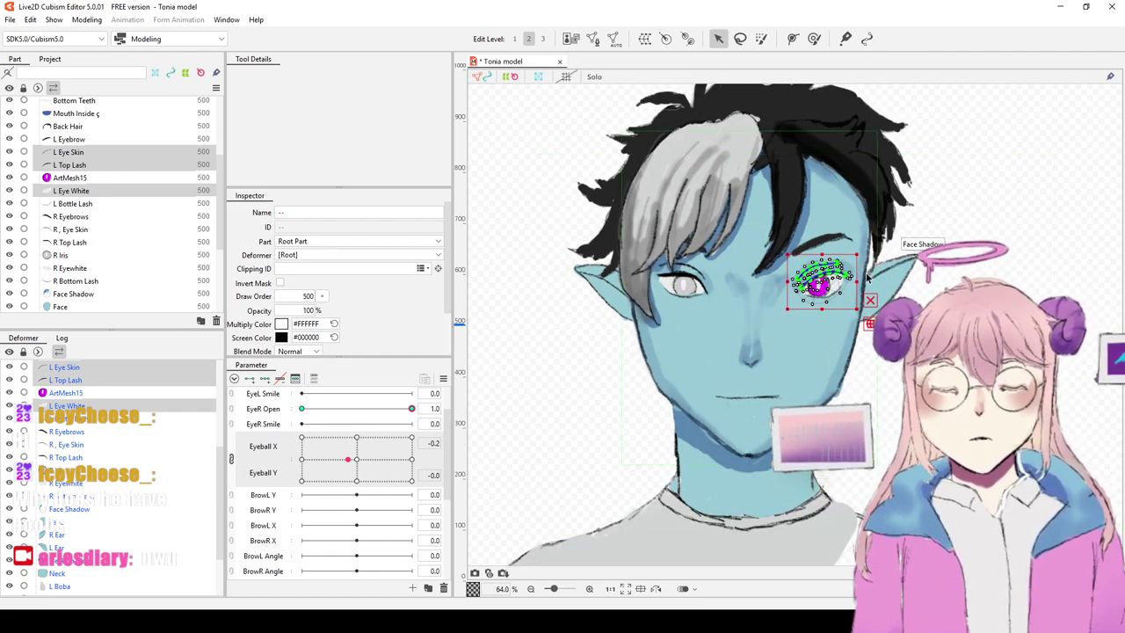
{"action": "left_click", "coordinate": [998, 239]}
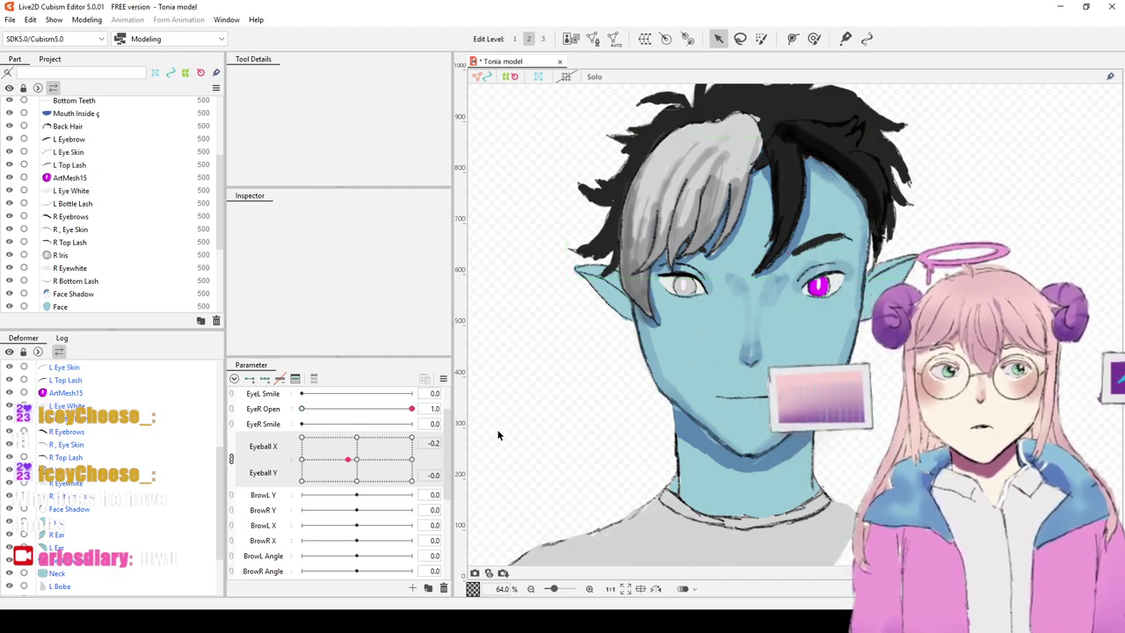
Step: Close both eyes by setting EyeR Open and EyeL Open to 0.0
{"action": "left_click_drag", "start_coordinate": [340, 412], "coordinate": [285, 415]}
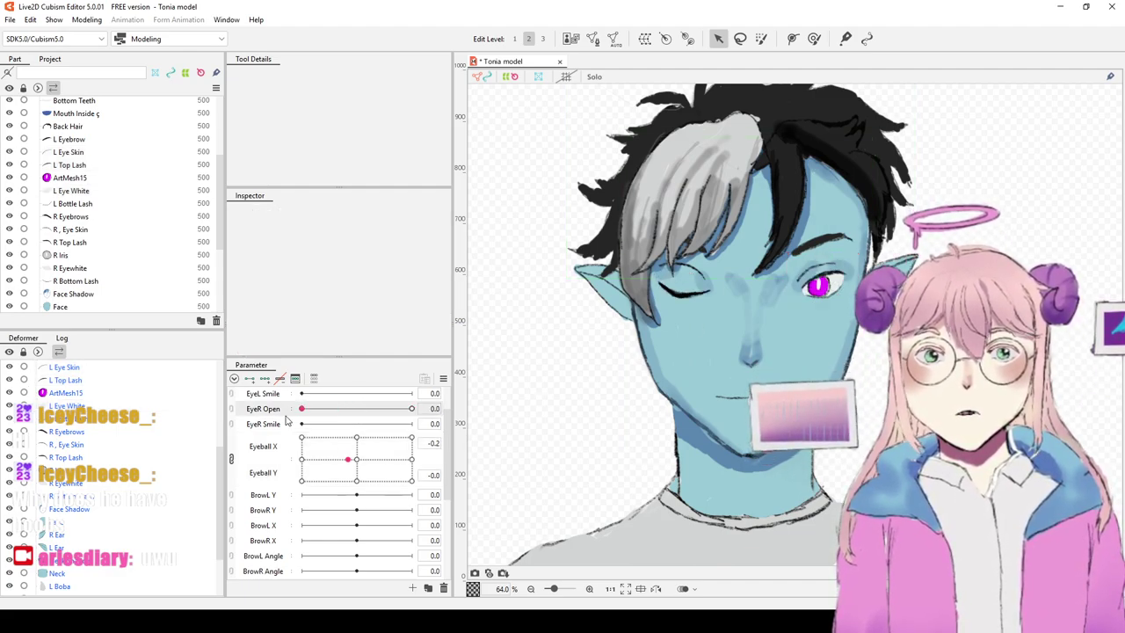
{"action": "left_click", "coordinate": [284, 425]}
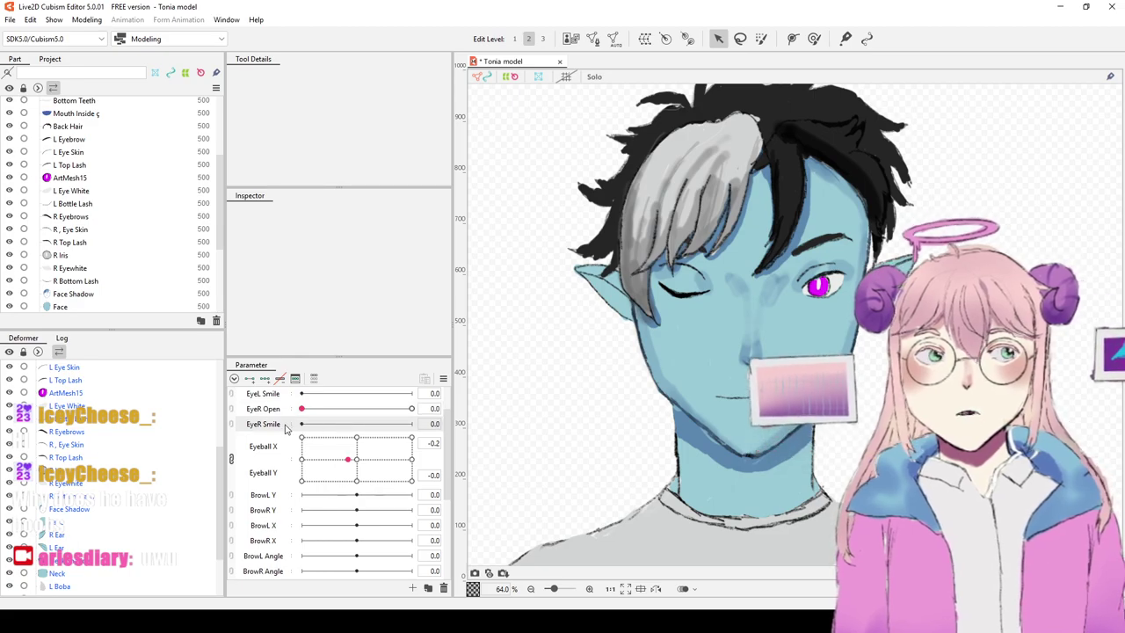
{"action": "scroll", "coordinate": [394, 412], "scroll_direction": "up", "scroll_amount": 2}
{"action": "left_click", "coordinate": [301, 424]}
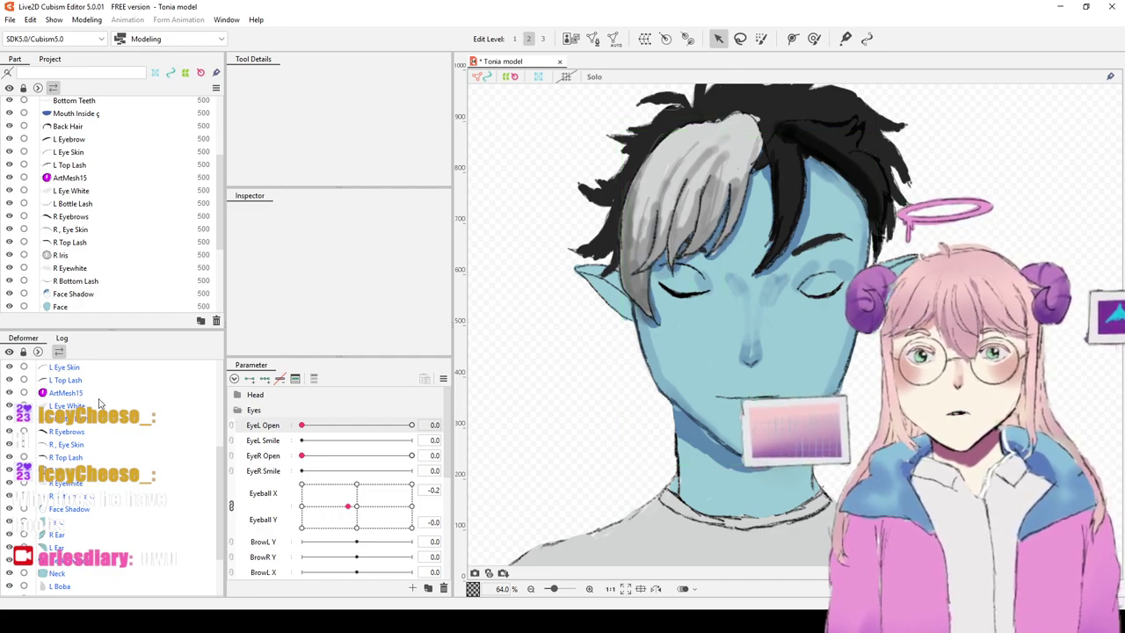
Step: Select the R , Eye Skin crease above the character's right eye and generate an automatic mesh for it
{"action": "scroll", "coordinate": [99, 403], "scroll_direction": "up", "scroll_amount": 2}
{"action": "left_click", "coordinate": [66, 401]}
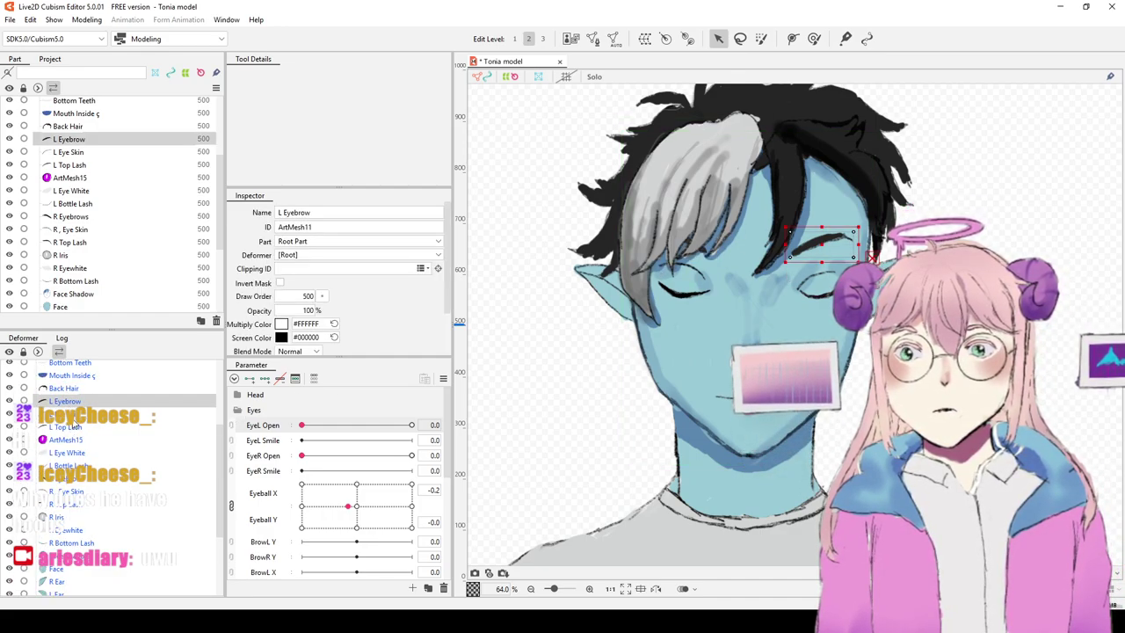
{"action": "left_click", "coordinate": [66, 413]}
{"action": "left_click", "coordinate": [66, 478]}
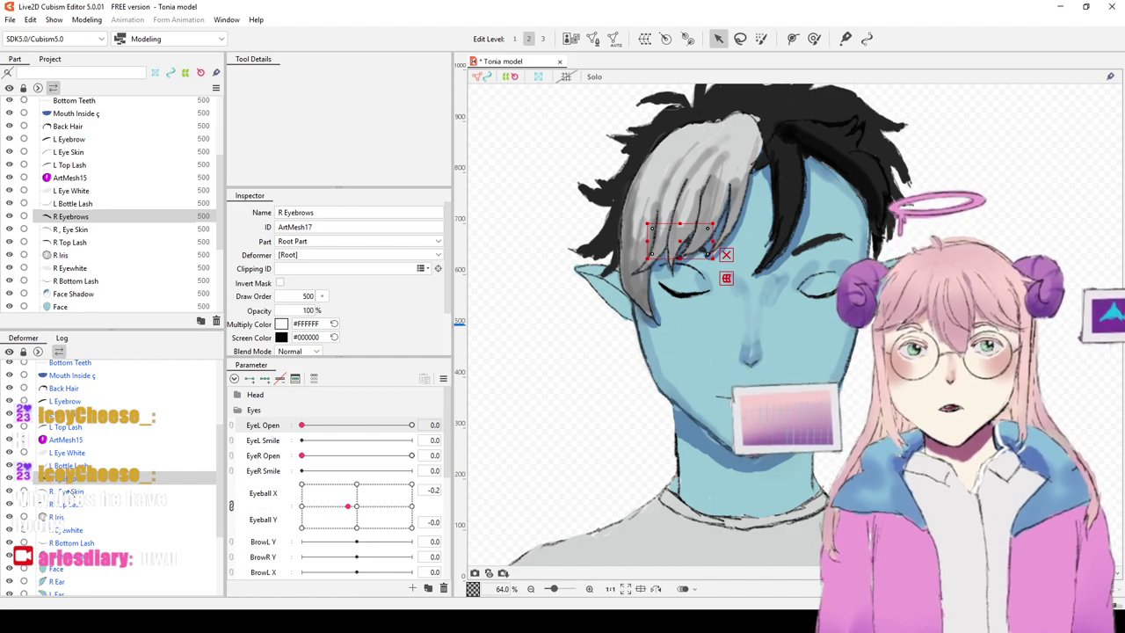
{"action": "scroll", "coordinate": [77, 486], "scroll_direction": "down", "scroll_amount": 2}
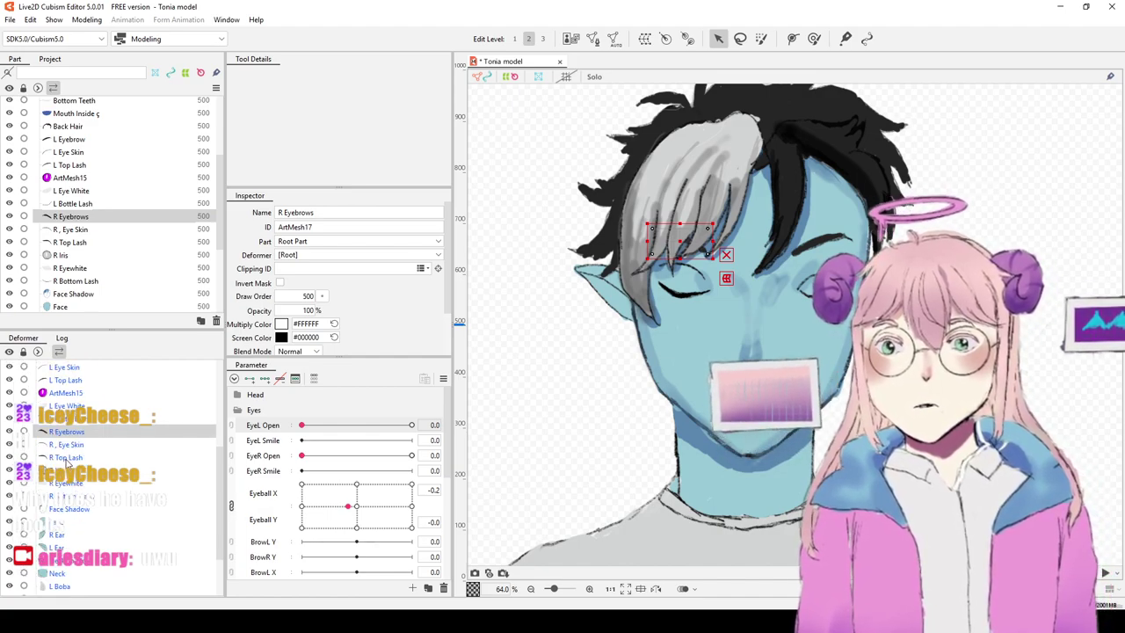
{"action": "left_click", "coordinate": [65, 457]}
{"action": "left_click", "coordinate": [65, 470]}
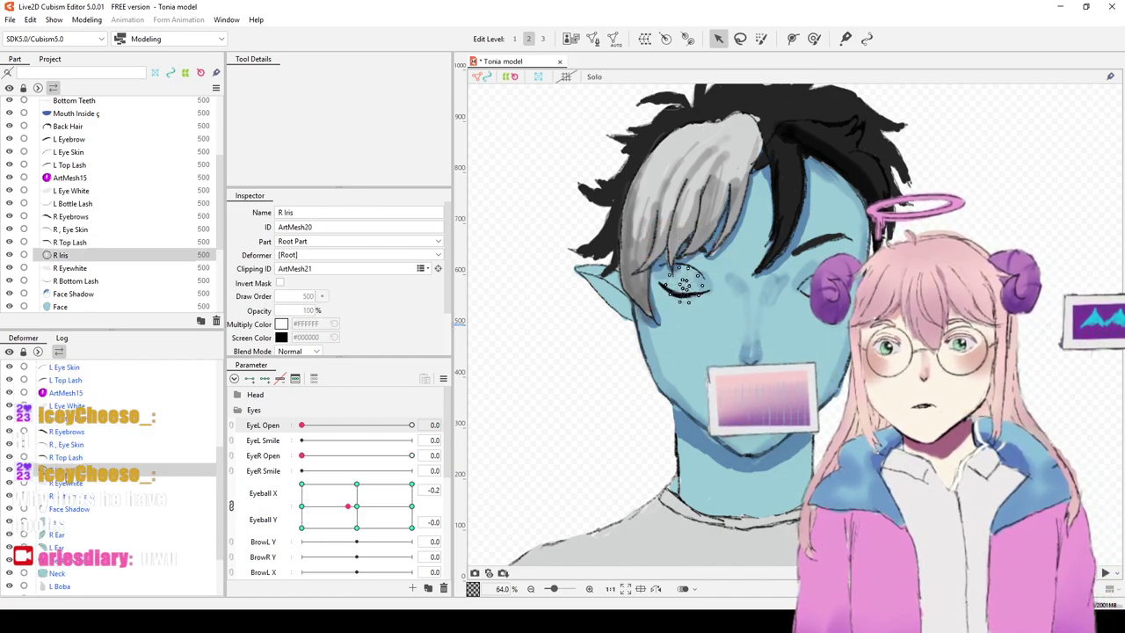
{"action": "left_click", "coordinate": [67, 444]}
{"action": "scroll", "coordinate": [780, 214], "scroll_direction": "up", "scroll_amount": 2}
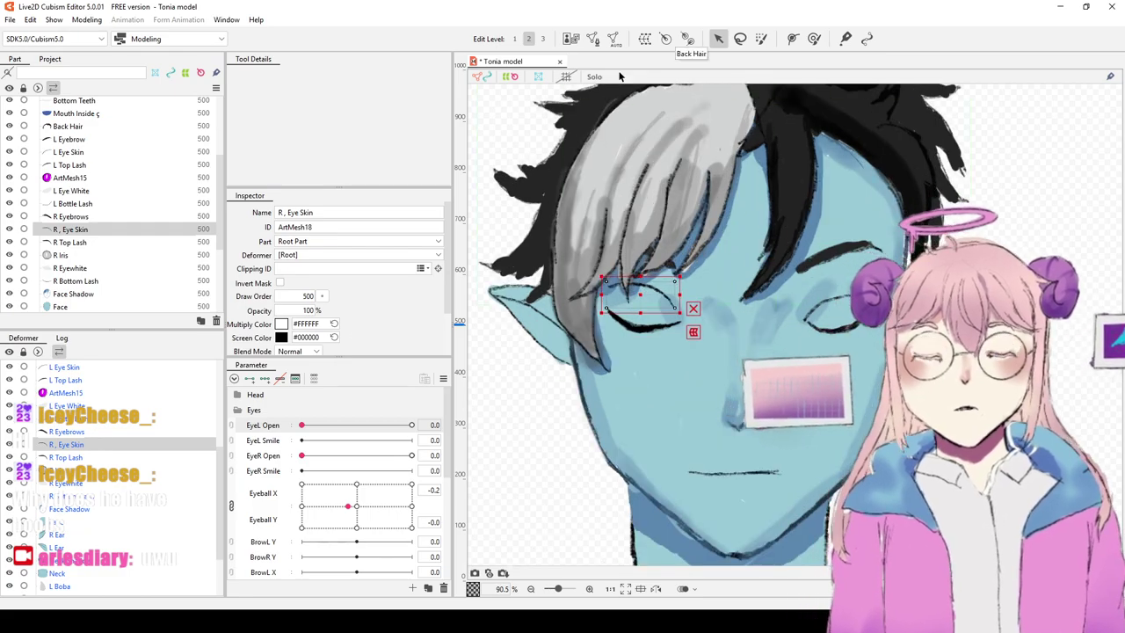
{"action": "key", "text": "ctrl+shift+a"}
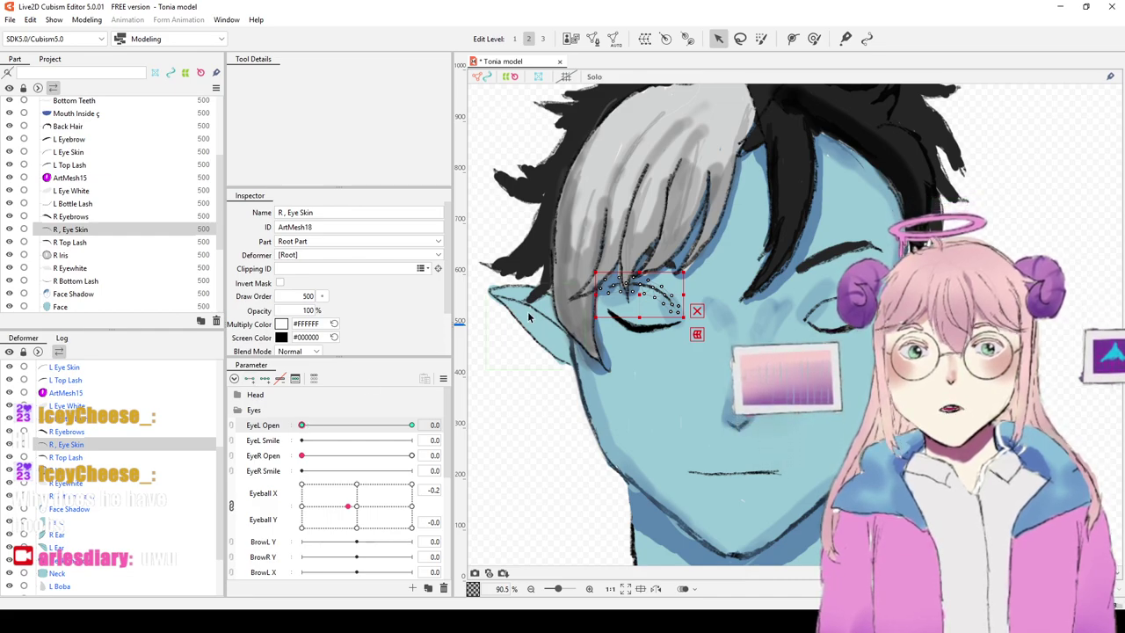
{"action": "left_click_drag", "start_coordinate": [638, 295], "coordinate": [642, 307]}
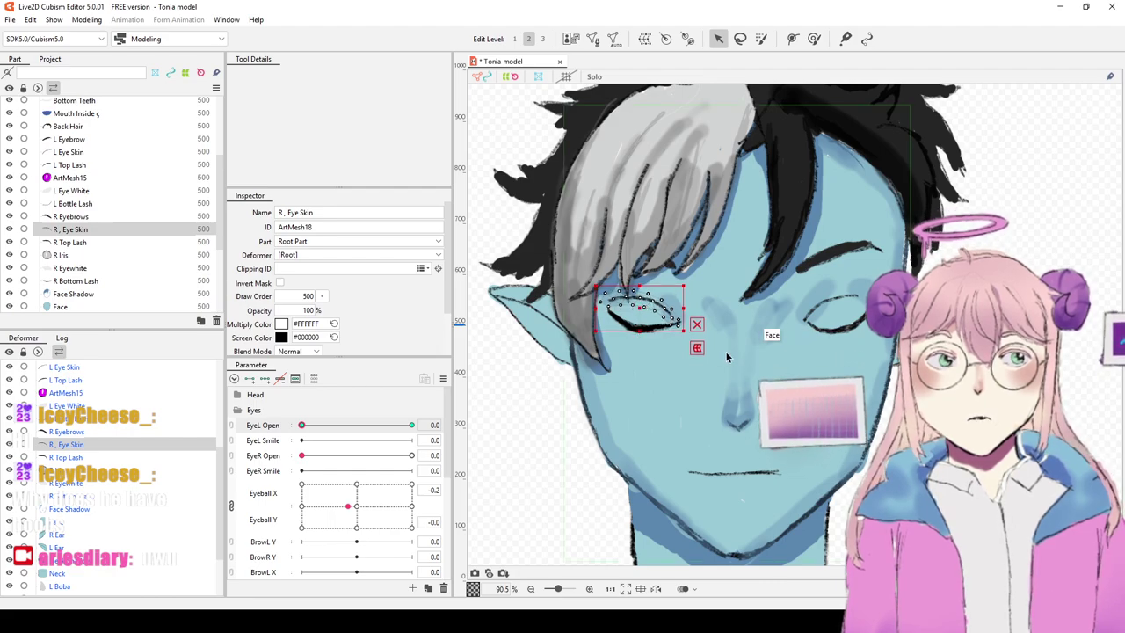
{"action": "scroll", "coordinate": [589, 342], "scroll_direction": "down", "scroll_amount": 2}
{"action": "left_click_drag", "start_coordinate": [591, 340], "coordinate": [616, 306]}
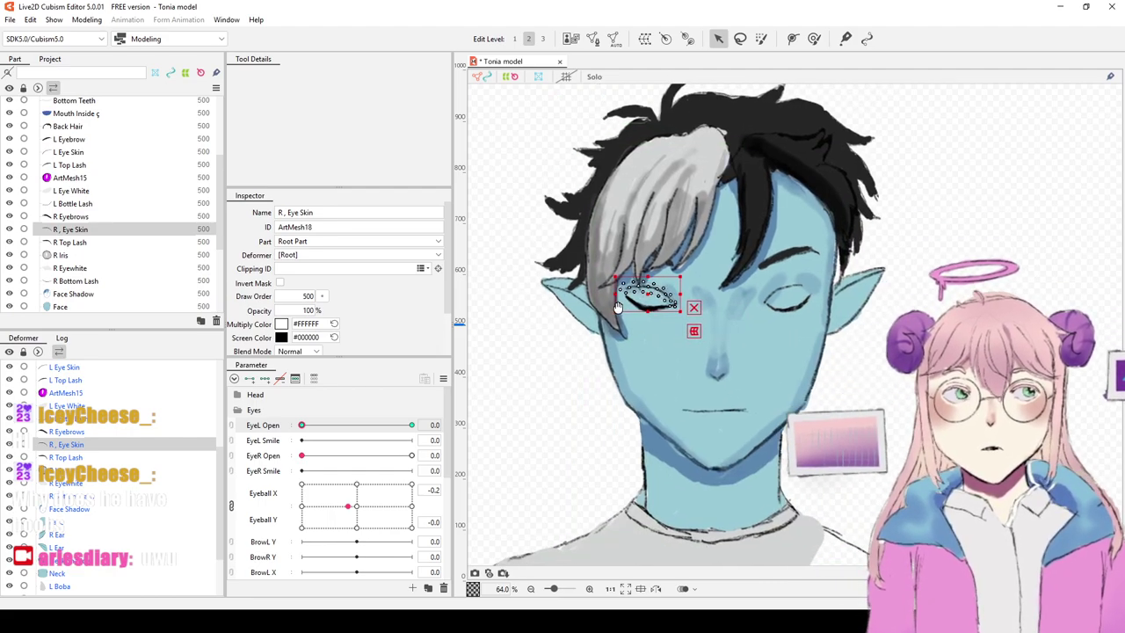
{"action": "left_click_drag", "start_coordinate": [616, 345], "coordinate": [597, 353]}
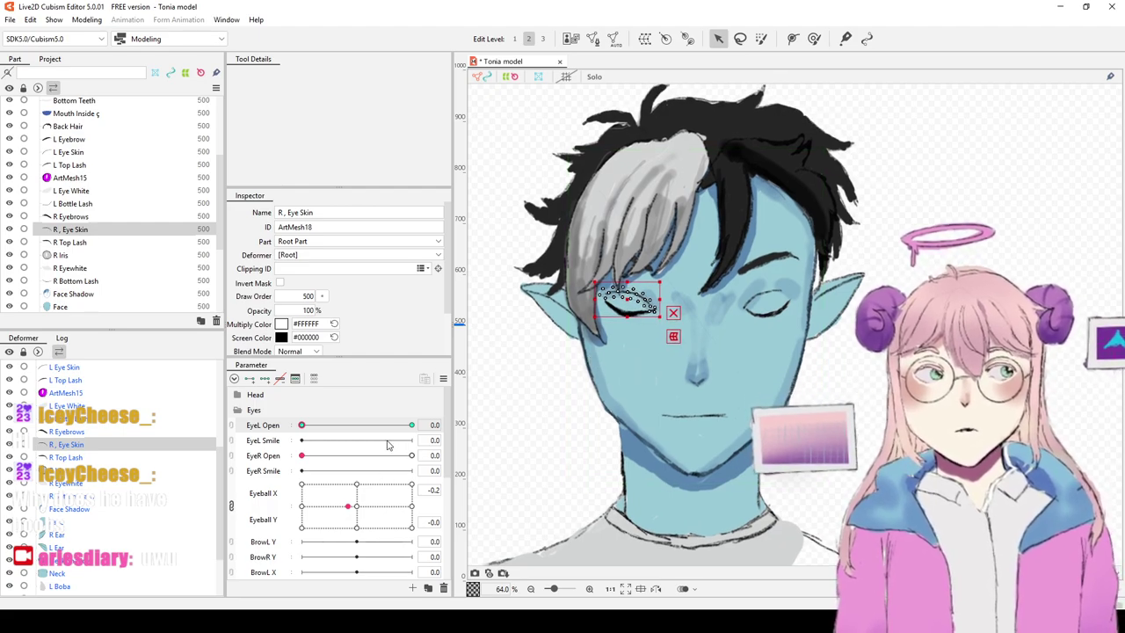
{"action": "left_click_drag", "start_coordinate": [347, 429], "coordinate": [452, 433]}
{"action": "left_click_drag", "start_coordinate": [302, 455], "coordinate": [270, 470]}
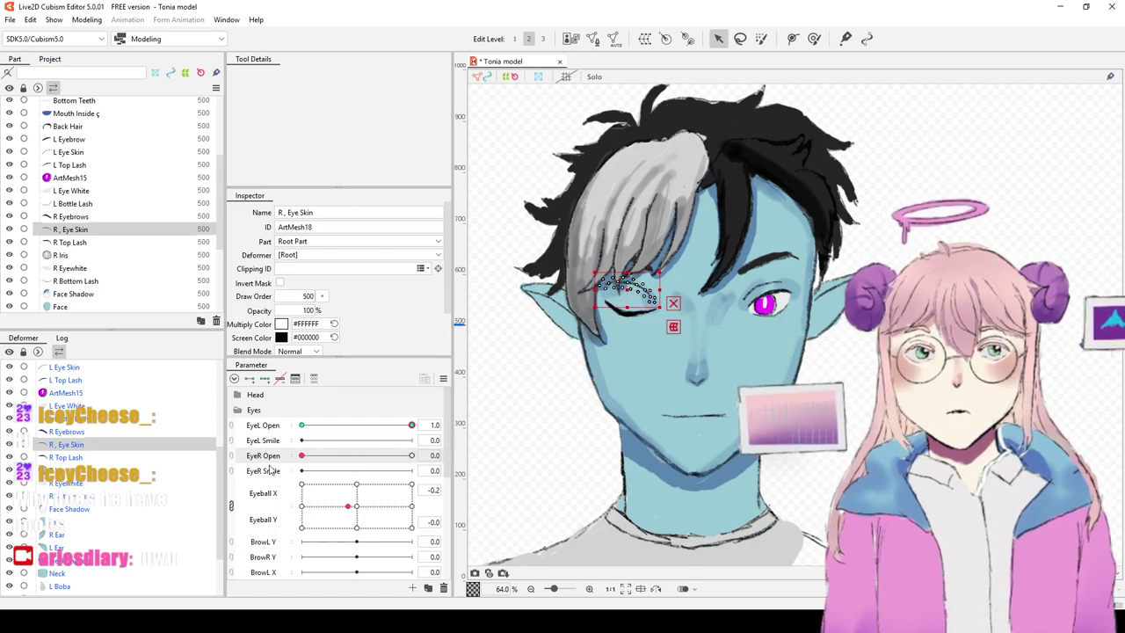
{"action": "left_click", "coordinate": [353, 431]}
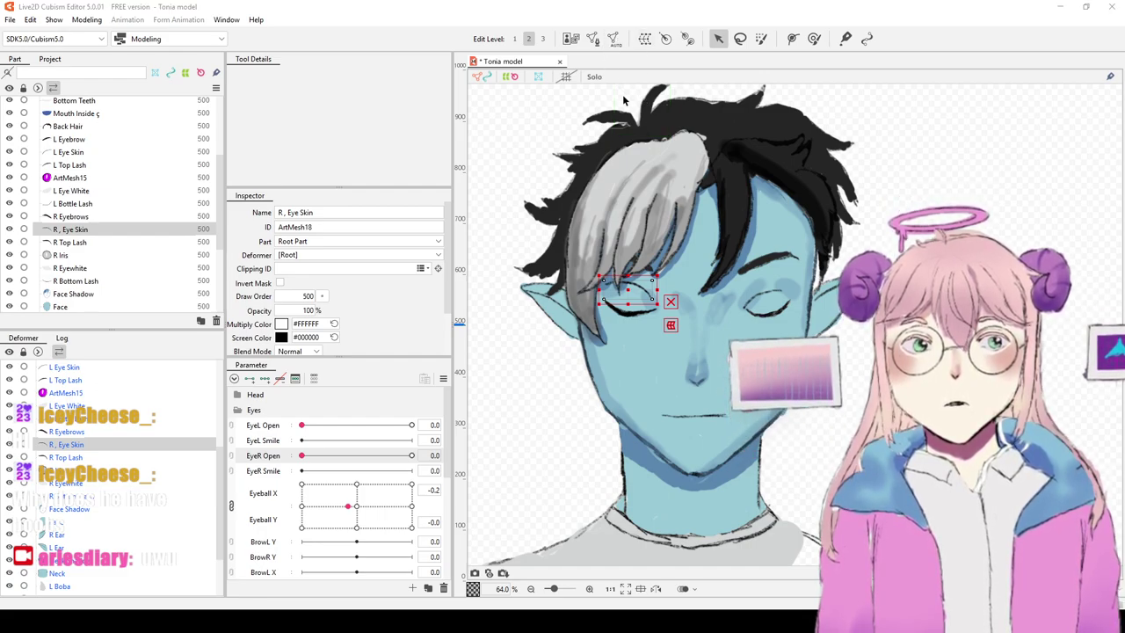
{"action": "key", "text": "ctrl+z"}
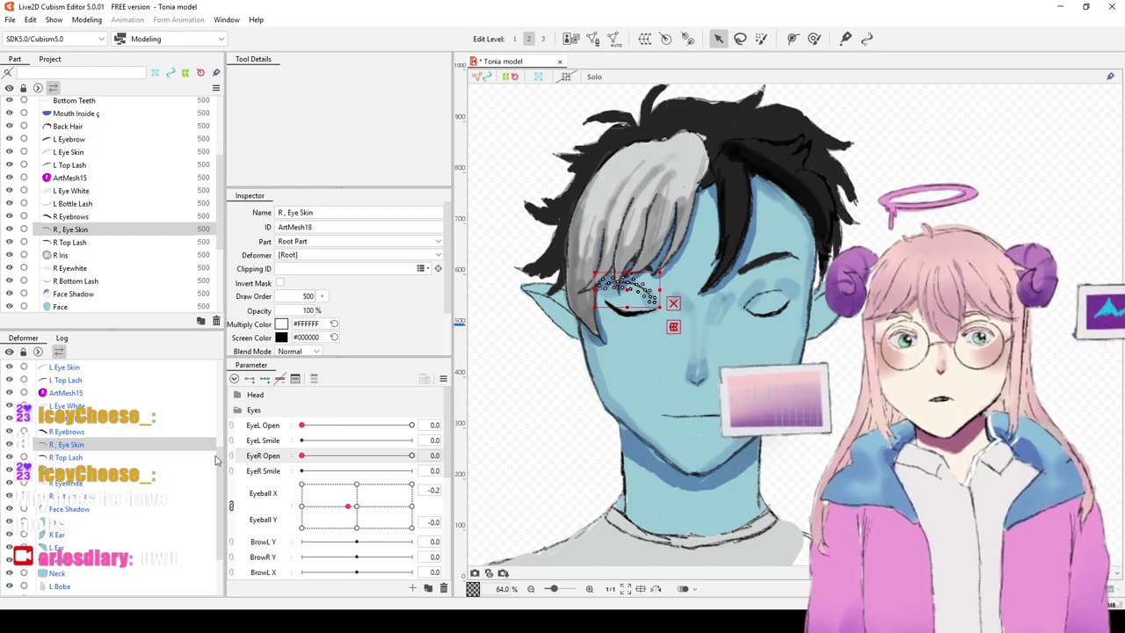
Step: Add two EyeR Open keys to R , Eye Skin, lower it toward the closed lash at 0.0, and reopen both eyes to 1.0
{"action": "left_click", "coordinate": [250, 380]}
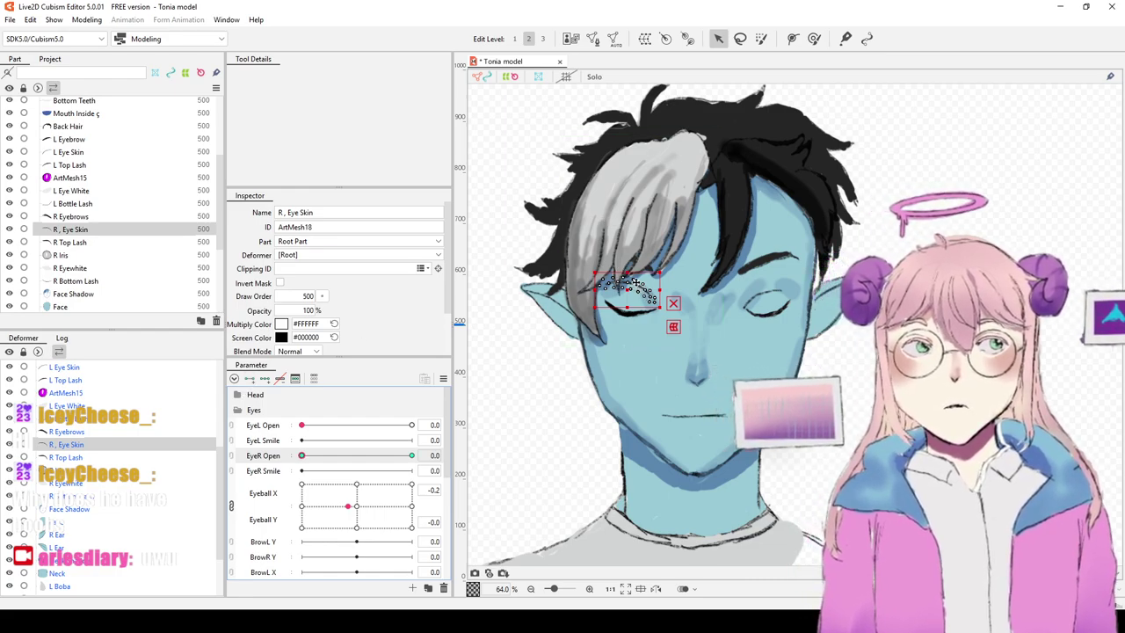
{"action": "left_click_drag", "start_coordinate": [633, 284], "coordinate": [635, 292]}
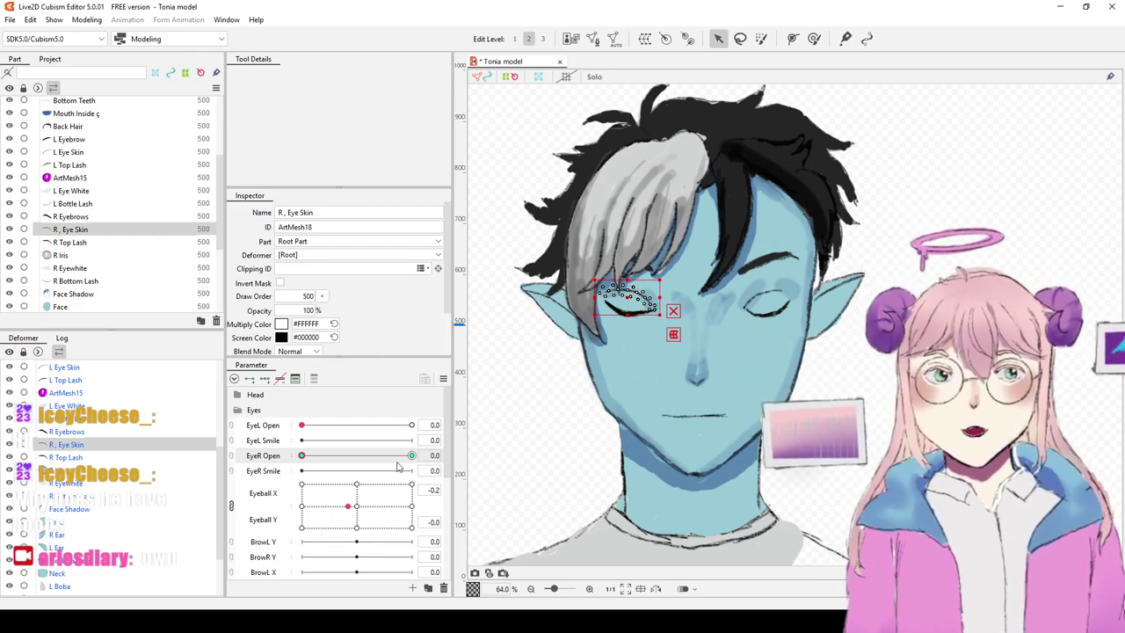
{"action": "left_click_drag", "start_coordinate": [330, 426], "coordinate": [411, 425]}
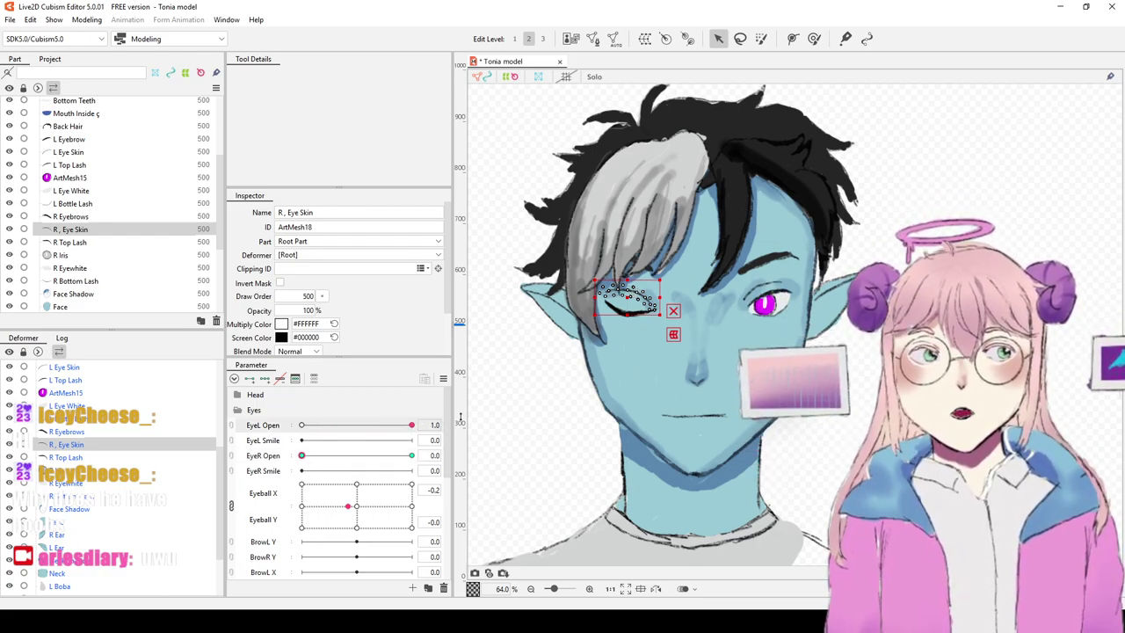
{"action": "left_click", "coordinate": [274, 456]}
{"action": "left_click_drag", "start_coordinate": [301, 456], "coordinate": [411, 456]}
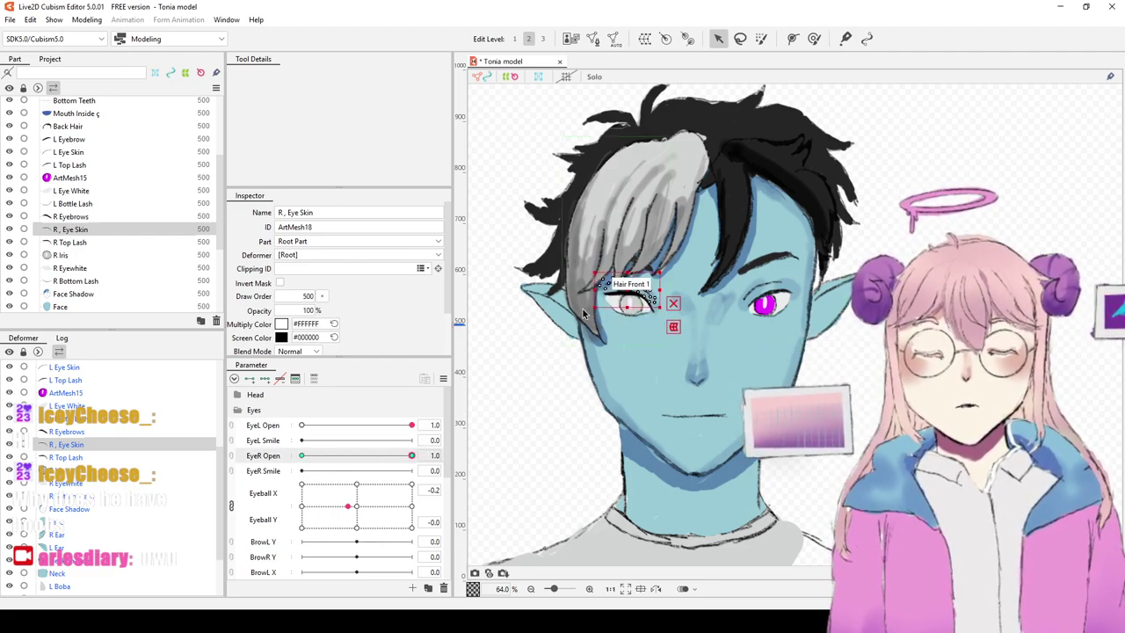
Step: Preview the iris movement together with the EyeR Open blink, ending with EyeR Open at 1.0 and Eyeball X/Y at 0.0
{"action": "scroll", "coordinate": [738, 304], "scroll_direction": "down", "scroll_amount": 1}
{"action": "scroll", "coordinate": [769, 262], "scroll_direction": "up", "scroll_amount": 1}
{"action": "left_click_drag", "start_coordinate": [770, 261], "coordinate": [748, 267]}
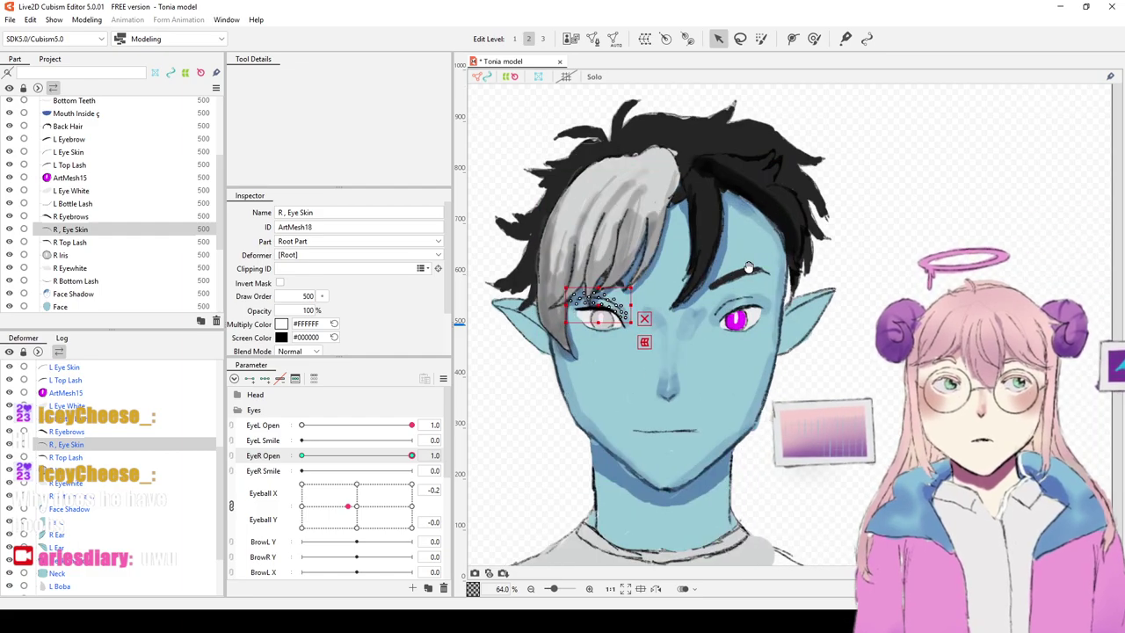
{"action": "scroll", "coordinate": [748, 266], "scroll_direction": "down", "scroll_amount": 5}
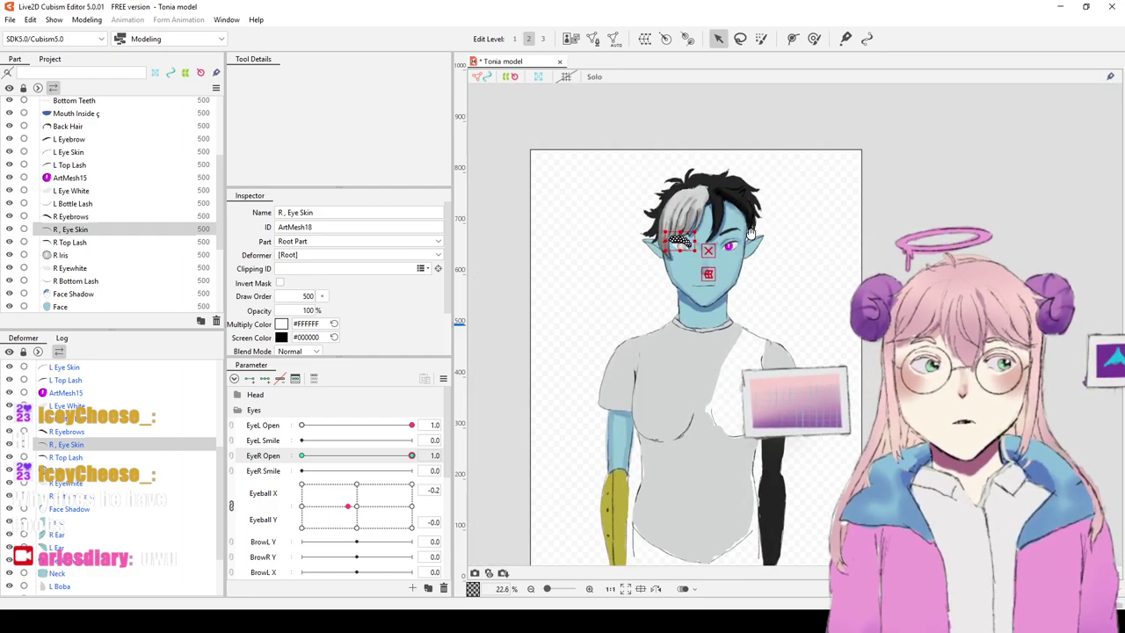
{"action": "scroll", "coordinate": [703, 201], "scroll_direction": "up", "scroll_amount": 5}
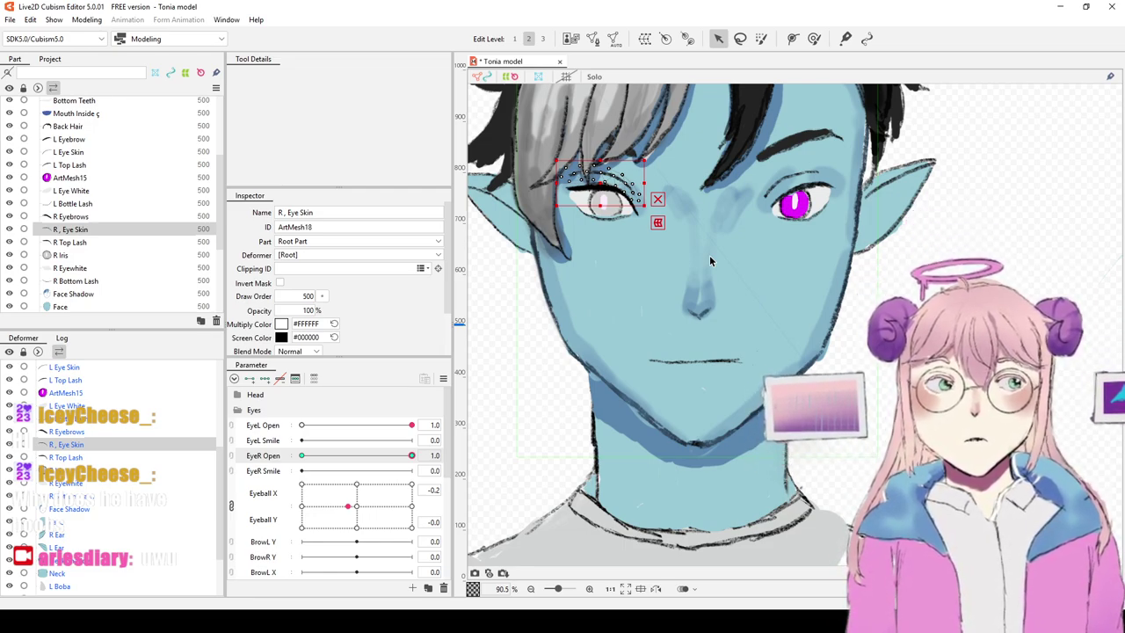
{"action": "left_click_drag", "start_coordinate": [410, 506], "coordinate": [345, 523]}
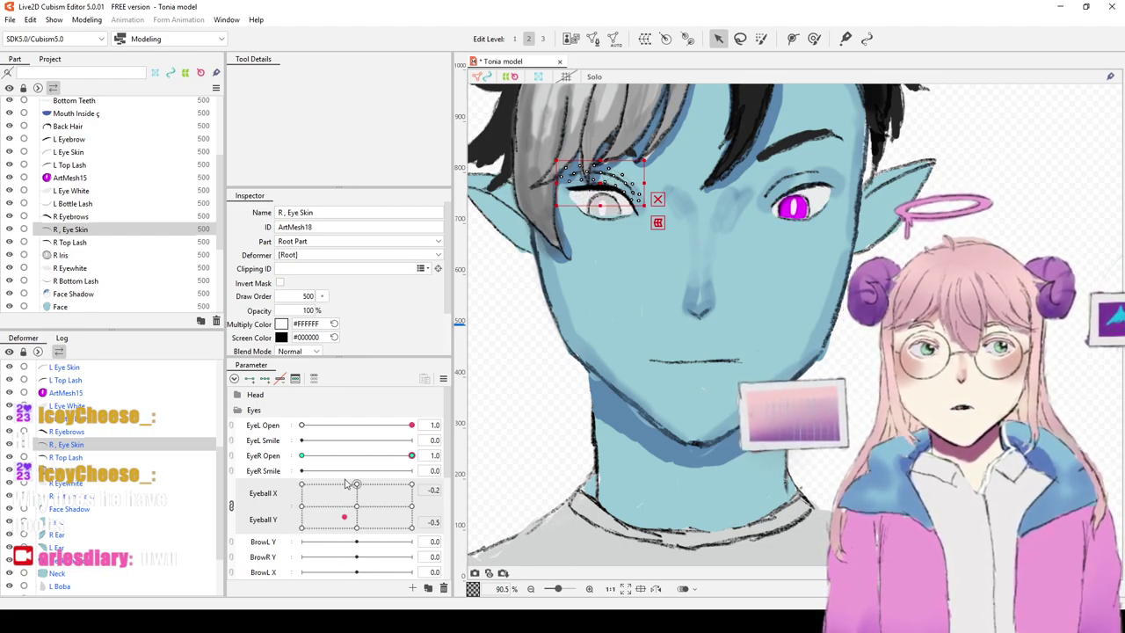
{"action": "left_click_drag", "start_coordinate": [335, 457], "coordinate": [348, 466]}
{"action": "mouse_move", "coordinate": [344, 517]}
{"action": "left_mouse_down"}
{"action": "mouse_move", "coordinate": [391, 490]}
{"action": "mouse_move", "coordinate": [327, 492]}
{"action": "mouse_move", "coordinate": [398, 497]}
{"action": "mouse_move", "coordinate": [286, 508]}
{"action": "mouse_move", "coordinate": [340, 517]}
{"action": "left_mouse_up"}
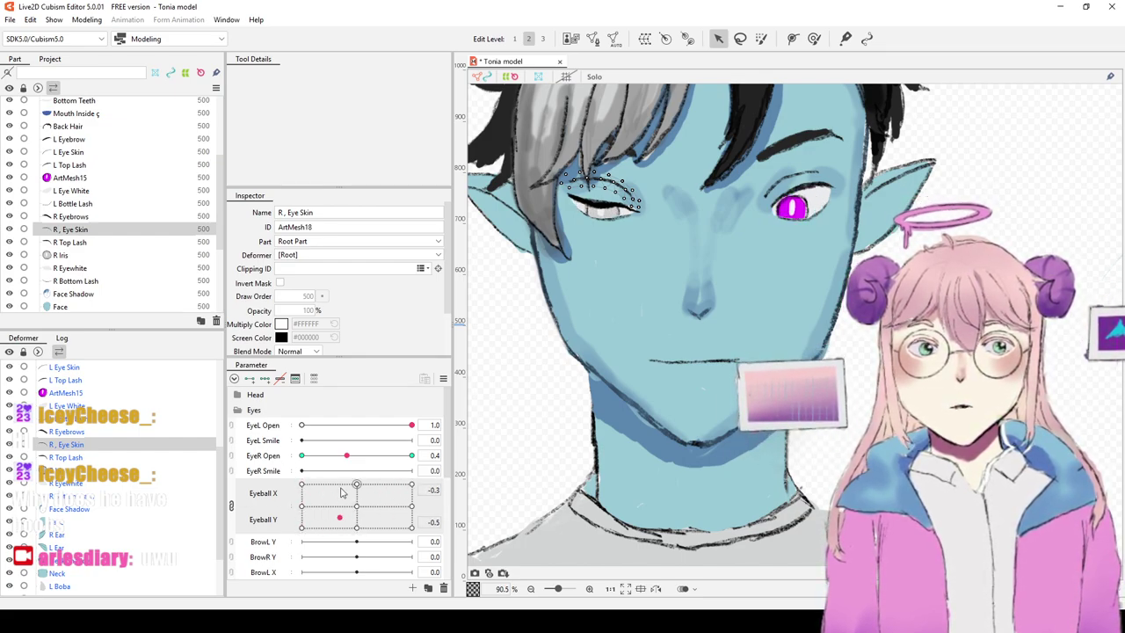
{"action": "mouse_move", "coordinate": [346, 457]}
{"action": "left_mouse_down"}
{"action": "mouse_move", "coordinate": [302, 472]}
{"action": "mouse_move", "coordinate": [350, 473]}
{"action": "left_mouse_up"}
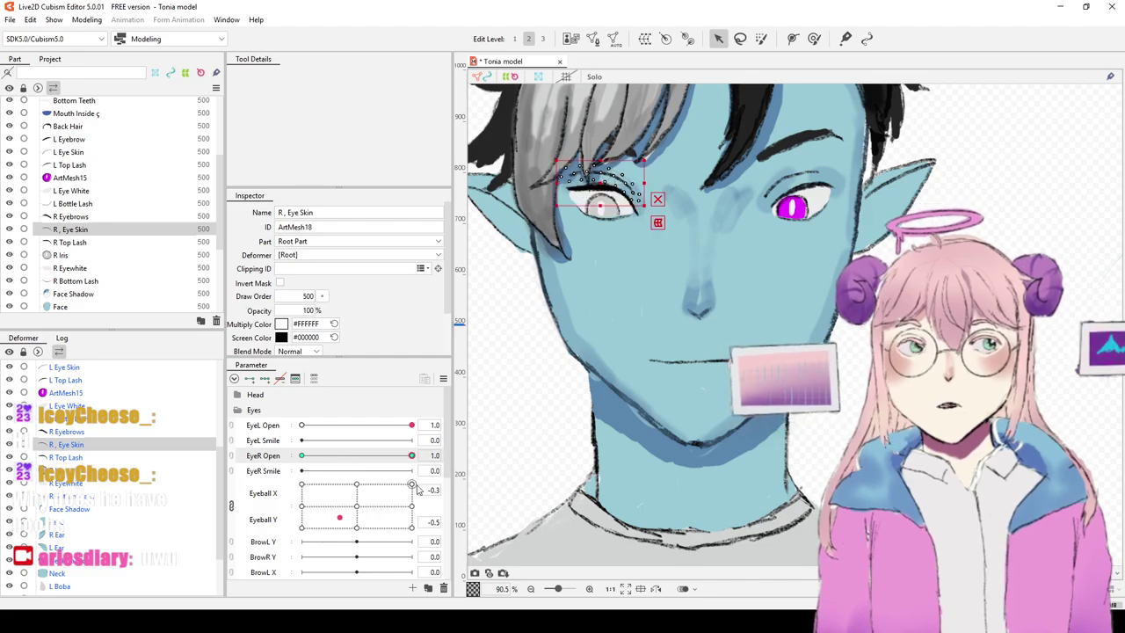
{"action": "left_click", "coordinate": [359, 506]}
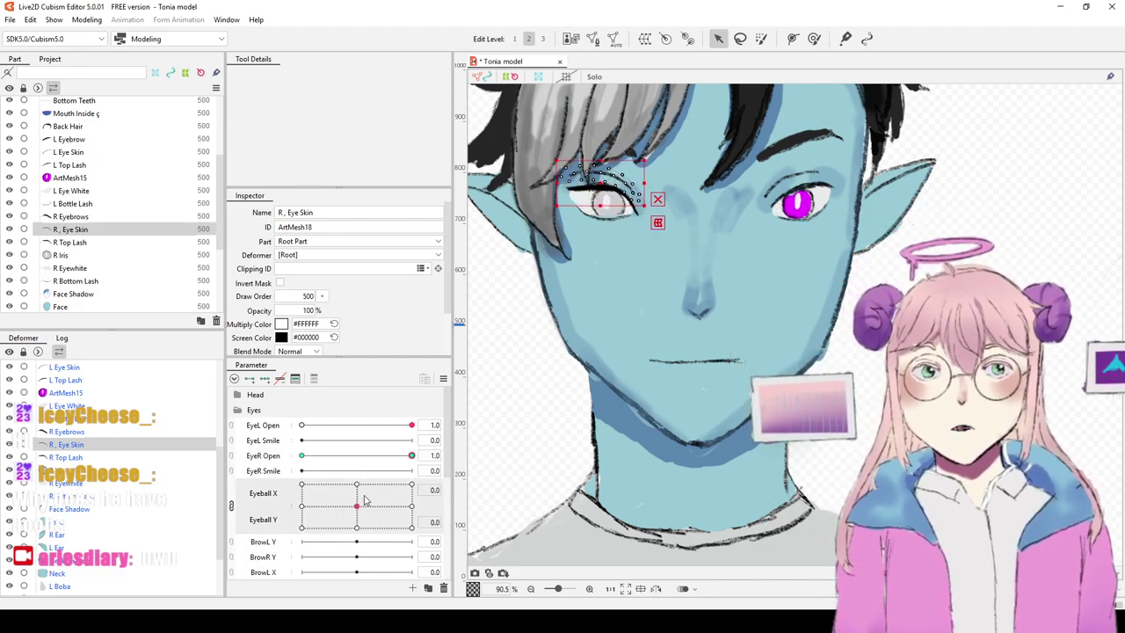
Step: Add three BrowL Y keys to the selected R , Eye Skin and set BrowL Y to 1.0
{"action": "scroll", "coordinate": [338, 475], "scroll_direction": "down", "scroll_amount": 2}
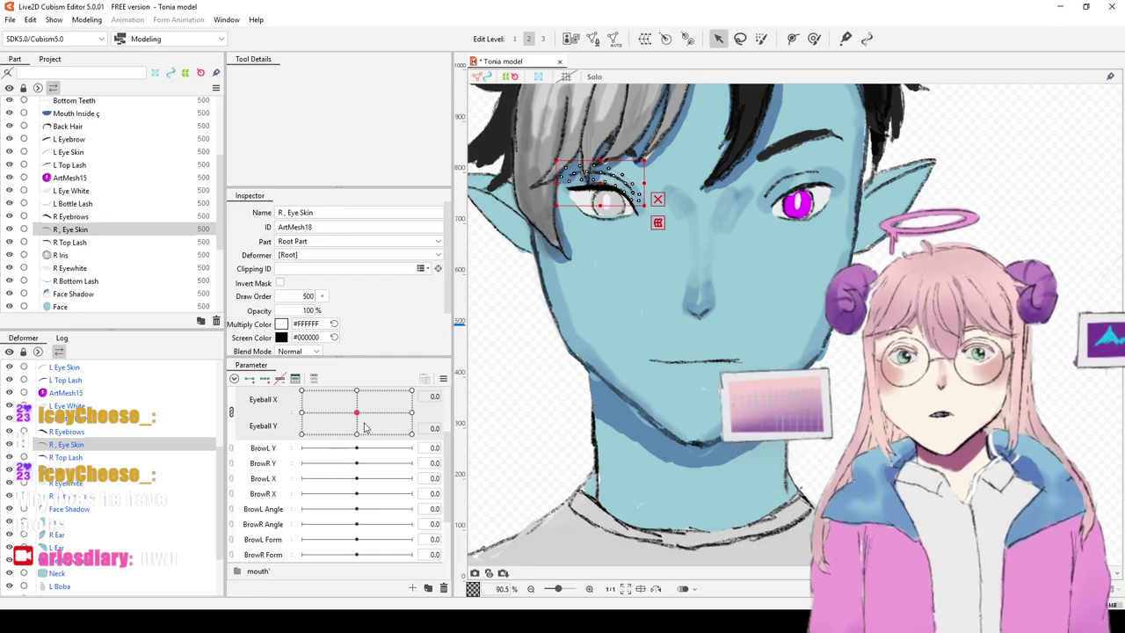
{"action": "left_click", "coordinate": [254, 452]}
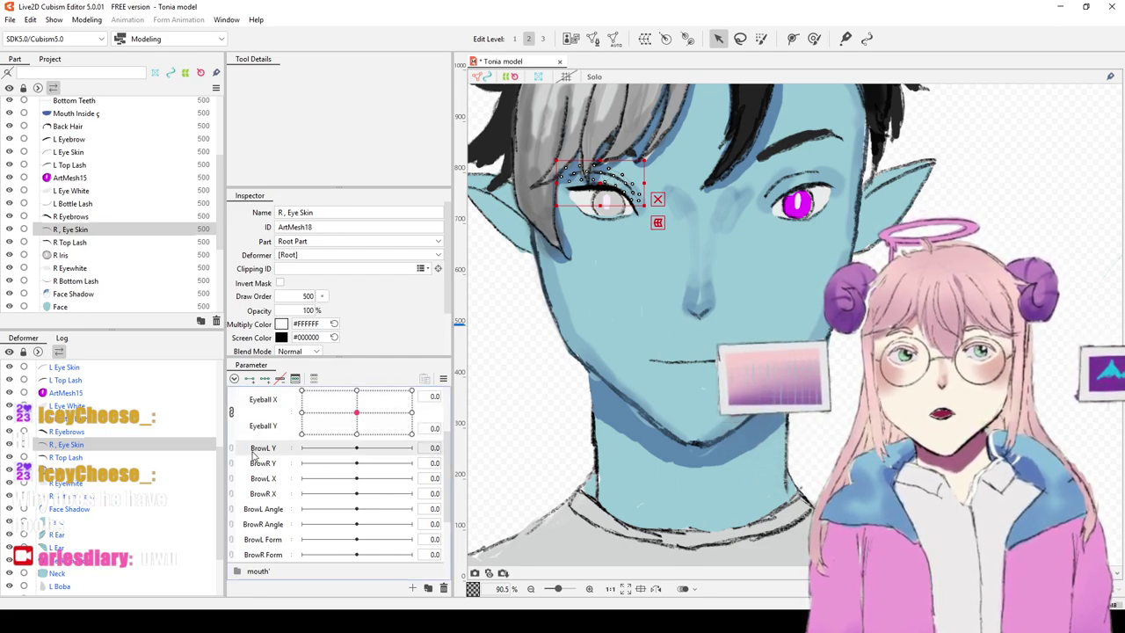
{"action": "left_click", "coordinate": [264, 379]}
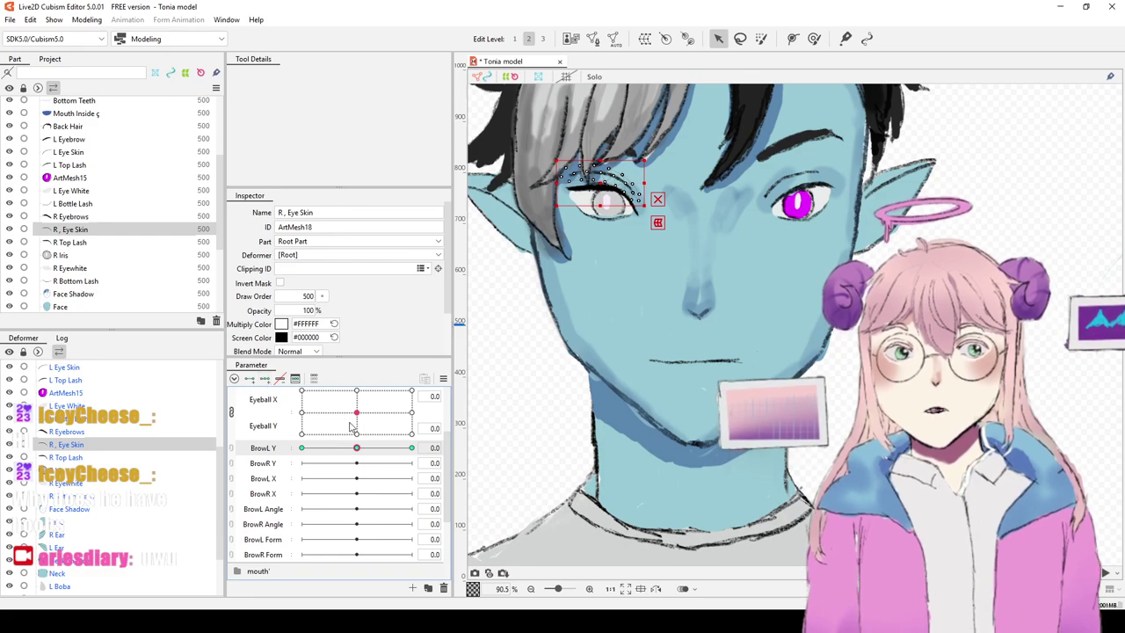
{"action": "left_click_drag", "start_coordinate": [357, 448], "coordinate": [419, 450]}
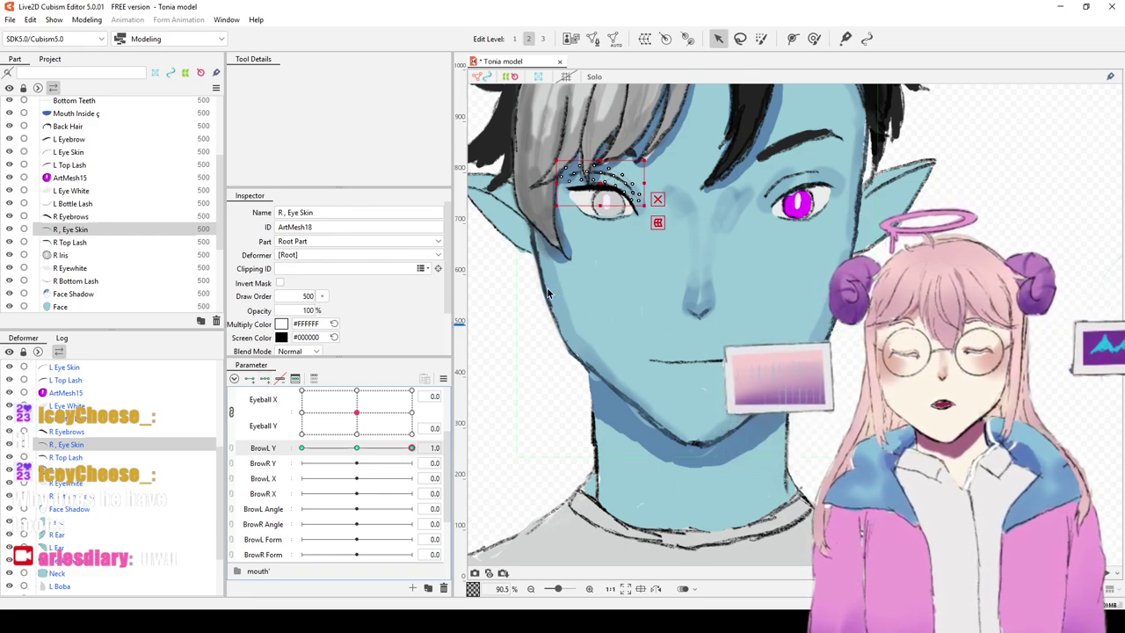
Step: Select L Eyebrow and R Eyebrows together, generate automatic meshes for them and add three BrowL Y keys
{"action": "left_click", "coordinate": [791, 158]}
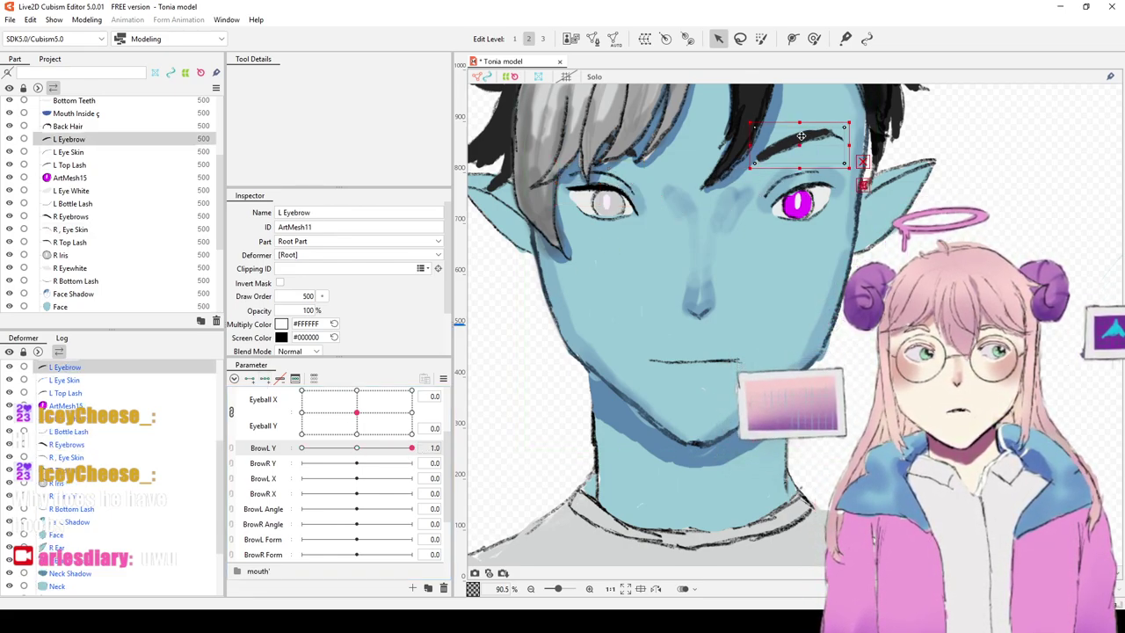
{"action": "left_click", "coordinate": [633, 160], "text": "shift"}
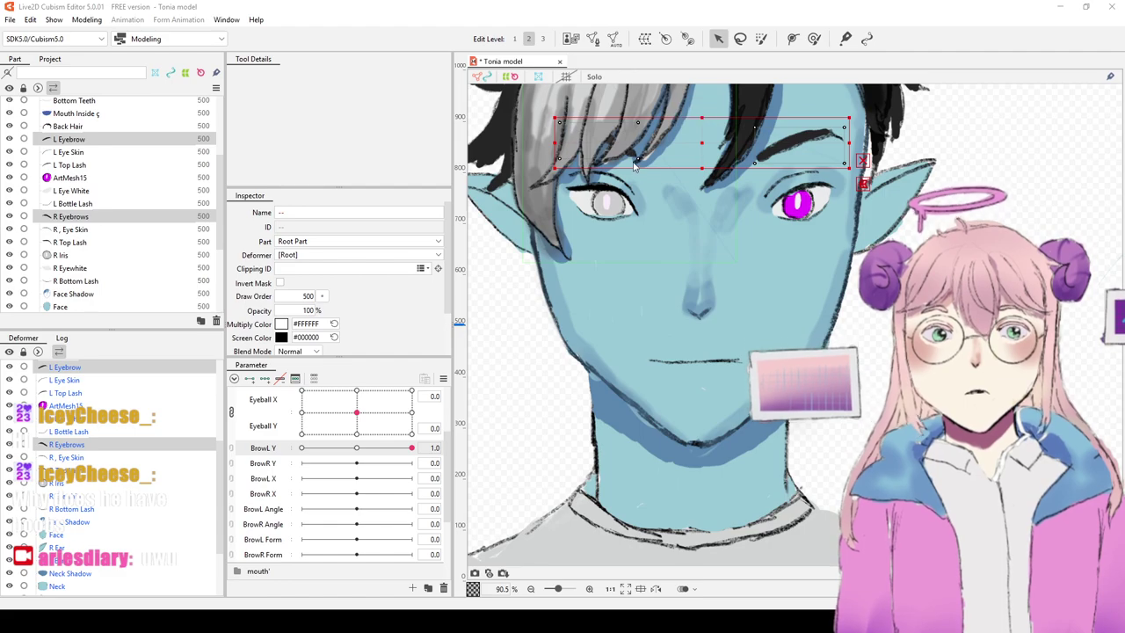
{"action": "left_click", "coordinate": [620, 202]}
{"action": "left_click", "coordinate": [669, 158]}
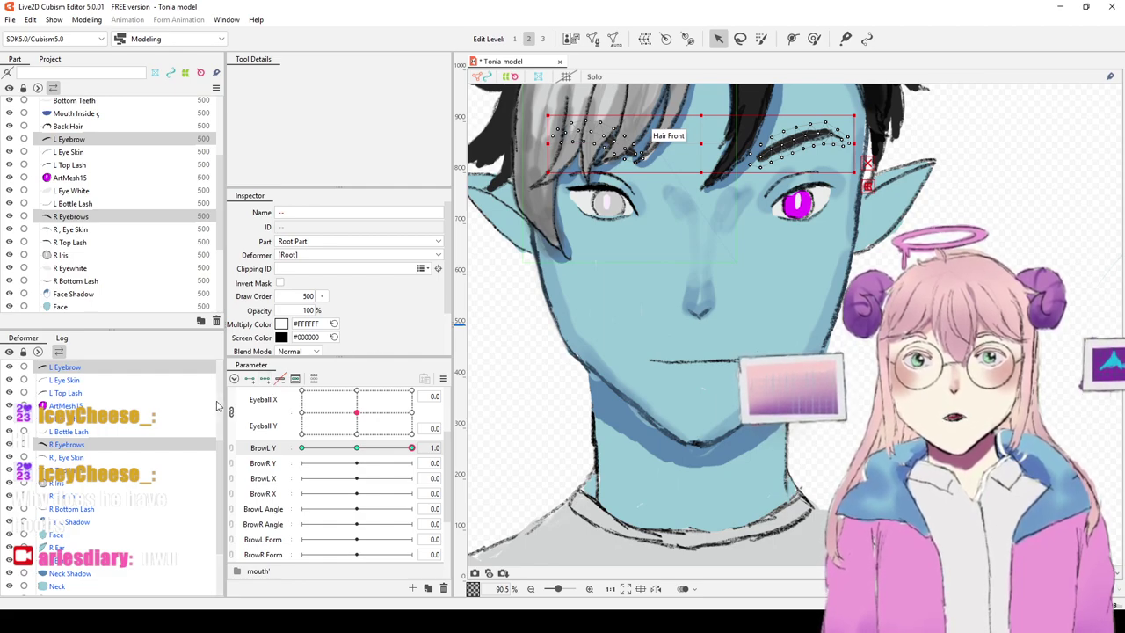
Step: Raise both eyebrows at BrowL Y 1.0, lower them toward the eyes at -1.0, and return BrowL Y to 0.0
{"action": "left_click_drag", "start_coordinate": [682, 194], "coordinate": [689, 285]}
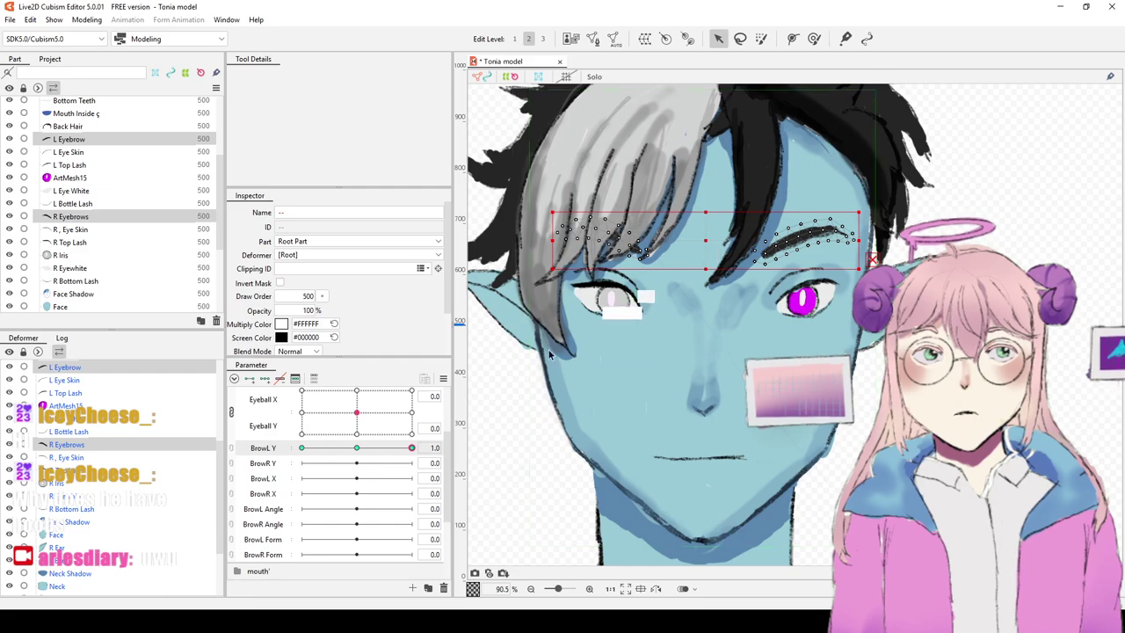
{"action": "left_click_drag", "start_coordinate": [709, 240], "coordinate": [713, 221]}
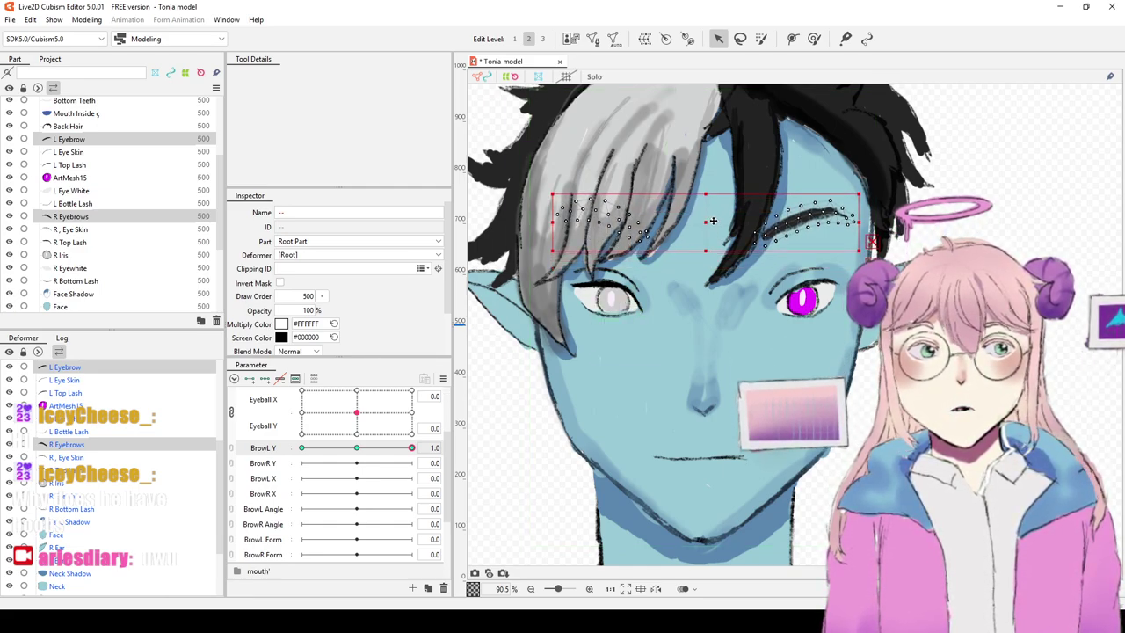
{"action": "left_click_drag", "start_coordinate": [409, 450], "coordinate": [302, 455]}
{"action": "left_click_drag", "start_coordinate": [699, 240], "coordinate": [708, 261]}
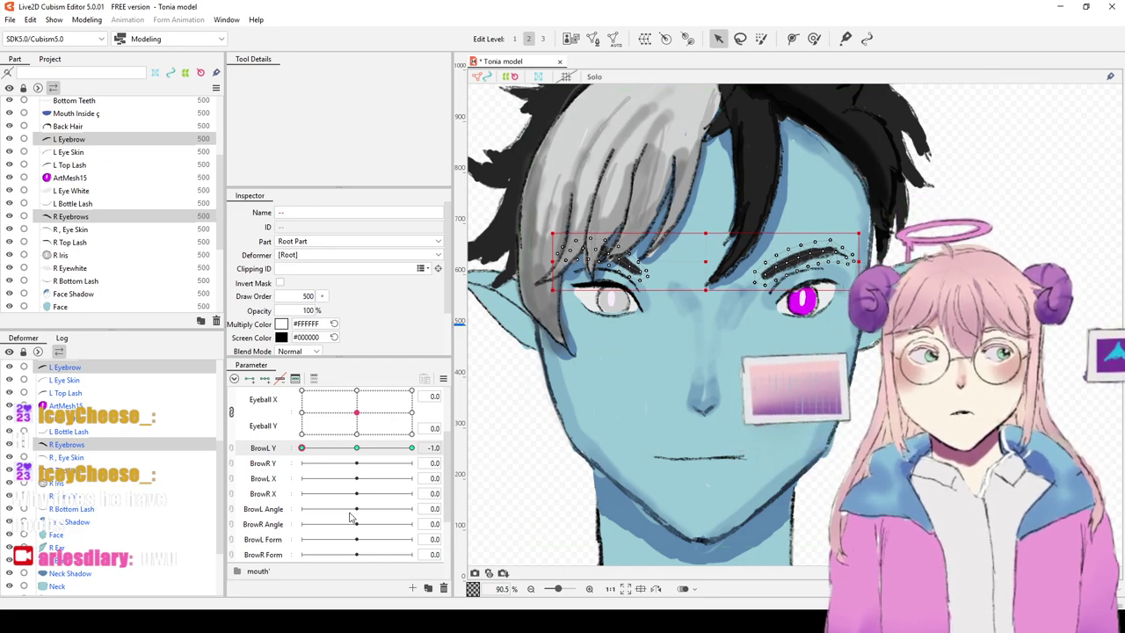
{"action": "mouse_move", "coordinate": [356, 448]}
{"action": "left_mouse_down"}
{"action": "mouse_move", "coordinate": [424, 447]}
{"action": "mouse_move", "coordinate": [309, 459]}
{"action": "mouse_move", "coordinate": [346, 479]}
{"action": "mouse_move", "coordinate": [422, 446]}
{"action": "mouse_move", "coordinate": [395, 427]}
{"action": "mouse_move", "coordinate": [358, 455]}
{"action": "left_mouse_up"}
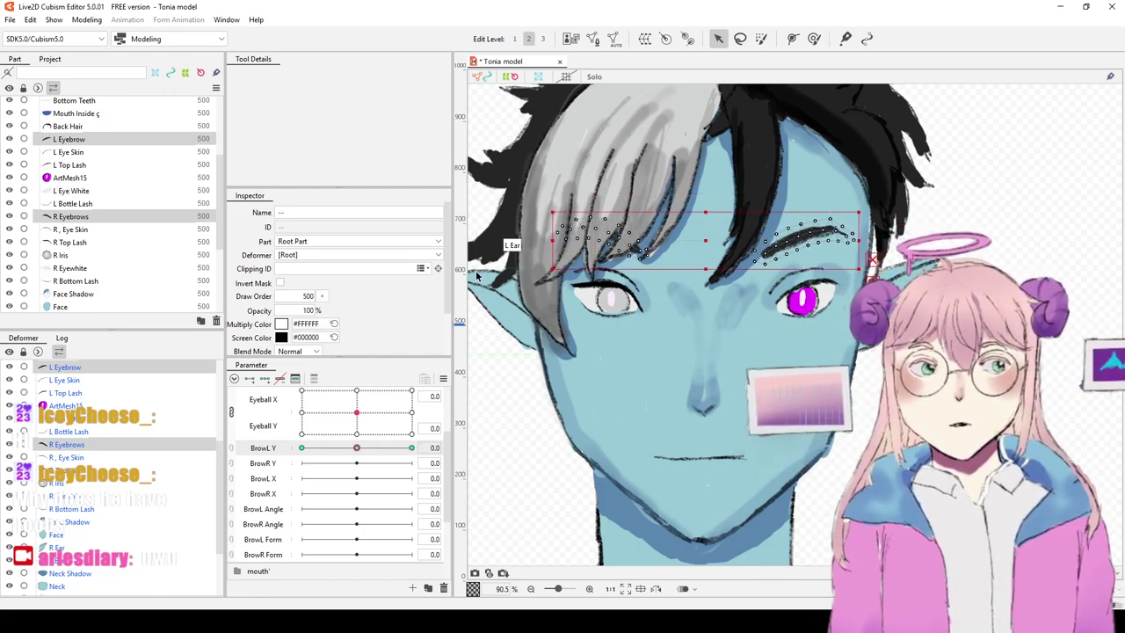
Step: Examine the right-eye, face, neck and body parts in the part list to check which artwork each one holds
{"action": "scroll", "coordinate": [634, 314], "scroll_direction": "down", "scroll_amount": 3}
{"action": "left_click_drag", "start_coordinate": [700, 326], "coordinate": [629, 310]}
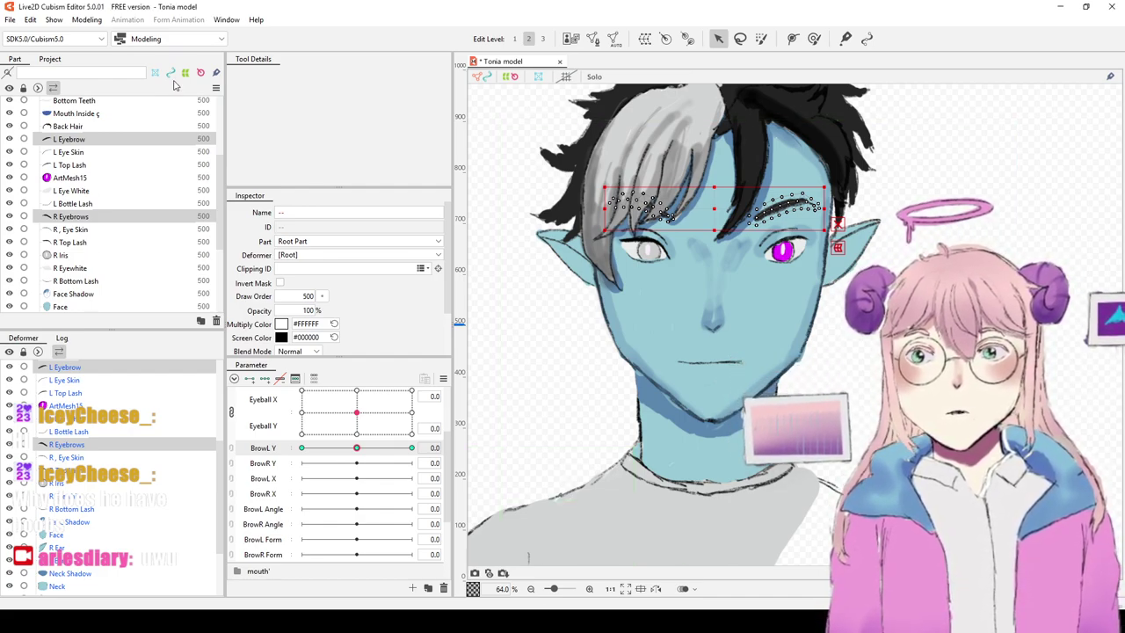
{"action": "scroll", "coordinate": [89, 158], "scroll_direction": "down", "scroll_amount": 3}
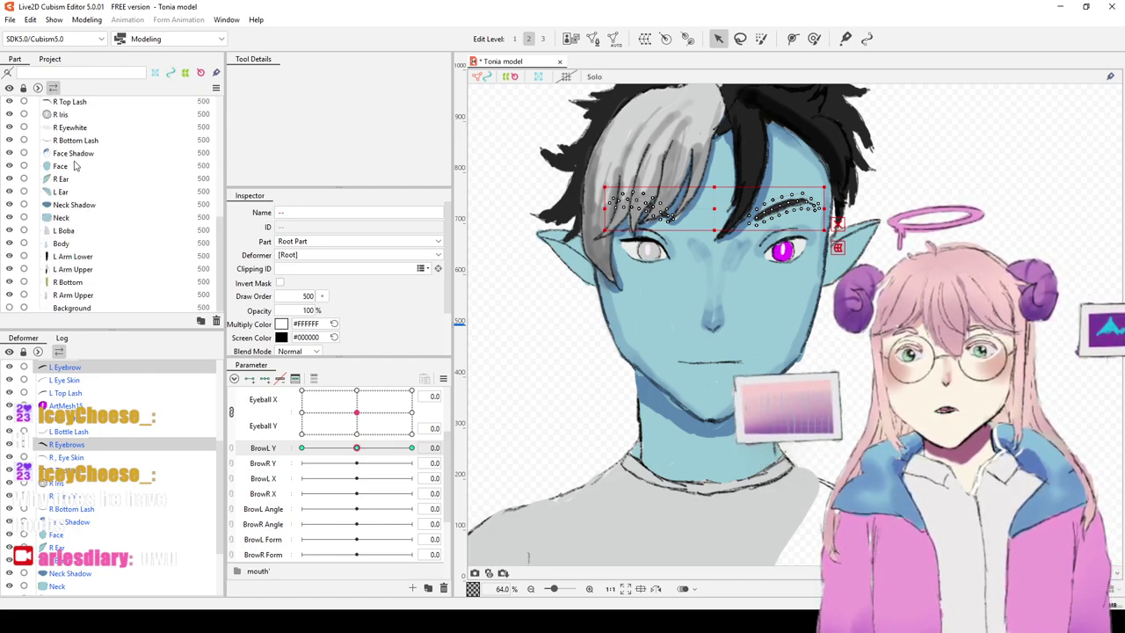
{"action": "left_click", "coordinate": [75, 142]}
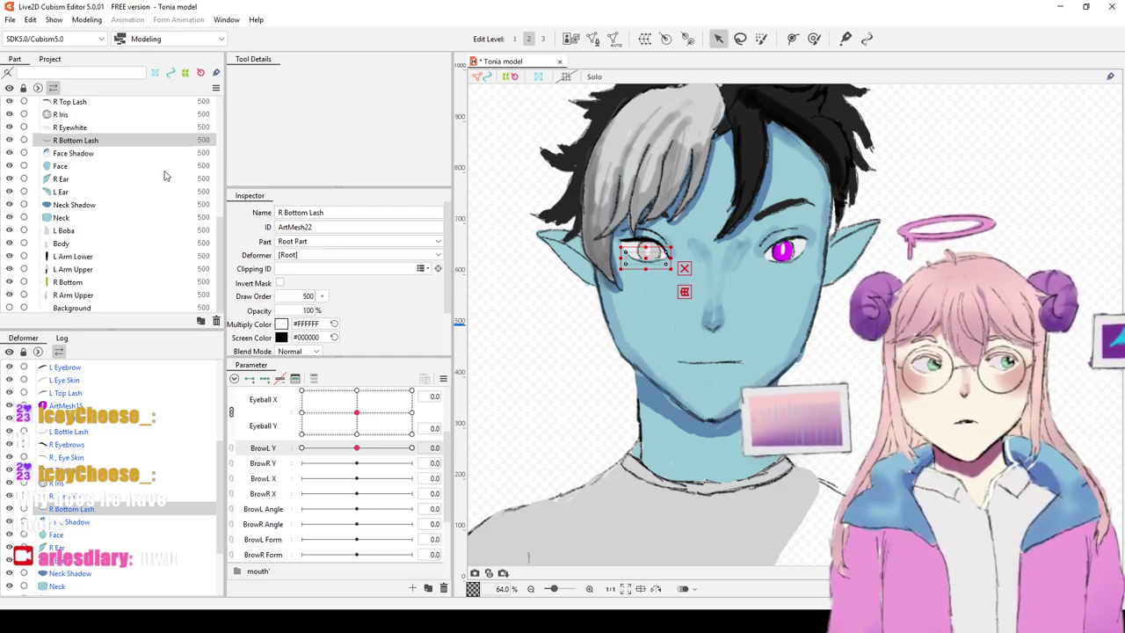
{"action": "left_click", "coordinate": [73, 153]}
{"action": "left_click", "coordinate": [101, 139]}
{"action": "left_click", "coordinate": [104, 165]}
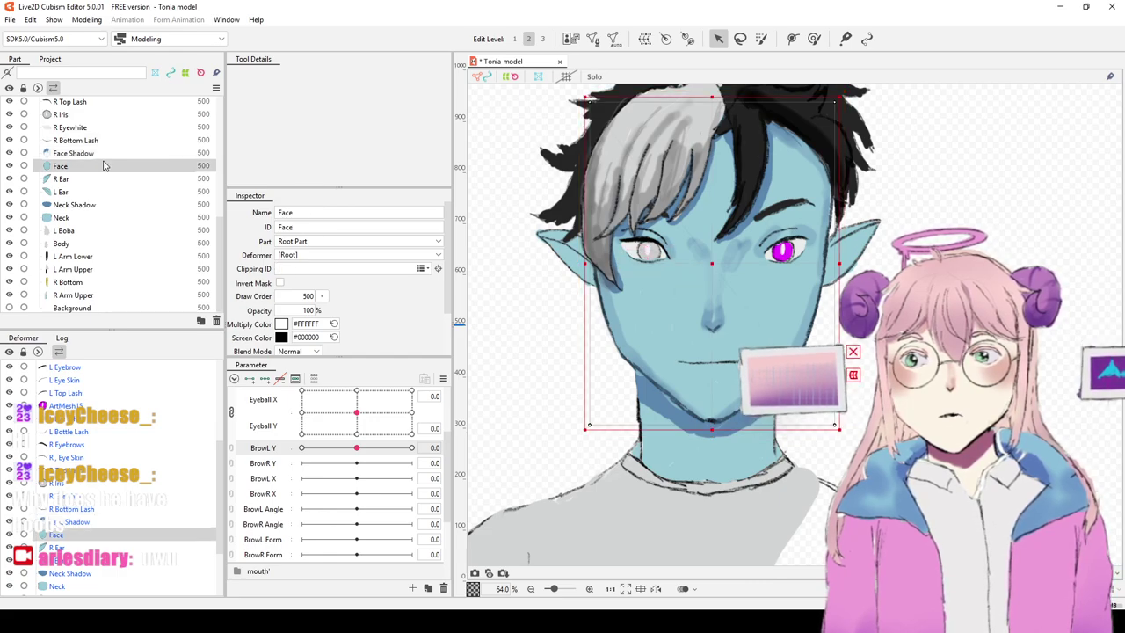
{"action": "left_click", "coordinate": [94, 191]}
{"action": "left_click", "coordinate": [88, 204]}
{"action": "left_click", "coordinate": [87, 217]}
{"action": "left_click", "coordinate": [85, 243]}
{"action": "left_click", "coordinate": [88, 242]}
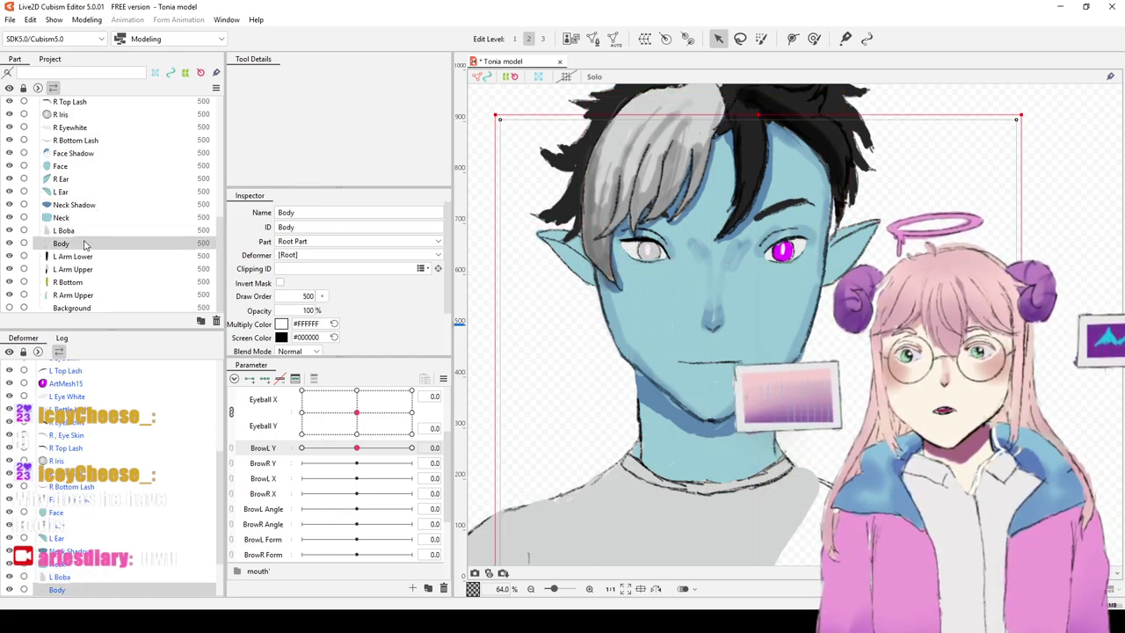
{"action": "scroll", "coordinate": [88, 193], "scroll_direction": "up", "scroll_amount": 2}
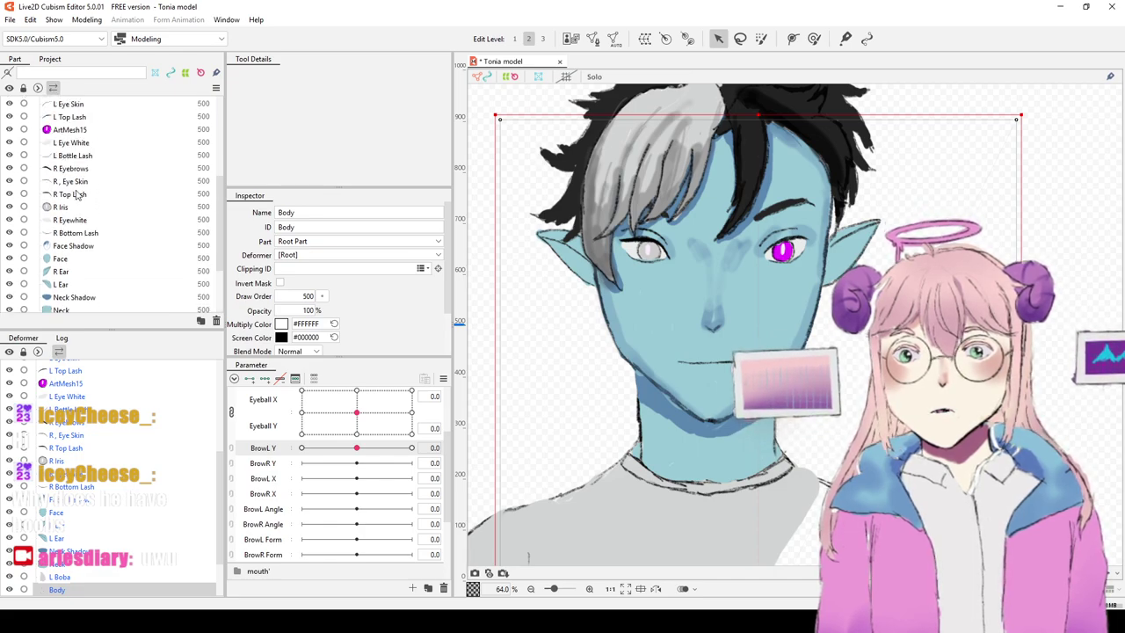
{"action": "left_click", "coordinate": [92, 221]}
{"action": "left_click", "coordinate": [98, 233]}
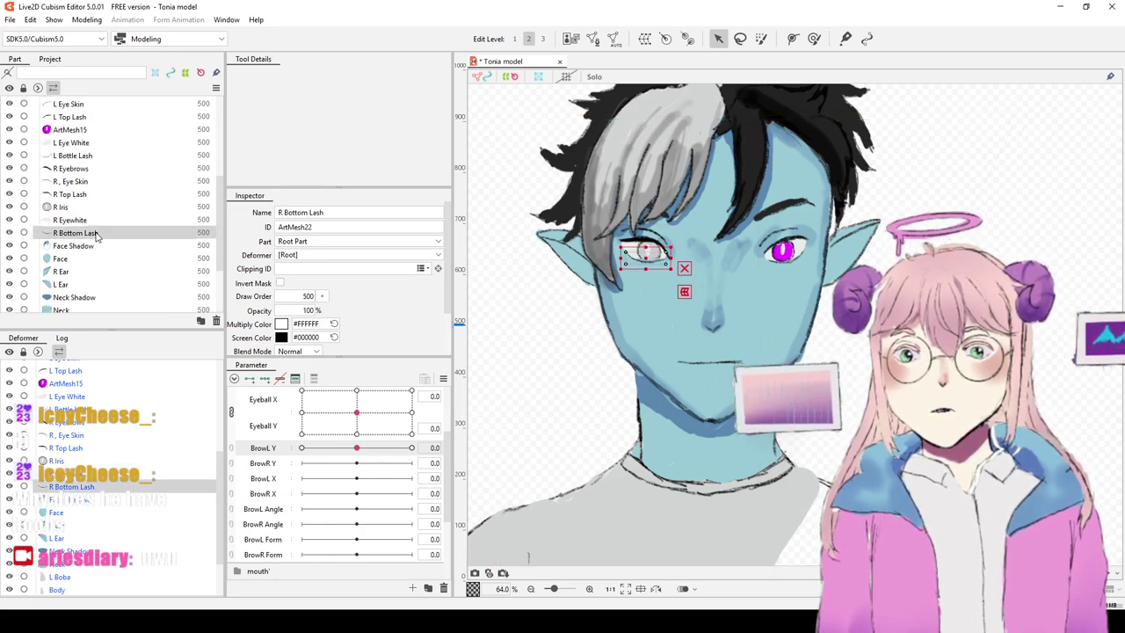
{"action": "left_click", "coordinate": [85, 226]}
{"action": "scroll", "coordinate": [100, 255], "scroll_direction": "up", "scroll_amount": 2}
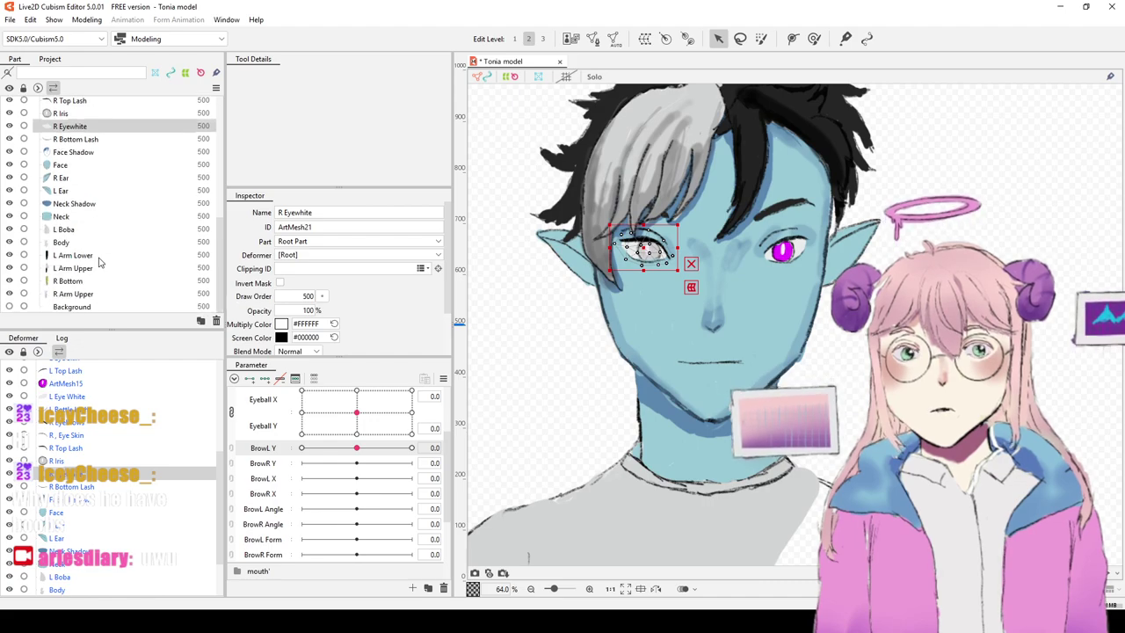
{"action": "scroll", "coordinate": [100, 236], "scroll_direction": "up", "scroll_amount": 2}
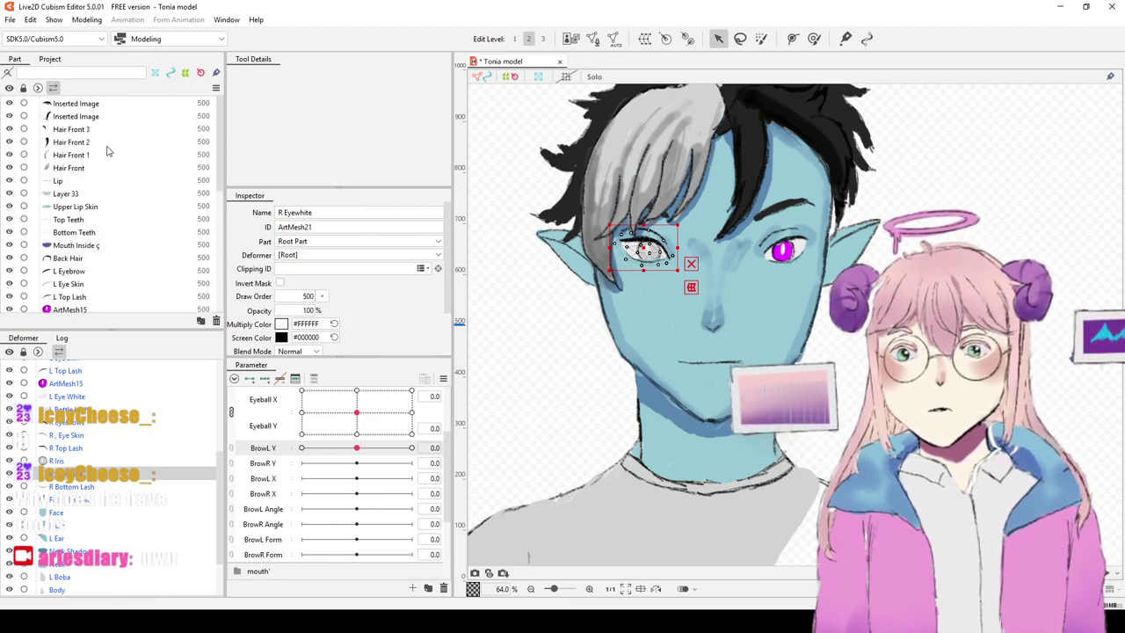
Step: Duplicate the Lip art mesh and rename the copy as upper
{"action": "left_click", "coordinate": [64, 183]}
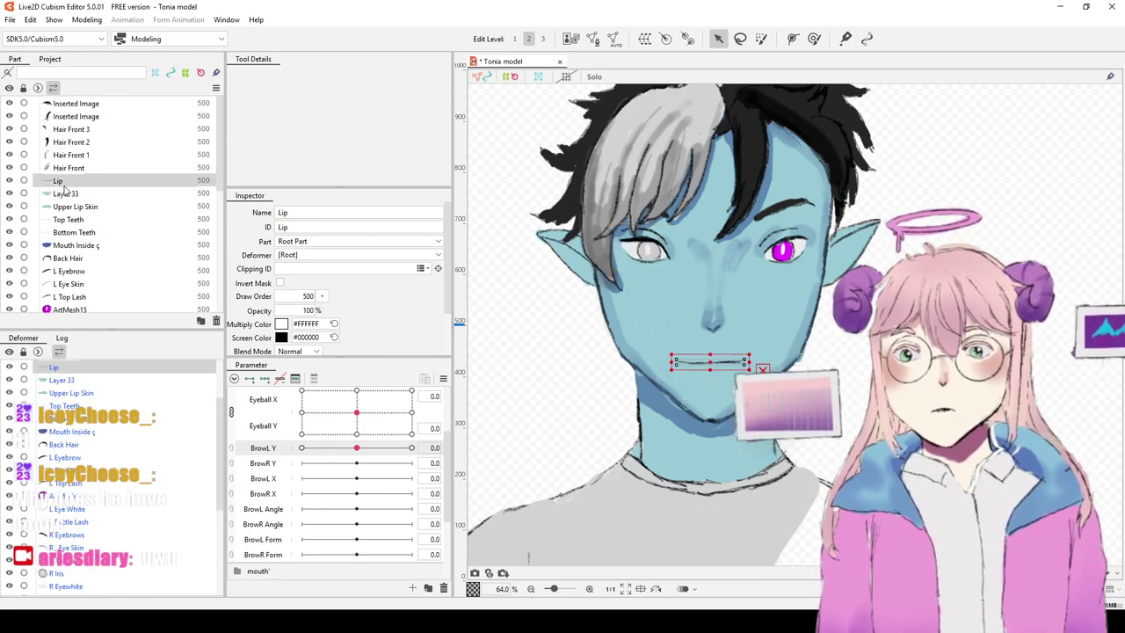
{"action": "key", "text": "ctrl+d"}
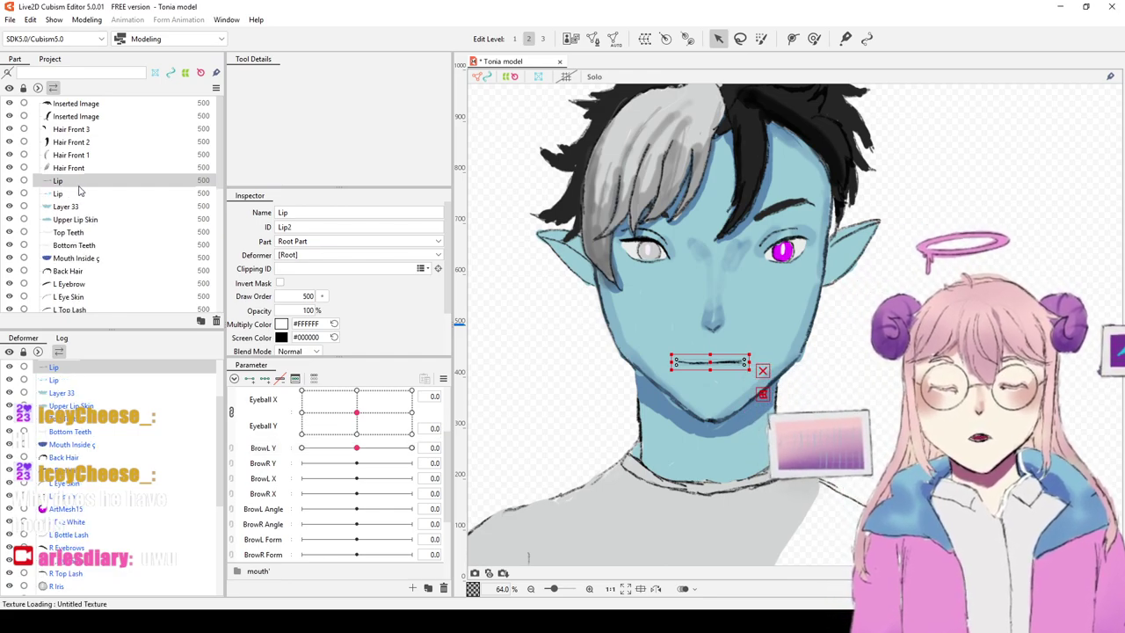
{"action": "left_click", "coordinate": [106, 194]}
{"action": "left_click", "coordinate": [102, 183]}
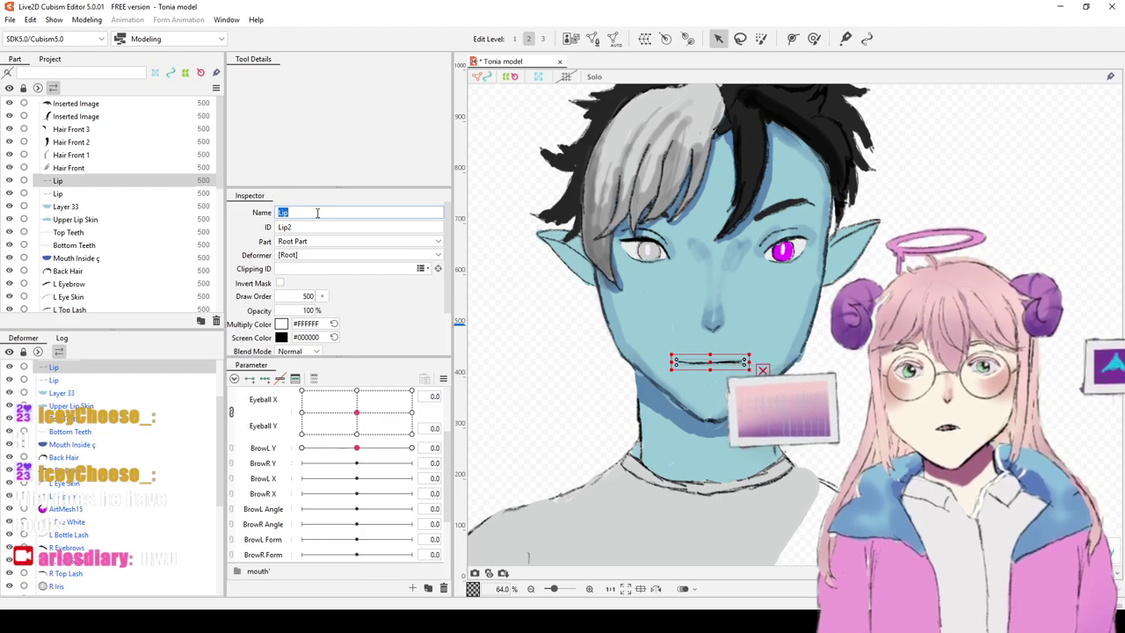
{"action": "key", "text": "BackSpace"}
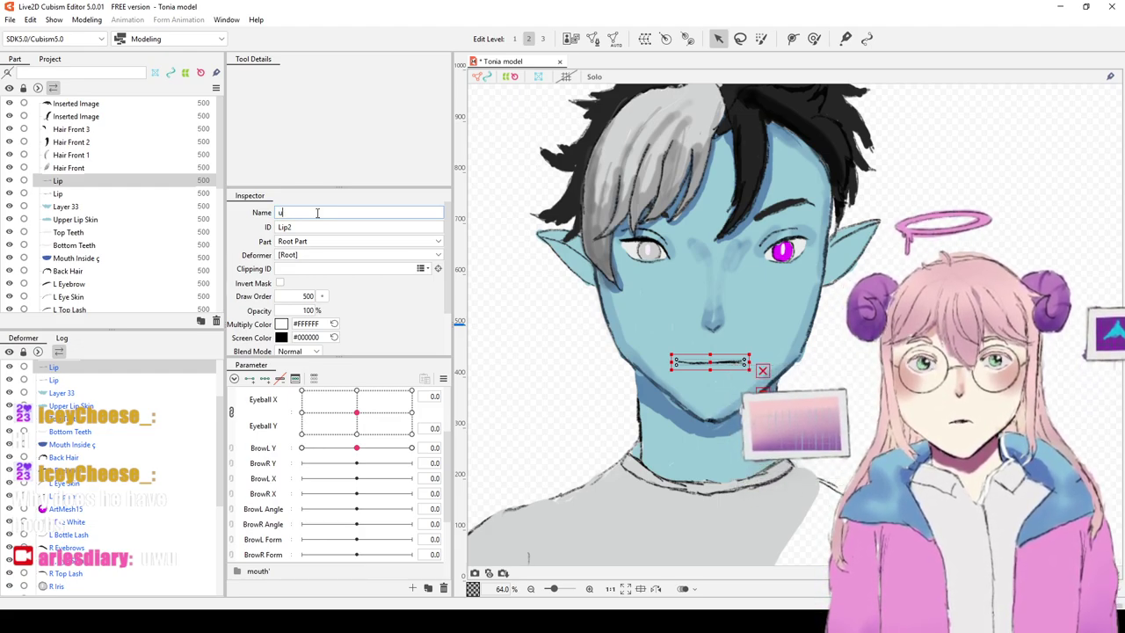
{"action": "key", "text": "Return"}
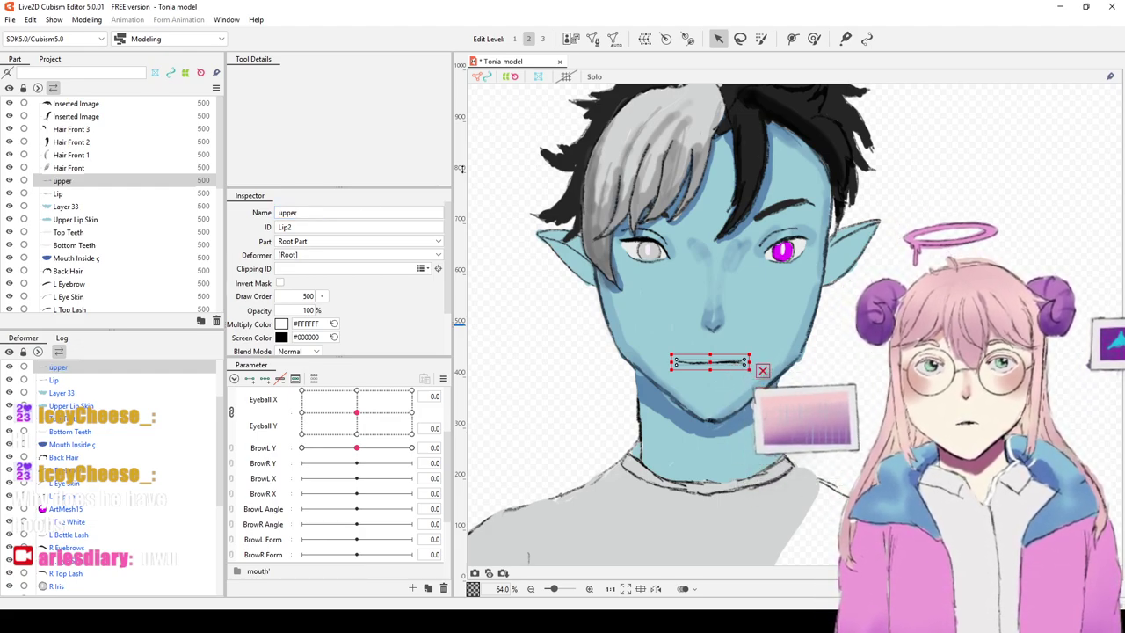
Step: Generate an automatic mesh for upper, open it for mesh editing and erase all of its vertices
{"action": "left_click", "coordinate": [614, 38]}
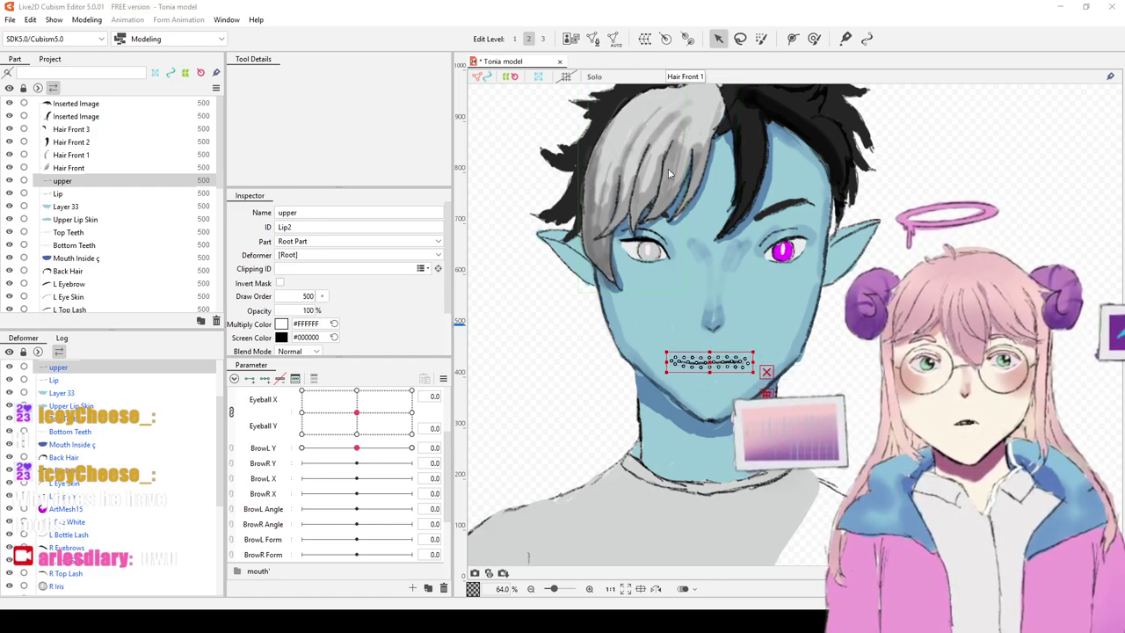
{"action": "double_click", "coordinate": [730, 361]}
{"action": "scroll", "coordinate": [755, 327], "scroll_direction": "up", "scroll_amount": 6}
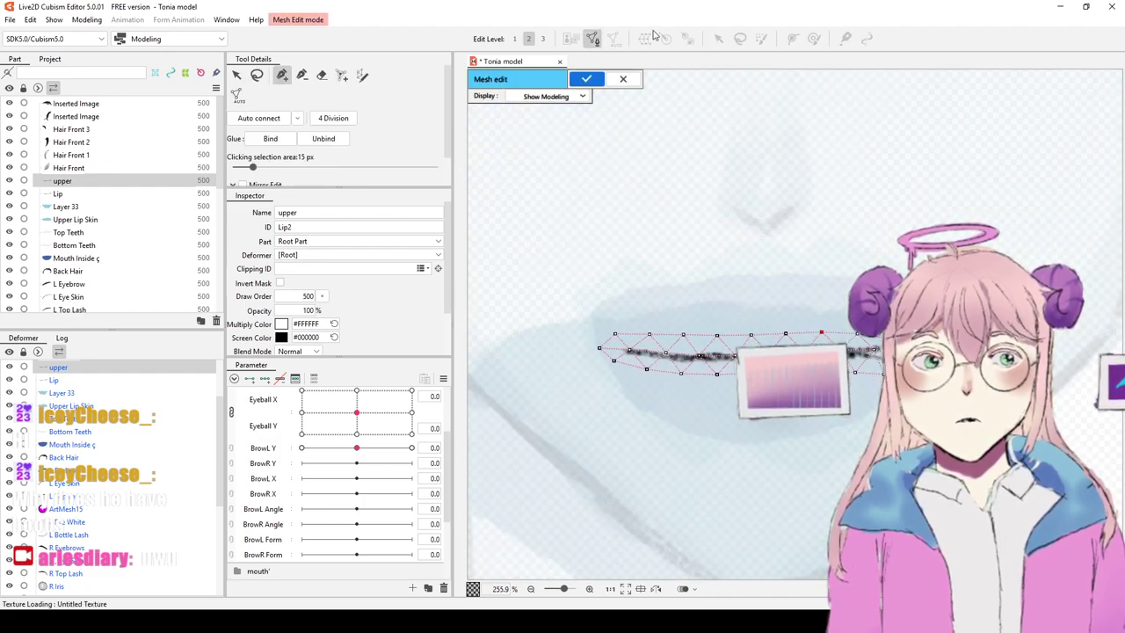
{"action": "left_click", "coordinate": [322, 75]}
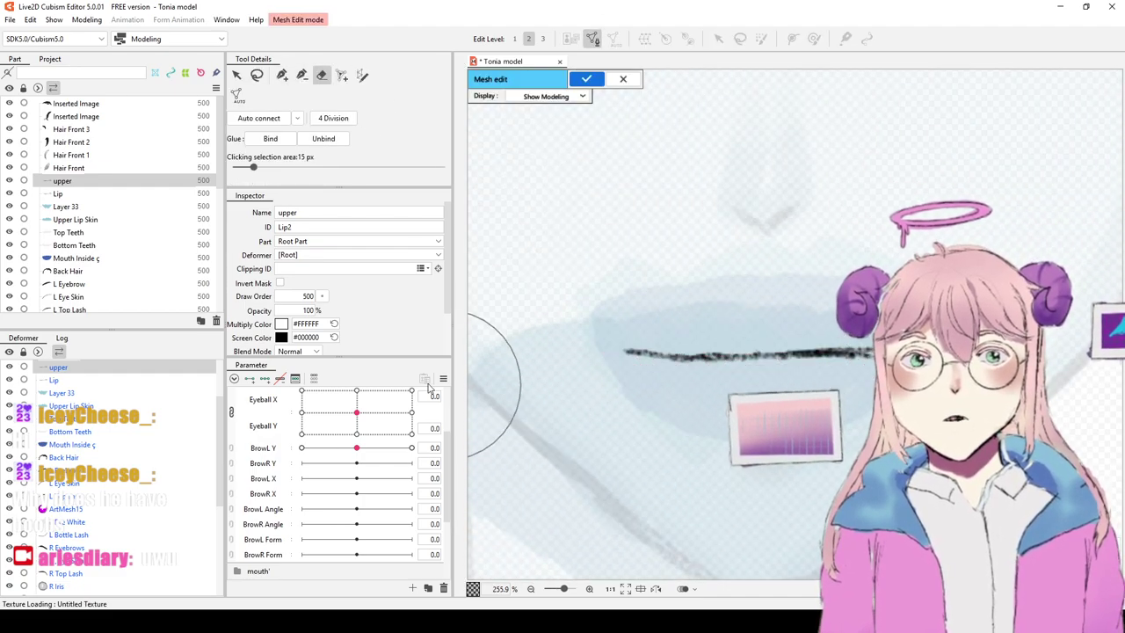
Step: Place new vertices closely around the upper lip line, auto-connect them and apply the mesh edit
{"action": "left_click", "coordinate": [282, 76]}
{"action": "left_click", "coordinate": [625, 349]}
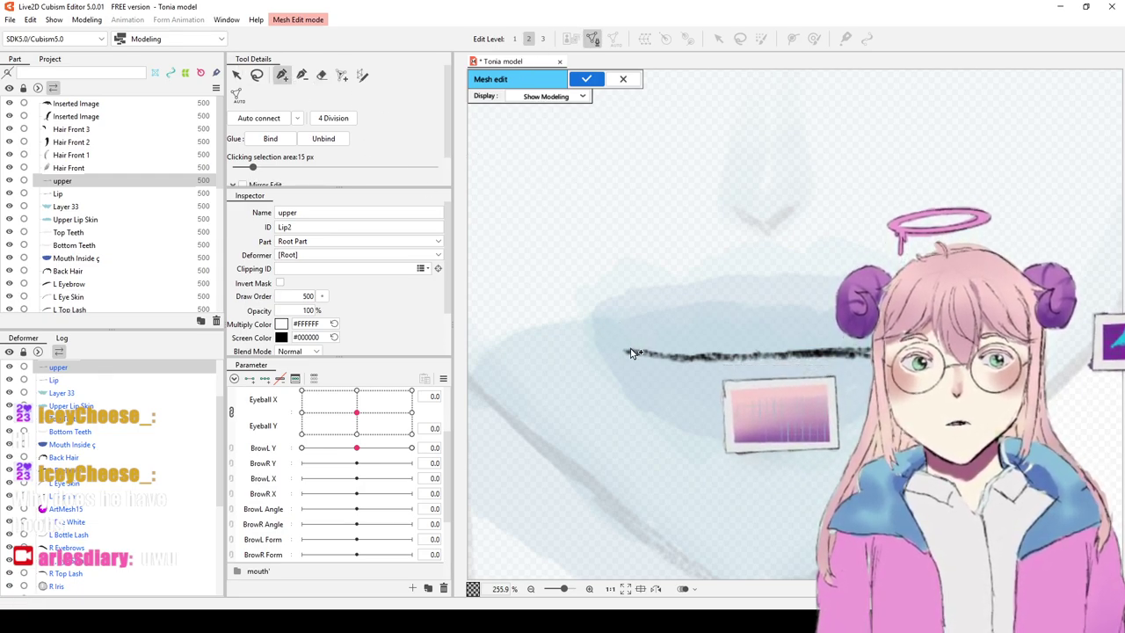
{"action": "left_click", "coordinate": [639, 350]}
{"action": "left_click", "coordinate": [653, 351]}
{"action": "left_click", "coordinate": [668, 352]}
{"action": "left_click", "coordinate": [694, 354]}
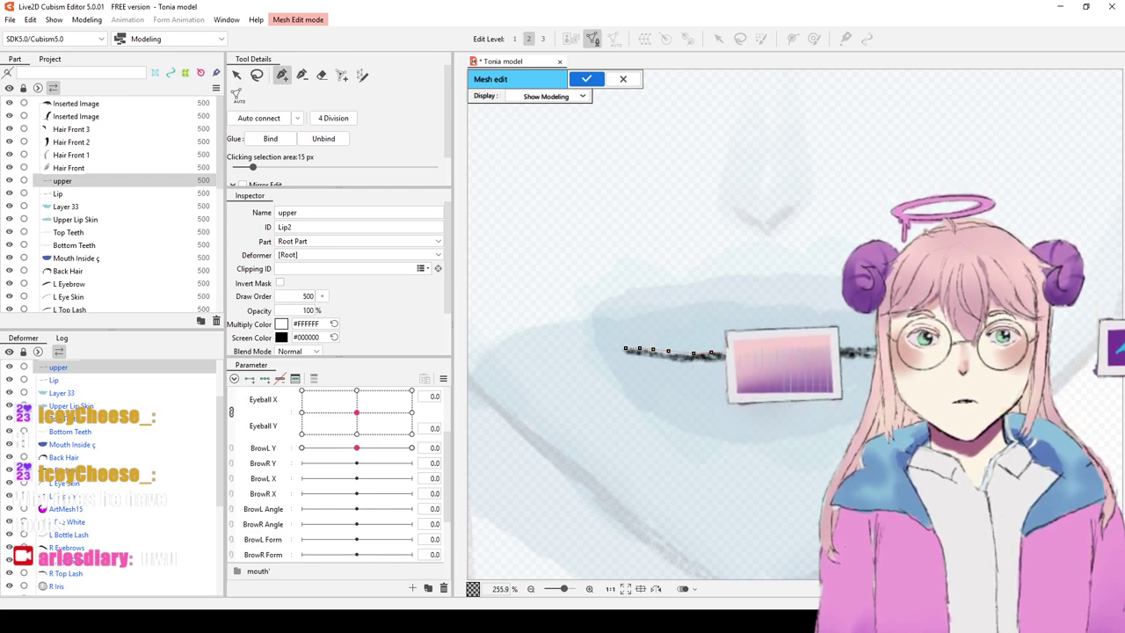
{"action": "left_click", "coordinate": [846, 348]}
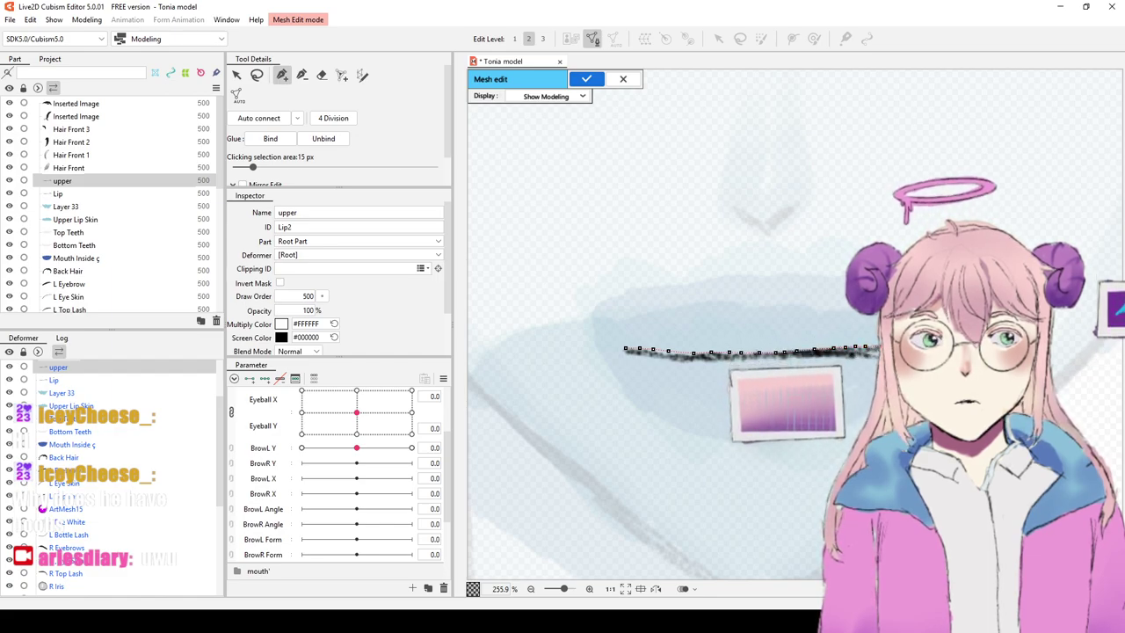
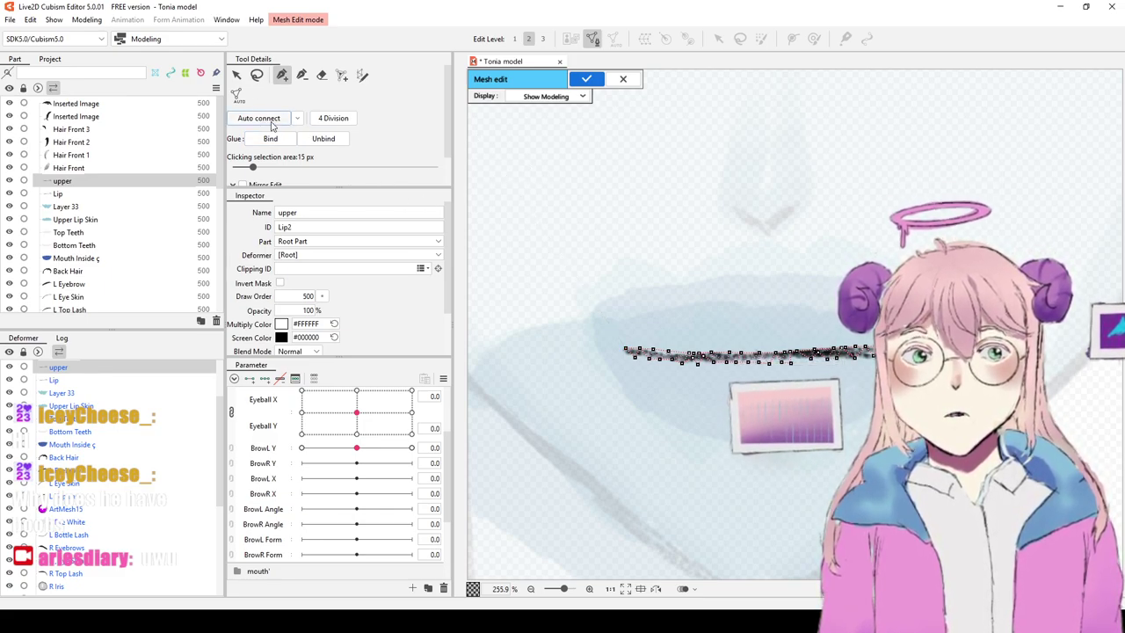
{"action": "left_click", "coordinate": [581, 82]}
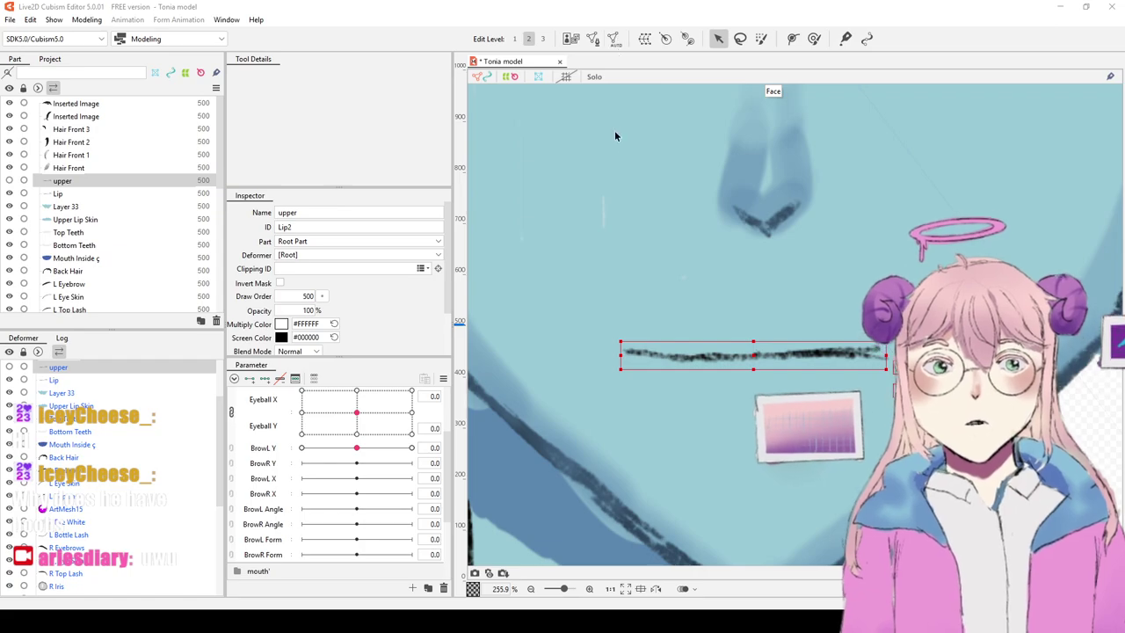
{"action": "key", "text": "ctrl+z"}
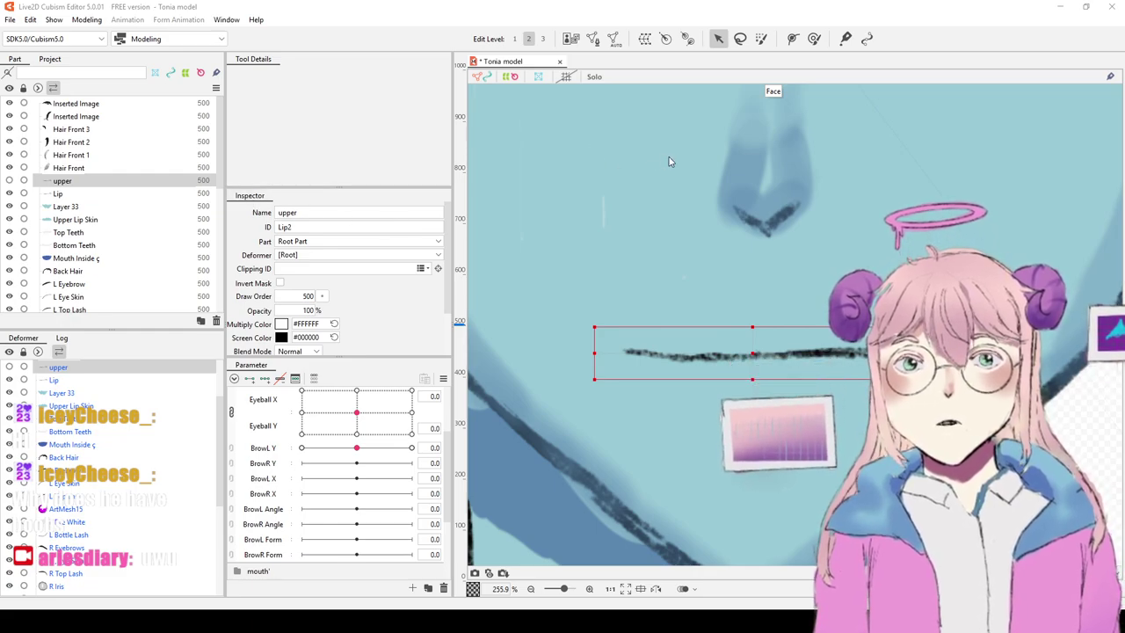
{"action": "key", "text": "ctrl+z"}
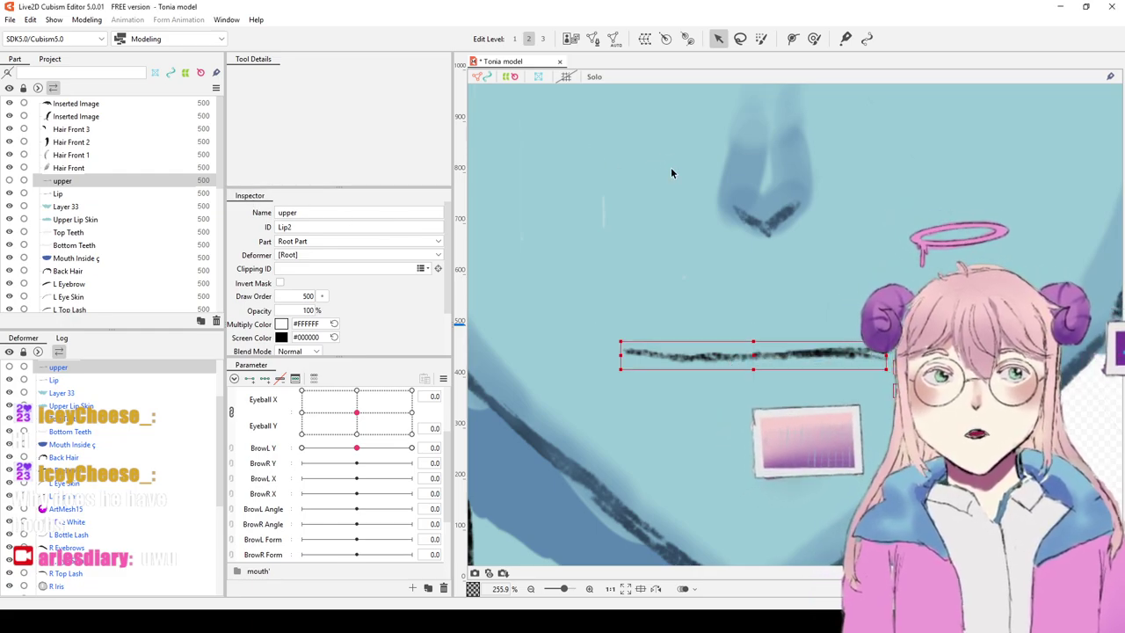
Step: Generate an automatic mesh for Lip, open it for mesh editing and erase all of its vertices
{"action": "left_click", "coordinate": [93, 193]}
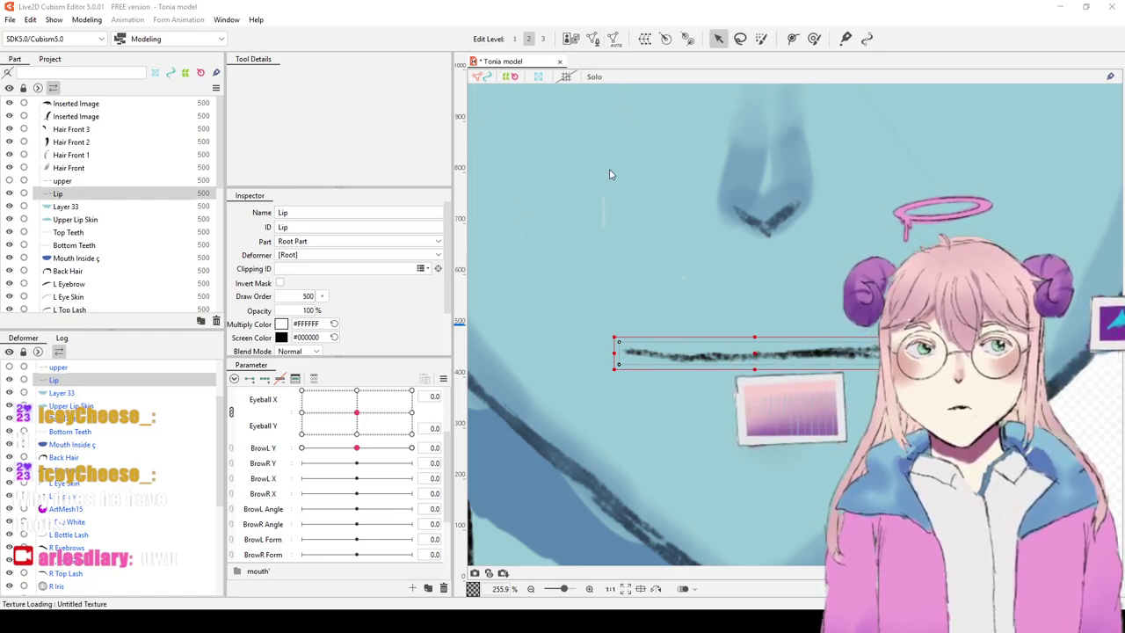
{"action": "left_click", "coordinate": [602, 201]}
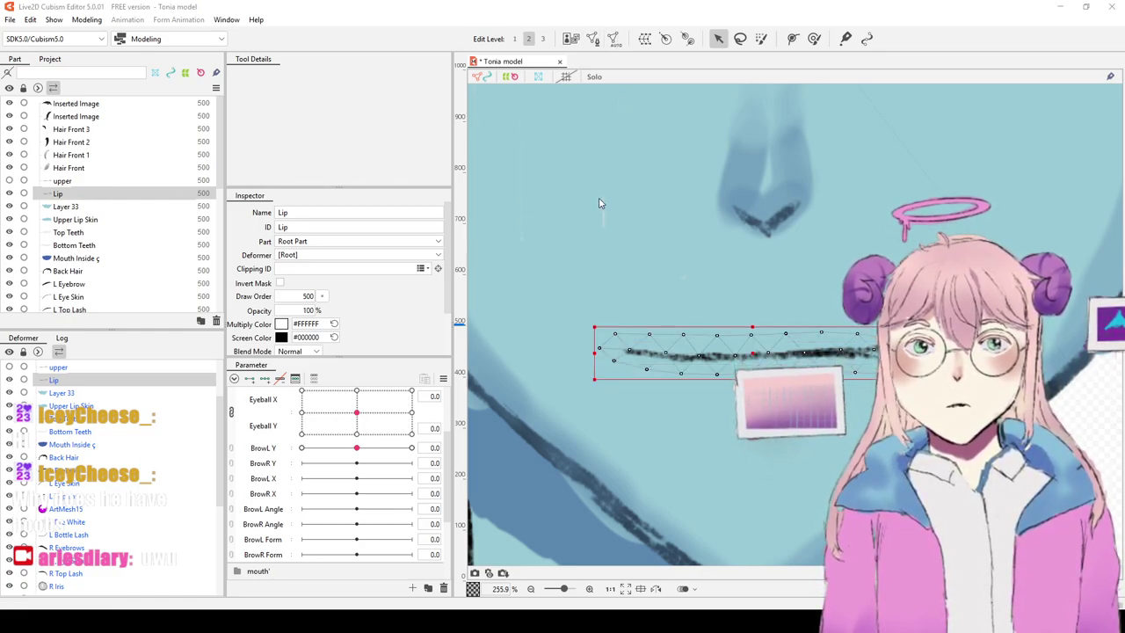
{"action": "left_click", "coordinate": [592, 37]}
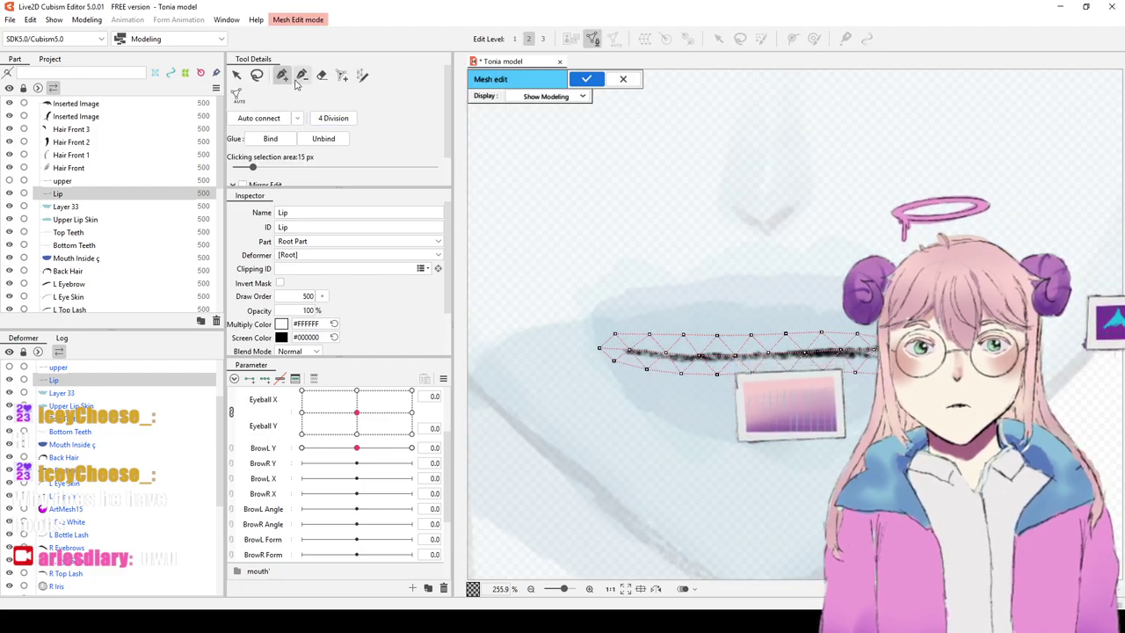
{"action": "left_click", "coordinate": [321, 74]}
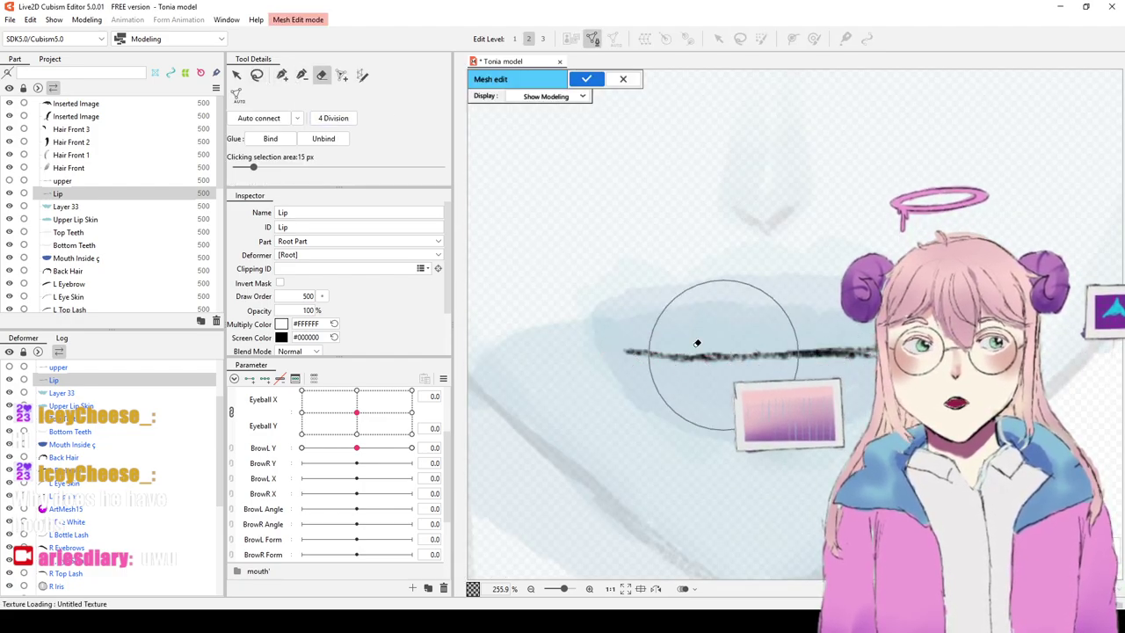
Step: Place a row of mesh vertices along the top edge of the Lip line from one mouth corner to the other
{"action": "left_click", "coordinate": [282, 75]}
{"action": "left_click", "coordinate": [625, 346]}
{"action": "left_click", "coordinate": [645, 349]}
{"action": "left_click", "coordinate": [669, 350]}
{"action": "left_click", "coordinate": [684, 352]}
{"action": "left_click", "coordinate": [696, 351]}
{"action": "left_click", "coordinate": [718, 350]}
{"action": "left_click", "coordinate": [737, 351]}
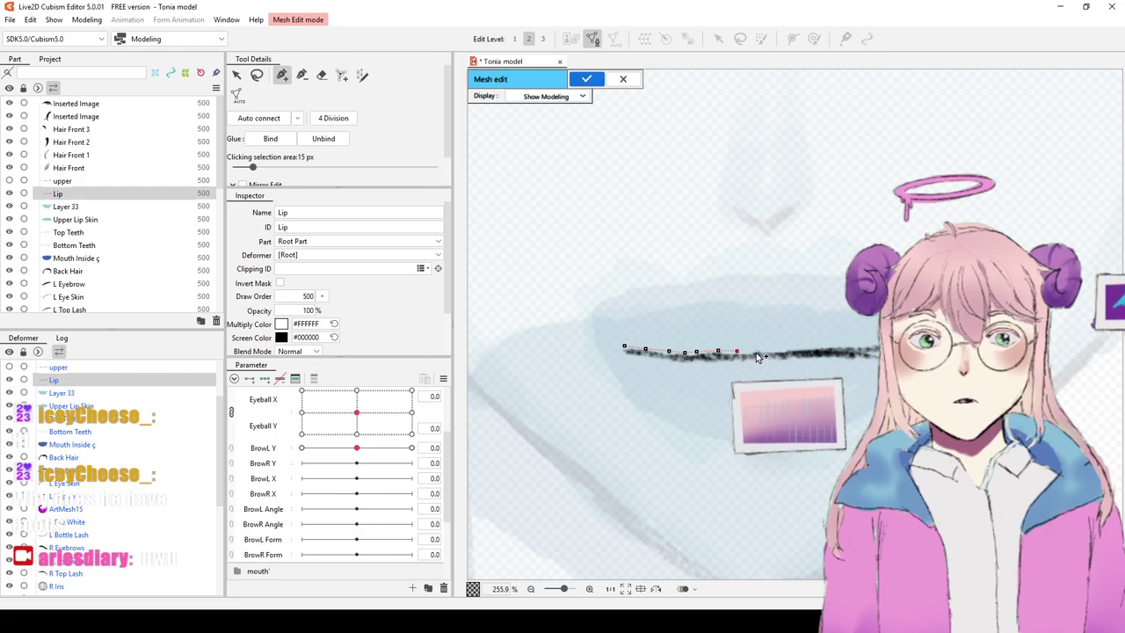
{"action": "left_click", "coordinate": [835, 346]}
{"action": "left_click", "coordinate": [853, 347]}
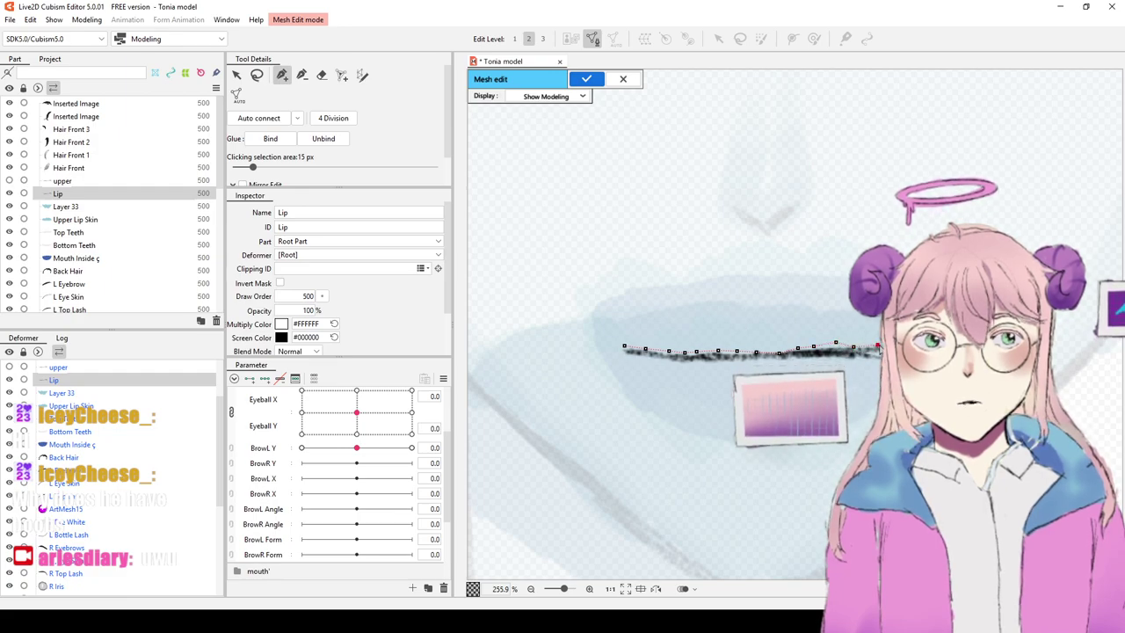
{"action": "left_click", "coordinate": [875, 345]}
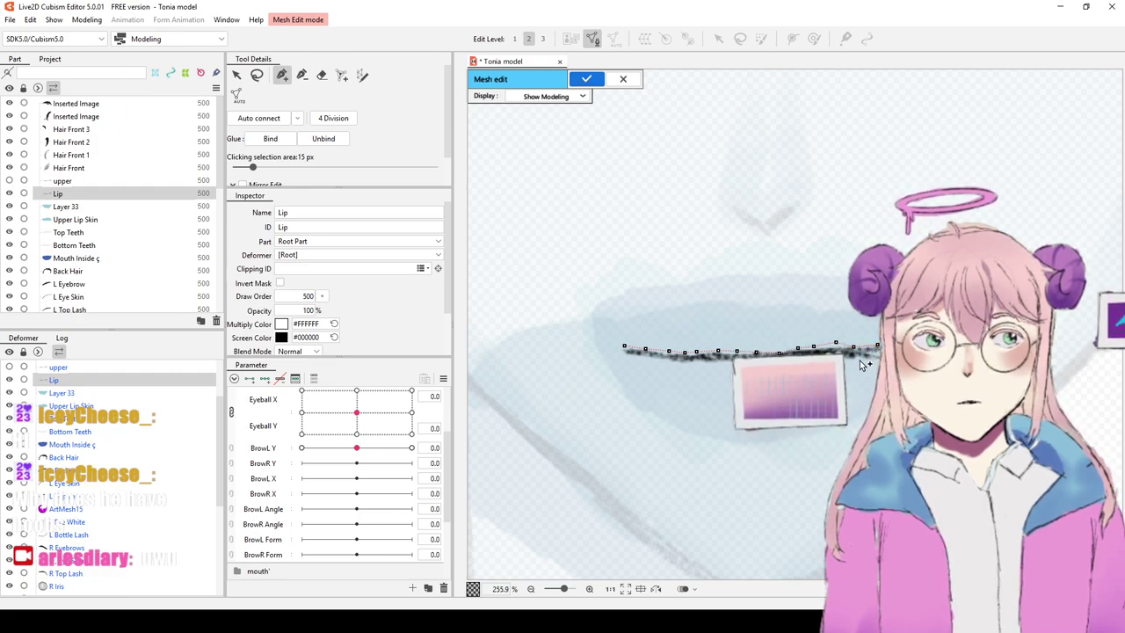
Step: Add vertices along the bottom edge of the Lip line, auto-connect the mesh and apply the edit
{"action": "left_click", "coordinate": [833, 357]}
{"action": "left_click", "coordinate": [823, 358]}
{"action": "left_click", "coordinate": [813, 360]}
{"action": "left_click", "coordinate": [793, 361]}
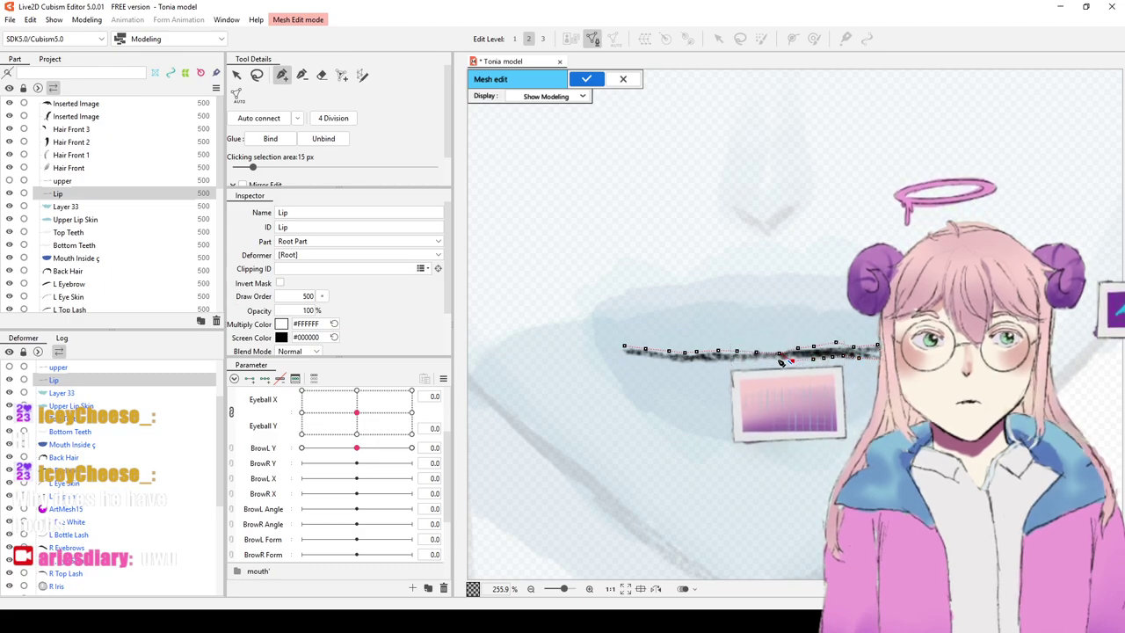
{"action": "left_click", "coordinate": [769, 363]}
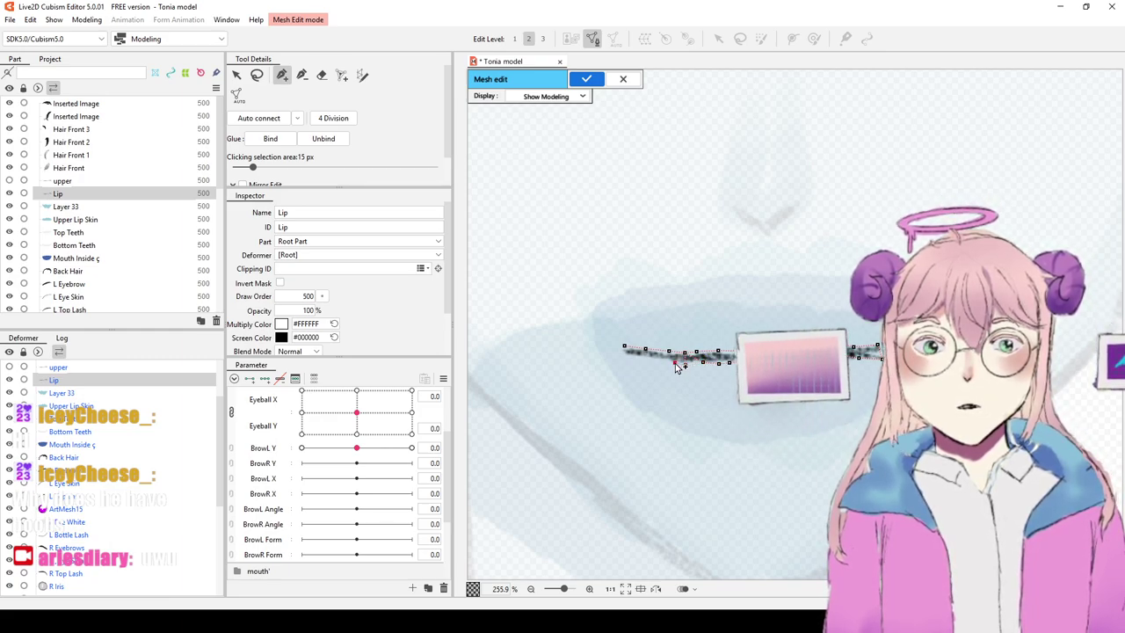
{"action": "left_click", "coordinate": [625, 350]}
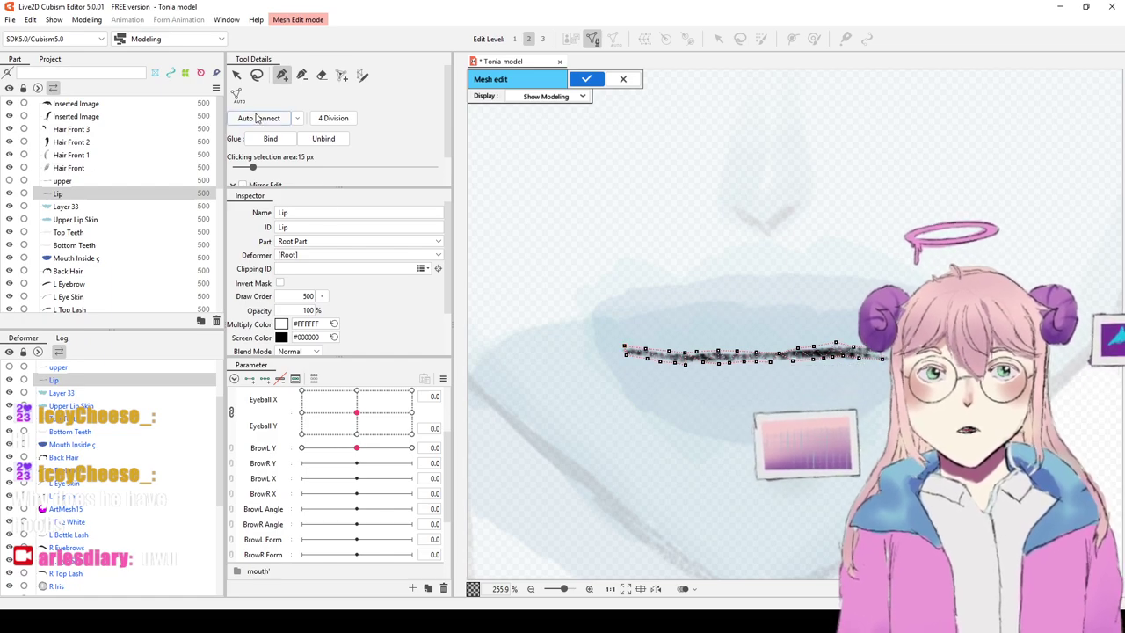
{"action": "left_click", "coordinate": [586, 79]}
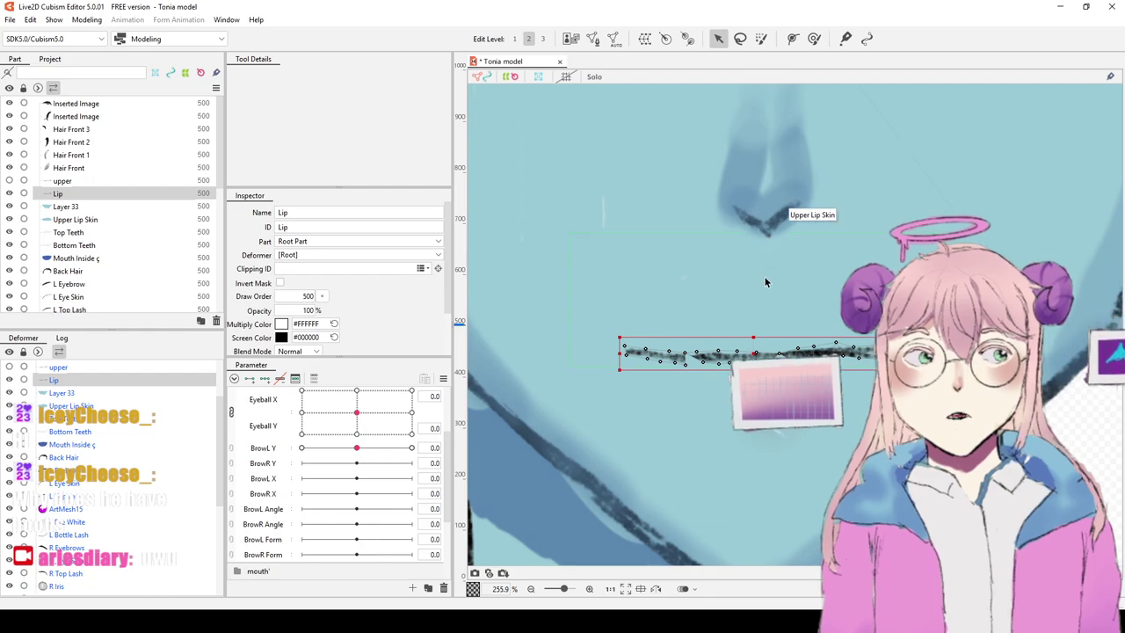
Step: Reopen the Lip mesh to examine its vertices against the lip line, and leave mesh editing
{"action": "scroll", "coordinate": [781, 259], "scroll_direction": "down", "scroll_amount": 2}
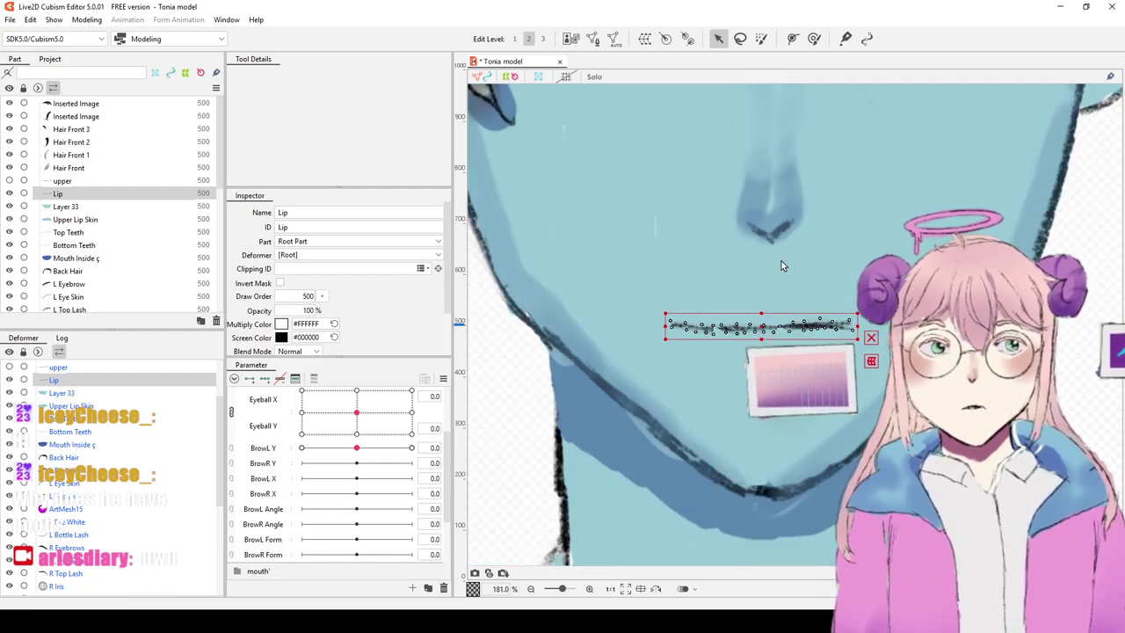
{"action": "scroll", "coordinate": [781, 264], "scroll_direction": "down", "scroll_amount": 2}
{"action": "left_click_drag", "start_coordinate": [784, 240], "coordinate": [739, 313]}
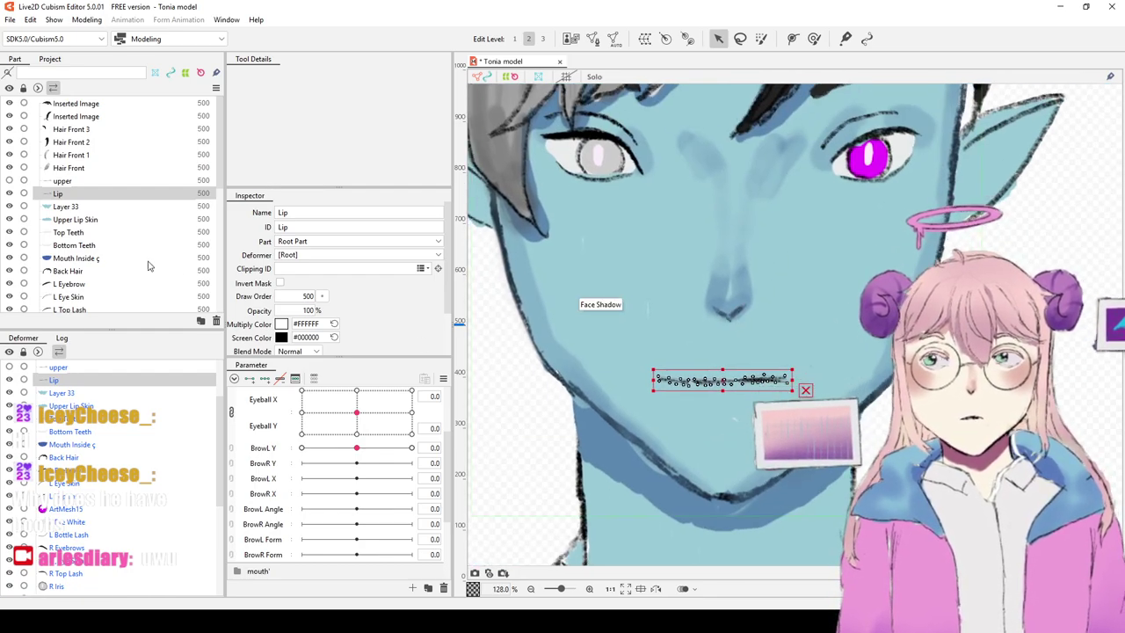
{"action": "left_click", "coordinate": [81, 181]}
{"action": "scroll", "coordinate": [743, 186], "scroll_direction": "up", "scroll_amount": 2}
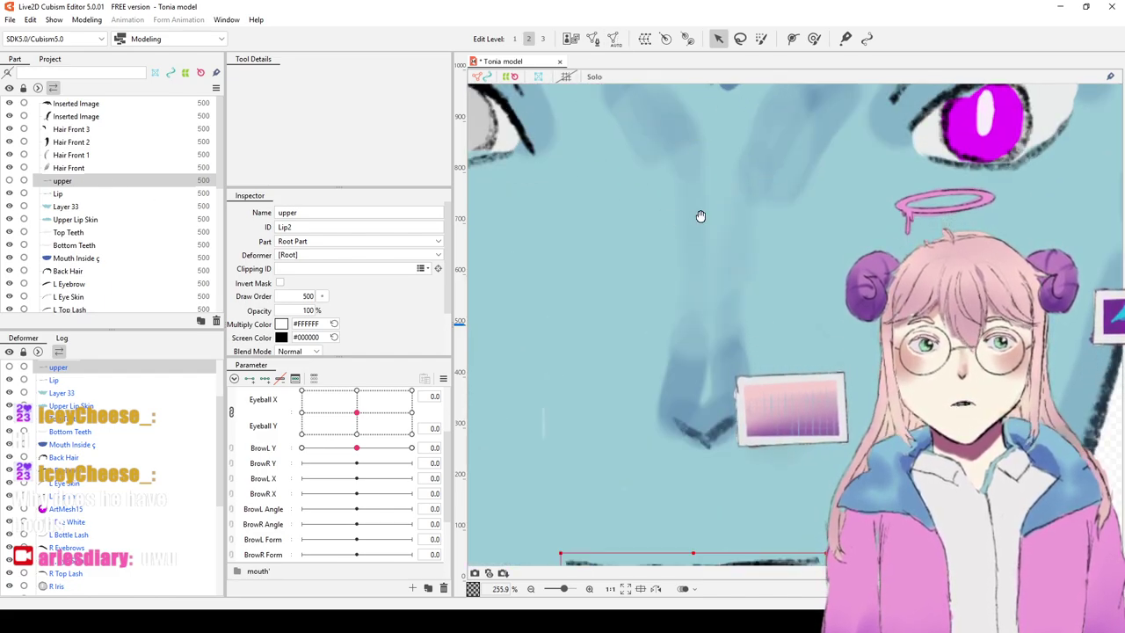
{"action": "left_click_drag", "start_coordinate": [698, 243], "coordinate": [708, 122]}
{"action": "double_click", "coordinate": [730, 452]}
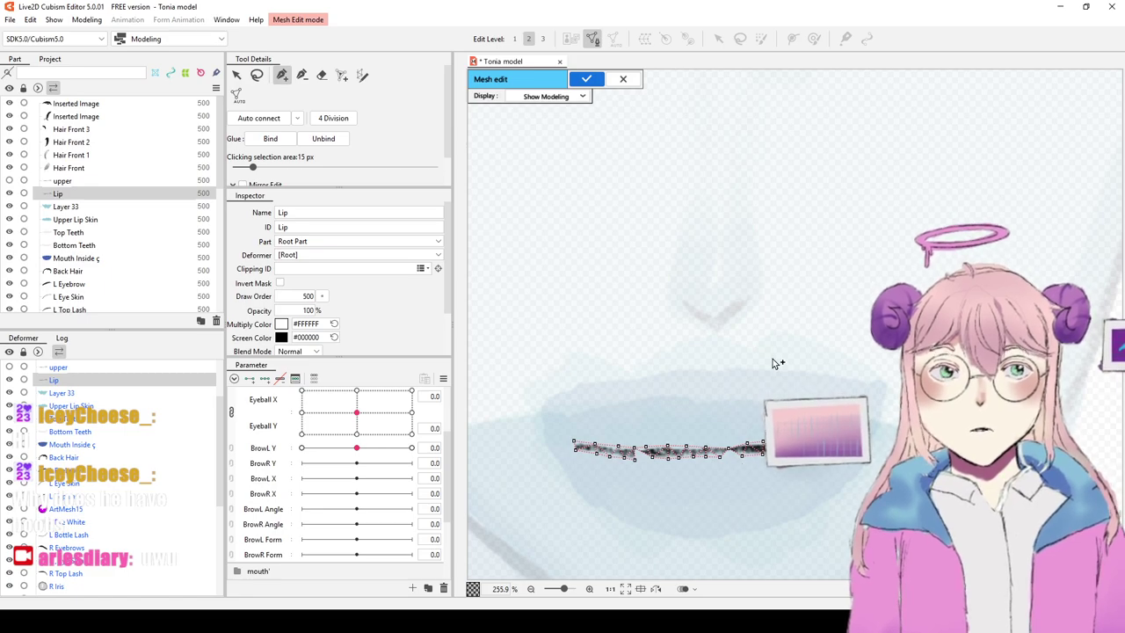
{"action": "scroll", "coordinate": [831, 345], "scroll_direction": "down", "scroll_amount": 5}
{"action": "scroll", "coordinate": [831, 350], "scroll_direction": "up", "scroll_amount": 6}
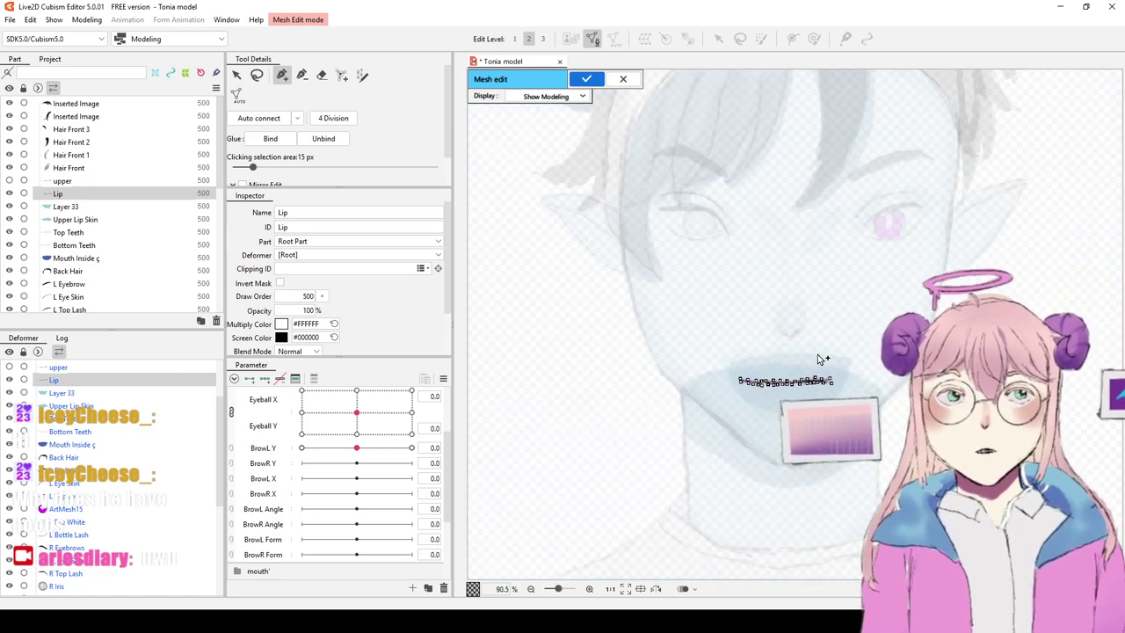
{"action": "scroll", "coordinate": [762, 145], "scroll_direction": "down", "scroll_amount": 3}
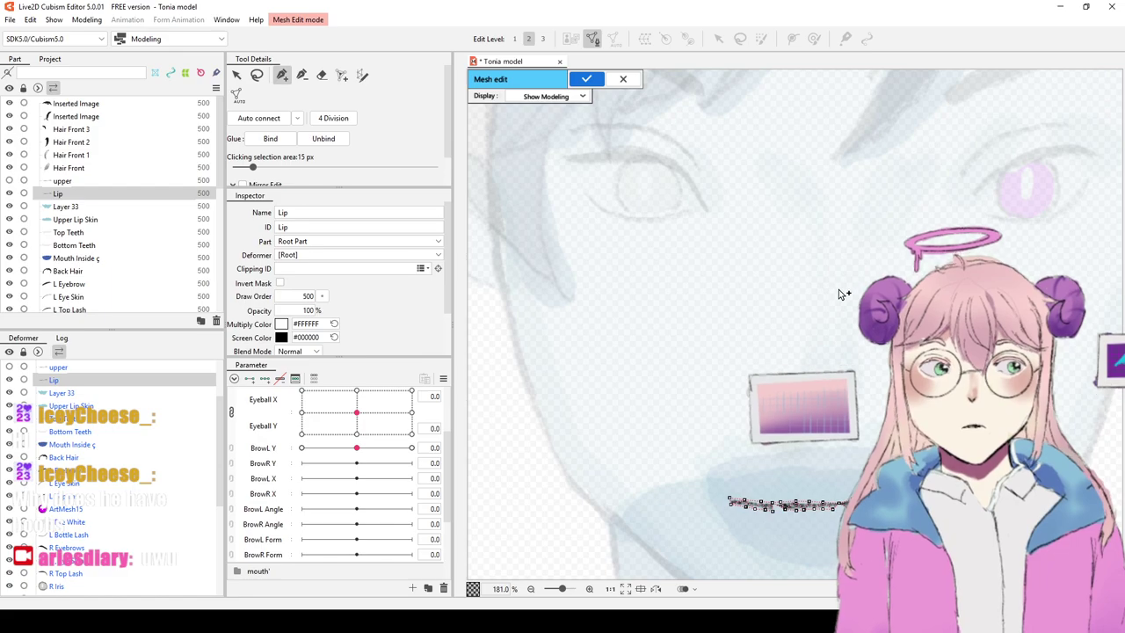
{"action": "left_click", "coordinate": [601, 82]}
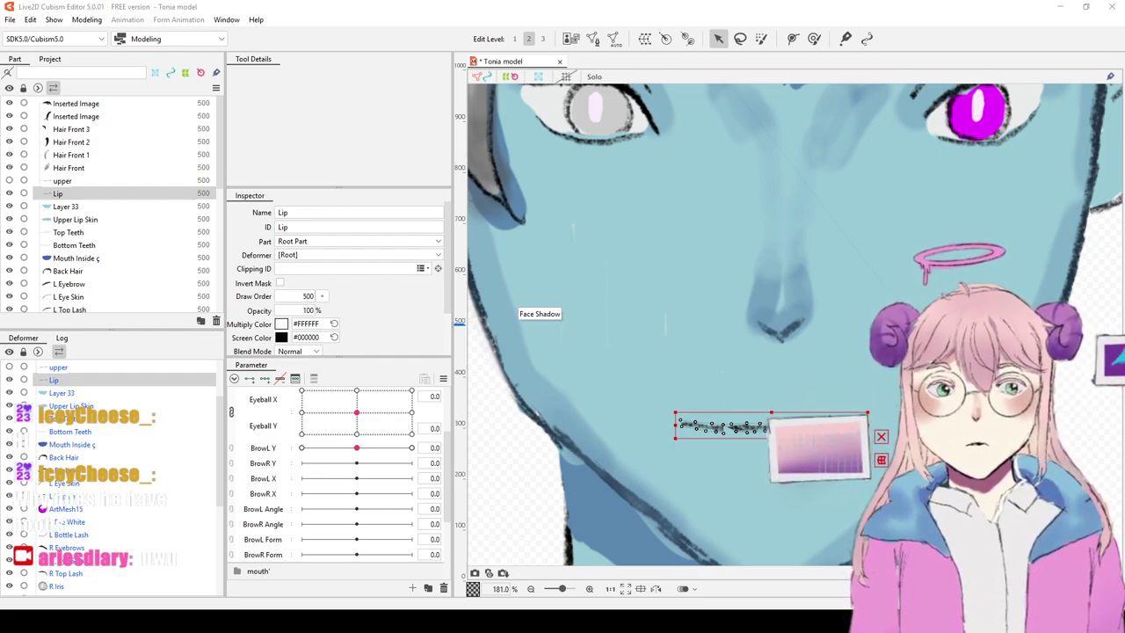
Step: Try to reshape the upper lip line with the deform brush, and return to the selection arrow
{"action": "left_click_drag", "start_coordinate": [661, 323], "coordinate": [614, 317]}
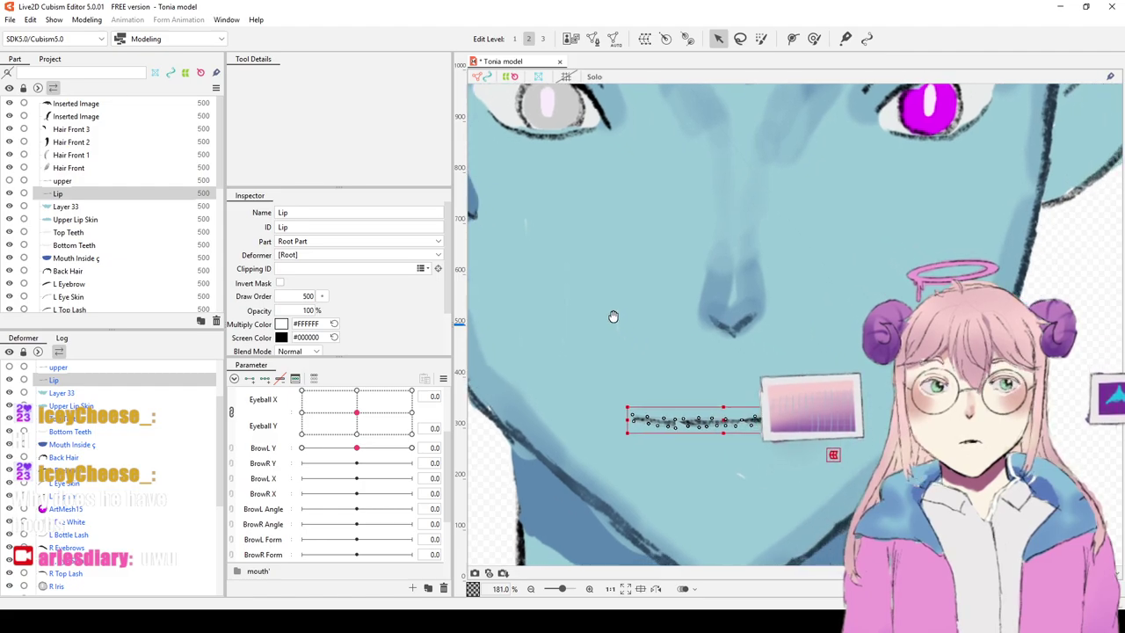
{"action": "left_click", "coordinate": [99, 369]}
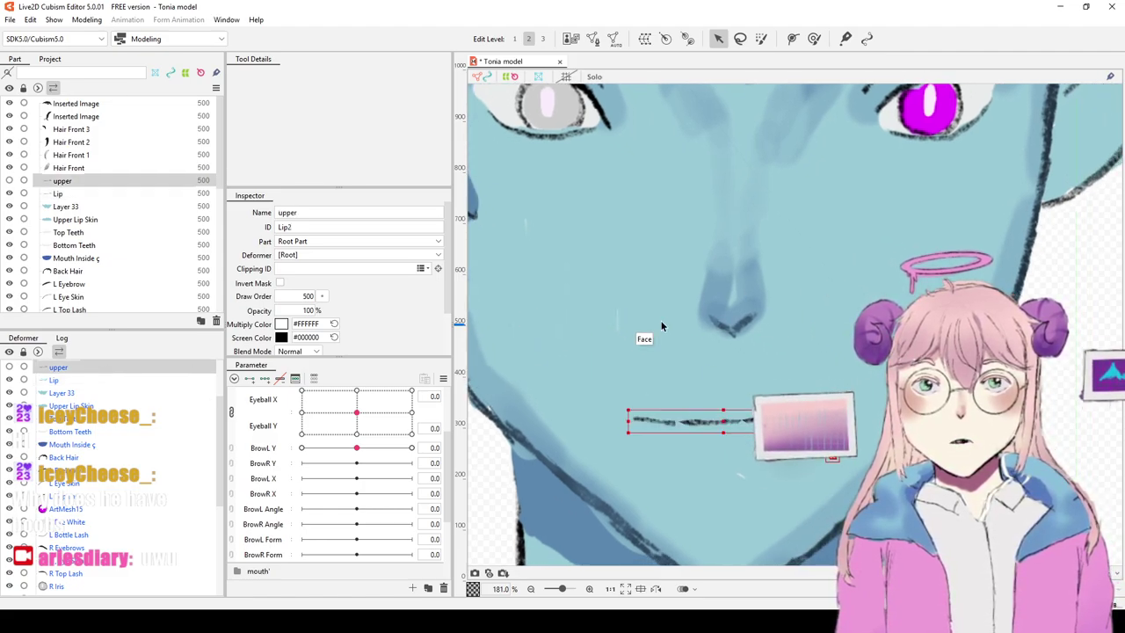
{"action": "left_click", "coordinate": [814, 38]}
{"action": "mouse_move", "coordinate": [731, 418]}
{"action": "left_mouse_down"}
{"action": "mouse_move", "coordinate": [722, 384]}
{"action": "mouse_move", "coordinate": [720, 410]}
{"action": "mouse_move", "coordinate": [763, 404]}
{"action": "mouse_move", "coordinate": [702, 395]}
{"action": "mouse_move", "coordinate": [670, 409]}
{"action": "left_mouse_up"}
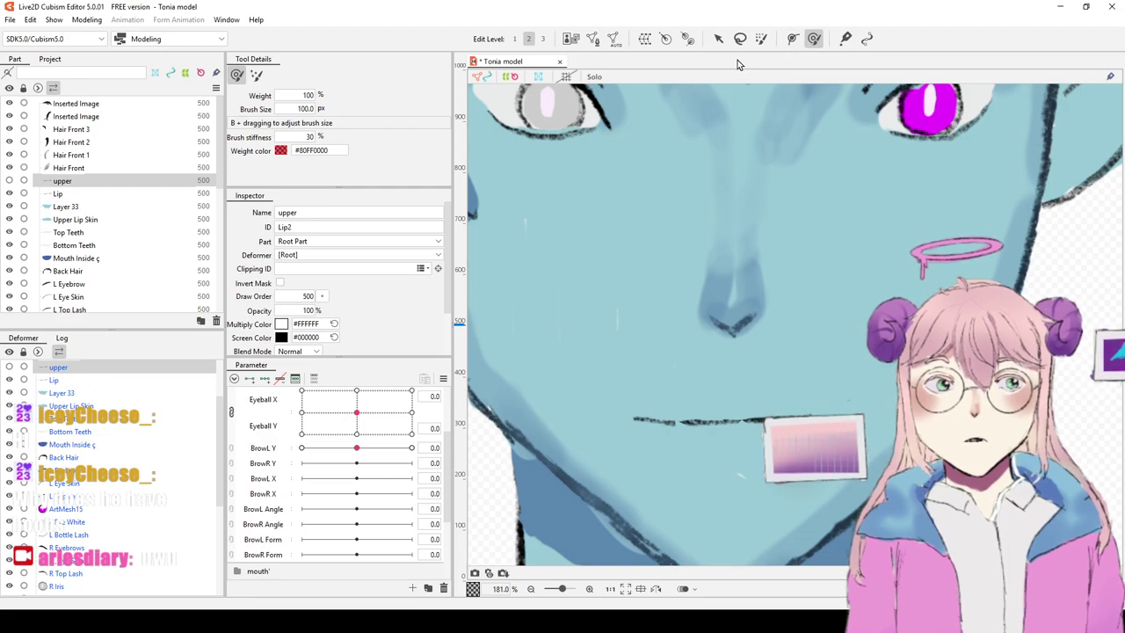
{"action": "left_click", "coordinate": [718, 38]}
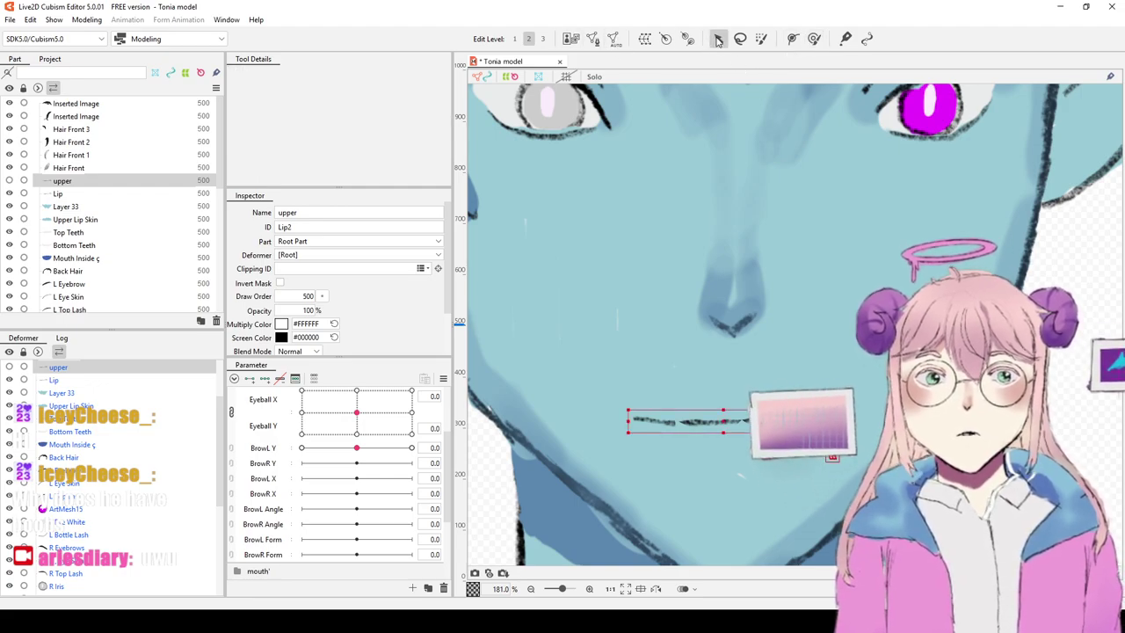
Step: Clear the current selection and reselect the upper lip line mesh
{"action": "left_click", "coordinate": [745, 372]}
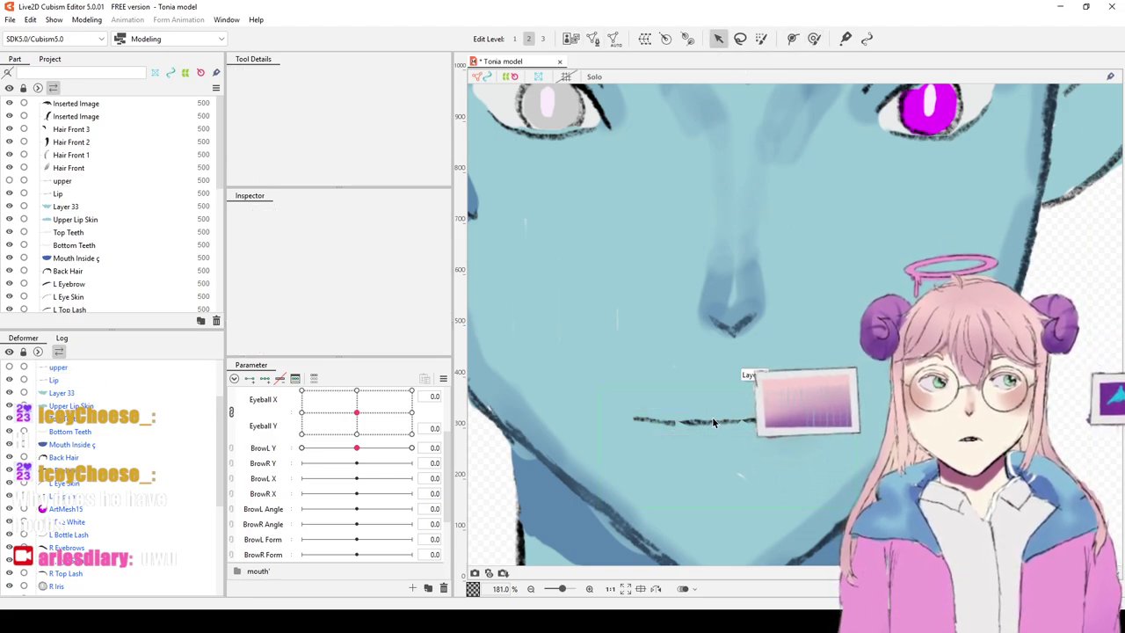
{"action": "left_click", "coordinate": [772, 422]}
{"action": "left_click", "coordinate": [774, 421]}
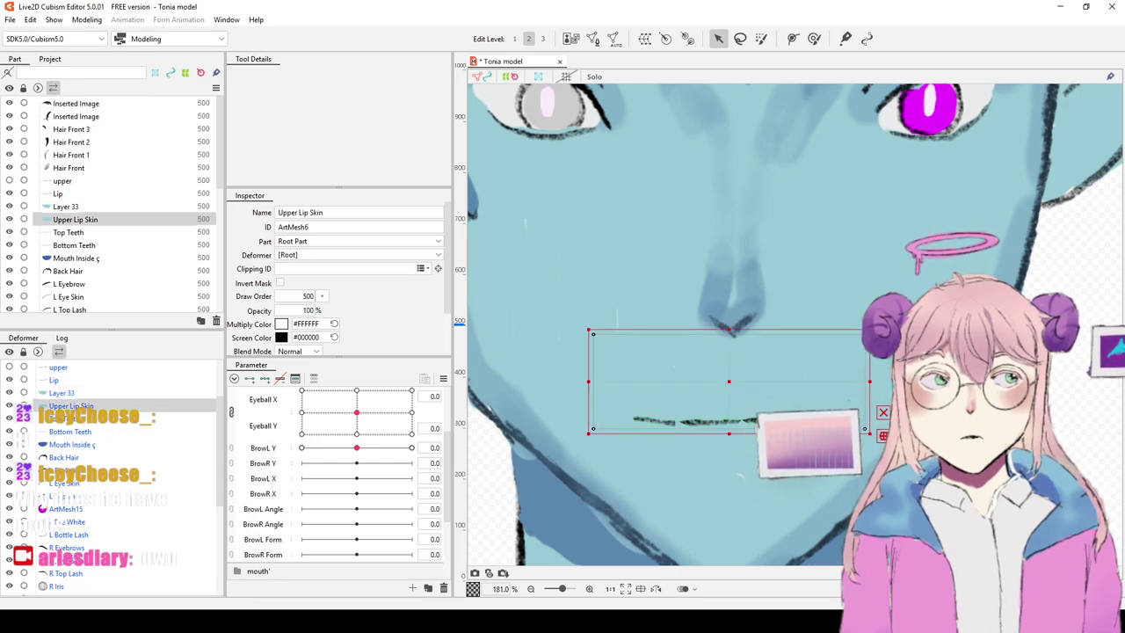
{"action": "left_click", "coordinate": [71, 368]}
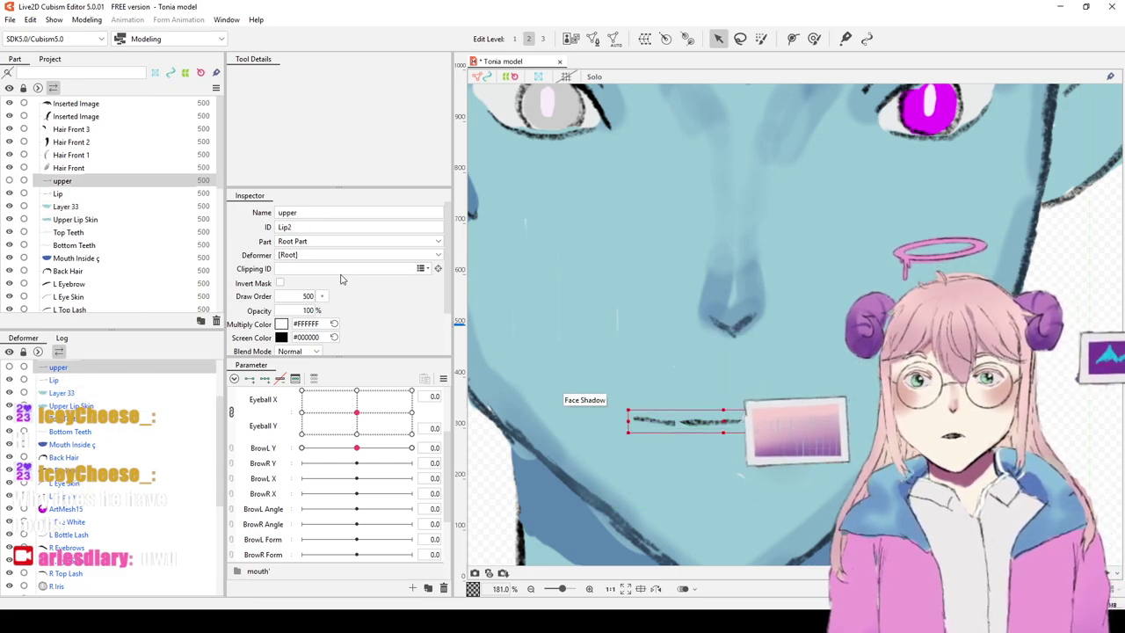
Step: Try to lift the Lip line mesh with the deform brush, and undo the stroke
{"action": "left_click", "coordinate": [742, 423]}
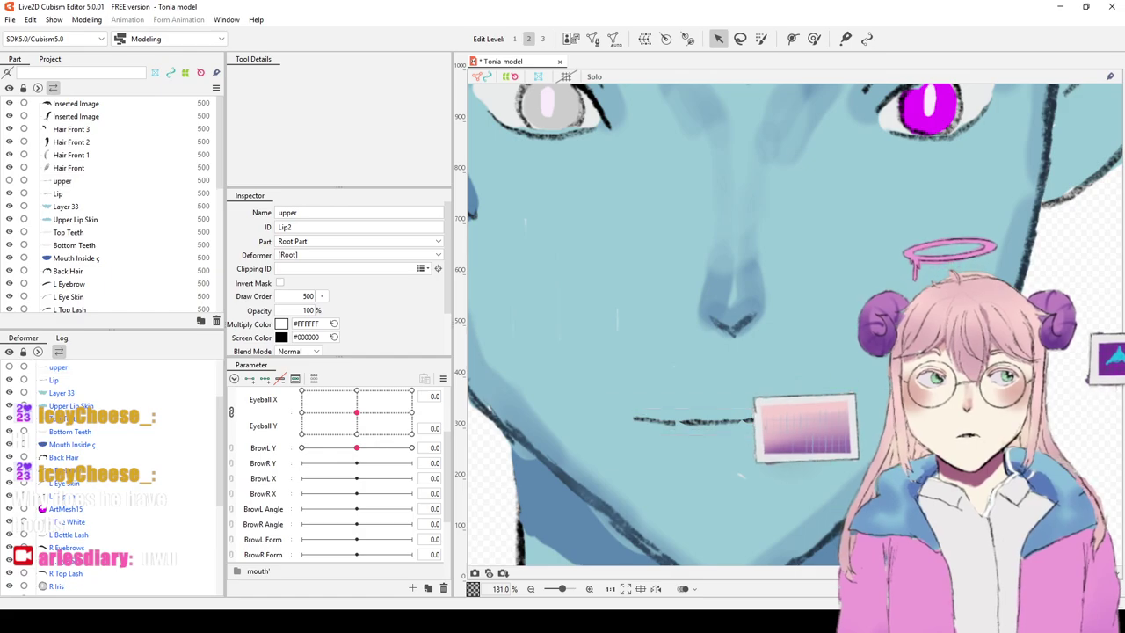
{"action": "left_click", "coordinate": [747, 423]}
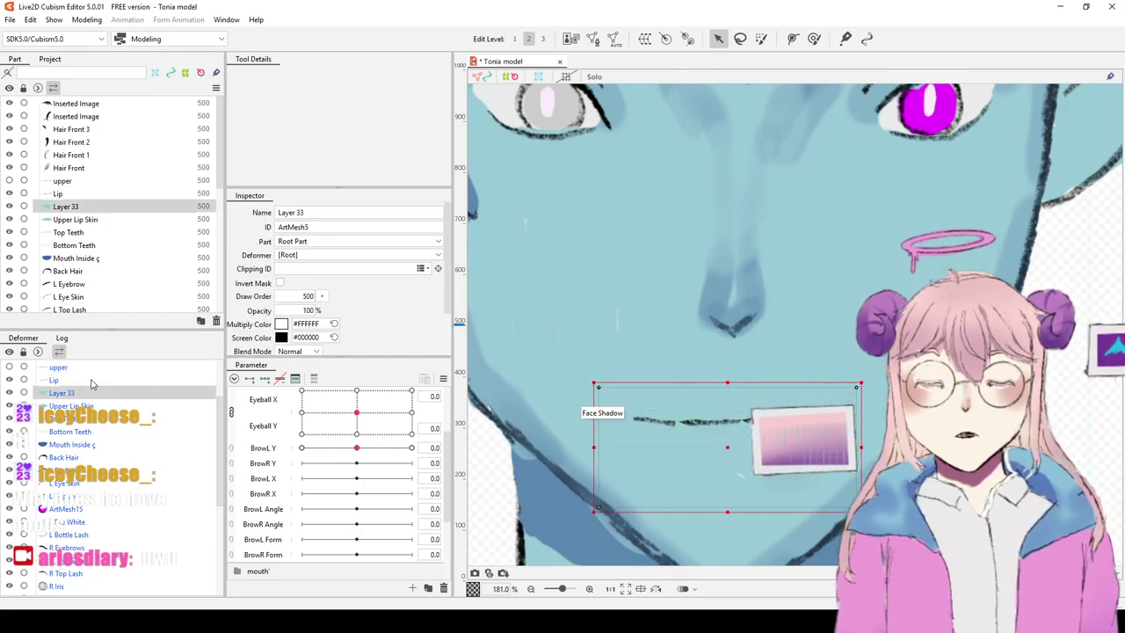
{"action": "left_click", "coordinate": [668, 419]}
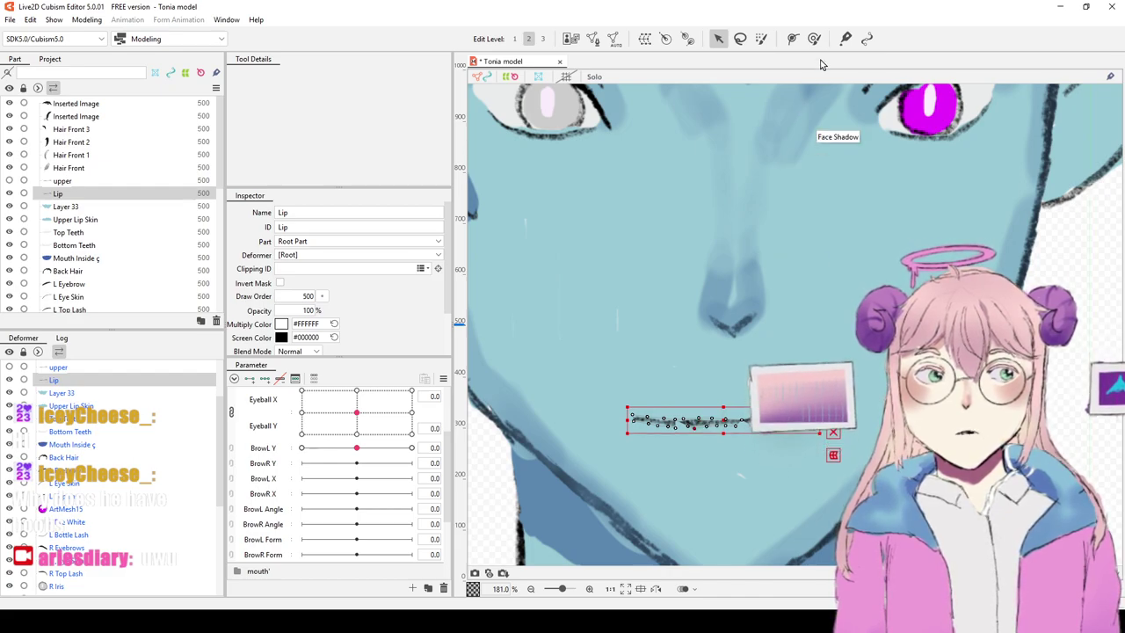
{"action": "left_click", "coordinate": [815, 39]}
{"action": "mouse_move", "coordinate": [737, 421]}
{"action": "left_mouse_down"}
{"action": "mouse_move", "coordinate": [739, 376]}
{"action": "mouse_move", "coordinate": [738, 402]}
{"action": "left_mouse_up"}
{"action": "key", "text": "ctrl+z"}
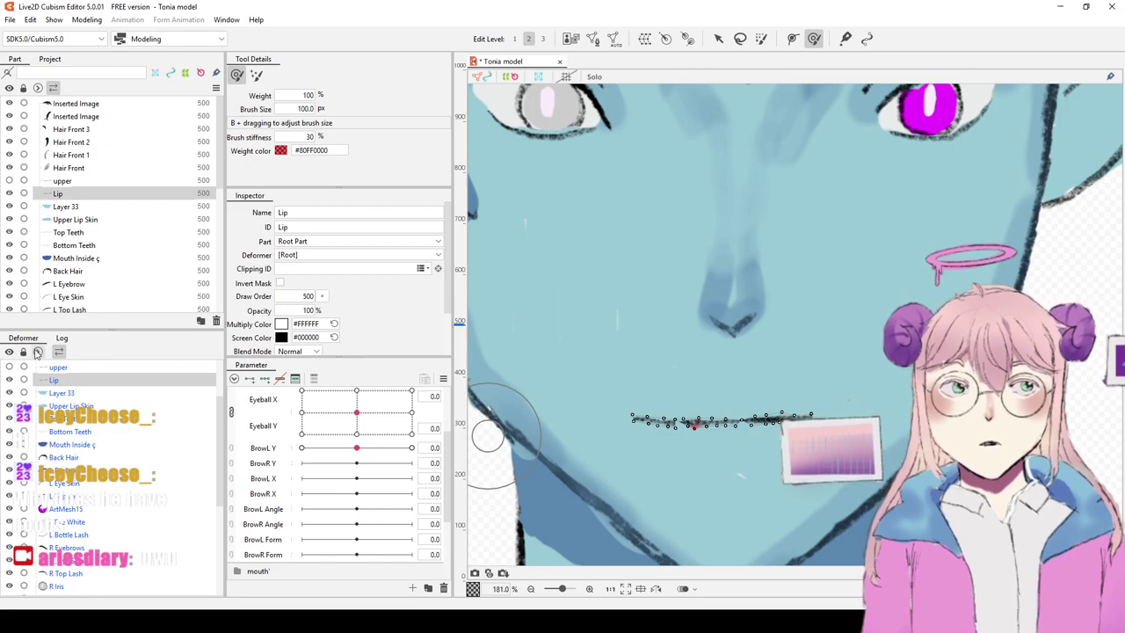
Step: Delete the old "upper" lip line mesh and duplicate the Lip mesh to replace it
{"action": "left_click", "coordinate": [69, 369]}
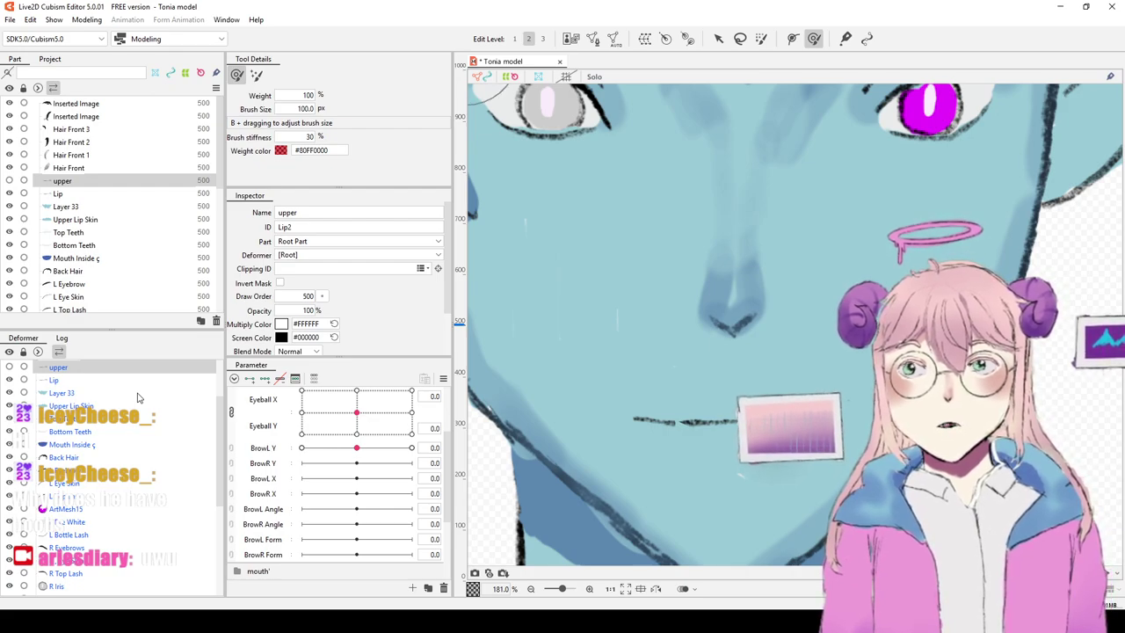
{"action": "key", "text": "Delete"}
{"action": "left_click", "coordinate": [120, 372]}
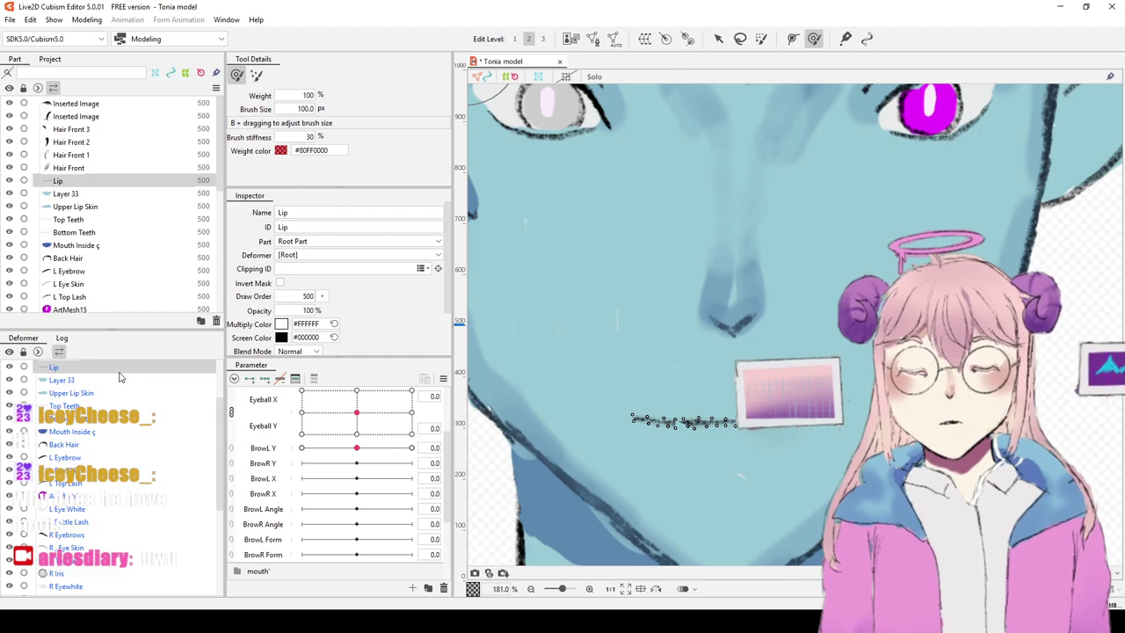
{"action": "key", "text": "ctrl+d"}
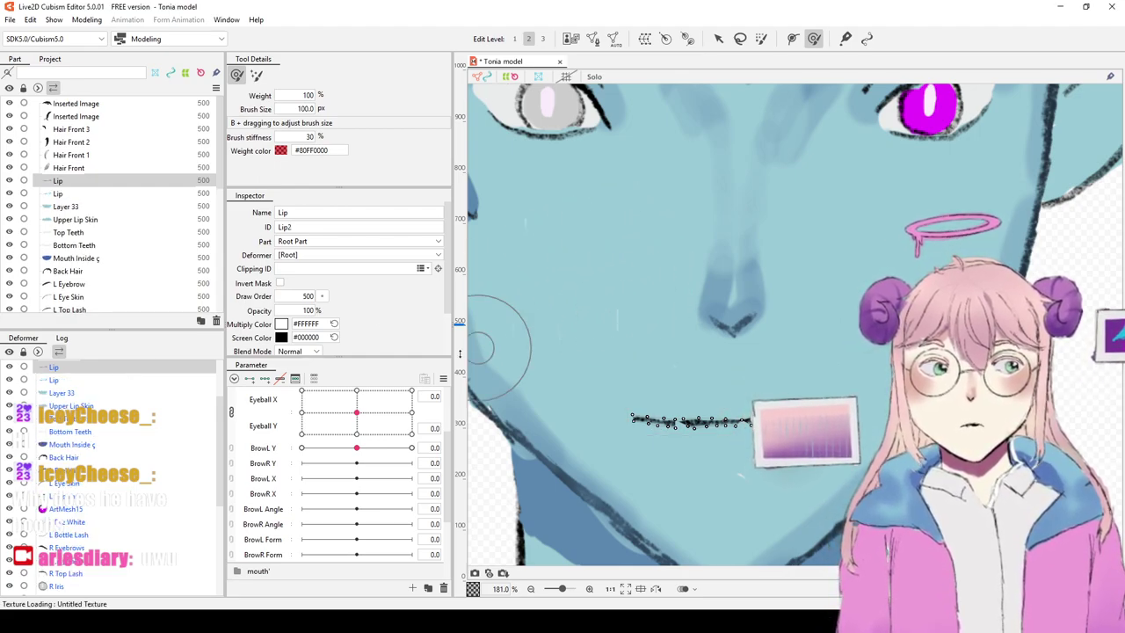
Step: Rename the duplicated Lip mesh with the ID Lip2 as "Upper lip"
{"action": "left_click", "coordinate": [65, 380]}
{"action": "left_click", "coordinate": [71, 368]}
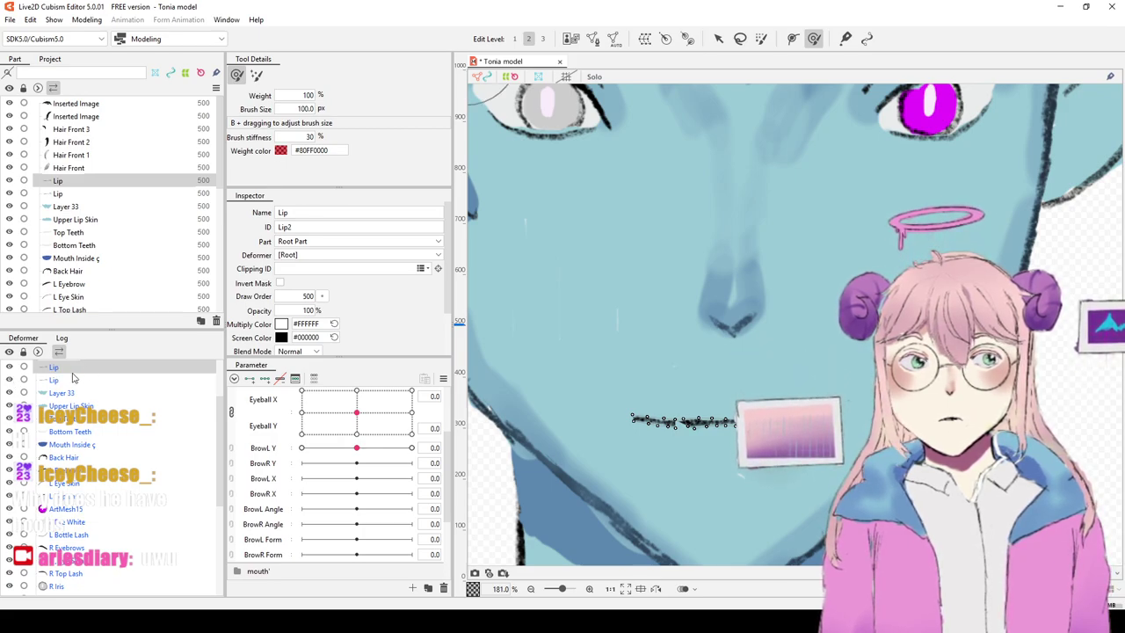
{"action": "scroll", "coordinate": [72, 376], "scroll_direction": "up", "scroll_amount": 1}
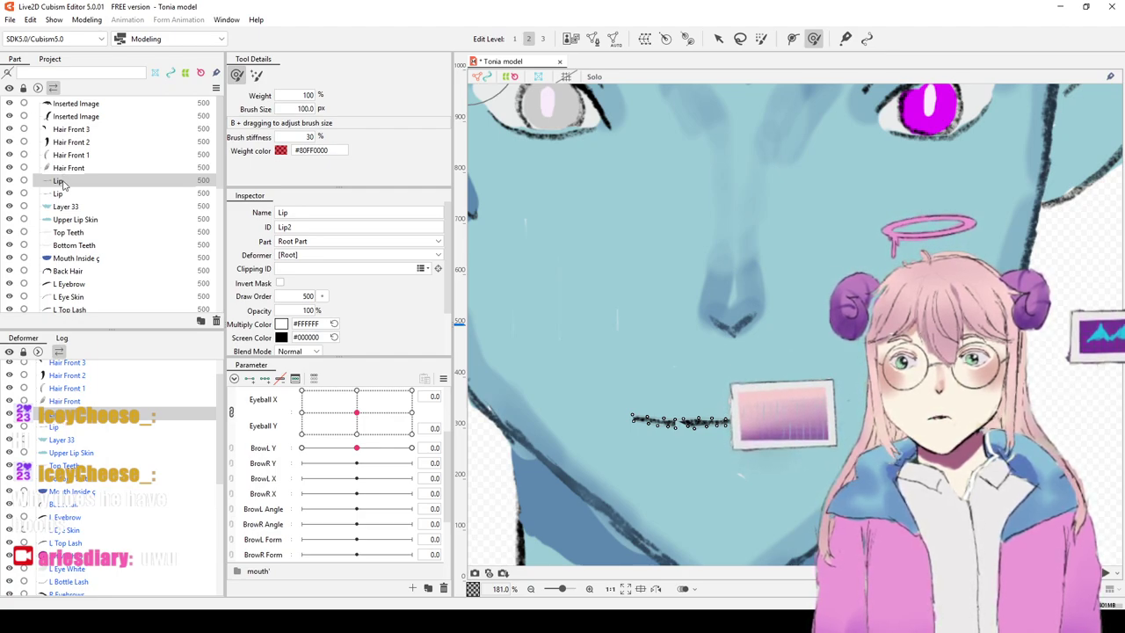
{"action": "double_click", "coordinate": [288, 213]}
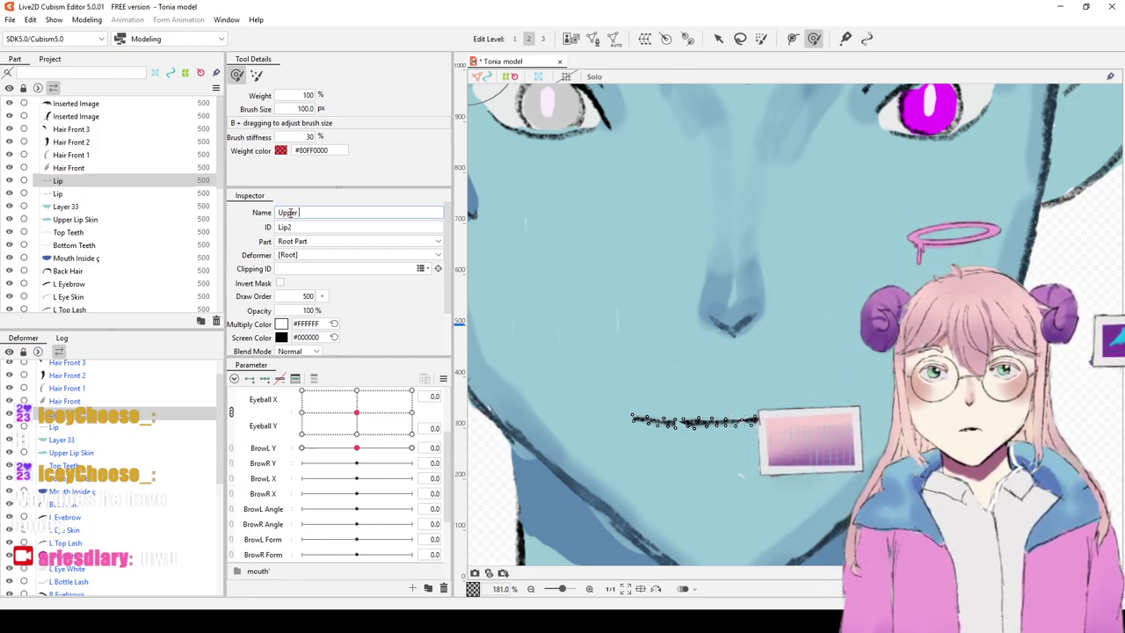
{"action": "type", "text": "Upper lip"}
{"action": "key", "text": "Return"}
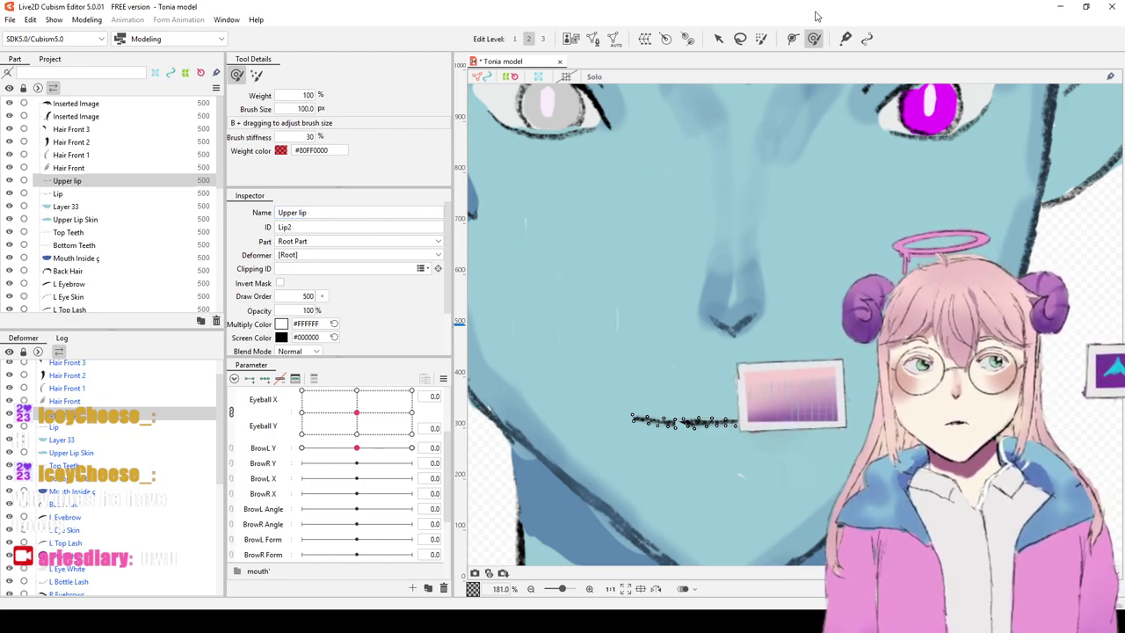
Step: Try to arch the duplicated lip line upward with the deform brush, and undo the deformation and the renaming
{"action": "mouse_move", "coordinate": [716, 390]}
{"action": "left_mouse_down"}
{"action": "mouse_move", "coordinate": [703, 396]}
{"action": "mouse_move", "coordinate": [753, 397]}
{"action": "mouse_move", "coordinate": [768, 384]}
{"action": "left_mouse_up"}
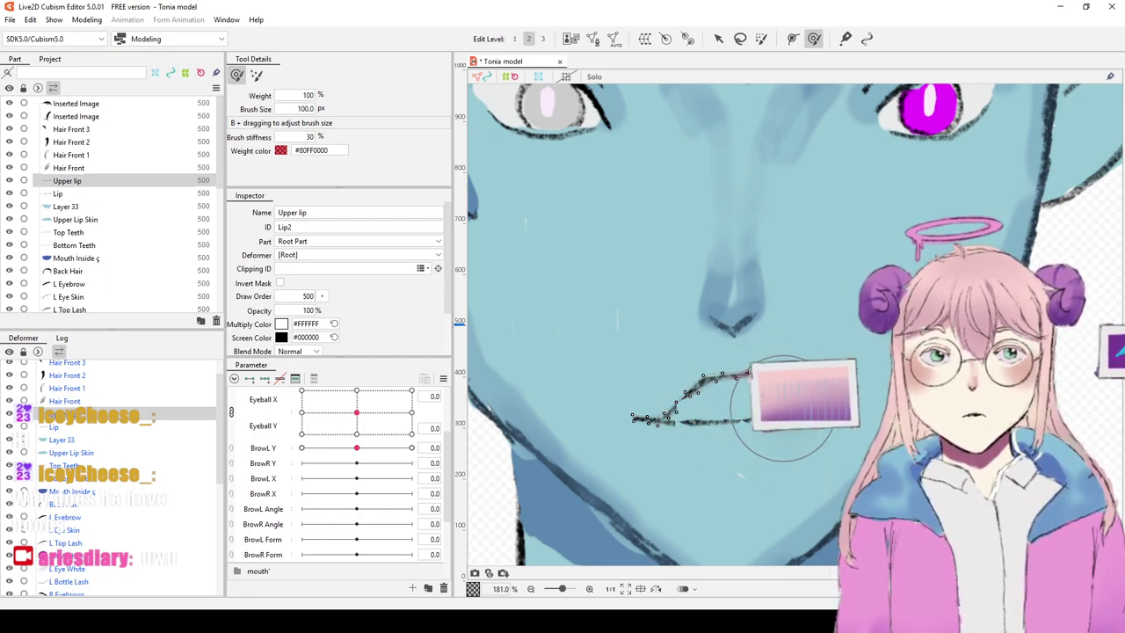
{"action": "scroll", "coordinate": [745, 336], "scroll_direction": "down", "scroll_amount": 3}
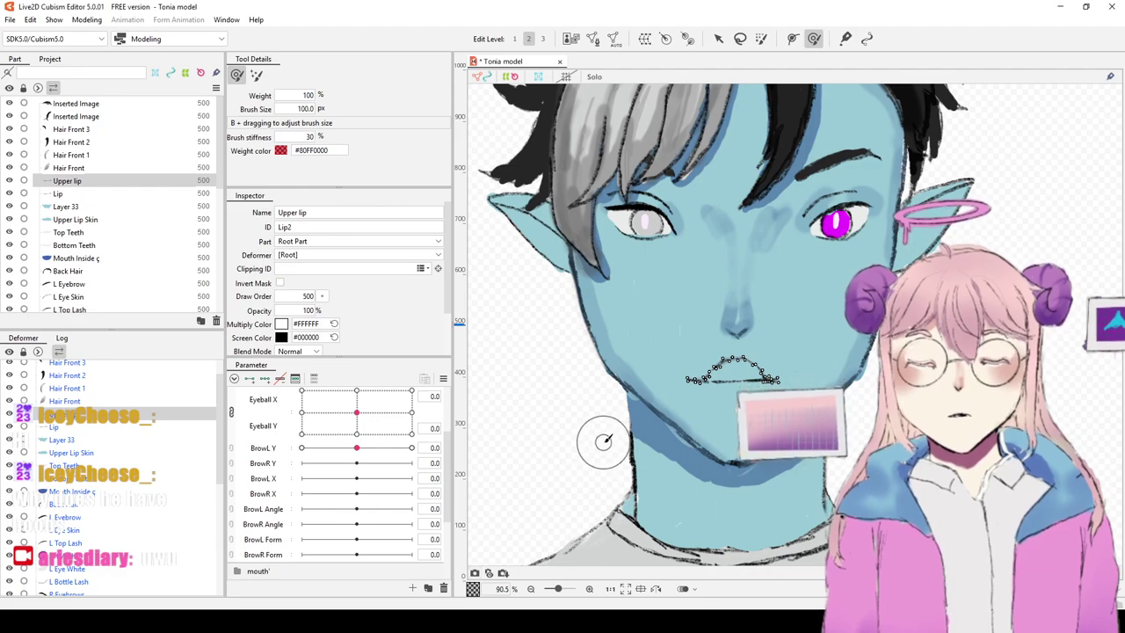
{"action": "key", "text": "ctrl+z"}
{"action": "key", "text": "ctrl+z"}
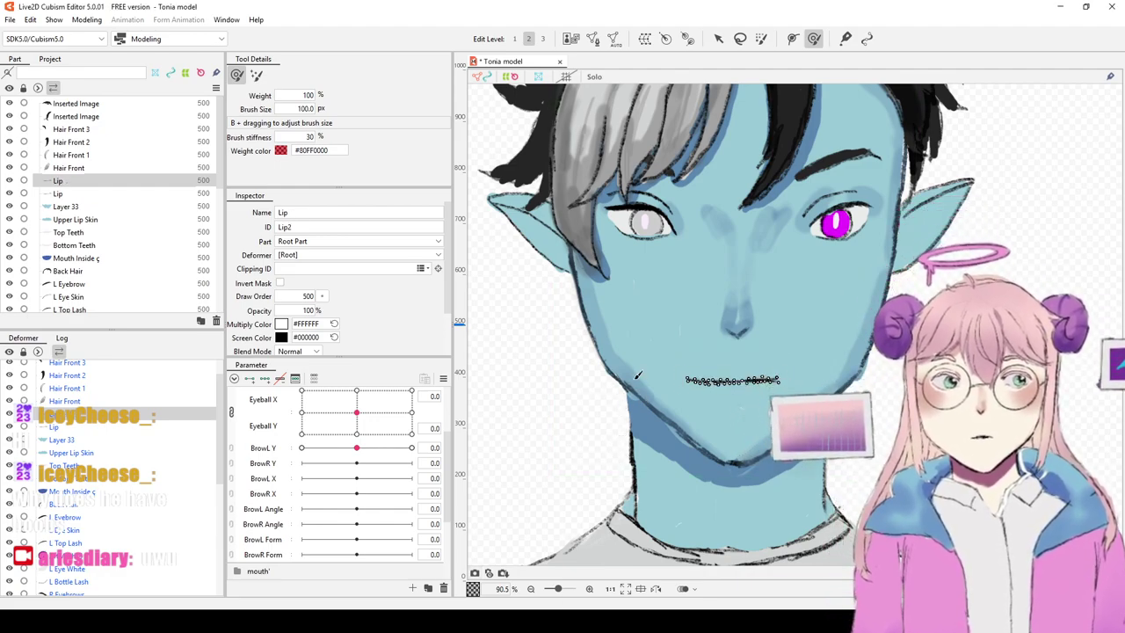
Step: Give the duplicated Lip mesh three keys on Mouth Form and two on Mouth Open, with Mouth Open set to 1.0
{"action": "scroll", "coordinate": [204, 458], "scroll_direction": "down", "scroll_amount": 2}
{"action": "scroll", "coordinate": [285, 419], "scroll_direction": "up", "scroll_amount": 2}
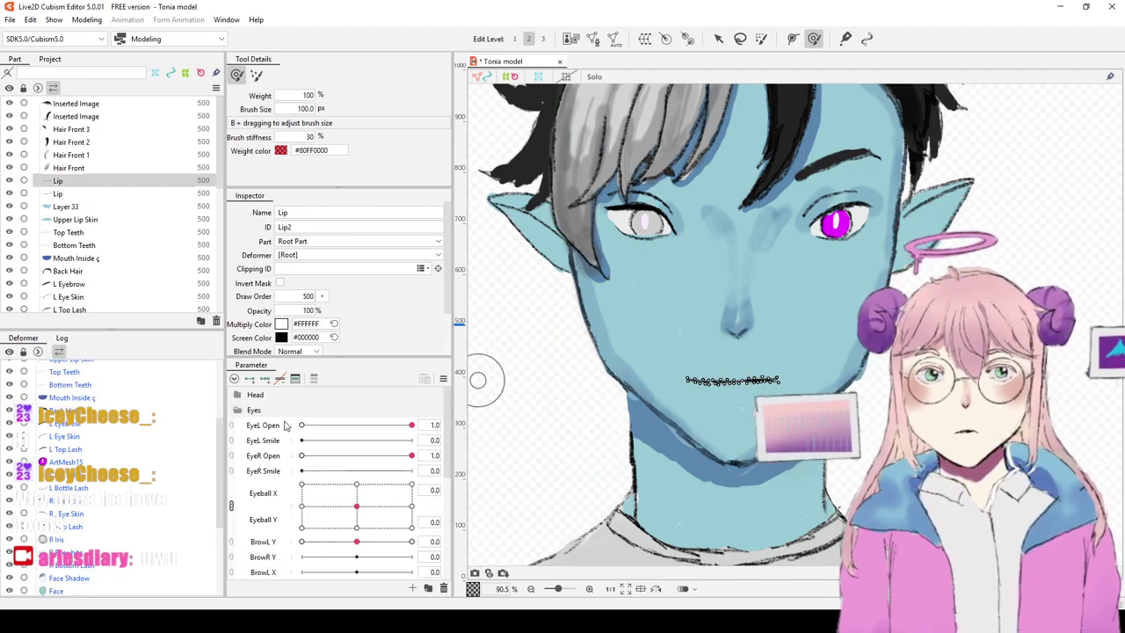
{"action": "left_click", "coordinate": [254, 411]}
{"action": "left_click", "coordinate": [238, 410]}
{"action": "left_click", "coordinate": [245, 425]}
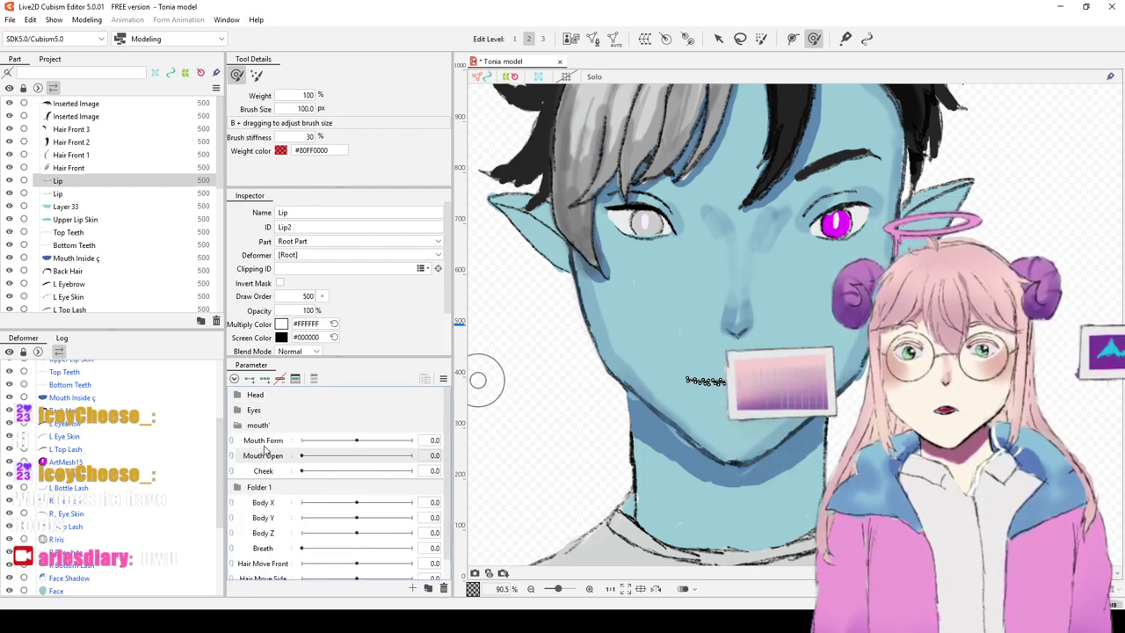
{"action": "mouse_move", "coordinate": [406, 457]}
{"action": "left_mouse_down"}
{"action": "mouse_move", "coordinate": [418, 457]}
{"action": "mouse_move", "coordinate": [295, 468]}
{"action": "mouse_move", "coordinate": [412, 455]}
{"action": "left_mouse_up"}
{"action": "left_click", "coordinate": [252, 379]}
Step: Arch the duplicated lip line upward with the deform brush to shape the upper lip for Mouth Open 1.0
{"action": "scroll", "coordinate": [679, 299], "scroll_direction": "up", "scroll_amount": 3}
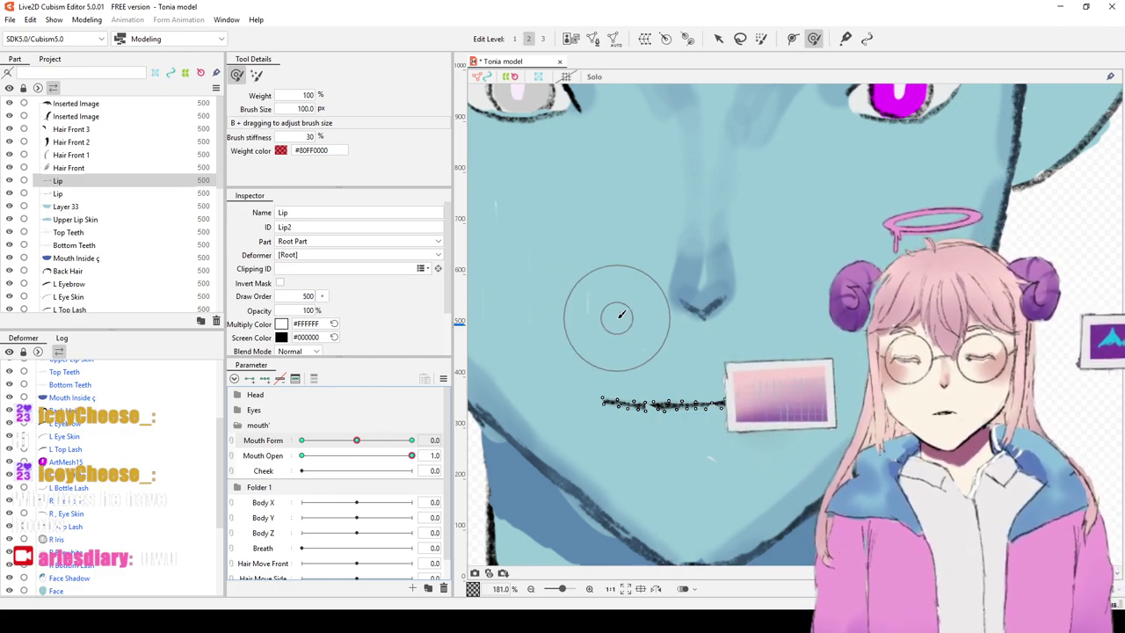
{"action": "mouse_move", "coordinate": [673, 395]}
{"action": "left_mouse_down"}
{"action": "mouse_move", "coordinate": [703, 389]}
{"action": "mouse_move", "coordinate": [617, 369]}
{"action": "mouse_move", "coordinate": [623, 414]}
{"action": "mouse_move", "coordinate": [640, 381]}
{"action": "mouse_move", "coordinate": [652, 384]}
{"action": "mouse_move", "coordinate": [638, 380]}
{"action": "mouse_move", "coordinate": [691, 363]}
{"action": "mouse_move", "coordinate": [729, 360]}
{"action": "mouse_move", "coordinate": [747, 374]}
{"action": "mouse_move", "coordinate": [702, 362]}
{"action": "left_mouse_up"}
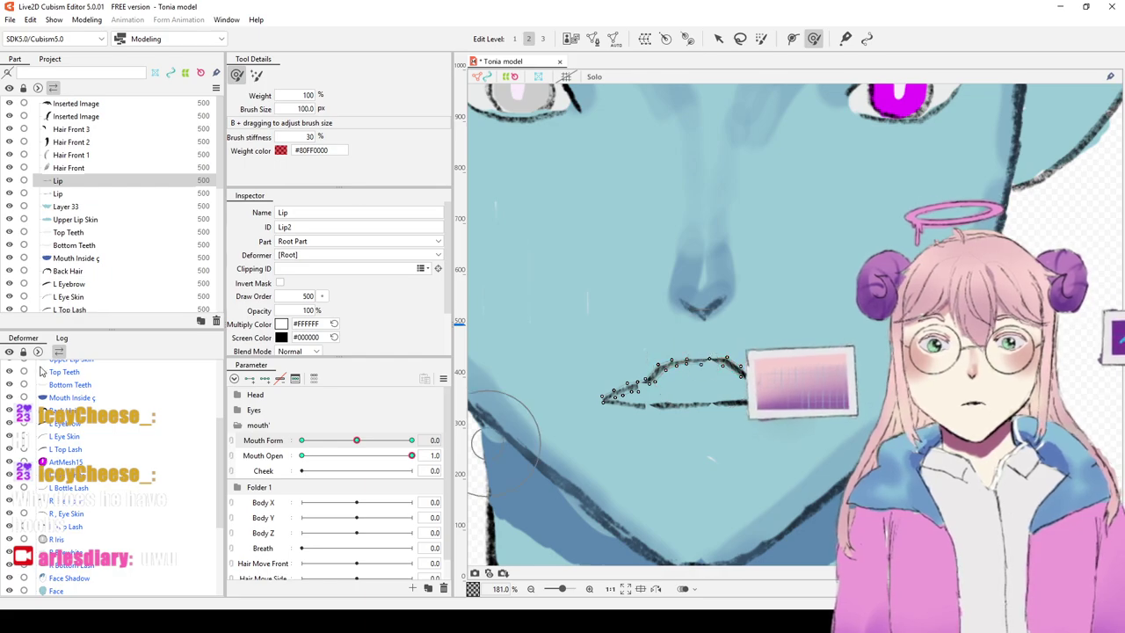
{"action": "scroll", "coordinate": [89, 380], "scroll_direction": "up", "scroll_amount": 3}
{"action": "scroll", "coordinate": [92, 379], "scroll_direction": "down", "scroll_amount": 3}
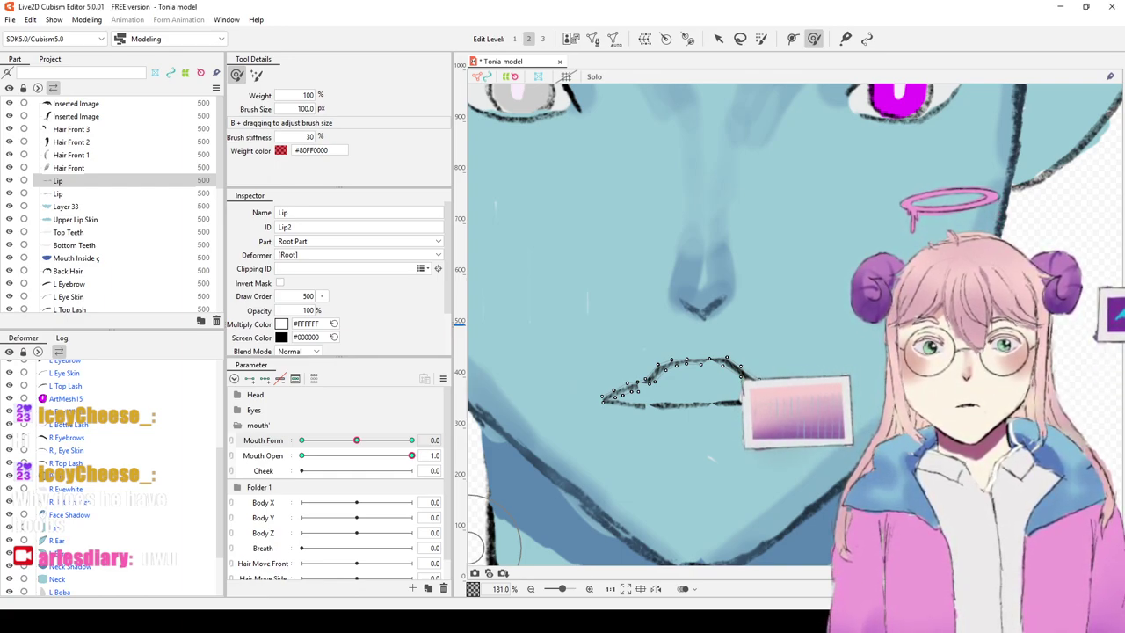
{"action": "left_click_drag", "start_coordinate": [655, 387], "coordinate": [652, 378]}
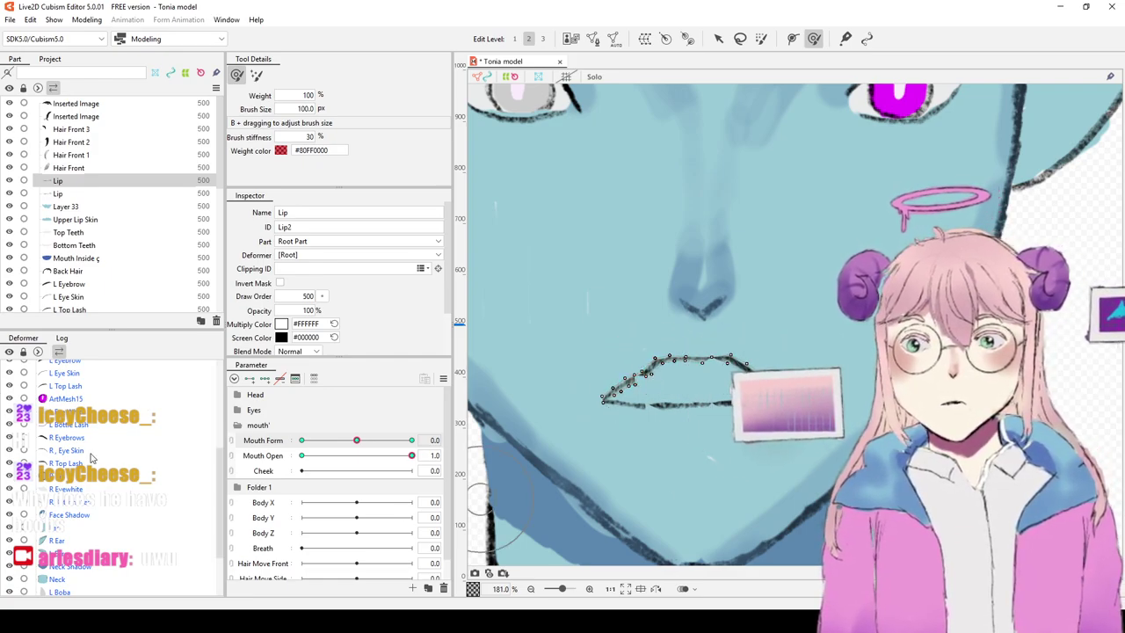
Step: Select the original Lip mesh and pull its line downward with the deform brush to shape the open lower lip
{"action": "scroll", "coordinate": [103, 433], "scroll_direction": "up", "scroll_amount": 5}
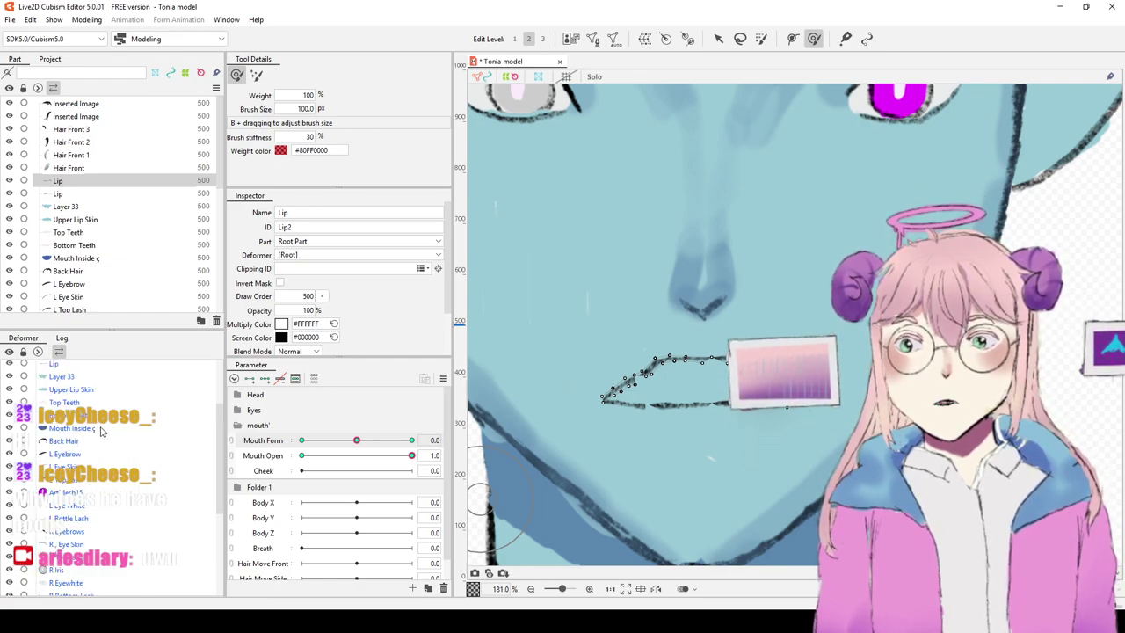
{"action": "left_click", "coordinate": [68, 456]}
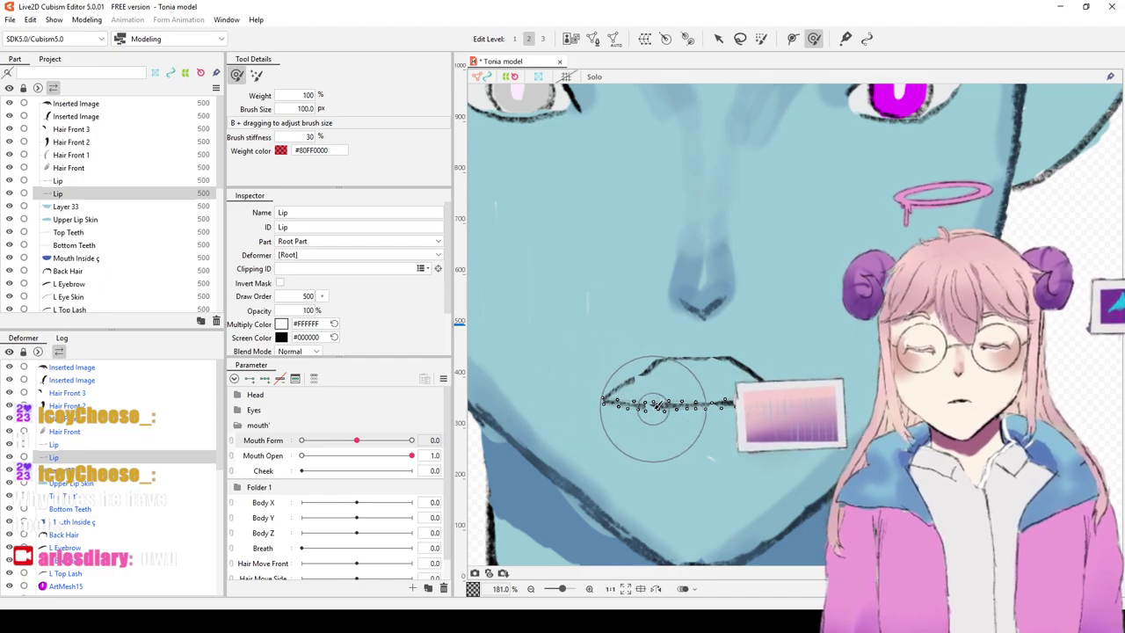
{"action": "left_click_drag", "start_coordinate": [665, 401], "coordinate": [671, 423]}
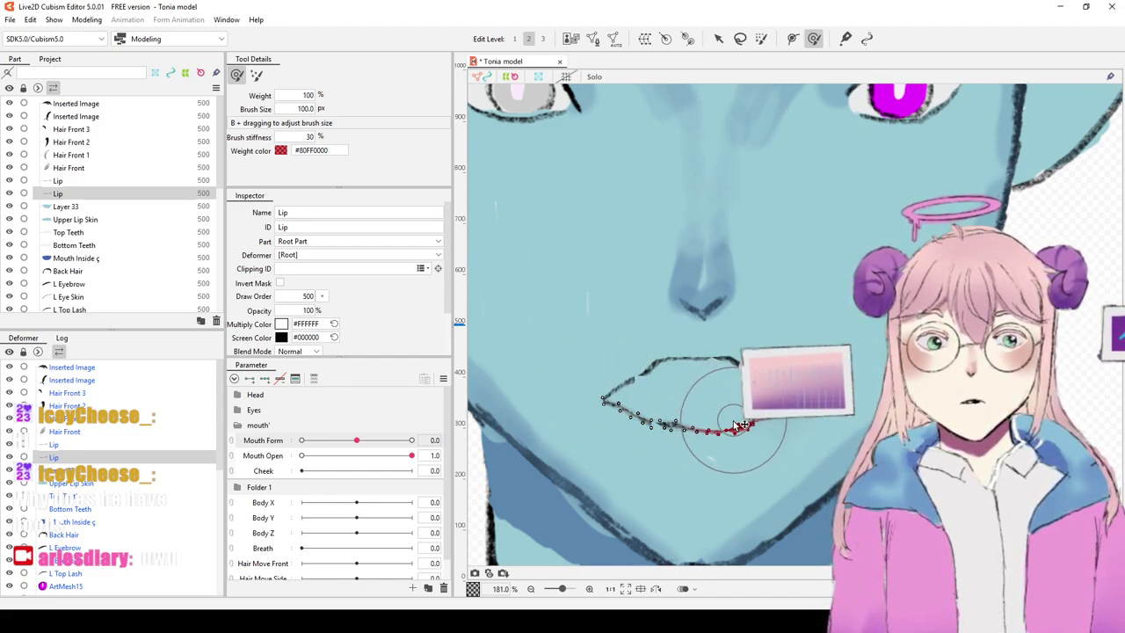
Step: Try to bend the lower lip line downward and adjust the upper lip outline with the deform brush at Mouth Open 1.0
{"action": "mouse_move", "coordinate": [734, 410]}
{"action": "left_mouse_down"}
{"action": "mouse_move", "coordinate": [691, 414]}
{"action": "mouse_move", "coordinate": [678, 432]}
{"action": "mouse_move", "coordinate": [694, 433]}
{"action": "left_mouse_up"}
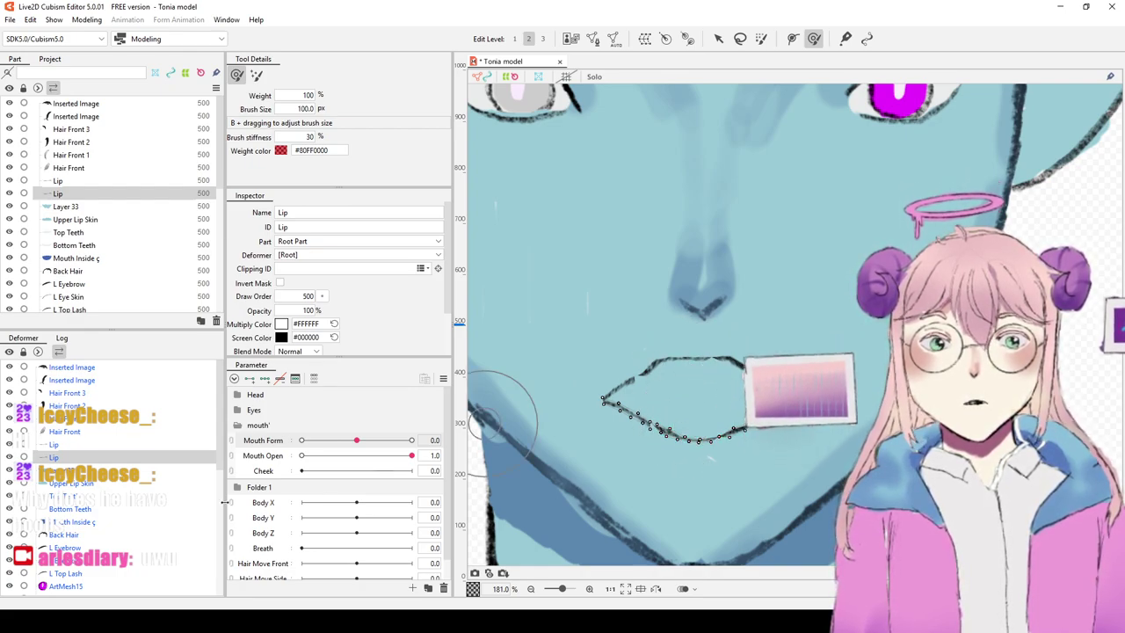
{"action": "left_click", "coordinate": [73, 448]}
{"action": "mouse_move", "coordinate": [603, 342]}
{"action": "left_mouse_down"}
{"action": "mouse_move", "coordinate": [657, 387]}
{"action": "mouse_move", "coordinate": [661, 353]}
{"action": "mouse_move", "coordinate": [689, 369]}
{"action": "mouse_move", "coordinate": [698, 352]}
{"action": "left_mouse_up"}
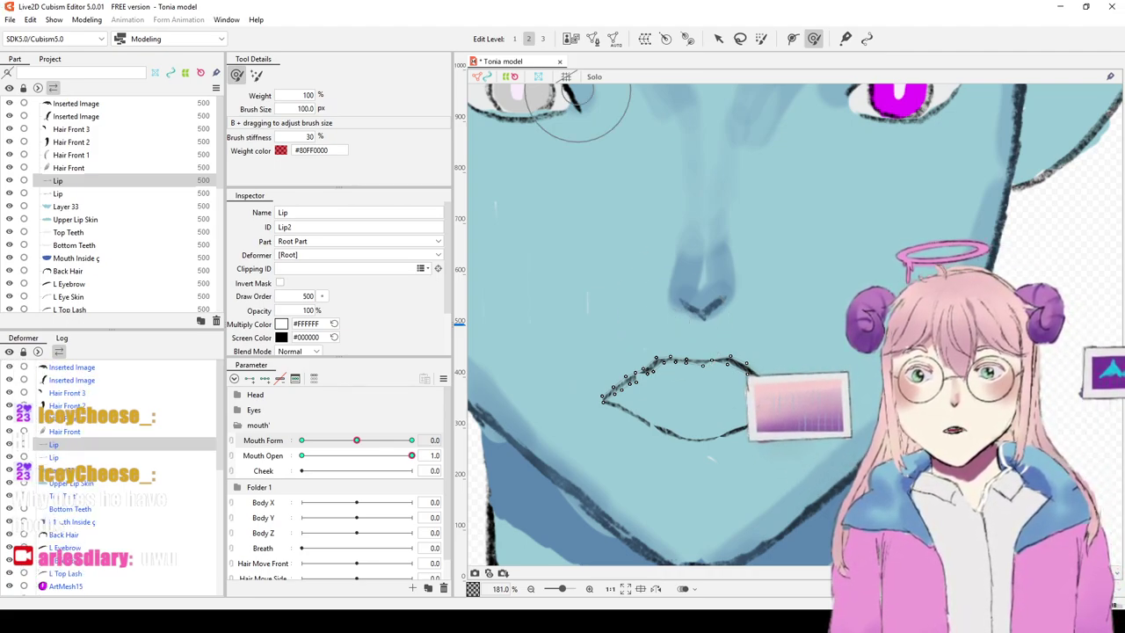
Step: Hide Layer 33 and Upper Lip Skin to expose the teeth and the inside of the mouth
{"action": "left_click", "coordinate": [8, 470]}
{"action": "left_click", "coordinate": [9, 484]}
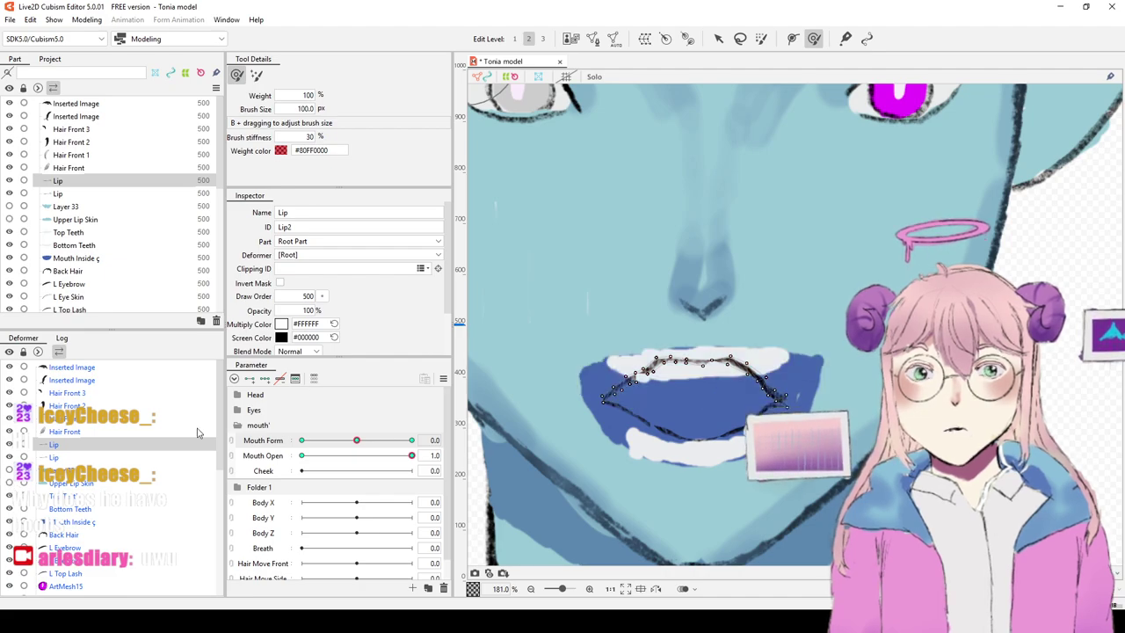
Step: Try to raise the middle and both sides of the upper lip line along the top teeth
{"action": "left_click_drag", "start_coordinate": [707, 369], "coordinate": [704, 353]}
{"action": "left_click_drag", "start_coordinate": [639, 377], "coordinate": [636, 371]}
{"action": "left_click_drag", "start_coordinate": [756, 384], "coordinate": [759, 383]}
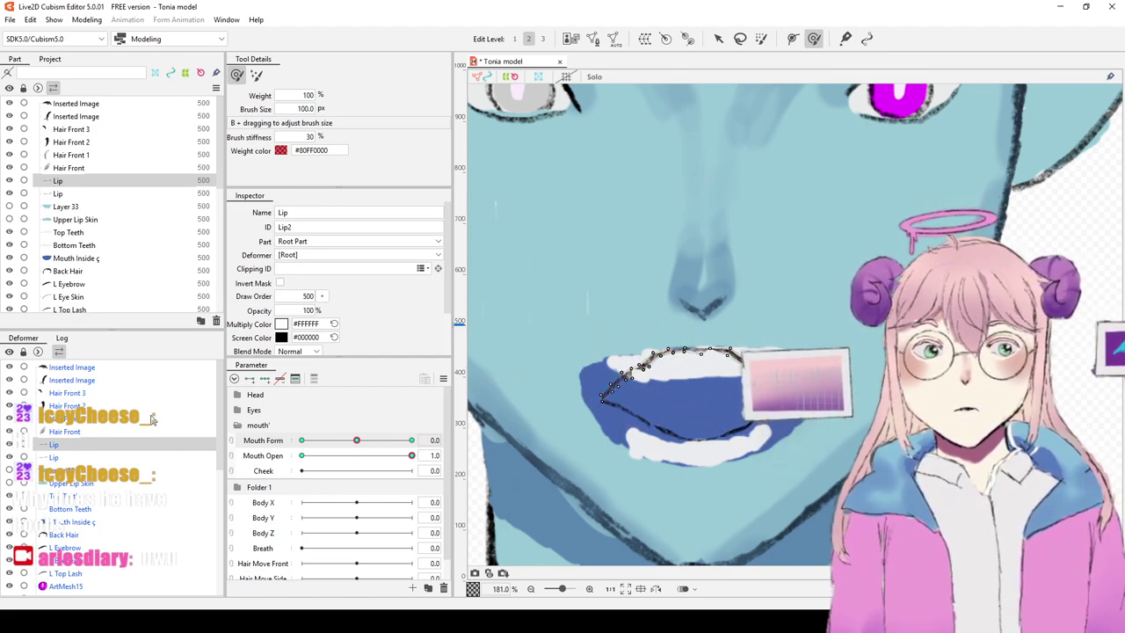
Step: Try to pull the lower lip line down over the bottom teeth, and undo that reshaping
{"action": "left_click", "coordinate": [62, 458]}
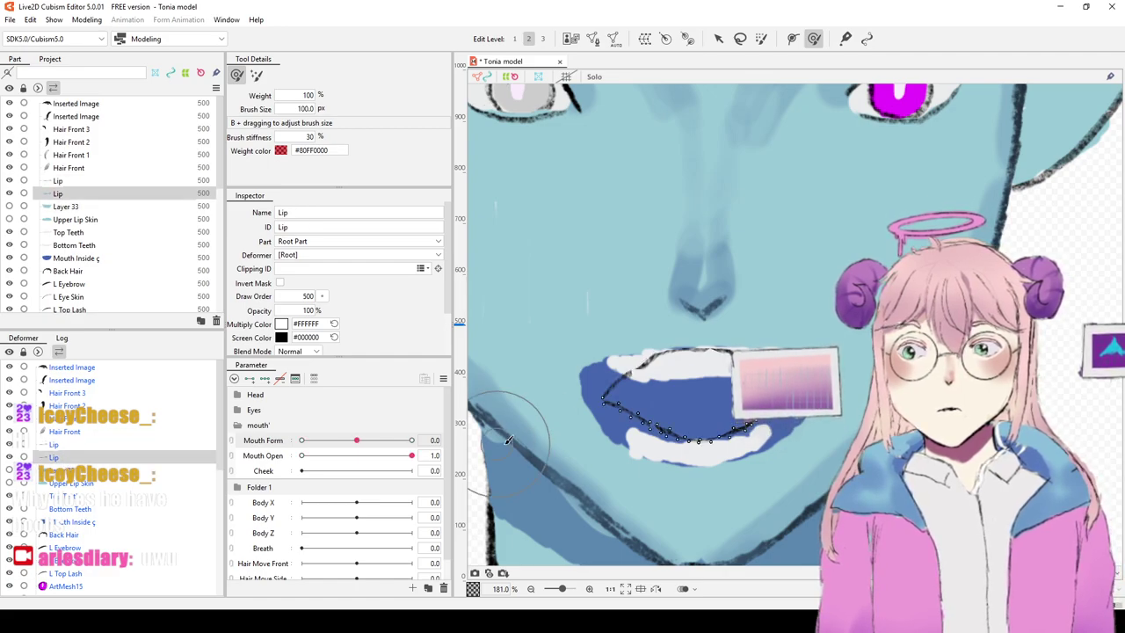
{"action": "mouse_move", "coordinate": [661, 422]}
{"action": "left_mouse_down"}
{"action": "mouse_move", "coordinate": [651, 436]}
{"action": "mouse_move", "coordinate": [736, 424]}
{"action": "mouse_move", "coordinate": [751, 429]}
{"action": "mouse_move", "coordinate": [753, 451]}
{"action": "mouse_move", "coordinate": [745, 439]}
{"action": "left_mouse_up"}
{"action": "key", "text": "ctrl+z"}
{"action": "key", "text": "ctrl+z"}
{"action": "key", "text": "ctrl+z"}
{"action": "key", "text": "ctrl+z"}
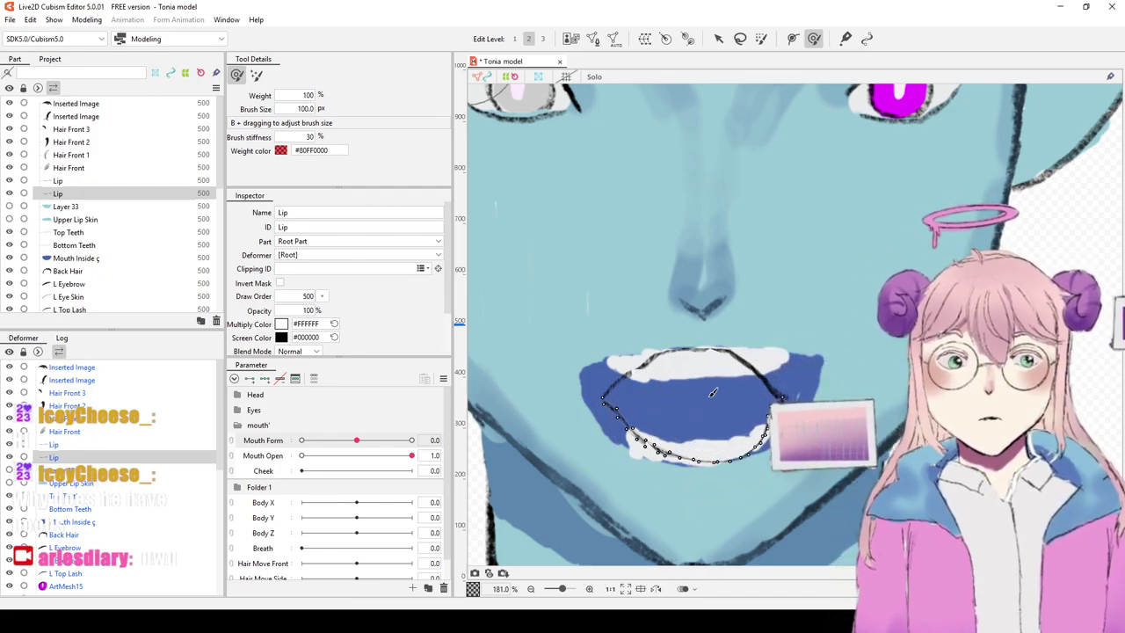
{"action": "key", "text": "ctrl+z"}
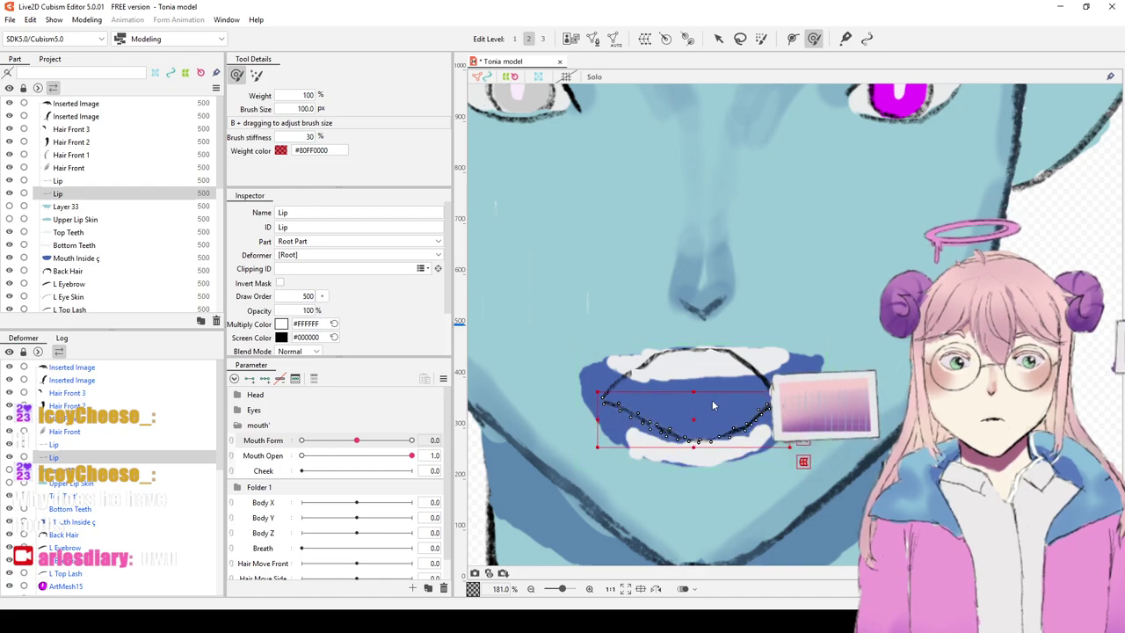
Step: Try to round the lower lip line along the bottom teeth, and test it by moving Mouth Open
{"action": "left_click_drag", "start_coordinate": [733, 410], "coordinate": [741, 424]}
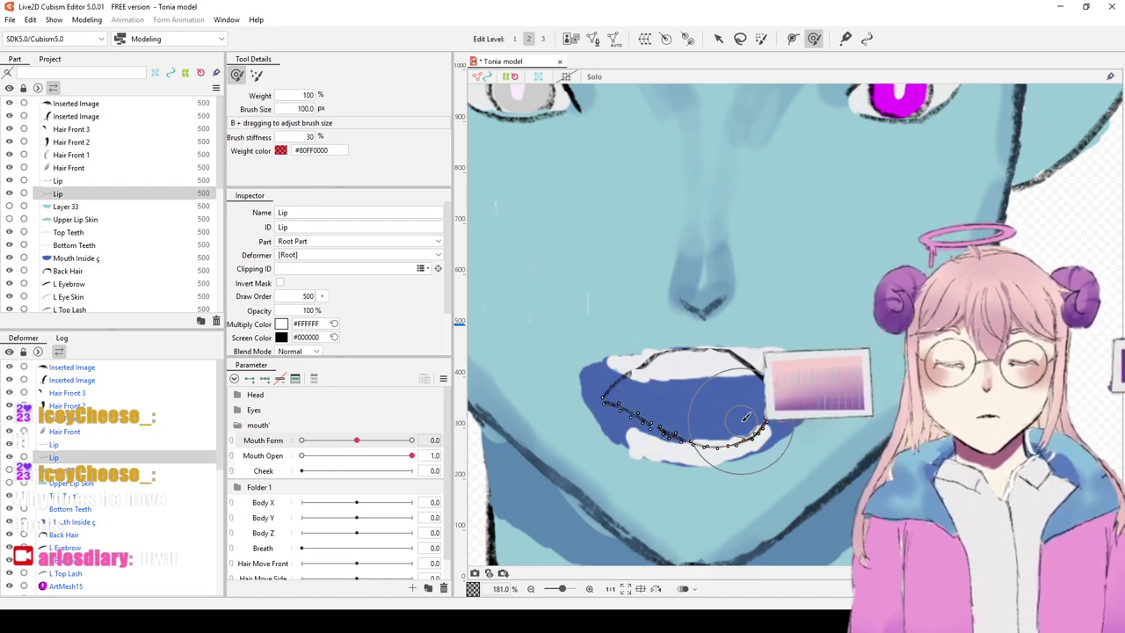
{"action": "mouse_move", "coordinate": [649, 416]}
{"action": "left_mouse_down"}
{"action": "mouse_move", "coordinate": [643, 427]}
{"action": "mouse_move", "coordinate": [687, 439]}
{"action": "mouse_move", "coordinate": [715, 433]}
{"action": "left_mouse_up"}
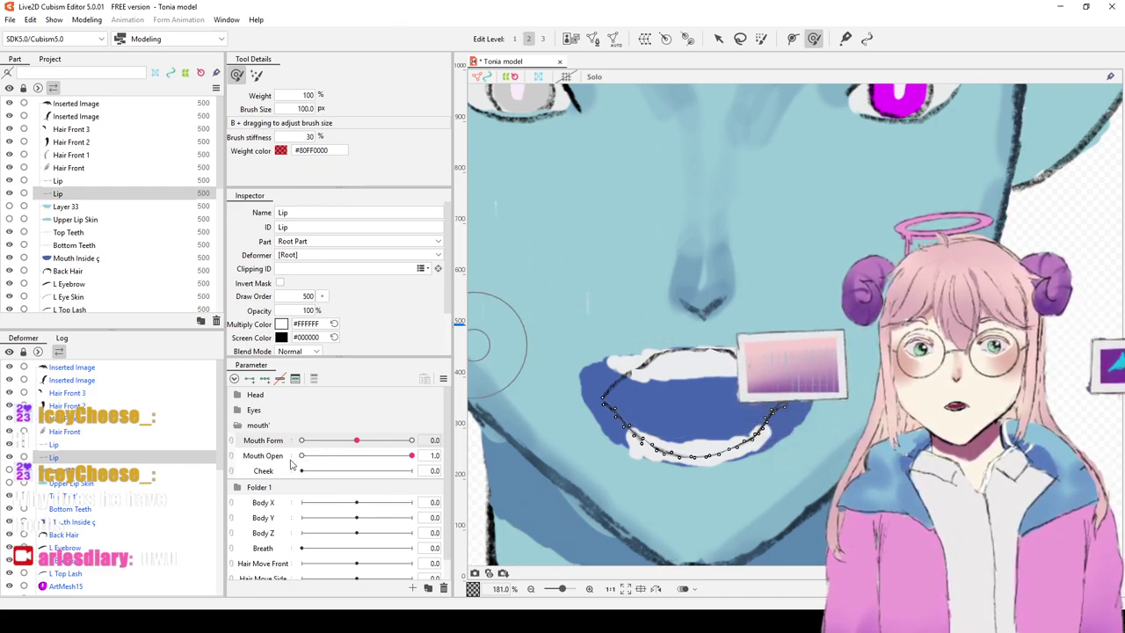
{"action": "left_click_drag", "start_coordinate": [412, 456], "coordinate": [386, 446]}
Step: Undo the recent reshaping of both lips back to the flat lower lip line
{"action": "key", "text": "ctrl+z"}
{"action": "key", "text": "ctrl+z"}
{"action": "key", "text": "ctrl+z"}
{"action": "key", "text": "ctrl+z"}
{"action": "key", "text": "ctrl+z"}
{"action": "key", "text": "ctrl+z"}
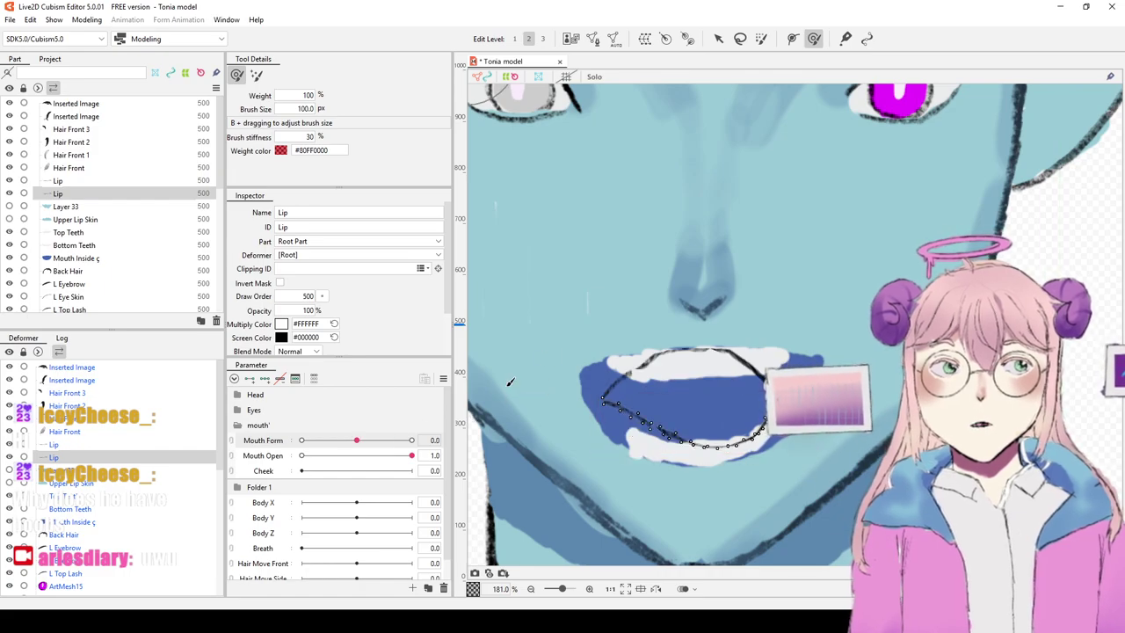
{"action": "left_click", "coordinate": [512, 386]}
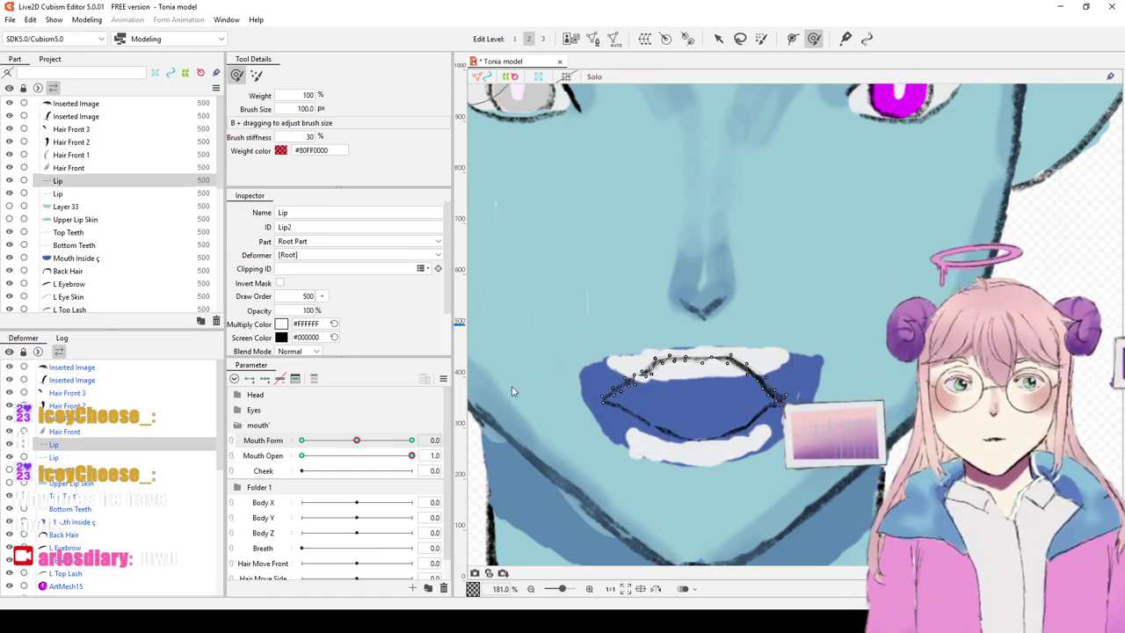
{"action": "key", "text": "ctrl+z"}
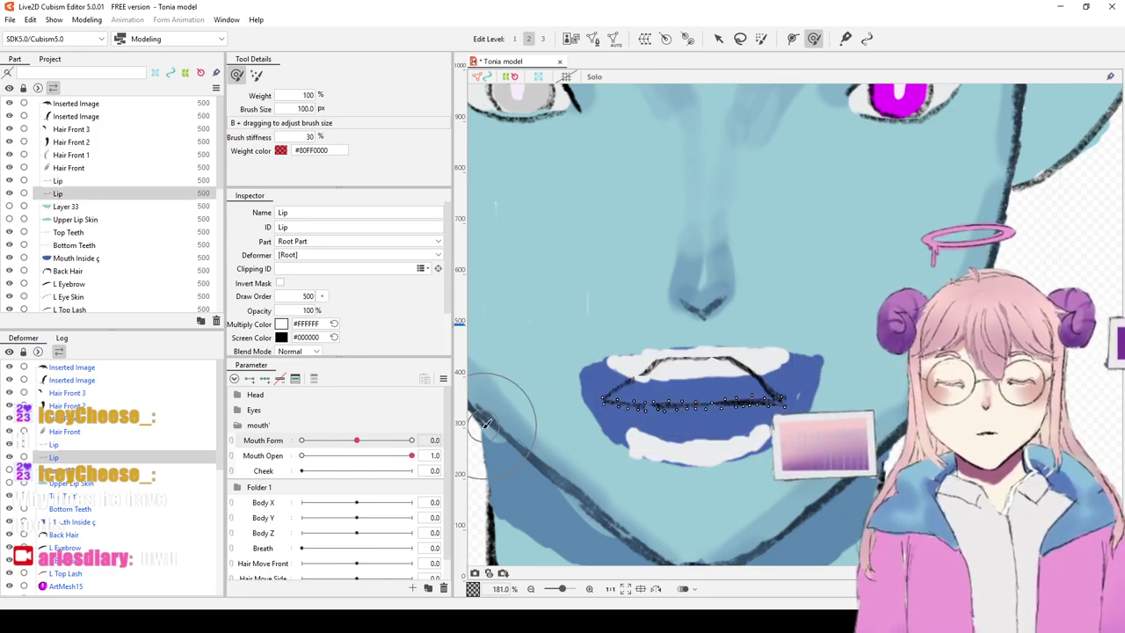
Step: Key the lower lip at Mouth Open 0 and 1.0, and curve it down around the bottom teeth for the open pose
{"action": "left_click", "coordinate": [276, 458]}
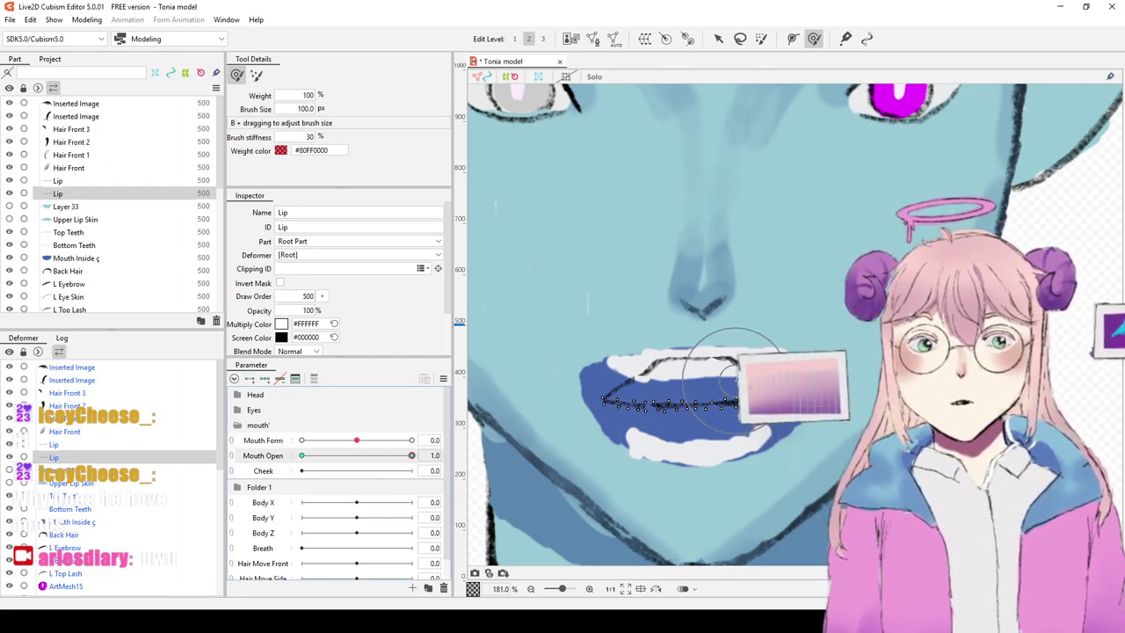
{"action": "mouse_move", "coordinate": [668, 400]}
{"action": "left_mouse_down"}
{"action": "mouse_move", "coordinate": [692, 434]}
{"action": "mouse_move", "coordinate": [737, 417]}
{"action": "mouse_move", "coordinate": [746, 429]}
{"action": "mouse_move", "coordinate": [733, 404]}
{"action": "mouse_move", "coordinate": [697, 400]}
{"action": "mouse_move", "coordinate": [672, 404]}
{"action": "mouse_move", "coordinate": [671, 434]}
{"action": "mouse_move", "coordinate": [645, 395]}
{"action": "mouse_move", "coordinate": [630, 414]}
{"action": "mouse_move", "coordinate": [734, 412]}
{"action": "mouse_move", "coordinate": [744, 423]}
{"action": "mouse_move", "coordinate": [668, 448]}
{"action": "left_mouse_up"}
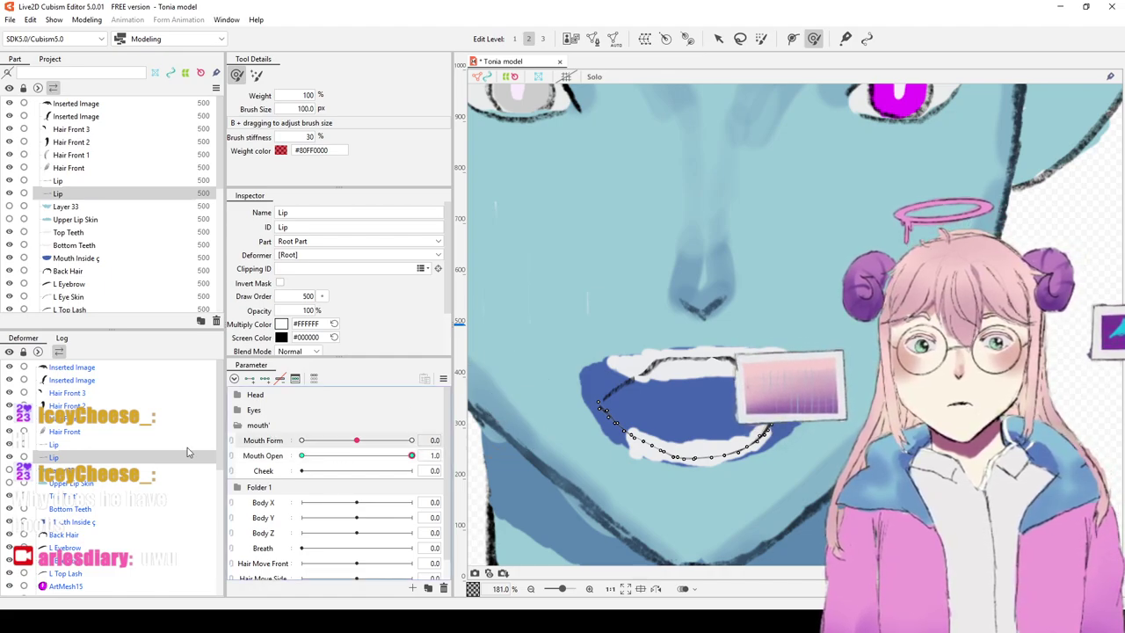
Step: Rename the Lip mesh that forms the top line of the mouth to "upper lip"
{"action": "left_click", "coordinate": [93, 446]}
{"action": "double_click", "coordinate": [296, 214]}
{"action": "type", "text": "upper l"}
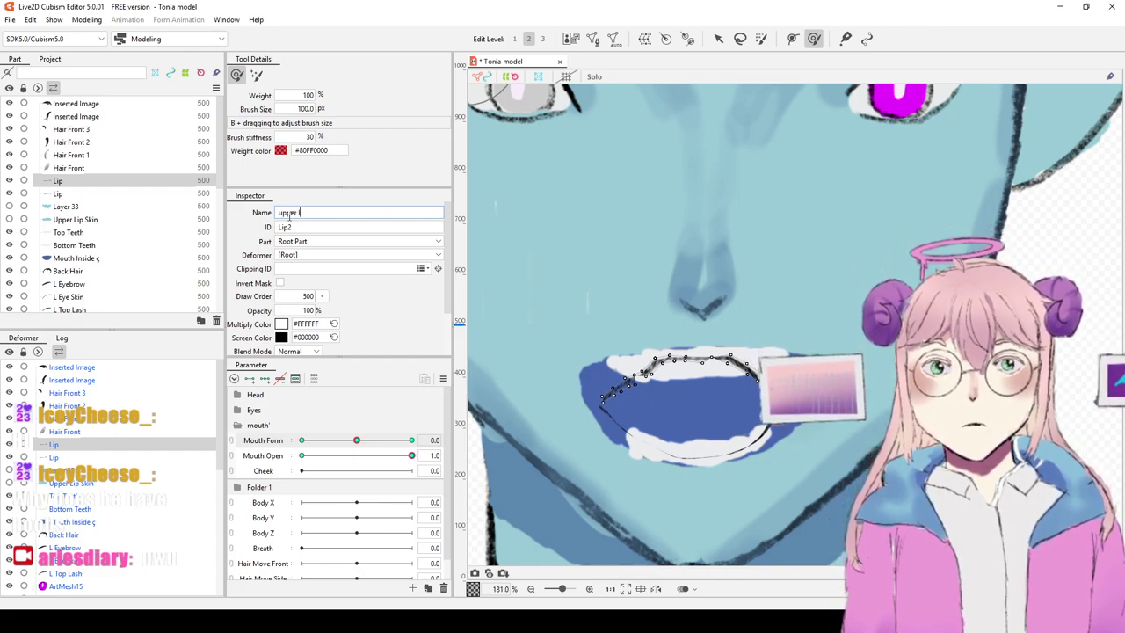
{"action": "key", "text": "Return"}
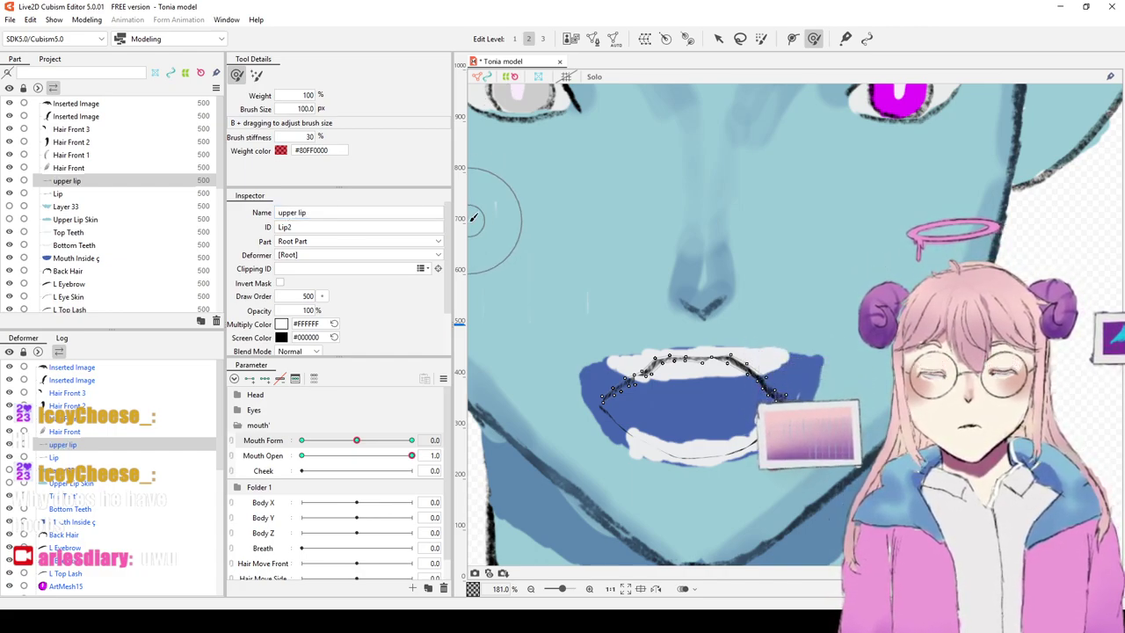
Step: Arch the upper lip along the top teeth at Mouth Form 0, and remove its Mouth Form keys at -1.0 and 1.0
{"action": "left_click_drag", "start_coordinate": [640, 376], "coordinate": [630, 366]}
{"action": "left_click_drag", "start_coordinate": [711, 362], "coordinate": [720, 350]}
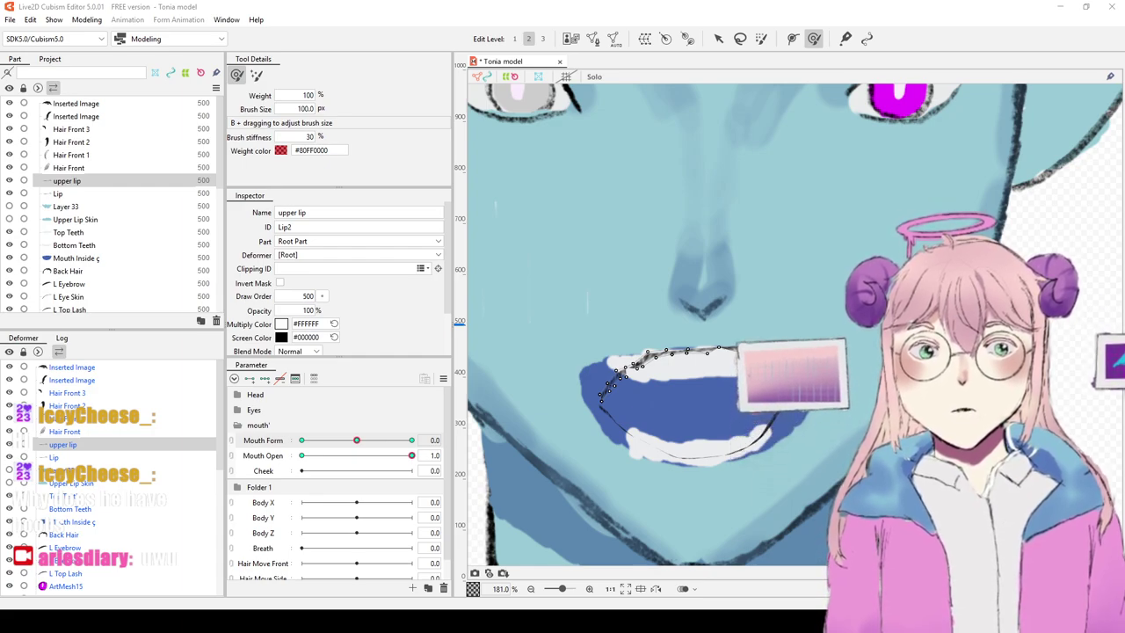
{"action": "left_click", "coordinate": [409, 442]}
{"action": "left_click_drag", "start_coordinate": [410, 442], "coordinate": [414, 447]}
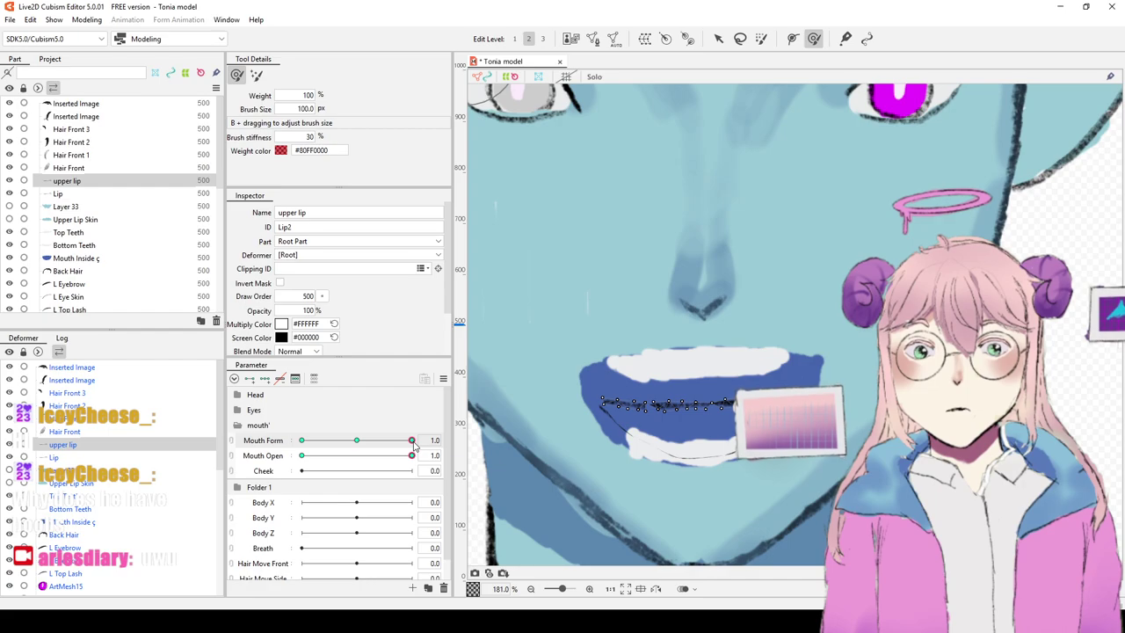
{"action": "left_click", "coordinate": [302, 440]}
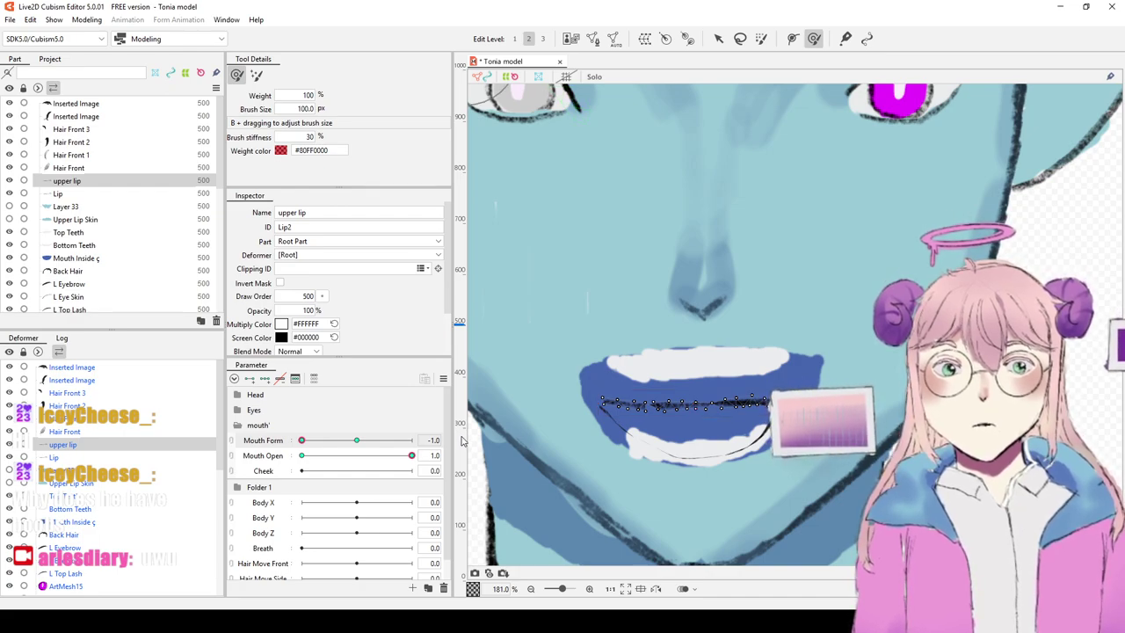
{"action": "left_click", "coordinate": [357, 441]}
{"action": "left_click_drag", "start_coordinate": [362, 442], "coordinate": [357, 444]}
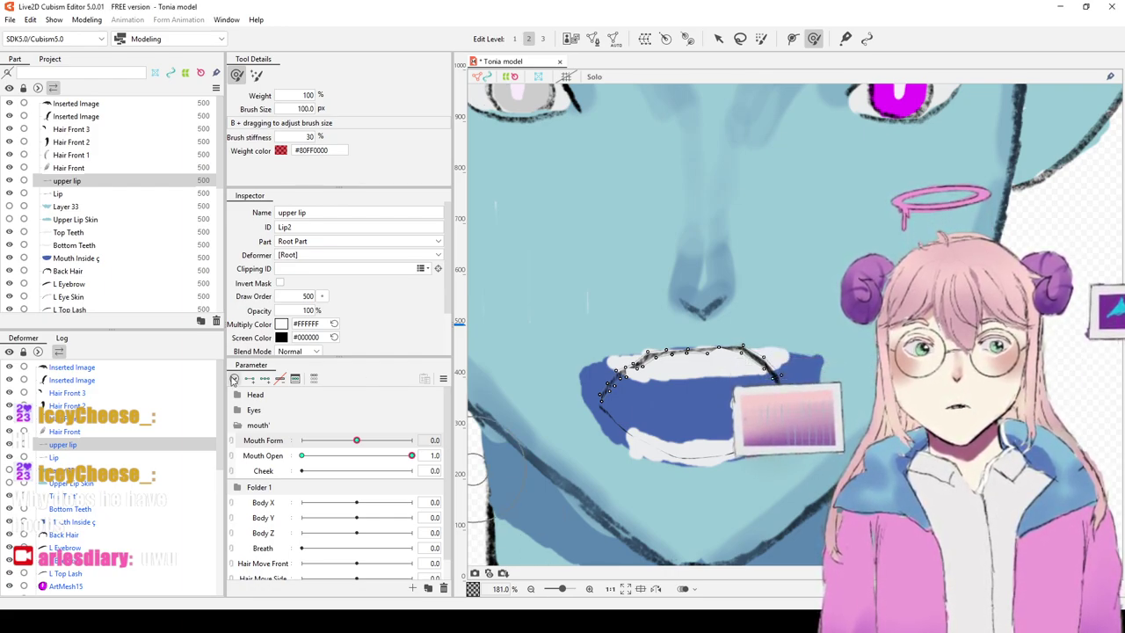
Step: Add a Mouth Form key at 0.6 to the upper lip and test it against the neutral pose
{"action": "left_click", "coordinate": [433, 440]}
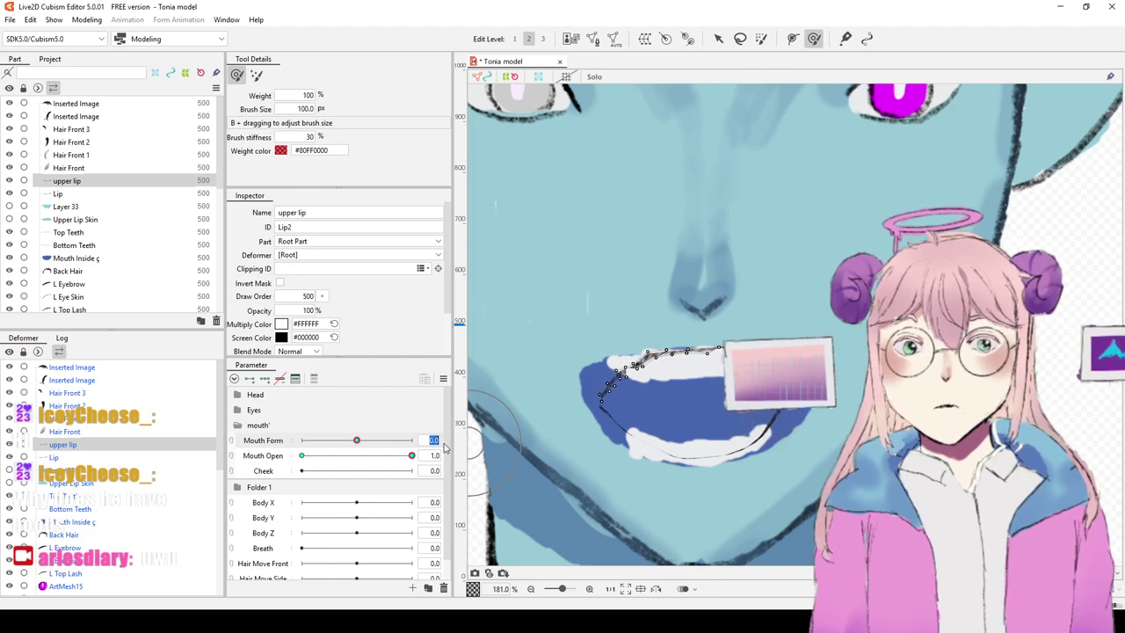
{"action": "type", "text": "0.6"}
{"action": "key", "text": "Return"}
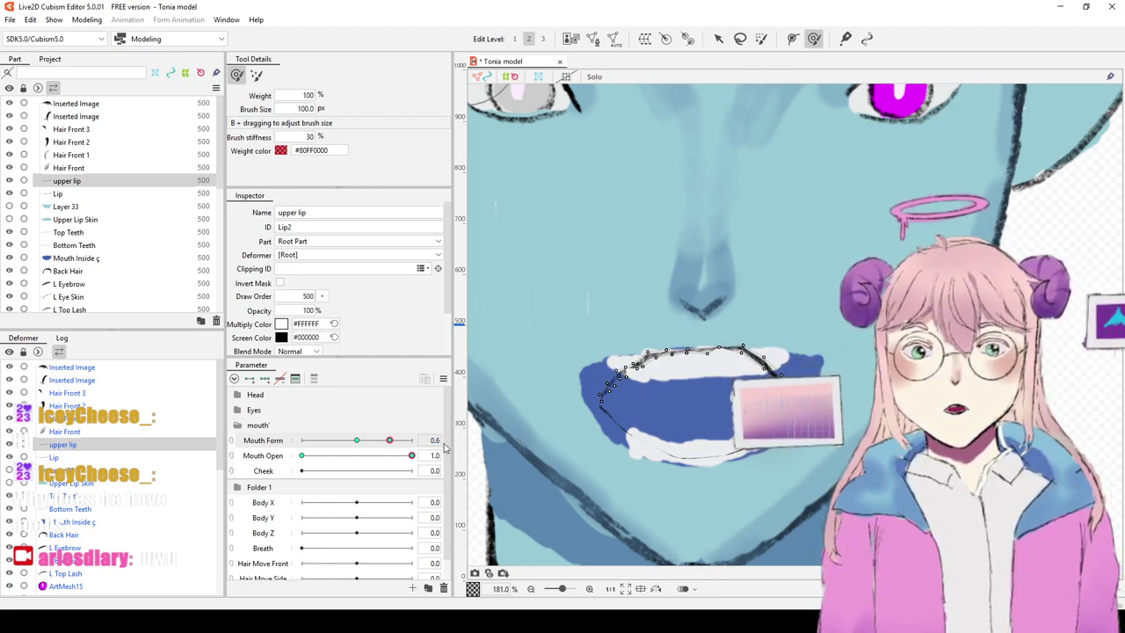
{"action": "left_click", "coordinate": [390, 441]}
{"action": "left_click_drag", "start_coordinate": [392, 444], "coordinate": [359, 448]}
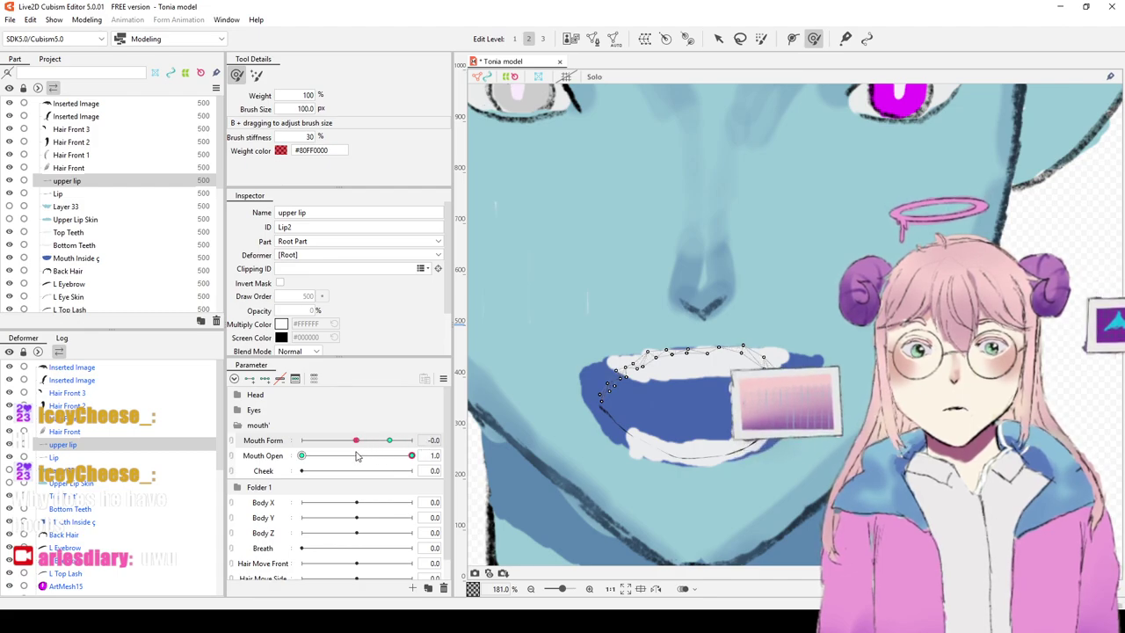
{"action": "left_click_drag", "start_coordinate": [364, 457], "coordinate": [415, 468]}
{"action": "left_click", "coordinate": [389, 440]}
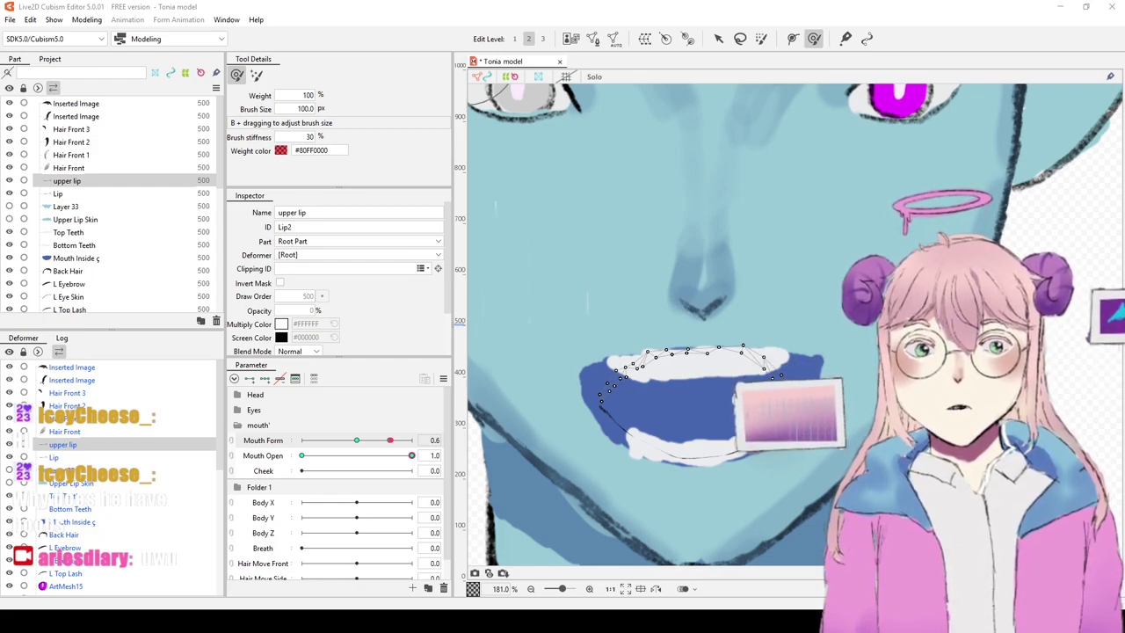
Step: Add Mouth Form keys at 0.5 and 0.3 to the upper lip
{"action": "left_click", "coordinate": [434, 439]}
{"action": "type", "text": "1.5"}
{"action": "key", "text": "Return"}
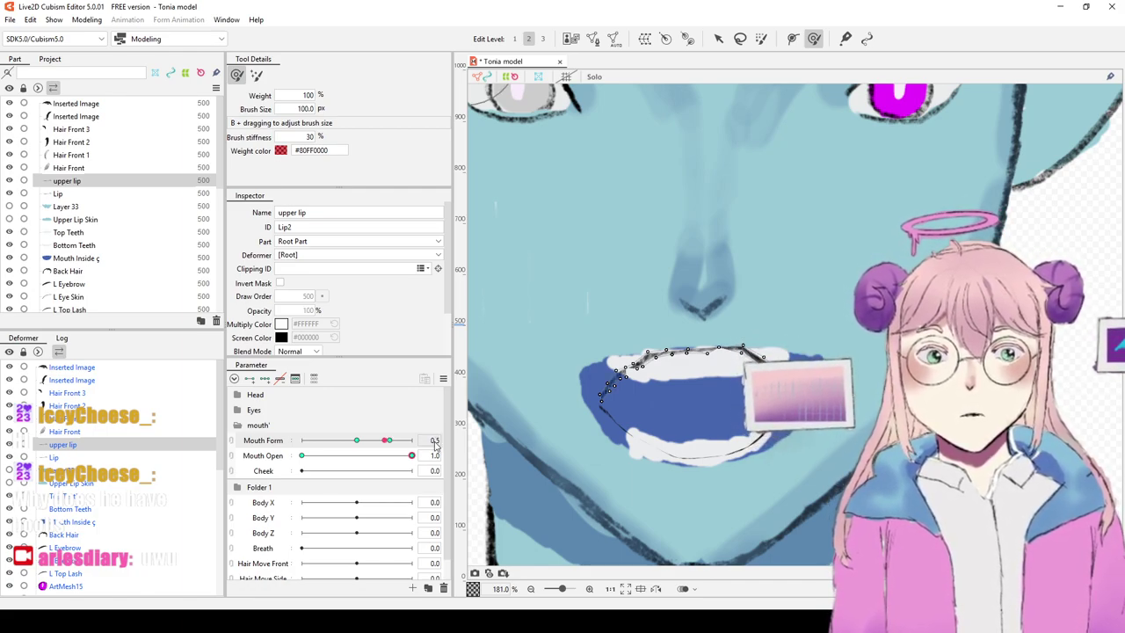
{"action": "left_click", "coordinate": [433, 440]}
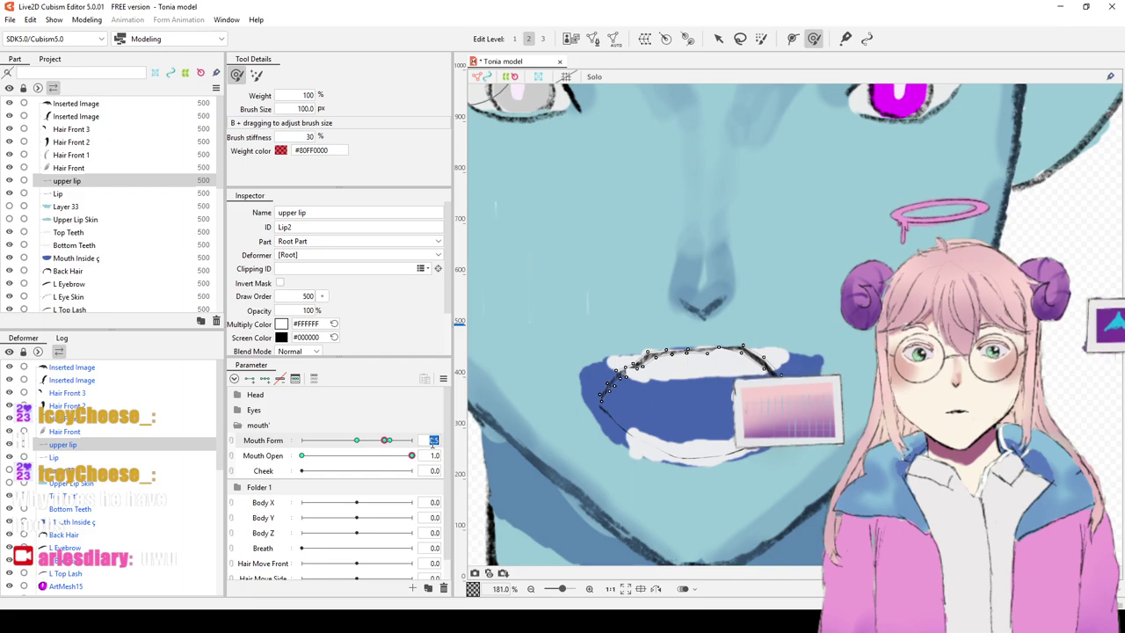
{"action": "type", "text": "0.3"}
{"action": "key", "text": "Return"}
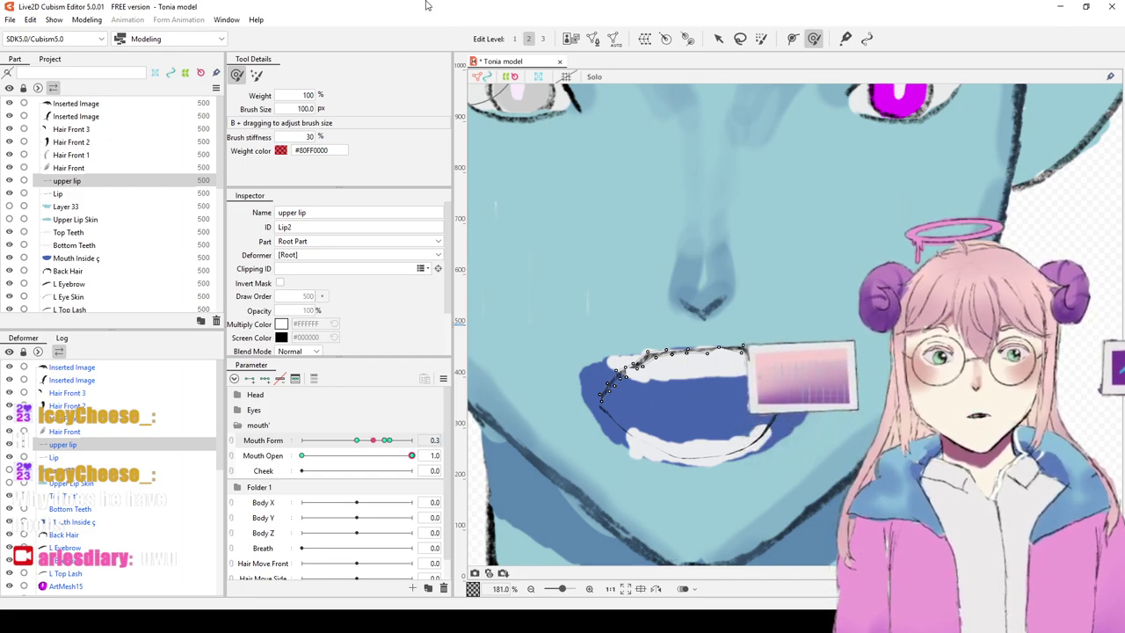
Step: Set Mouth Form back to 0 for the upper lip
{"action": "left_click", "coordinate": [433, 441]}
{"action": "double_click", "coordinate": [431, 439]}
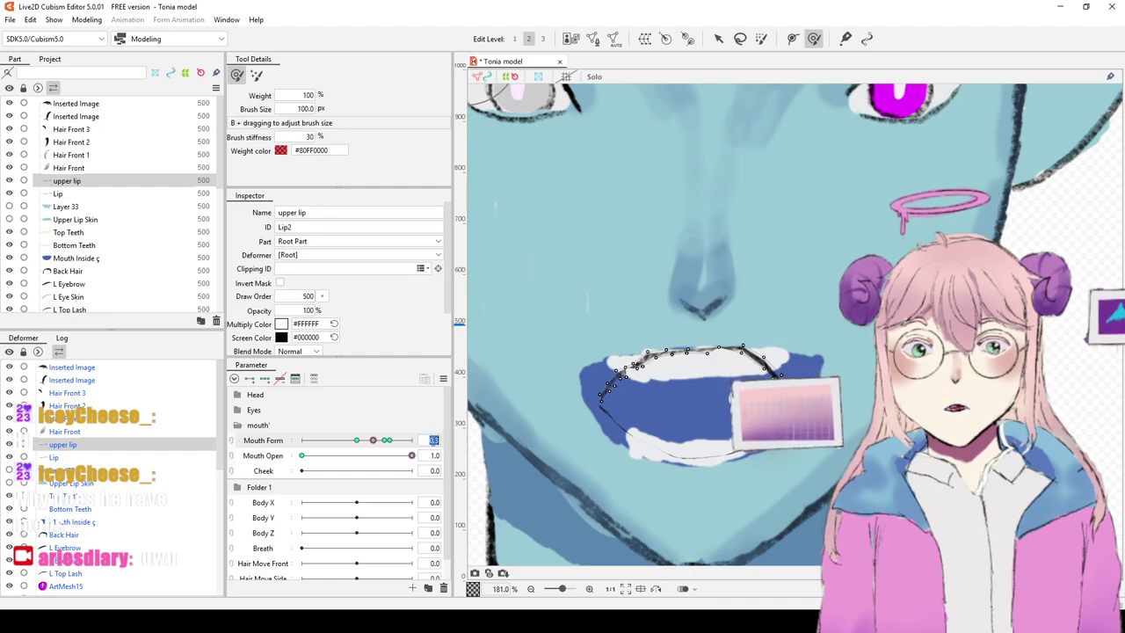
{"action": "type", "text": "0"}
{"action": "key", "text": "Return"}
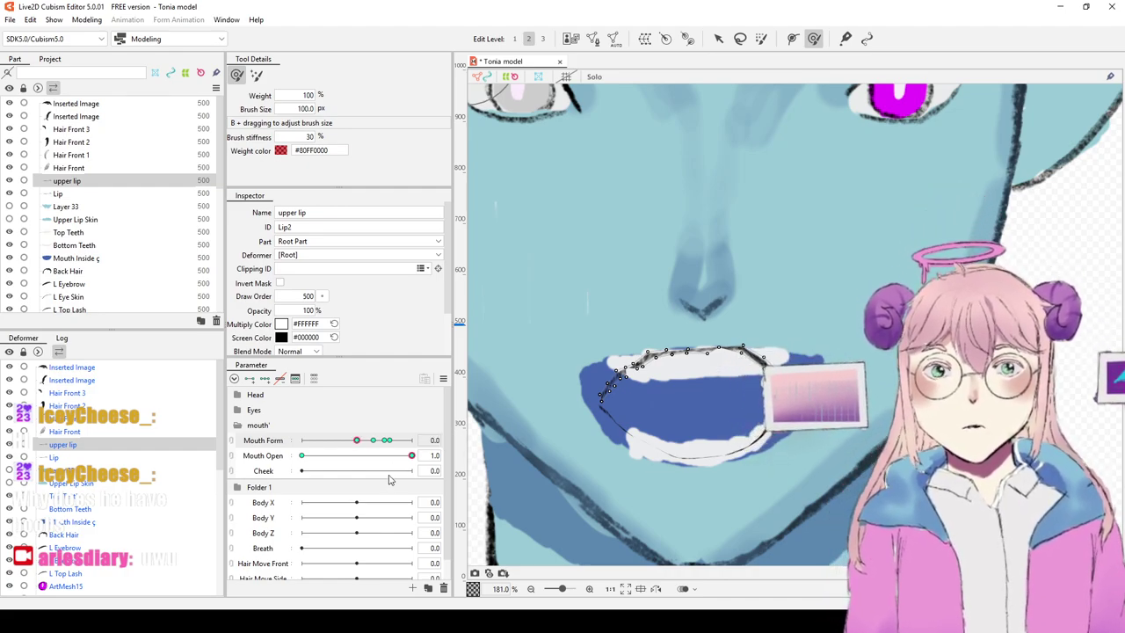
{"action": "left_click", "coordinate": [417, 621]}
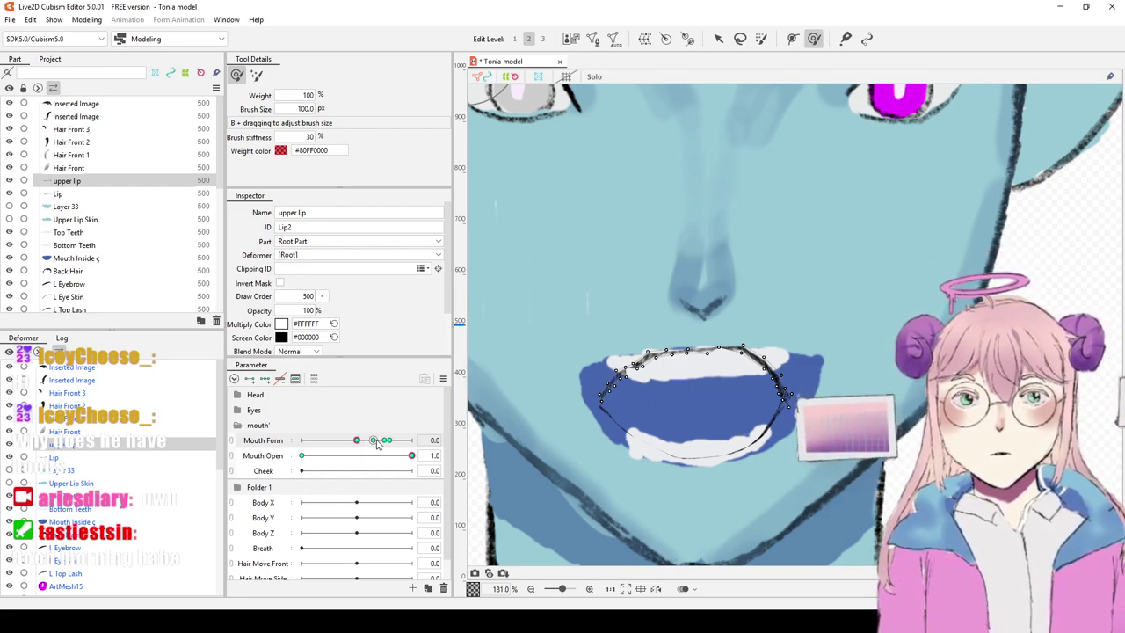
Step: Compare the upper lip's shape at the Mouth Form keys 0.3, 0.5 and 0.6
{"action": "left_click", "coordinate": [376, 442]}
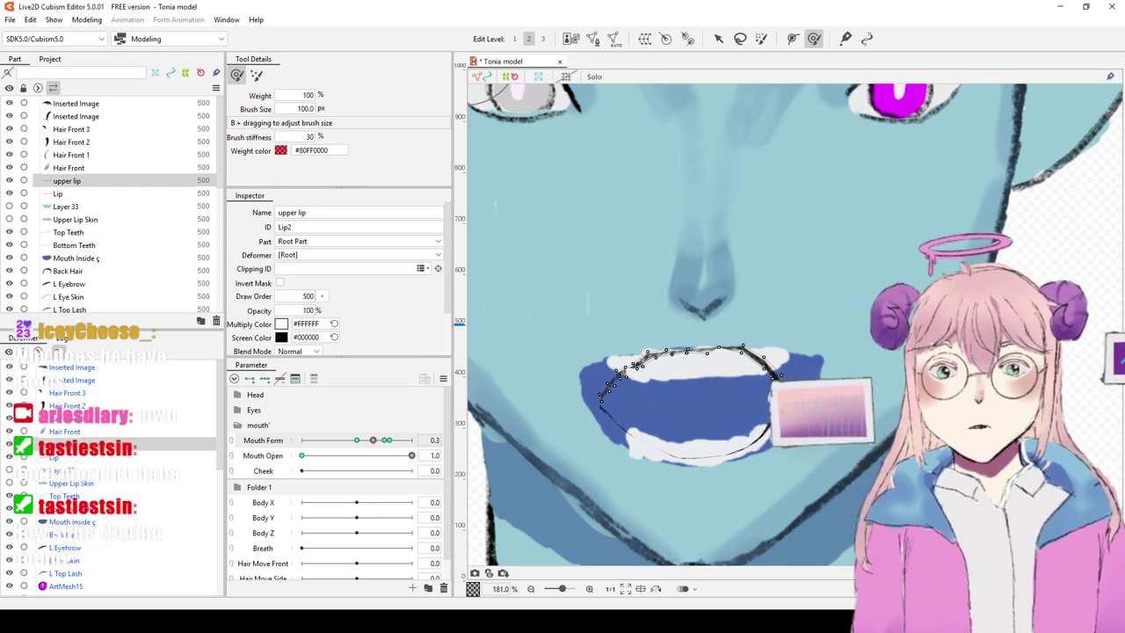
{"action": "scroll", "coordinate": [681, 338], "scroll_direction": "down", "scroll_amount": 6}
{"action": "scroll", "coordinate": [683, 338], "scroll_direction": "up", "scroll_amount": 5}
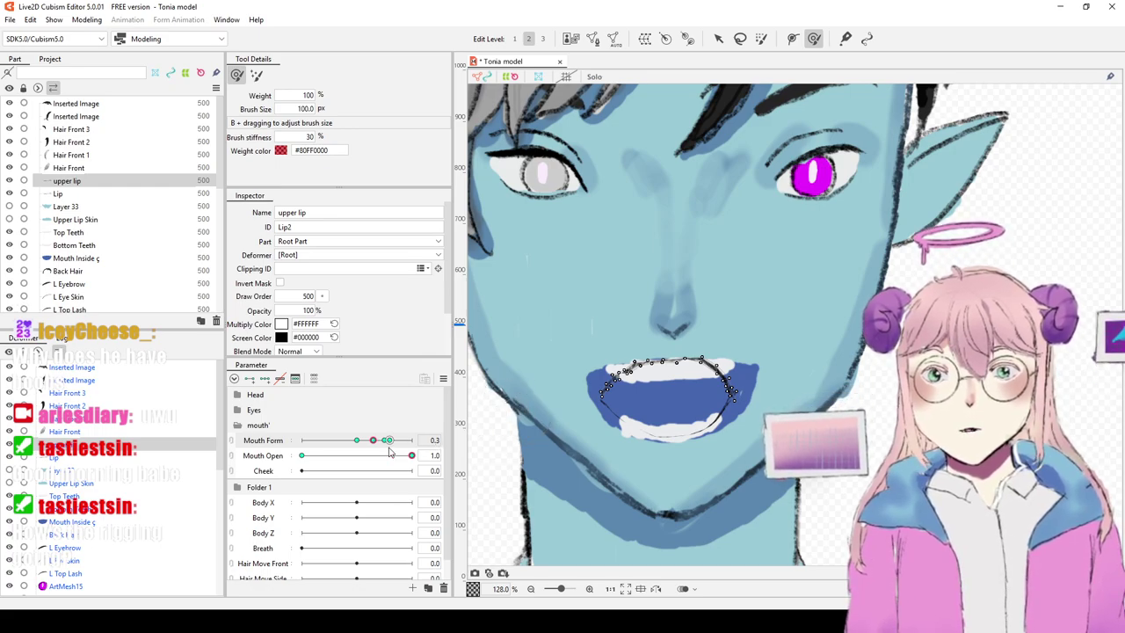
{"action": "left_click_drag", "start_coordinate": [385, 442], "coordinate": [388, 442]}
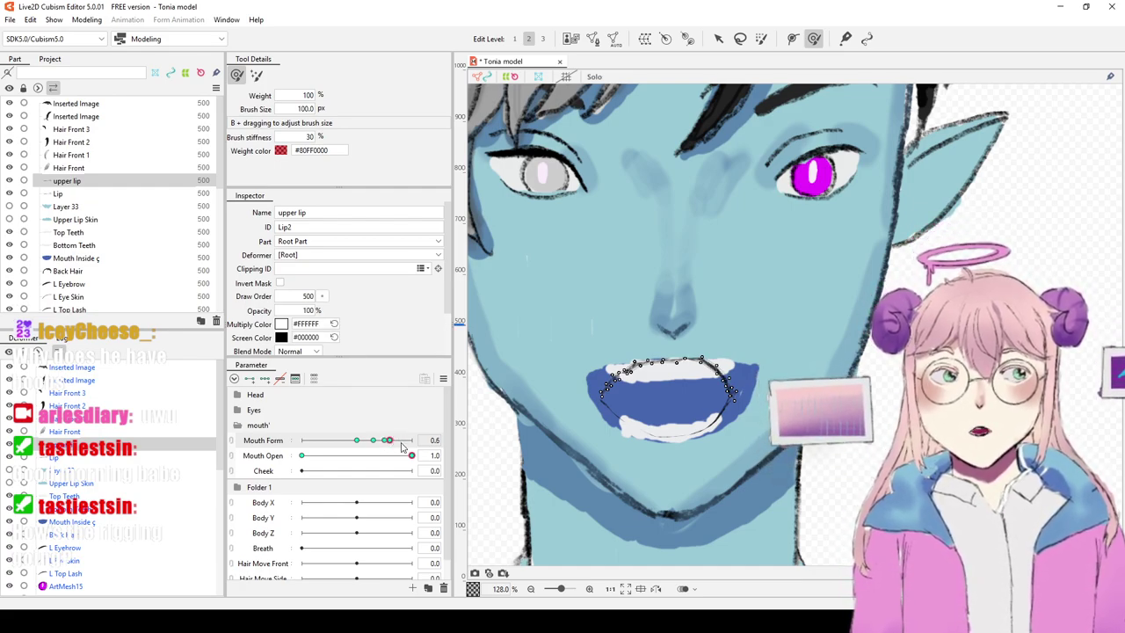
{"action": "left_click", "coordinate": [380, 438]}
{"action": "left_click_drag", "start_coordinate": [382, 439], "coordinate": [455, 442]}
{"action": "left_click_drag", "start_coordinate": [387, 446], "coordinate": [404, 447]}
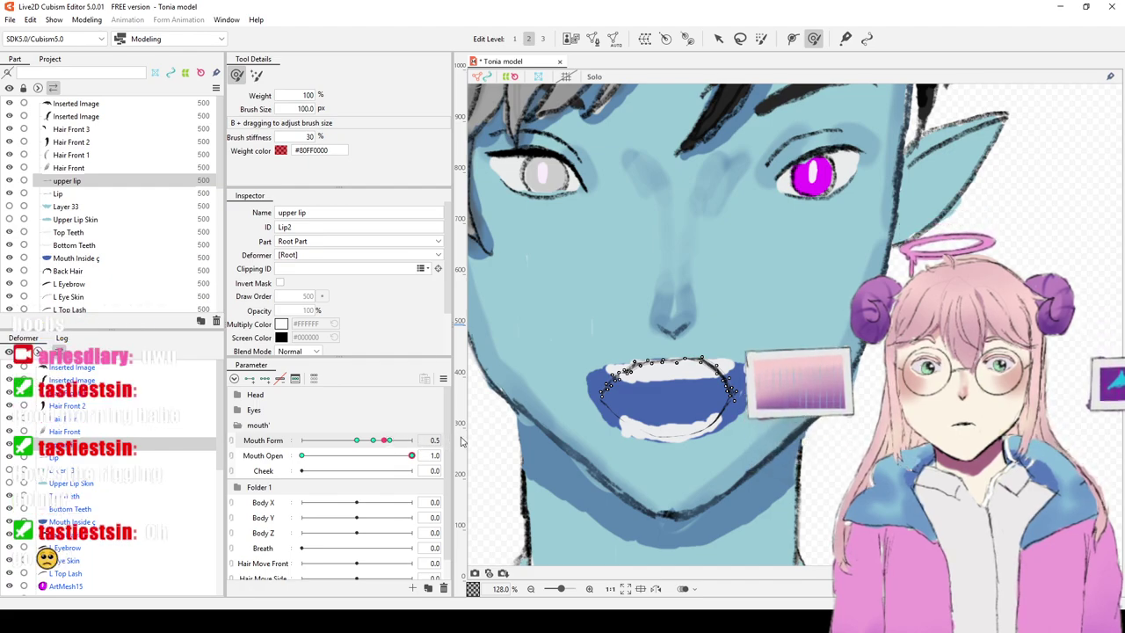
Step: Return Mouth Form to neutral and undo the added Mouth Form keys on the upper lip
{"action": "left_click_drag", "start_coordinate": [386, 441], "coordinate": [356, 446]}
{"action": "key", "text": "ctrl+z"}
{"action": "key", "text": "ctrl+z"}
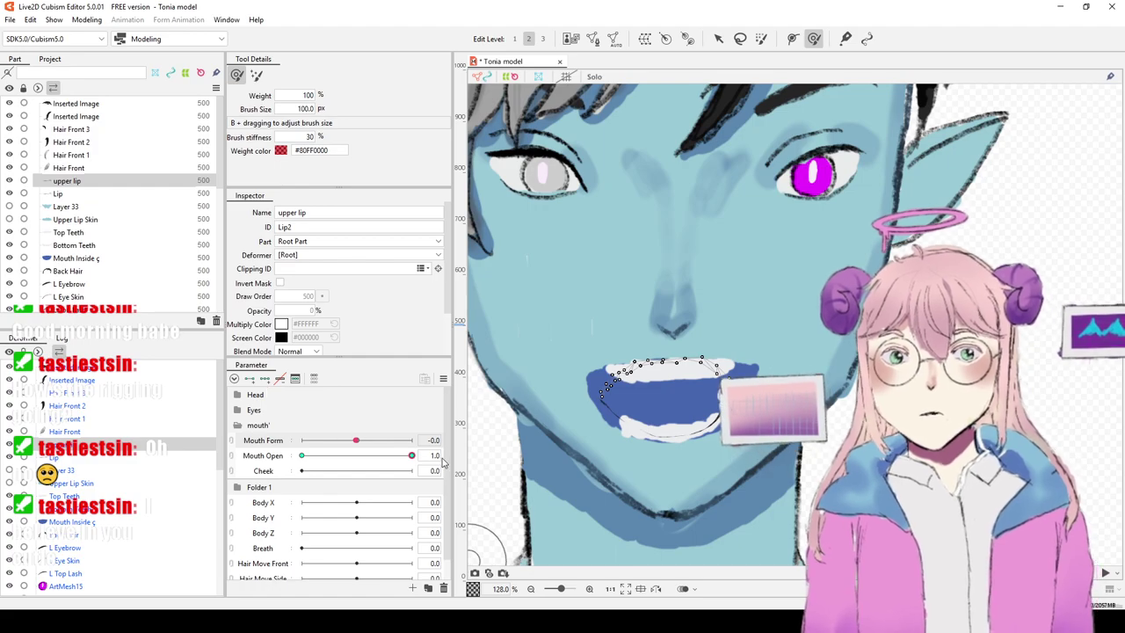
Step: Set Mouth Form to -0.5 and key it for the upper lip with the mouth open
{"action": "left_click", "coordinate": [435, 441]}
{"action": "type", "text": "-"}
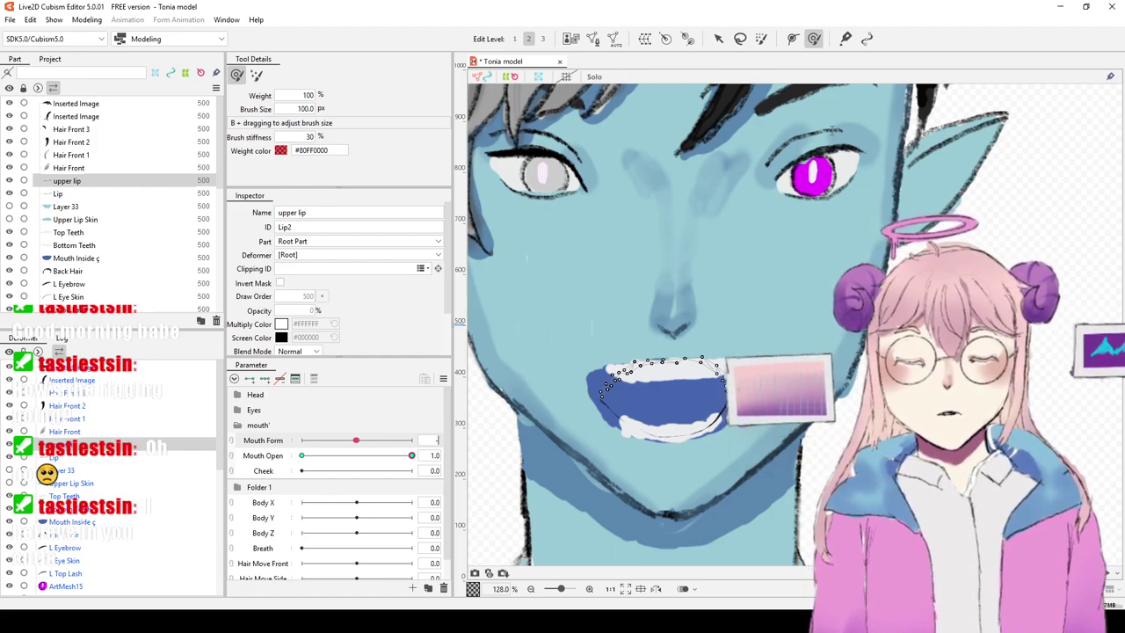
{"action": "type", "text": "0.5"}
{"action": "key", "text": "Return"}
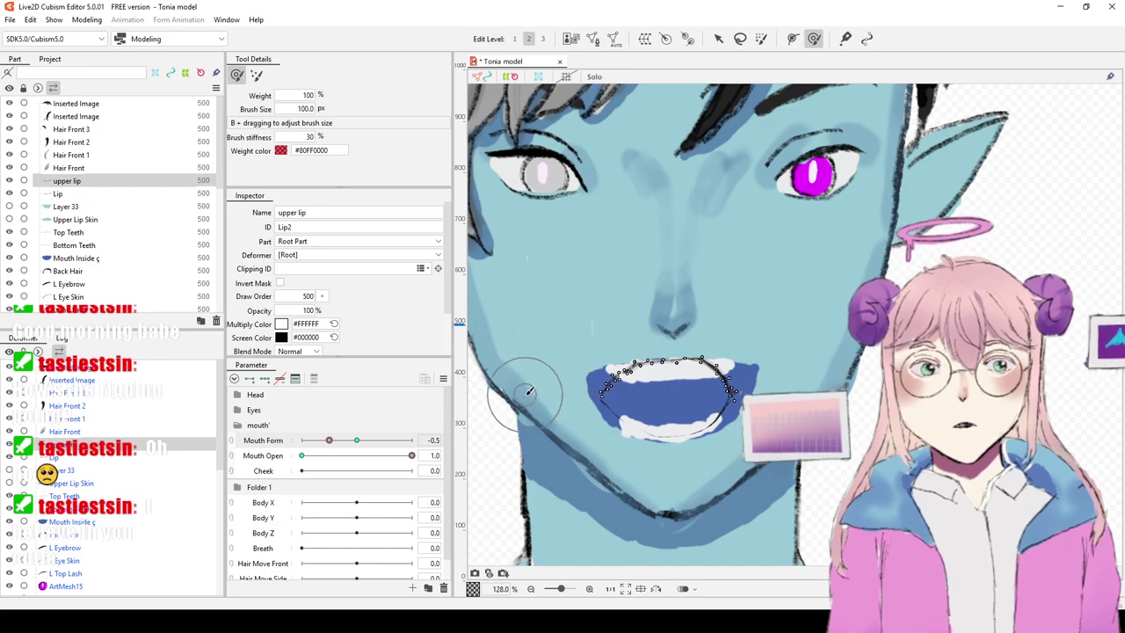
Step: Deform the upper lip at Mouth Form -0.5 by pulling both corners down and inward into a narrower arch
{"action": "mouse_move", "coordinate": [610, 339]}
{"action": "left_mouse_down"}
{"action": "mouse_move", "coordinate": [631, 345]}
{"action": "mouse_move", "coordinate": [633, 318]}
{"action": "left_mouse_up"}
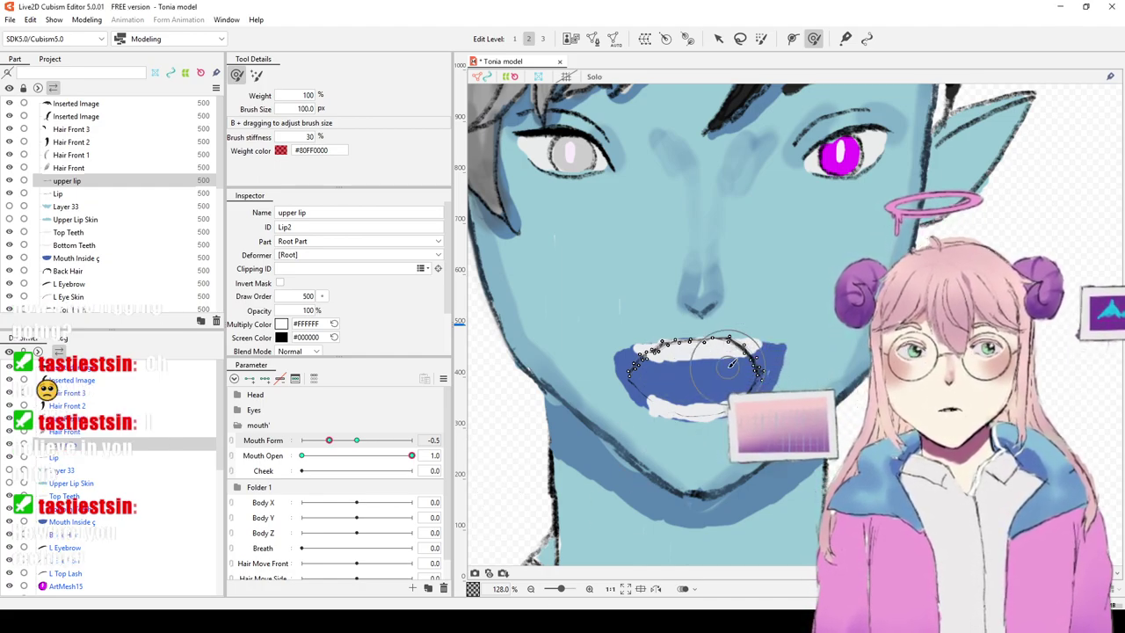
{"action": "scroll", "coordinate": [670, 378], "scroll_direction": "up", "scroll_amount": 2}
{"action": "scroll", "coordinate": [669, 372], "scroll_direction": "up", "scroll_amount": 2}
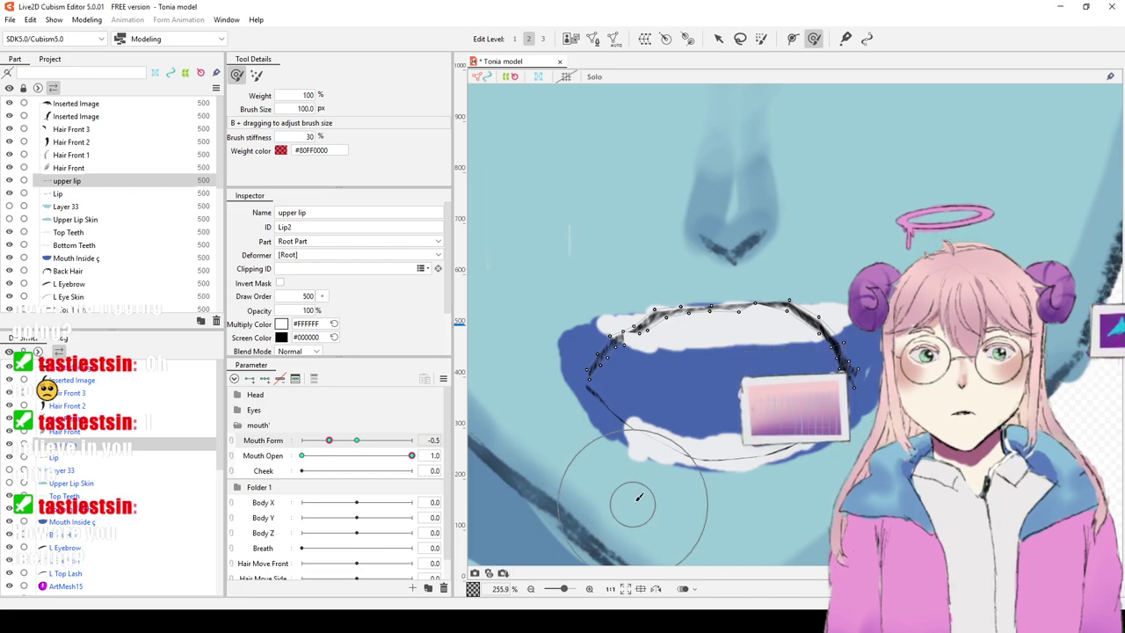
{"action": "left_click_drag", "start_coordinate": [615, 347], "coordinate": [594, 398]}
{"action": "mouse_move", "coordinate": [835, 343]}
{"action": "left_mouse_down"}
{"action": "mouse_move", "coordinate": [824, 353]}
{"action": "mouse_move", "coordinate": [802, 318]}
{"action": "mouse_move", "coordinate": [723, 316]}
{"action": "mouse_move", "coordinate": [741, 317]}
{"action": "left_mouse_up"}
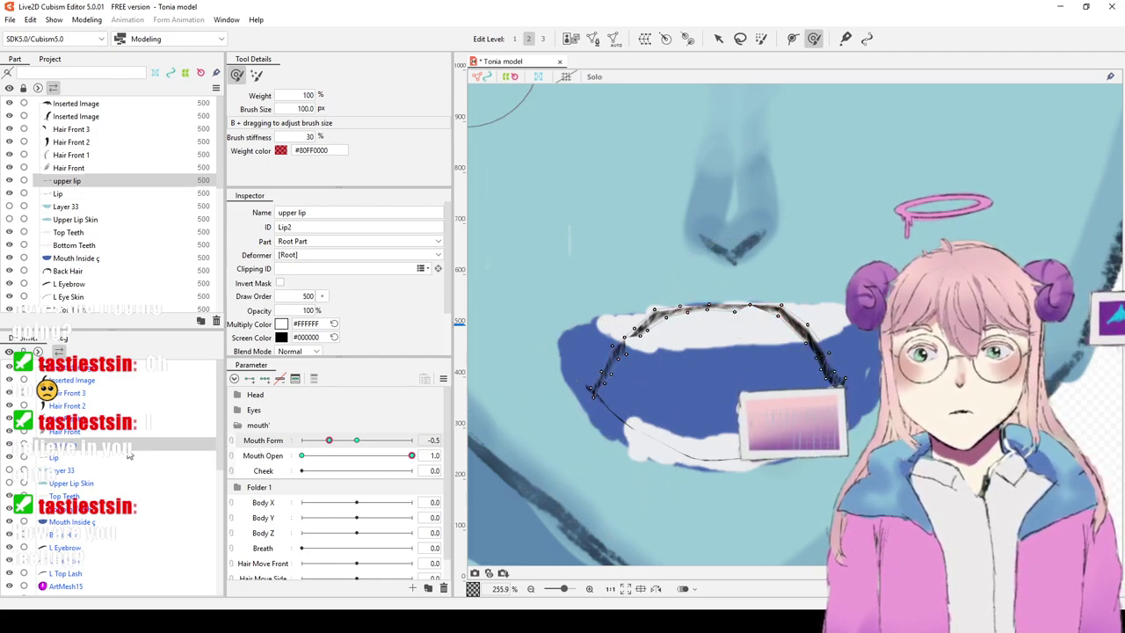
Step: Compare the lower lip with the upper lip at Mouth Form 0 and -0.5, keeping the mouth open
{"action": "left_click", "coordinate": [146, 456]}
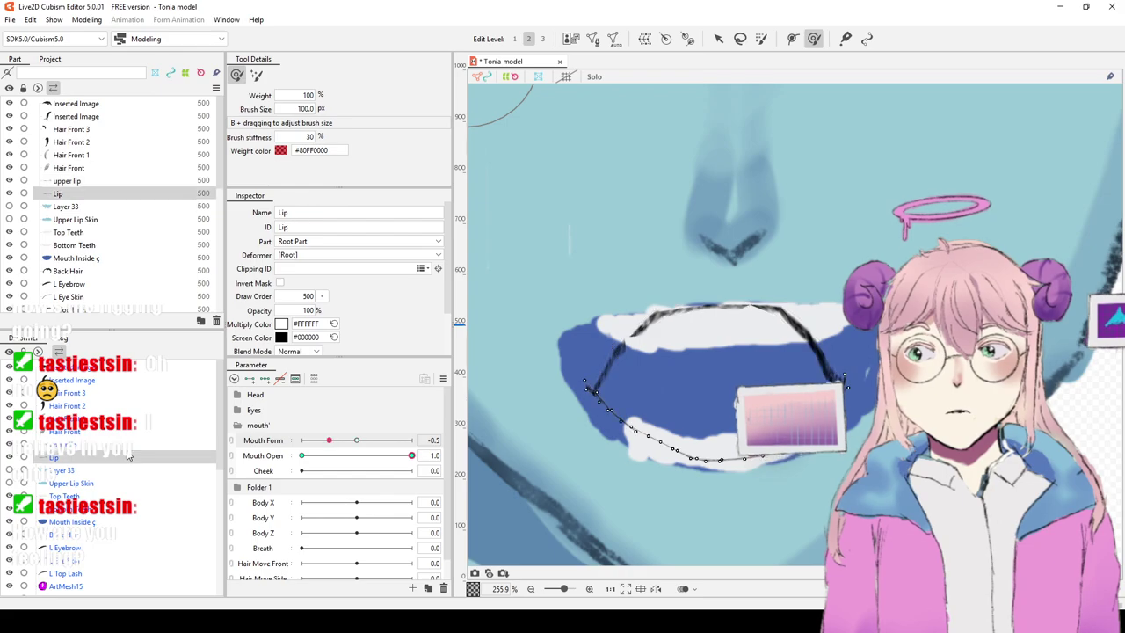
{"action": "left_click", "coordinate": [443, 378]}
{"action": "left_click", "coordinate": [423, 407]}
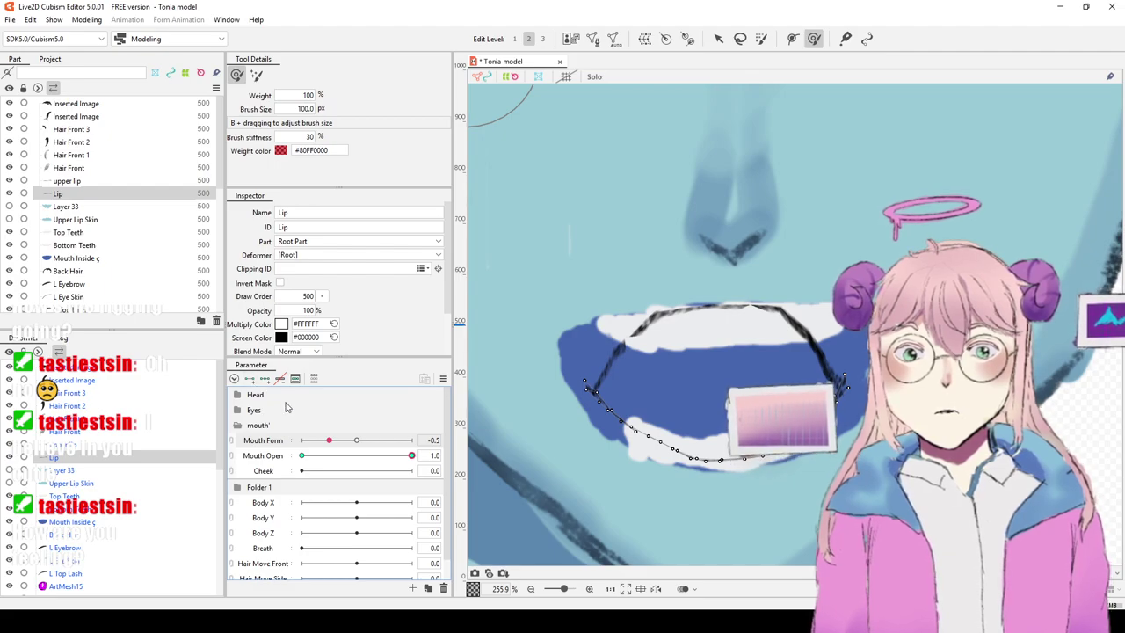
{"action": "left_click", "coordinate": [357, 442]}
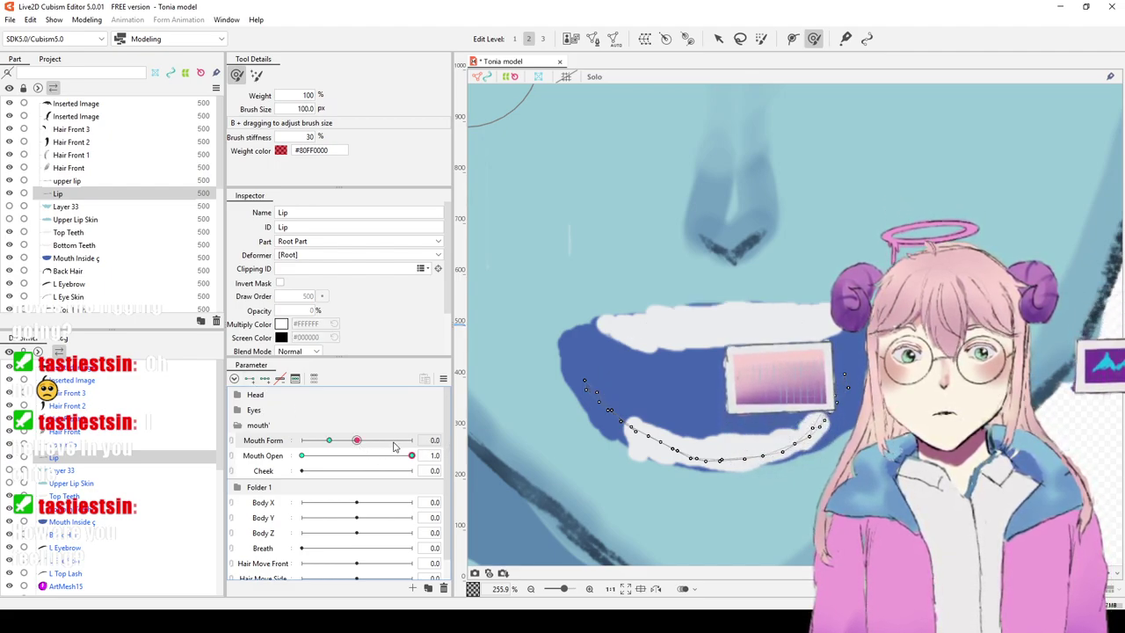
{"action": "left_click_drag", "start_coordinate": [357, 442], "coordinate": [331, 446]}
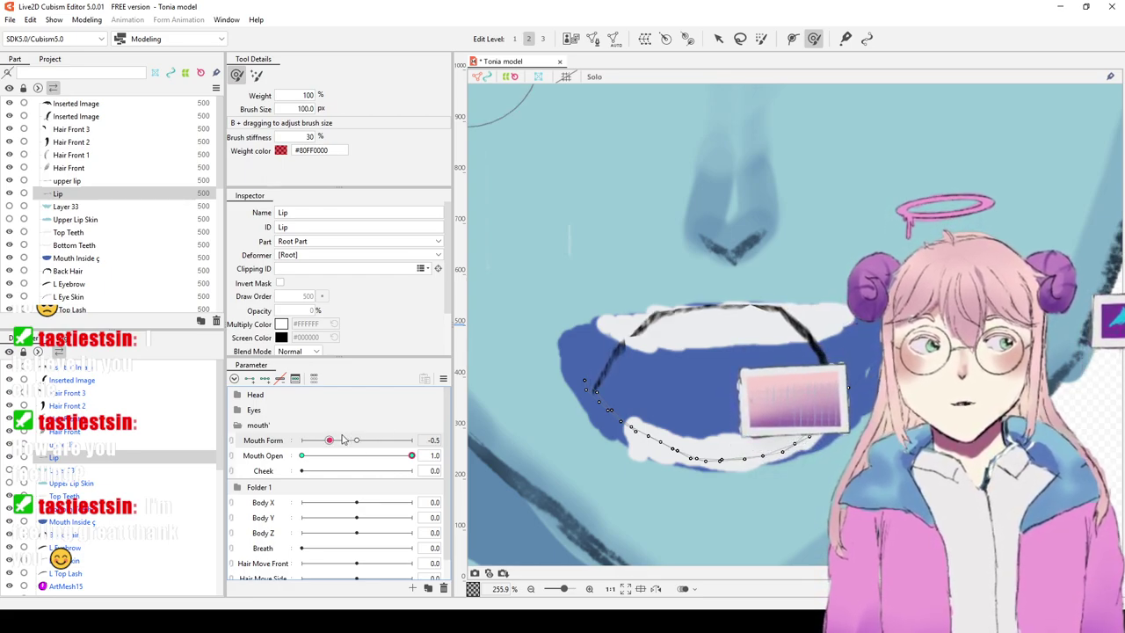
{"action": "left_click", "coordinate": [66, 445]}
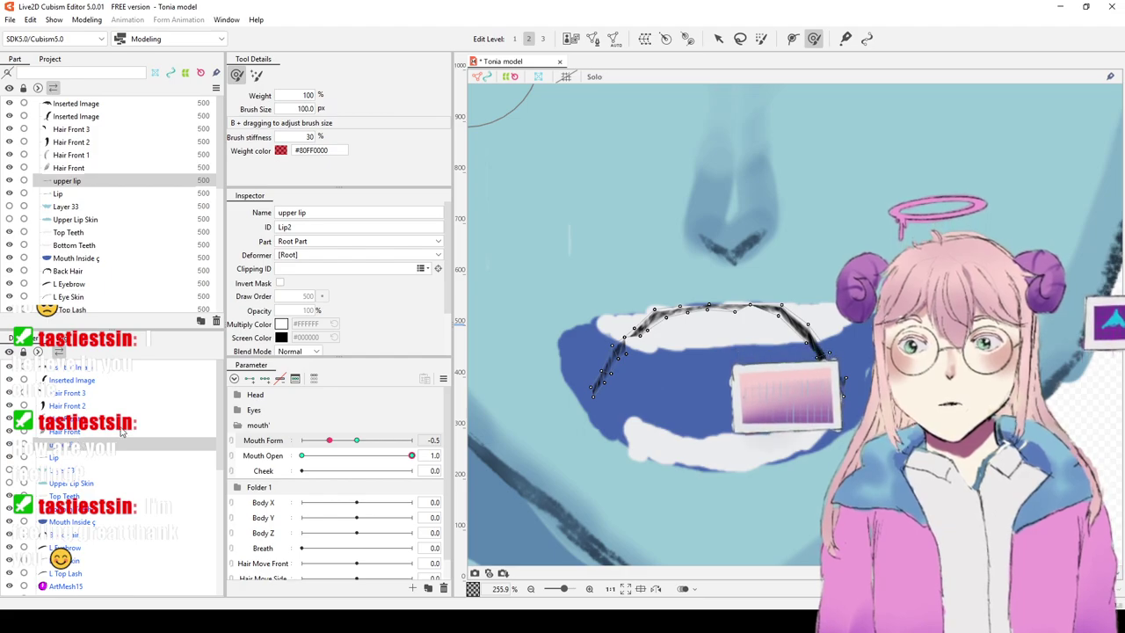
{"action": "left_click", "coordinate": [75, 457]}
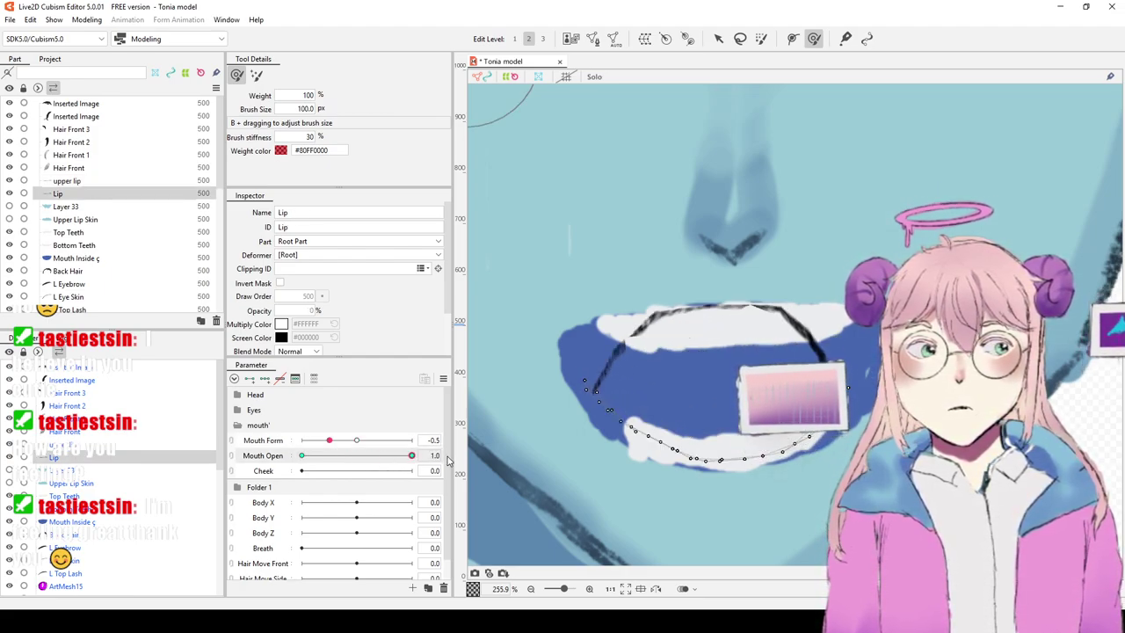
{"action": "mouse_move", "coordinate": [425, 455]}
{"action": "left_mouse_down"}
{"action": "mouse_move", "coordinate": [344, 476]}
{"action": "mouse_move", "coordinate": [297, 468]}
{"action": "mouse_move", "coordinate": [290, 479]}
{"action": "mouse_move", "coordinate": [437, 470]}
{"action": "mouse_move", "coordinate": [384, 446]}
{"action": "mouse_move", "coordinate": [426, 441]}
{"action": "left_mouse_up"}
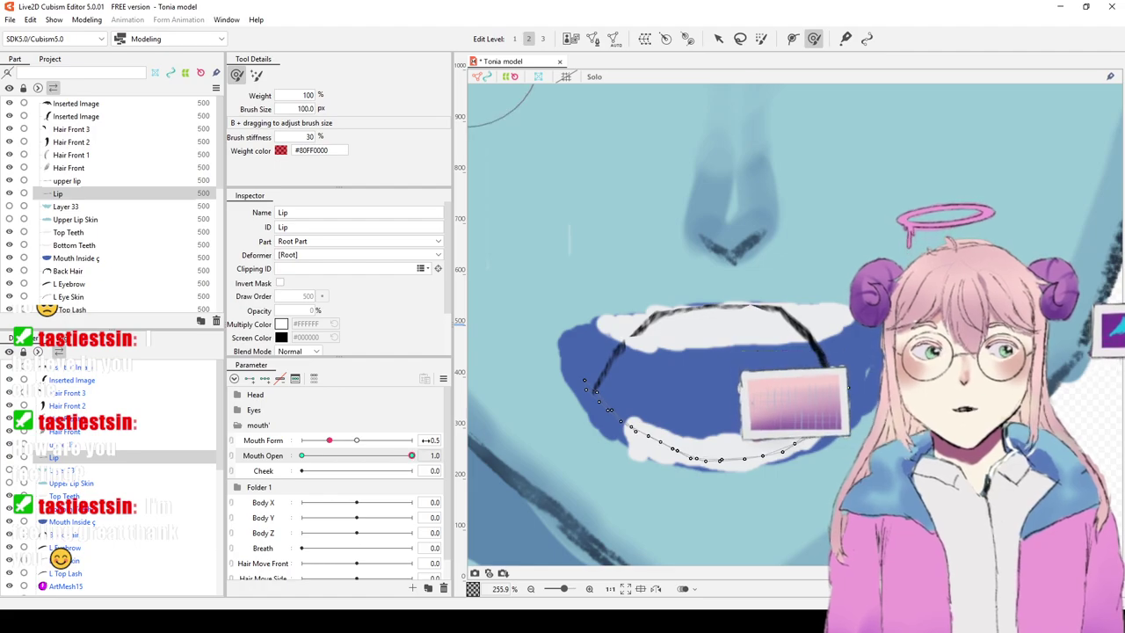
Step: Return Mouth Form to 0 with Mouth Open at 1.0 and inspect the upper and lower lip meshes
{"action": "left_click", "coordinate": [356, 440]}
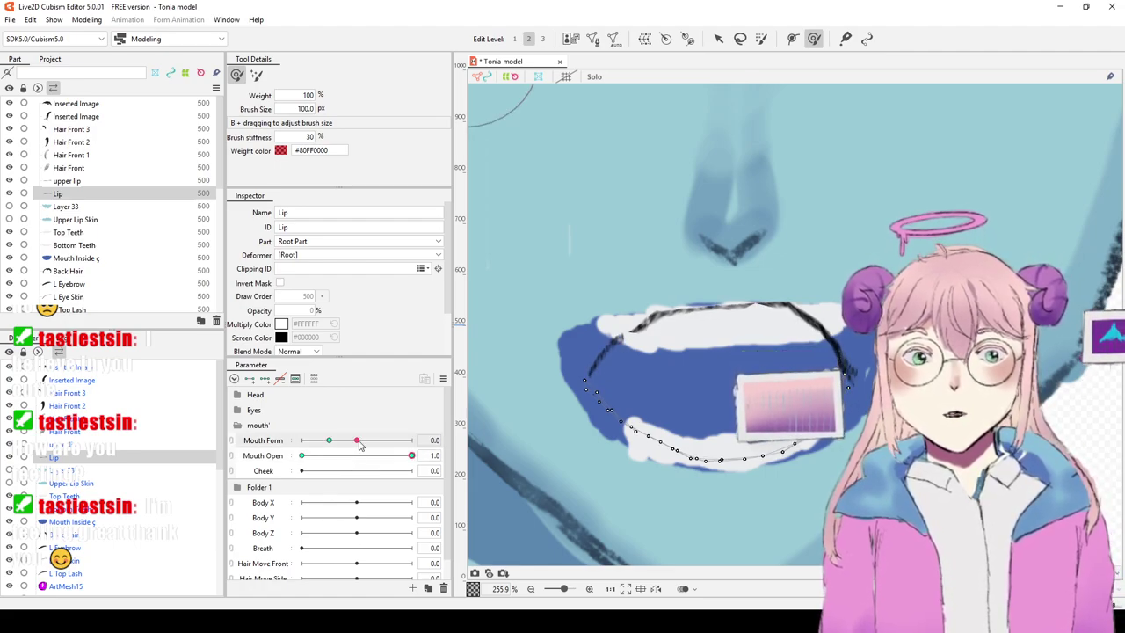
{"action": "left_click", "coordinate": [358, 454]}
{"action": "left_click", "coordinate": [411, 456]}
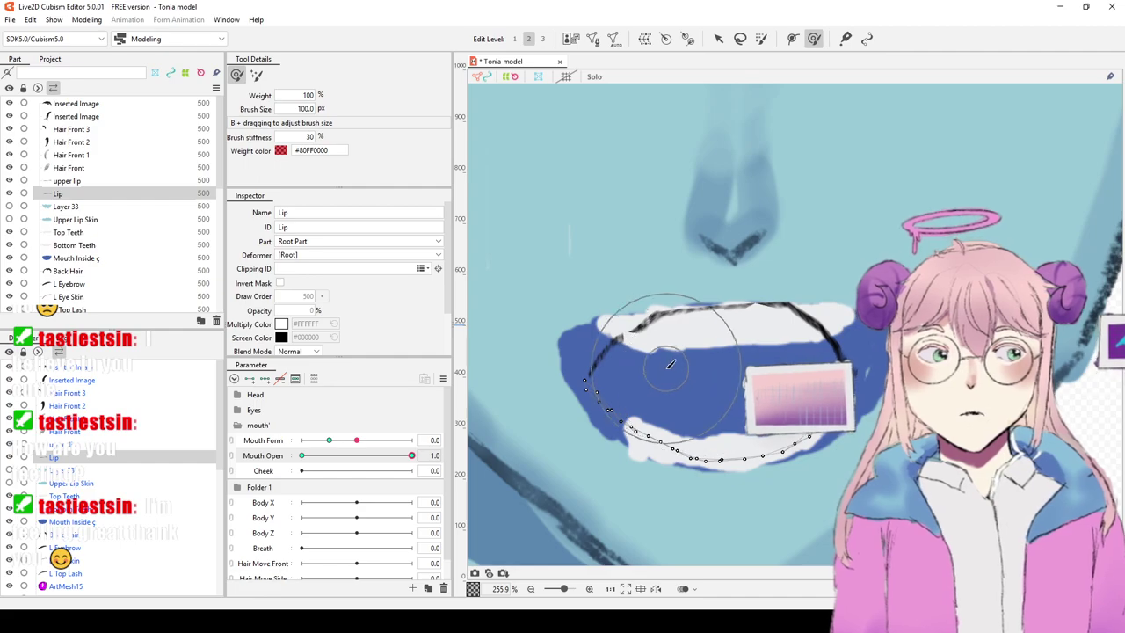
{"action": "left_click", "coordinate": [668, 330]}
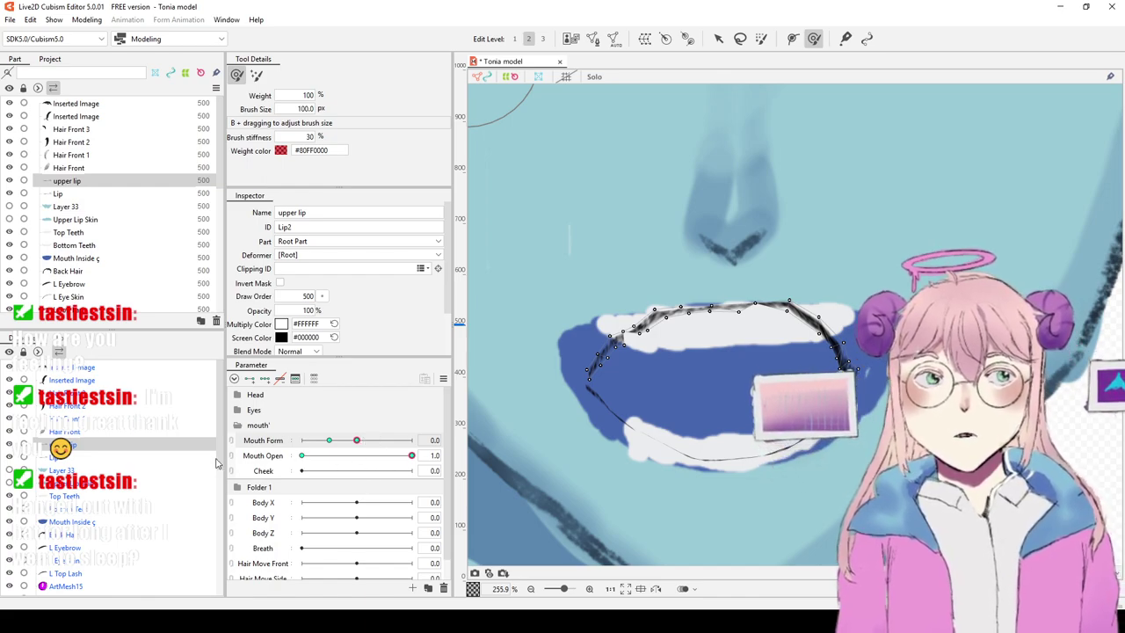
{"action": "left_click", "coordinate": [51, 460]}
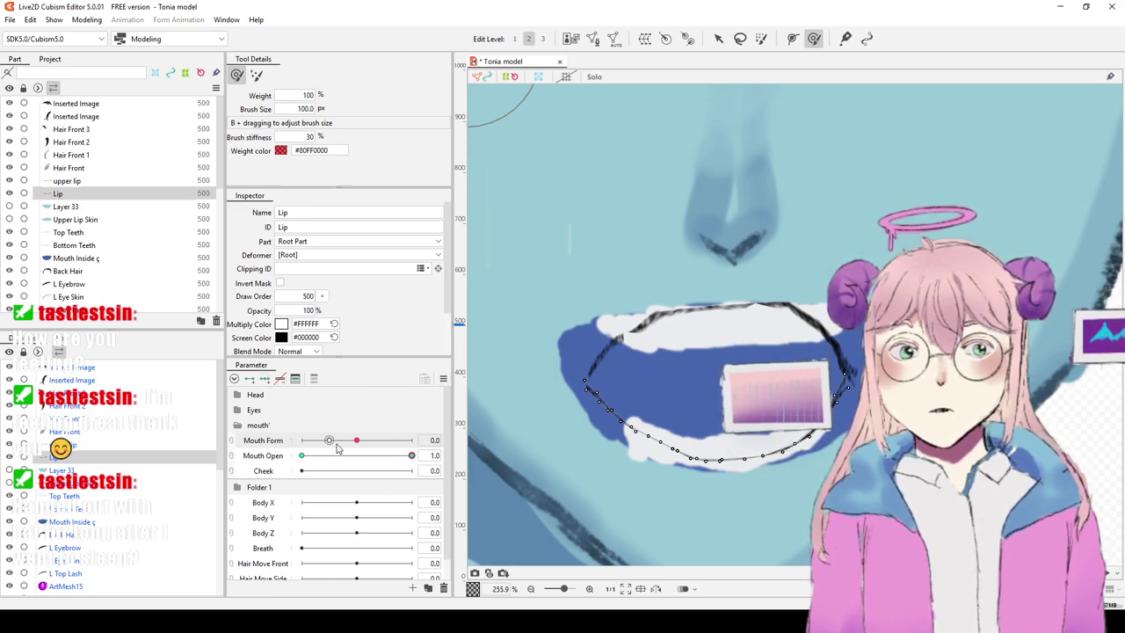
{"action": "left_click", "coordinate": [444, 378]}
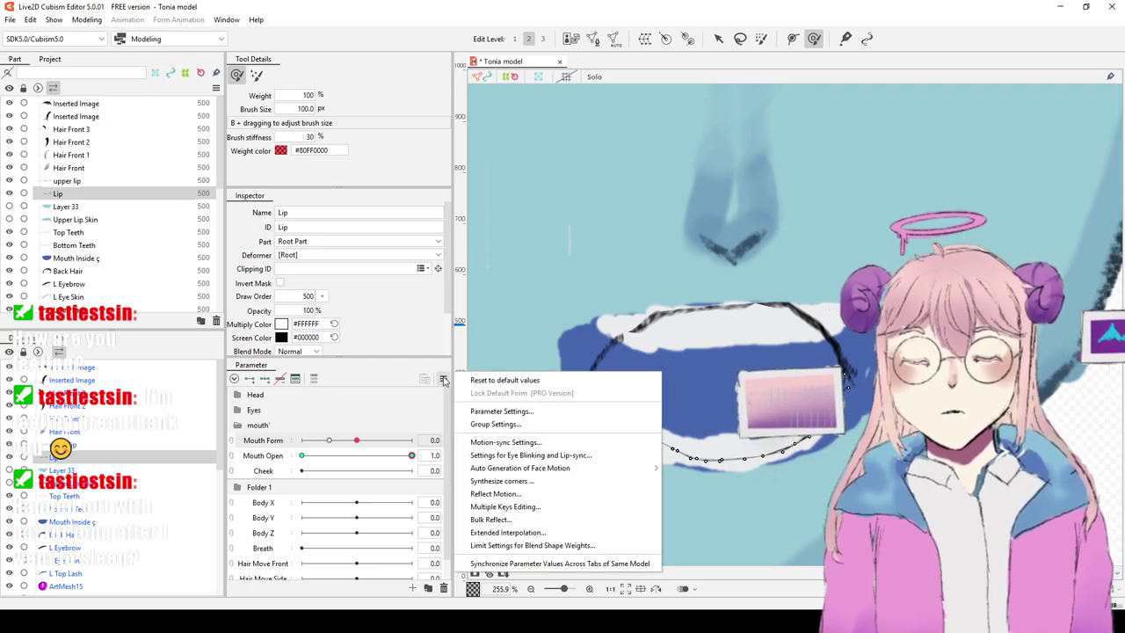
{"action": "left_click", "coordinate": [444, 378]}
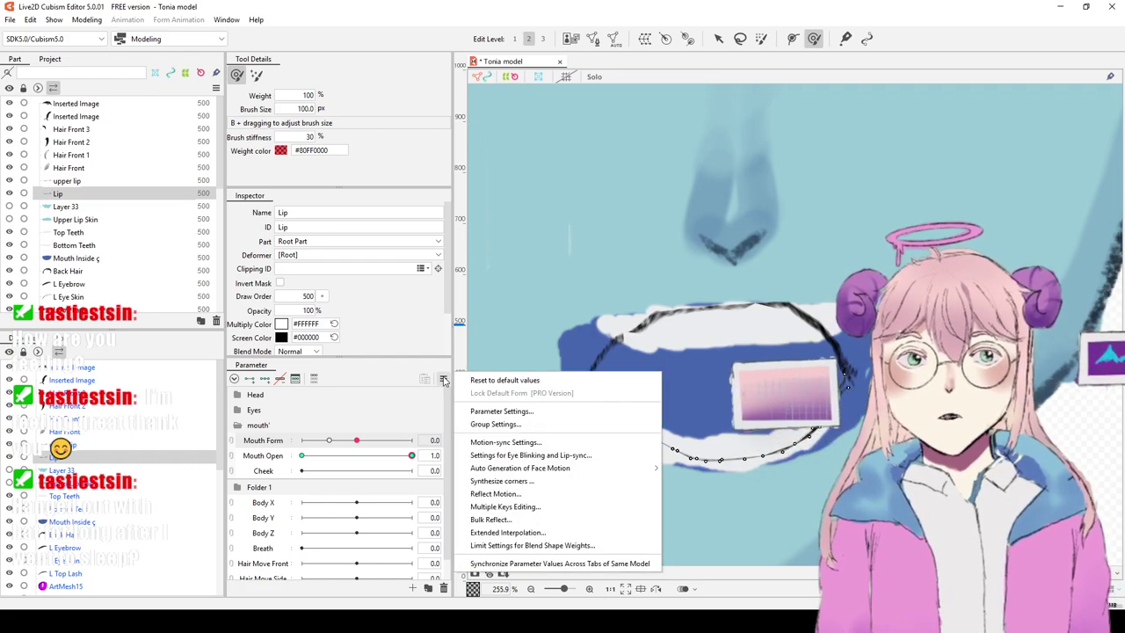
{"action": "left_click", "coordinate": [358, 442]}
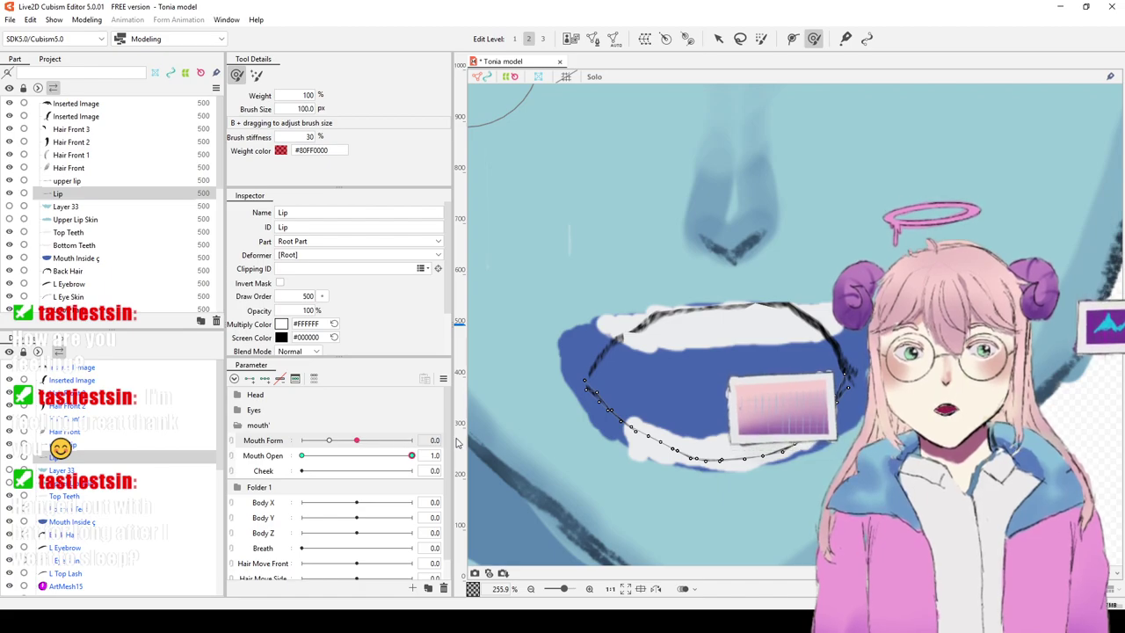
{"action": "left_click_drag", "start_coordinate": [361, 457], "coordinate": [417, 469]}
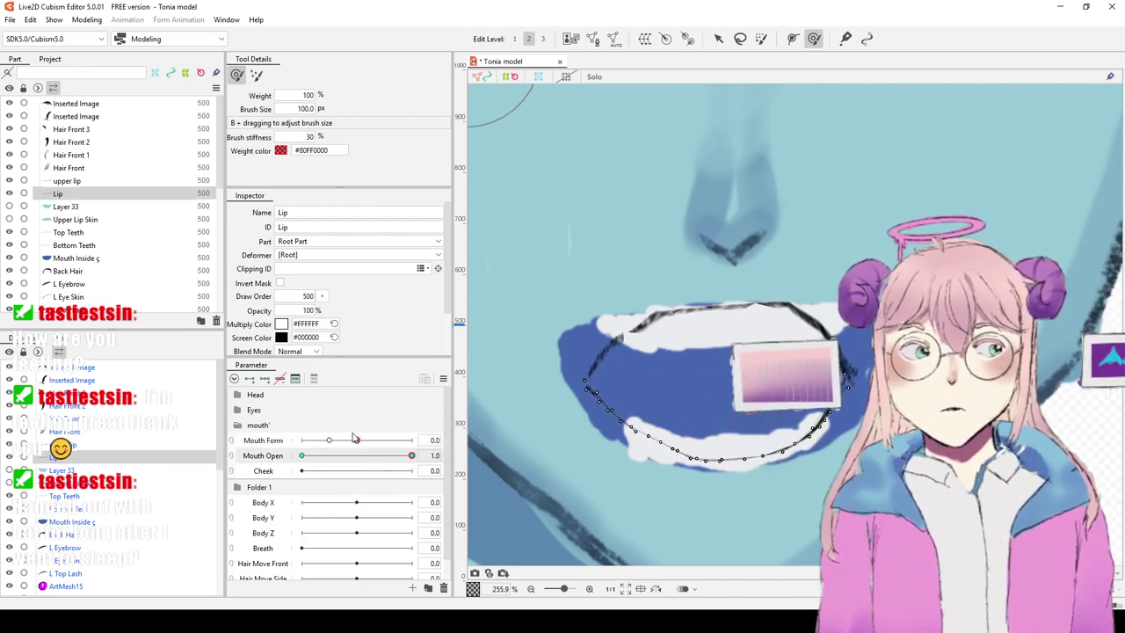
Step: Set Mouth Form to -0.5 and reshape the lower lip into a deeper curve whose corners meet the upper lip
{"action": "left_click_drag", "start_coordinate": [356, 441], "coordinate": [330, 442]}
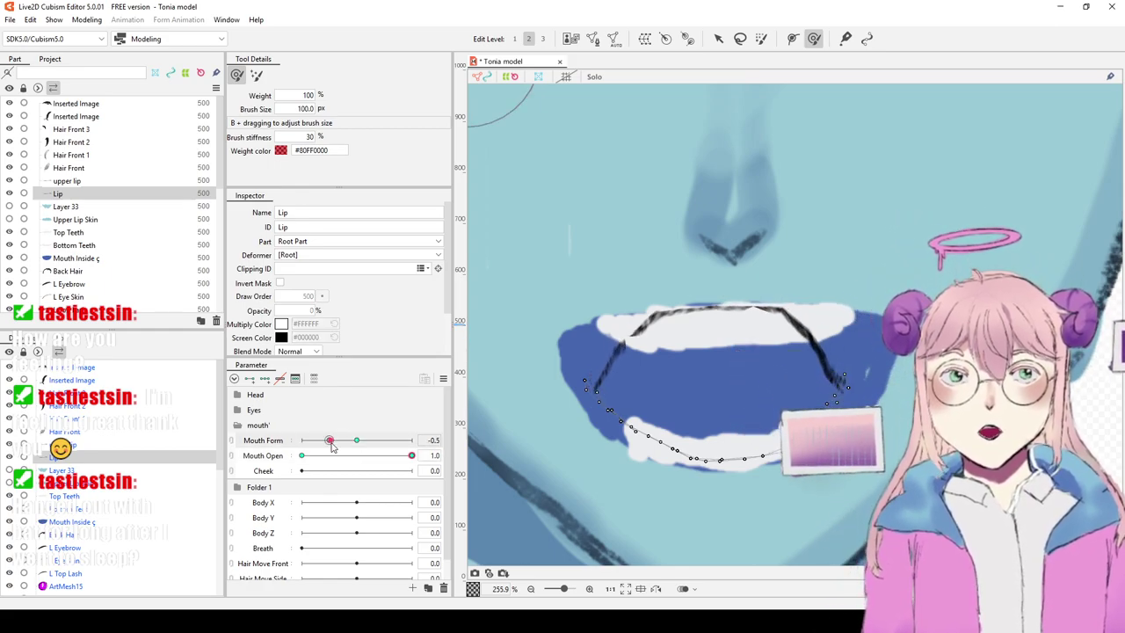
{"action": "key", "text": "ctrl+z"}
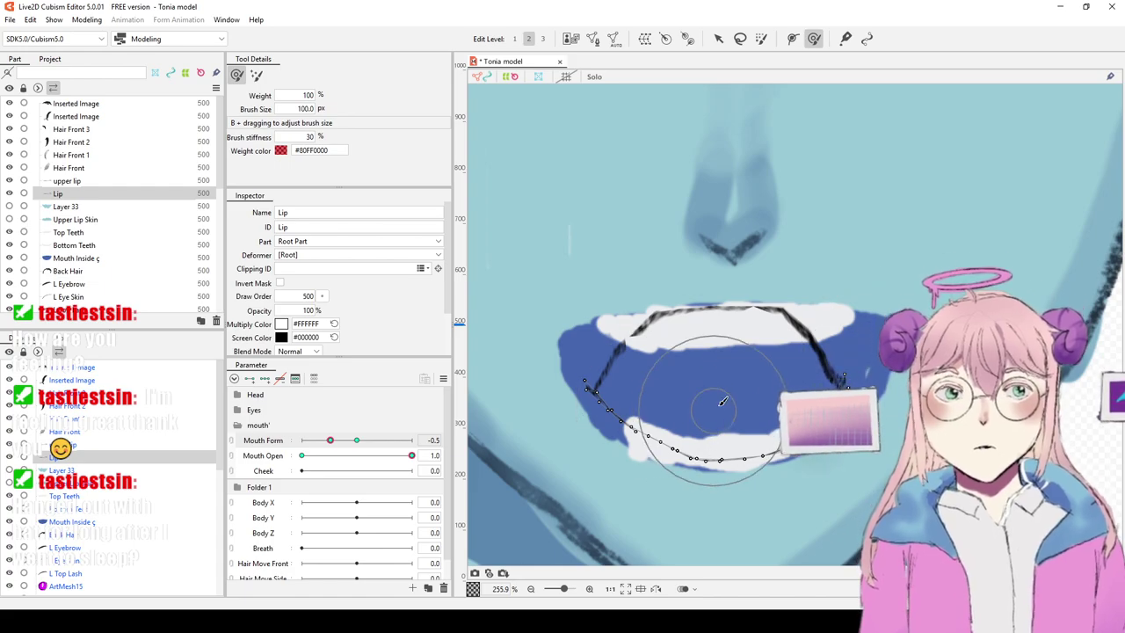
{"action": "mouse_move", "coordinate": [582, 387]}
{"action": "left_mouse_down"}
{"action": "mouse_move", "coordinate": [607, 406]}
{"action": "mouse_move", "coordinate": [616, 440]}
{"action": "mouse_move", "coordinate": [672, 439]}
{"action": "mouse_move", "coordinate": [726, 459]}
{"action": "mouse_move", "coordinate": [785, 449]}
{"action": "left_mouse_up"}
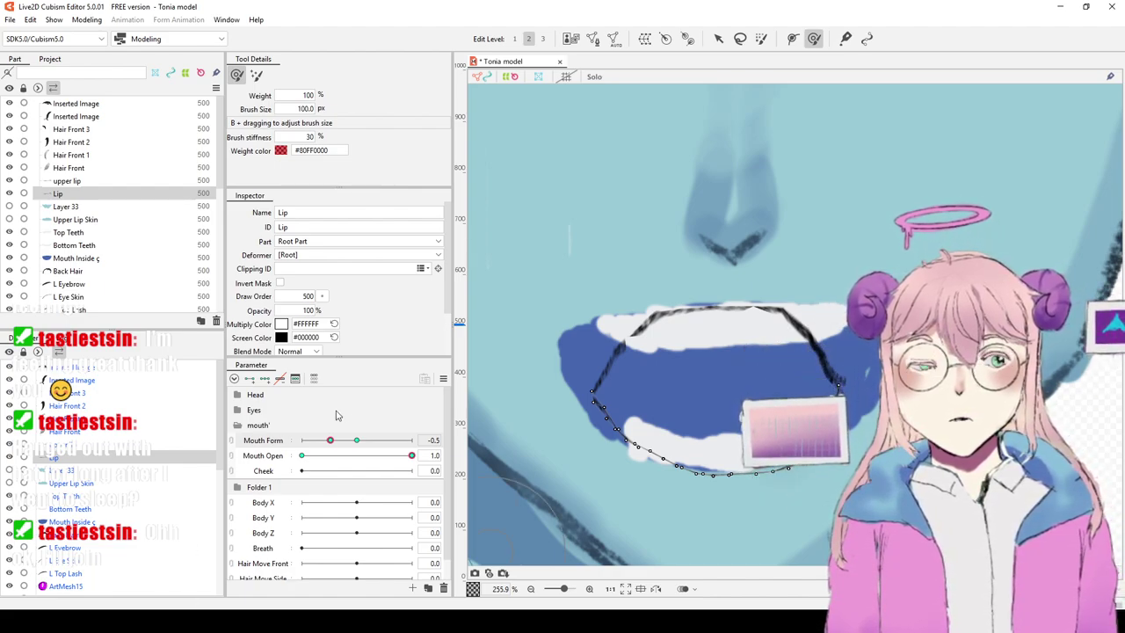
{"action": "left_click", "coordinate": [67, 444]}
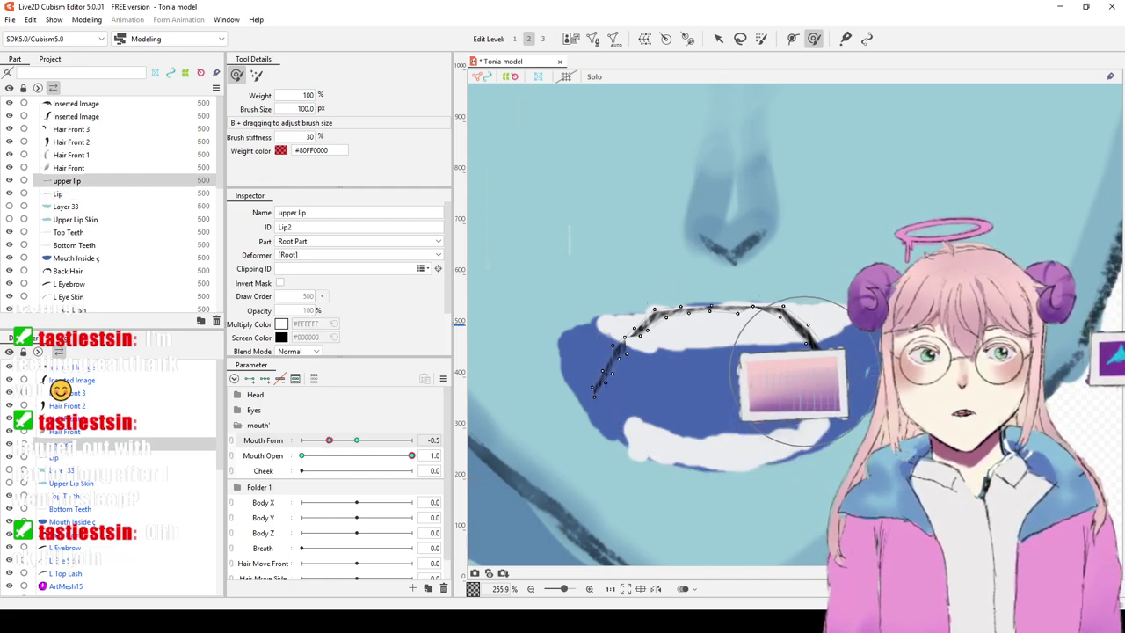
{"action": "left_click", "coordinate": [780, 371]}
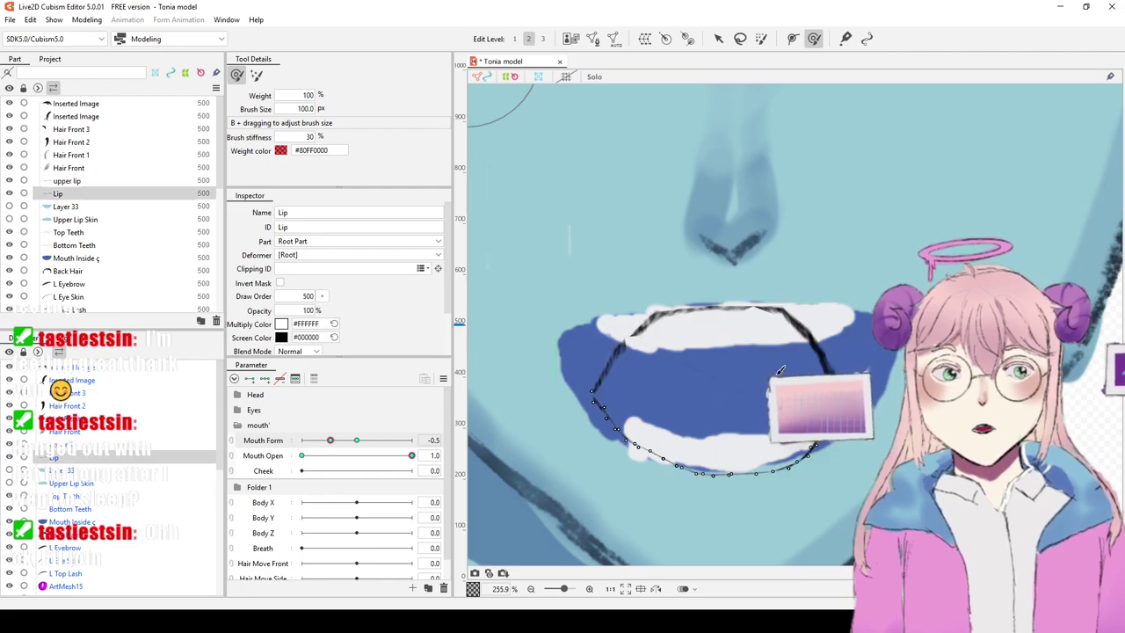
{"action": "left_click_drag", "start_coordinate": [789, 461], "coordinate": [797, 476]}
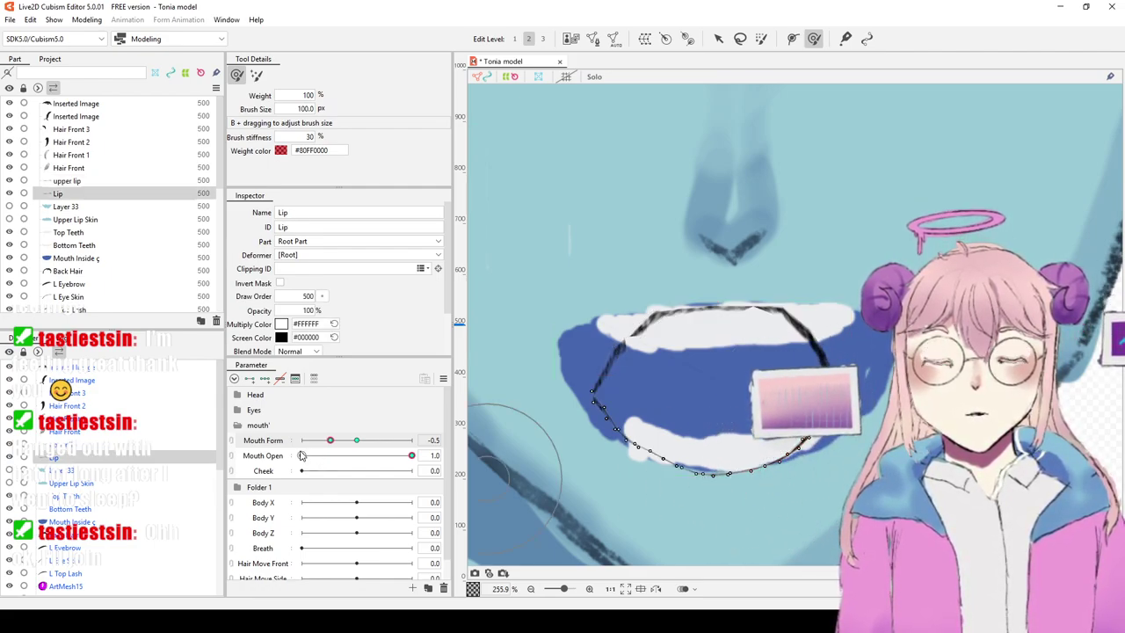
{"action": "left_click", "coordinate": [117, 443]}
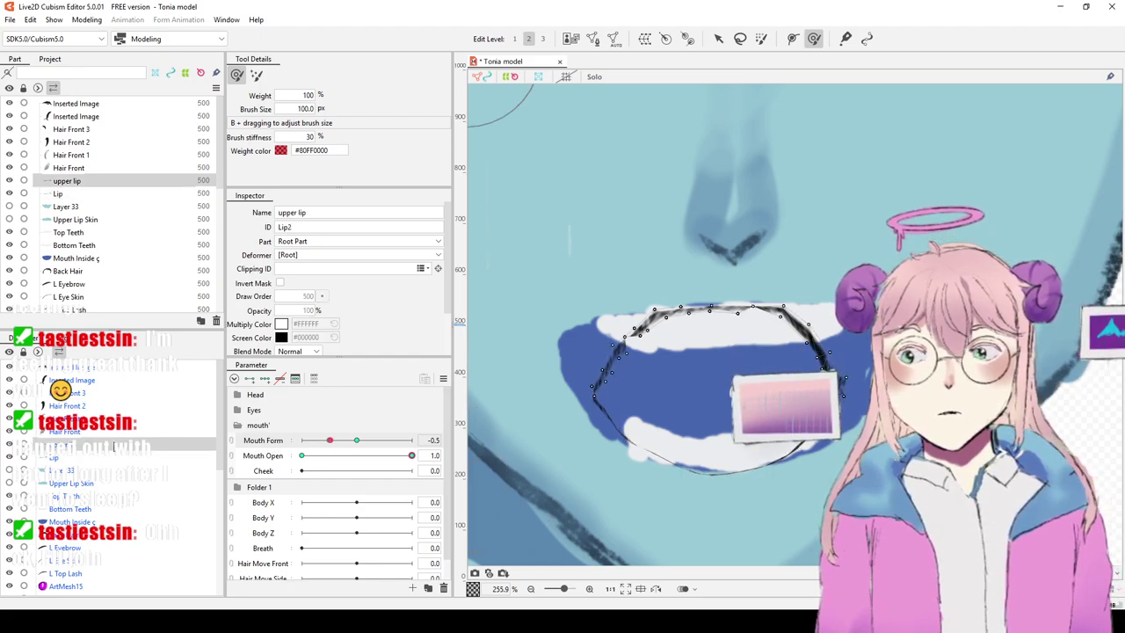
{"action": "left_click", "coordinate": [803, 326]}
{"action": "key", "text": "ctrl+z"}
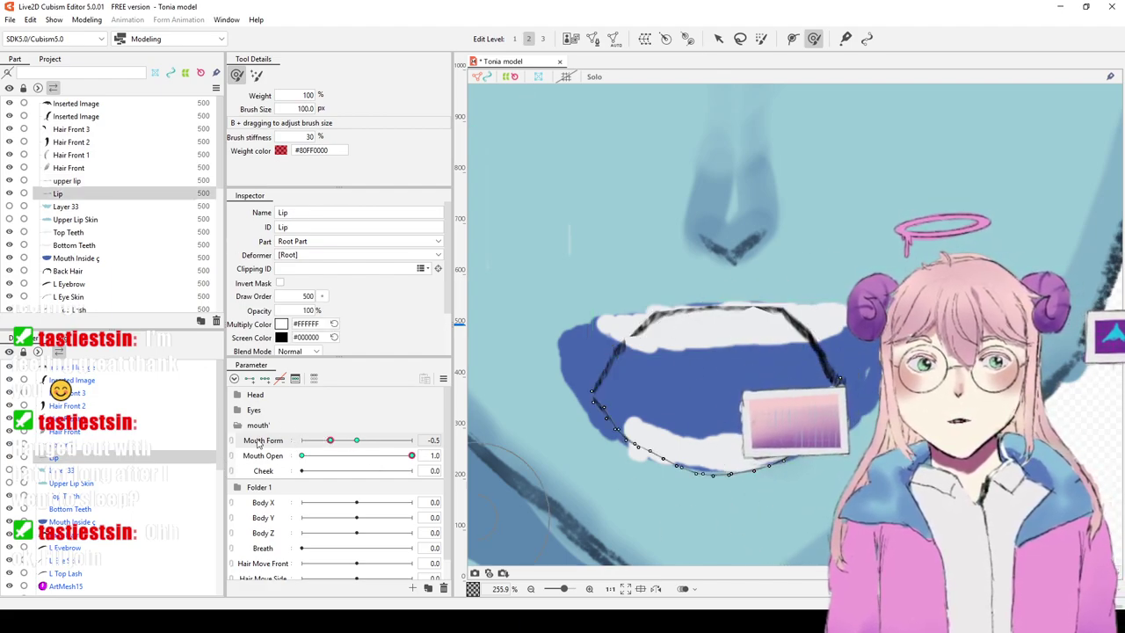
Step: Compare the lips at Mouth Form 0 and -0.5, and check the -0.5 mouth shape on the whole figure
{"action": "left_click", "coordinate": [232, 440]}
{"action": "left_click", "coordinate": [233, 459]}
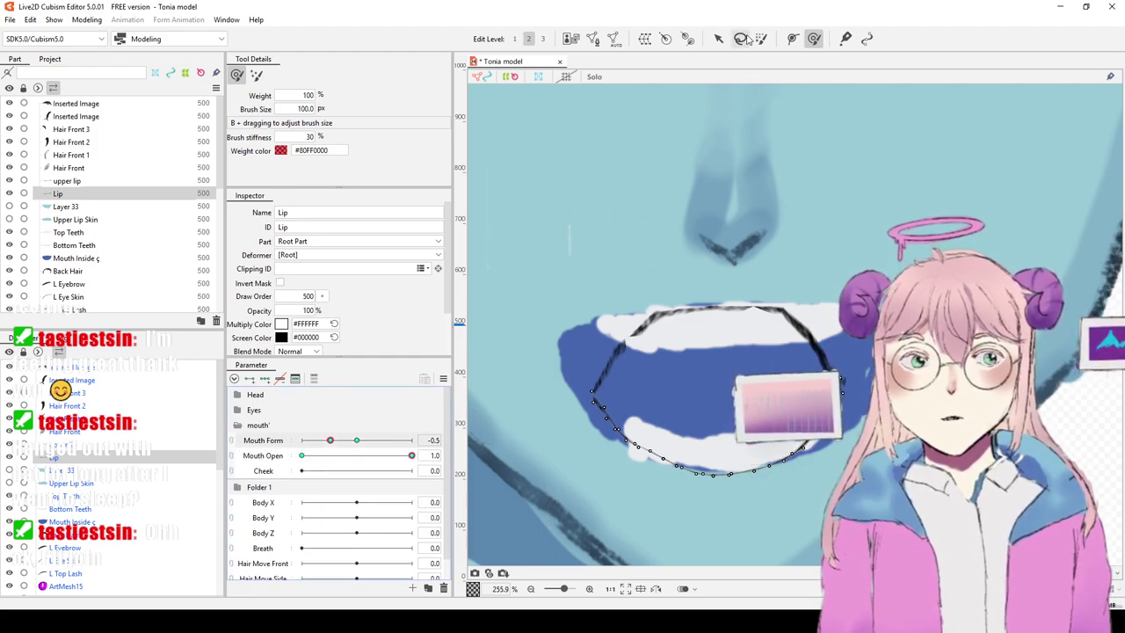
{"action": "mouse_move", "coordinate": [338, 439]}
{"action": "left_mouse_down"}
{"action": "mouse_move", "coordinate": [376, 442]}
{"action": "mouse_move", "coordinate": [332, 464]}
{"action": "mouse_move", "coordinate": [386, 467]}
{"action": "mouse_move", "coordinate": [354, 470]}
{"action": "mouse_move", "coordinate": [352, 447]}
{"action": "left_mouse_up"}
{"action": "left_click", "coordinate": [331, 441]}
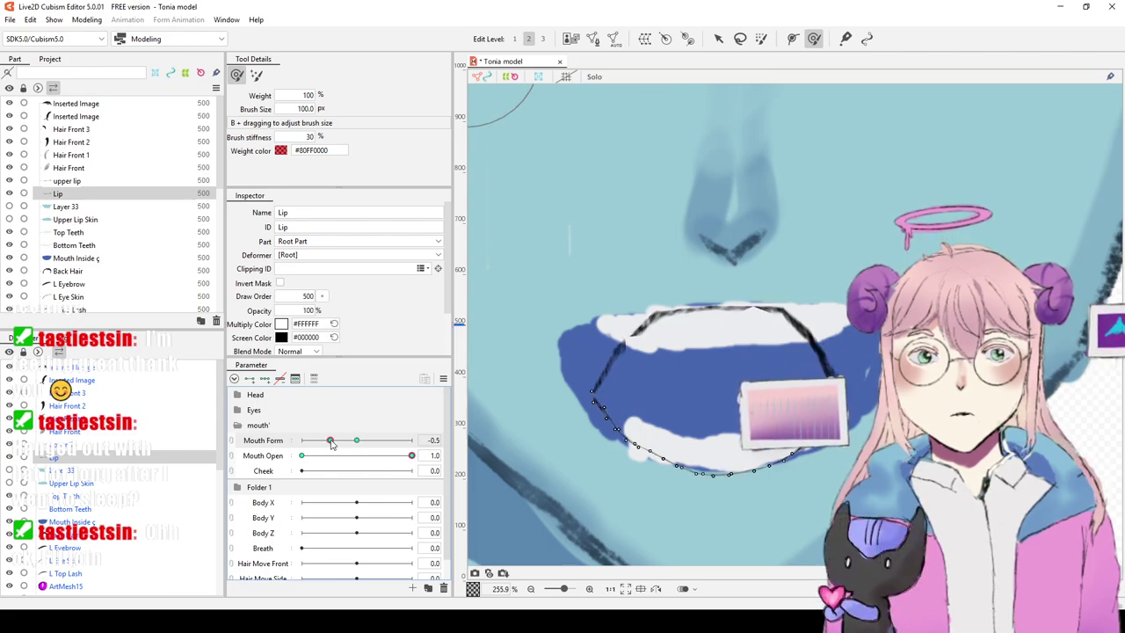
{"action": "left_click", "coordinate": [355, 442]}
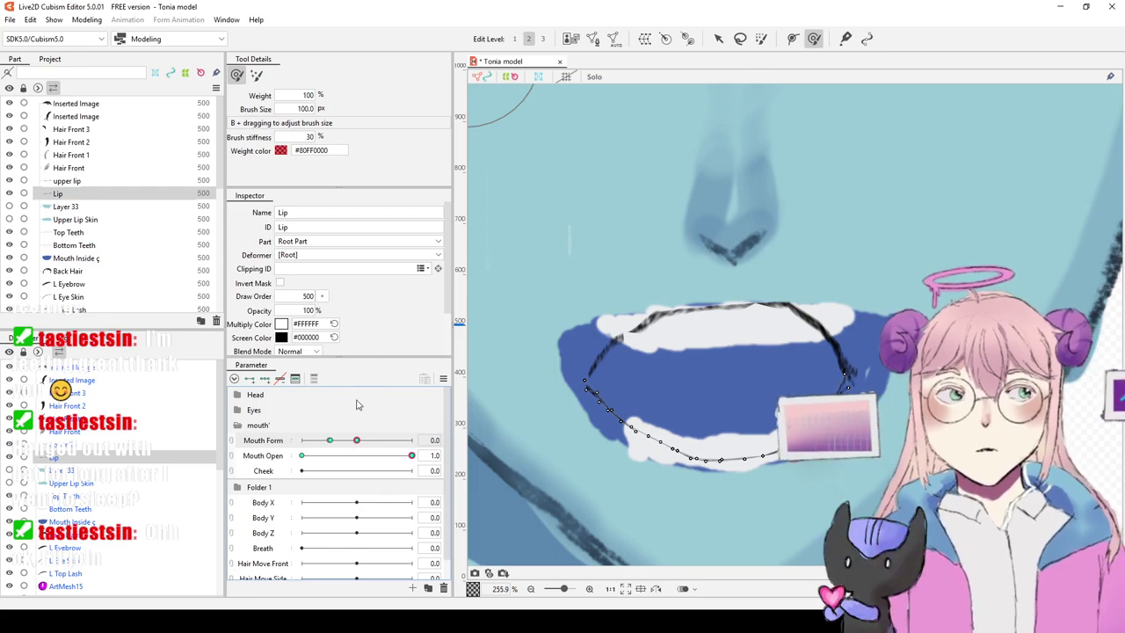
{"action": "left_click", "coordinate": [331, 441]}
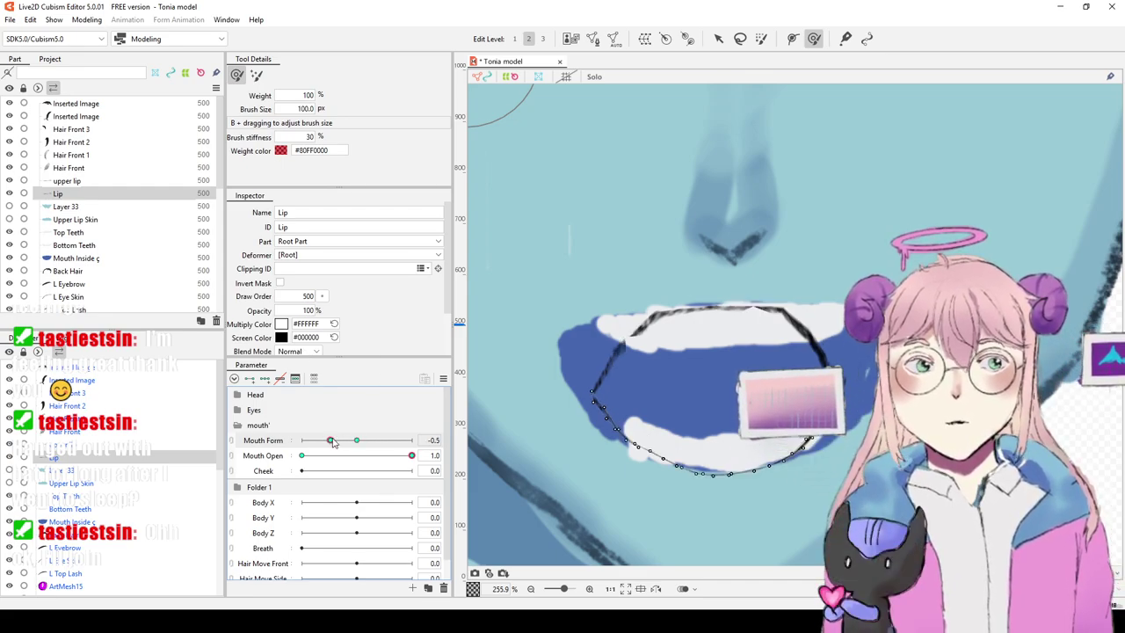
{"action": "scroll", "coordinate": [773, 228], "scroll_direction": "down", "scroll_amount": 6}
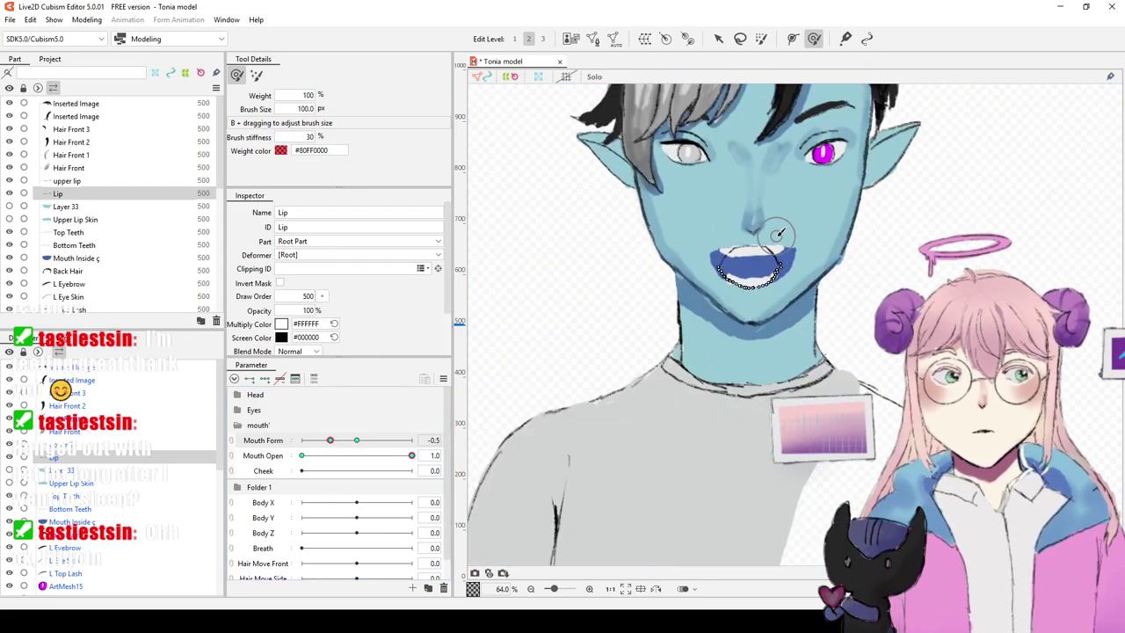
{"action": "scroll", "coordinate": [791, 219], "scroll_direction": "down", "scroll_amount": 1}
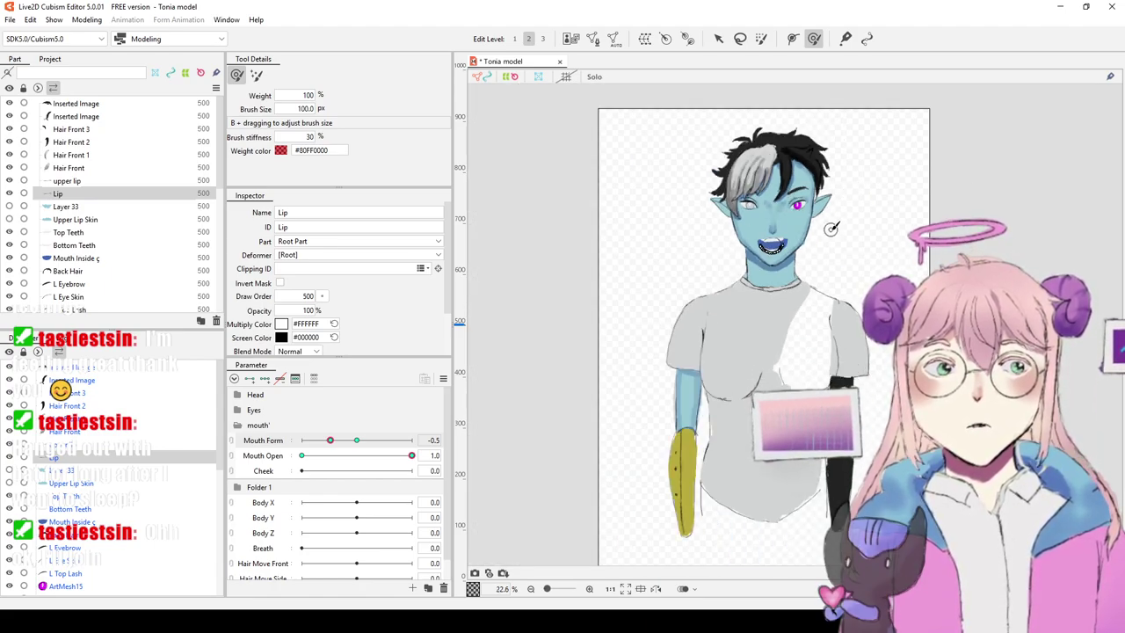
{"action": "scroll", "coordinate": [821, 256], "scroll_direction": "up", "scroll_amount": 6}
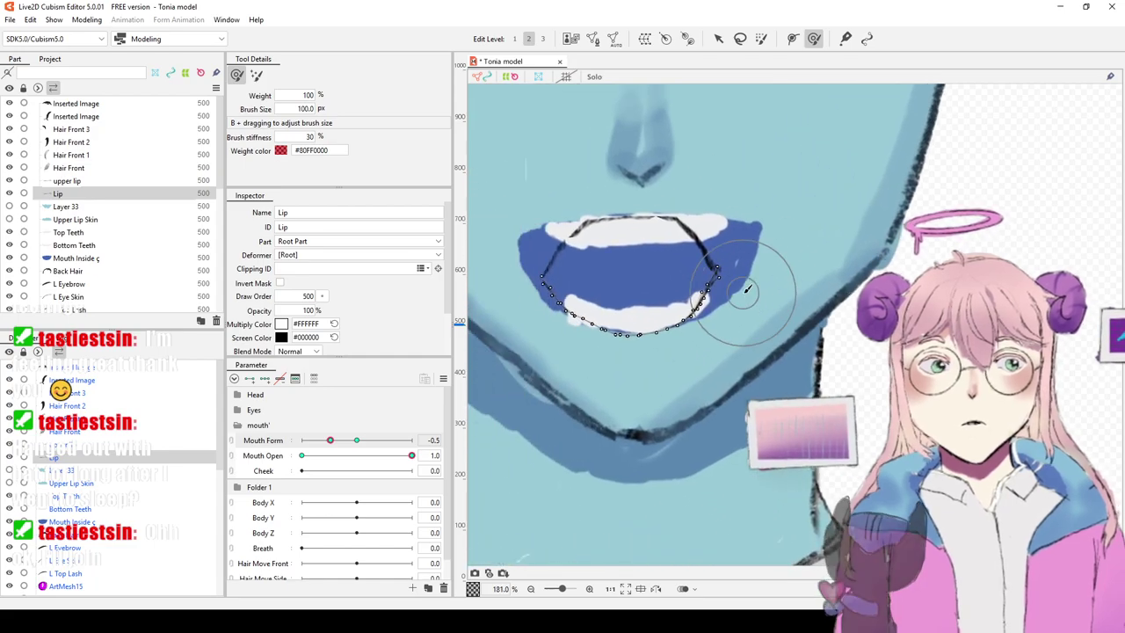
Step: Compare the open mouth's lip outlines at Mouth Form 0 and -0.5, both close up and on the whole face
{"action": "scroll", "coordinate": [777, 340], "scroll_direction": "up", "scroll_amount": 1}
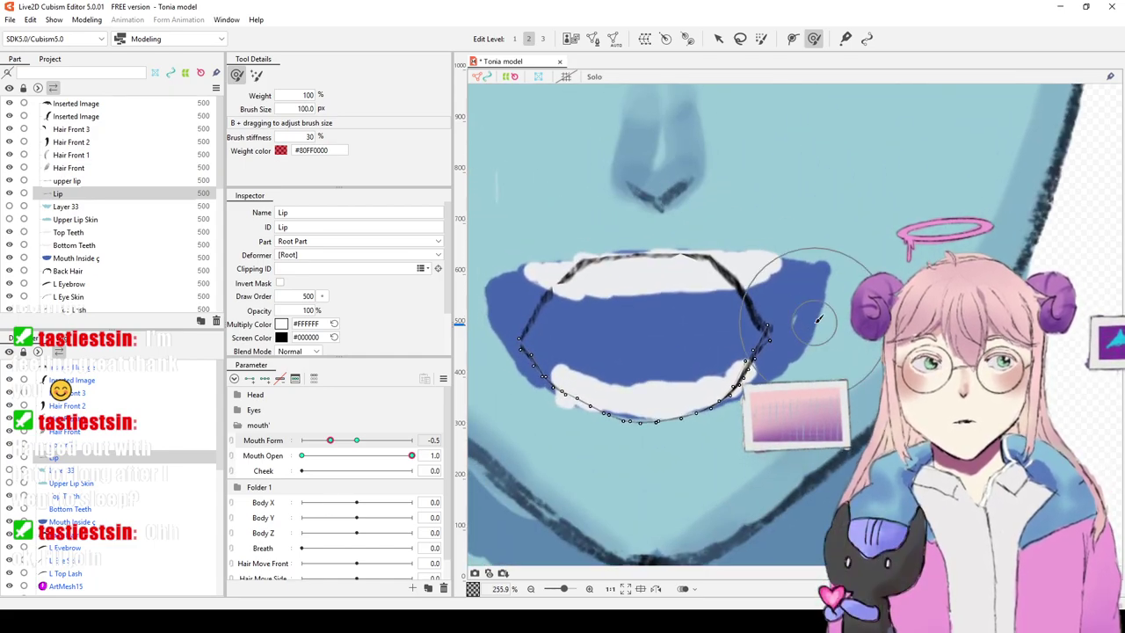
{"action": "left_click_drag", "start_coordinate": [821, 261], "coordinate": [857, 283]}
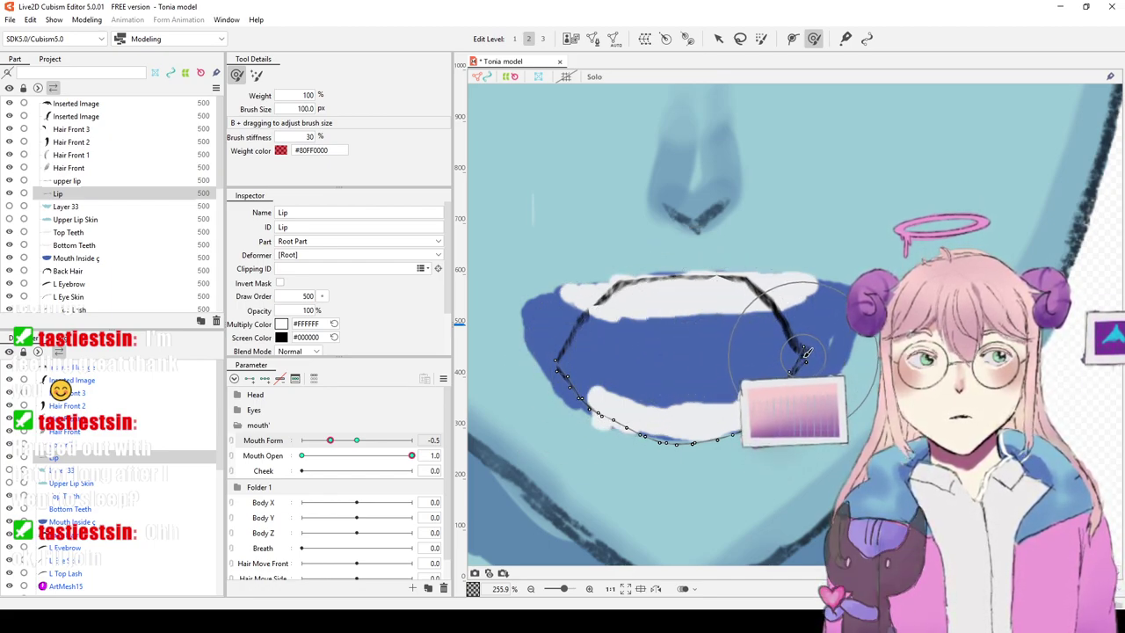
{"action": "left_click", "coordinate": [356, 442]}
{"action": "left_click", "coordinate": [331, 441]}
{"action": "left_click_drag", "start_coordinate": [332, 445], "coordinate": [330, 444]}
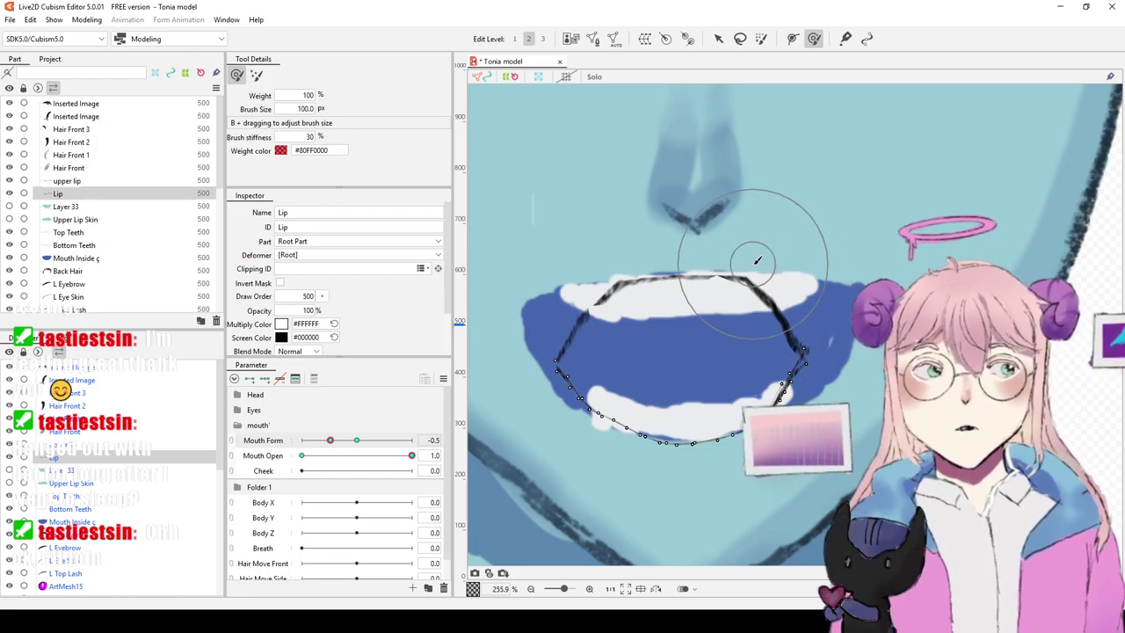
{"action": "left_click", "coordinate": [356, 439]}
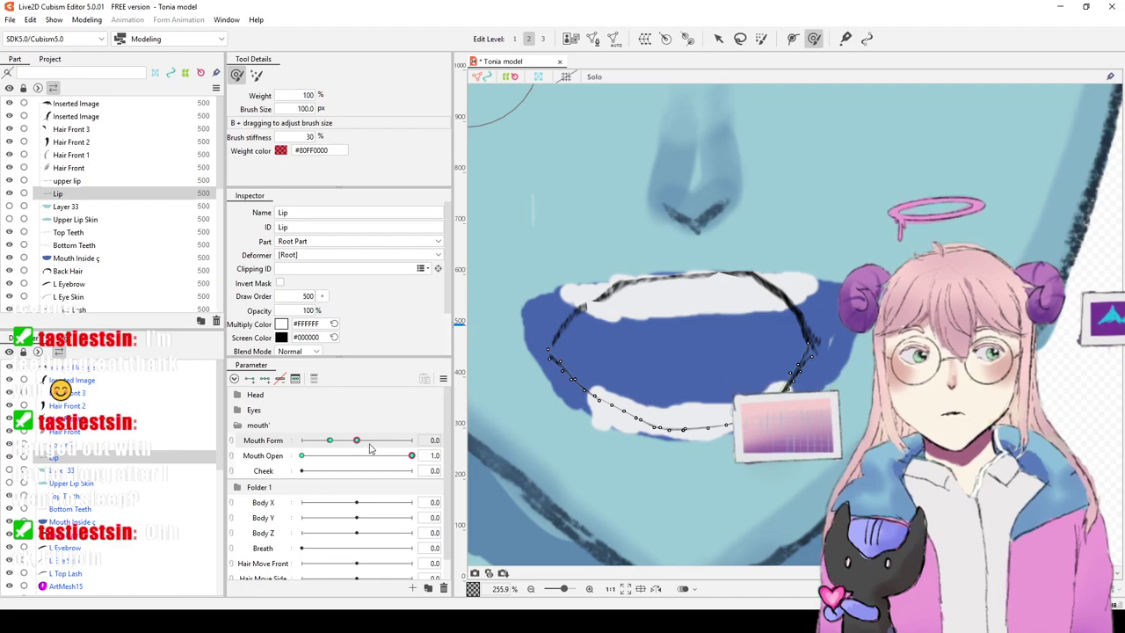
{"action": "left_click", "coordinate": [331, 442]}
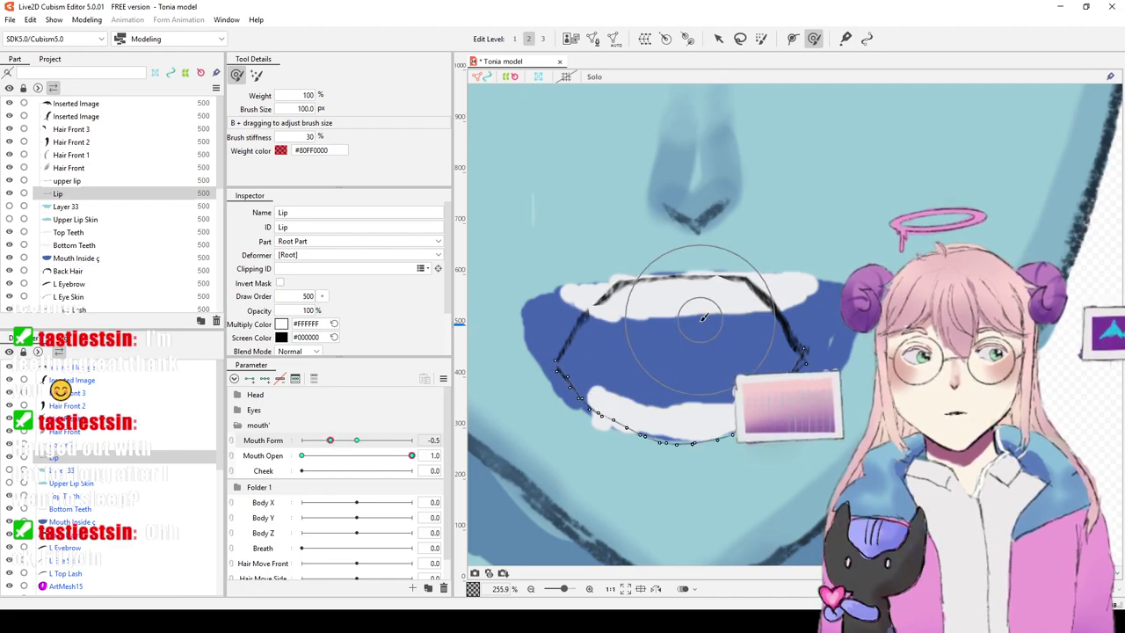
{"action": "scroll", "coordinate": [697, 411], "scroll_direction": "down", "scroll_amount": 3}
{"action": "scroll", "coordinate": [696, 411], "scroll_direction": "down", "scroll_amount": 2}
{"action": "scroll", "coordinate": [686, 395], "scroll_direction": "up", "scroll_amount": 2}
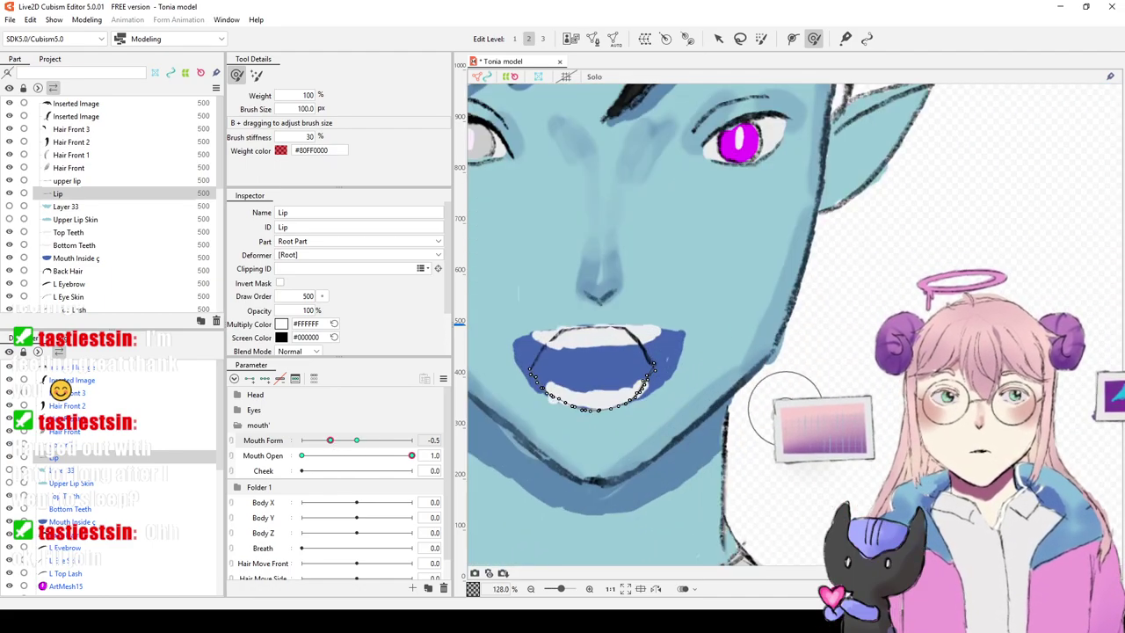
{"action": "mouse_move", "coordinate": [811, 396]}
{"action": "left_mouse_down"}
{"action": "mouse_move", "coordinate": [856, 378]}
{"action": "mouse_move", "coordinate": [916, 376]}
{"action": "left_mouse_up"}
{"action": "scroll", "coordinate": [774, 389], "scroll_direction": "up", "scroll_amount": 3}
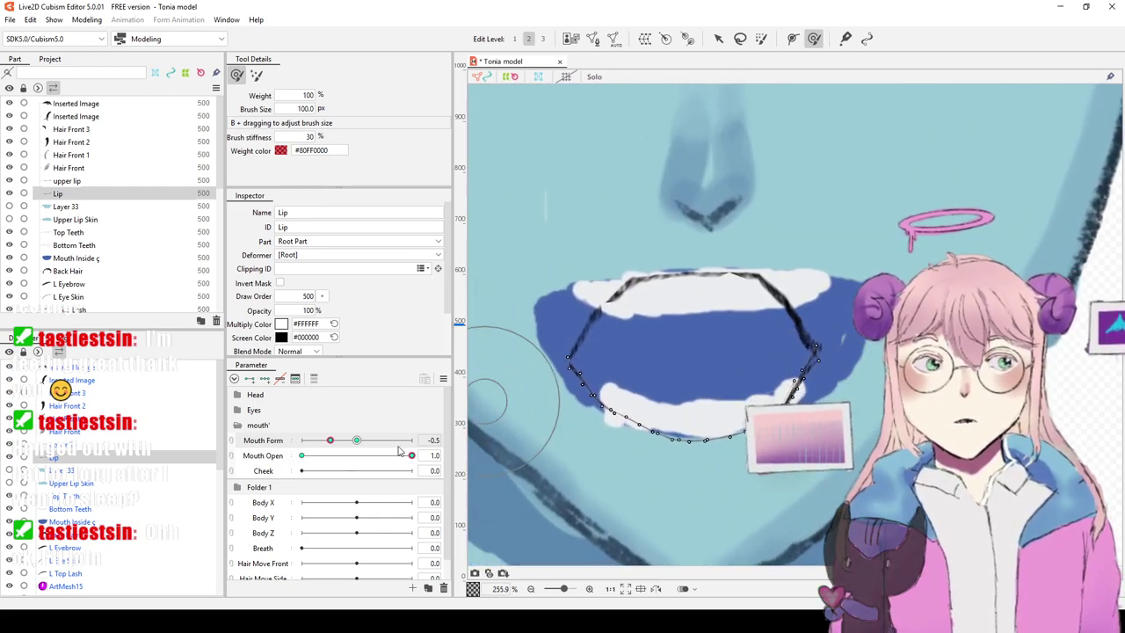
Step: Check Mouth Form 0, return to -0.5, and nudge both lower lip corners into line with the upper lip ends
{"action": "left_click", "coordinate": [358, 441]}
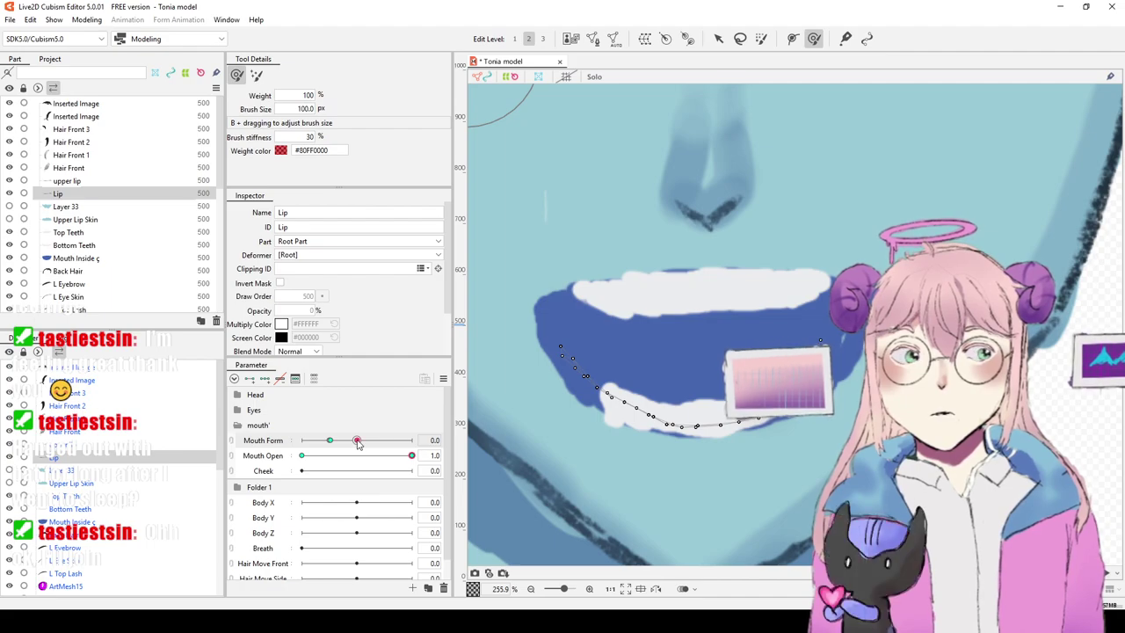
{"action": "left_click", "coordinate": [356, 441]}
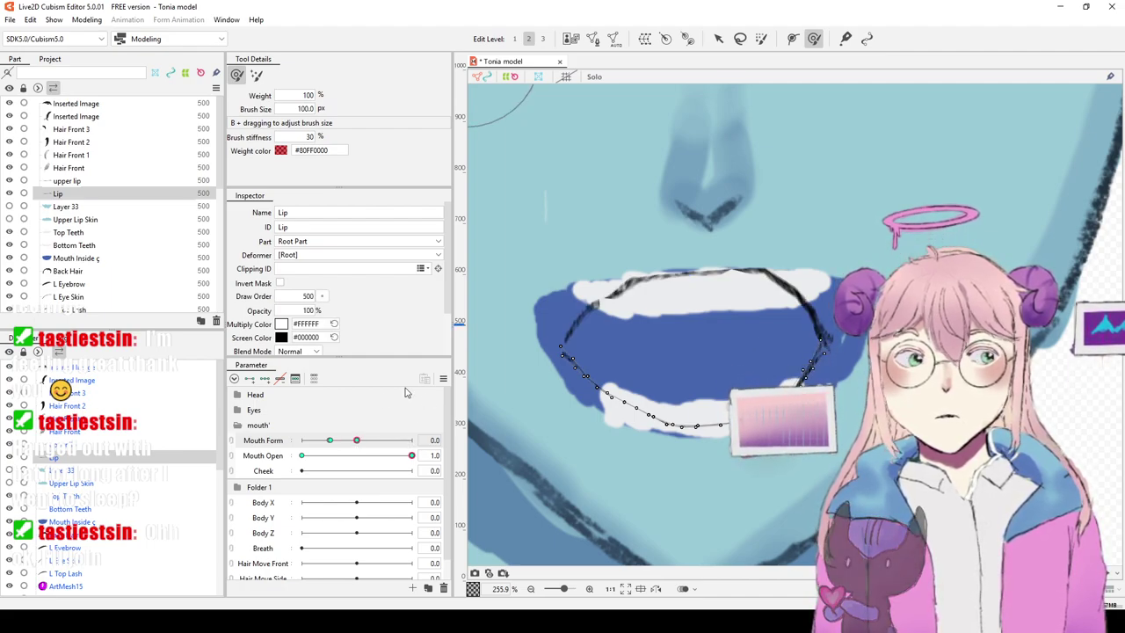
{"action": "left_click", "coordinate": [331, 444]}
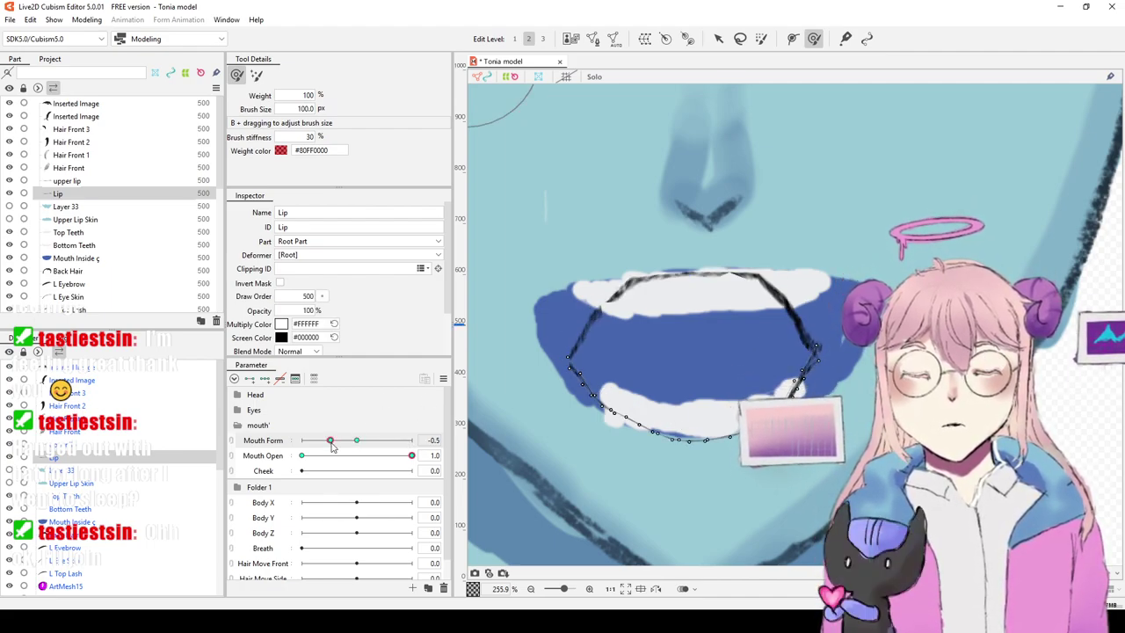
{"action": "left_click_drag", "start_coordinate": [567, 353], "coordinate": [574, 359]}
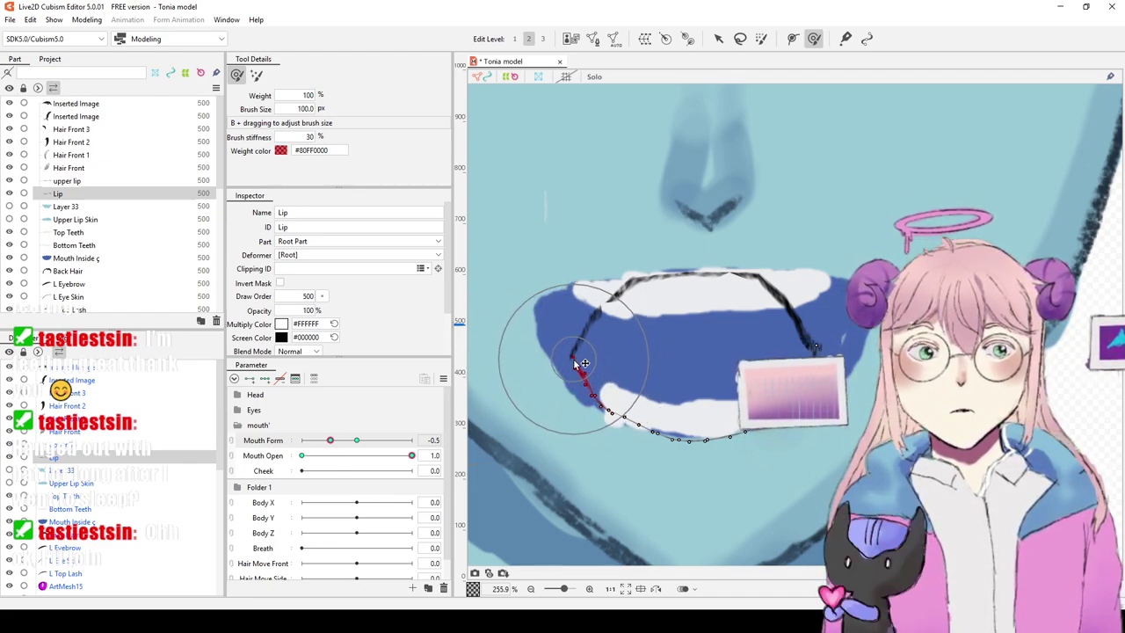
{"action": "left_click_drag", "start_coordinate": [814, 353], "coordinate": [819, 352]}
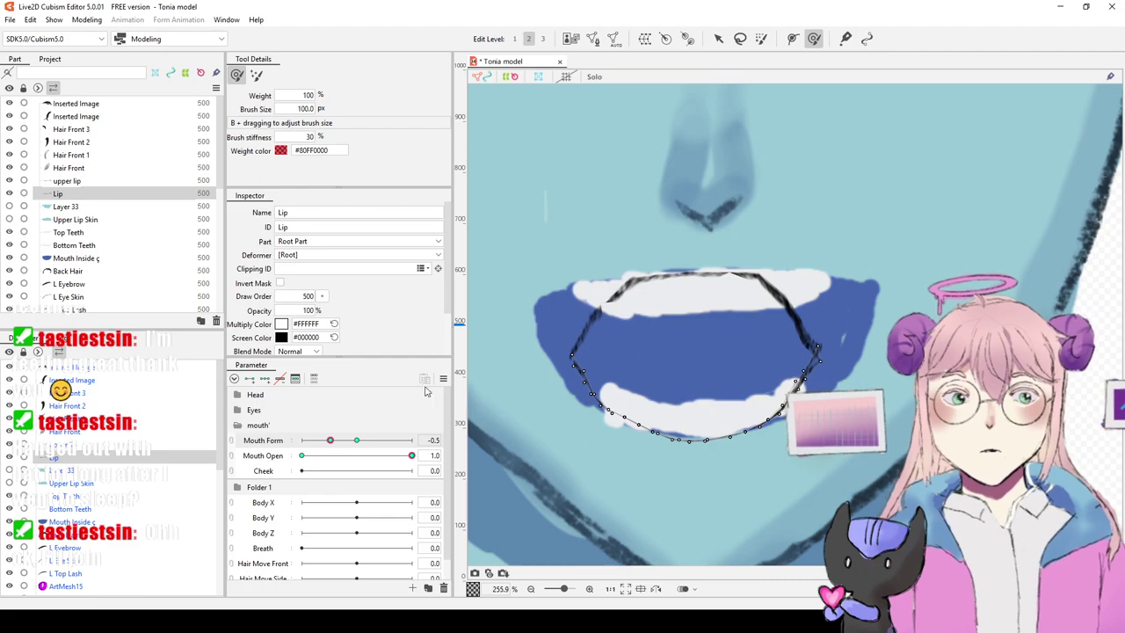
Step: Add Mouth Form keys at -1.0 and 1.0 to the lower lip and sweep the parameter around -0.5 and 0
{"action": "left_click_drag", "start_coordinate": [330, 440], "coordinate": [368, 450]}
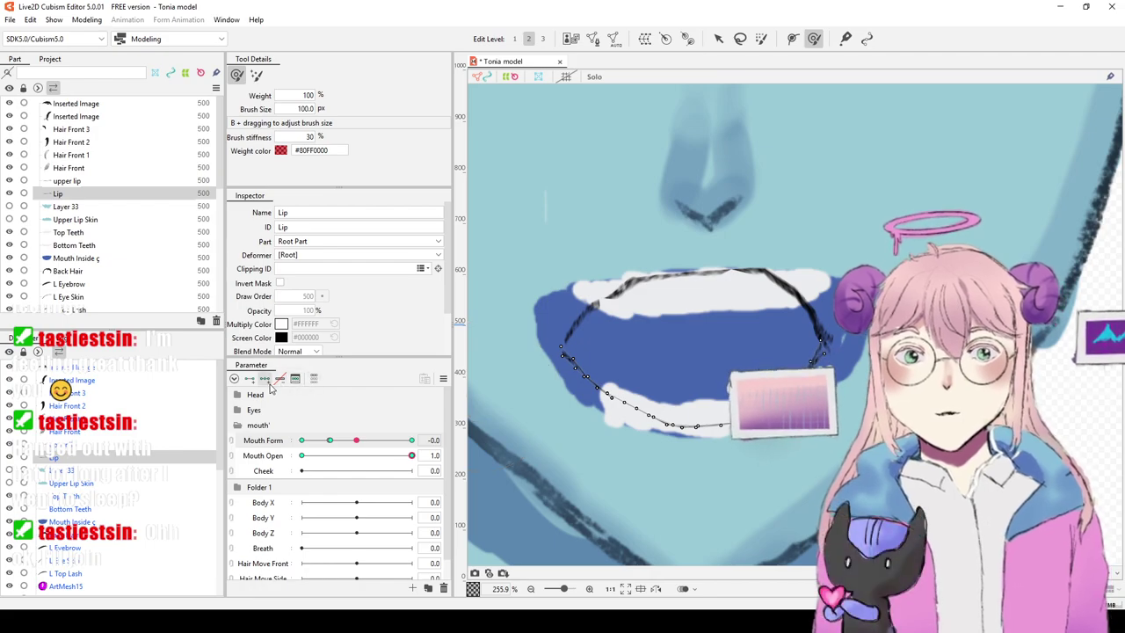
{"action": "mouse_move", "coordinate": [346, 444]}
{"action": "left_mouse_down"}
{"action": "mouse_move", "coordinate": [320, 446]}
{"action": "mouse_move", "coordinate": [356, 442]}
{"action": "mouse_move", "coordinate": [329, 443]}
{"action": "left_mouse_up"}
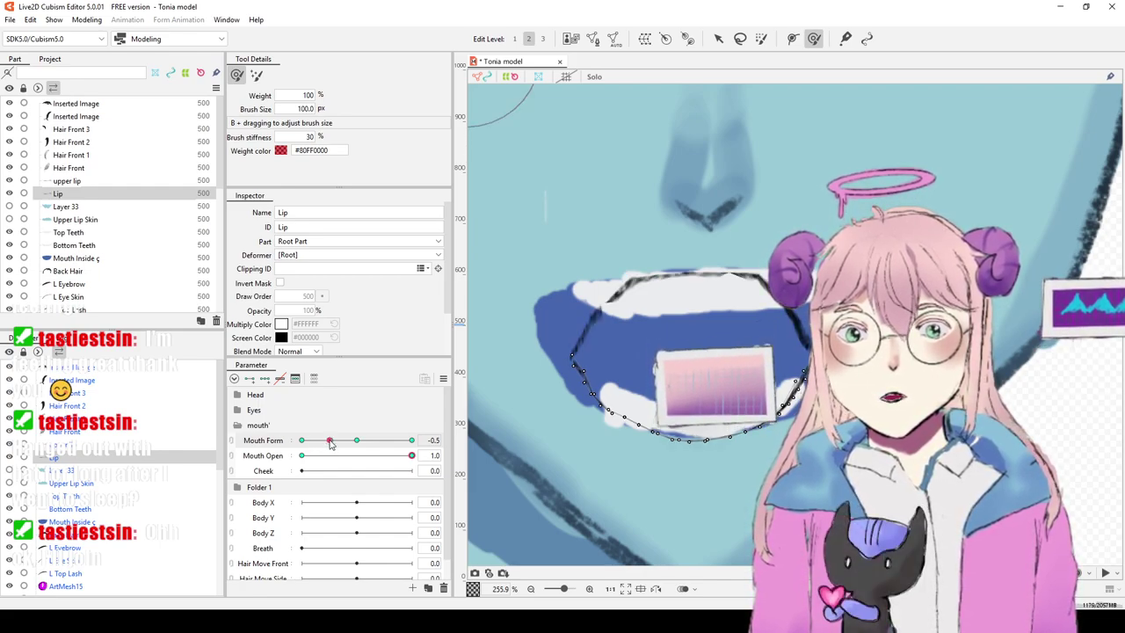
{"action": "left_click_drag", "start_coordinate": [330, 443], "coordinate": [381, 450]}
{"action": "mouse_move", "coordinate": [380, 449]}
{"action": "left_mouse_down"}
{"action": "mouse_move", "coordinate": [328, 441]}
{"action": "mouse_move", "coordinate": [367, 441]}
{"action": "left_mouse_up"}
{"action": "left_click", "coordinate": [326, 439]}
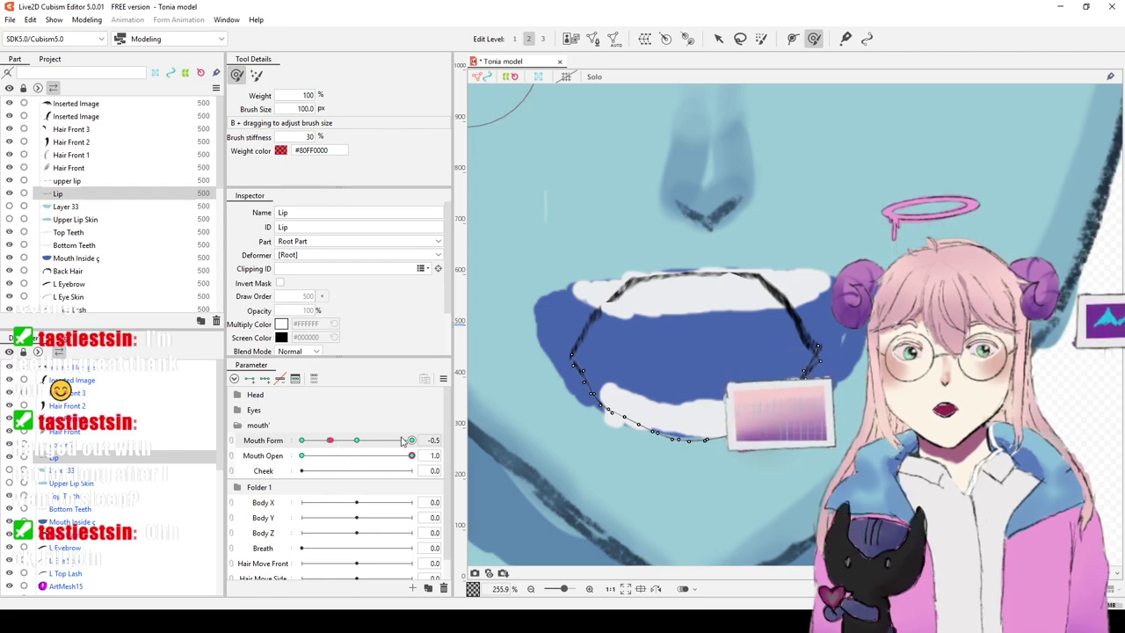
{"action": "left_click_drag", "start_coordinate": [354, 441], "coordinate": [332, 443]}
{"action": "left_click", "coordinate": [332, 444]}
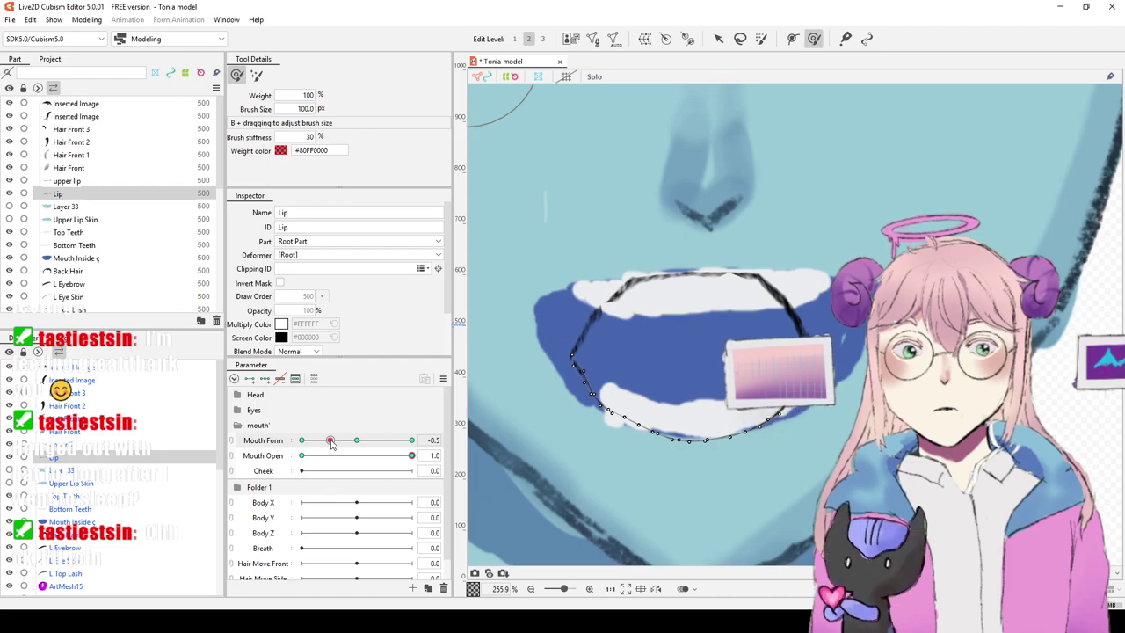
Step: Examine both lips on the face at Mouth Form -1.0 and -0.5 with the mouth open
{"action": "left_click_drag", "start_coordinate": [330, 444], "coordinate": [302, 441]}
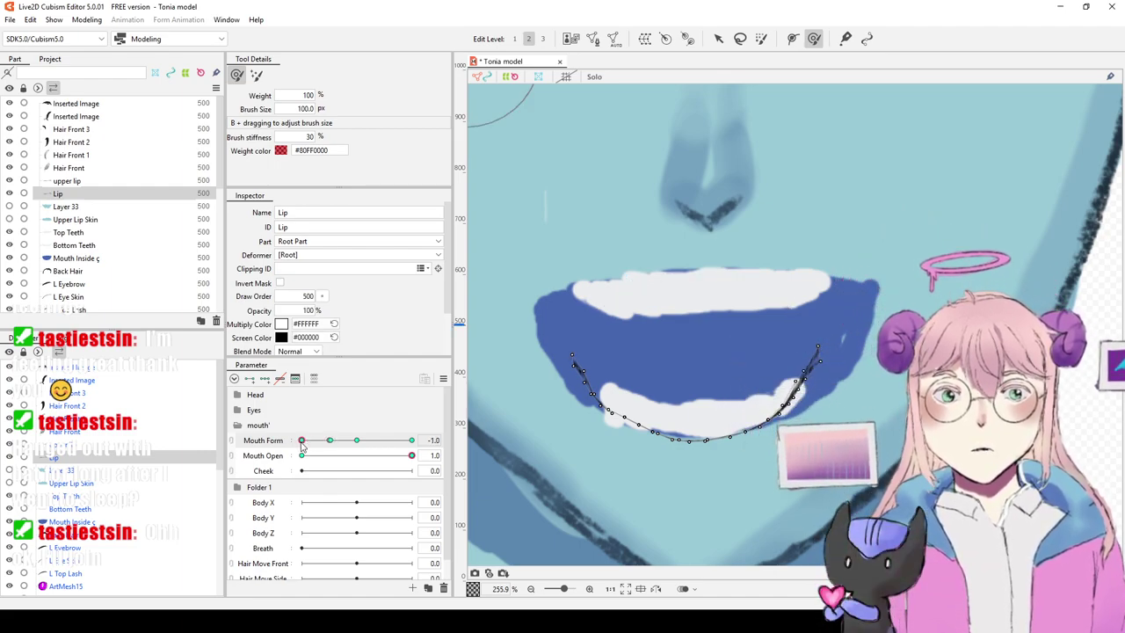
{"action": "scroll", "coordinate": [498, 343], "scroll_direction": "down", "scroll_amount": 5}
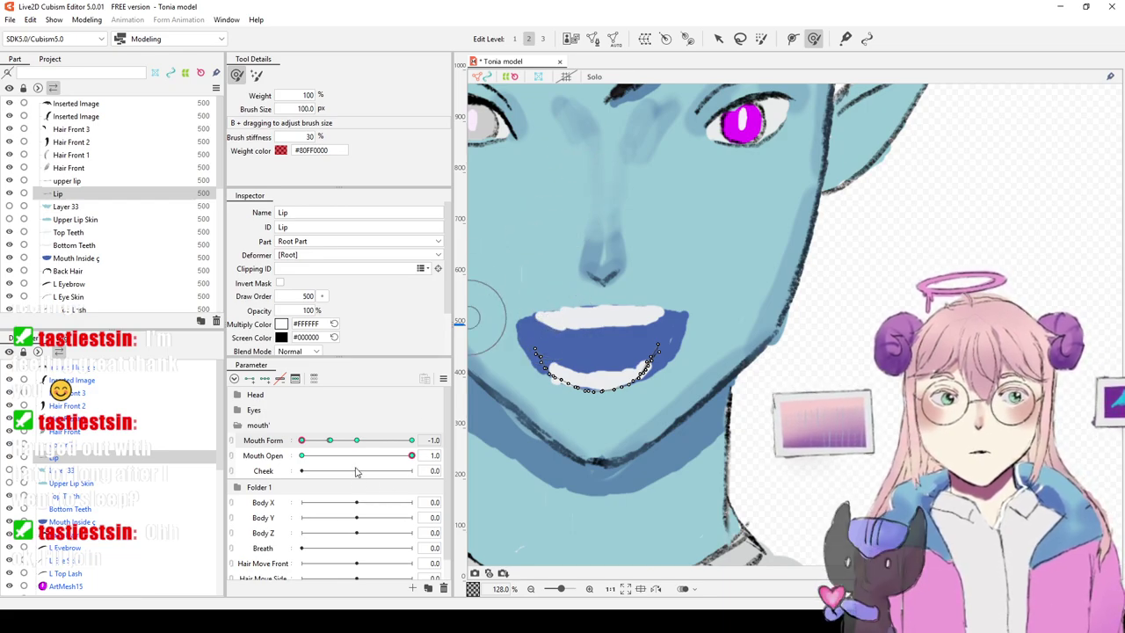
{"action": "left_click_drag", "start_coordinate": [325, 439], "coordinate": [405, 448]}
{"action": "mouse_move", "coordinate": [332, 439]}
{"action": "left_mouse_down"}
{"action": "mouse_move", "coordinate": [356, 444]}
{"action": "mouse_move", "coordinate": [330, 446]}
{"action": "left_mouse_up"}
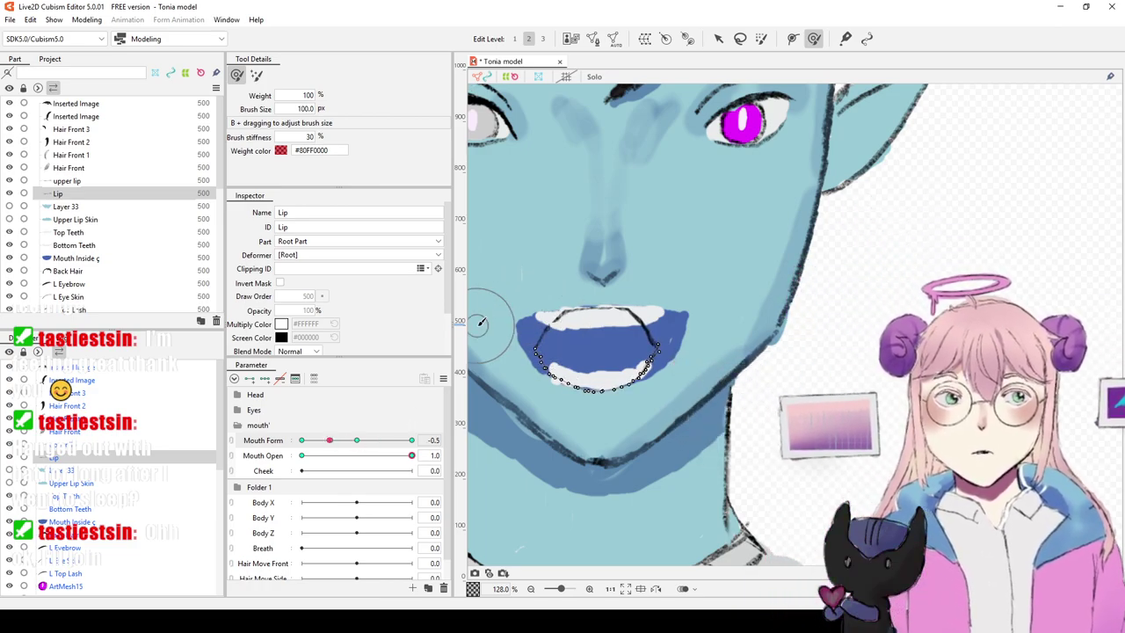
{"action": "left_click_drag", "start_coordinate": [484, 322], "coordinate": [628, 329]}
{"action": "scroll", "coordinate": [549, 385], "scroll_direction": "up", "scroll_amount": 2}
{"action": "scroll", "coordinate": [549, 385], "scroll_direction": "up", "scroll_amount": 3}
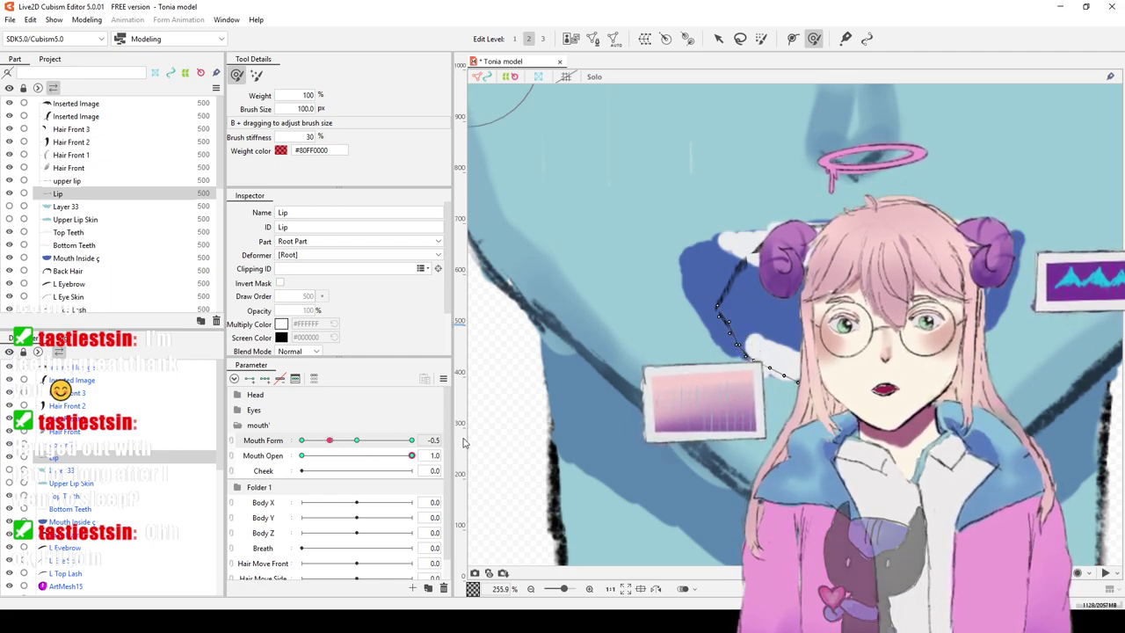
Step: Select the upper and lower lips together and give both Mouth Form keys at -1.0 and 1.0
{"action": "key", "text": "ctrl+z"}
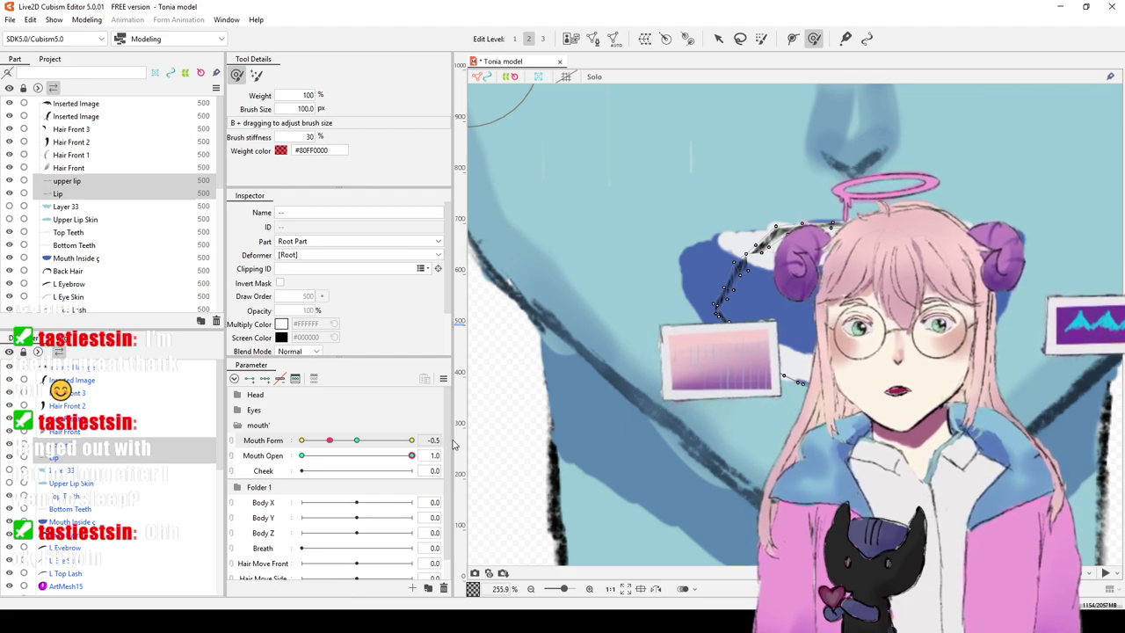
{"action": "left_click_drag", "start_coordinate": [330, 440], "coordinate": [360, 443]}
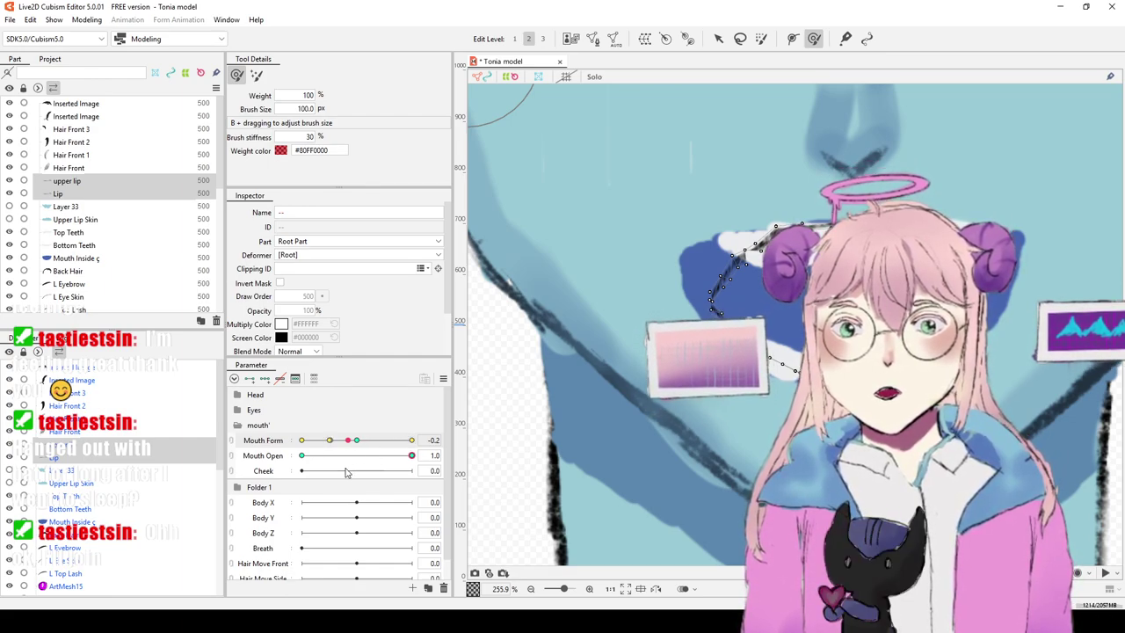
{"action": "left_click_drag", "start_coordinate": [302, 444], "coordinate": [418, 446]}
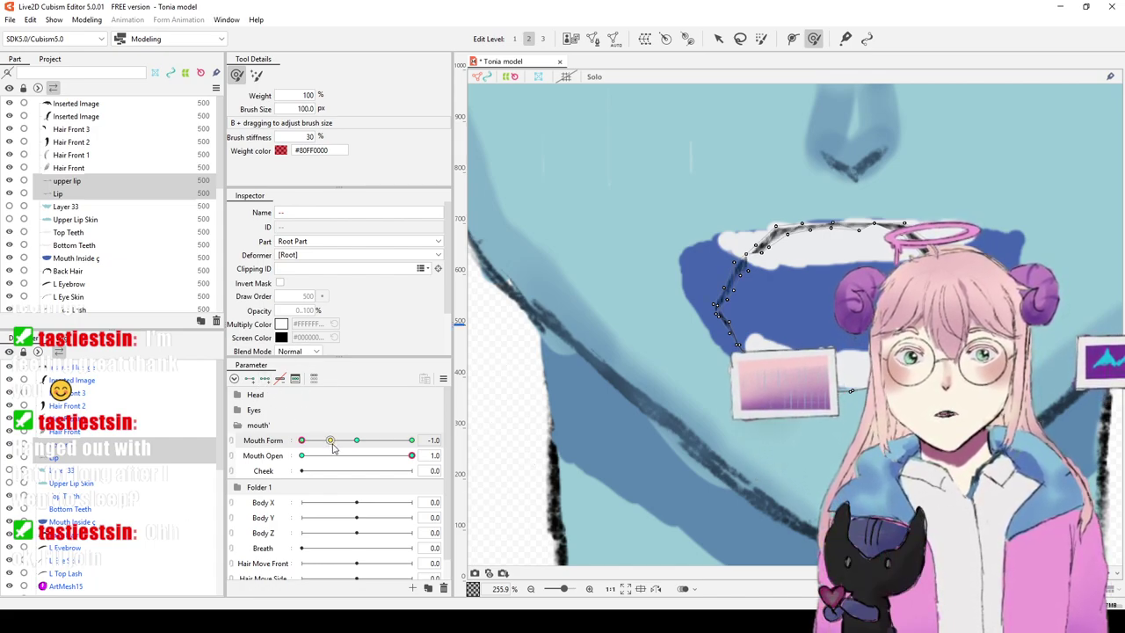
{"action": "left_click_drag", "start_coordinate": [332, 446], "coordinate": [329, 447]}
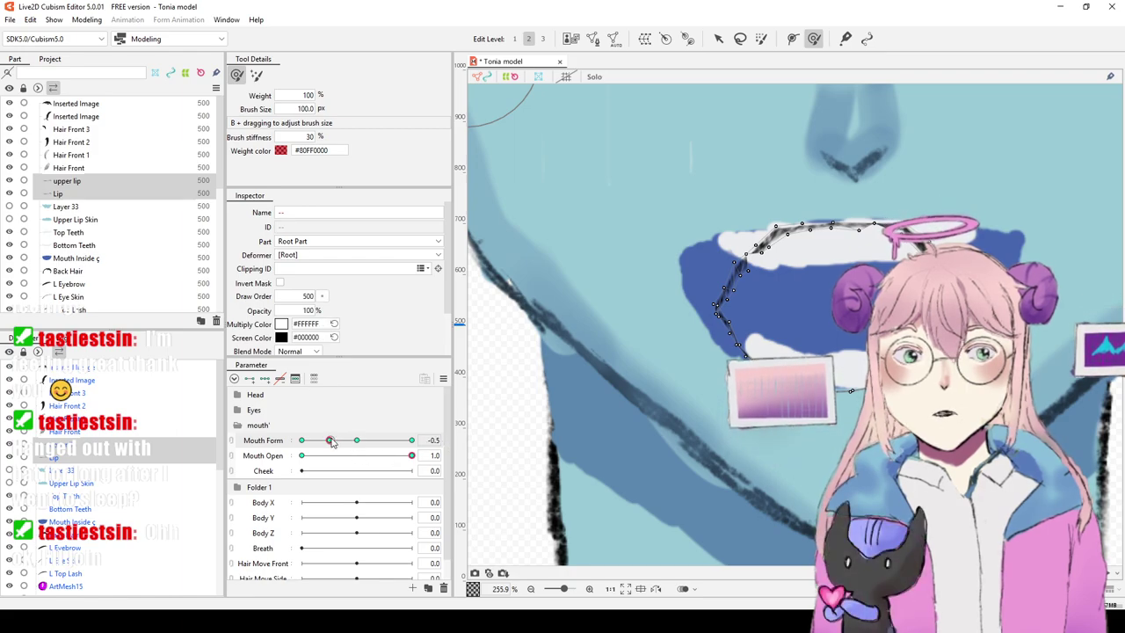
Step: Check both lips across the Mouth Form range with Mouth Open at 1.0 and 0.0, finishing at Mouth Form -1.0, Mouth Open 1.0
{"action": "left_click_drag", "start_coordinate": [330, 440], "coordinate": [410, 454]}
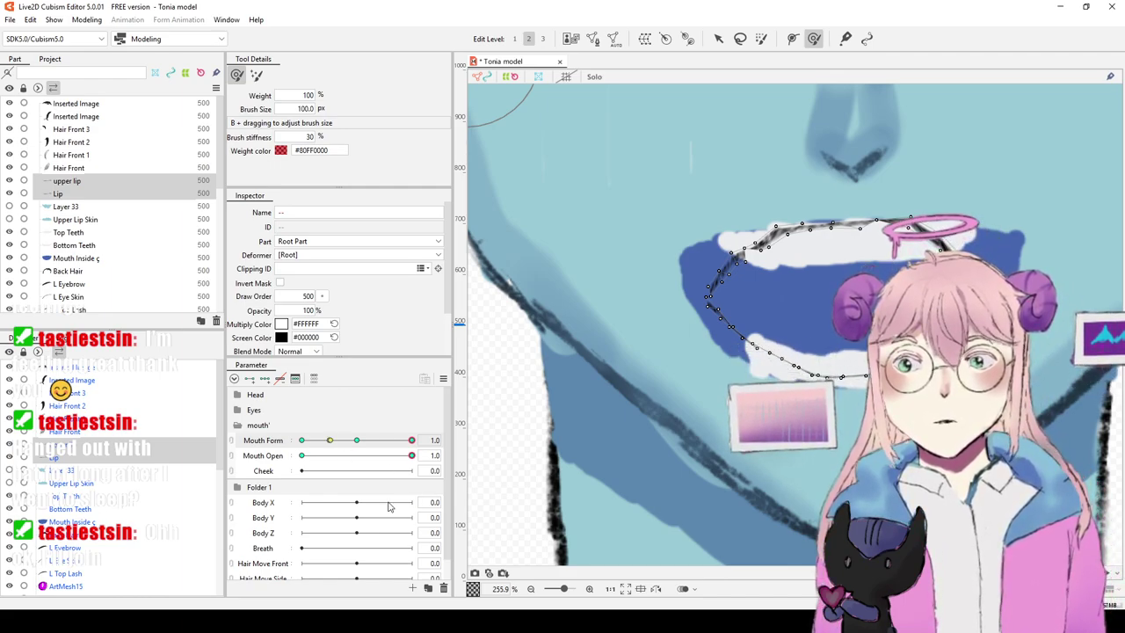
{"action": "left_click", "coordinate": [330, 440]}
{"action": "left_click_drag", "start_coordinate": [300, 442], "coordinate": [368, 431]}
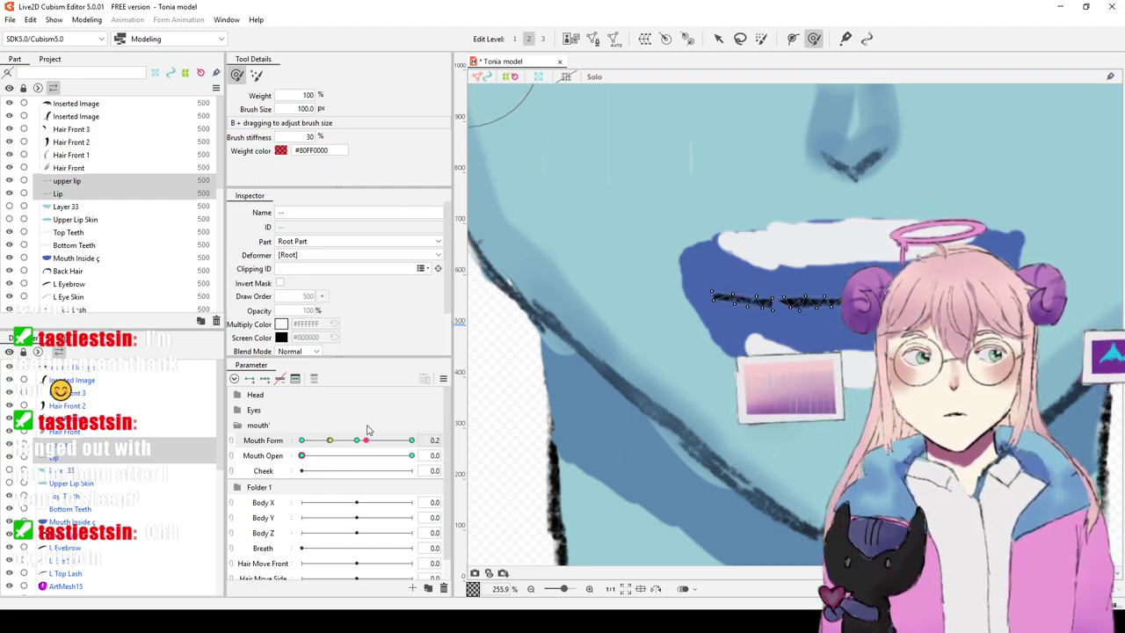
{"action": "mouse_move", "coordinate": [307, 457]}
{"action": "left_mouse_down"}
{"action": "mouse_move", "coordinate": [412, 455]}
{"action": "mouse_move", "coordinate": [315, 445]}
{"action": "left_mouse_up"}
{"action": "left_click", "coordinate": [302, 441]}
{"action": "left_click", "coordinate": [299, 442]}
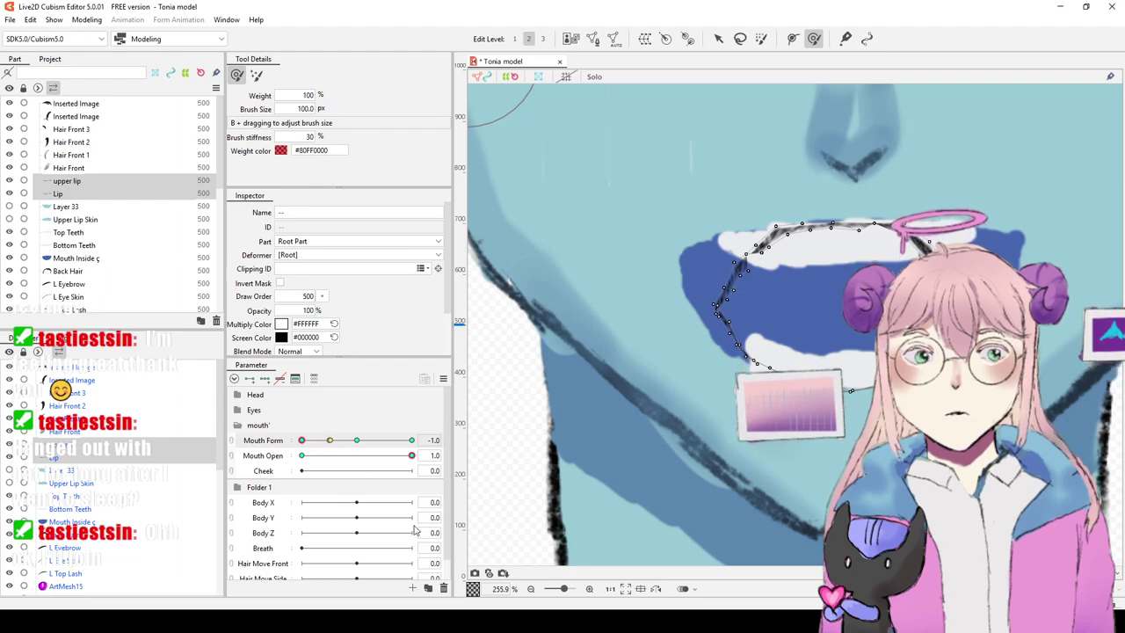
{"action": "left_click", "coordinate": [394, 621]}
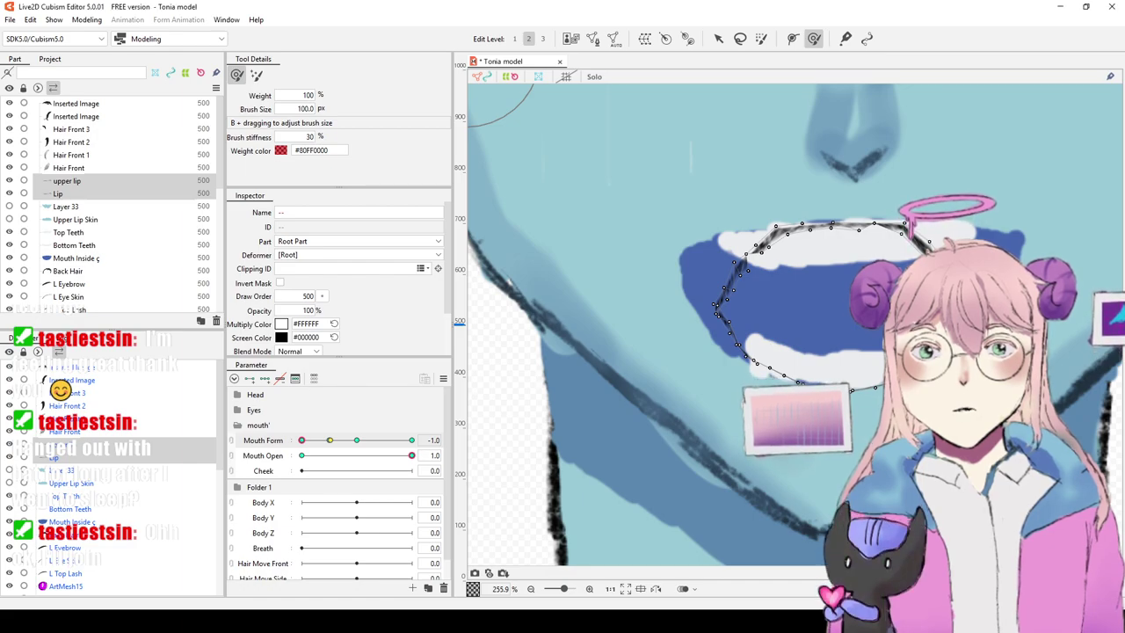
Step: At Mouth Form -1.0, brush the upper lip line down on both sides into a lower, rounder arch
{"action": "mouse_move", "coordinate": [763, 224]}
{"action": "left_mouse_down"}
{"action": "mouse_move", "coordinate": [757, 264]}
{"action": "mouse_move", "coordinate": [788, 240]}
{"action": "left_mouse_up"}
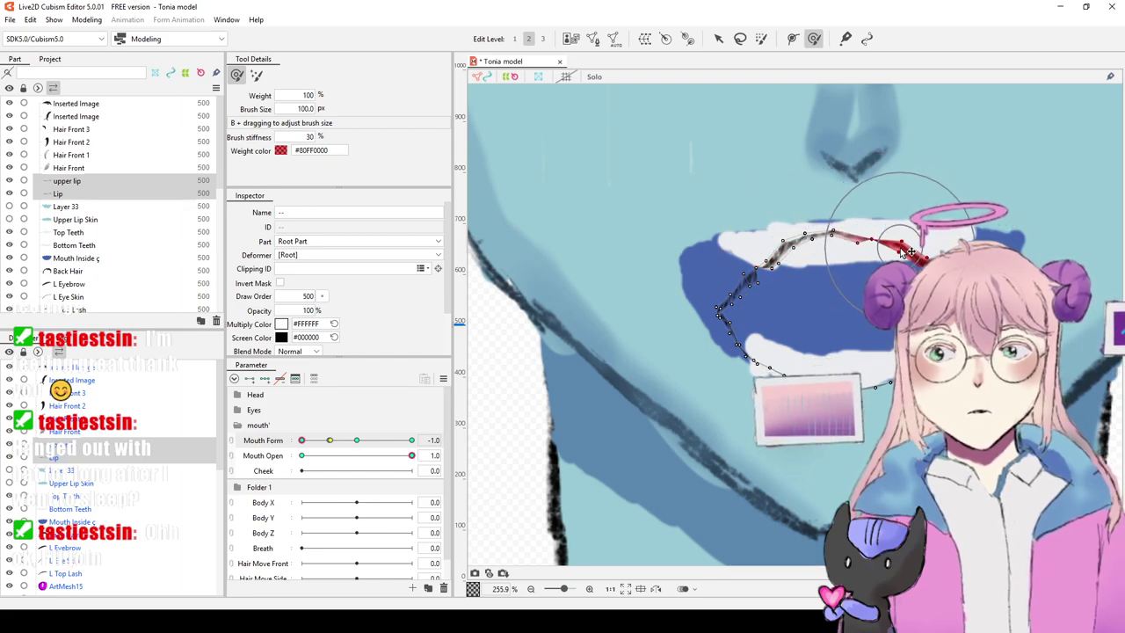
{"action": "left_click_drag", "start_coordinate": [899, 253], "coordinate": [905, 262]}
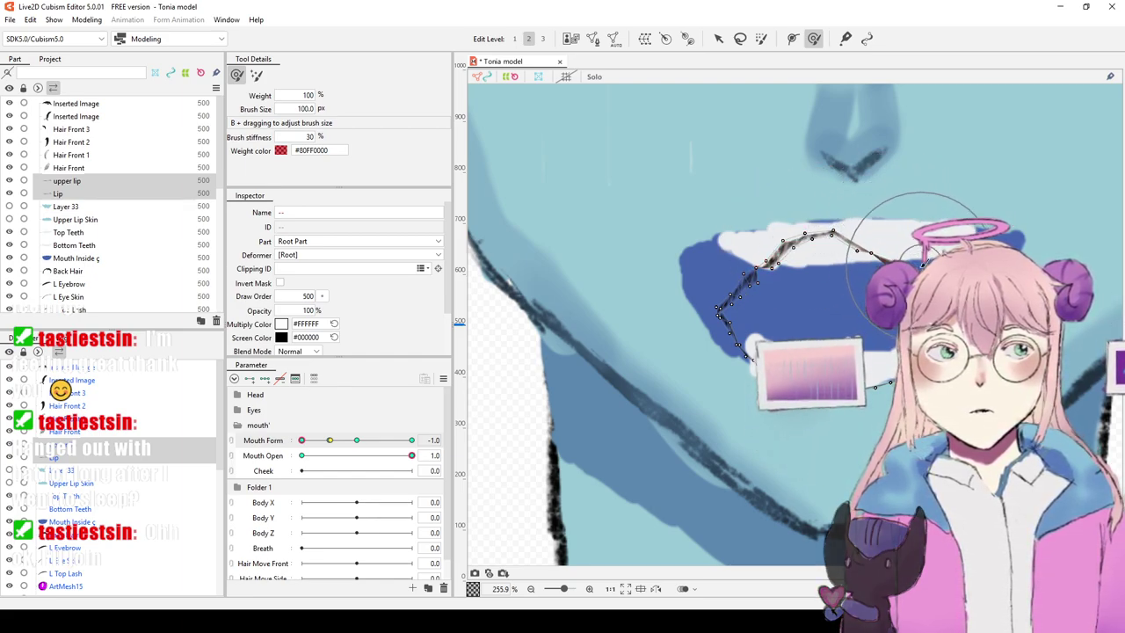
{"action": "mouse_move", "coordinate": [849, 232]}
{"action": "left_mouse_down"}
{"action": "mouse_move", "coordinate": [906, 250]}
{"action": "mouse_move", "coordinate": [922, 285]}
{"action": "mouse_move", "coordinate": [910, 262]}
{"action": "left_mouse_up"}
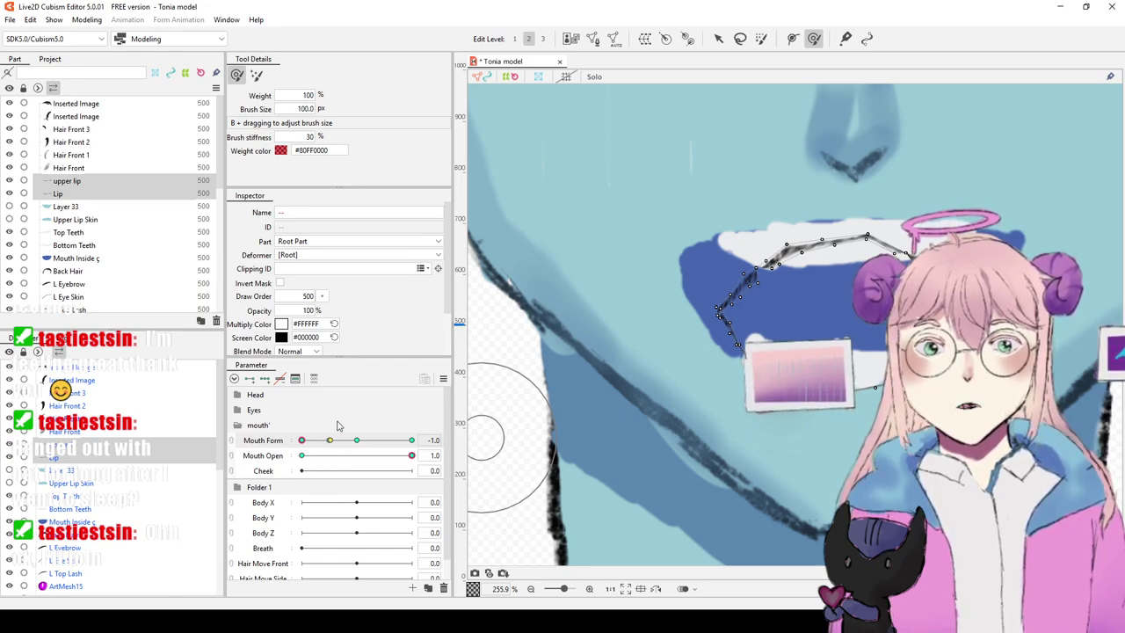
{"action": "mouse_move", "coordinate": [912, 259]}
{"action": "left_mouse_down"}
{"action": "mouse_move", "coordinate": [914, 272]}
{"action": "mouse_move", "coordinate": [910, 264]}
{"action": "left_mouse_up"}
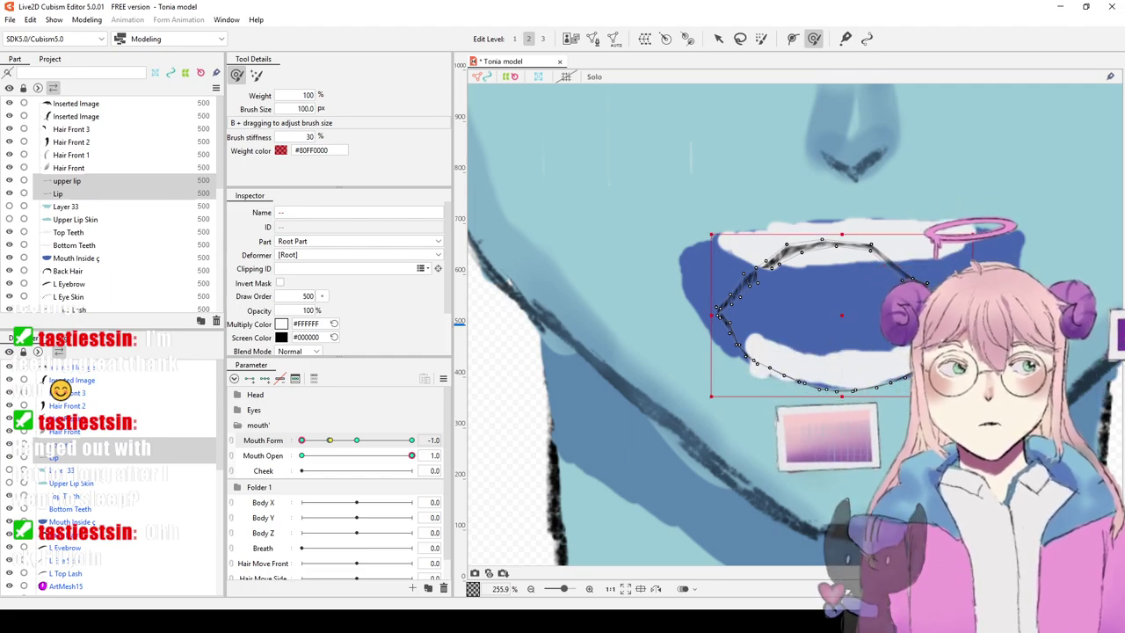
Step: Touch up the right side of the upper lip at Mouth Form -1.0 and check both lips against the face
{"action": "left_click", "coordinate": [67, 181]}
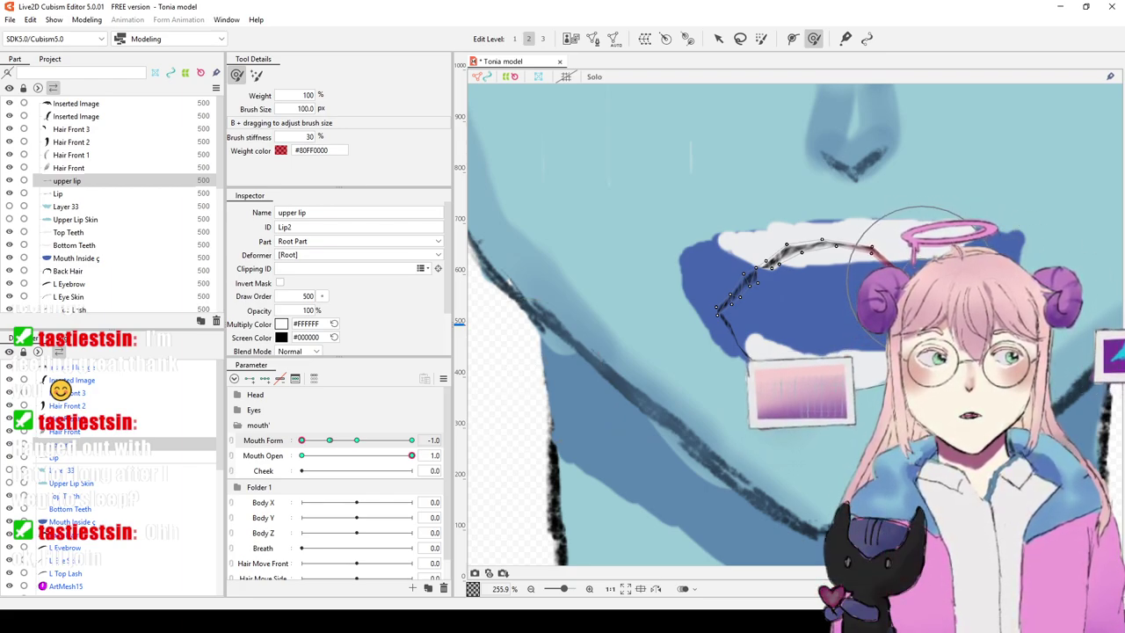
{"action": "mouse_move", "coordinate": [301, 441]}
{"action": "left_mouse_down"}
{"action": "mouse_move", "coordinate": [360, 441]}
{"action": "mouse_move", "coordinate": [319, 442]}
{"action": "left_mouse_up"}
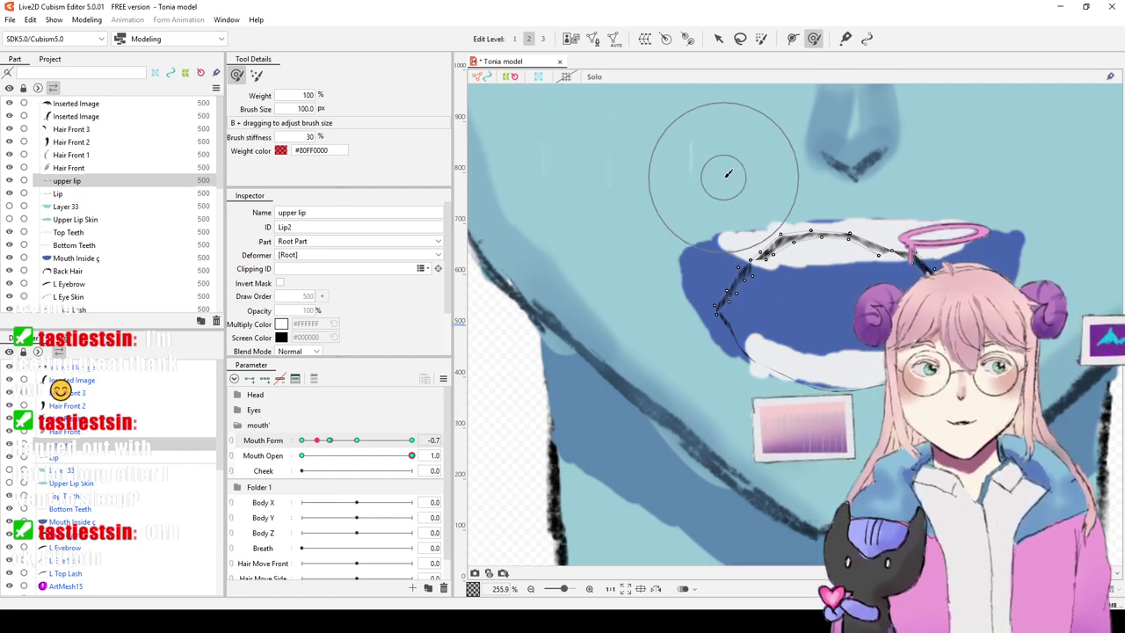
{"action": "left_click_drag", "start_coordinate": [763, 156], "coordinate": [690, 172]}
{"action": "left_click_drag", "start_coordinate": [317, 440], "coordinate": [291, 442]}
{"action": "mouse_move", "coordinate": [699, 230]}
{"action": "left_mouse_down"}
{"action": "mouse_move", "coordinate": [665, 255]}
{"action": "mouse_move", "coordinate": [675, 272]}
{"action": "left_mouse_up"}
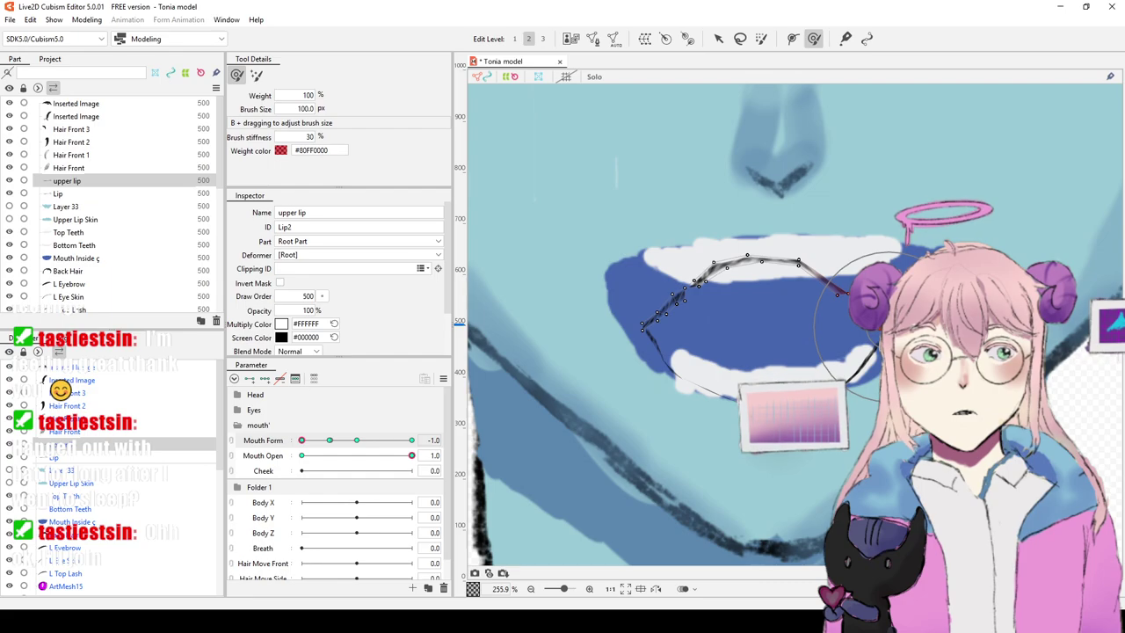
{"action": "left_click", "coordinate": [83, 463]}
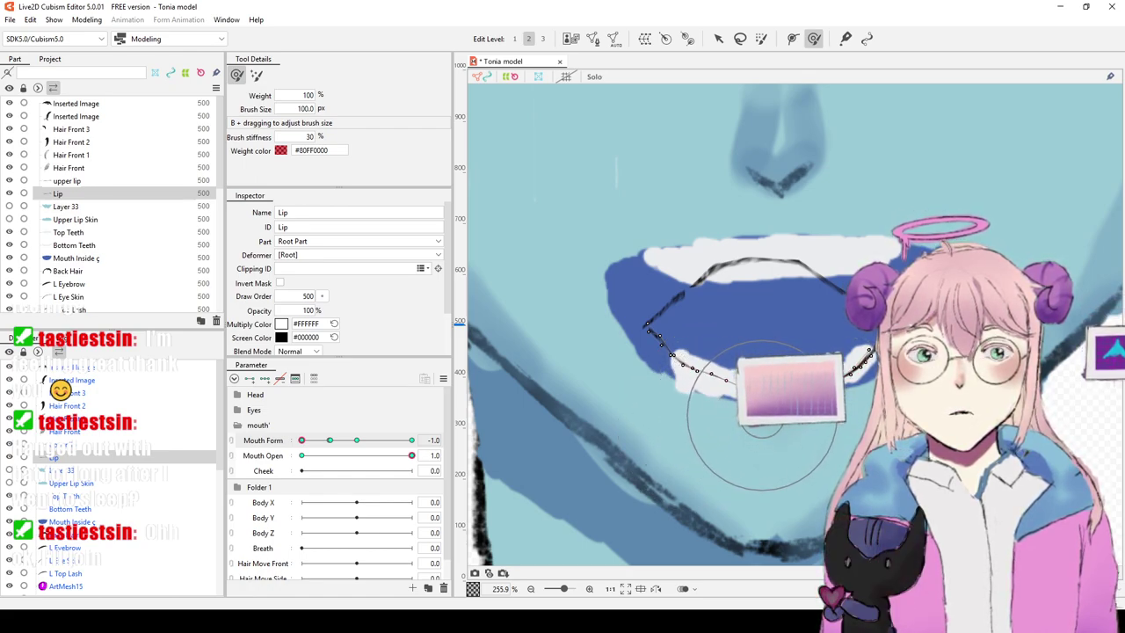
{"action": "scroll", "coordinate": [777, 351], "scroll_direction": "down", "scroll_amount": 5}
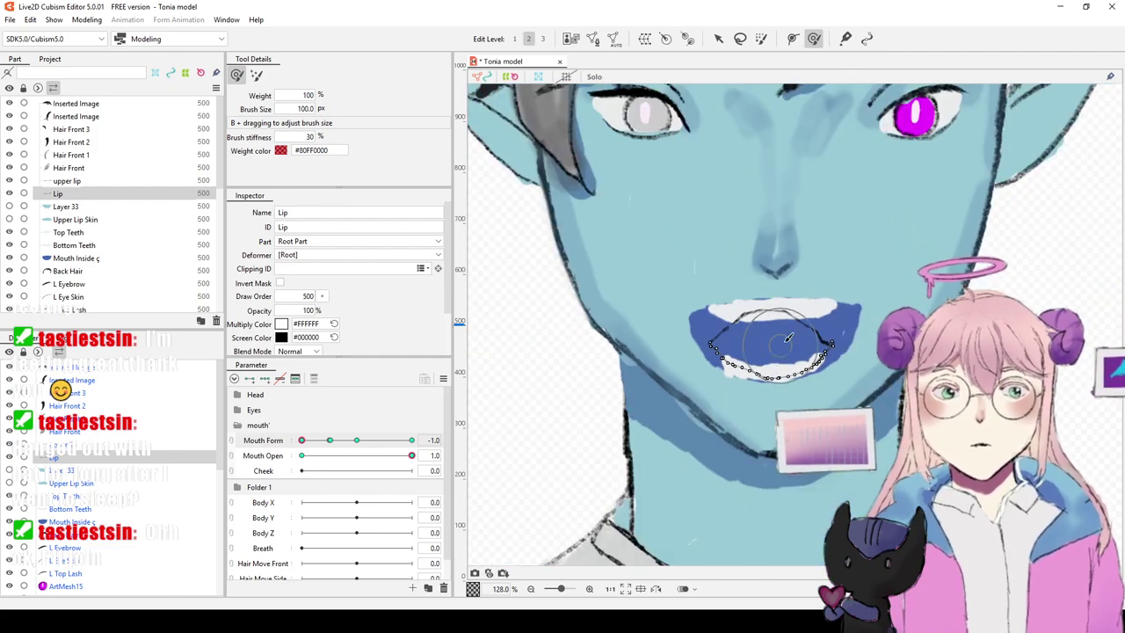
{"action": "scroll", "coordinate": [782, 345], "scroll_direction": "down", "scroll_amount": 5}
{"action": "mouse_move", "coordinate": [302, 440]}
{"action": "left_mouse_down"}
{"action": "mouse_move", "coordinate": [358, 441]}
{"action": "mouse_move", "coordinate": [307, 439]}
{"action": "mouse_move", "coordinate": [368, 427]}
{"action": "mouse_move", "coordinate": [300, 431]}
{"action": "mouse_move", "coordinate": [327, 441]}
{"action": "mouse_move", "coordinate": [296, 442]}
{"action": "mouse_move", "coordinate": [330, 444]}
{"action": "mouse_move", "coordinate": [299, 442]}
{"action": "left_mouse_up"}
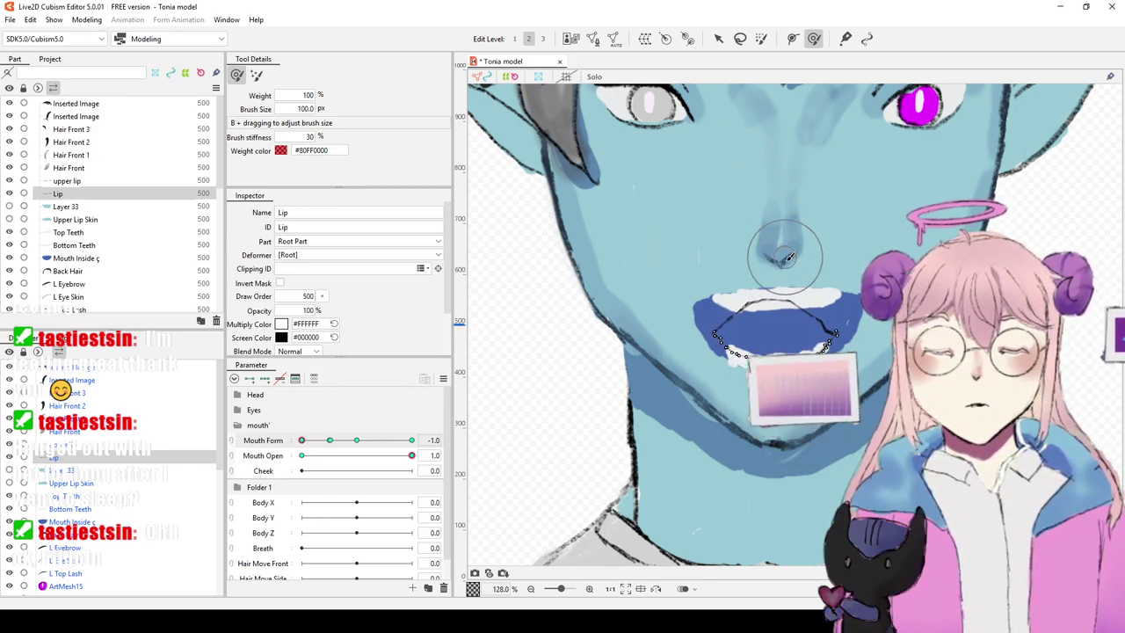
Step: Select the upper lip and set Mouth Form to 0.2 with Mouth Open at 1.0
{"action": "left_click", "coordinate": [110, 444]}
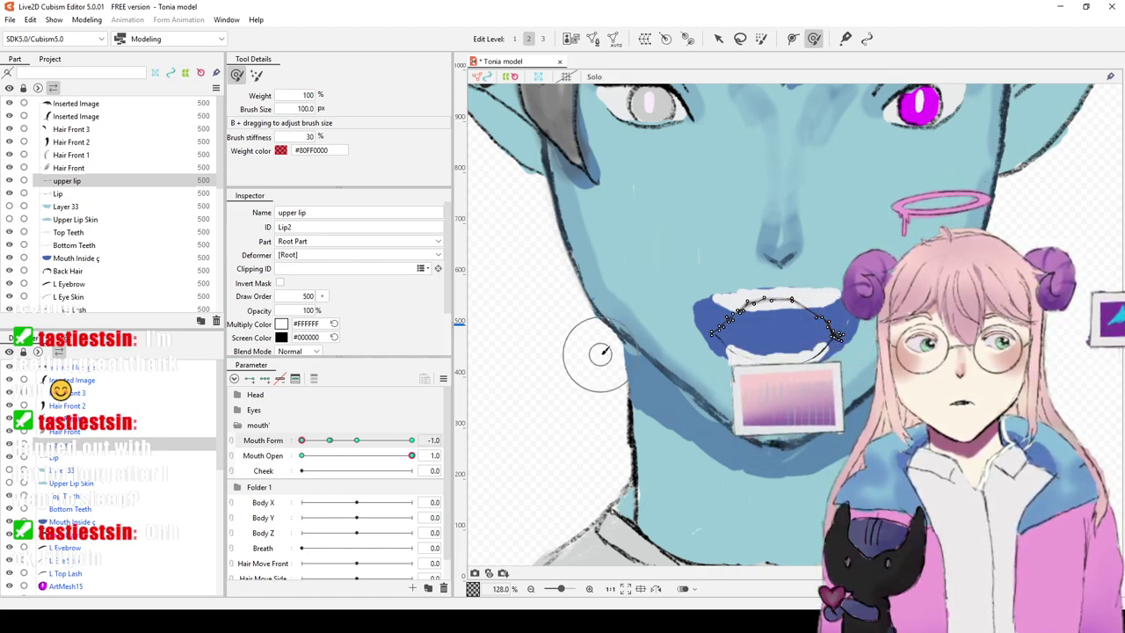
{"action": "mouse_move", "coordinate": [338, 440]}
{"action": "left_mouse_down"}
{"action": "mouse_move", "coordinate": [304, 443]}
{"action": "mouse_move", "coordinate": [349, 446]}
{"action": "left_mouse_up"}
{"action": "left_click_drag", "start_coordinate": [420, 440], "coordinate": [297, 486]}
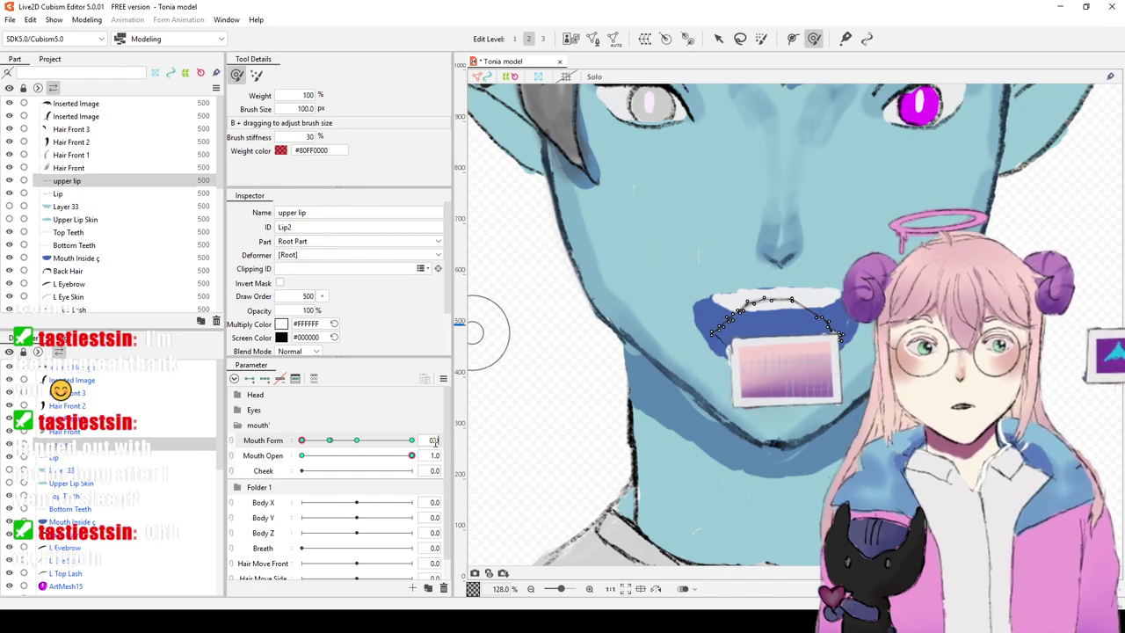
{"action": "key", "text": "Return"}
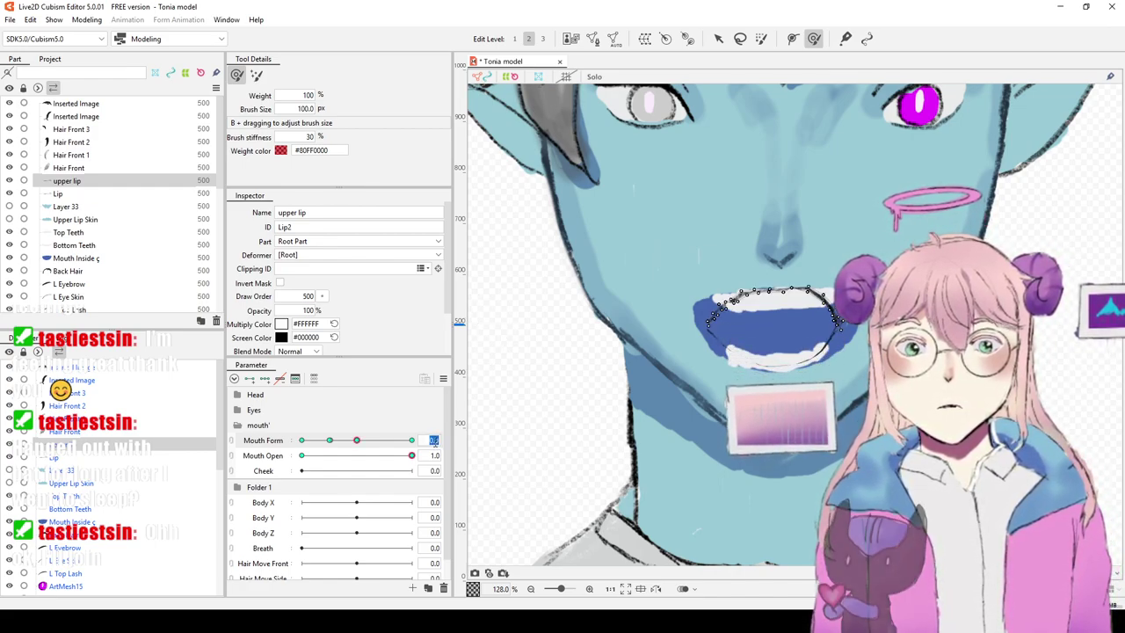
{"action": "key", "text": "Return"}
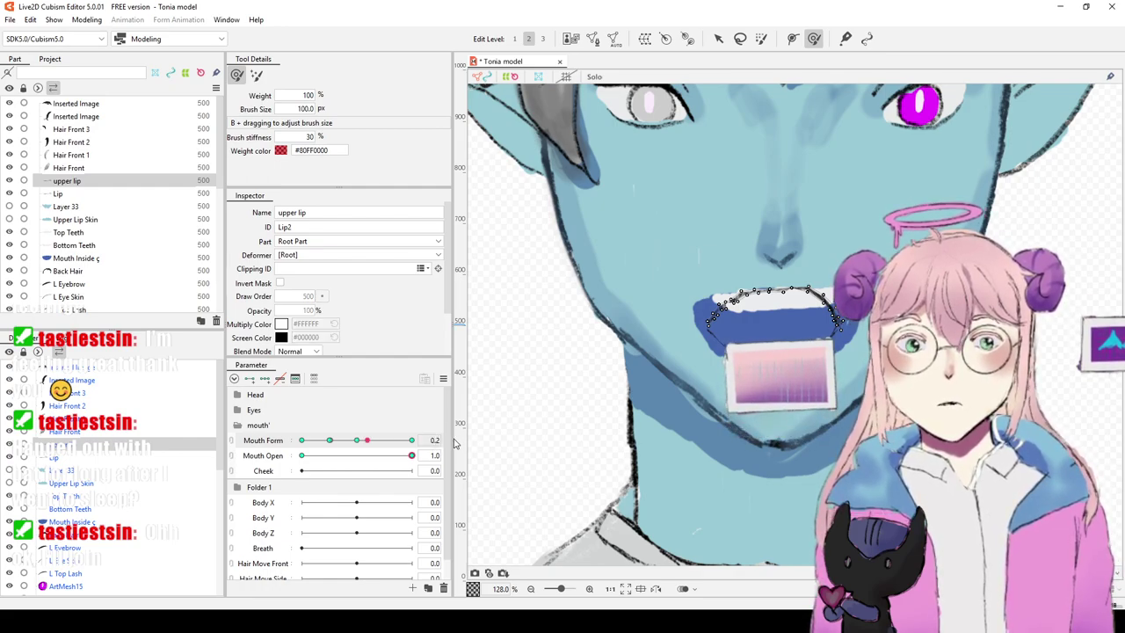
Step: At Mouth Form 0.2, pull the left end of the upper lip up and out to the corner of the mouth interior
{"action": "scroll", "coordinate": [719, 253], "scroll_direction": "up", "scroll_amount": 5}
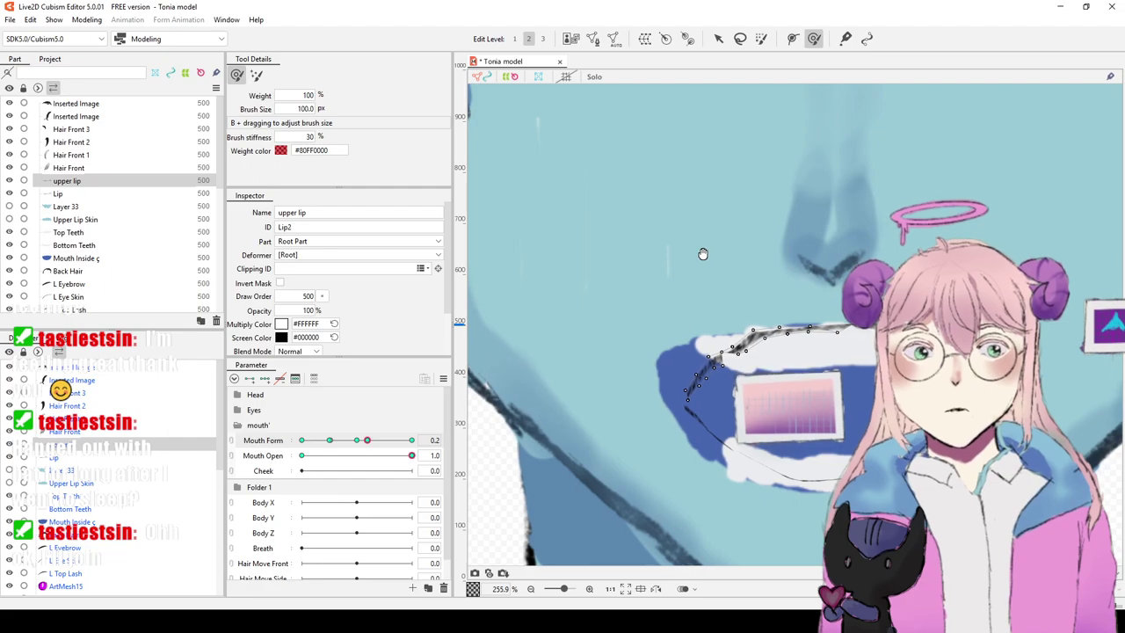
{"action": "left_click_drag", "start_coordinate": [703, 254], "coordinate": [710, 244]}
{"action": "left_click_drag", "start_coordinate": [715, 394], "coordinate": [695, 378]}
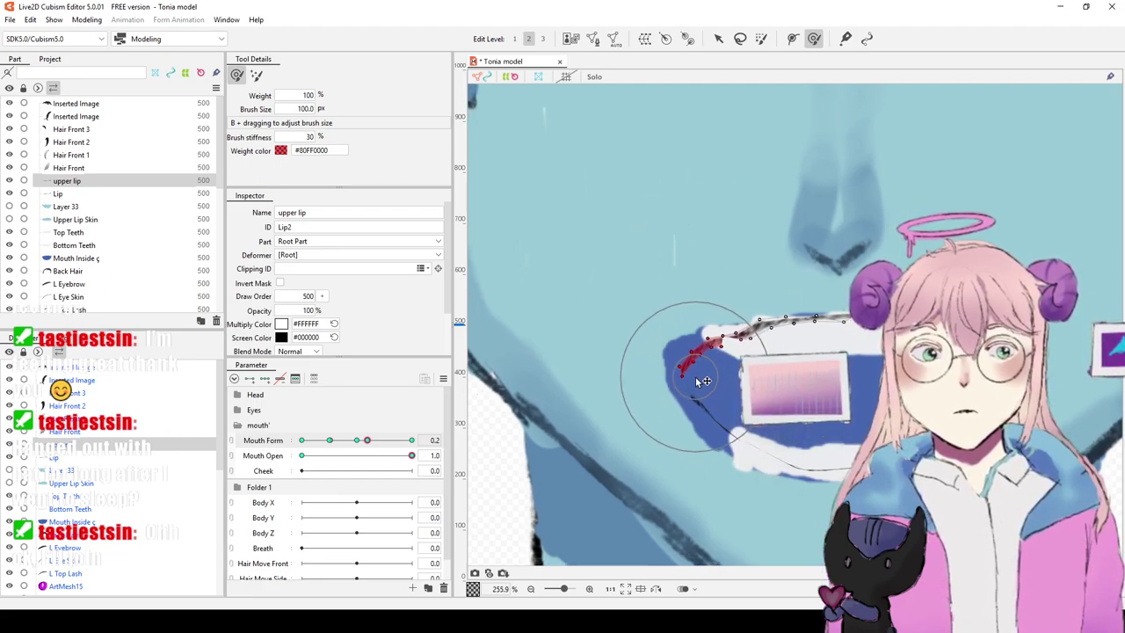
{"action": "key", "text": "ctrl+z"}
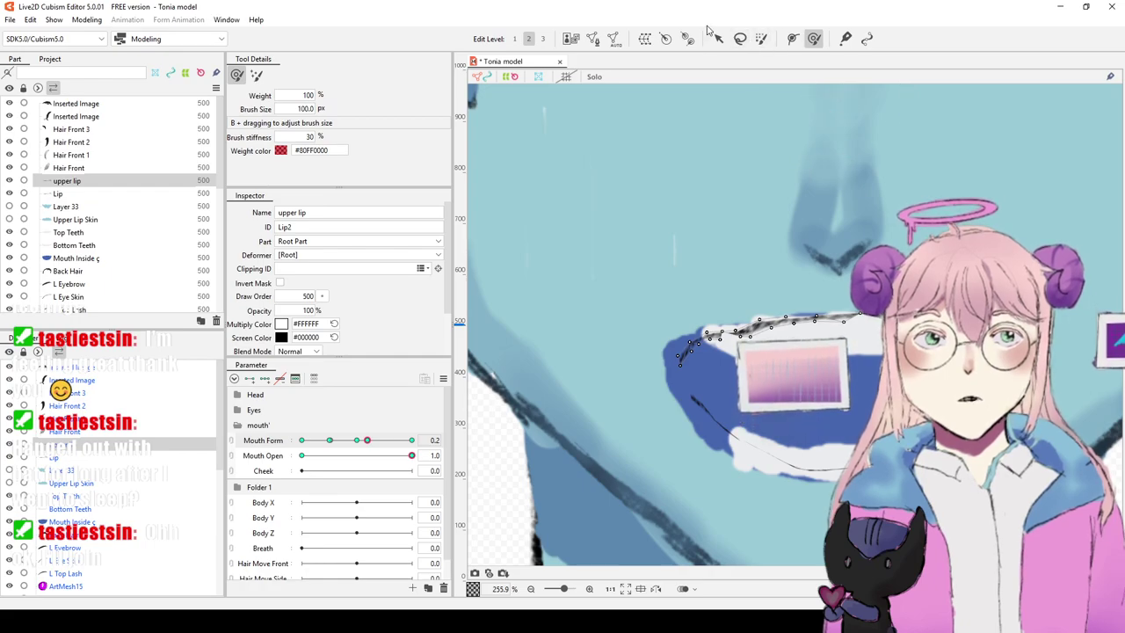
{"action": "key", "text": "v"}
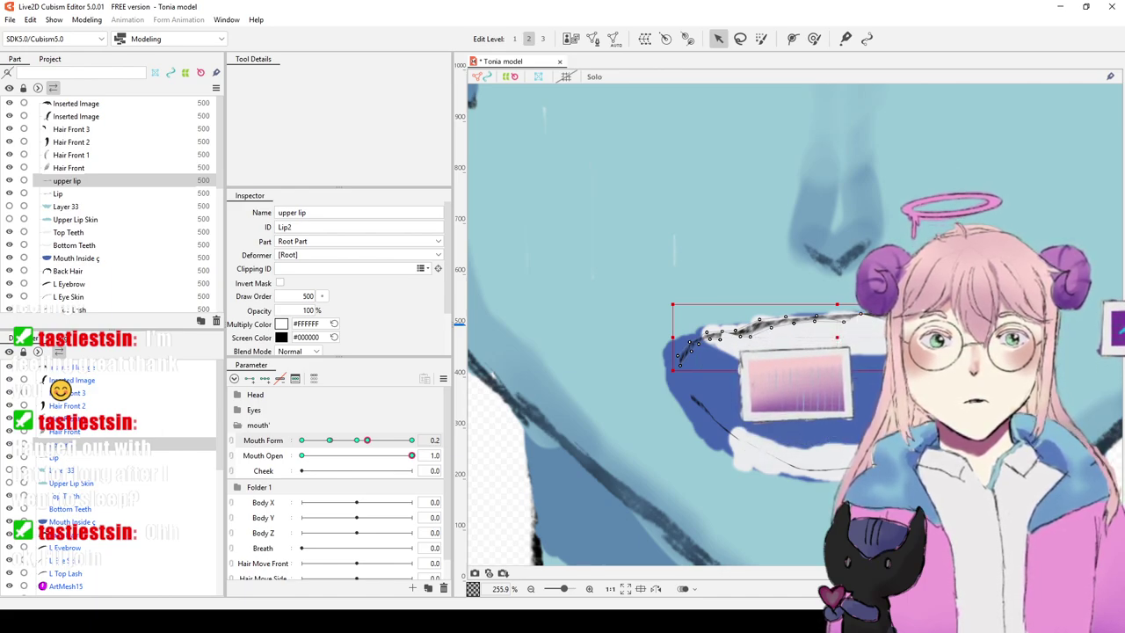
{"action": "left_click_drag", "start_coordinate": [684, 365], "coordinate": [662, 344]}
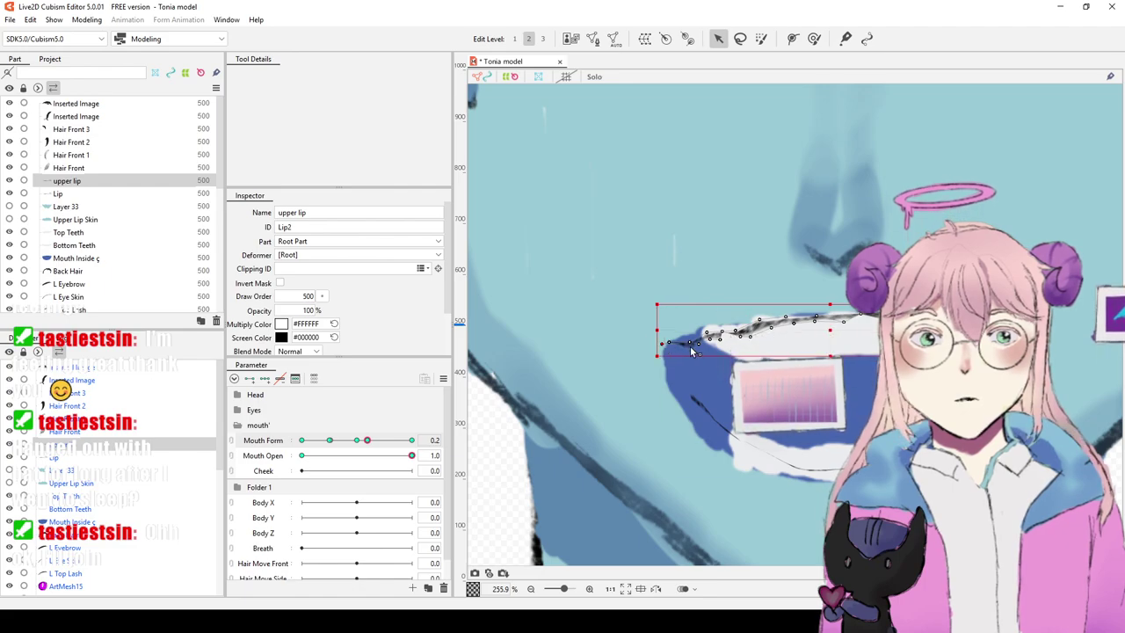
{"action": "left_click_drag", "start_coordinate": [703, 357], "coordinate": [682, 343]}
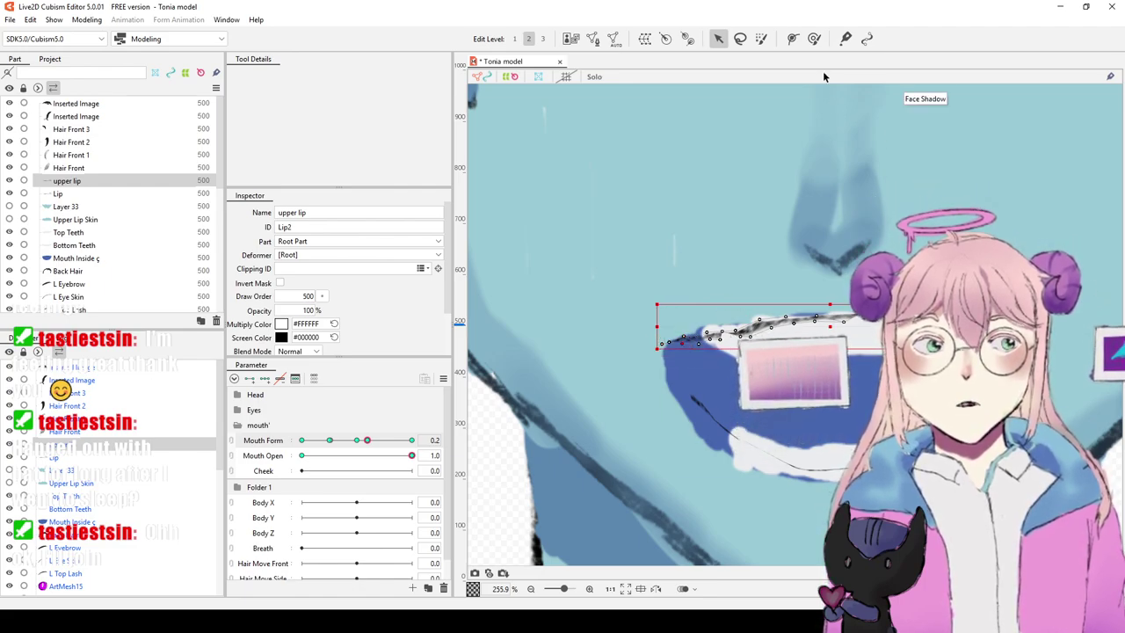
Step: Brush the rest of the upper lip at Mouth Form 0.2 to follow the top edge of the mouth interior
{"action": "left_click", "coordinate": [814, 38]}
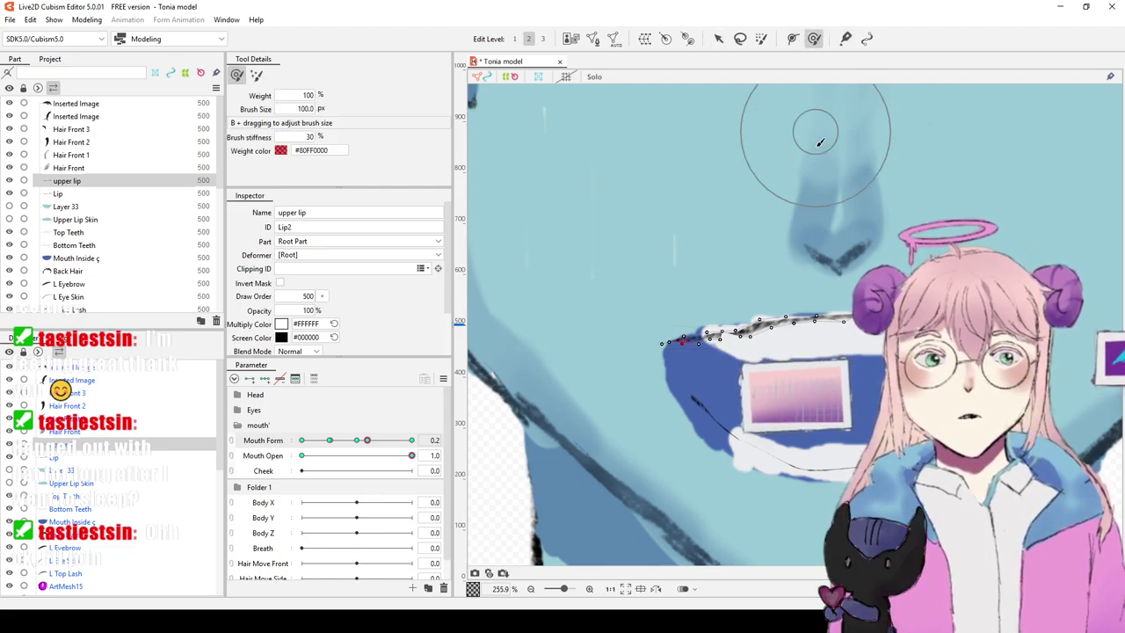
{"action": "mouse_move", "coordinate": [724, 377]}
{"action": "left_mouse_down"}
{"action": "mouse_move", "coordinate": [713, 377]}
{"action": "mouse_move", "coordinate": [786, 348]}
{"action": "left_mouse_up"}
{"action": "key", "text": "ctrl+z"}
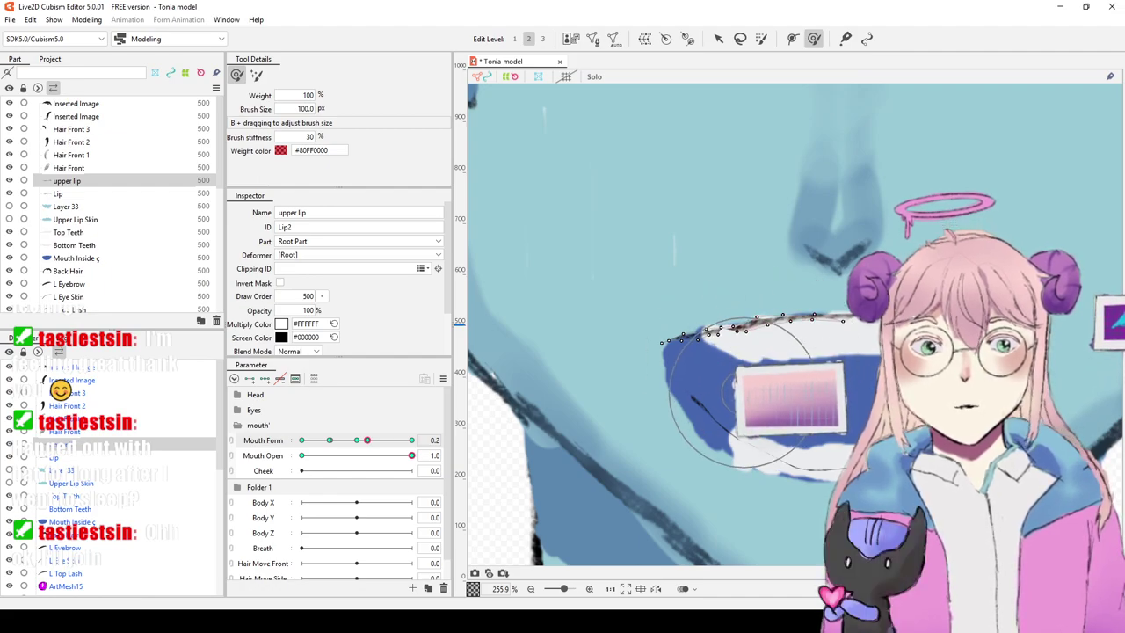
{"action": "scroll", "coordinate": [918, 296], "scroll_direction": "down", "scroll_amount": 5}
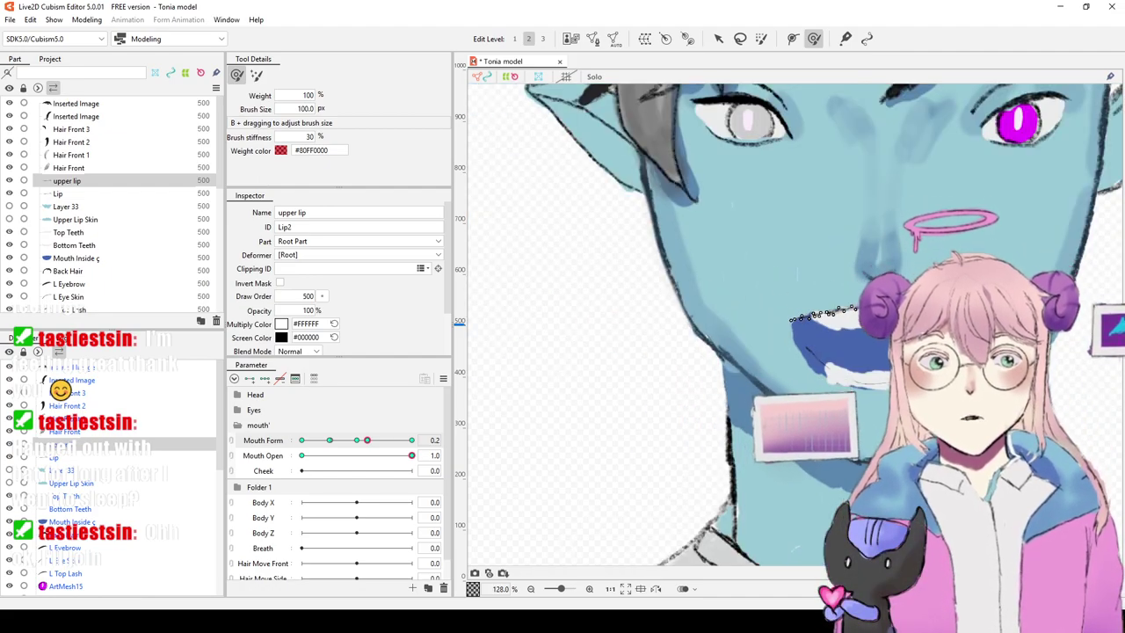
{"action": "scroll", "coordinate": [809, 241], "scroll_direction": "up", "scroll_amount": 5}
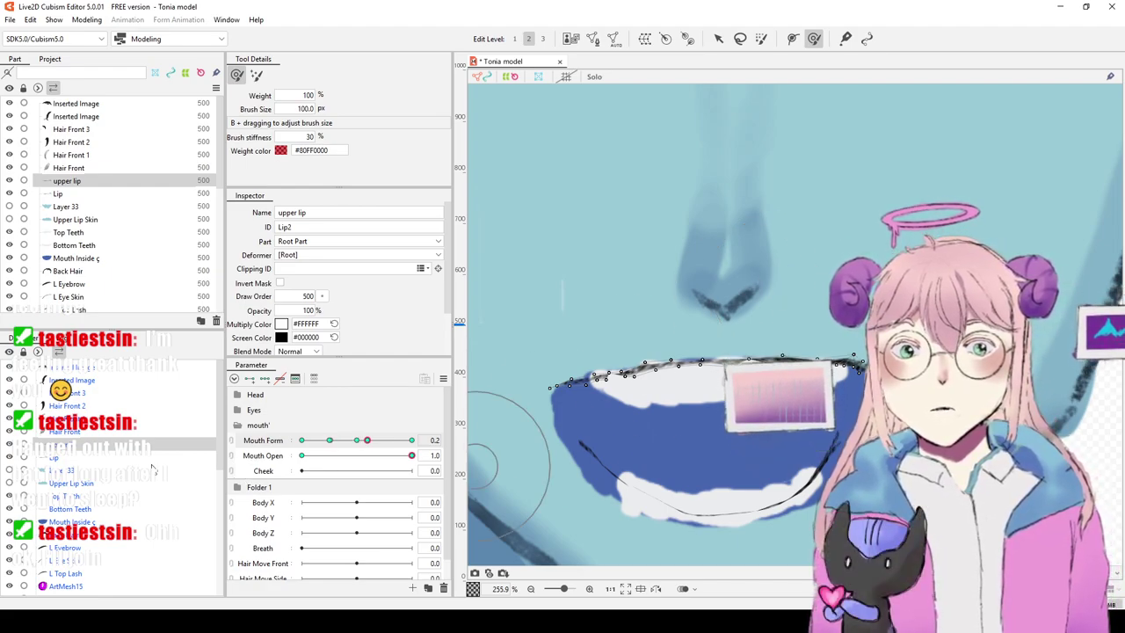
Step: At Mouth Form 0.2, brush both ends of the lower lip up and outward to meet the upper lip's corners
{"action": "left_click", "coordinate": [54, 458]}
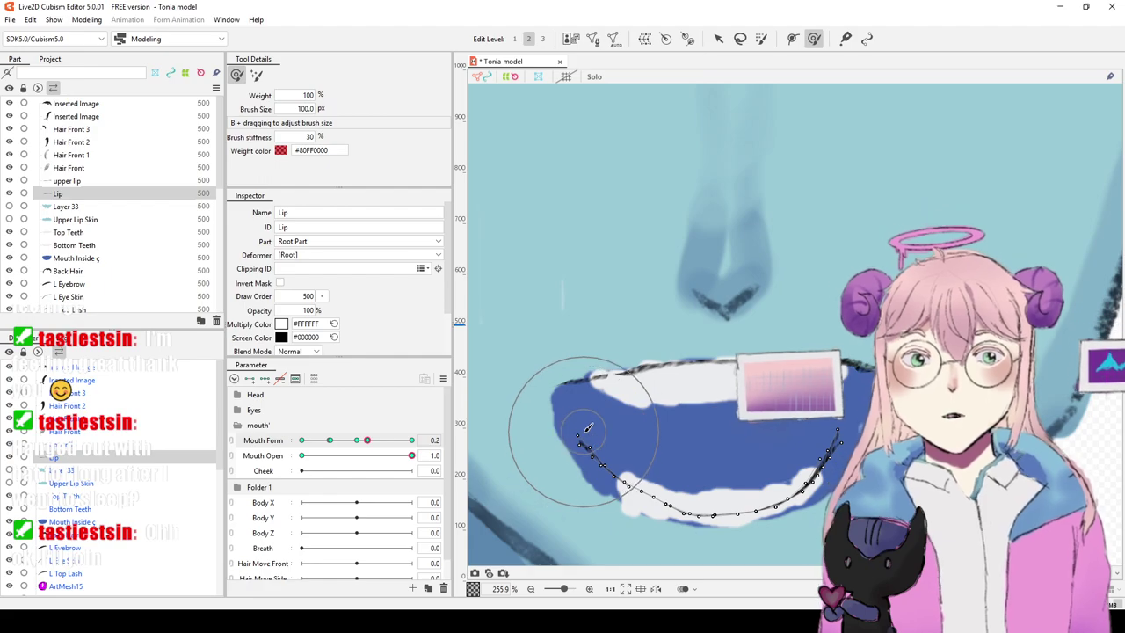
{"action": "mouse_move", "coordinate": [582, 436]}
{"action": "left_mouse_down"}
{"action": "mouse_move", "coordinate": [558, 426]}
{"action": "mouse_move", "coordinate": [581, 400]}
{"action": "mouse_move", "coordinate": [554, 397]}
{"action": "mouse_move", "coordinate": [605, 437]}
{"action": "mouse_move", "coordinate": [582, 443]}
{"action": "left_mouse_up"}
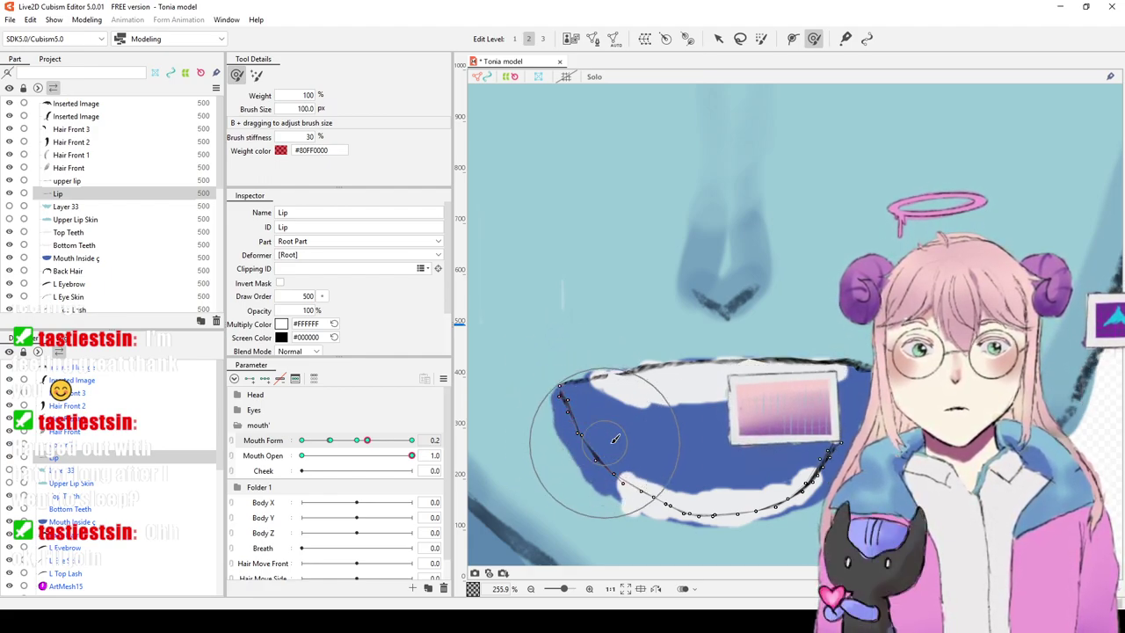
{"action": "left_click_drag", "start_coordinate": [845, 432], "coordinate": [873, 383]}
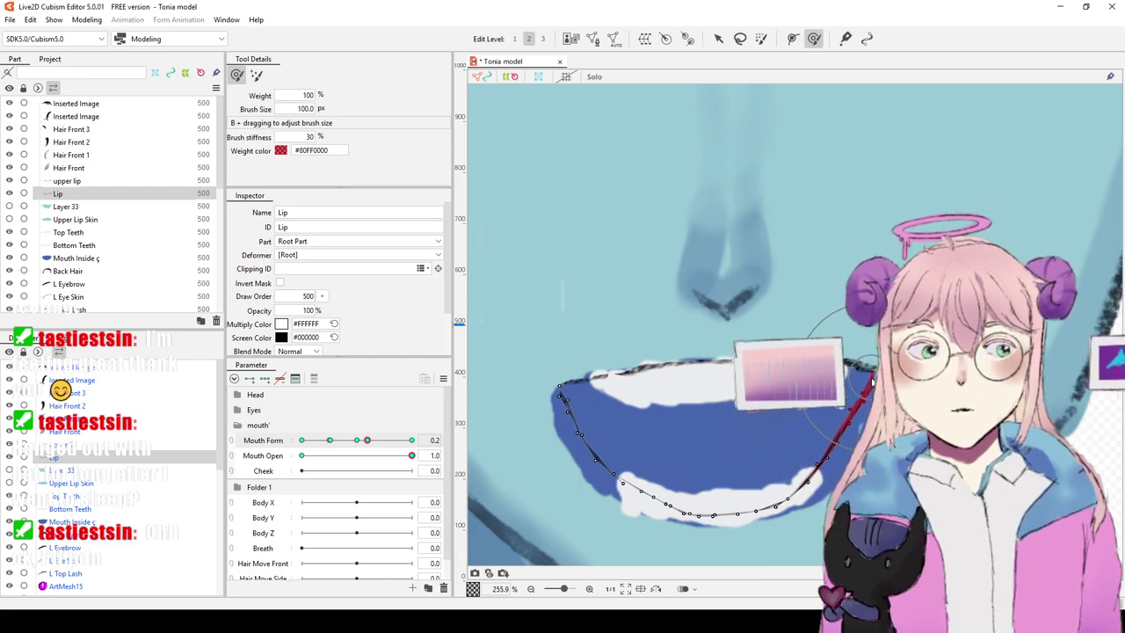
{"action": "left_click_drag", "start_coordinate": [840, 423], "coordinate": [849, 428]}
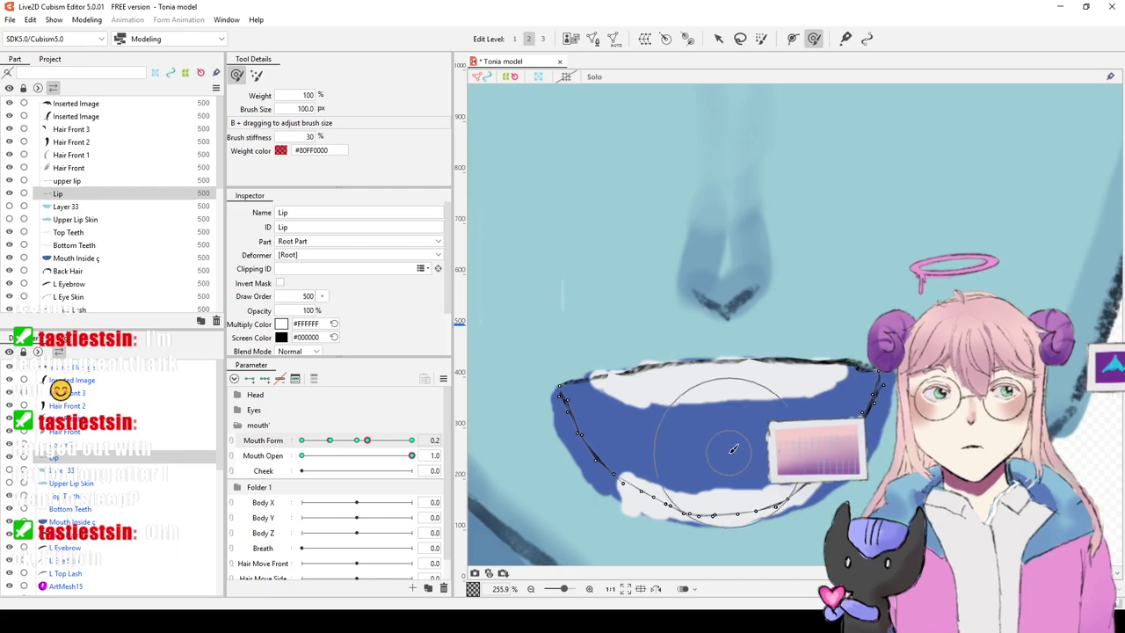
{"action": "scroll", "coordinate": [688, 431], "scroll_direction": "down", "scroll_amount": 5}
{"action": "scroll", "coordinate": [688, 430], "scroll_direction": "up", "scroll_amount": 2}
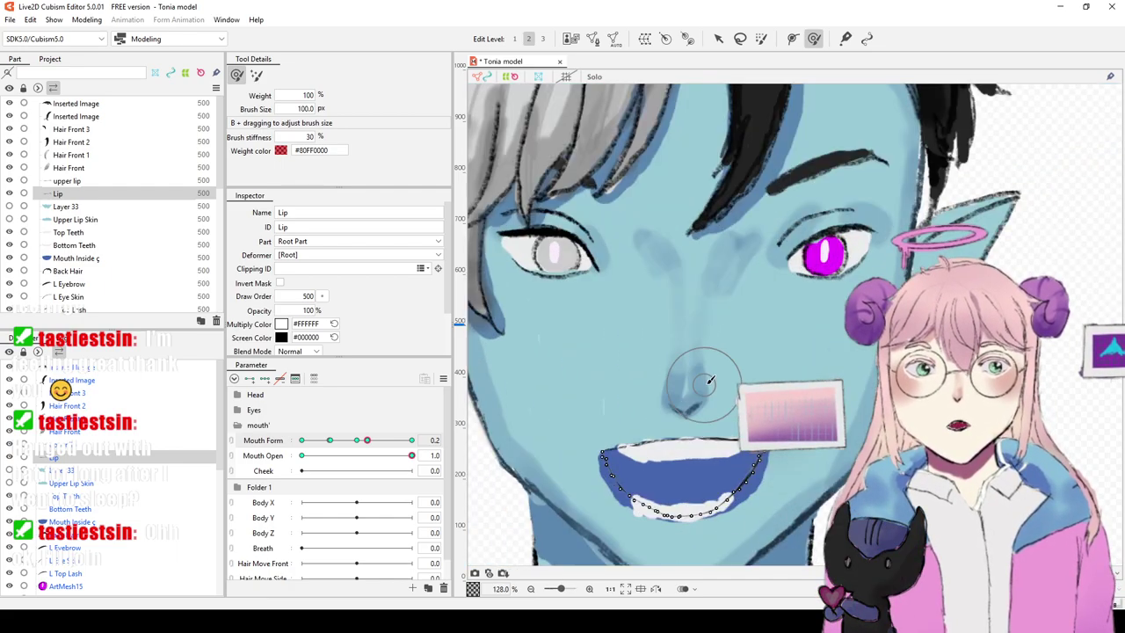
{"action": "scroll", "coordinate": [681, 397], "scroll_direction": "up", "scroll_amount": 1}
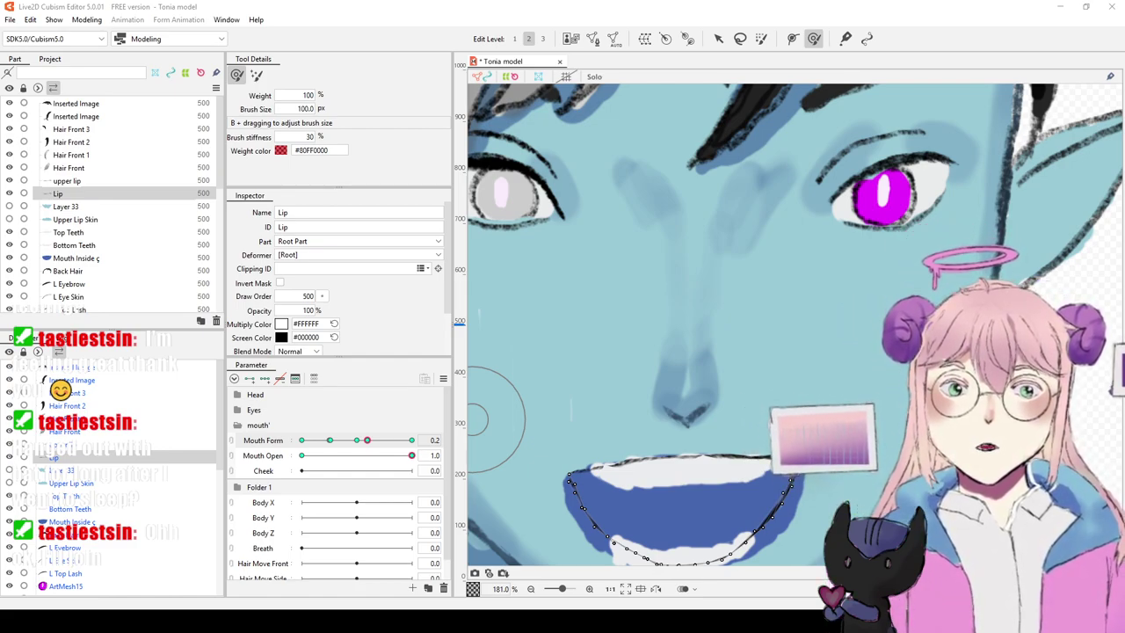
{"action": "scroll", "coordinate": [682, 409], "scroll_direction": "up", "scroll_amount": 2}
{"action": "left_click_drag", "start_coordinate": [682, 409], "coordinate": [694, 292]}
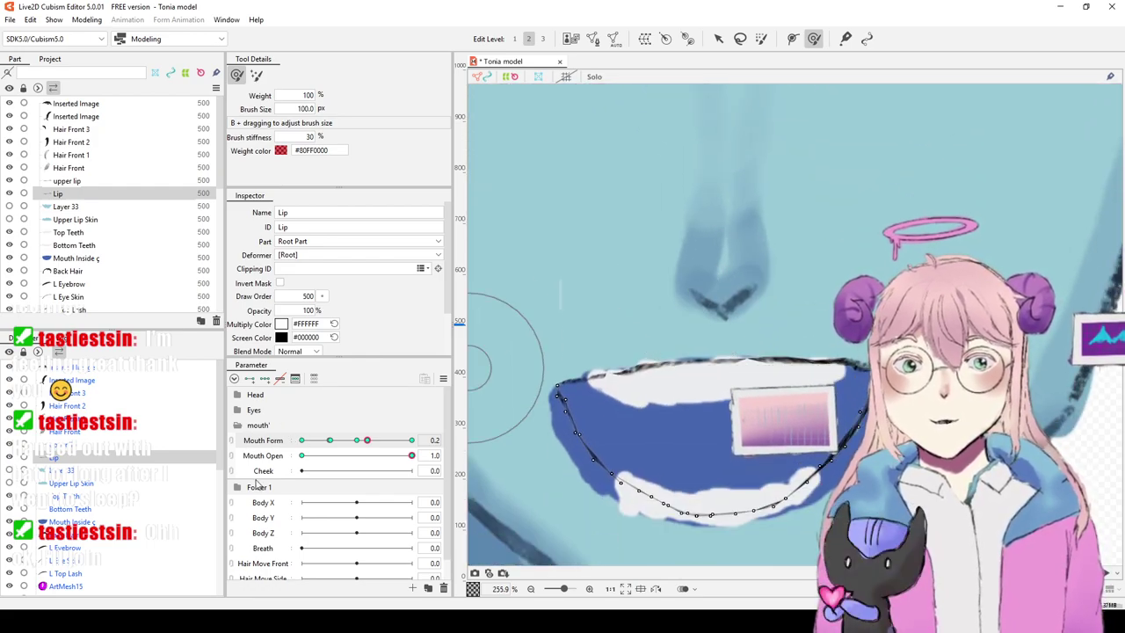
Step: At Mouth Form 1.0, replace the upper lip's old shape with the wide shape used at 0.2
{"action": "mouse_move", "coordinate": [367, 441]}
{"action": "left_mouse_down"}
{"action": "mouse_move", "coordinate": [420, 446]}
{"action": "mouse_move", "coordinate": [319, 426]}
{"action": "mouse_move", "coordinate": [423, 434]}
{"action": "left_mouse_up"}
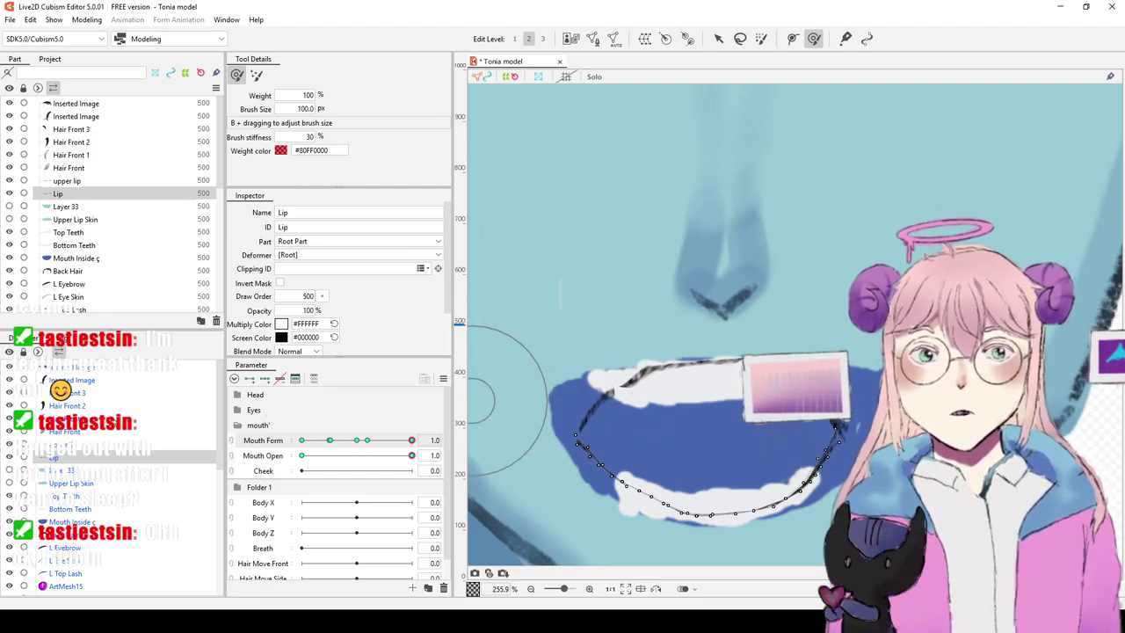
{"action": "key", "text": "ctrl+z"}
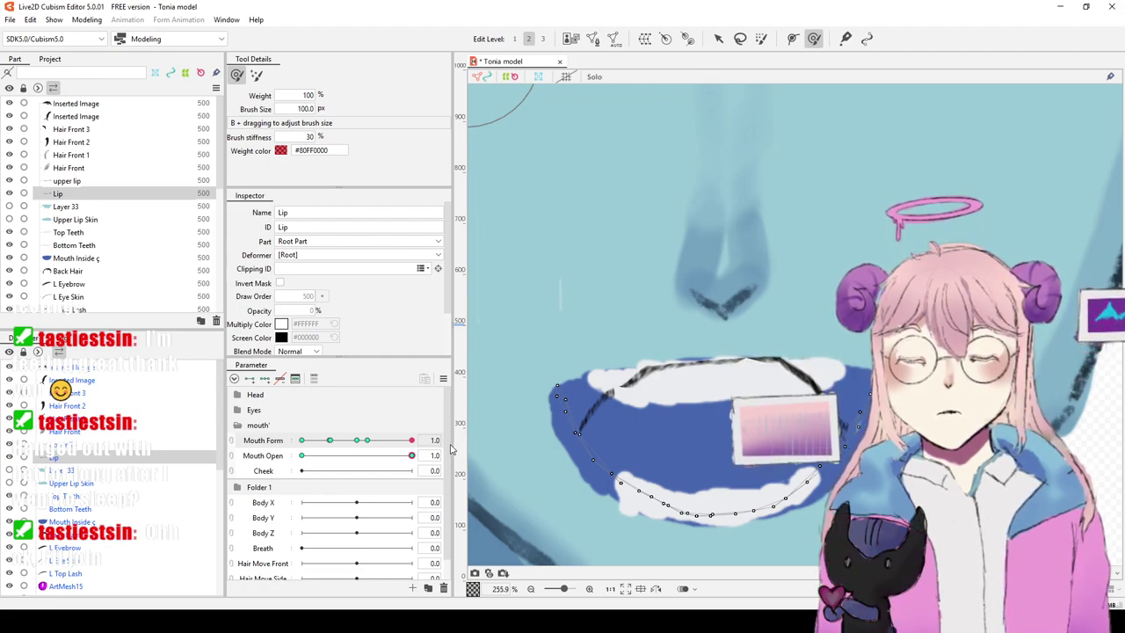
{"action": "left_click", "coordinate": [167, 445]}
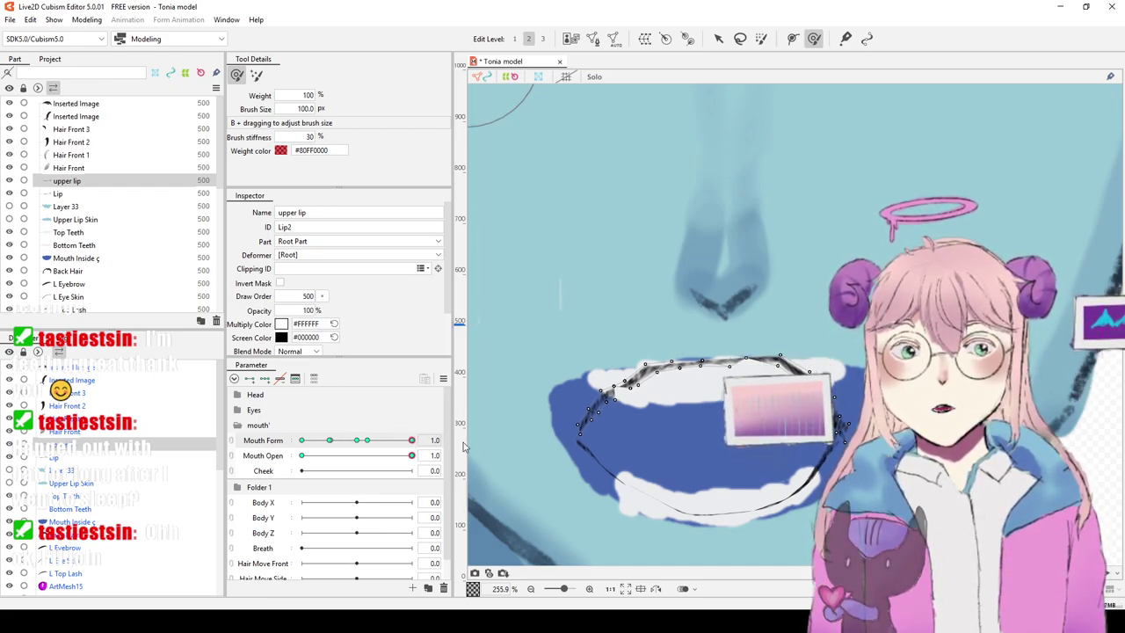
{"action": "key", "text": "ctrl+z"}
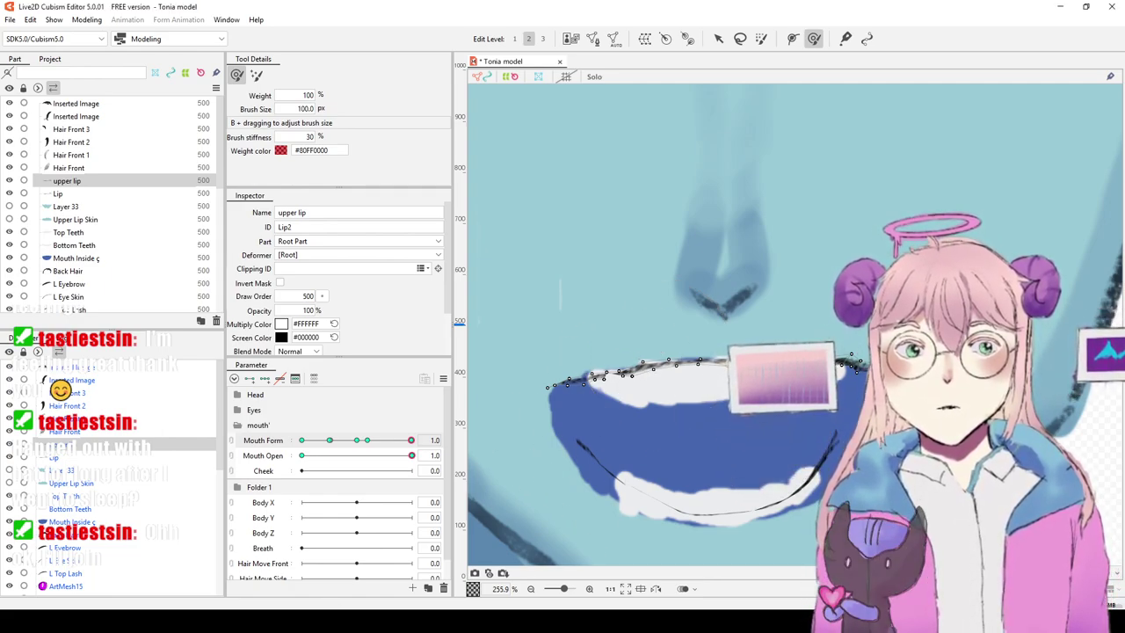
Step: Brush the upper lip at Mouth Form 1.0 flatter, dipping it near the left side and extending its left corner outward
{"action": "mouse_move", "coordinate": [572, 387]}
{"action": "left_mouse_down"}
{"action": "mouse_move", "coordinate": [518, 379]}
{"action": "mouse_move", "coordinate": [632, 380]}
{"action": "mouse_move", "coordinate": [580, 365]}
{"action": "mouse_move", "coordinate": [615, 367]}
{"action": "mouse_move", "coordinate": [585, 347]}
{"action": "mouse_move", "coordinate": [573, 352]}
{"action": "mouse_move", "coordinate": [604, 376]}
{"action": "mouse_move", "coordinate": [779, 363]}
{"action": "mouse_move", "coordinate": [779, 382]}
{"action": "mouse_move", "coordinate": [790, 362]}
{"action": "left_mouse_up"}
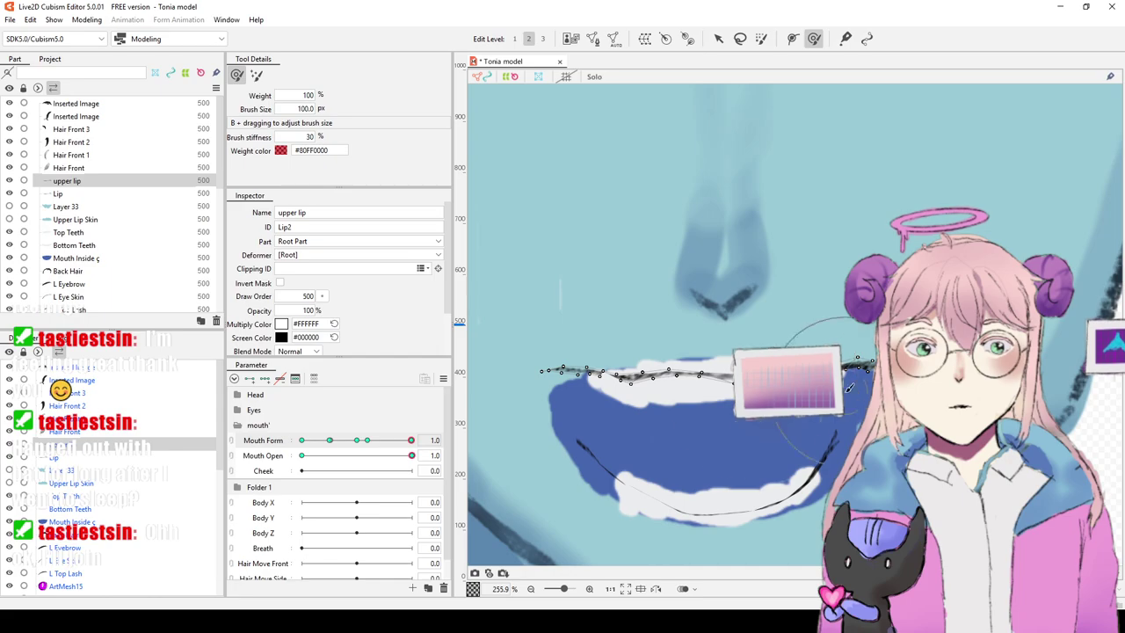
{"action": "mouse_move", "coordinate": [542, 369]}
{"action": "left_mouse_down"}
{"action": "mouse_move", "coordinate": [538, 354]}
{"action": "mouse_move", "coordinate": [555, 357]}
{"action": "left_mouse_up"}
{"action": "mouse_move", "coordinate": [528, 396]}
{"action": "left_mouse_down"}
{"action": "mouse_move", "coordinate": [501, 420]}
{"action": "mouse_move", "coordinate": [490, 375]}
{"action": "mouse_move", "coordinate": [500, 409]}
{"action": "mouse_move", "coordinate": [497, 390]}
{"action": "mouse_move", "coordinate": [586, 356]}
{"action": "mouse_move", "coordinate": [565, 352]}
{"action": "mouse_move", "coordinate": [572, 396]}
{"action": "left_mouse_up"}
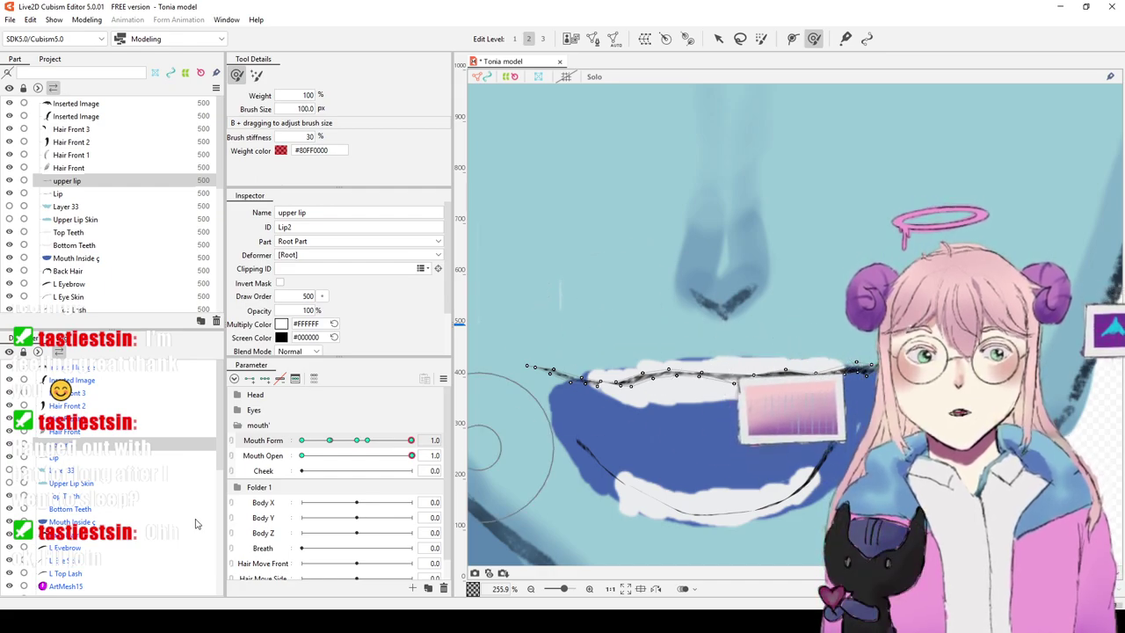
Step: Brush both ends of the lower lip at Mouth Form 1.0 up and outward to meet the upper lip's corners, following the mouth interior's sides
{"action": "left_click", "coordinate": [100, 458]}
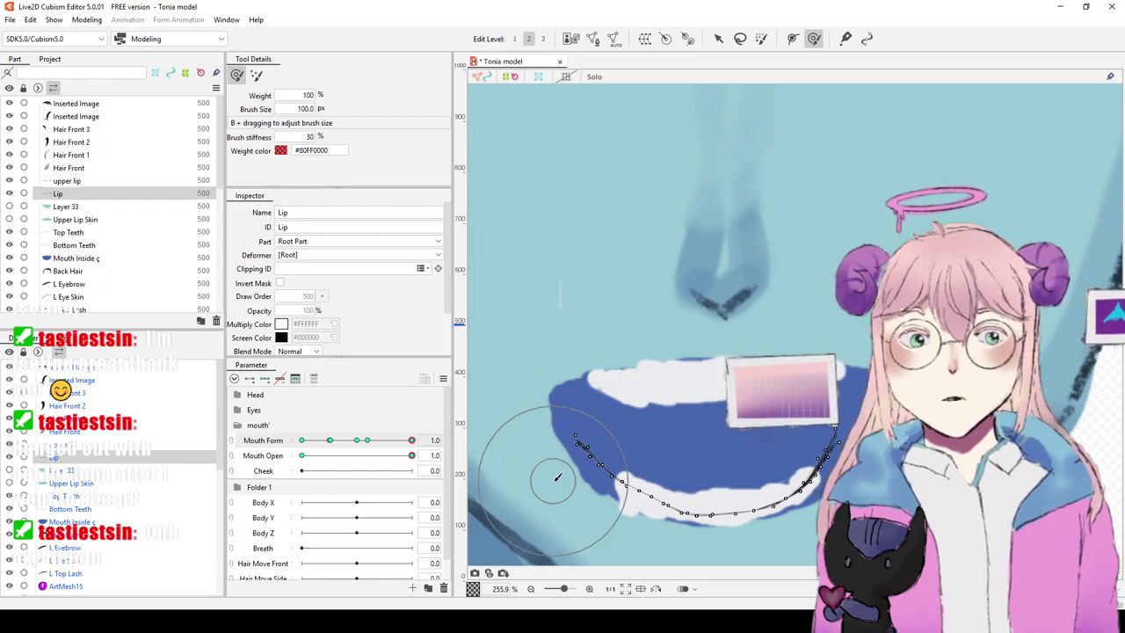
{"action": "key", "text": "ctrl"}
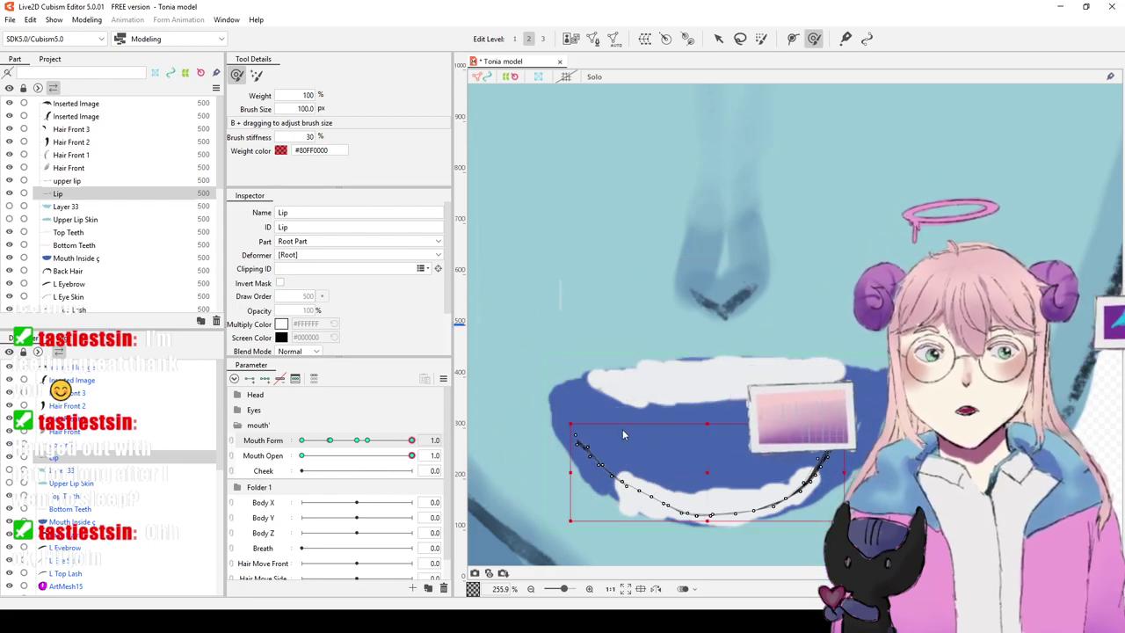
{"action": "left_click", "coordinate": [67, 181]}
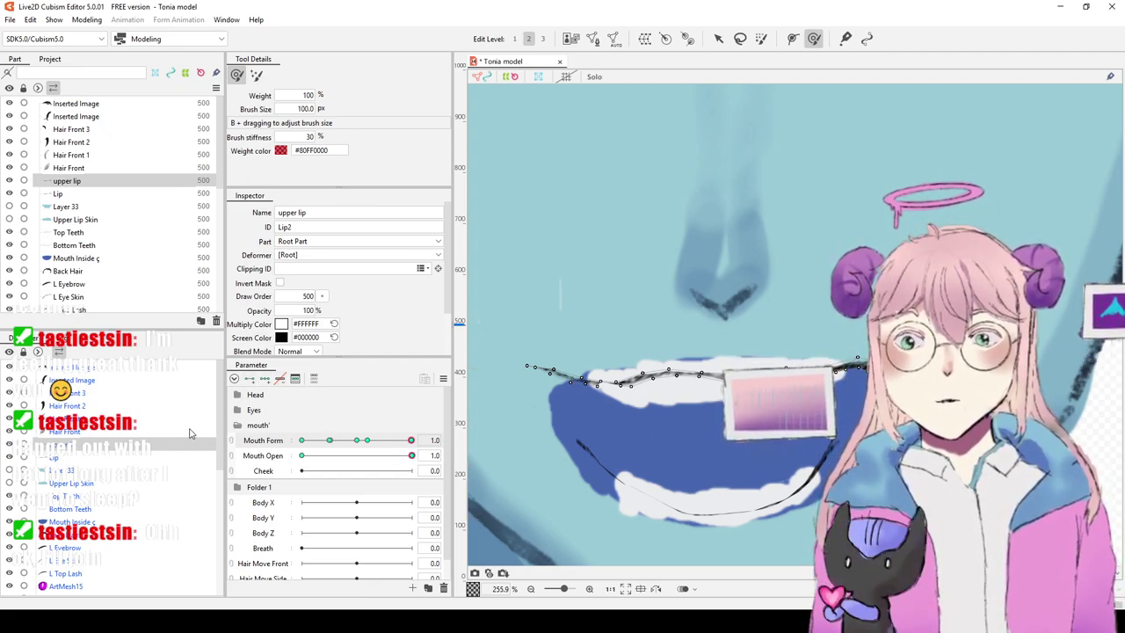
{"action": "left_click", "coordinate": [66, 459]}
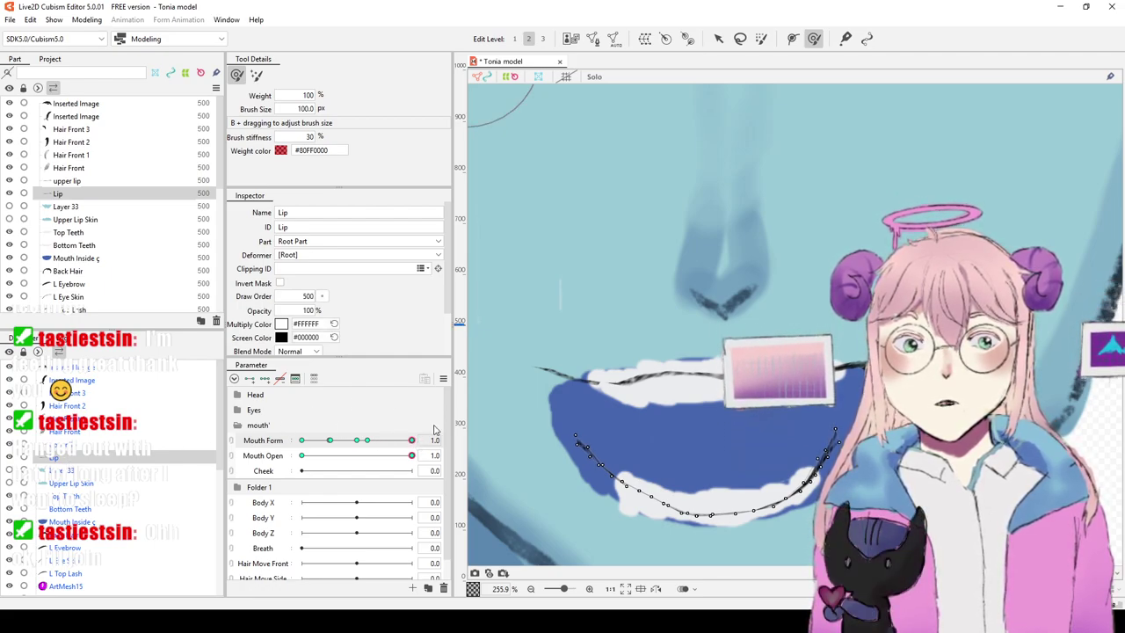
{"action": "mouse_move", "coordinate": [579, 438]}
{"action": "left_mouse_down"}
{"action": "mouse_move", "coordinate": [551, 413]}
{"action": "mouse_move", "coordinate": [542, 372]}
{"action": "mouse_move", "coordinate": [606, 445]}
{"action": "mouse_move", "coordinate": [597, 474]}
{"action": "left_mouse_up"}
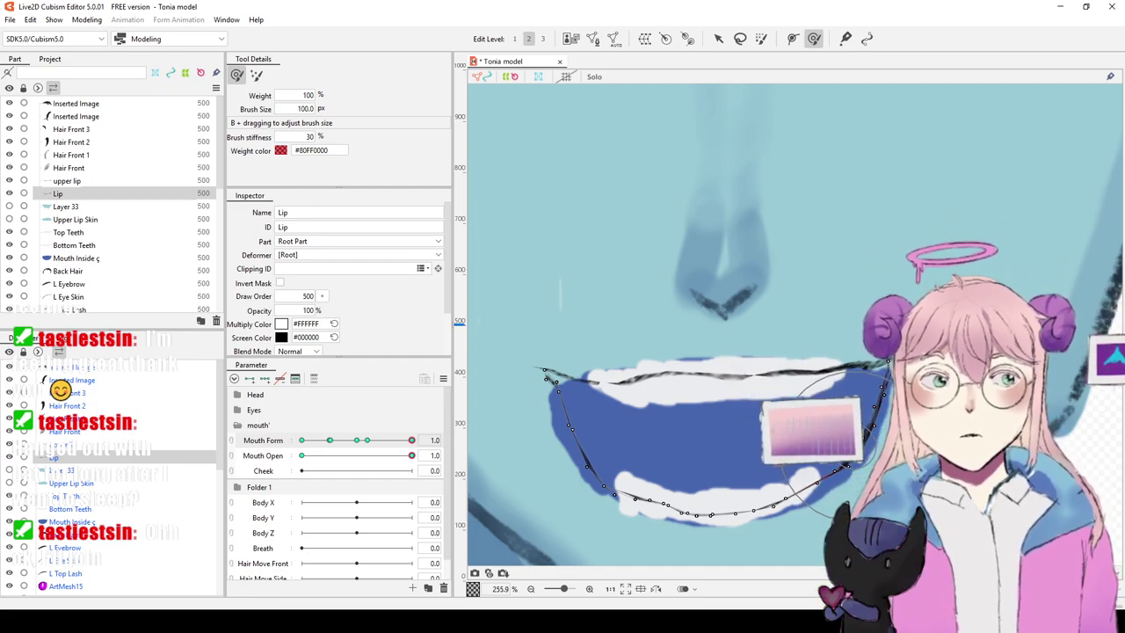
{"action": "left_click_drag", "start_coordinate": [861, 449], "coordinate": [857, 449]}
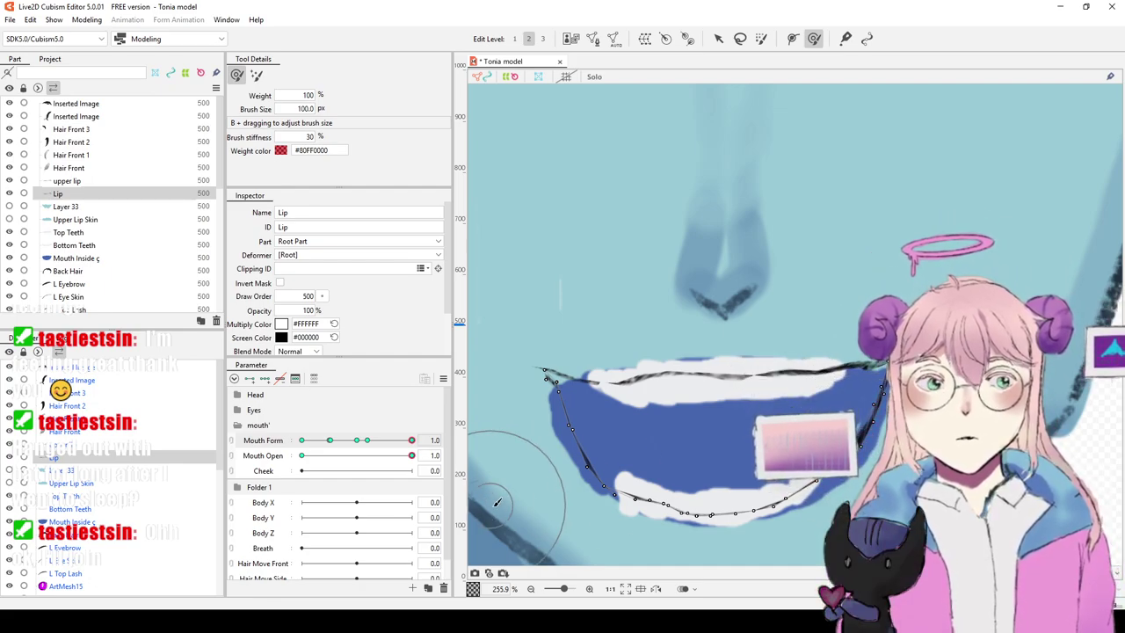
{"action": "left_click_drag", "start_coordinate": [570, 478], "coordinate": [624, 491]}
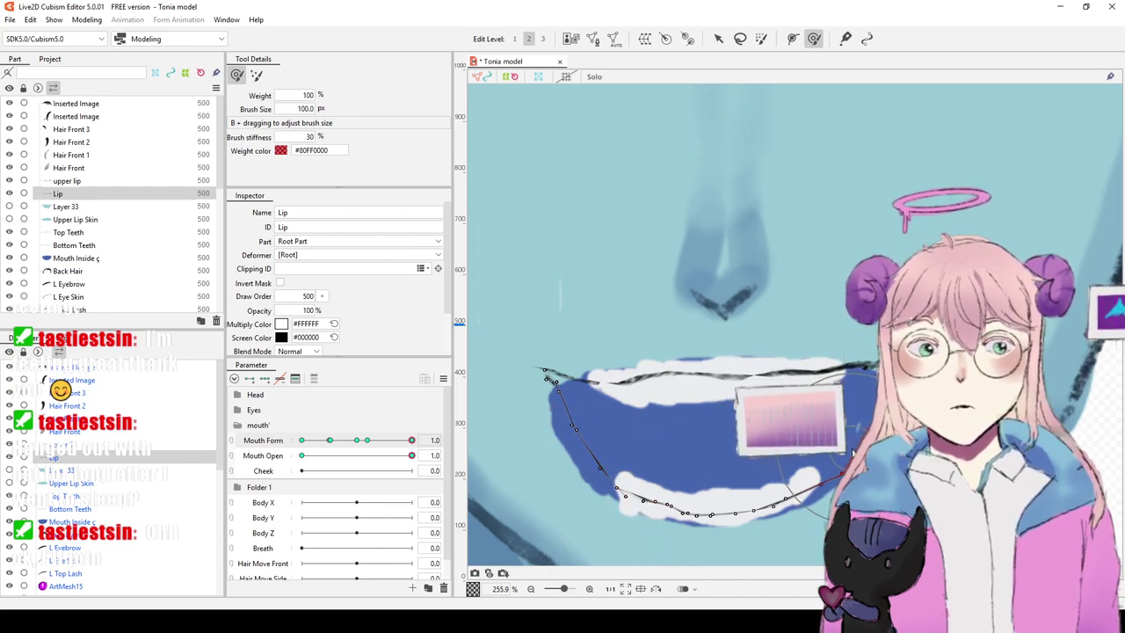
Step: Examine the finished lip lines on the whole face and compare the Mouth Form 1.0 and -1.0 shapes
{"action": "scroll", "coordinate": [770, 463], "scroll_direction": "down", "scroll_amount": 2}
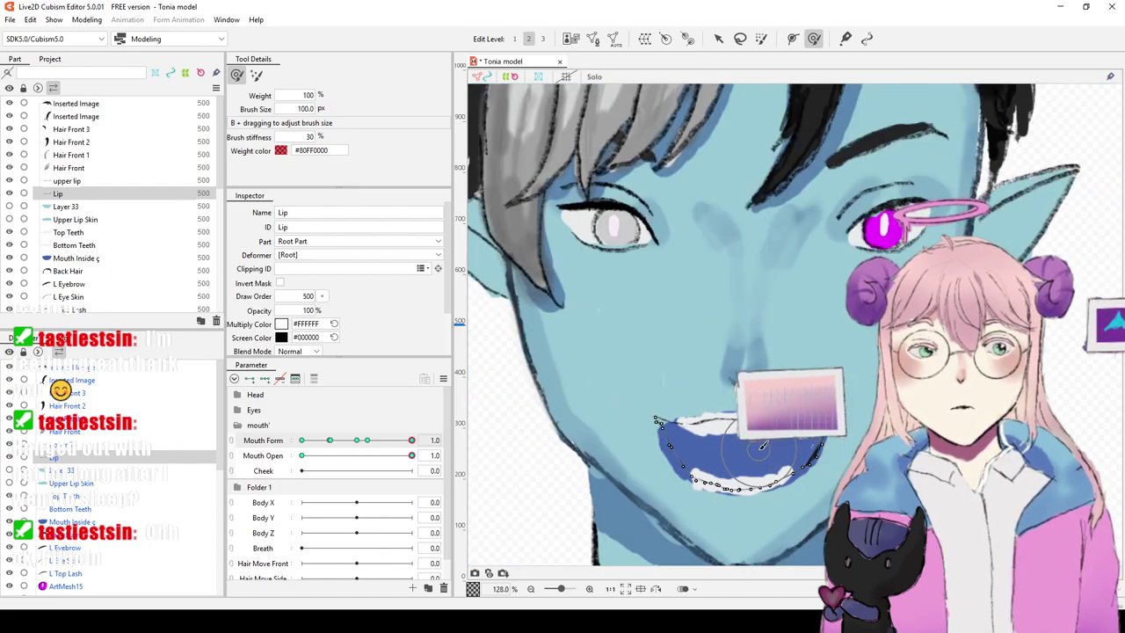
{"action": "scroll", "coordinate": [770, 458], "scroll_direction": "down", "scroll_amount": 1}
{"action": "left_click_drag", "start_coordinate": [777, 424], "coordinate": [760, 360]}
{"action": "scroll", "coordinate": [760, 361], "scroll_direction": "up", "scroll_amount": 2}
{"action": "scroll", "coordinate": [753, 330], "scroll_direction": "up", "scroll_amount": 2}
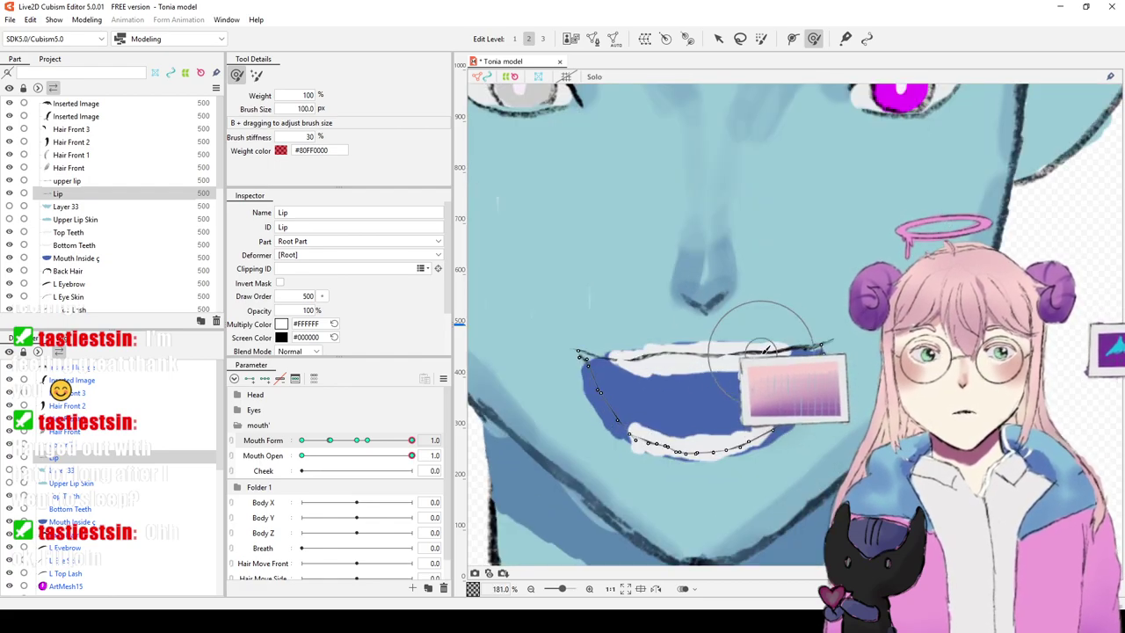
{"action": "mouse_move", "coordinate": [410, 441]}
{"action": "left_mouse_down"}
{"action": "mouse_move", "coordinate": [276, 446]}
{"action": "mouse_move", "coordinate": [418, 448]}
{"action": "left_mouse_up"}
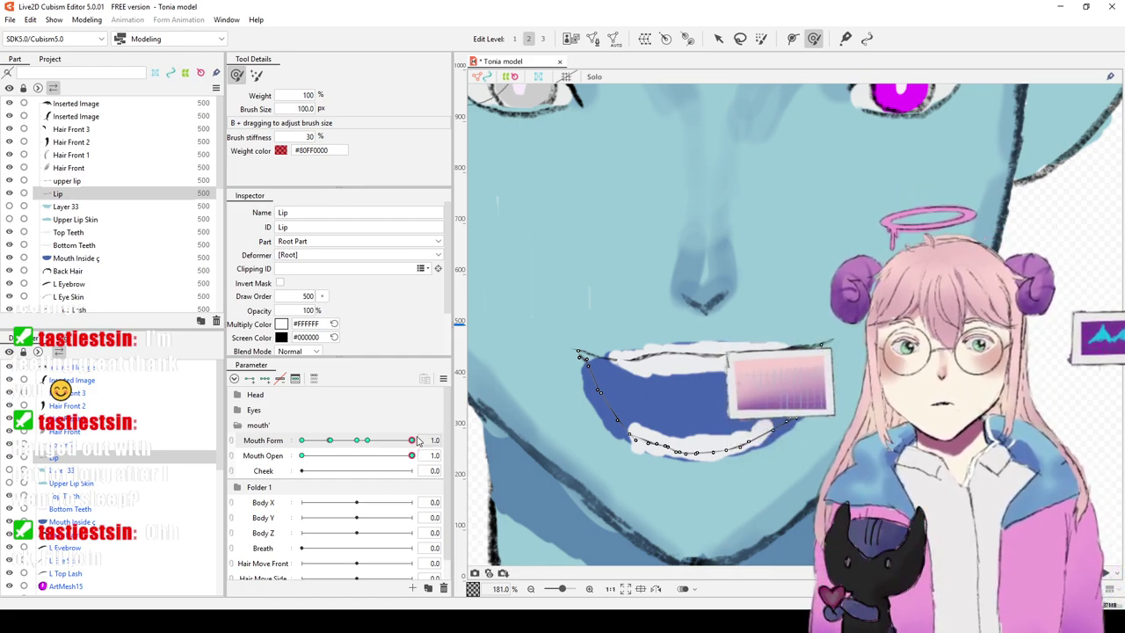
{"action": "left_click_drag", "start_coordinate": [419, 441], "coordinate": [299, 450]}
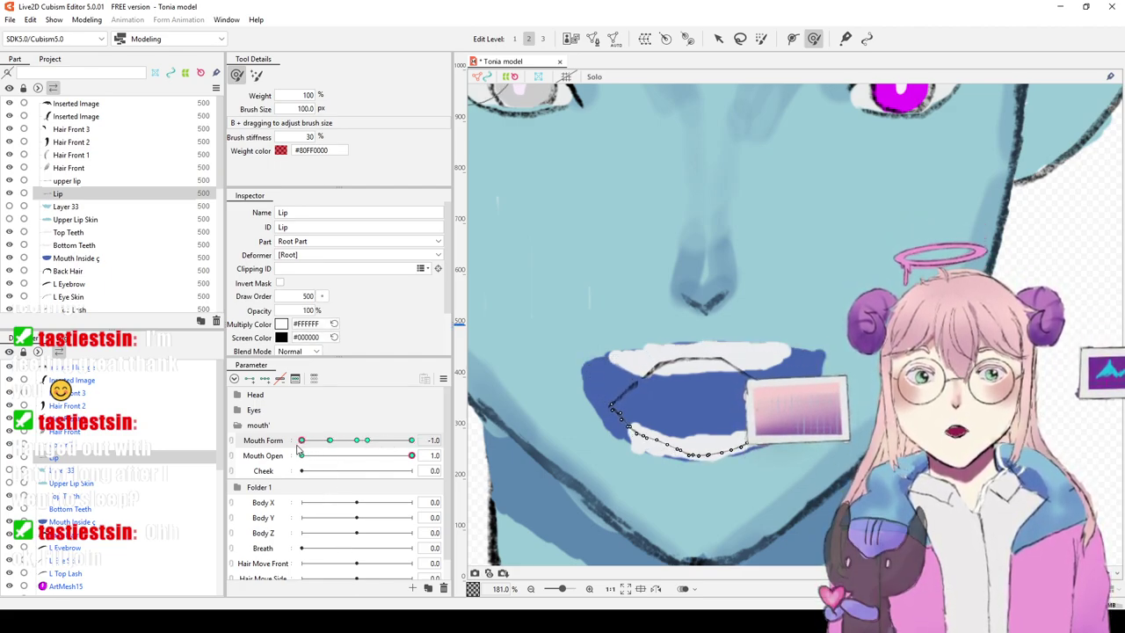
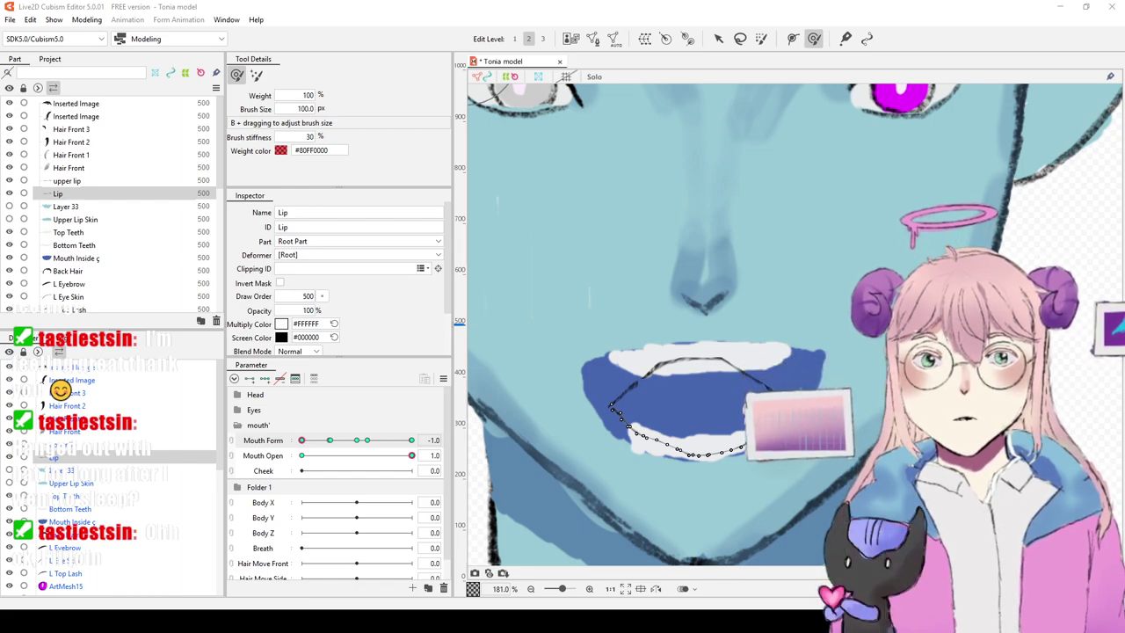
{"action": "mouse_move", "coordinate": [624, 341]}
{"action": "left_mouse_down"}
{"action": "mouse_move", "coordinate": [632, 325]}
{"action": "mouse_move", "coordinate": [620, 323]}
{"action": "left_mouse_up"}
Step: Add Mouth Form keys to the Layer 33 mesh at -1.0, -0.5, 0.0, 0.2 and 1.0
{"action": "left_click", "coordinate": [70, 472]}
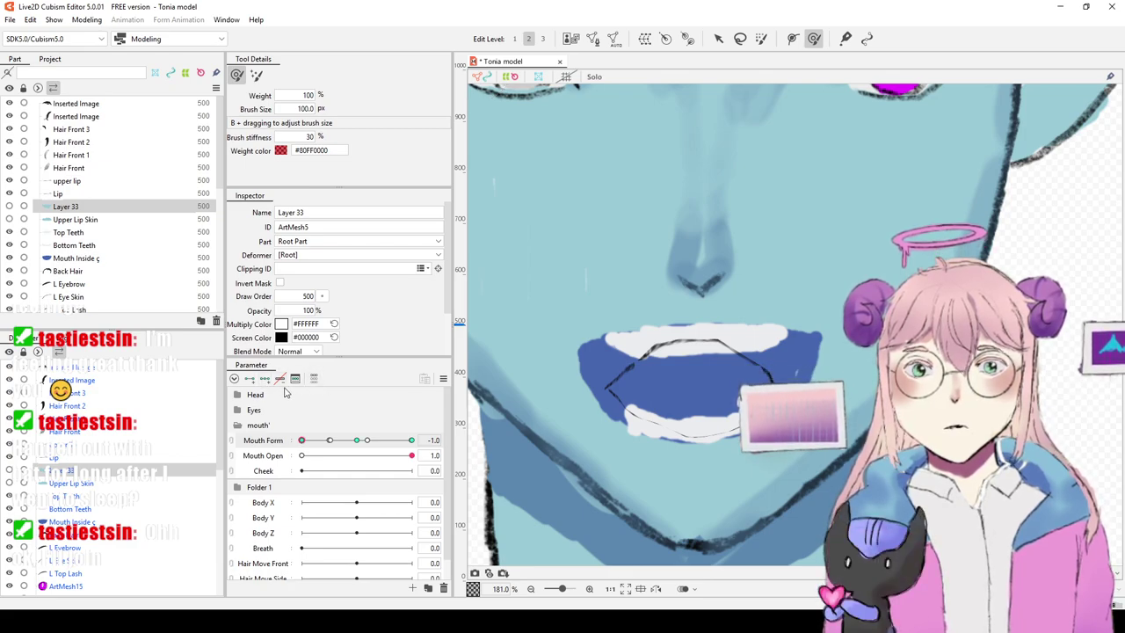
{"action": "left_click_drag", "start_coordinate": [339, 440], "coordinate": [327, 444]}
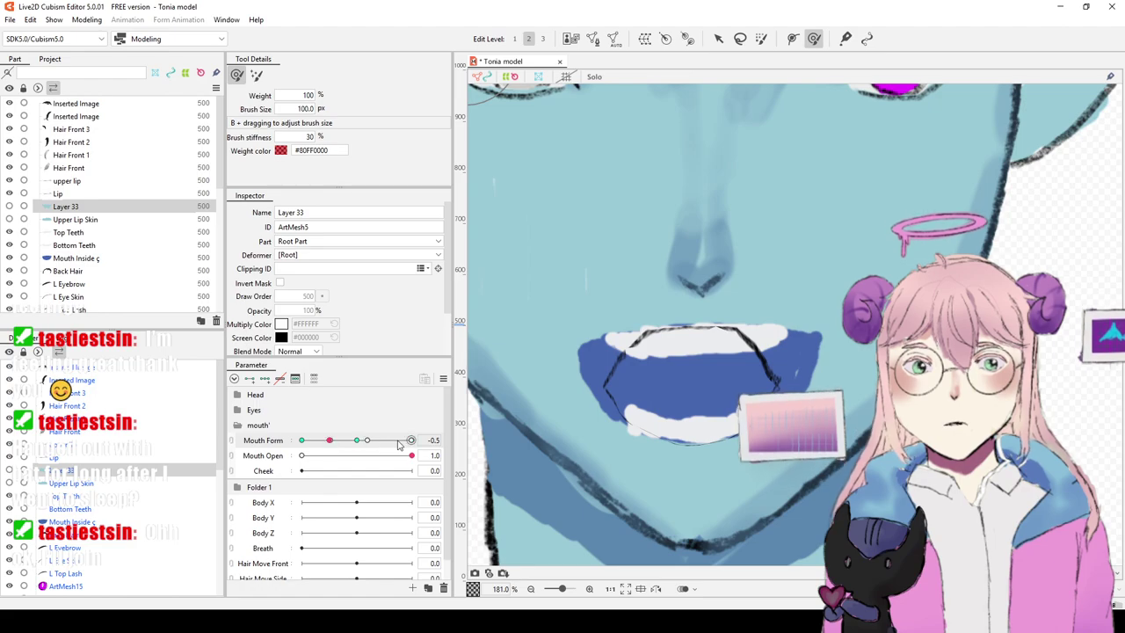
{"action": "left_click", "coordinate": [369, 444]}
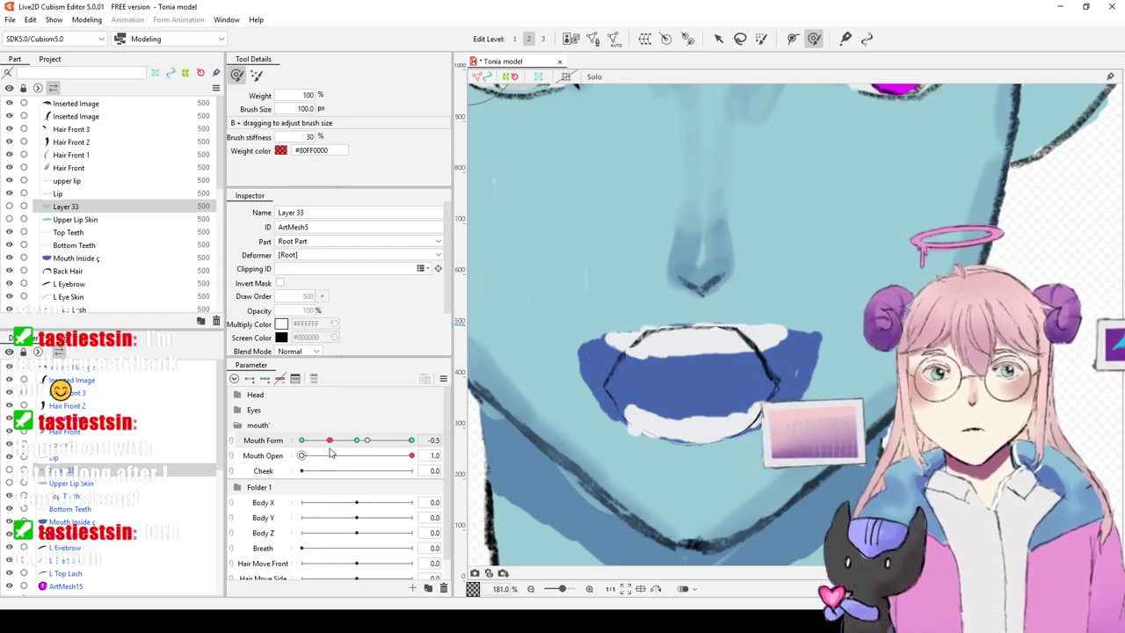
{"action": "left_click", "coordinate": [332, 443]}
{"action": "left_click", "coordinate": [328, 441]}
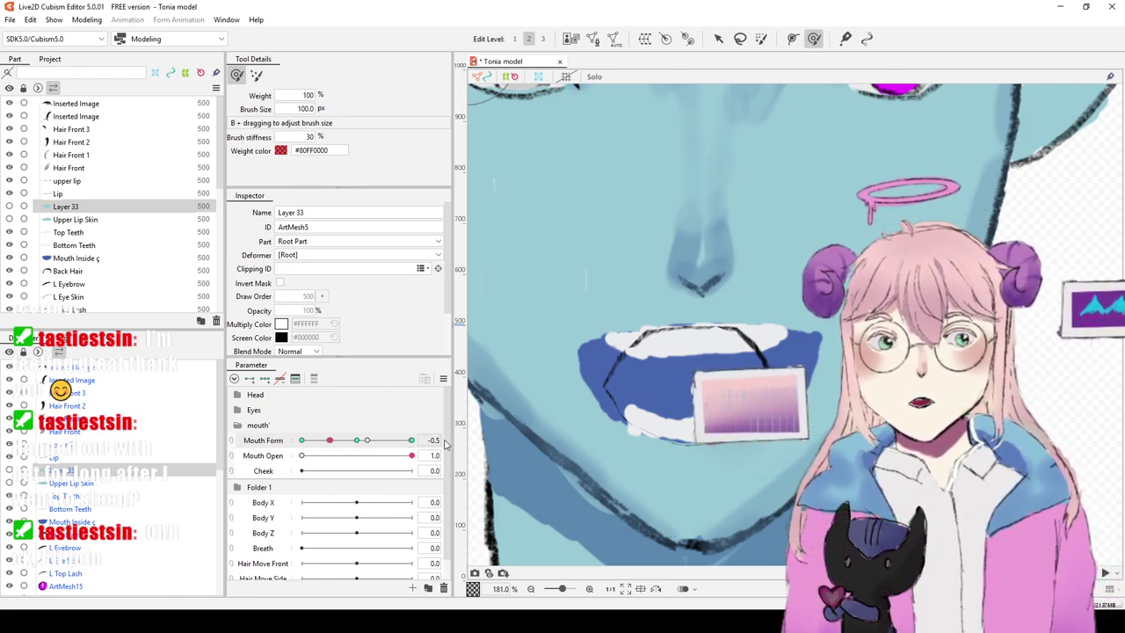
{"action": "left_click", "coordinate": [368, 440]}
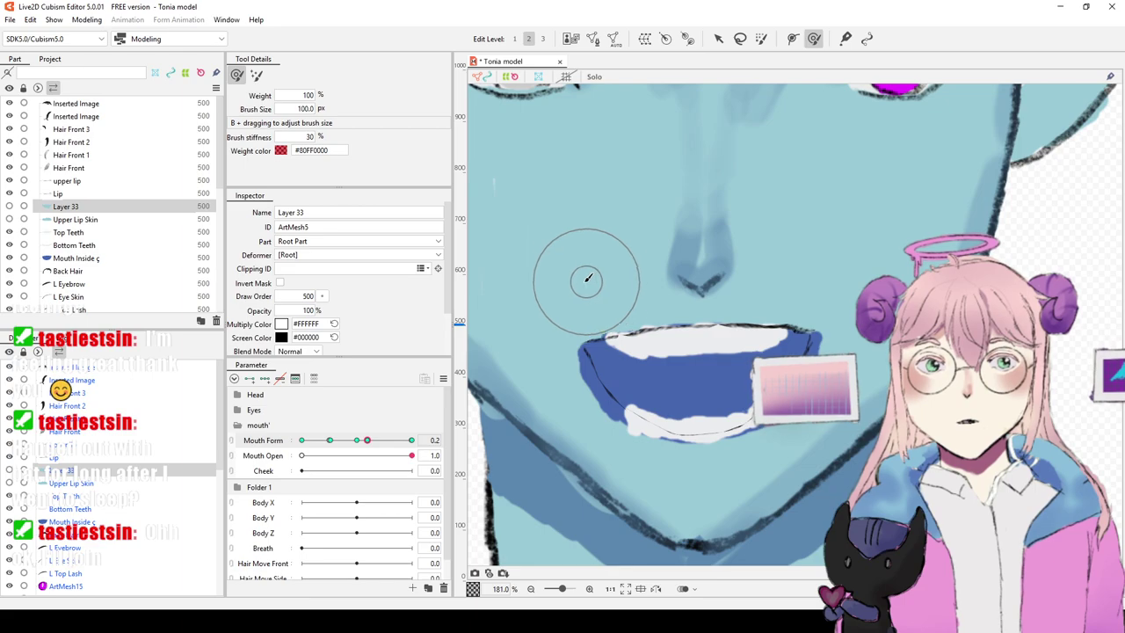
{"action": "left_click_drag", "start_coordinate": [367, 439], "coordinate": [417, 463]}
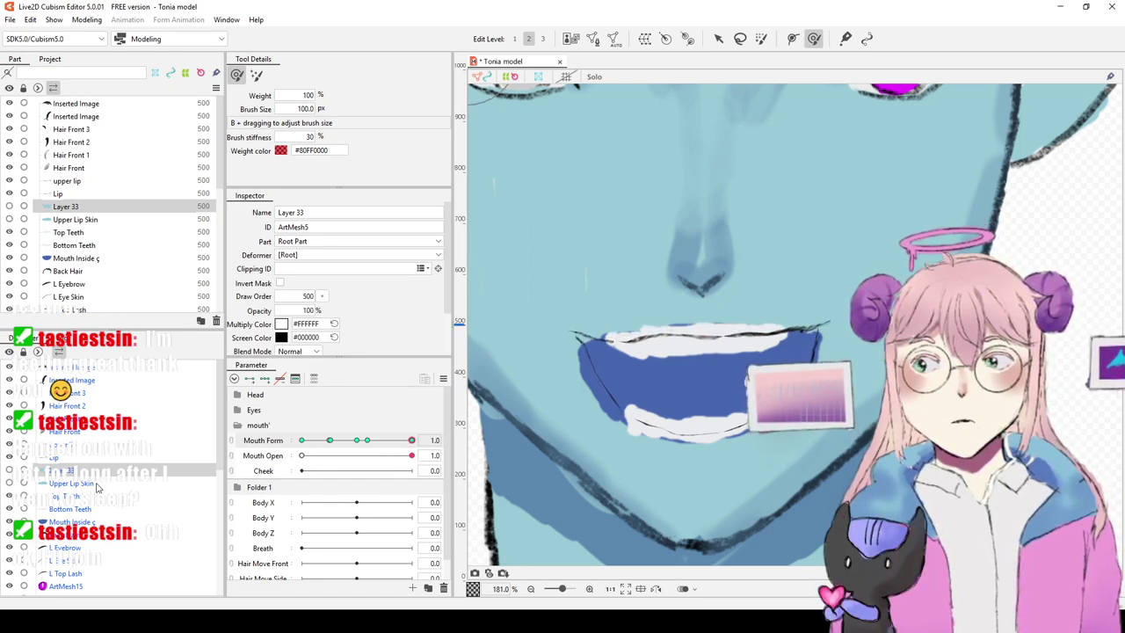
Step: Move Upper Lip Skin above Layer 33 in the part order and rename Layer 33 as "Lower lipskin"
{"action": "left_click", "coordinate": [96, 483]}
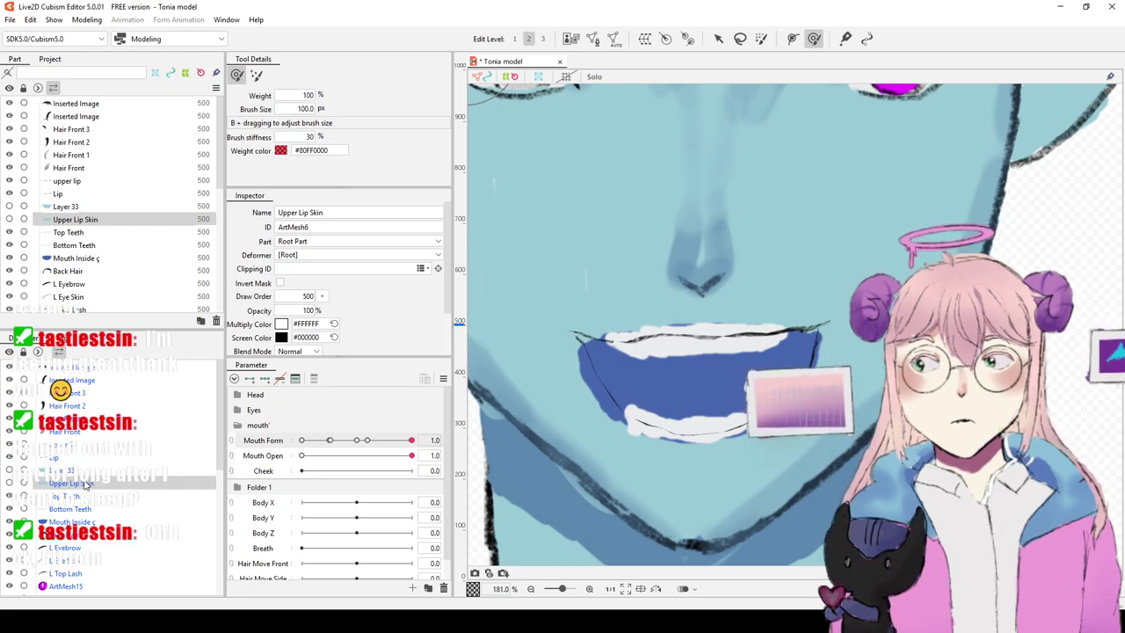
{"action": "left_click_drag", "start_coordinate": [89, 223], "coordinate": [89, 201]}
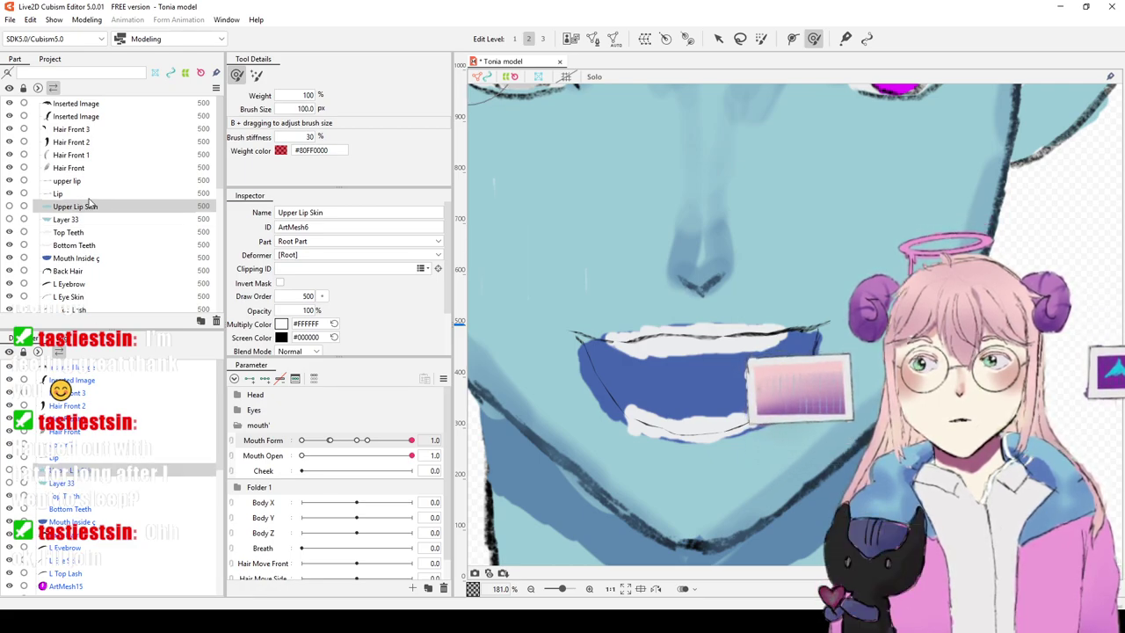
{"action": "left_click", "coordinate": [82, 220]}
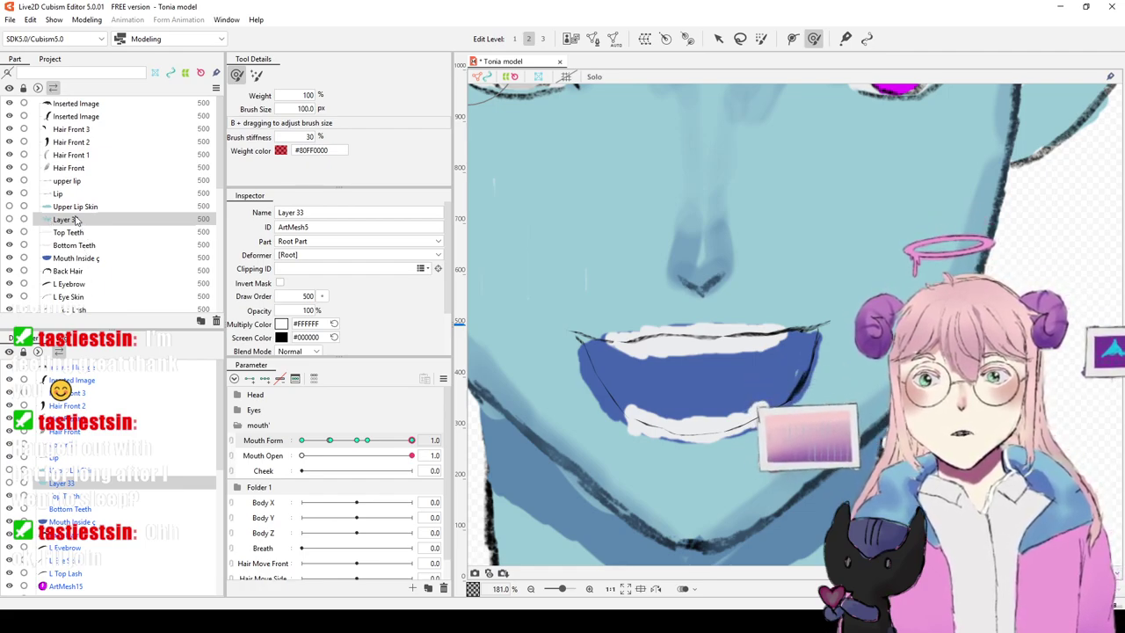
{"action": "left_click", "coordinate": [323, 215]}
{"action": "type", "text": "Lower"}
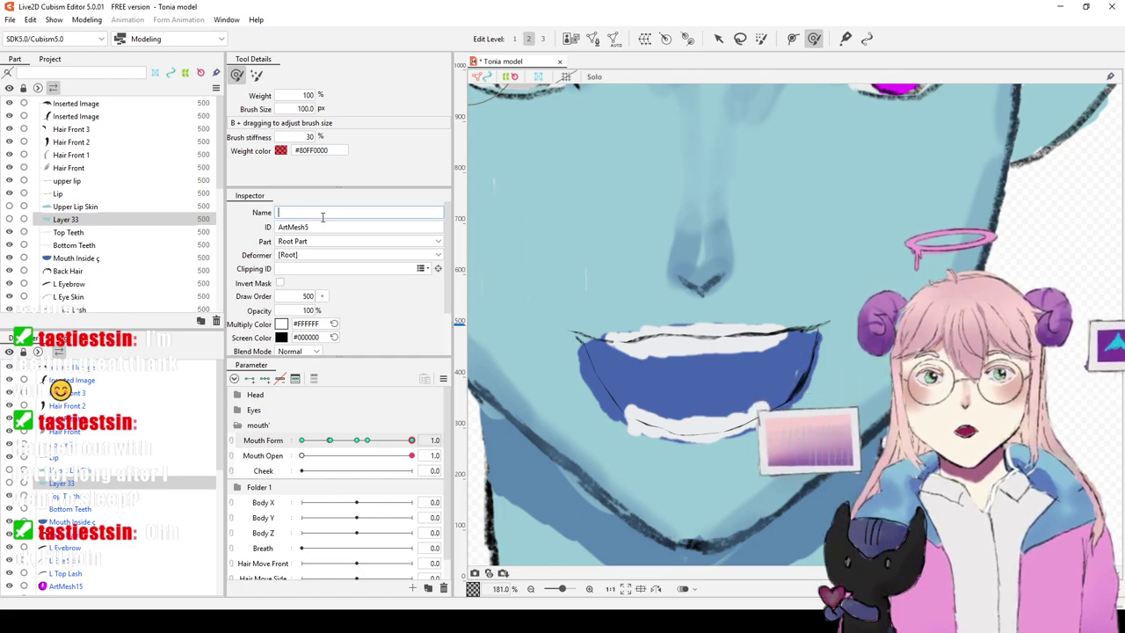
{"action": "type", "text": " lipskin"}
{"action": "key", "text": "Return"}
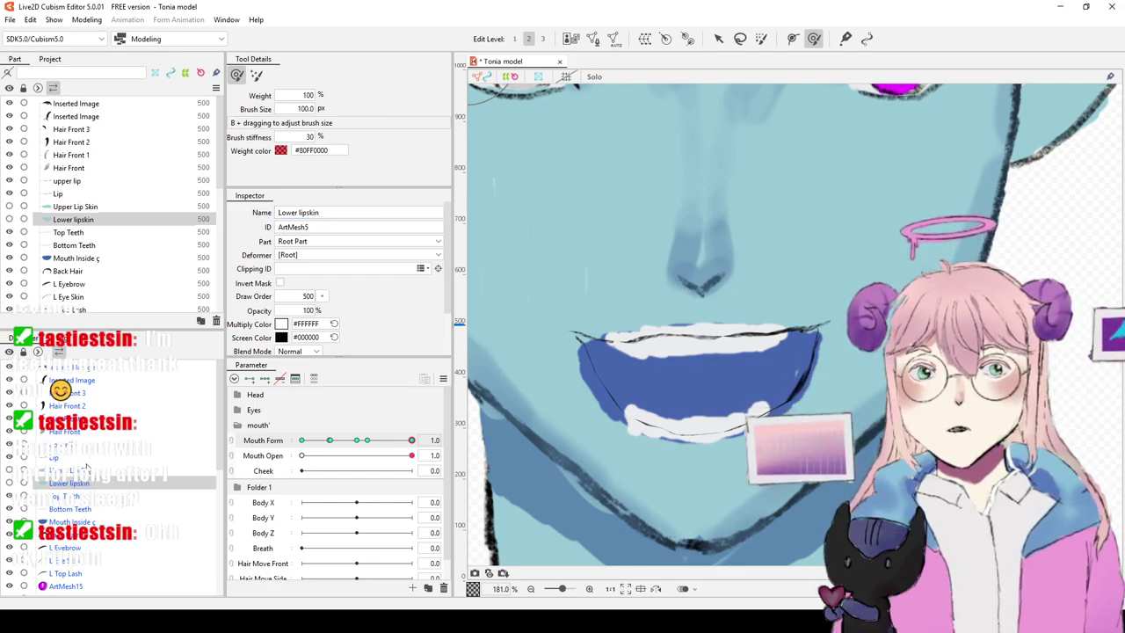
Step: Key Upper Lip Skin on Mouth Form at -1.0, -0.5, 0.0, 0.2 and 1.0, and on both ends of Mouth Open
{"action": "left_click", "coordinate": [88, 206]}
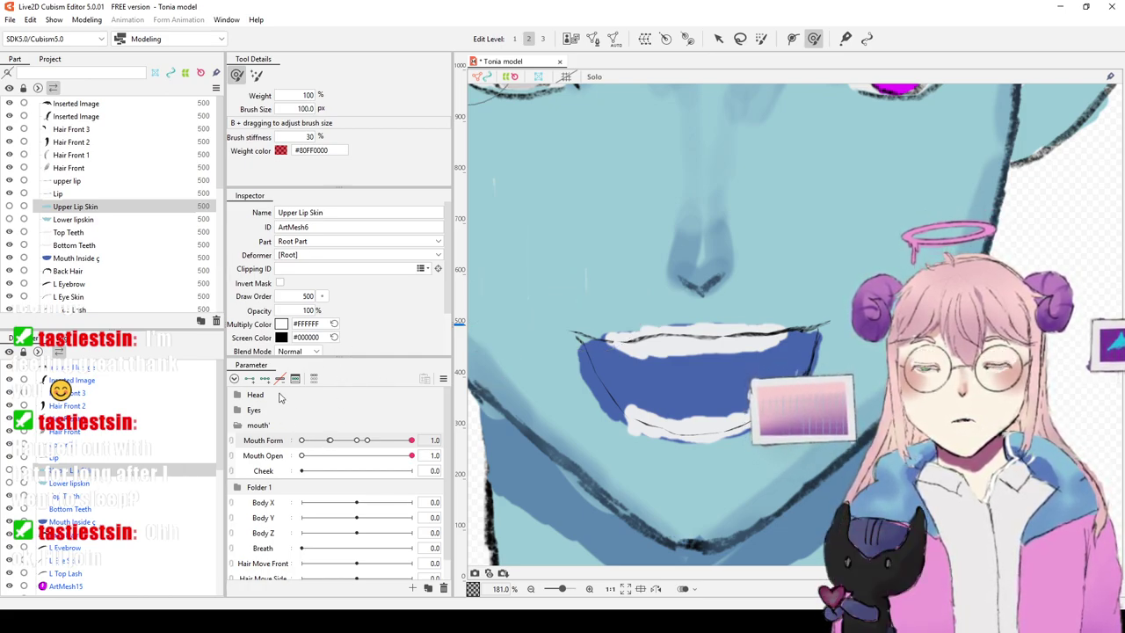
{"action": "left_click", "coordinate": [335, 446]}
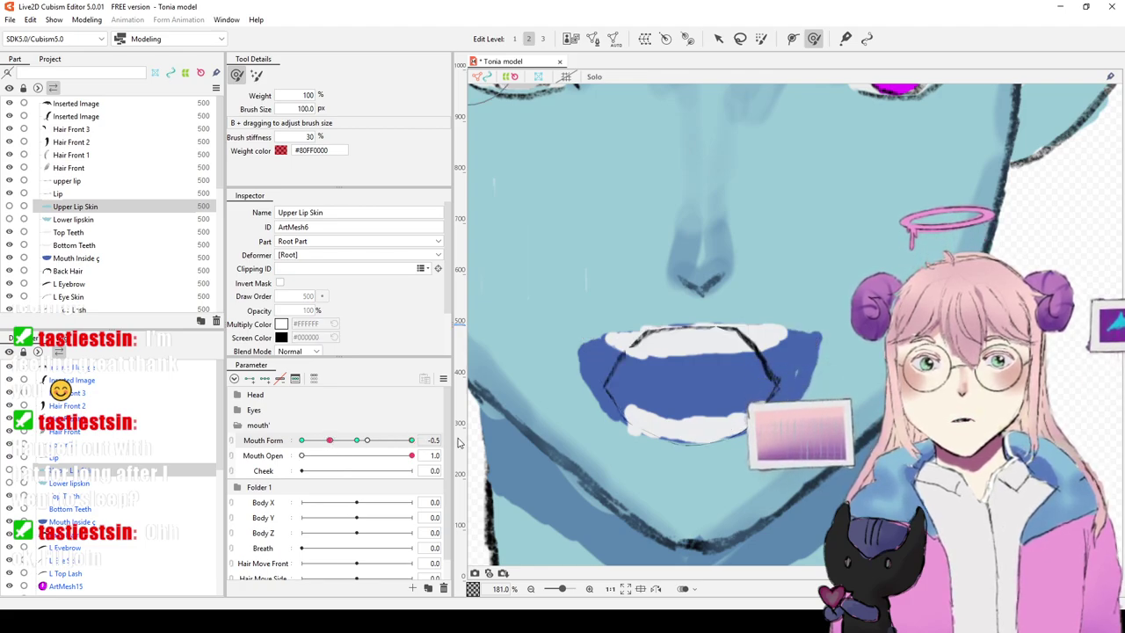
{"action": "left_click", "coordinate": [369, 450]}
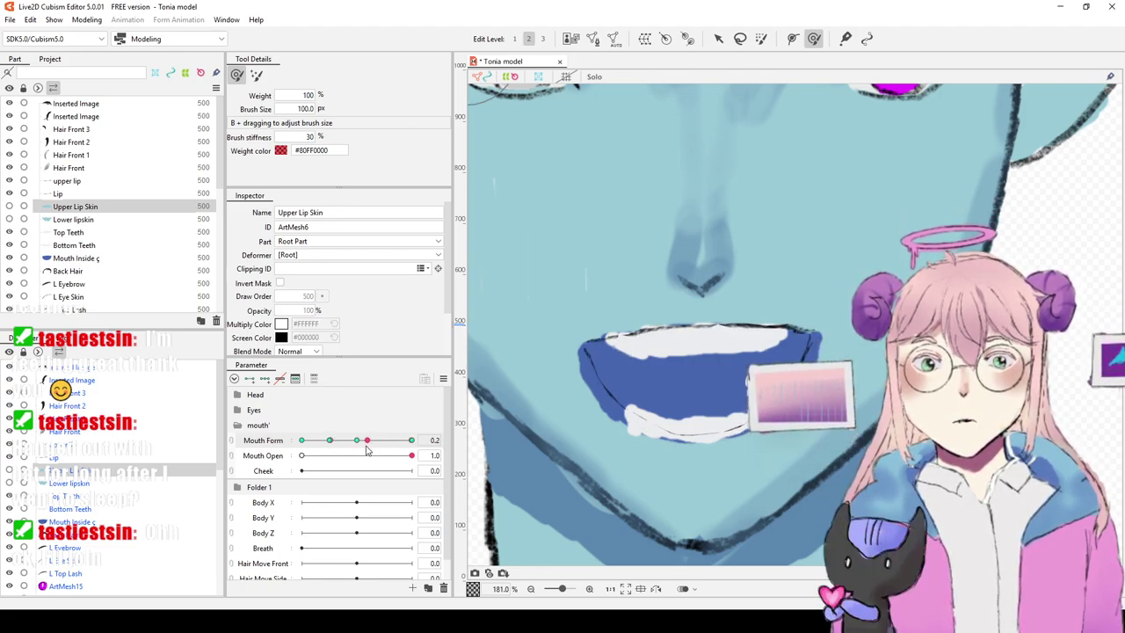
{"action": "left_click_drag", "start_coordinate": [410, 455], "coordinate": [404, 456]}
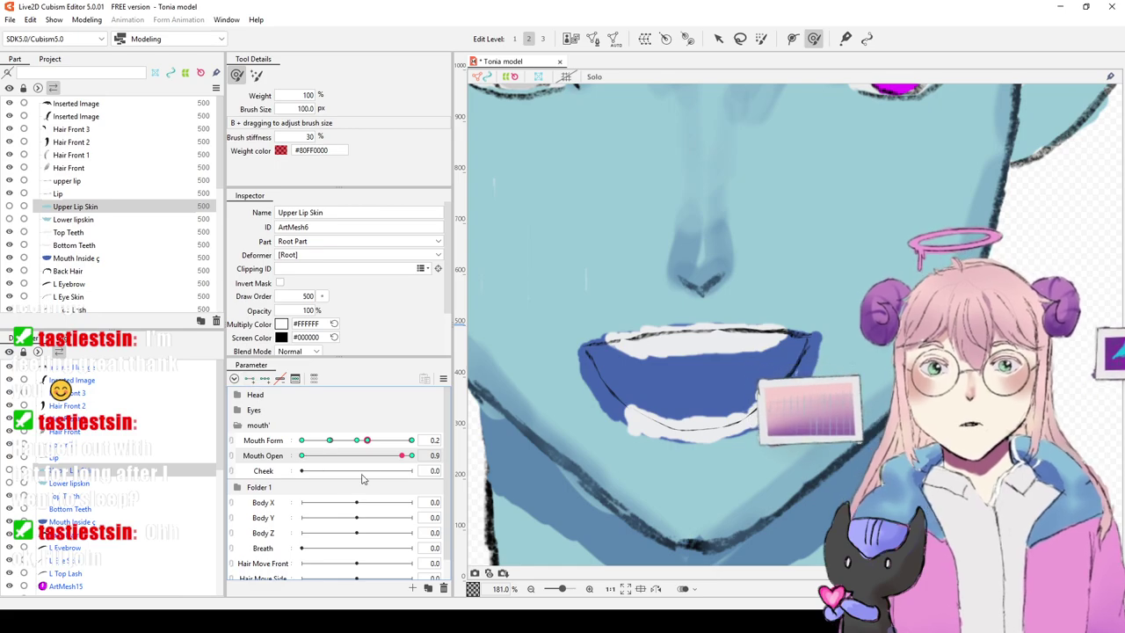
{"action": "left_click_drag", "start_coordinate": [405, 458], "coordinate": [412, 455]}
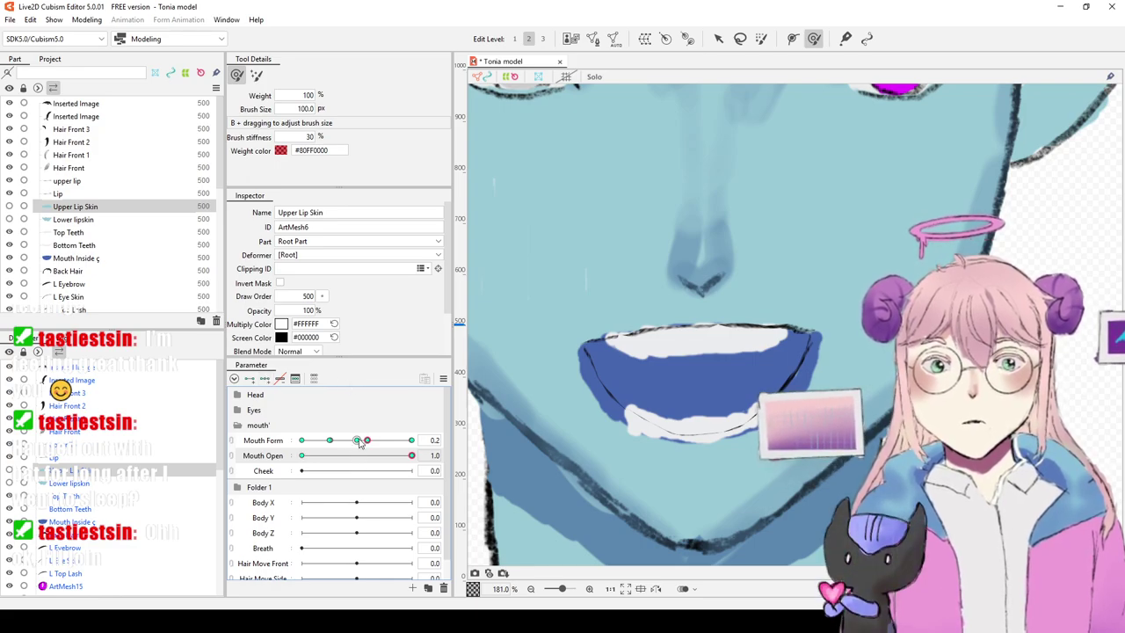
Step: Show both lip skin meshes and, at Mouth Form 0.0, brush Upper Lip Skin's lower edge up to the upper lip line
{"action": "left_click_drag", "start_coordinate": [363, 441], "coordinate": [356, 440]}
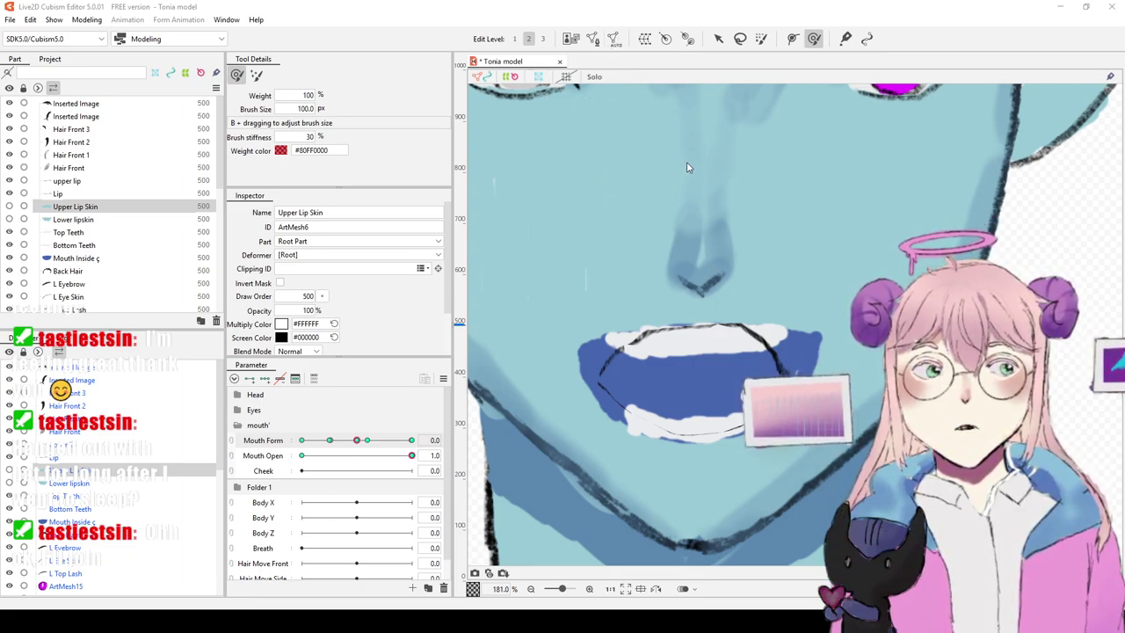
{"action": "left_click", "coordinate": [8, 471]}
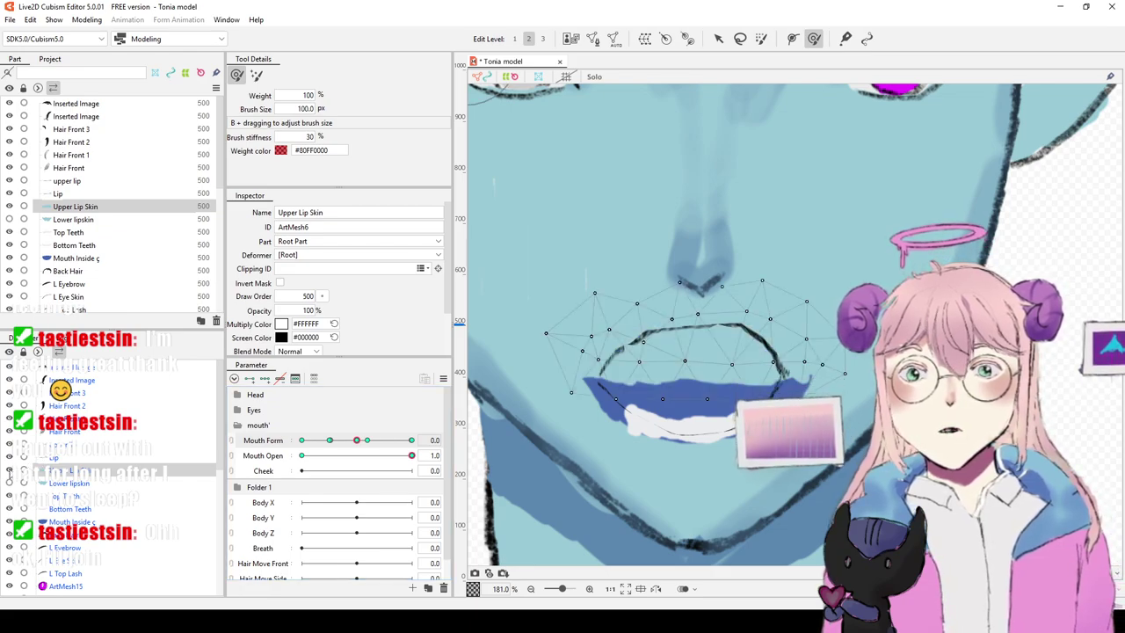
{"action": "left_click", "coordinate": [10, 482]}
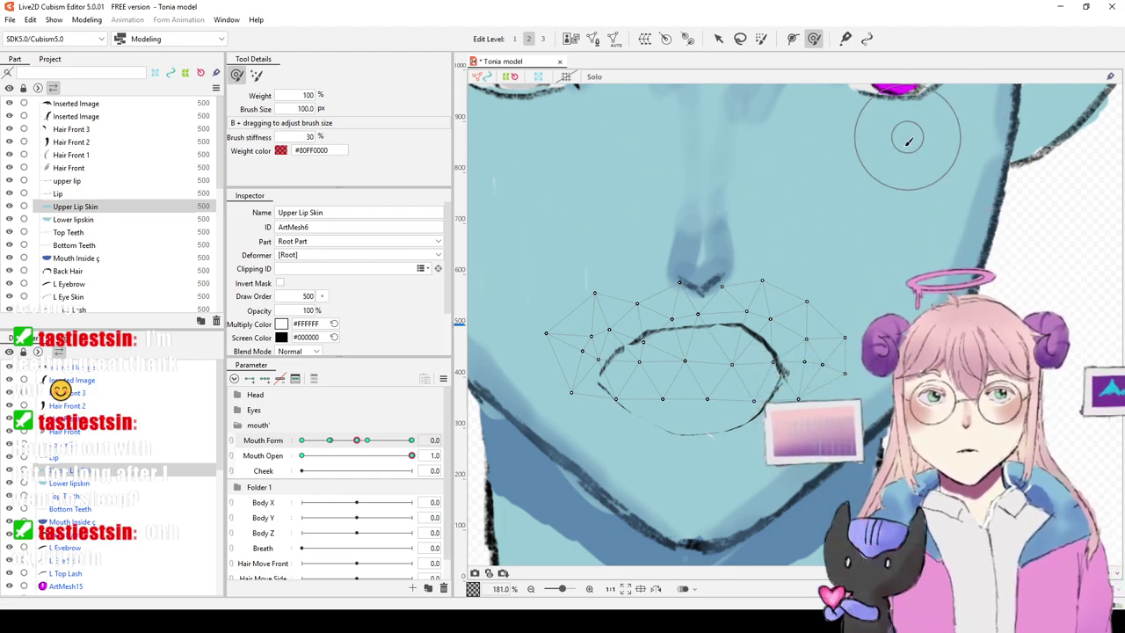
{"action": "mouse_move", "coordinate": [712, 395]}
{"action": "left_mouse_down"}
{"action": "mouse_move", "coordinate": [680, 341]}
{"action": "mouse_move", "coordinate": [667, 340]}
{"action": "mouse_move", "coordinate": [657, 378]}
{"action": "mouse_move", "coordinate": [631, 352]}
{"action": "mouse_move", "coordinate": [617, 378]}
{"action": "mouse_move", "coordinate": [592, 380]}
{"action": "mouse_move", "coordinate": [702, 336]}
{"action": "mouse_move", "coordinate": [710, 321]}
{"action": "mouse_move", "coordinate": [741, 389]}
{"action": "mouse_move", "coordinate": [762, 349]}
{"action": "mouse_move", "coordinate": [733, 333]}
{"action": "mouse_move", "coordinate": [705, 337]}
{"action": "mouse_move", "coordinate": [698, 325]}
{"action": "mouse_move", "coordinate": [640, 345]}
{"action": "left_mouse_up"}
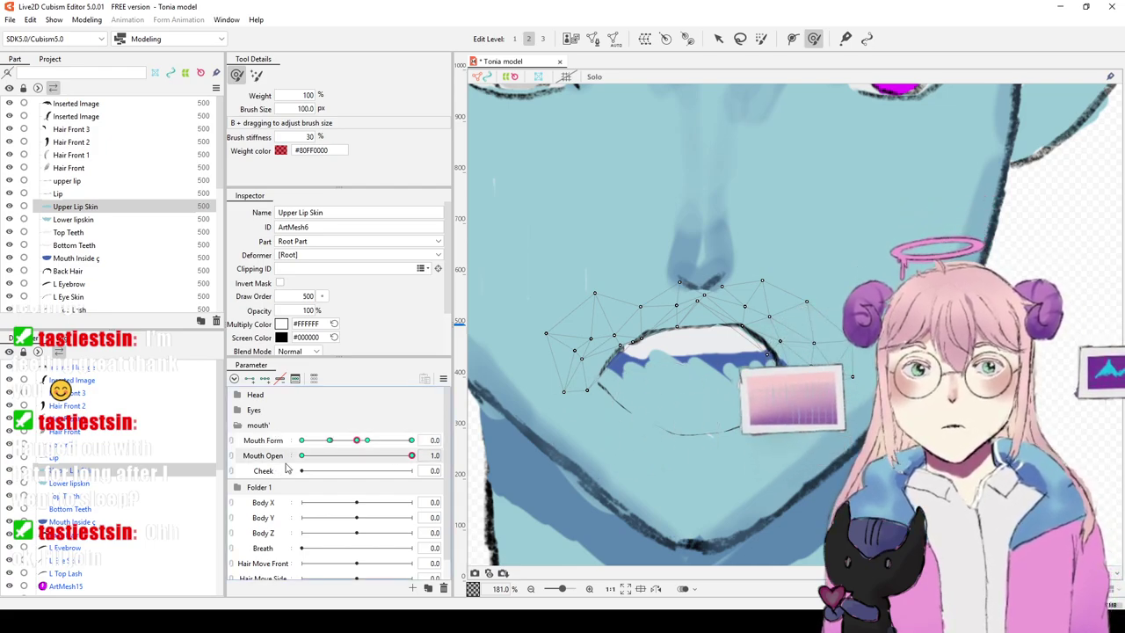
Step: At Mouth Form 0.0 and Mouth Open 1.0, brush Lower lipskin's upper edge down and outward to follow the lower lip line
{"action": "left_click", "coordinate": [70, 483]}
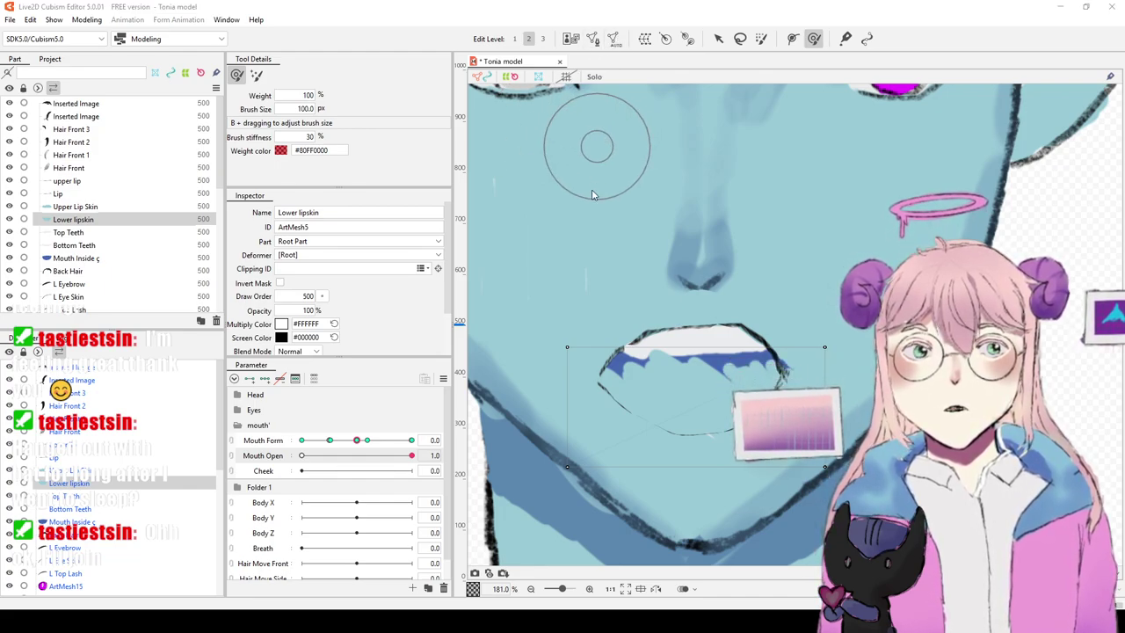
{"action": "key", "text": "ctrl+z"}
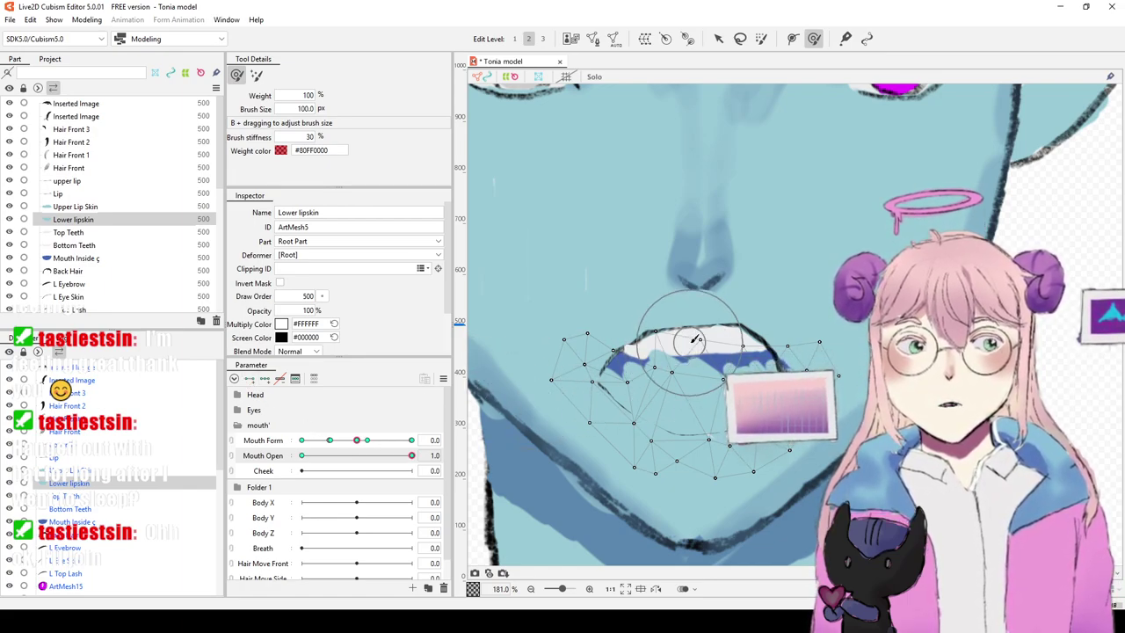
{"action": "mouse_move", "coordinate": [655, 355]}
{"action": "left_mouse_down"}
{"action": "mouse_move", "coordinate": [673, 369]}
{"action": "mouse_move", "coordinate": [667, 396]}
{"action": "mouse_move", "coordinate": [728, 356]}
{"action": "left_mouse_up"}
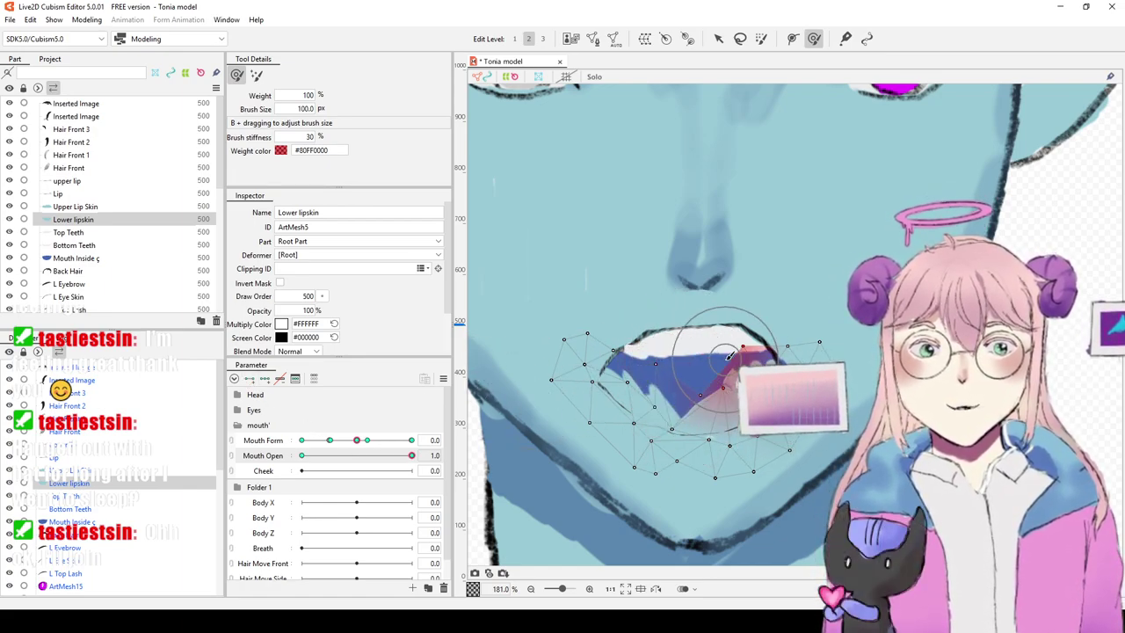
{"action": "left_click_drag", "start_coordinate": [705, 409], "coordinate": [676, 400]}
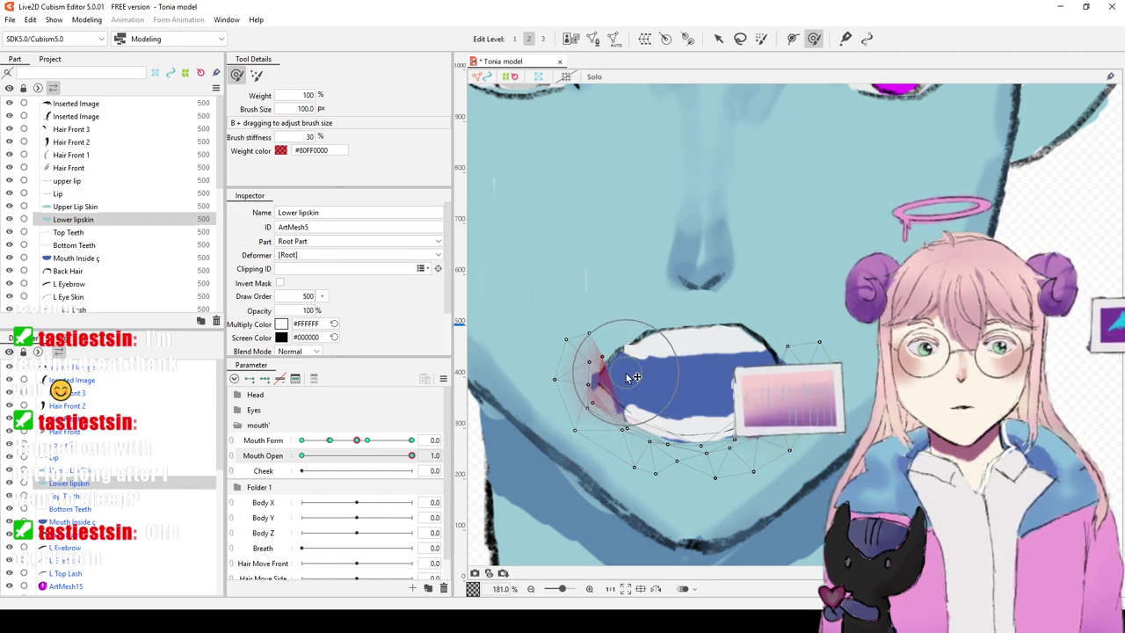
{"action": "mouse_move", "coordinate": [593, 344]}
{"action": "left_mouse_down"}
{"action": "mouse_move", "coordinate": [568, 313]}
{"action": "mouse_move", "coordinate": [571, 325]}
{"action": "left_mouse_up"}
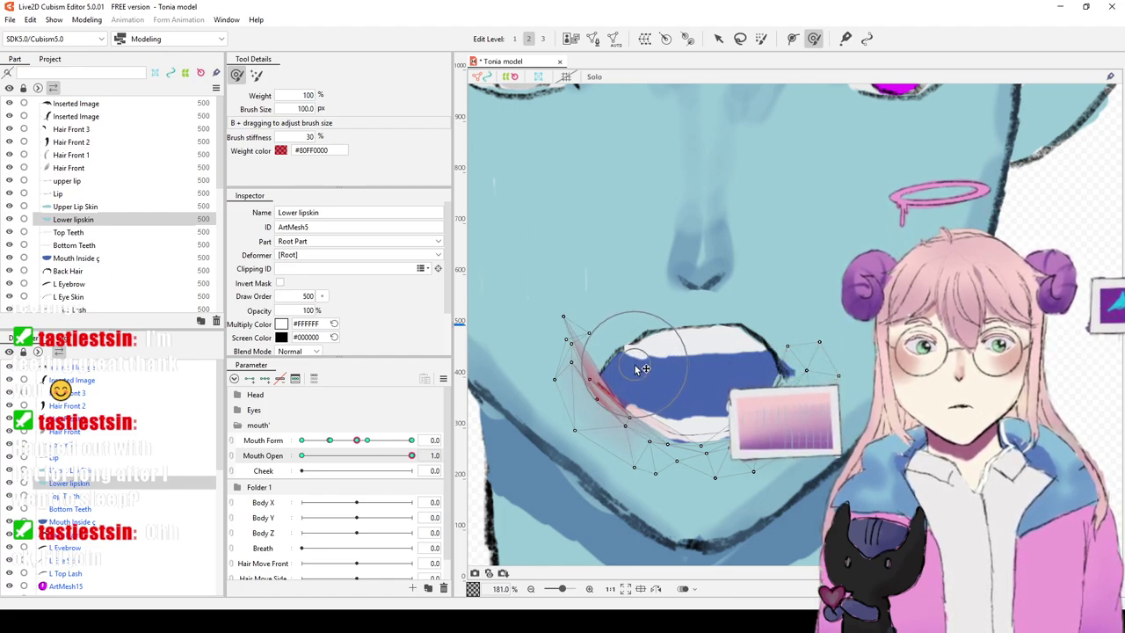
{"action": "mouse_move", "coordinate": [708, 460]}
{"action": "left_mouse_down"}
{"action": "mouse_move", "coordinate": [678, 459]}
{"action": "mouse_move", "coordinate": [673, 472]}
{"action": "mouse_move", "coordinate": [691, 454]}
{"action": "left_mouse_up"}
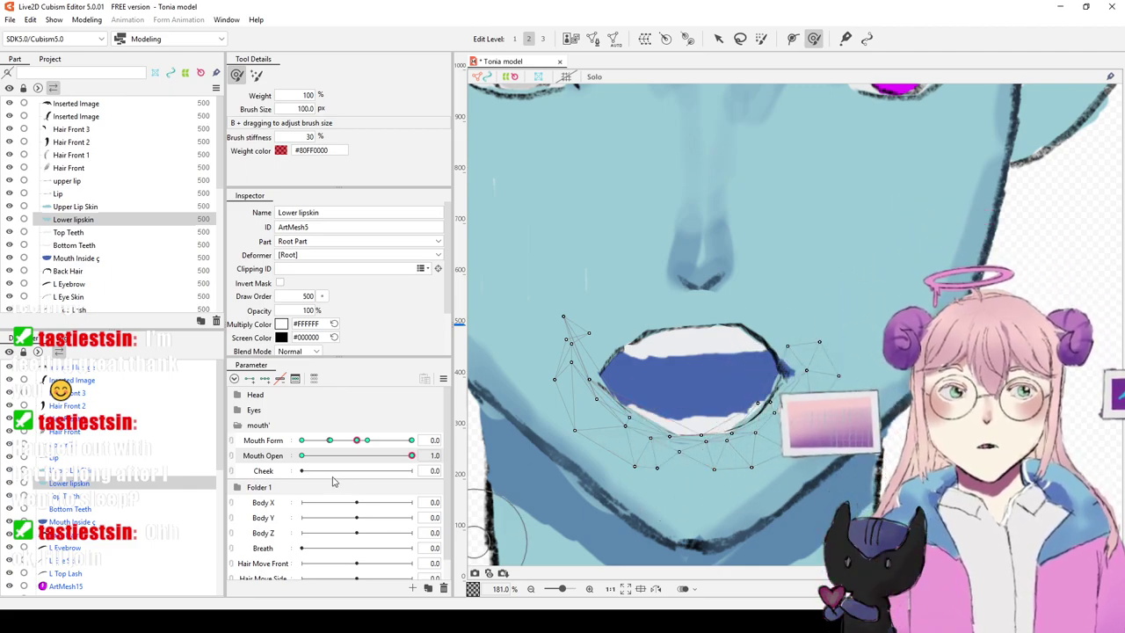
Step: At Mouth Form 0.2, brush Lower lipskin down to the lower lip line and Upper Lip Skin up to the upper lip line
{"action": "left_click_drag", "start_coordinate": [360, 446], "coordinate": [369, 446]}
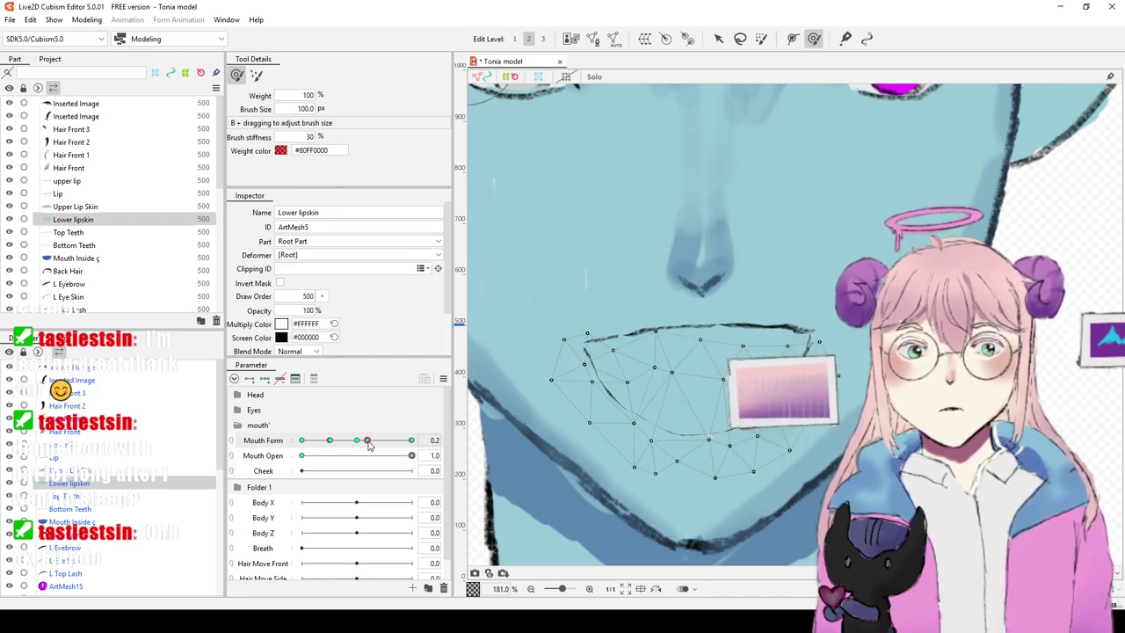
{"action": "mouse_move", "coordinate": [666, 367]}
{"action": "left_mouse_down"}
{"action": "mouse_move", "coordinate": [673, 355]}
{"action": "mouse_move", "coordinate": [684, 376]}
{"action": "mouse_move", "coordinate": [677, 400]}
{"action": "mouse_move", "coordinate": [741, 348]}
{"action": "mouse_move", "coordinate": [766, 415]}
{"action": "mouse_move", "coordinate": [732, 450]}
{"action": "mouse_move", "coordinate": [576, 397]}
{"action": "mouse_move", "coordinate": [615, 413]}
{"action": "mouse_move", "coordinate": [593, 378]}
{"action": "mouse_move", "coordinate": [624, 378]}
{"action": "mouse_move", "coordinate": [584, 387]}
{"action": "mouse_move", "coordinate": [607, 404]}
{"action": "mouse_move", "coordinate": [567, 378]}
{"action": "mouse_move", "coordinate": [582, 361]}
{"action": "mouse_move", "coordinate": [638, 394]}
{"action": "mouse_move", "coordinate": [631, 471]}
{"action": "mouse_move", "coordinate": [636, 395]}
{"action": "mouse_move", "coordinate": [660, 372]}
{"action": "mouse_move", "coordinate": [708, 369]}
{"action": "mouse_move", "coordinate": [661, 377]}
{"action": "left_mouse_up"}
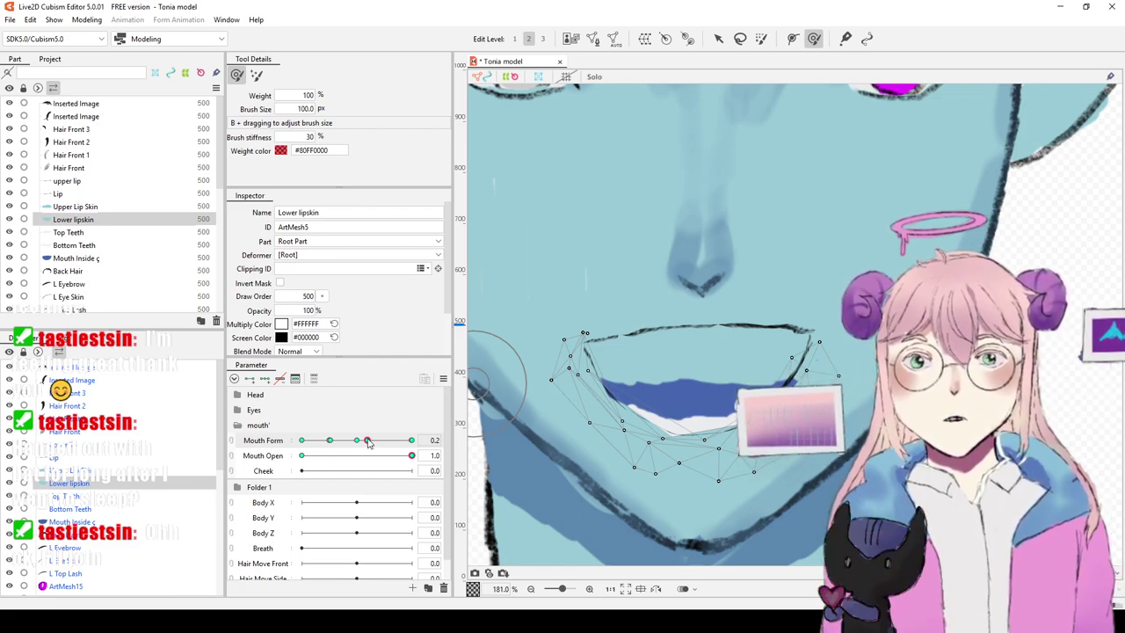
{"action": "left_click", "coordinate": [88, 206]}
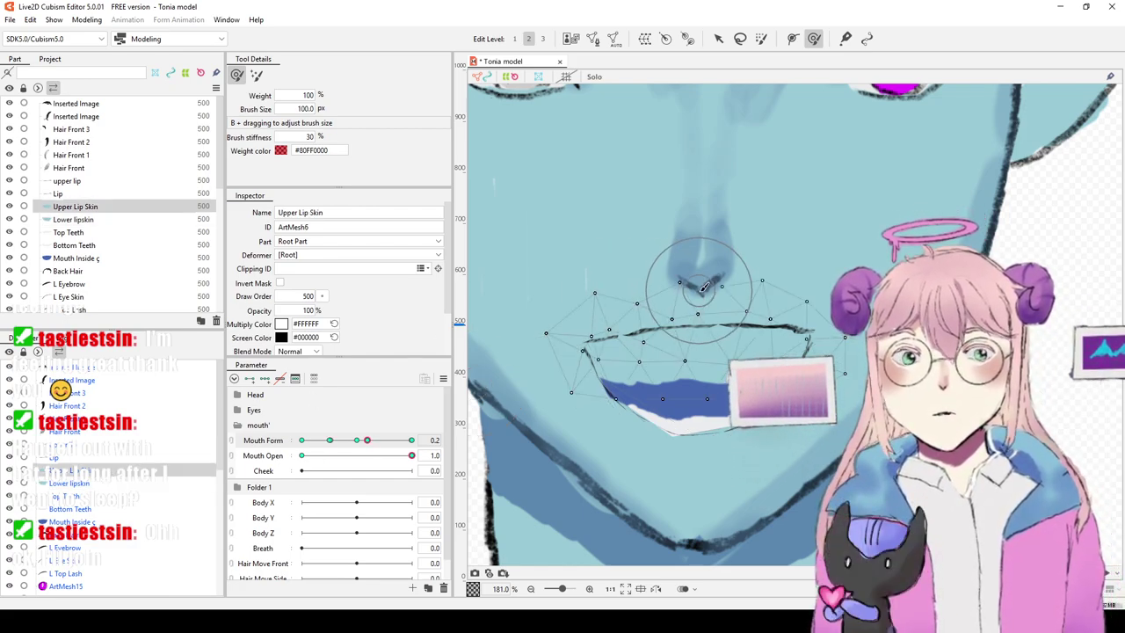
{"action": "left_click_drag", "start_coordinate": [668, 373], "coordinate": [671, 320]}
{"action": "mouse_move", "coordinate": [623, 374]}
{"action": "left_mouse_down"}
{"action": "mouse_move", "coordinate": [580, 338]}
{"action": "mouse_move", "coordinate": [583, 351]}
{"action": "mouse_move", "coordinate": [624, 350]}
{"action": "mouse_move", "coordinate": [602, 351]}
{"action": "mouse_move", "coordinate": [588, 351]}
{"action": "mouse_move", "coordinate": [629, 338]}
{"action": "mouse_move", "coordinate": [636, 387]}
{"action": "mouse_move", "coordinate": [611, 401]}
{"action": "left_mouse_up"}
{"action": "left_click_drag", "start_coordinate": [726, 365], "coordinate": [704, 349]}
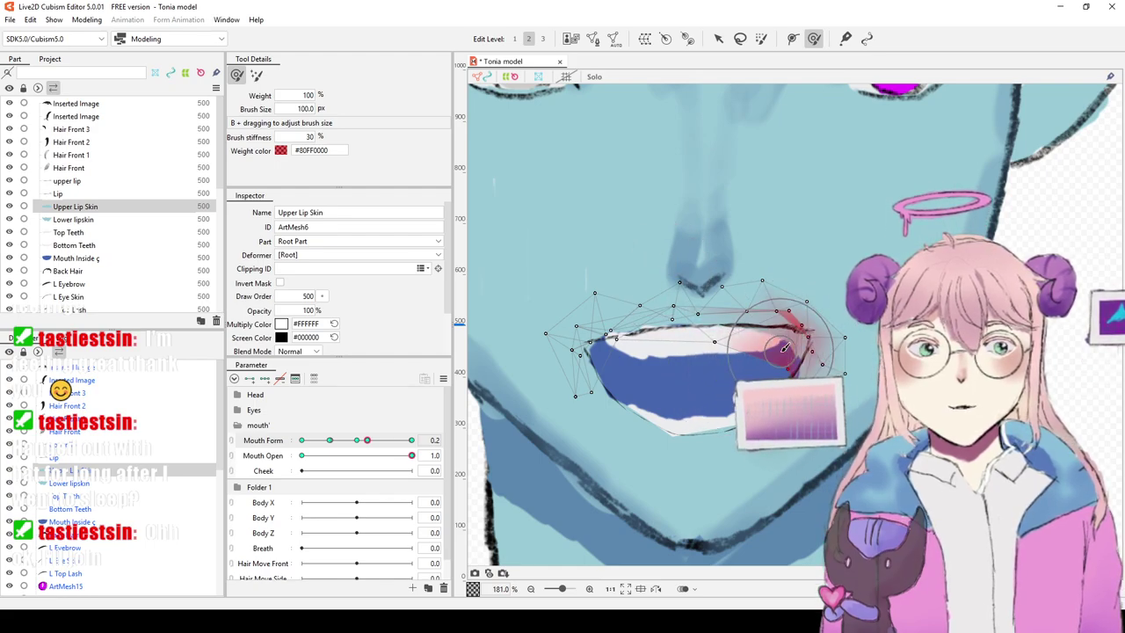
{"action": "left_click_drag", "start_coordinate": [807, 336], "coordinate": [804, 334]}
{"action": "scroll", "coordinate": [773, 338], "scroll_direction": "down", "scroll_amount": 3}
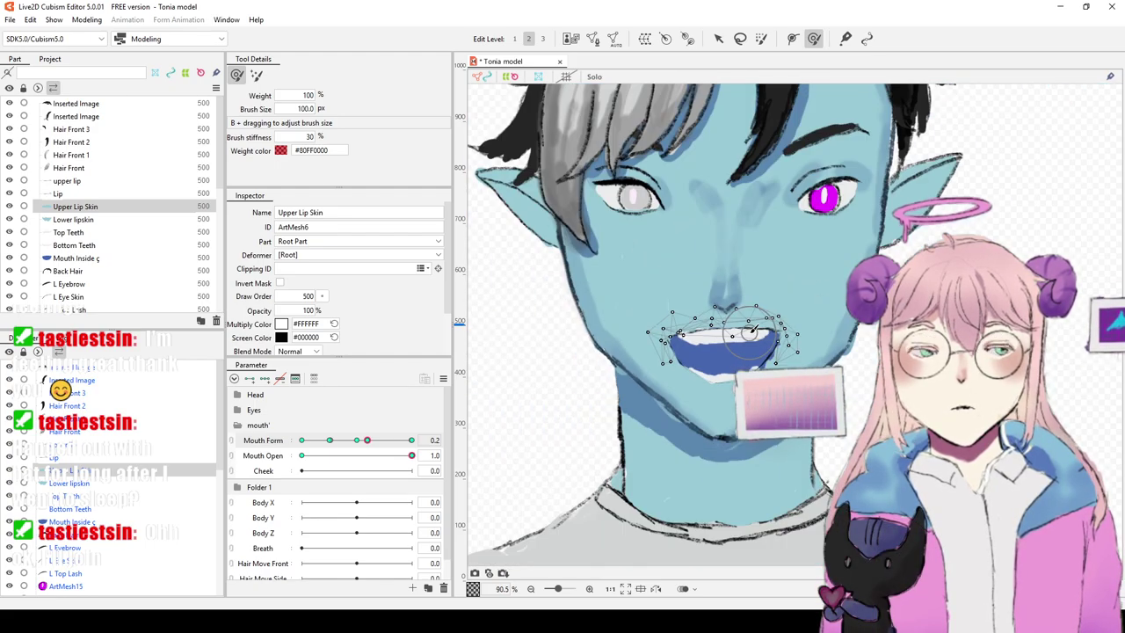
{"action": "scroll", "coordinate": [789, 309], "scroll_direction": "up", "scroll_amount": 3}
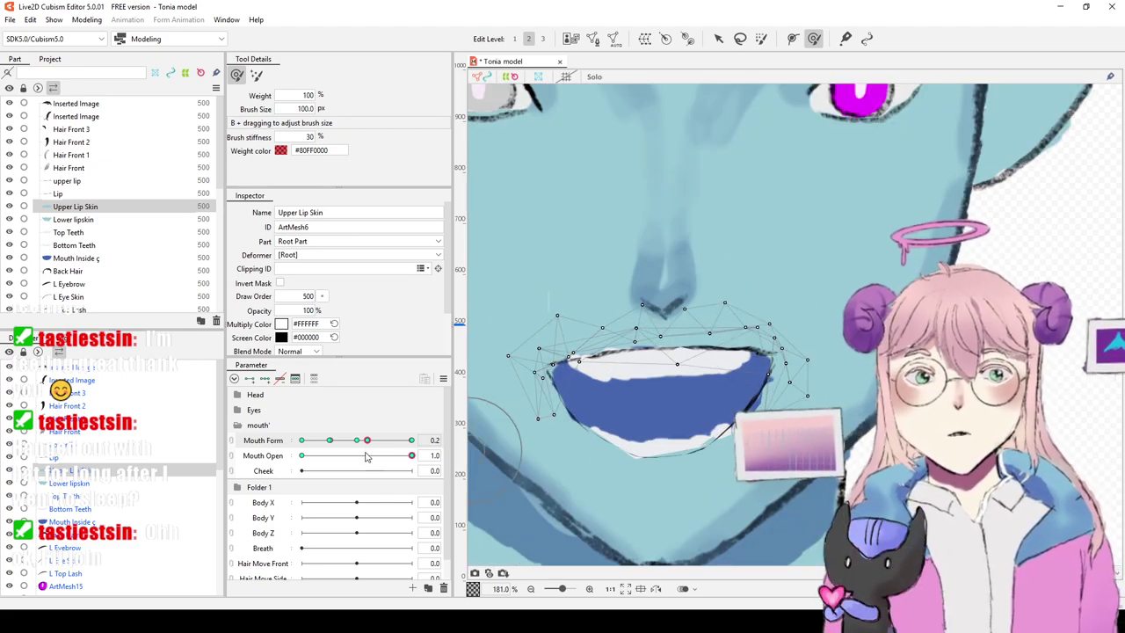
Step: At Mouth Form 1.0, brush Upper Lip Skin up to the upper lip line and Lower lipskin down to the lower lip line
{"action": "left_click_drag", "start_coordinate": [367, 439], "coordinate": [415, 455]}
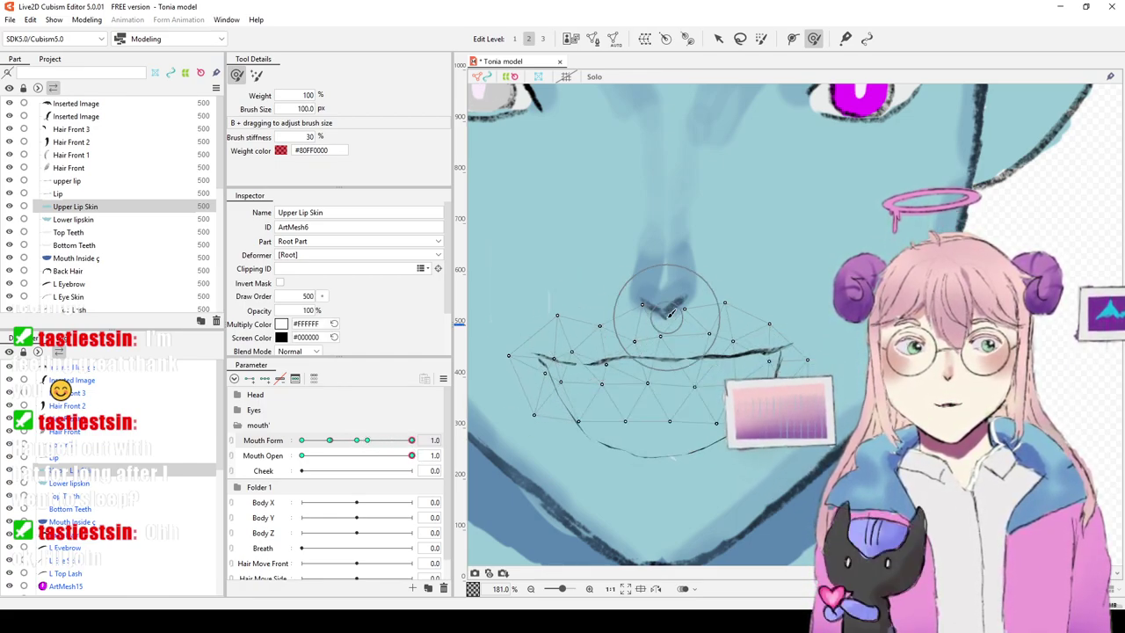
{"action": "mouse_move", "coordinate": [678, 410]}
{"action": "left_mouse_down"}
{"action": "mouse_move", "coordinate": [660, 430]}
{"action": "mouse_move", "coordinate": [655, 358]}
{"action": "mouse_move", "coordinate": [590, 402]}
{"action": "mouse_move", "coordinate": [553, 363]}
{"action": "mouse_move", "coordinate": [538, 411]}
{"action": "mouse_move", "coordinate": [527, 357]}
{"action": "mouse_move", "coordinate": [576, 355]}
{"action": "mouse_move", "coordinate": [574, 386]}
{"action": "mouse_move", "coordinate": [625, 383]}
{"action": "mouse_move", "coordinate": [637, 356]}
{"action": "mouse_move", "coordinate": [719, 370]}
{"action": "left_mouse_up"}
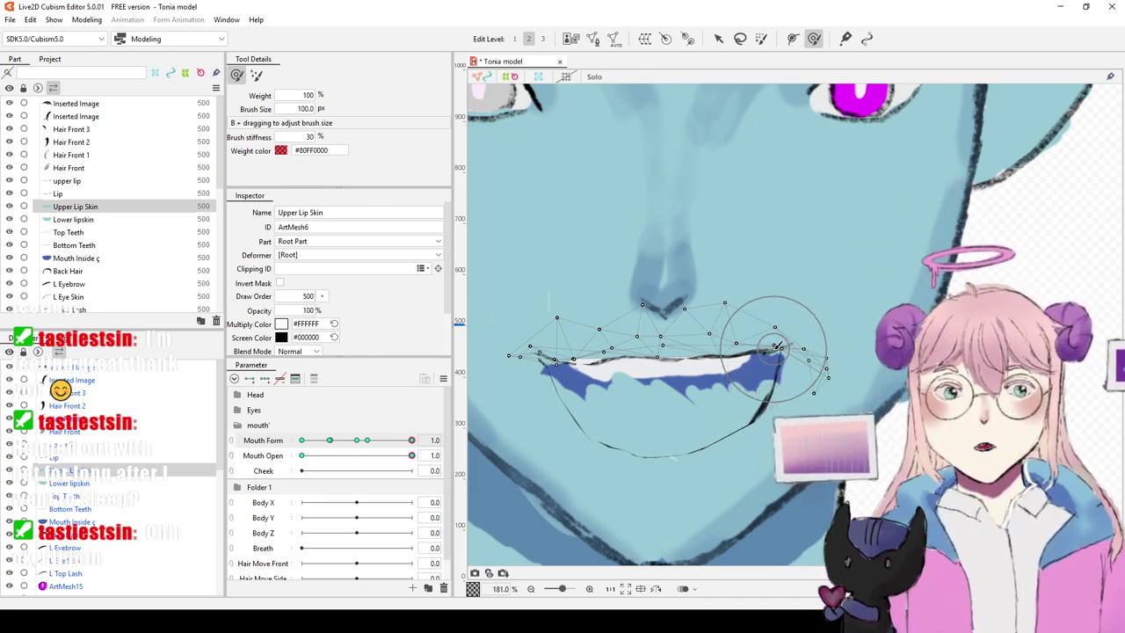
{"action": "left_click", "coordinate": [63, 482]}
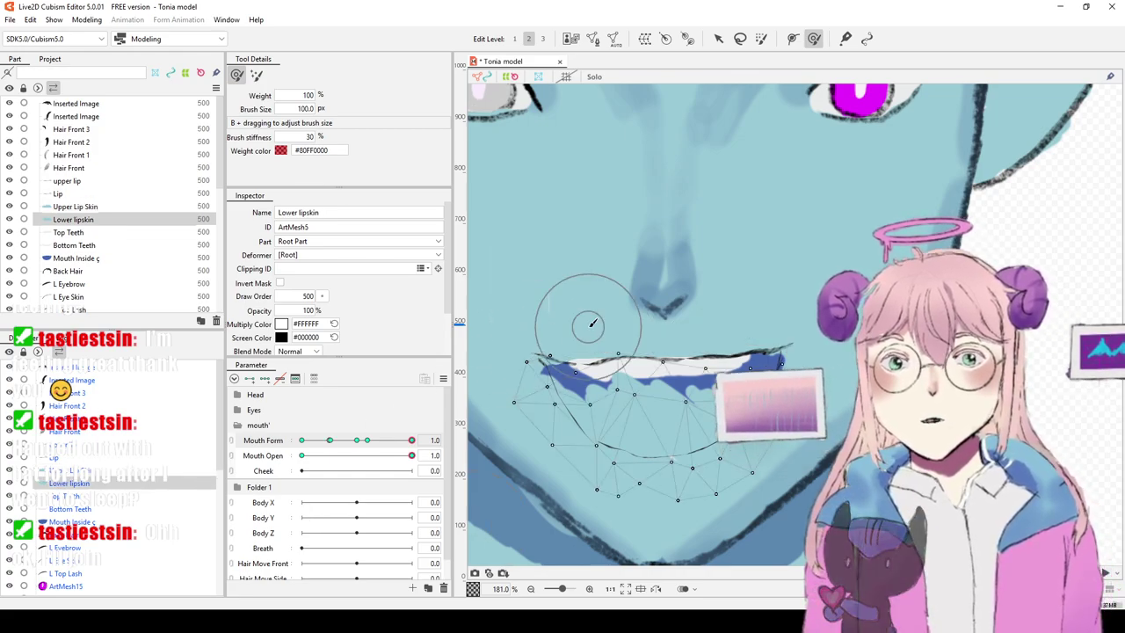
{"action": "mouse_move", "coordinate": [647, 374]}
{"action": "left_mouse_down"}
{"action": "mouse_move", "coordinate": [624, 377]}
{"action": "mouse_move", "coordinate": [627, 422]}
{"action": "mouse_move", "coordinate": [707, 451]}
{"action": "mouse_move", "coordinate": [676, 448]}
{"action": "mouse_move", "coordinate": [695, 431]}
{"action": "mouse_move", "coordinate": [674, 440]}
{"action": "mouse_move", "coordinate": [567, 403]}
{"action": "mouse_move", "coordinate": [585, 395]}
{"action": "mouse_move", "coordinate": [544, 391]}
{"action": "mouse_move", "coordinate": [541, 368]}
{"action": "mouse_move", "coordinate": [519, 362]}
{"action": "mouse_move", "coordinate": [543, 411]}
{"action": "mouse_move", "coordinate": [573, 428]}
{"action": "mouse_move", "coordinate": [677, 409]}
{"action": "mouse_move", "coordinate": [739, 444]}
{"action": "mouse_move", "coordinate": [771, 417]}
{"action": "mouse_move", "coordinate": [737, 376]}
{"action": "mouse_move", "coordinate": [756, 373]}
{"action": "mouse_move", "coordinate": [767, 387]}
{"action": "left_mouse_up"}
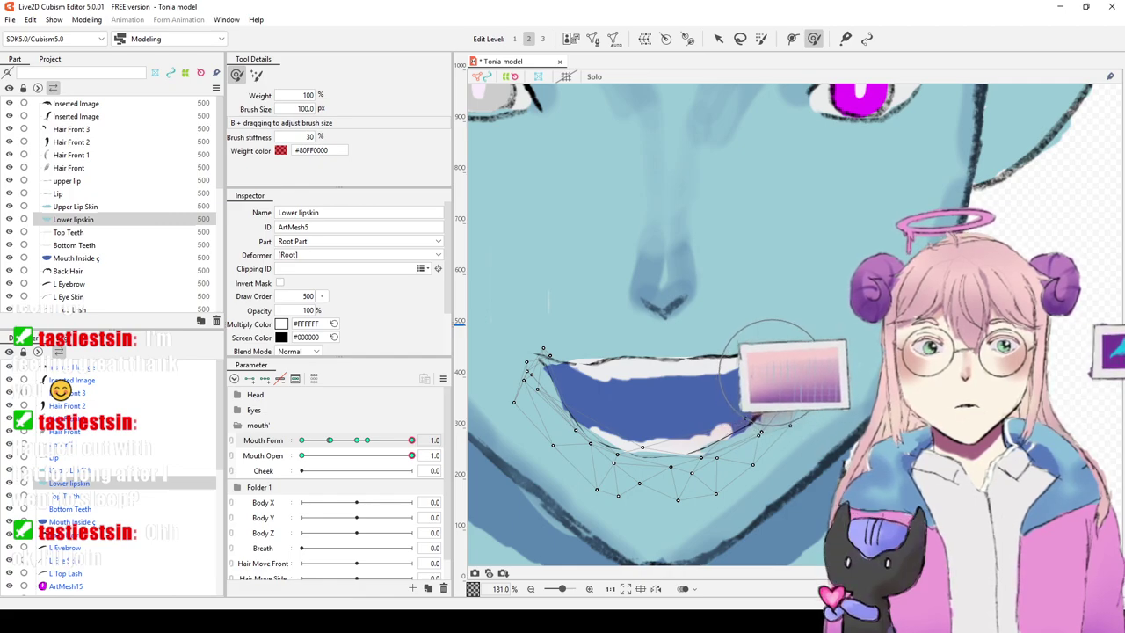
{"action": "left_click_drag", "start_coordinate": [789, 323], "coordinate": [805, 304]}
{"action": "left_click_drag", "start_coordinate": [747, 429], "coordinate": [759, 411]}
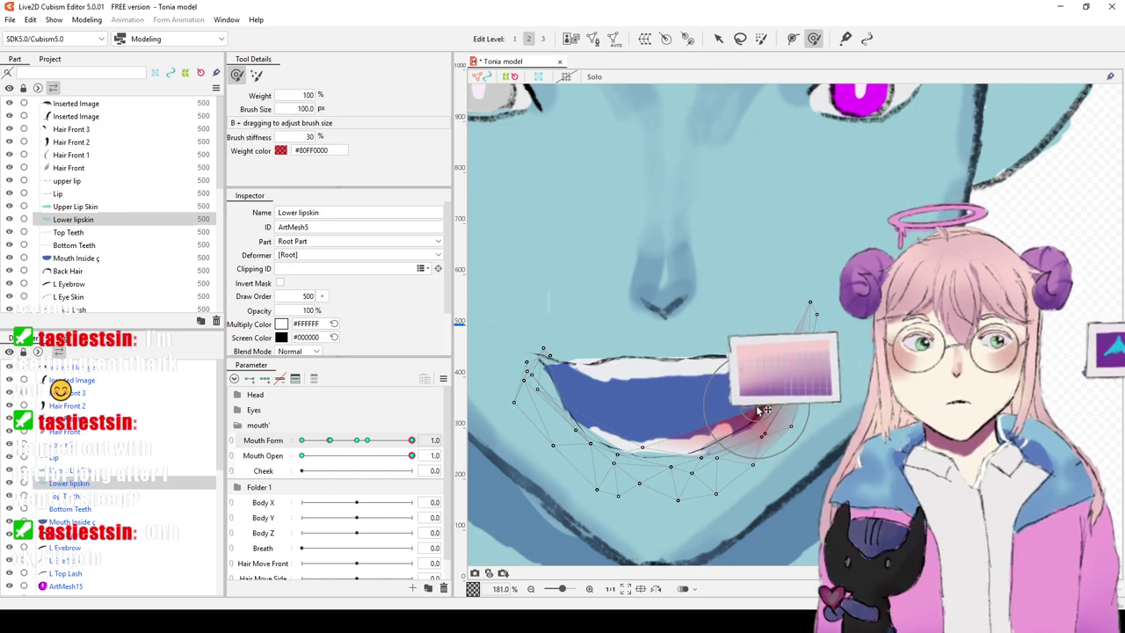
{"action": "scroll", "coordinate": [717, 352], "scroll_direction": "down", "scroll_amount": 4}
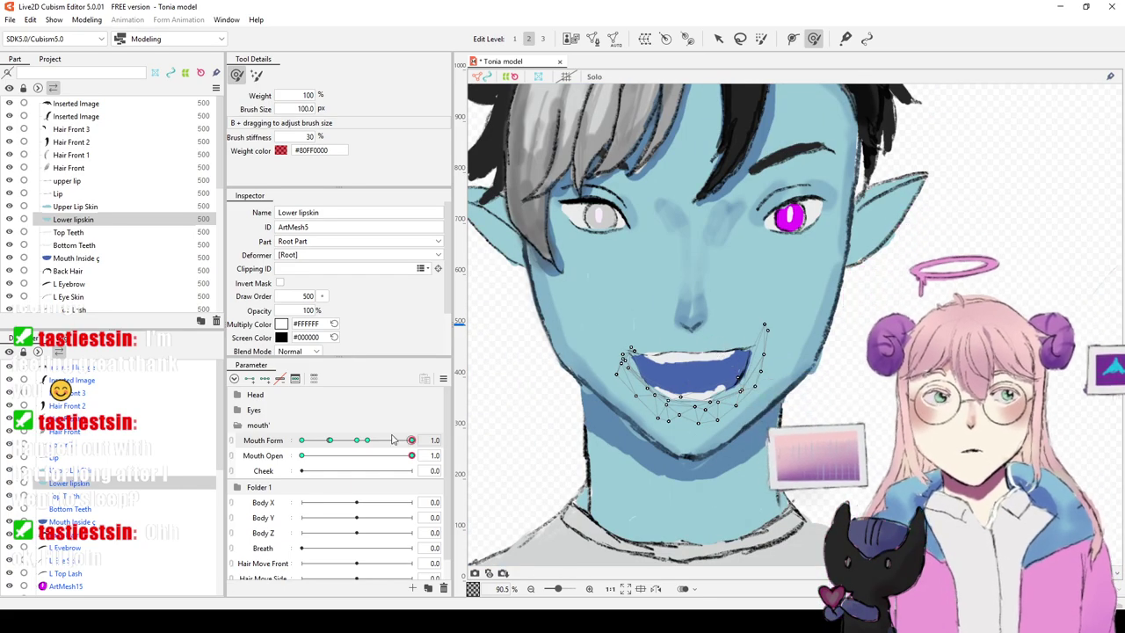
Step: At Mouth Form -0.5, brush Upper Lip Skin above the upper lip line and Lower lipskin below the lower lip line
{"action": "left_click_drag", "start_coordinate": [411, 446], "coordinate": [330, 444]}
{"action": "left_click", "coordinate": [77, 207]}
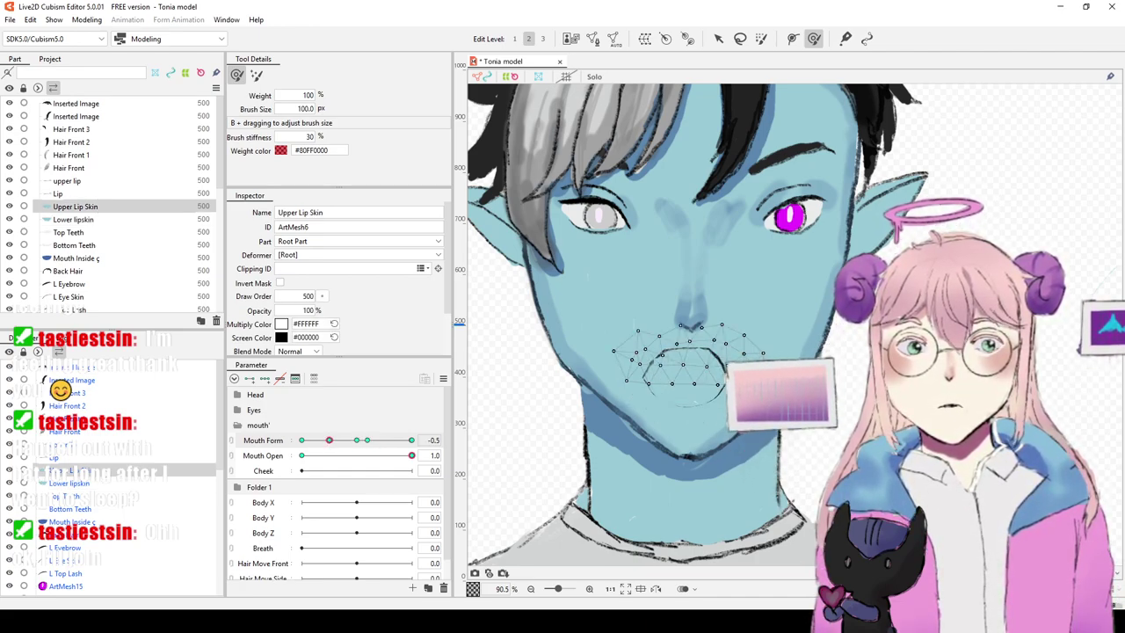
{"action": "scroll", "coordinate": [695, 334], "scroll_direction": "up", "scroll_amount": 3}
{"action": "mouse_move", "coordinate": [677, 352]}
{"action": "left_mouse_down"}
{"action": "mouse_move", "coordinate": [673, 330]}
{"action": "mouse_move", "coordinate": [619, 334]}
{"action": "mouse_move", "coordinate": [606, 370]}
{"action": "mouse_move", "coordinate": [602, 356]}
{"action": "mouse_move", "coordinate": [645, 345]}
{"action": "mouse_move", "coordinate": [597, 351]}
{"action": "mouse_move", "coordinate": [599, 361]}
{"action": "mouse_move", "coordinate": [694, 338]}
{"action": "mouse_move", "coordinate": [721, 347]}
{"action": "mouse_move", "coordinate": [747, 330]}
{"action": "mouse_move", "coordinate": [768, 338]}
{"action": "left_mouse_up"}
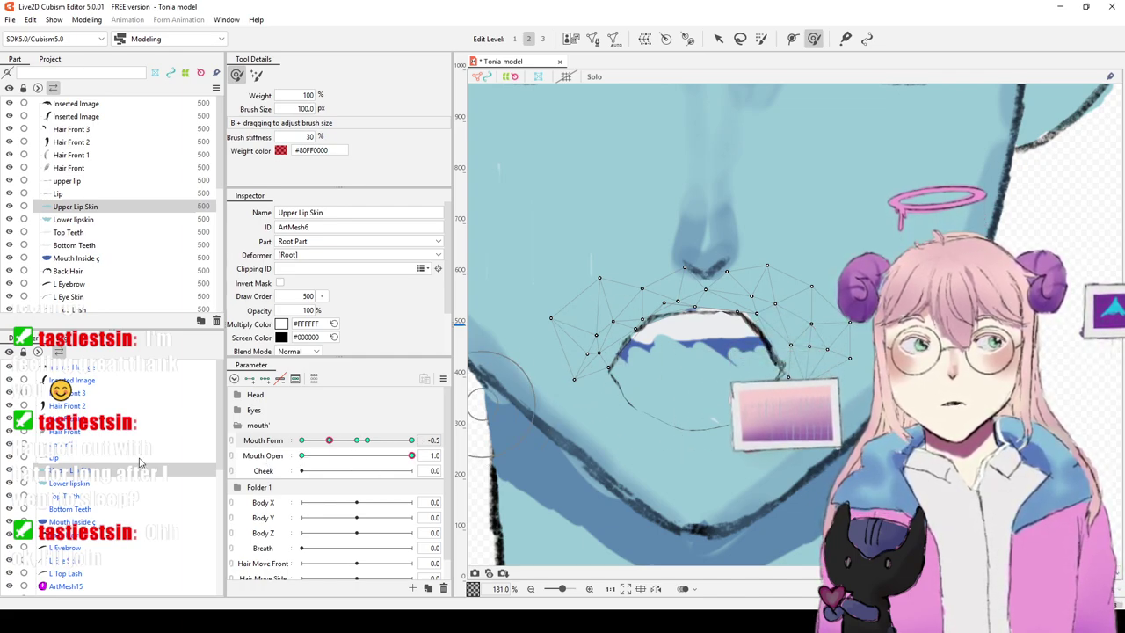
{"action": "left_click", "coordinate": [128, 485]}
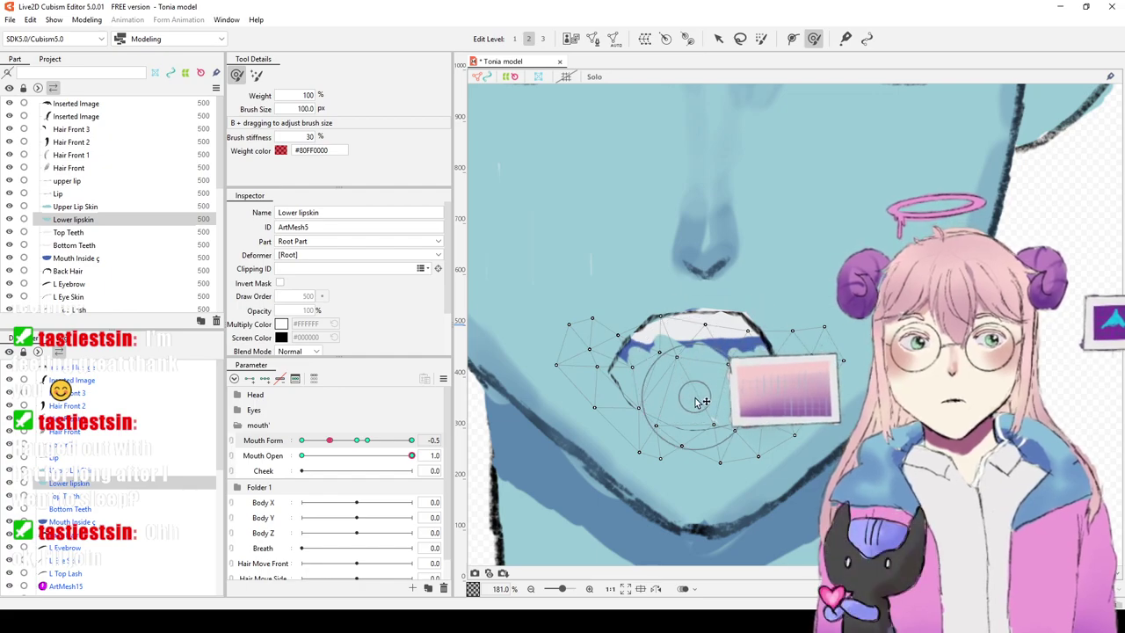
{"action": "mouse_move", "coordinate": [718, 375]}
{"action": "left_mouse_down"}
{"action": "mouse_move", "coordinate": [695, 399]}
{"action": "mouse_move", "coordinate": [689, 381]}
{"action": "mouse_move", "coordinate": [672, 383]}
{"action": "mouse_move", "coordinate": [672, 363]}
{"action": "mouse_move", "coordinate": [647, 410]}
{"action": "mouse_move", "coordinate": [647, 370]}
{"action": "mouse_move", "coordinate": [635, 387]}
{"action": "mouse_move", "coordinate": [633, 360]}
{"action": "mouse_move", "coordinate": [592, 339]}
{"action": "left_mouse_up"}
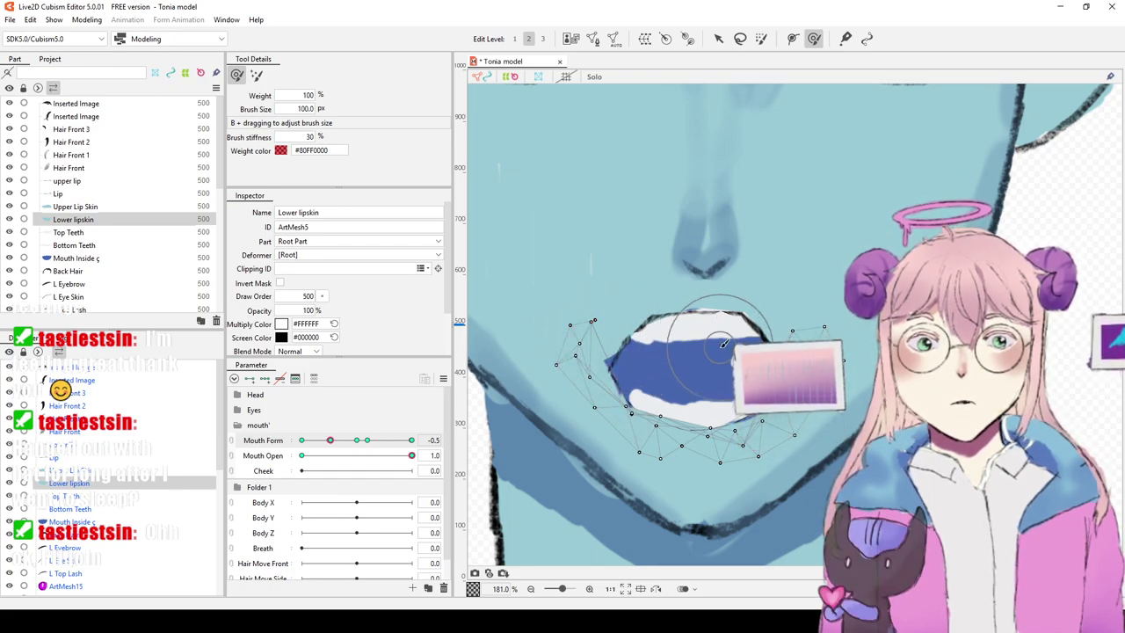
{"action": "left_click_drag", "start_coordinate": [762, 445], "coordinate": [769, 422]}
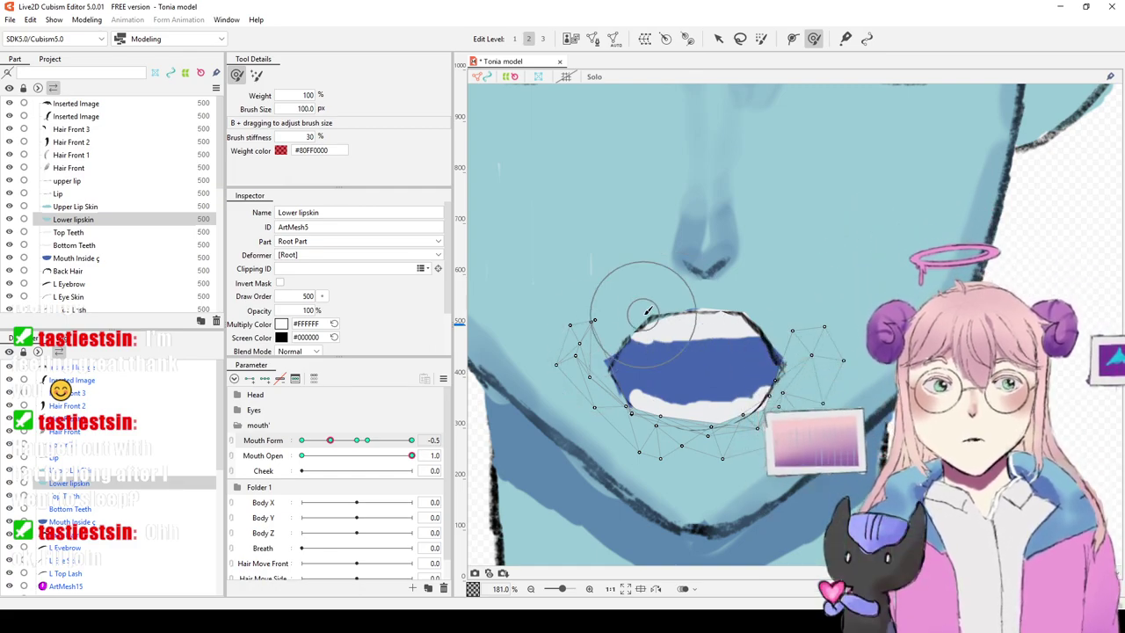
Step: Refine Upper Lip Skin around the mouth corners and Lower lipskin along the lower lip line at Mouth Form -0.5
{"action": "left_click", "coordinate": [106, 470]}
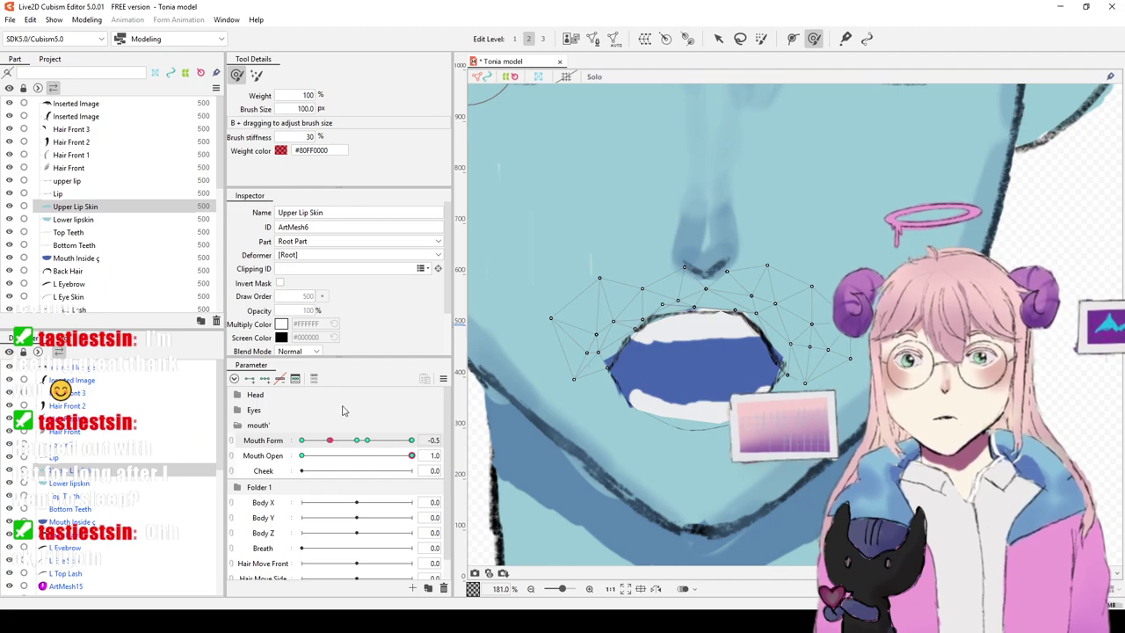
{"action": "left_click_drag", "start_coordinate": [576, 344], "coordinate": [585, 355]}
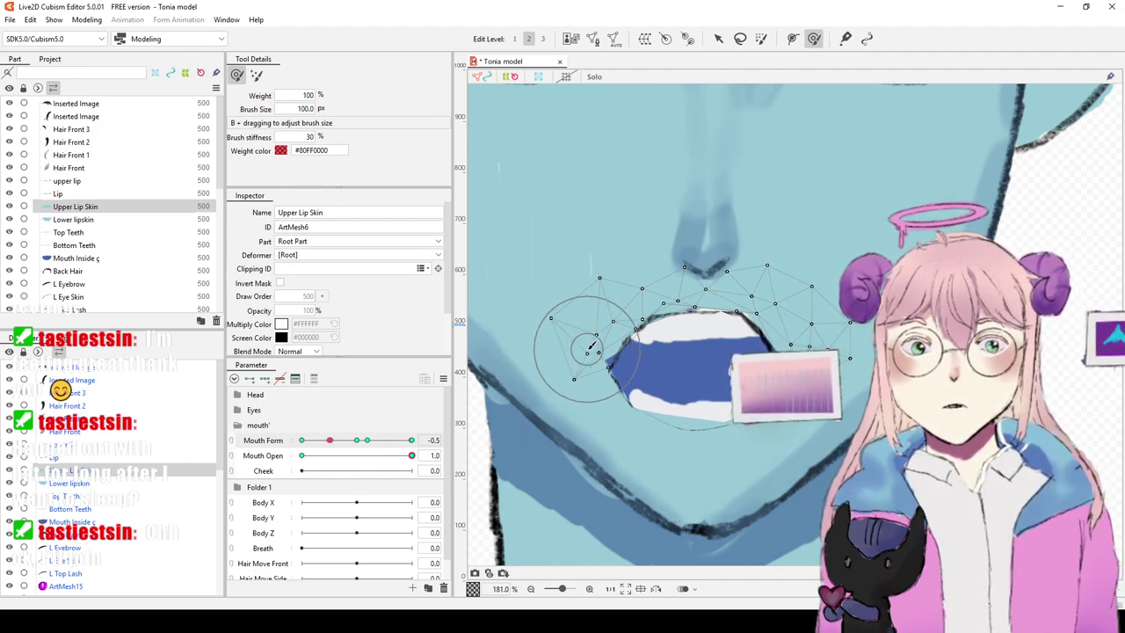
{"action": "left_click_drag", "start_coordinate": [592, 351], "coordinate": [582, 351]}
{"action": "mouse_move", "coordinate": [691, 304]}
{"action": "left_mouse_down"}
{"action": "mouse_move", "coordinate": [755, 313]}
{"action": "mouse_move", "coordinate": [787, 331]}
{"action": "left_mouse_up"}
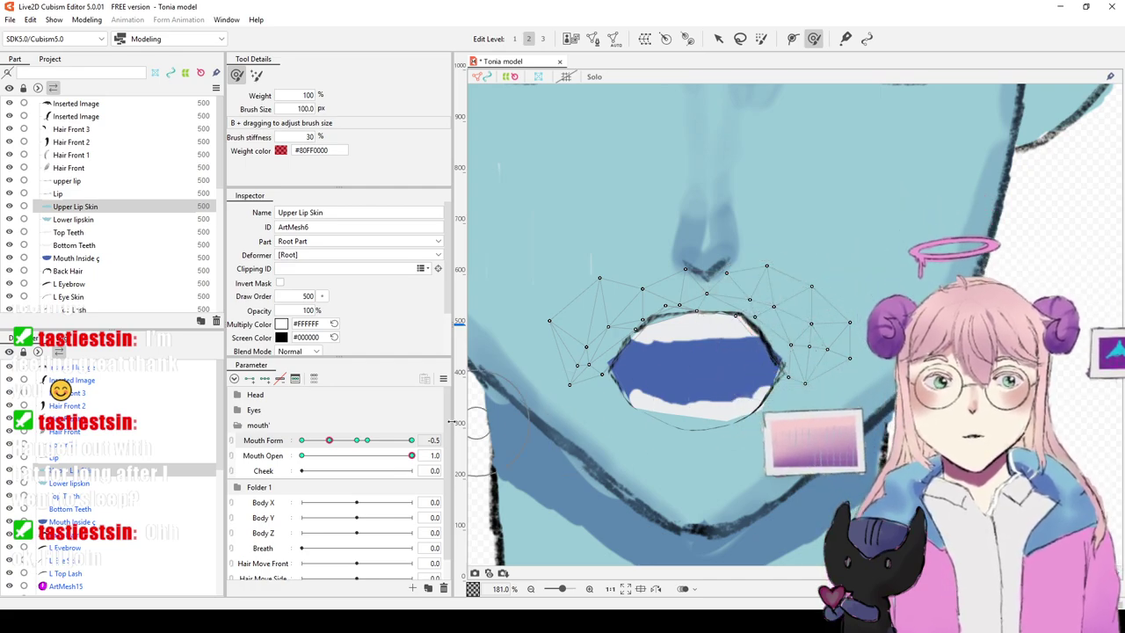
{"action": "left_click", "coordinate": [169, 483]}
{"action": "mouse_move", "coordinate": [540, 435]}
{"action": "left_mouse_down"}
{"action": "mouse_move", "coordinate": [716, 413]}
{"action": "mouse_move", "coordinate": [687, 404]}
{"action": "mouse_move", "coordinate": [678, 419]}
{"action": "mouse_move", "coordinate": [702, 390]}
{"action": "mouse_move", "coordinate": [675, 405]}
{"action": "left_mouse_up"}
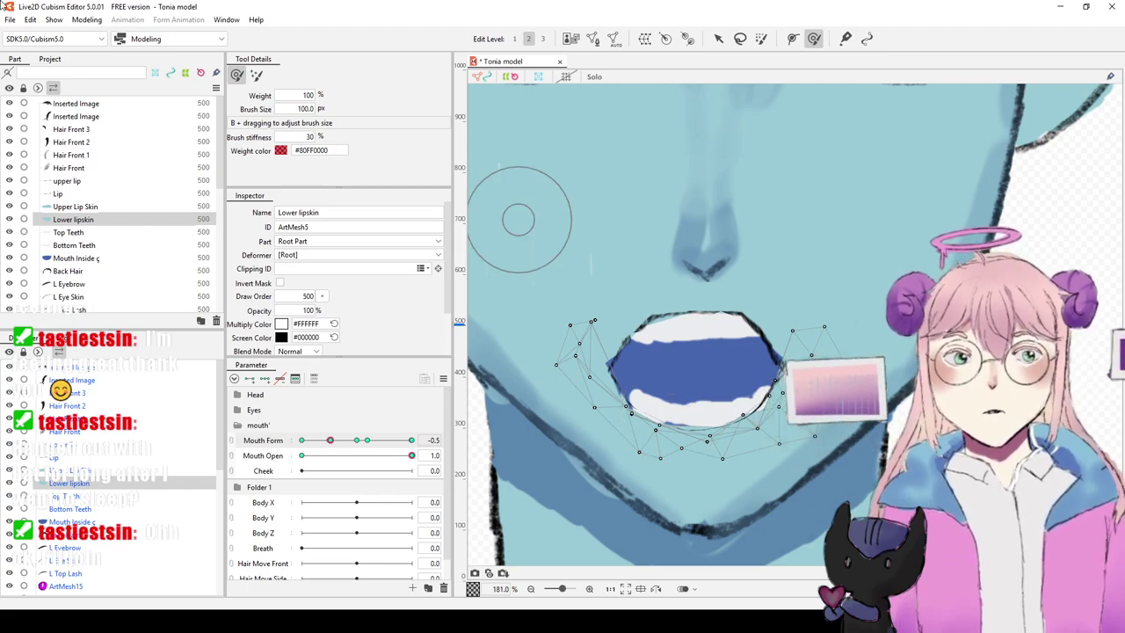
{"action": "left_click", "coordinate": [105, 471]}
{"action": "left_click", "coordinate": [132, 481]}
Step: Set Mouth Form to -1.0 and brush Upper Lip Skin's lower edge up and outward to the upper lip line
{"action": "left_click_drag", "start_coordinate": [330, 439], "coordinate": [299, 455]}
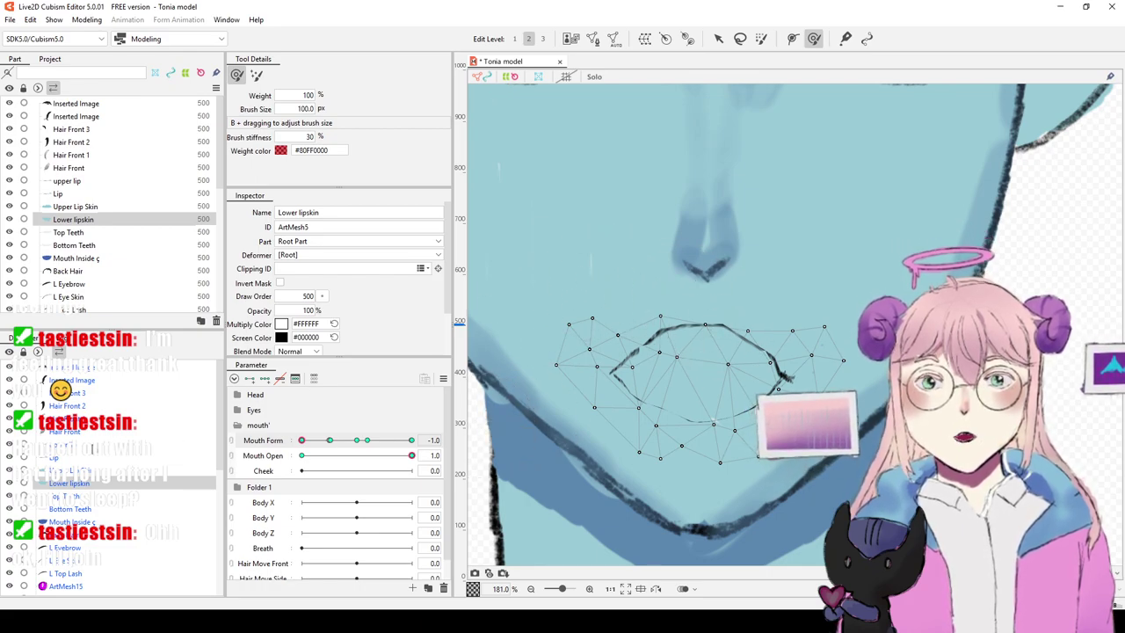
{"action": "left_click", "coordinate": [88, 472]}
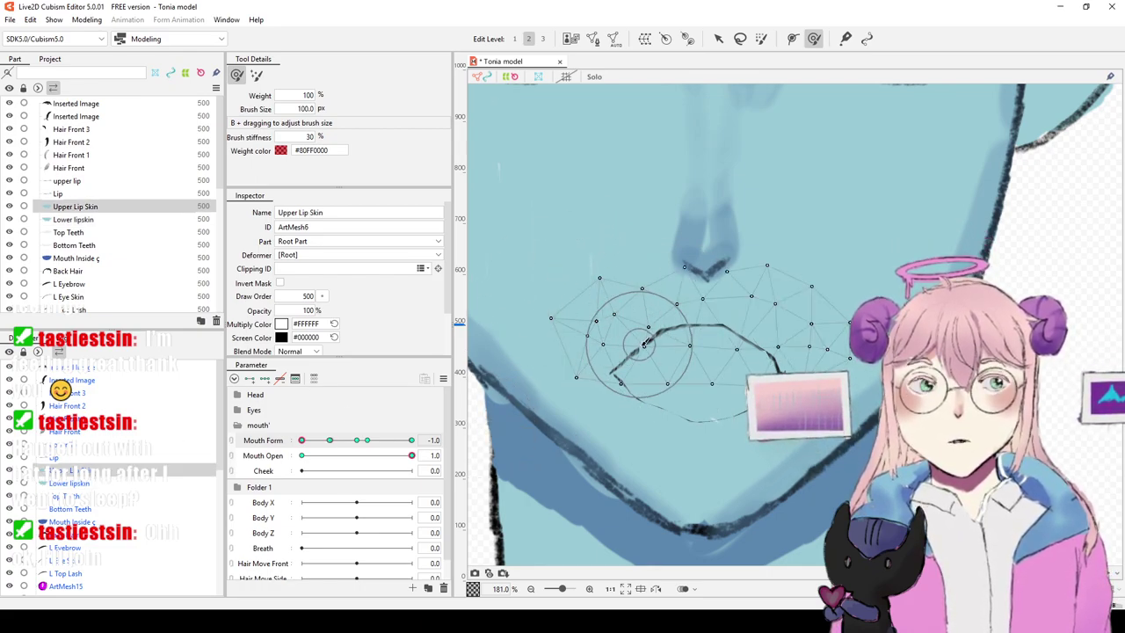
{"action": "mouse_move", "coordinate": [669, 385]}
{"action": "left_mouse_down"}
{"action": "mouse_move", "coordinate": [662, 340]}
{"action": "mouse_move", "coordinate": [654, 347]}
{"action": "mouse_move", "coordinate": [732, 352]}
{"action": "mouse_move", "coordinate": [763, 341]}
{"action": "left_mouse_up"}
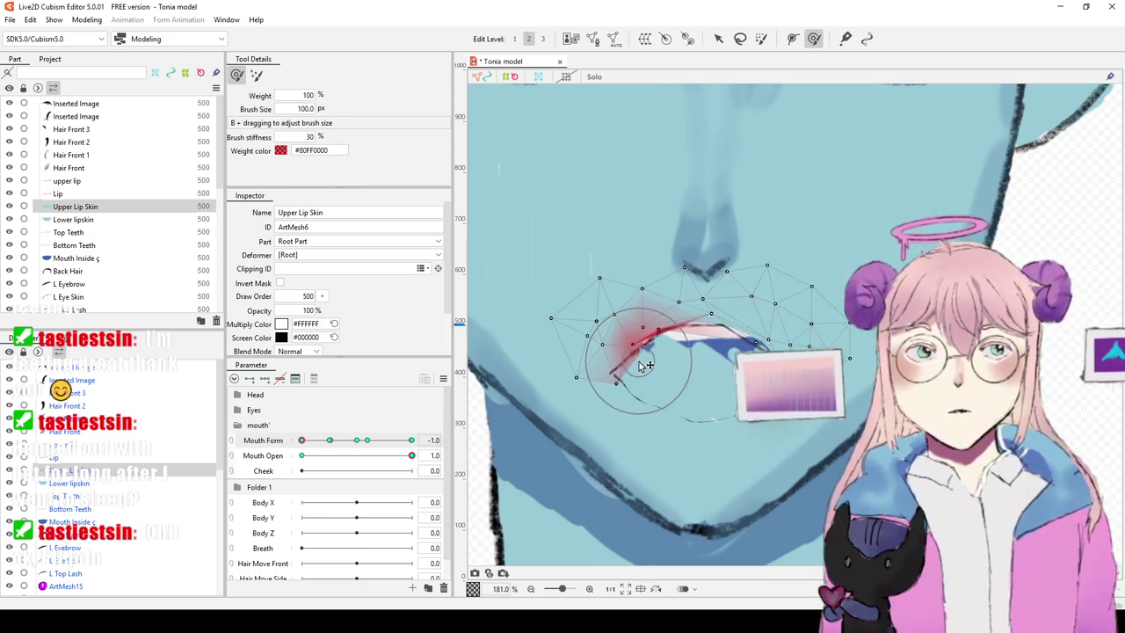
{"action": "mouse_move", "coordinate": [629, 369]}
{"action": "left_mouse_down"}
{"action": "mouse_move", "coordinate": [562, 379]}
{"action": "mouse_move", "coordinate": [607, 391]}
{"action": "left_mouse_up"}
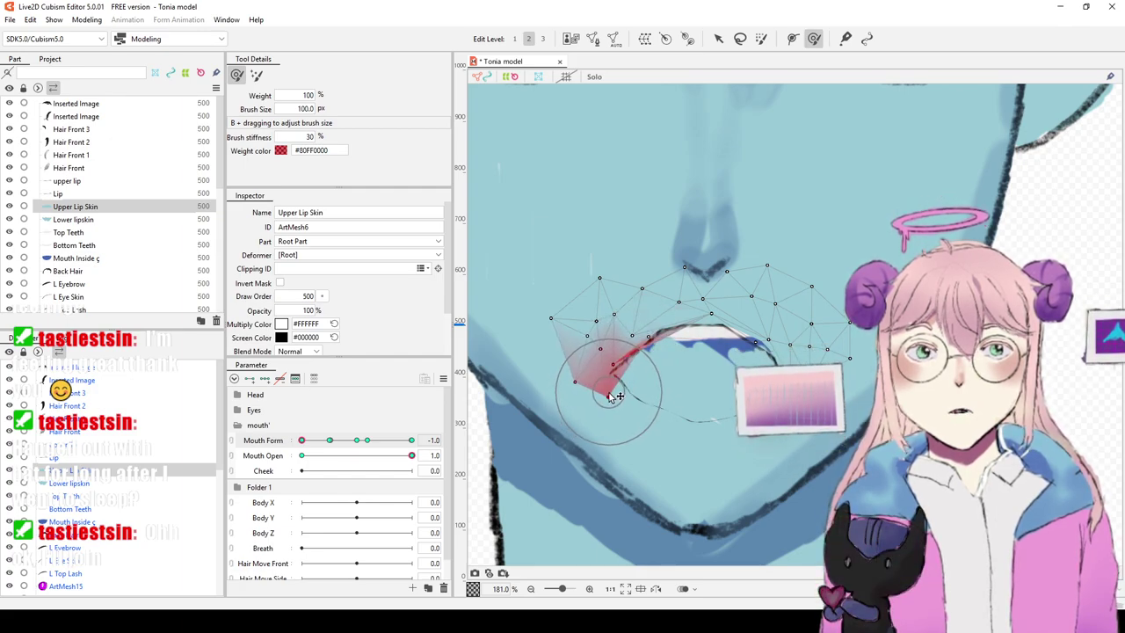
{"action": "left_click_drag", "start_coordinate": [768, 338], "coordinate": [764, 346]}
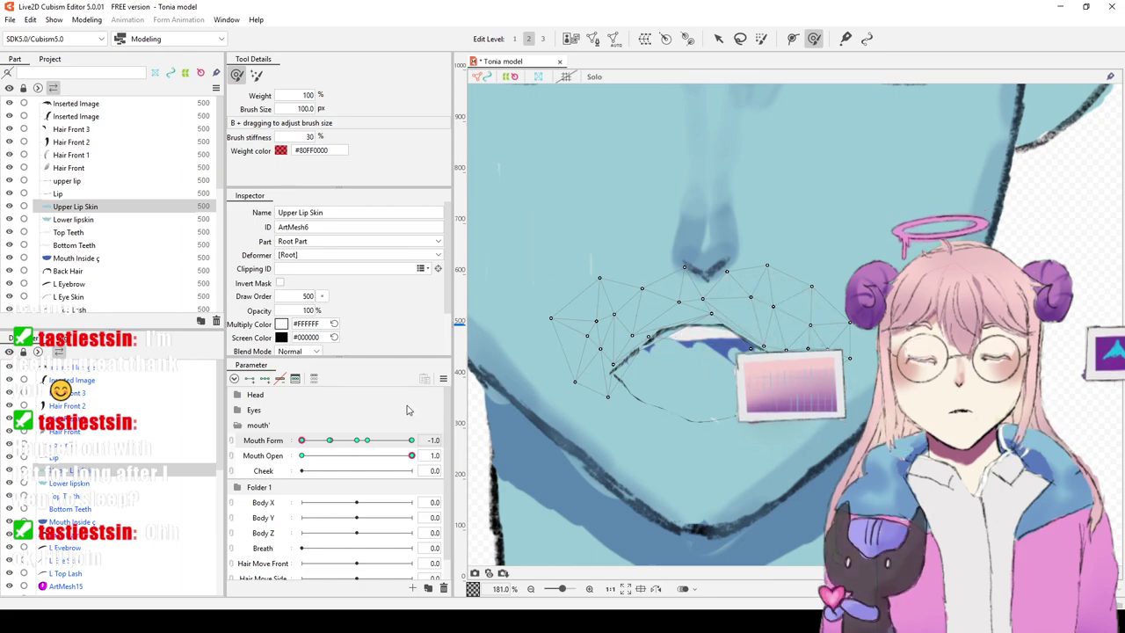
Step: At Mouth Form -1.0, brush Lower lipskin down to the lower lip line and touch up Upper Lip Skin's edge above the lip
{"action": "left_click", "coordinate": [102, 485]}
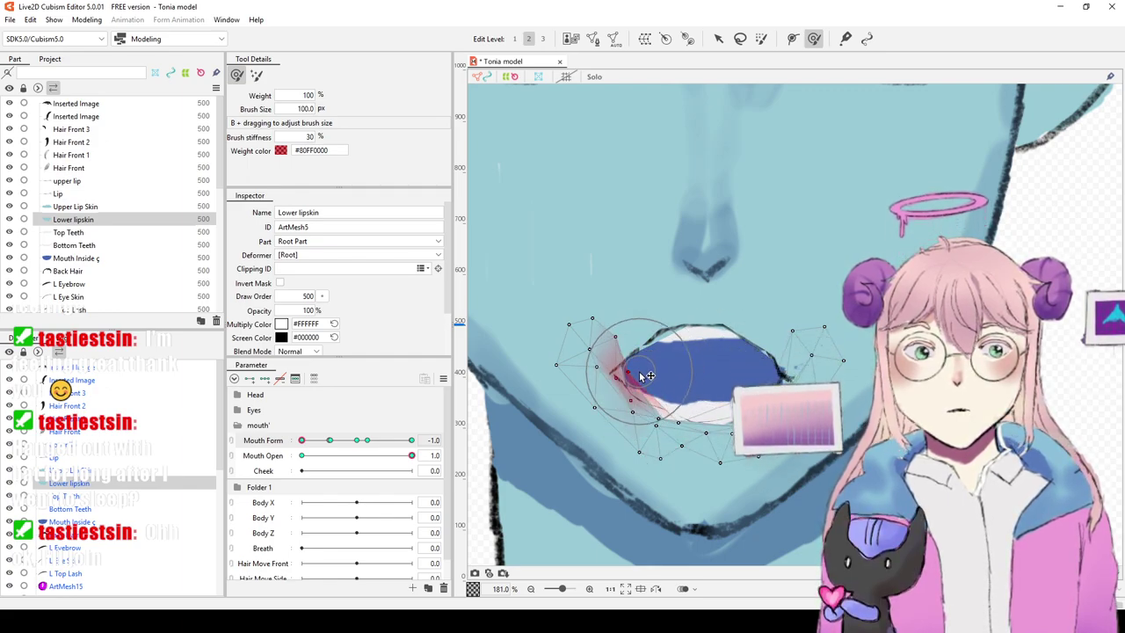
{"action": "mouse_move", "coordinate": [666, 375]}
{"action": "left_mouse_down"}
{"action": "mouse_move", "coordinate": [647, 393]}
{"action": "mouse_move", "coordinate": [624, 371]}
{"action": "left_mouse_up"}
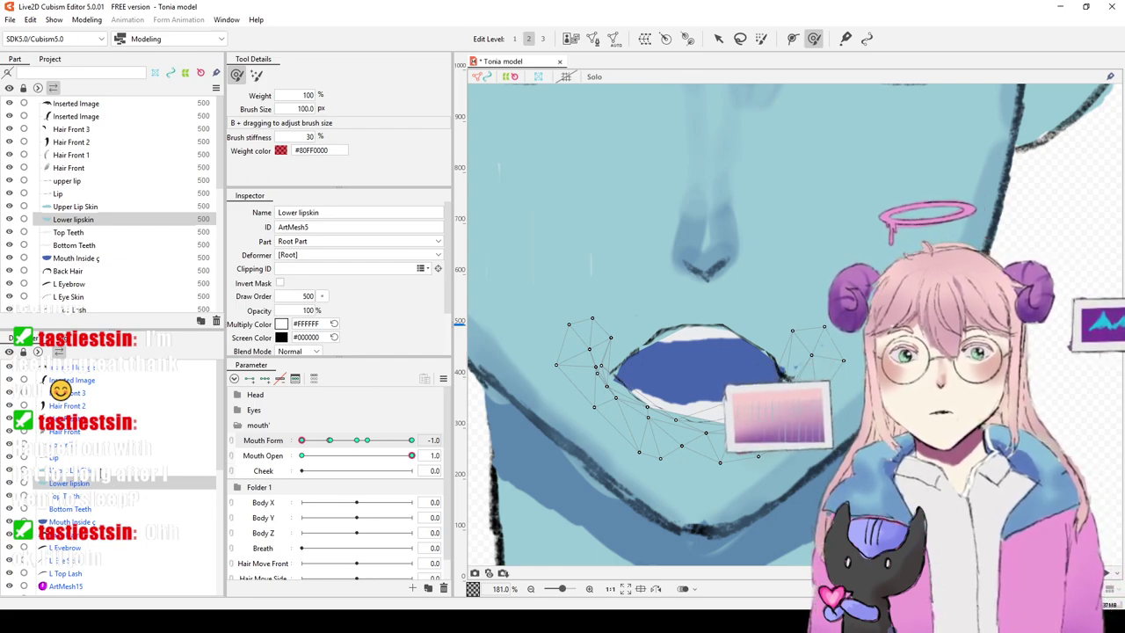
{"action": "left_click", "coordinate": [100, 471]}
{"action": "mouse_move", "coordinate": [652, 328]}
{"action": "left_mouse_down"}
{"action": "mouse_move", "coordinate": [621, 307]}
{"action": "mouse_move", "coordinate": [655, 293]}
{"action": "mouse_move", "coordinate": [705, 315]}
{"action": "mouse_move", "coordinate": [659, 338]}
{"action": "mouse_move", "coordinate": [646, 297]}
{"action": "mouse_move", "coordinate": [646, 308]}
{"action": "left_mouse_up"}
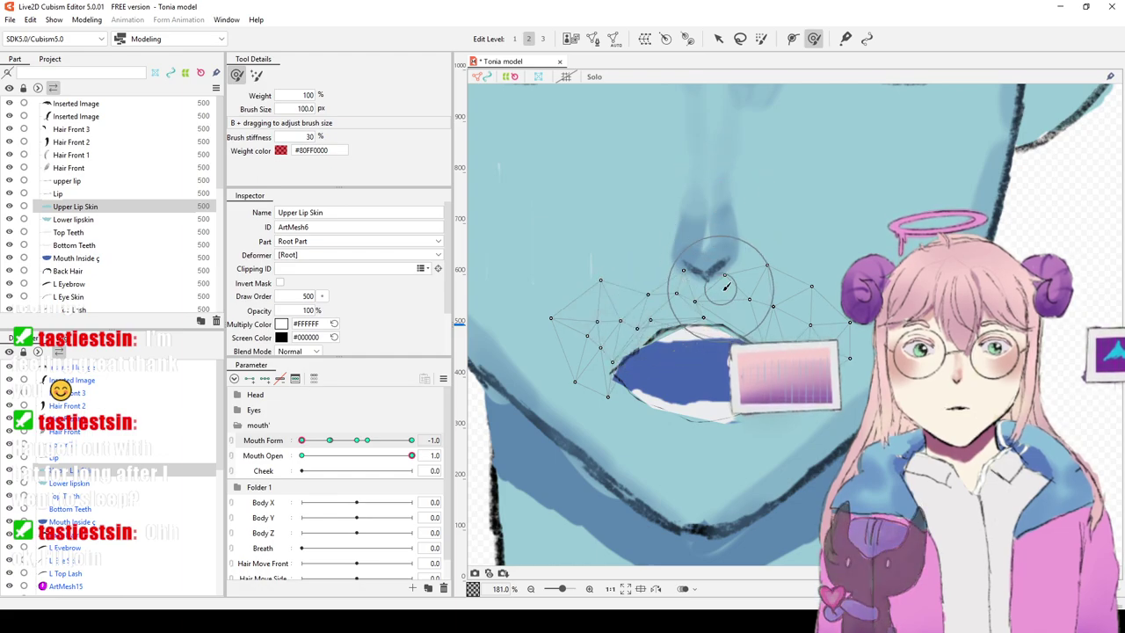
Step: At Mouth Form -1.0, reposition individual Upper Lip Skin points just above the upper lip line, in the middle of the mouth
{"action": "left_click", "coordinate": [718, 39]}
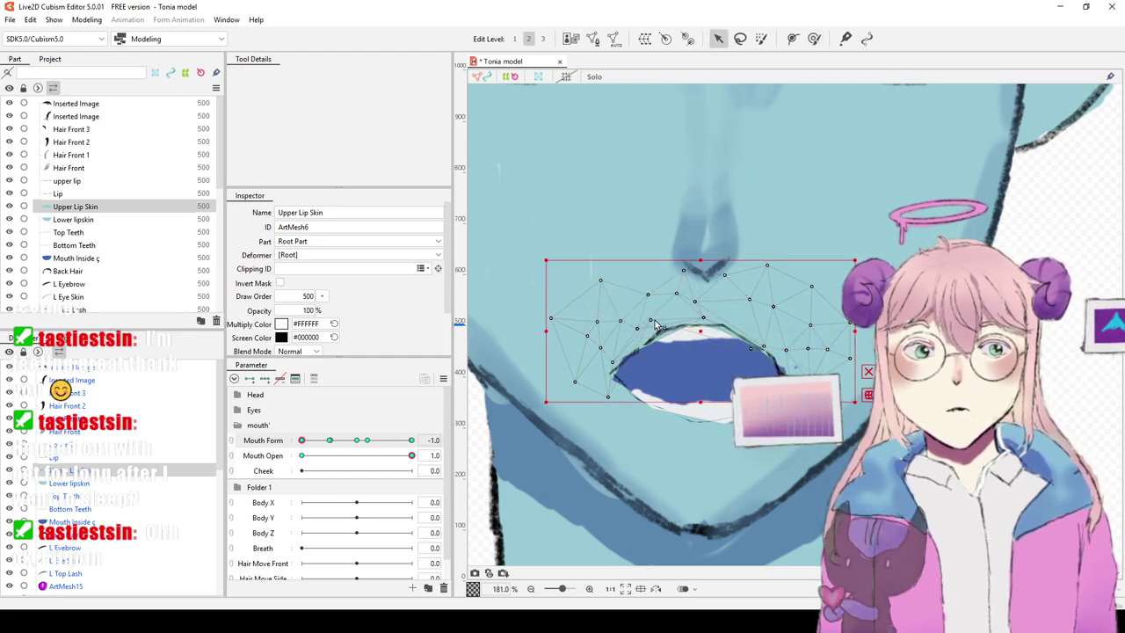
{"action": "mouse_move", "coordinate": [703, 321]}
{"action": "left_mouse_down"}
{"action": "mouse_move", "coordinate": [707, 307]}
{"action": "mouse_move", "coordinate": [692, 313]}
{"action": "left_mouse_up"}
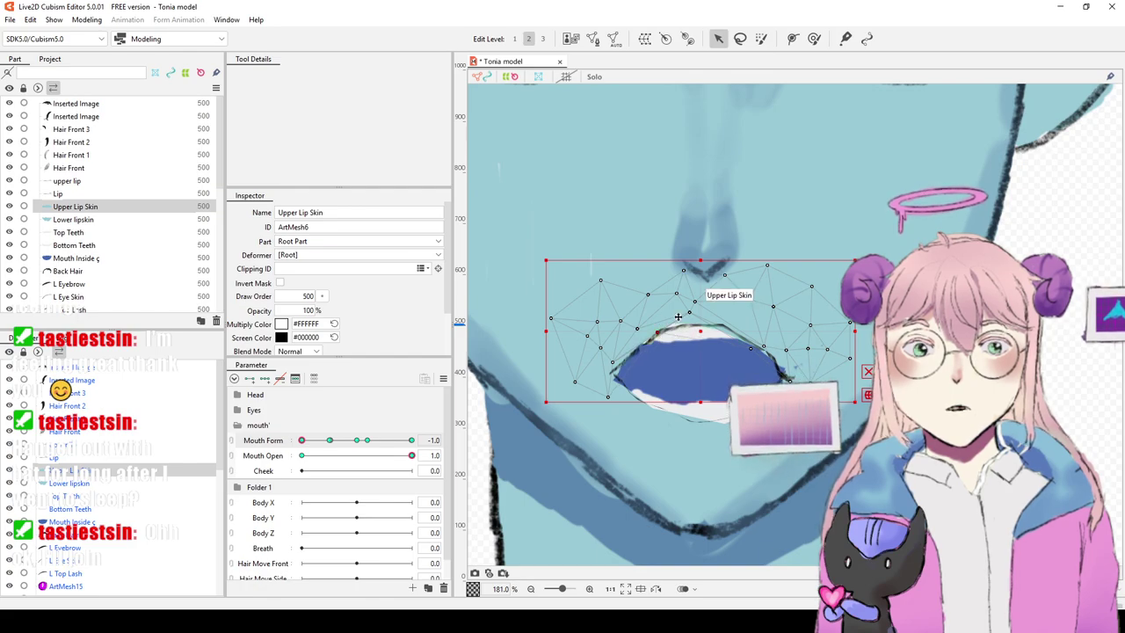
{"action": "left_click_drag", "start_coordinate": [691, 313], "coordinate": [689, 321]}
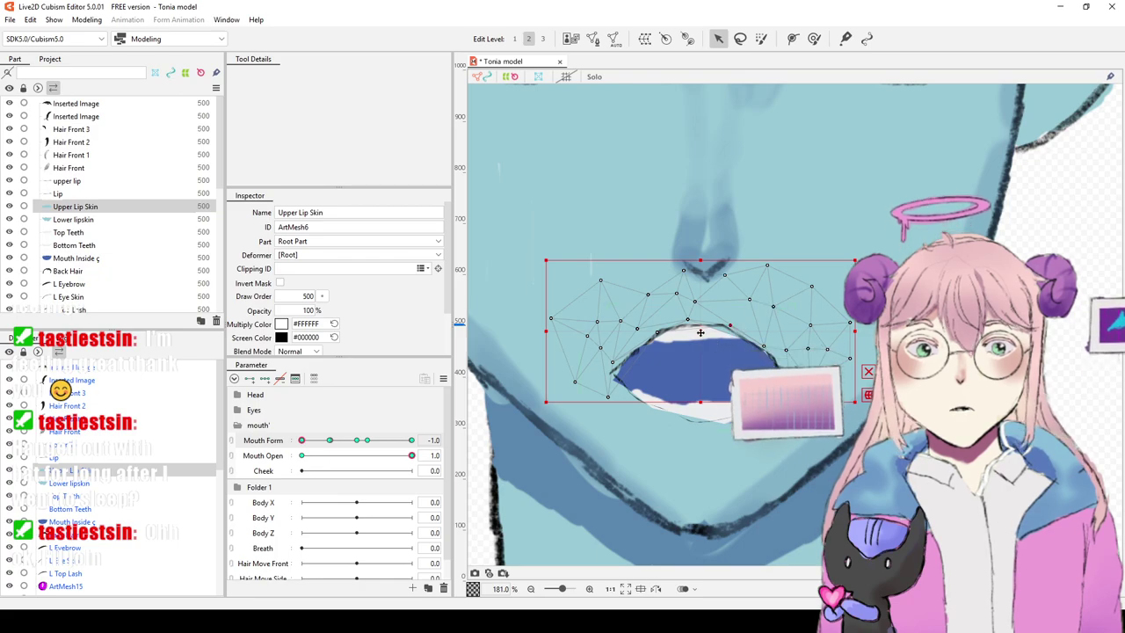
{"action": "scroll", "coordinate": [702, 332], "scroll_direction": "up", "scroll_amount": 5}
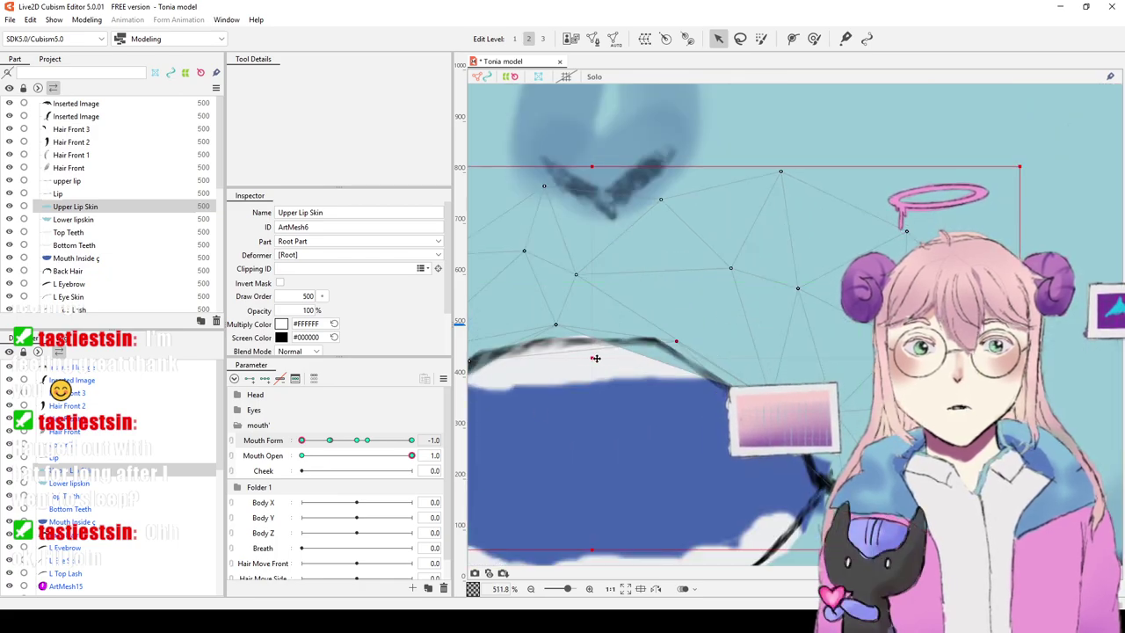
{"action": "left_click_drag", "start_coordinate": [591, 355], "coordinate": [603, 353]}
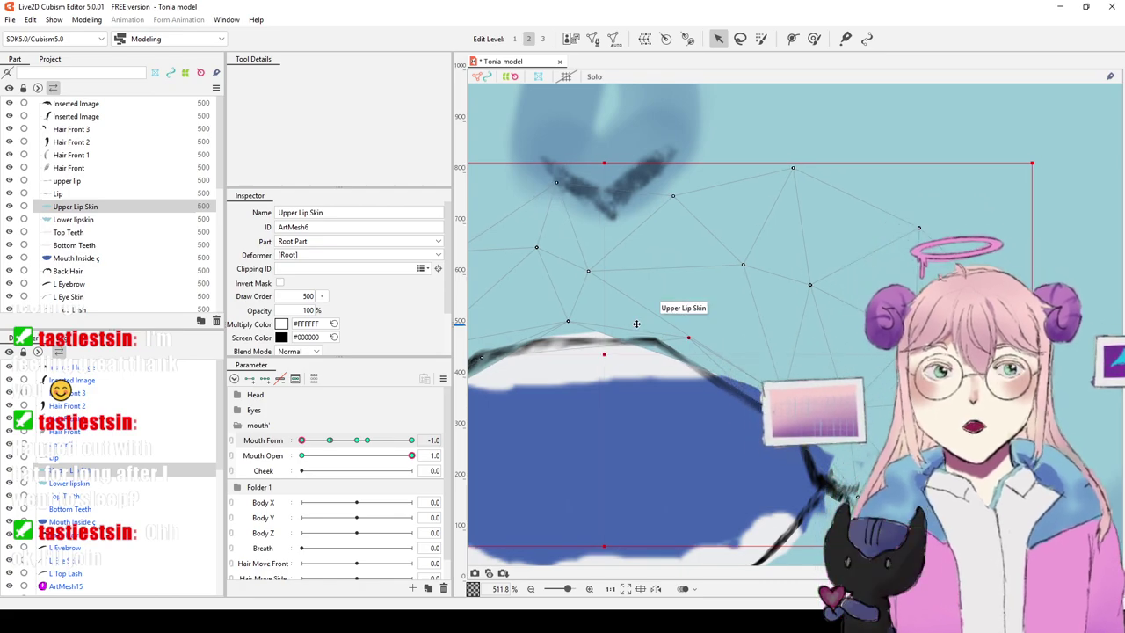
{"action": "scroll", "coordinate": [650, 325], "scroll_direction": "down", "scroll_amount": 3}
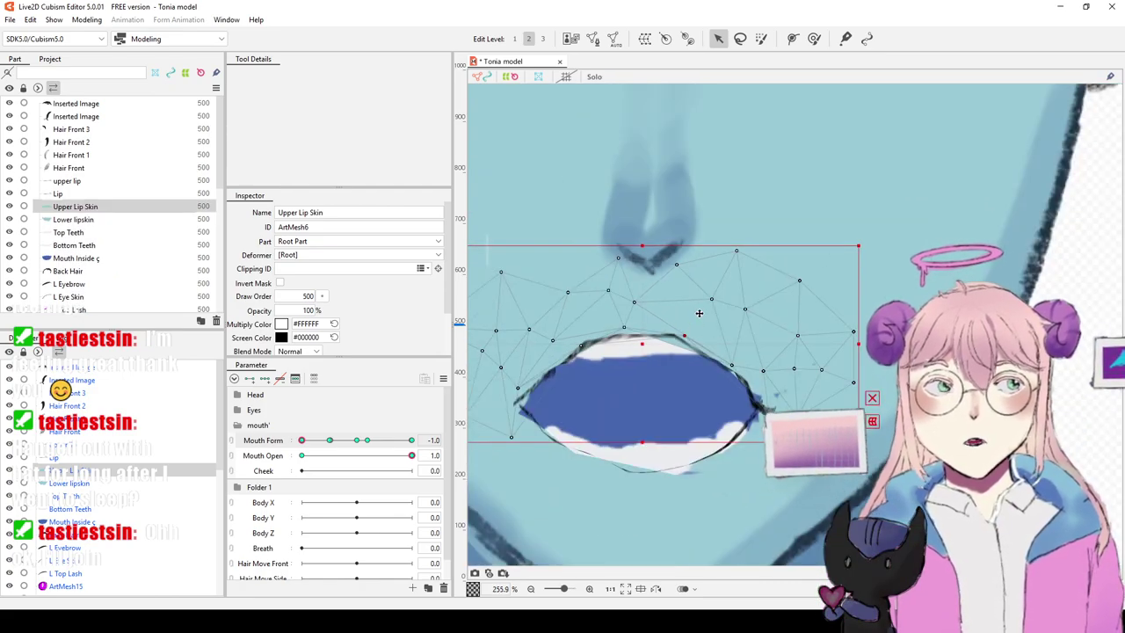
{"action": "scroll", "coordinate": [673, 332], "scroll_direction": "up", "scroll_amount": 3}
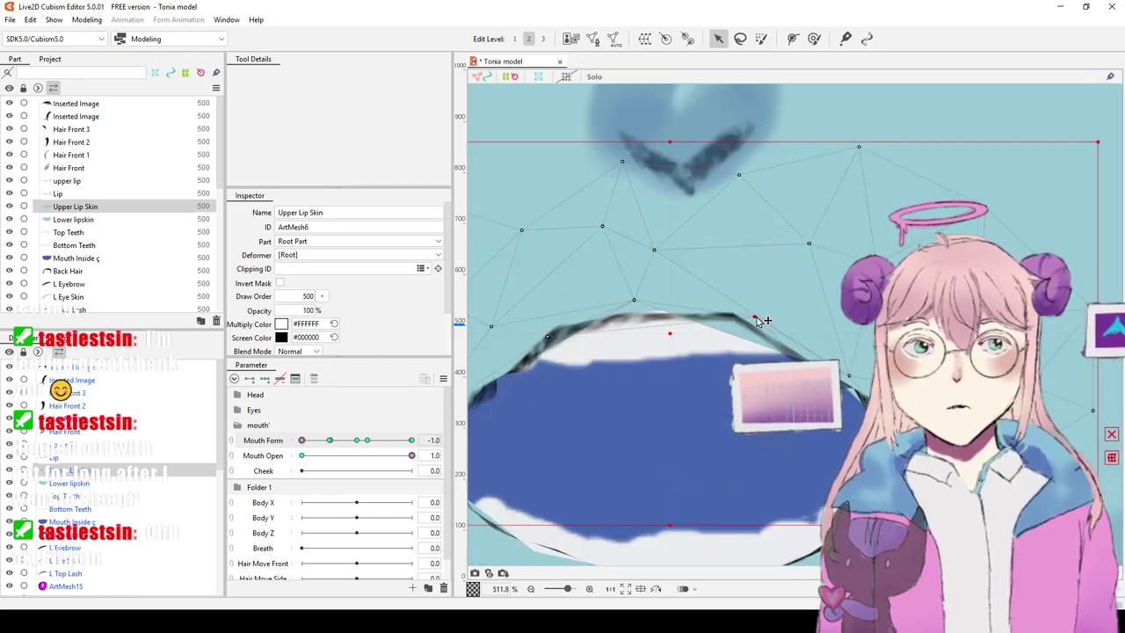
{"action": "scroll", "coordinate": [856, 370], "scroll_direction": "down", "scroll_amount": 8}
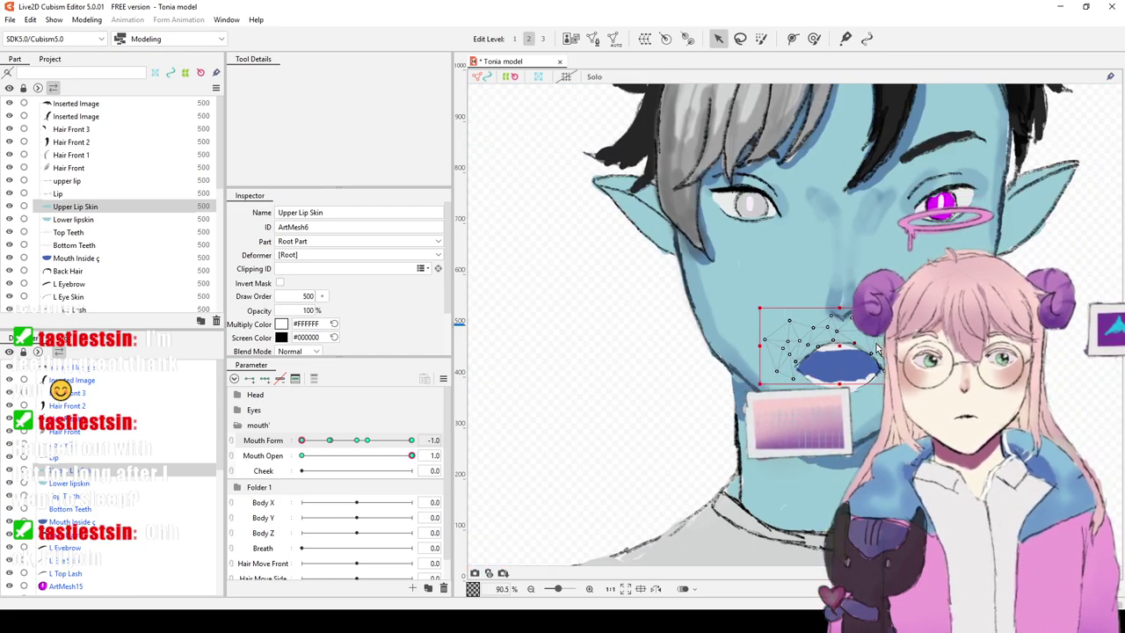
{"action": "scroll", "coordinate": [841, 352], "scroll_direction": "up", "scroll_amount": 2}
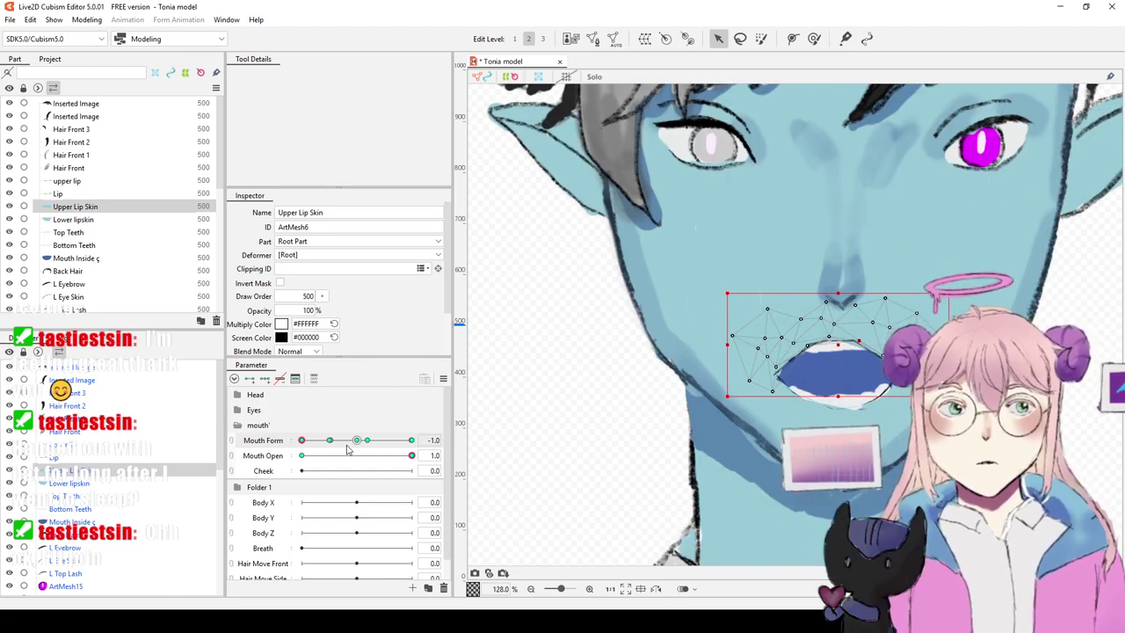
Step: Check the mouth shapes by sweeping Mouth Form between -1.0 and 1.0 and Mouth Open between 0.0 and 1.0
{"action": "left_click_drag", "start_coordinate": [326, 442], "coordinate": [414, 442]}
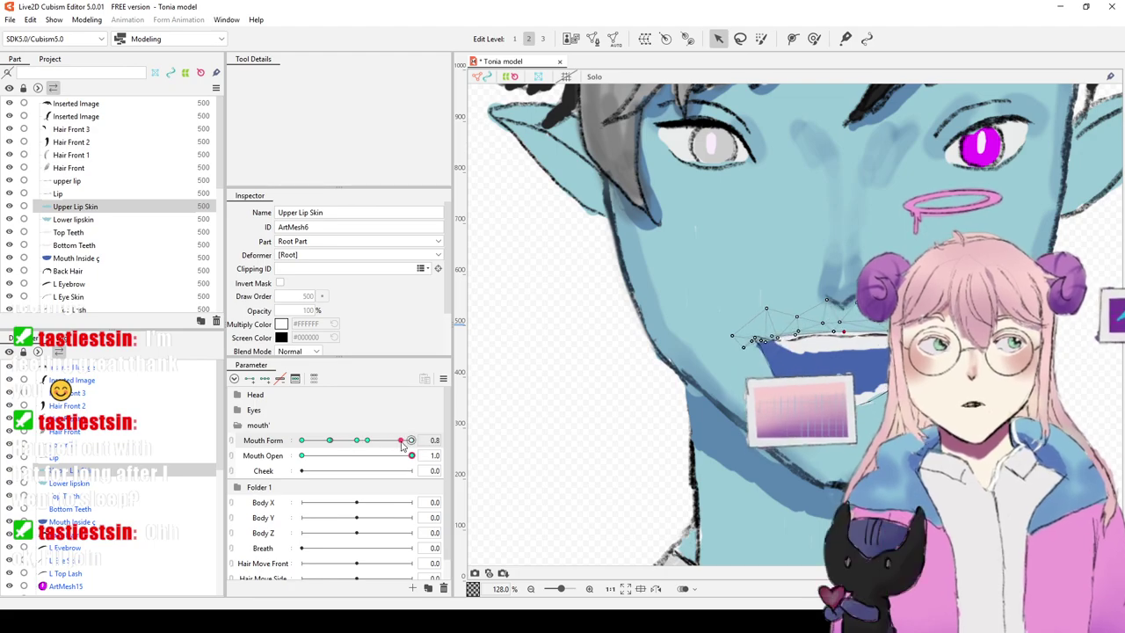
{"action": "scroll", "coordinate": [783, 288], "scroll_direction": "up", "scroll_amount": 8}
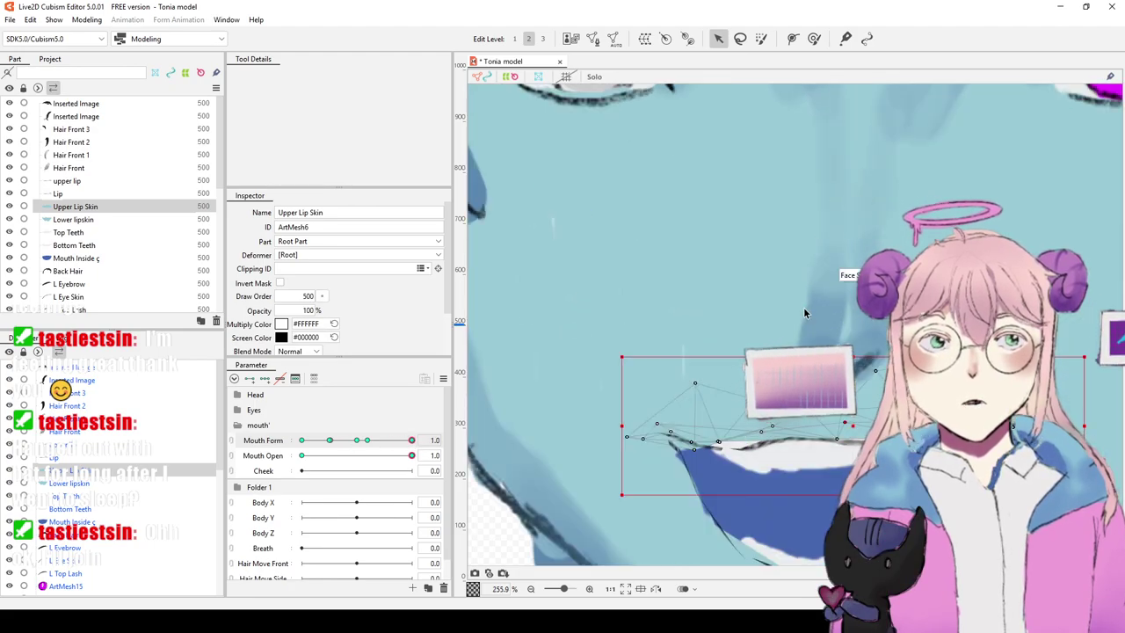
{"action": "left_click_drag", "start_coordinate": [784, 289], "coordinate": [784, 122]}
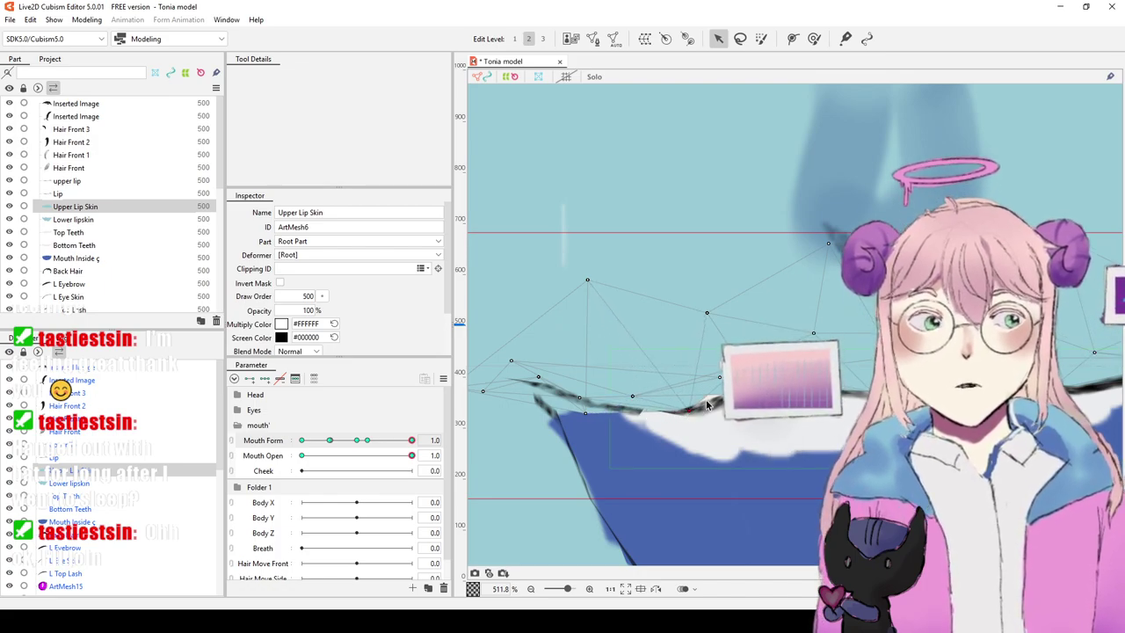
{"action": "scroll", "coordinate": [835, 343], "scroll_direction": "down", "scroll_amount": 8}
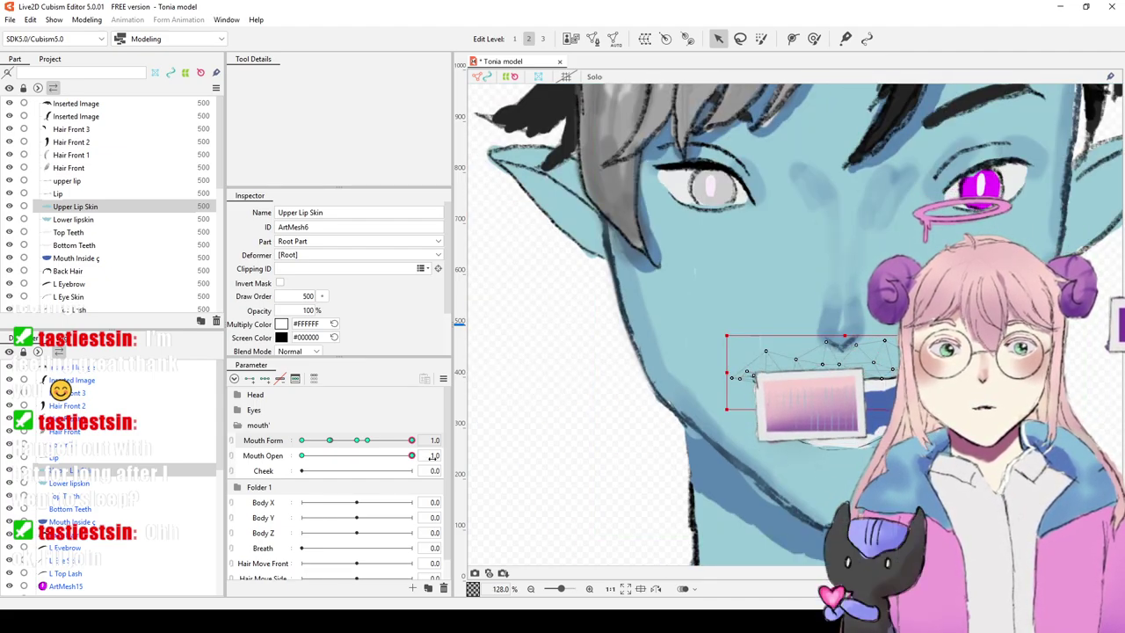
{"action": "left_click_drag", "start_coordinate": [416, 464], "coordinate": [406, 493]}
{"action": "left_click_drag", "start_coordinate": [306, 494], "coordinate": [278, 493]}
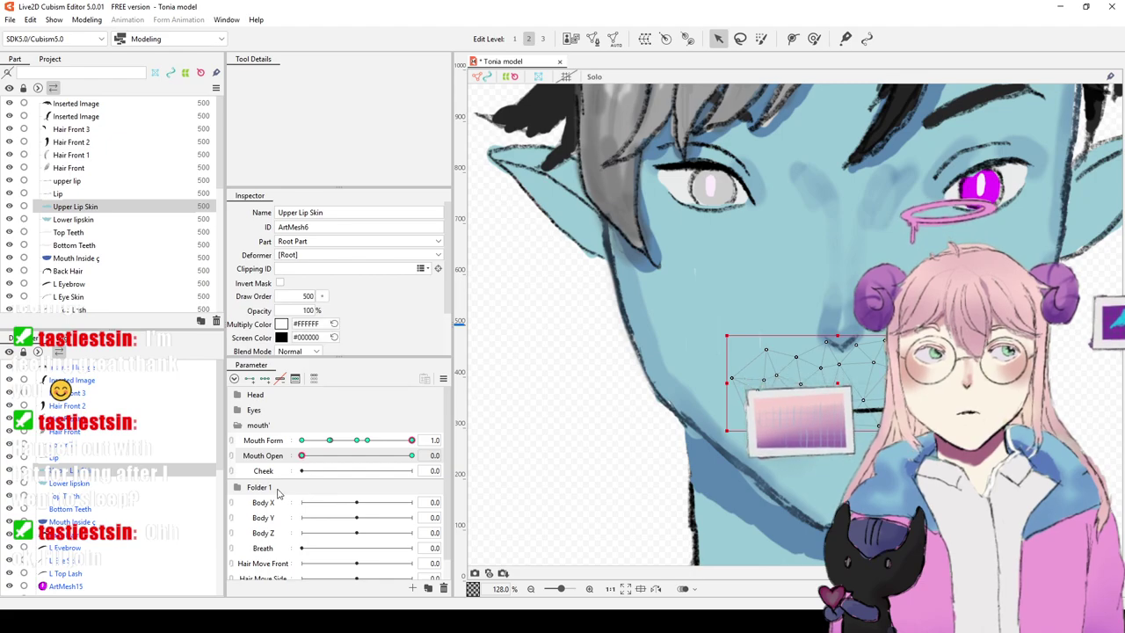
{"action": "left_click", "coordinate": [384, 446]}
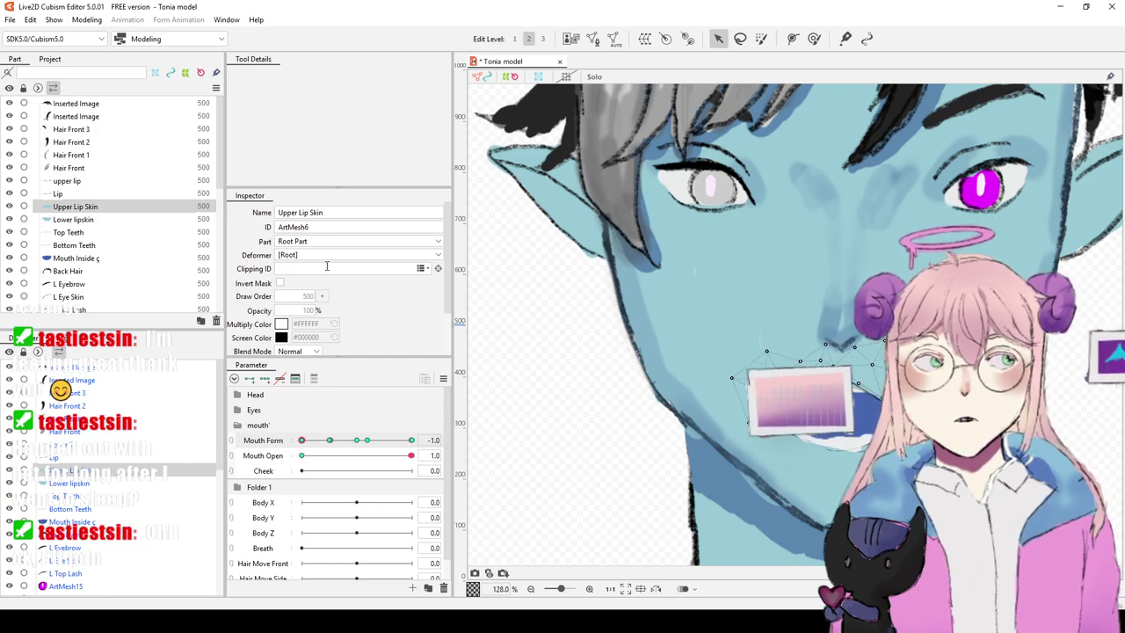
{"action": "scroll", "coordinate": [597, 214], "scroll_direction": "down", "scroll_amount": 2}
{"action": "left_click_drag", "start_coordinate": [619, 216], "coordinate": [566, 195]}
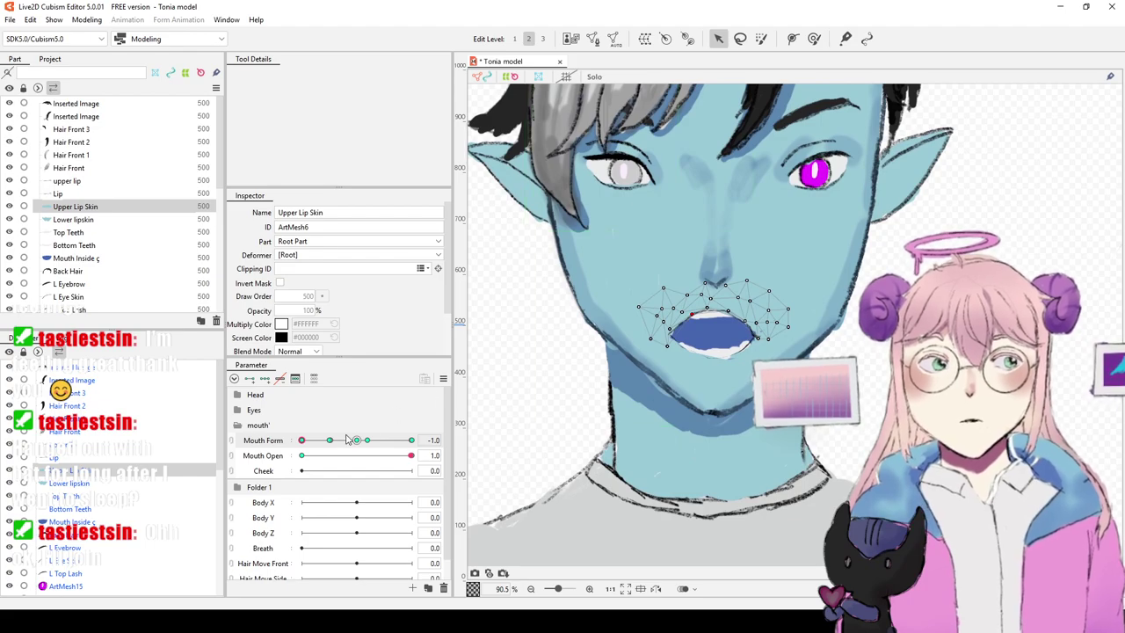
{"action": "left_click_drag", "start_coordinate": [318, 442], "coordinate": [417, 438]}
{"action": "scroll", "coordinate": [595, 172], "scroll_direction": "down", "scroll_amount": 3}
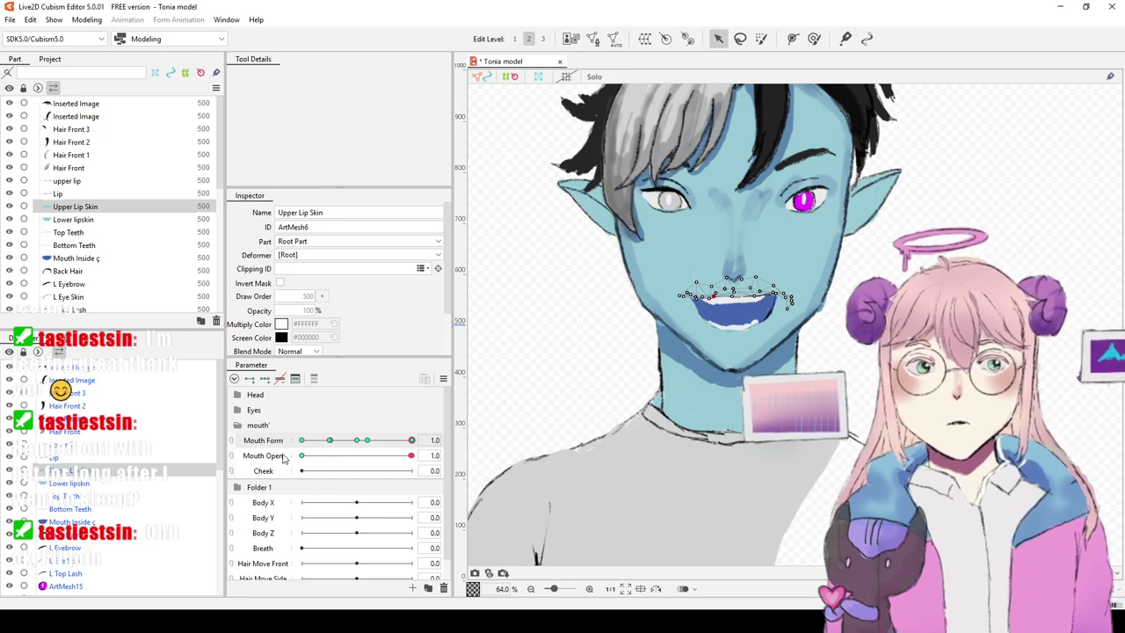
Step: Show the Eyes parameters, test the eye movement with Eyeball X and Eyeball Y, and return both to 0.0
{"action": "left_click", "coordinate": [233, 411]}
{"action": "left_click_drag", "start_coordinate": [356, 505], "coordinate": [391, 507]}
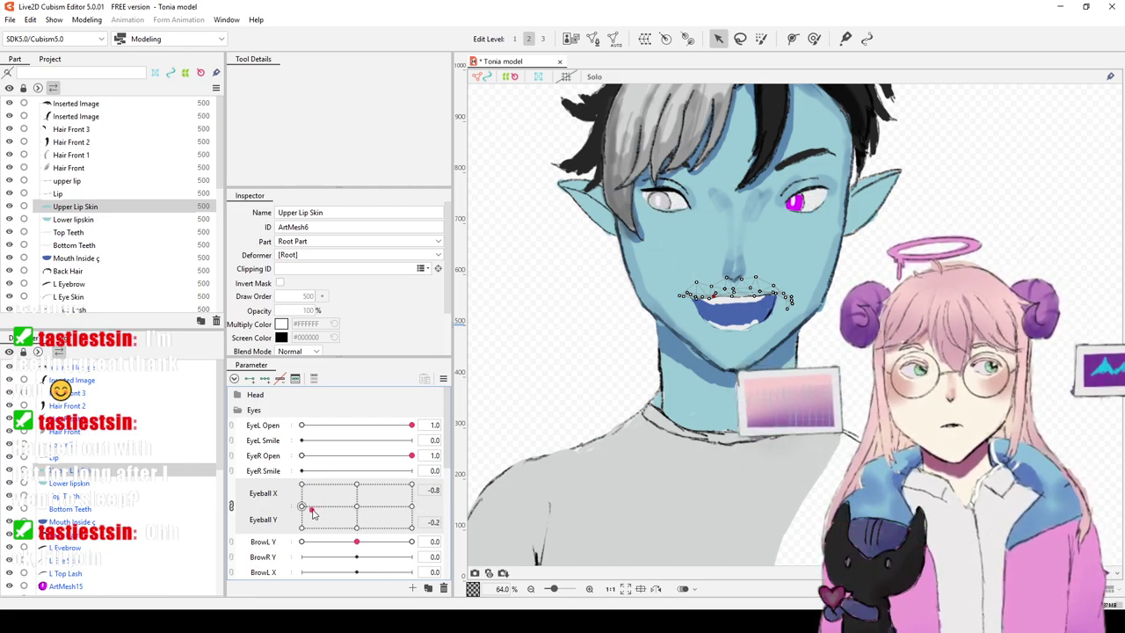
{"action": "left_click_drag", "start_coordinate": [412, 500], "coordinate": [286, 509]}
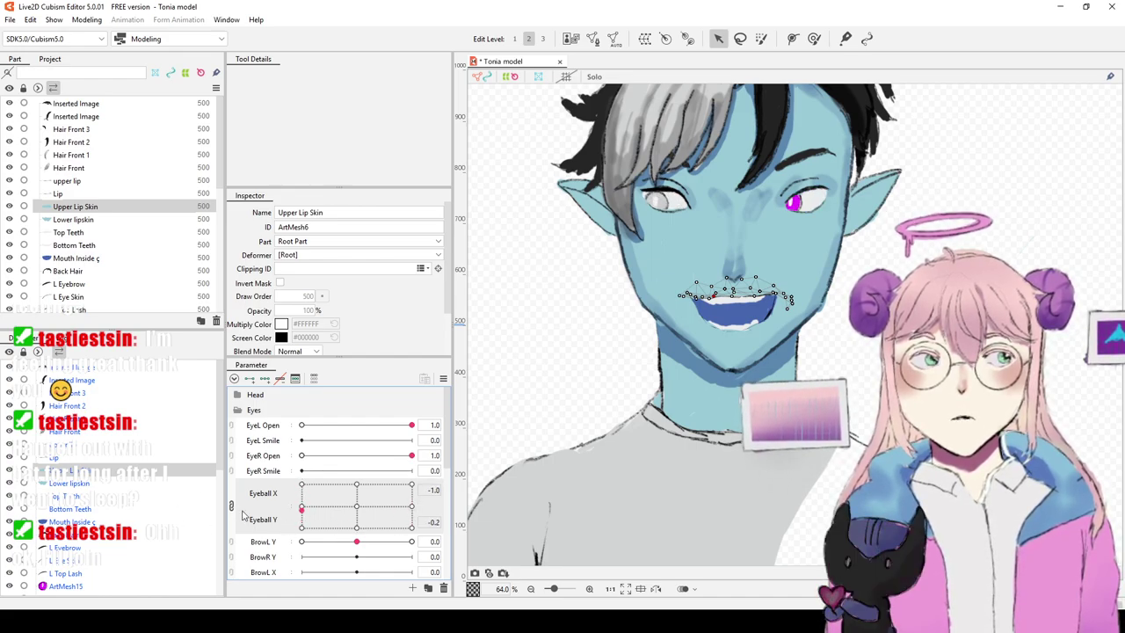
{"action": "left_click_drag", "start_coordinate": [260, 512], "coordinate": [410, 537]}
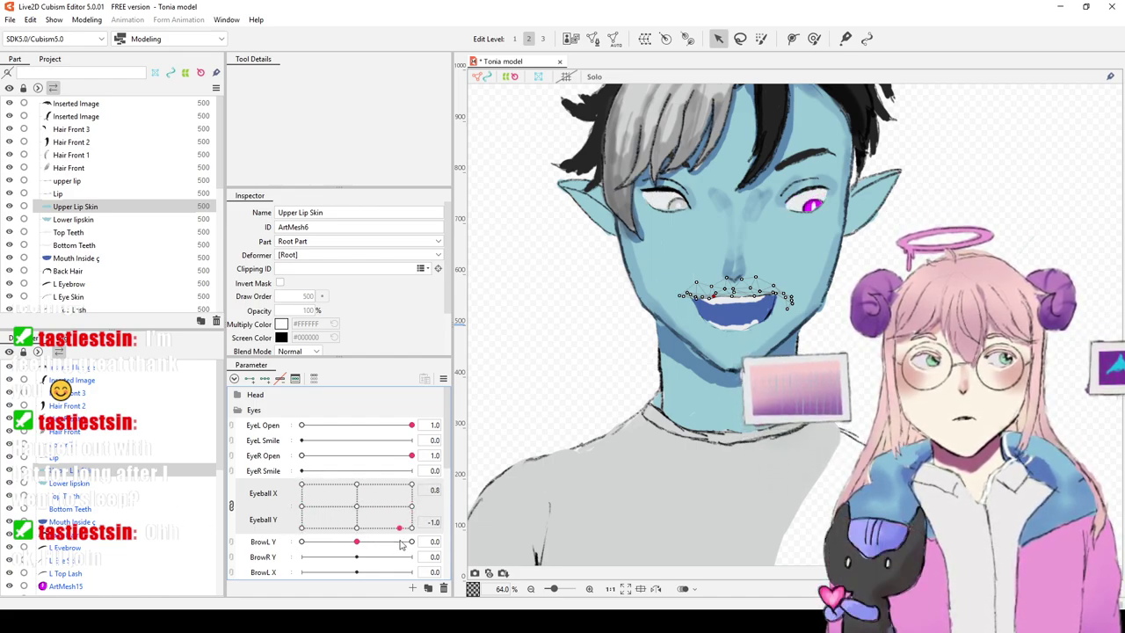
{"action": "left_click_drag", "start_coordinate": [299, 518], "coordinate": [352, 525]}
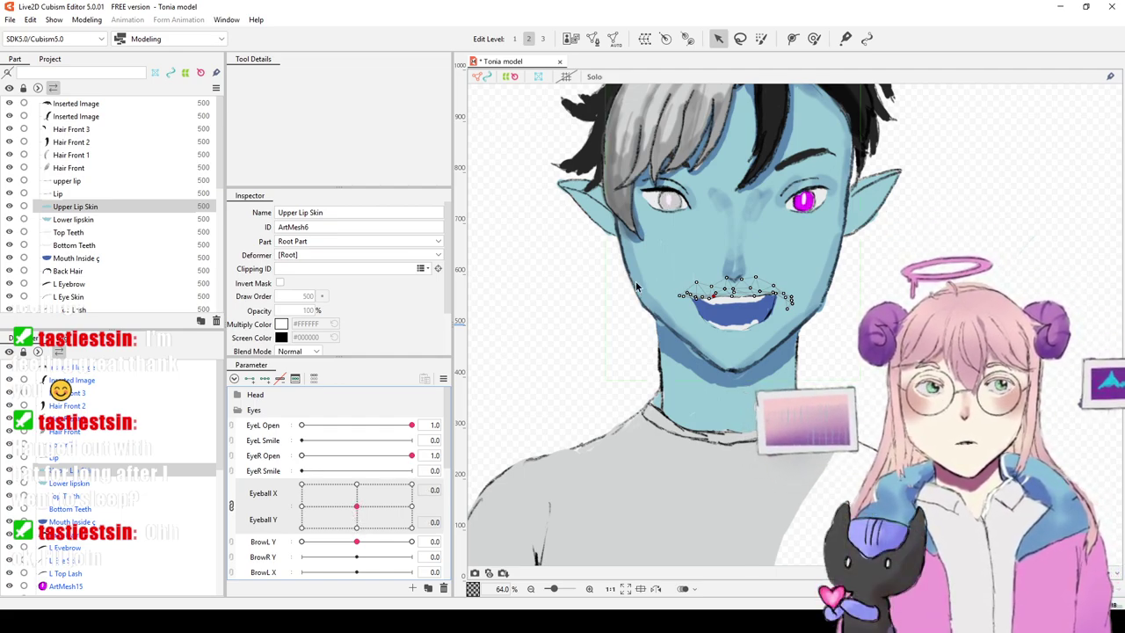
{"action": "scroll", "coordinate": [635, 280], "scroll_direction": "down", "scroll_amount": 2}
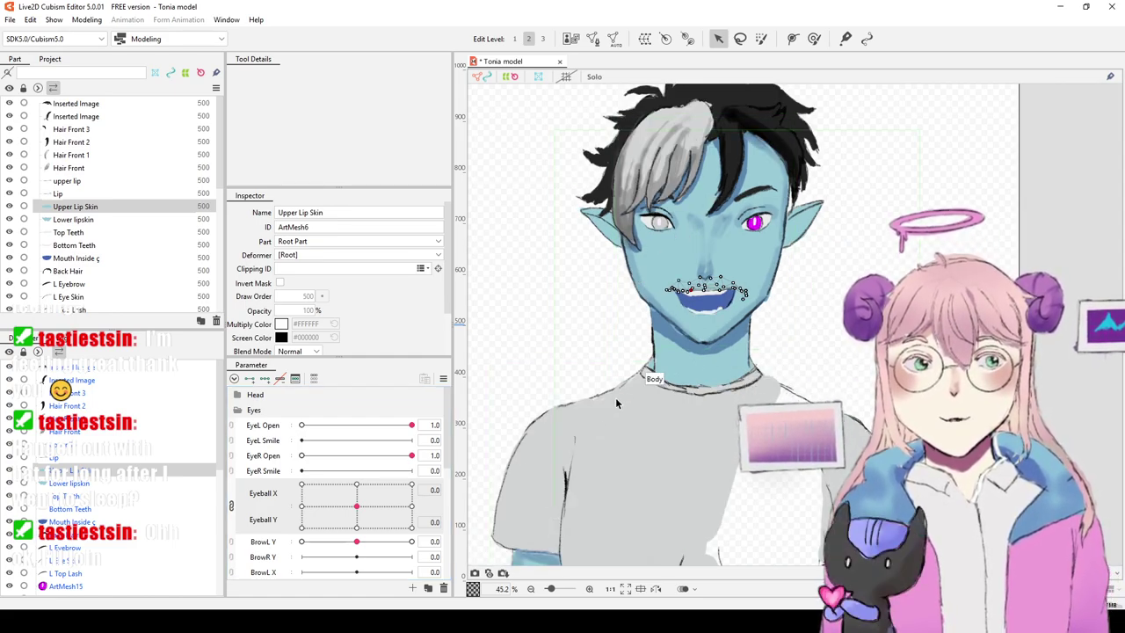
{"action": "scroll", "coordinate": [613, 339], "scroll_direction": "up", "scroll_amount": 4}
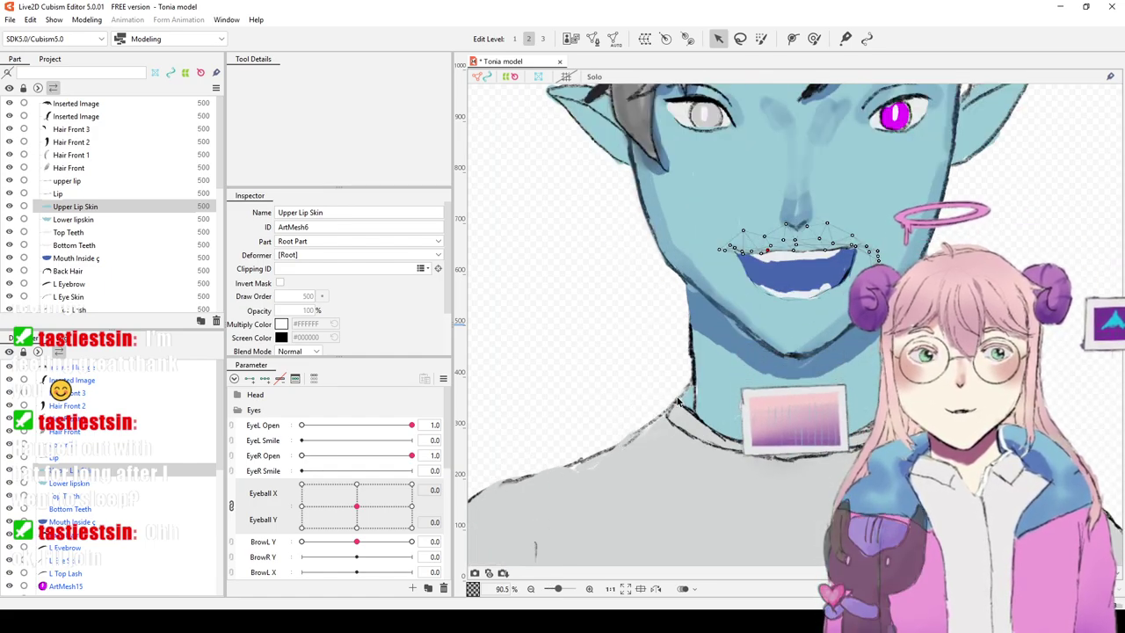
{"action": "left_click_drag", "start_coordinate": [655, 327], "coordinate": [615, 259]}
{"action": "left_click_drag", "start_coordinate": [844, 196], "coordinate": [817, 367]}
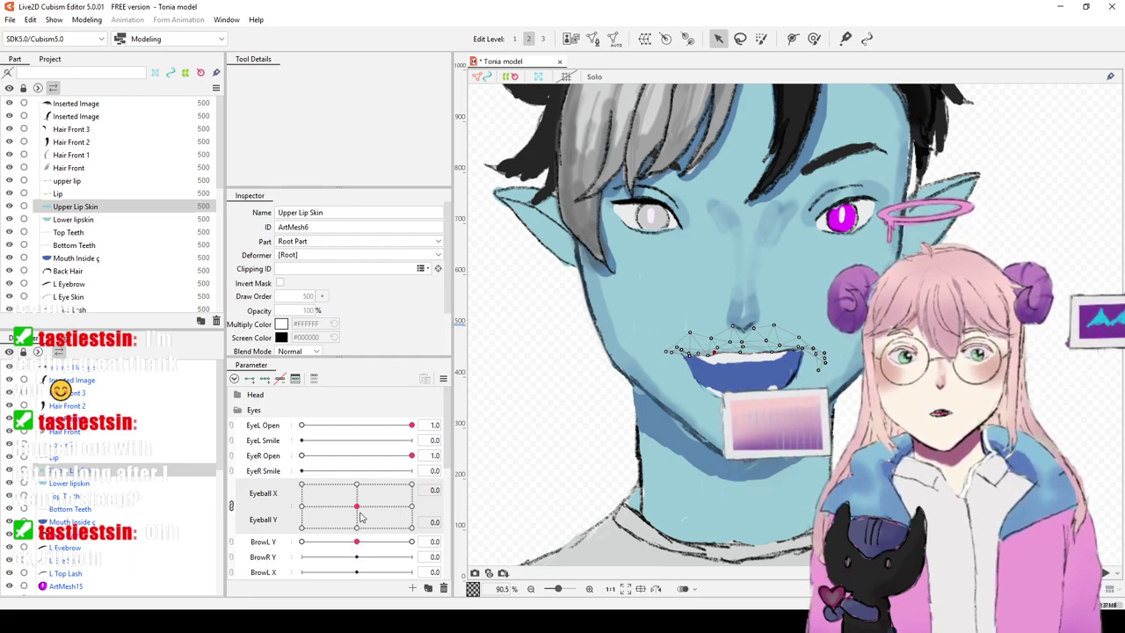
{"action": "left_click_drag", "start_coordinate": [356, 541], "coordinate": [356, 541]}
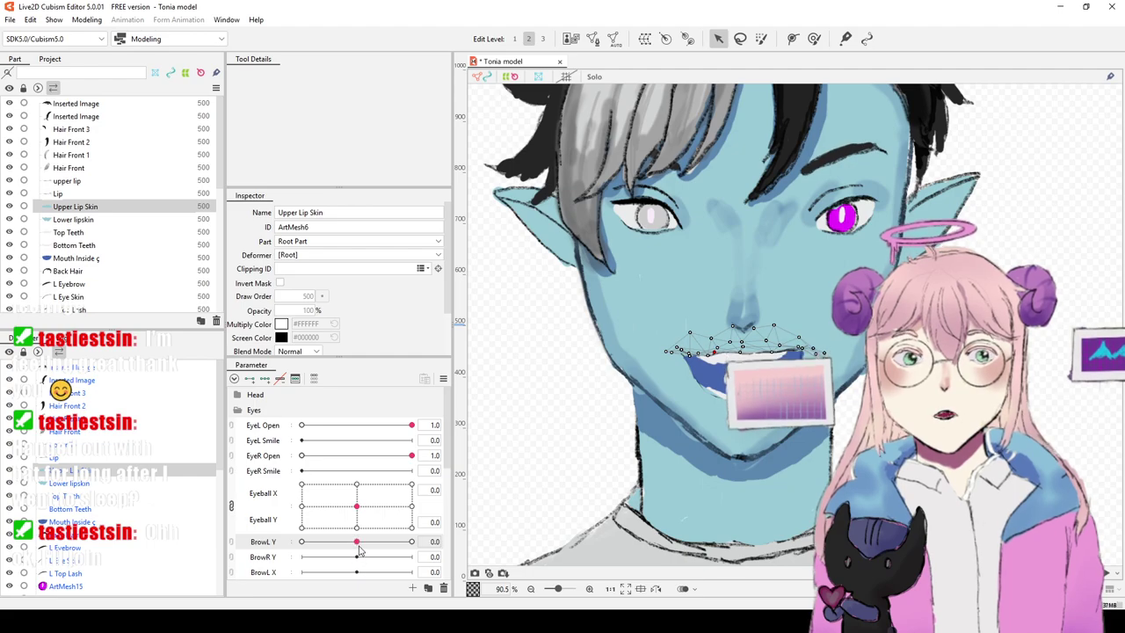
{"action": "scroll", "coordinate": [844, 230], "scroll_direction": "down", "scroll_amount": 14}
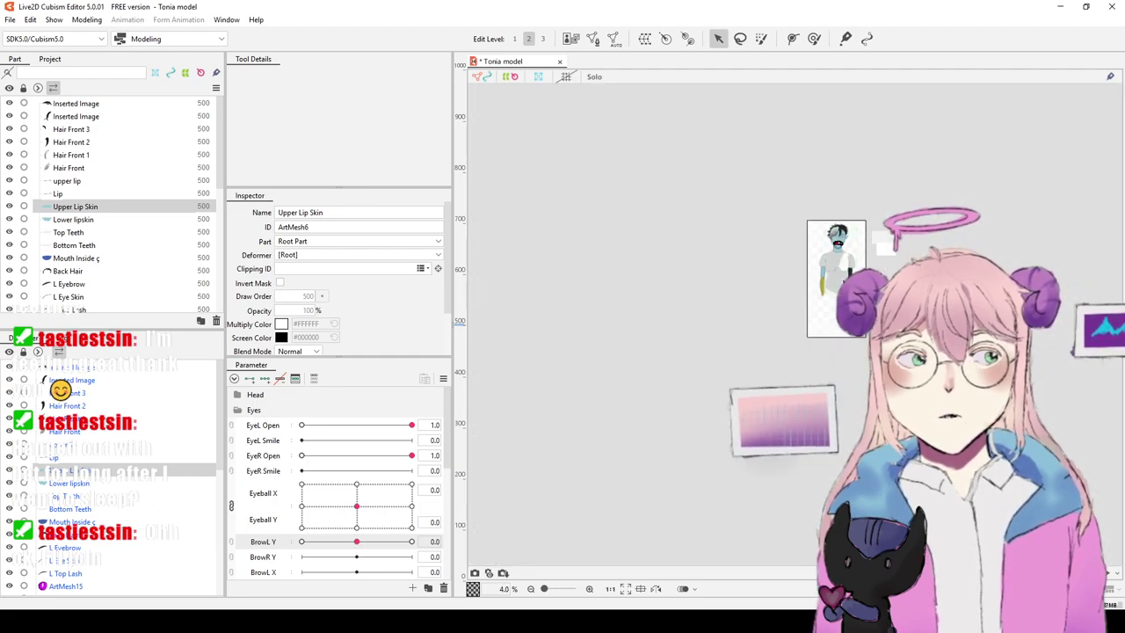
{"action": "scroll", "coordinate": [778, 315], "scroll_direction": "up", "scroll_amount": 6}
{"action": "scroll", "coordinate": [753, 293], "scroll_direction": "up", "scroll_amount": 4}
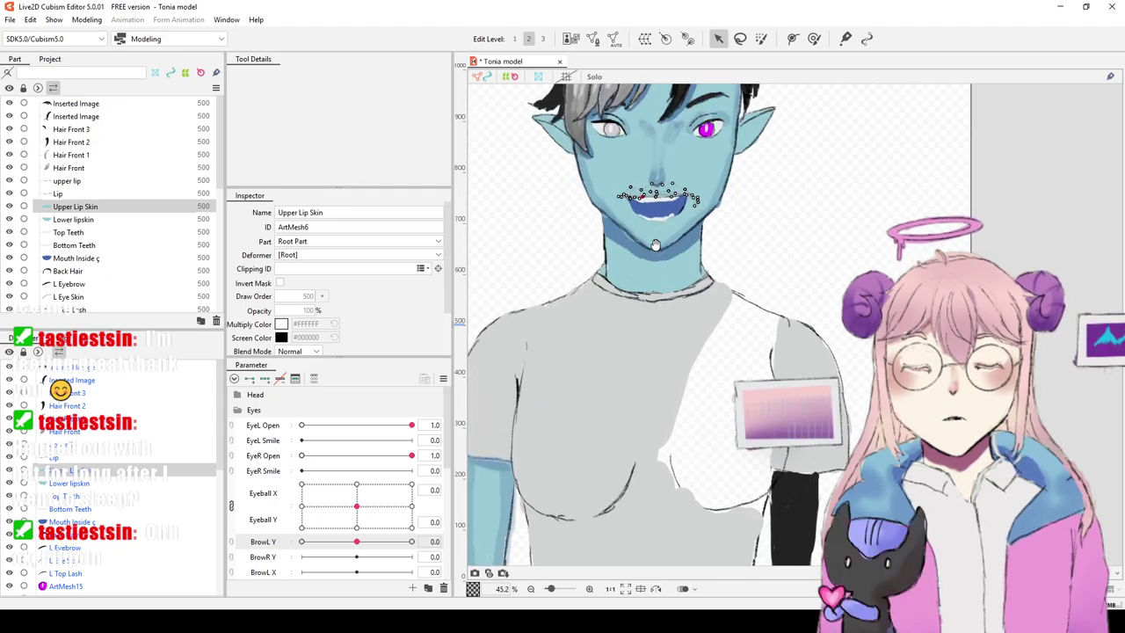
{"action": "left_click_drag", "start_coordinate": [655, 245], "coordinate": [659, 259]}
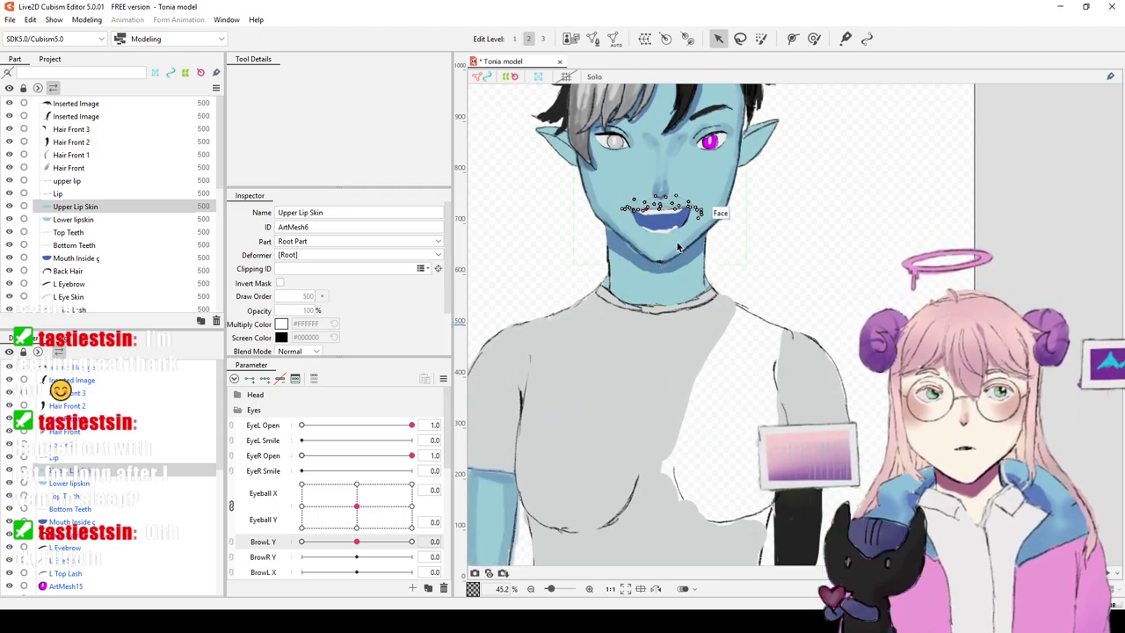
{"action": "scroll", "coordinate": [677, 248], "scroll_direction": "up", "scroll_amount": 4}
Step: Return to the mouth parameters, check the open and closed mouth shapes, and set Mouth Open and Mouth Form to 0.0
{"action": "scroll", "coordinate": [367, 525], "scroll_direction": "down", "scroll_amount": 5}
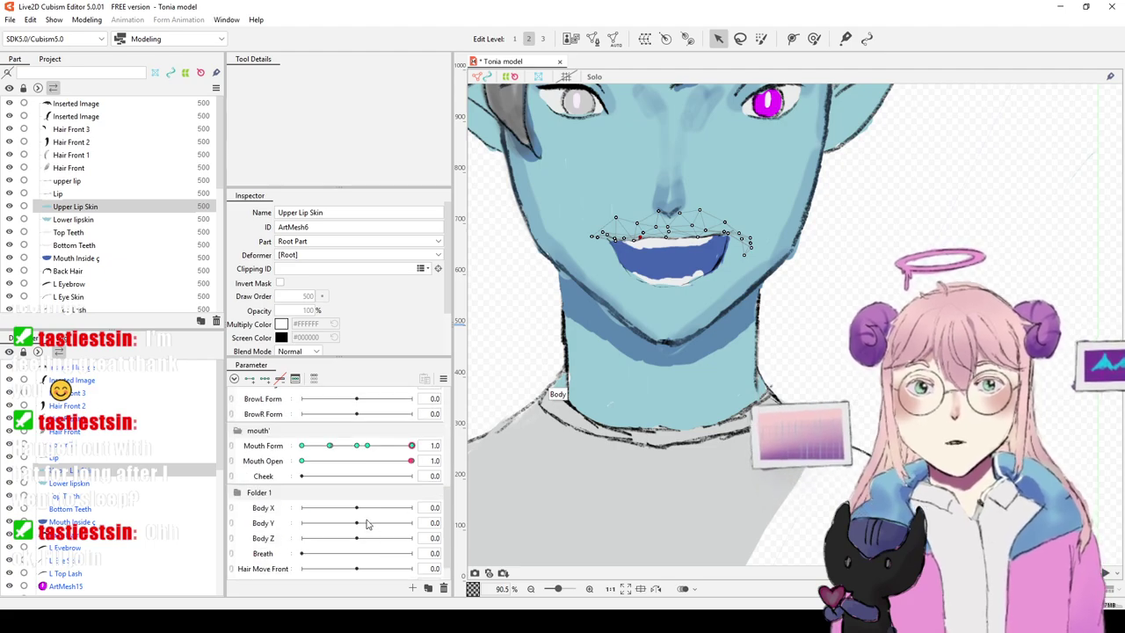
{"action": "left_click_drag", "start_coordinate": [411, 446], "coordinate": [432, 431]}
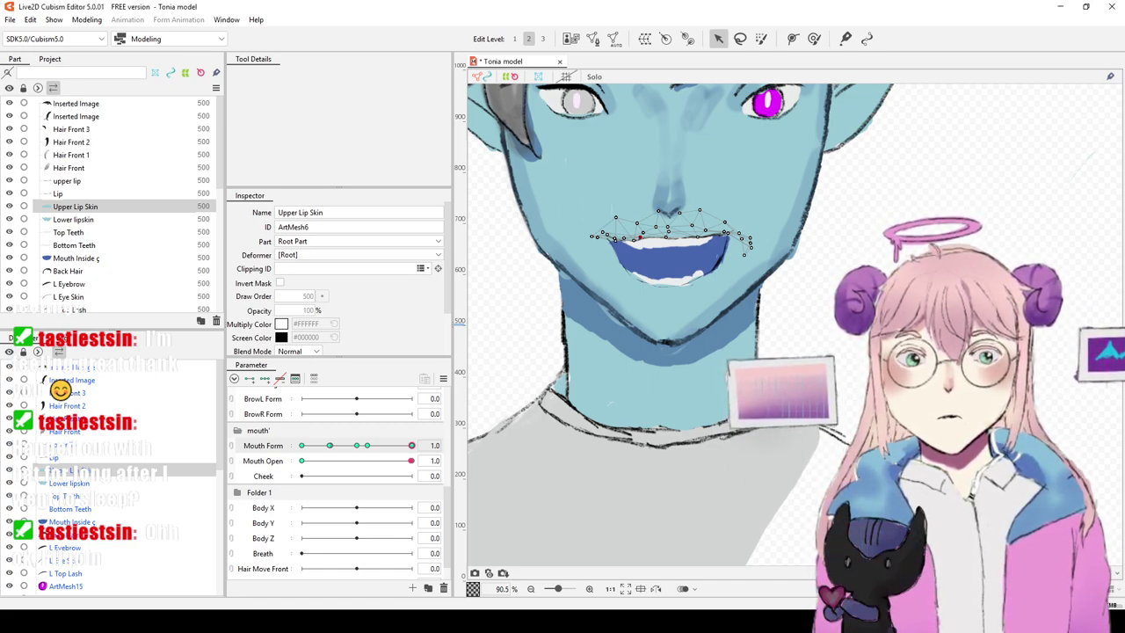
{"action": "left_click_drag", "start_coordinate": [567, 422], "coordinate": [623, 465]}
{"action": "left_click_drag", "start_coordinate": [393, 472], "coordinate": [297, 472]}
{"action": "left_click", "coordinate": [356, 450]}
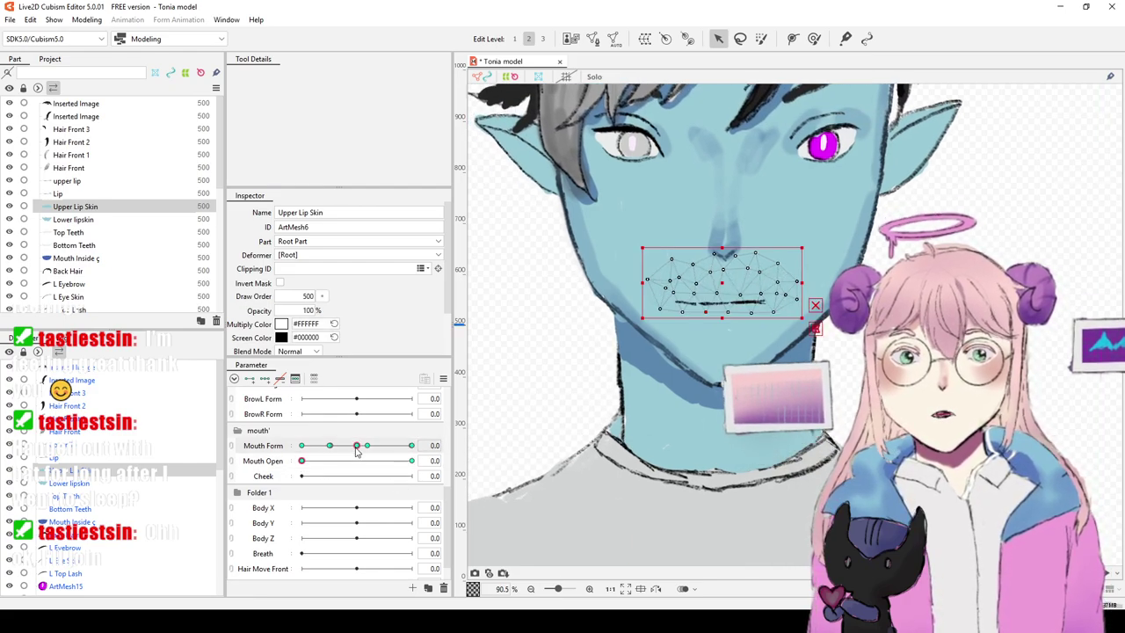
Step: At Mouth Form 1.0 and Mouth Open 0.0, hide Lip and brush the upper lip line's corners upward into a closed smile
{"action": "scroll", "coordinate": [527, 387], "scroll_direction": "up", "scroll_amount": 4}
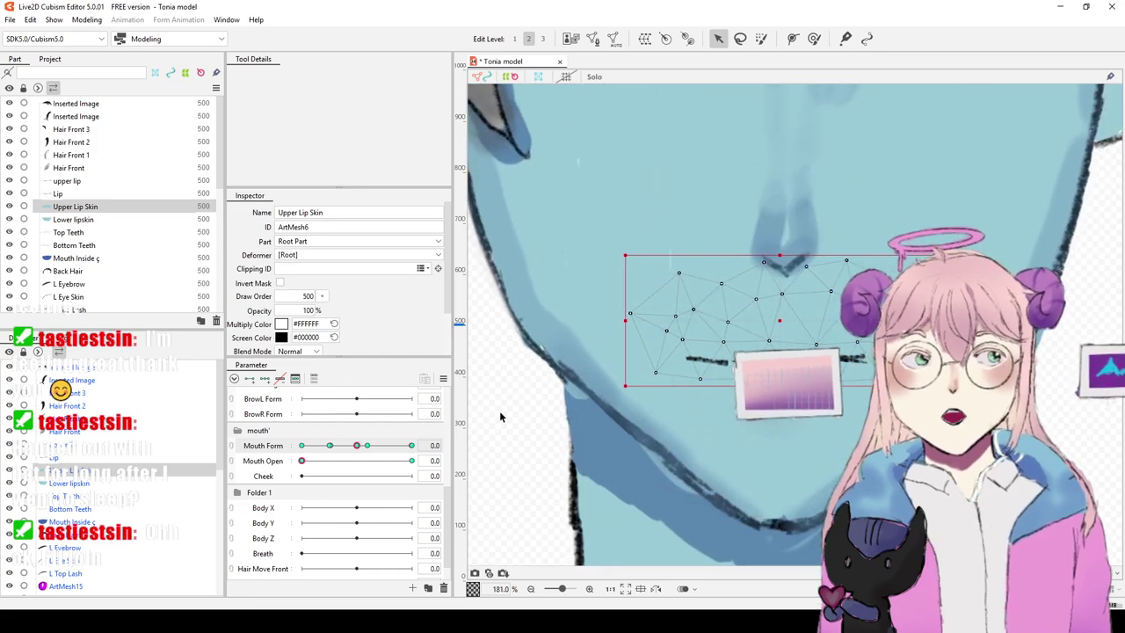
{"action": "left_click_drag", "start_coordinate": [358, 451], "coordinate": [361, 452]}
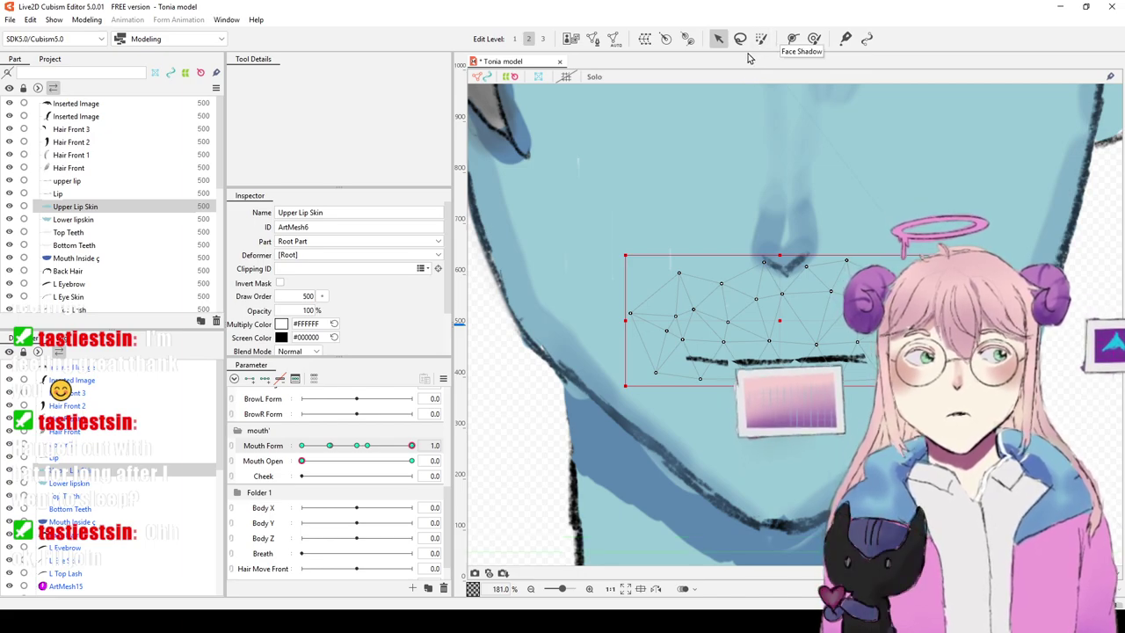
{"action": "left_click", "coordinate": [811, 39]}
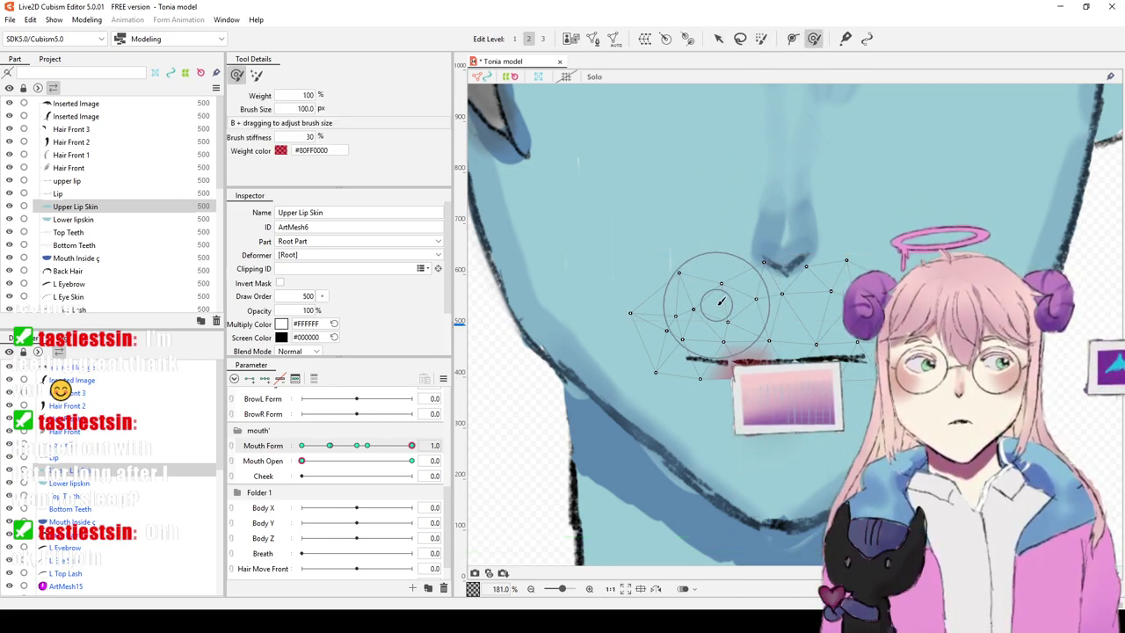
{"action": "left_click_drag", "start_coordinate": [692, 345], "coordinate": [669, 330]}
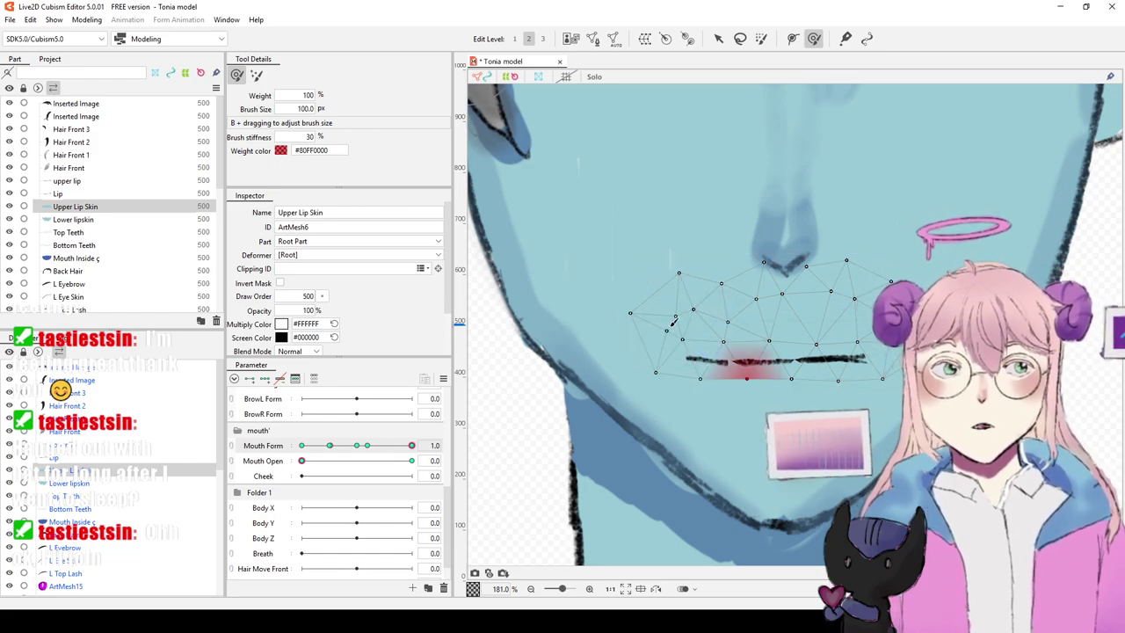
{"action": "left_click", "coordinate": [63, 459]}
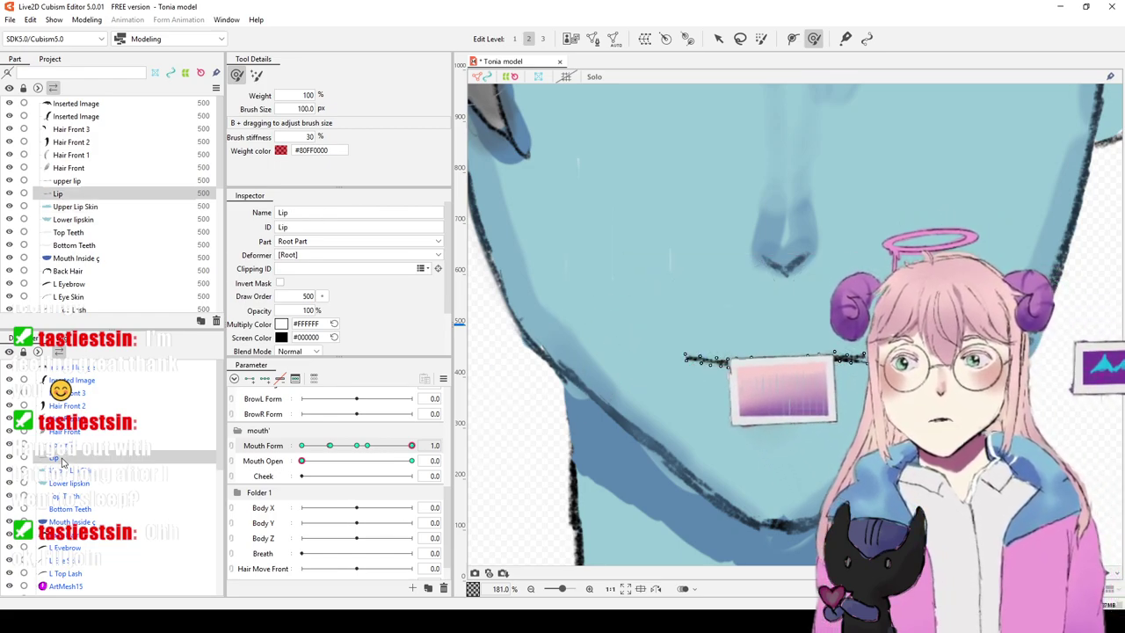
{"action": "left_click", "coordinate": [64, 446]}
{"action": "mouse_move", "coordinate": [683, 358]}
{"action": "left_mouse_down"}
{"action": "mouse_move", "coordinate": [651, 344]}
{"action": "mouse_move", "coordinate": [665, 343]}
{"action": "mouse_move", "coordinate": [658, 336]}
{"action": "mouse_move", "coordinate": [666, 345]}
{"action": "left_mouse_up"}
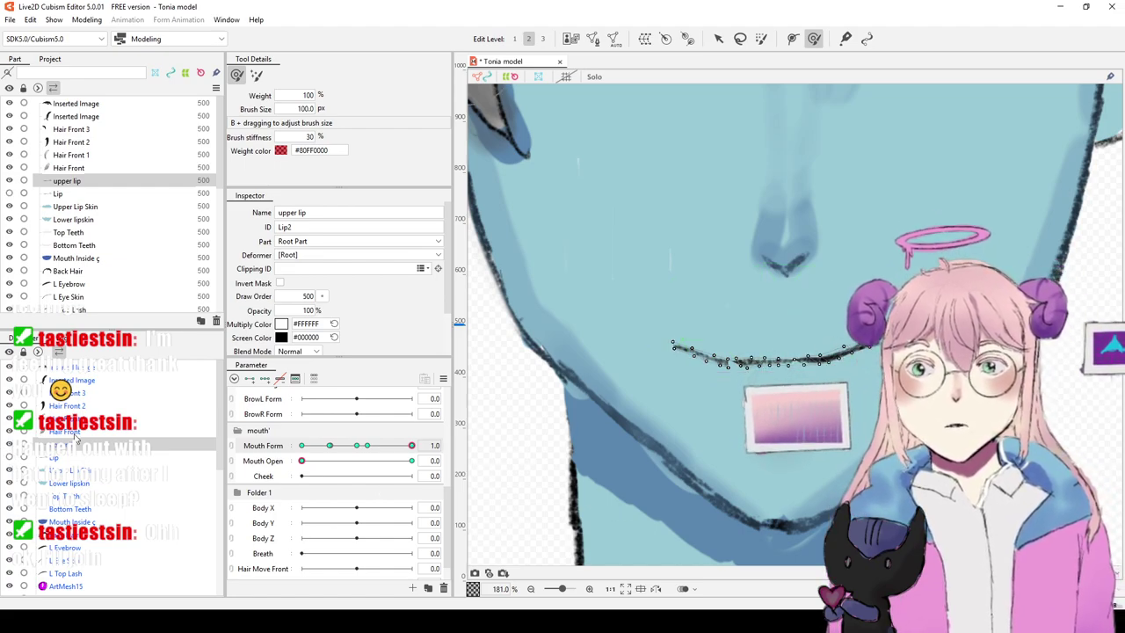
{"action": "left_click_drag", "start_coordinate": [668, 346], "coordinate": [666, 337]}
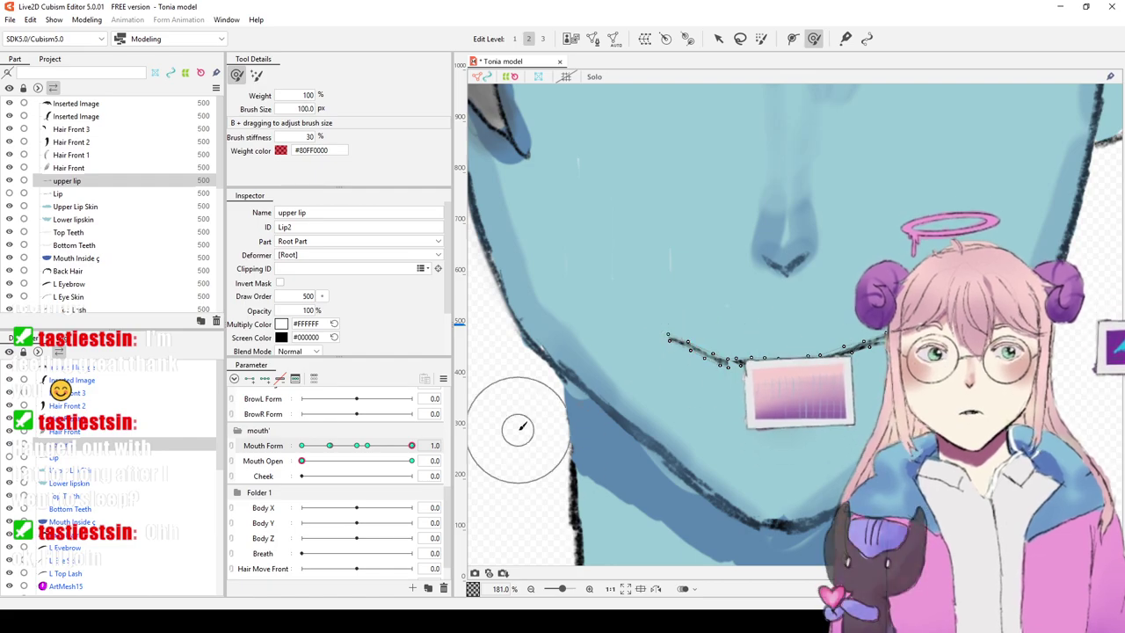
Step: Show Lip again and brush its corners and middle up to match the smiling upper lip line at Mouth Form 1.0
{"action": "scroll", "coordinate": [706, 262], "scroll_direction": "down", "scroll_amount": 5}
{"action": "scroll", "coordinate": [785, 262], "scroll_direction": "up", "scroll_amount": 6}
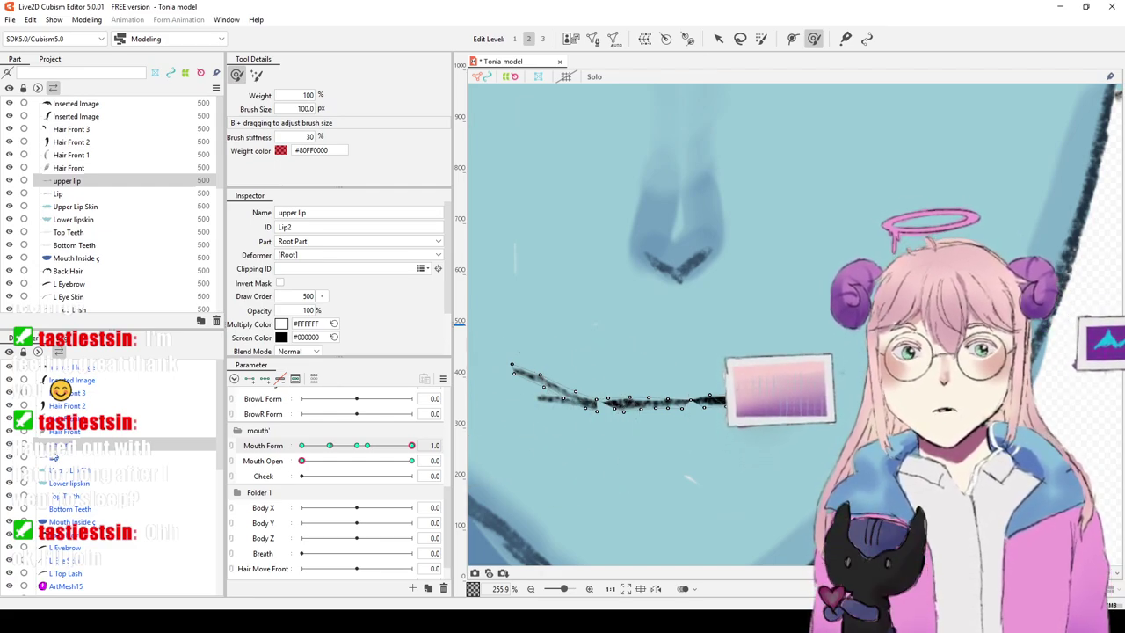
{"action": "left_click", "coordinate": [54, 457]}
{"action": "mouse_move", "coordinate": [560, 425]}
{"action": "left_mouse_down"}
{"action": "mouse_move", "coordinate": [523, 384]}
{"action": "mouse_move", "coordinate": [511, 385]}
{"action": "mouse_move", "coordinate": [586, 381]}
{"action": "left_mouse_up"}
{"action": "left_click_drag", "start_coordinate": [660, 374], "coordinate": [672, 387]}
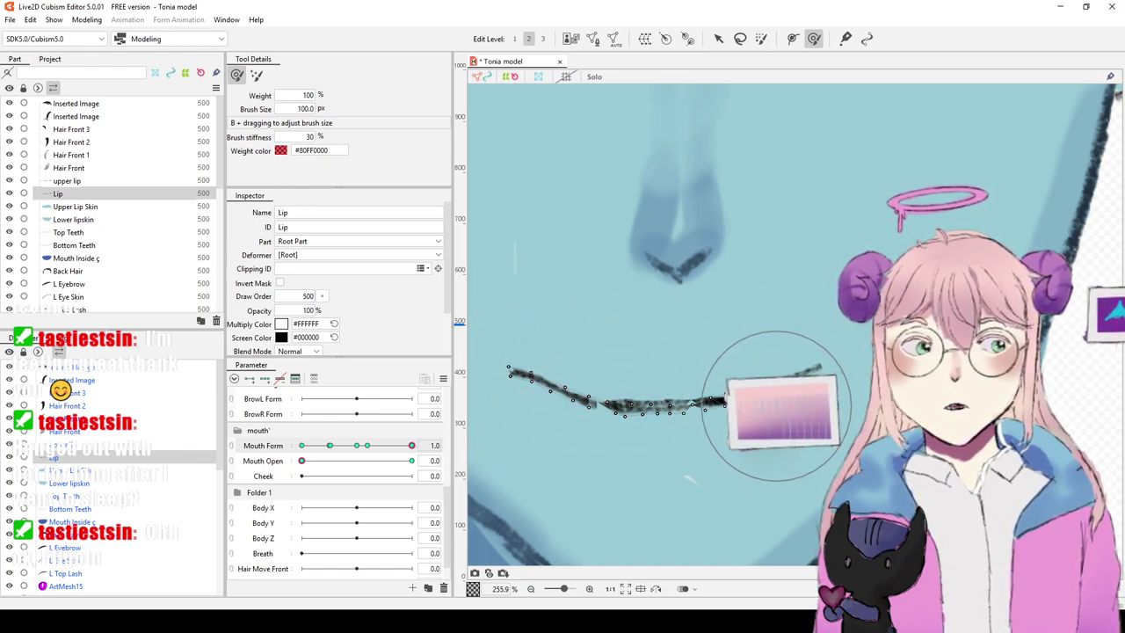
{"action": "left_click_drag", "start_coordinate": [791, 367], "coordinate": [762, 384]}
Step: Keep Mouth Open at 0.0 and move Mouth Form down to -1.0, checking the closed lip lines along the way
{"action": "scroll", "coordinate": [730, 358], "scroll_direction": "down", "scroll_amount": 5}
{"action": "mouse_move", "coordinate": [301, 461]}
{"action": "left_mouse_down"}
{"action": "mouse_move", "coordinate": [409, 462]}
{"action": "mouse_move", "coordinate": [420, 475]}
{"action": "mouse_move", "coordinate": [304, 461]}
{"action": "mouse_move", "coordinate": [407, 466]}
{"action": "mouse_move", "coordinate": [302, 471]}
{"action": "left_mouse_up"}
{"action": "left_click_drag", "start_coordinate": [390, 455], "coordinate": [301, 445]}
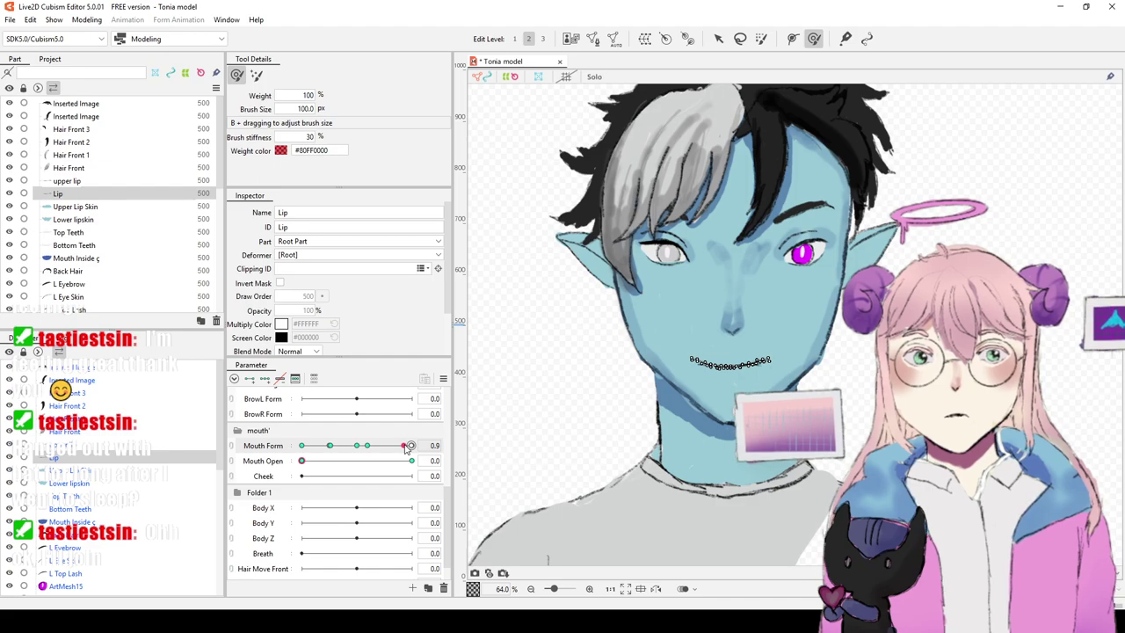
Step: Try to brush the corner of Lip downward at Mouth Form -1.0
{"action": "scroll", "coordinate": [812, 264], "scroll_direction": "up", "scroll_amount": 5}
{"action": "left_click_drag", "start_coordinate": [730, 303], "coordinate": [877, 151]}
{"action": "scroll", "coordinate": [804, 282], "scroll_direction": "up", "scroll_amount": 3}
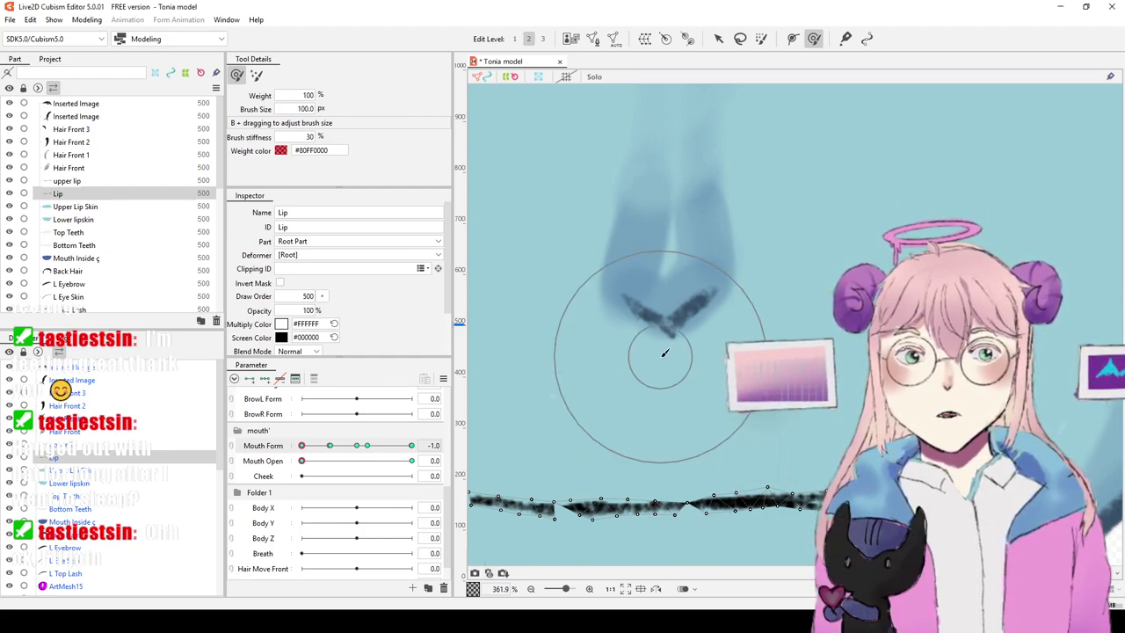
{"action": "left_click_drag", "start_coordinate": [657, 376], "coordinate": [807, 275]}
{"action": "left_click_drag", "start_coordinate": [735, 319], "coordinate": [735, 303]}
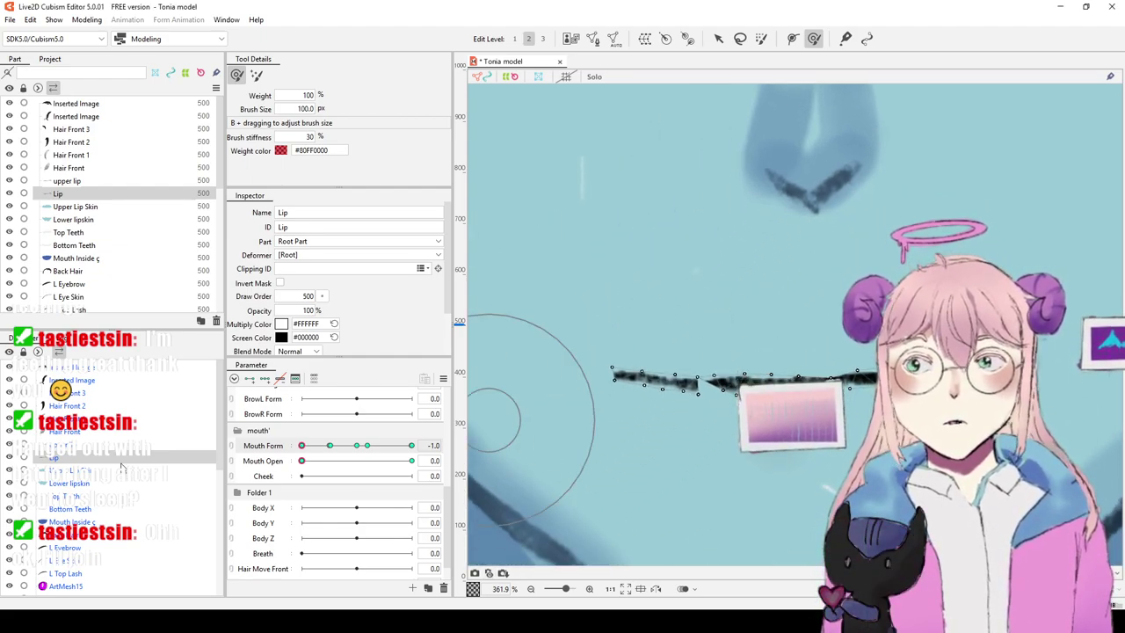
{"action": "left_click_drag", "start_coordinate": [617, 368], "coordinate": [605, 400]}
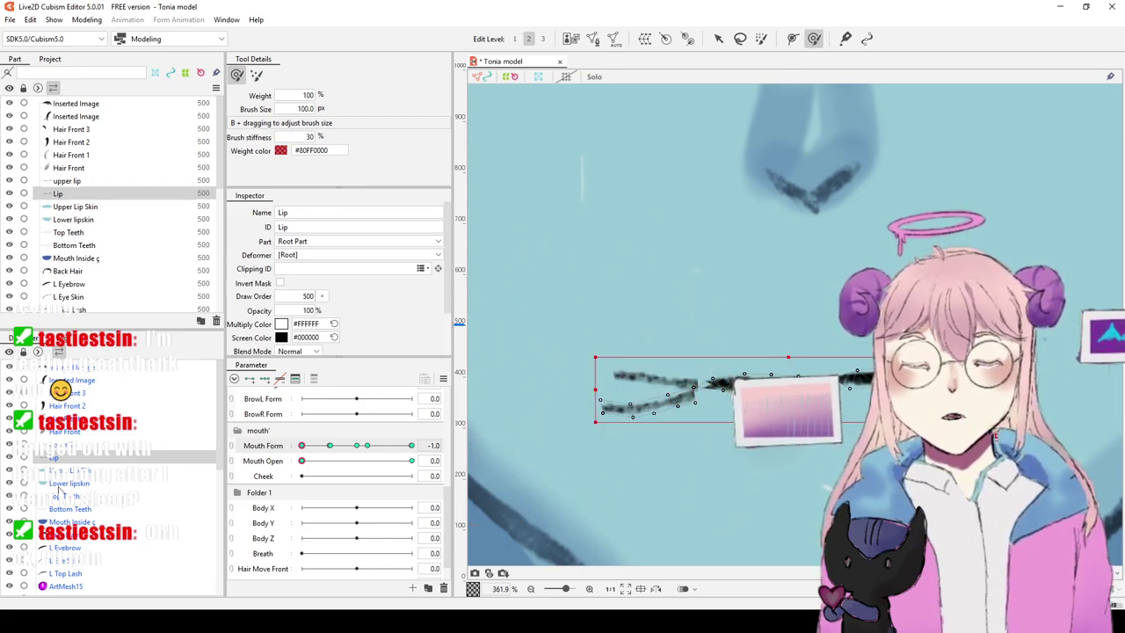
Step: Hide Lip and brush the upper lip line's corners downward into a closed frown at Mouth Form -1.0
{"action": "left_click", "coordinate": [10, 457]}
{"action": "left_click", "coordinate": [60, 445]}
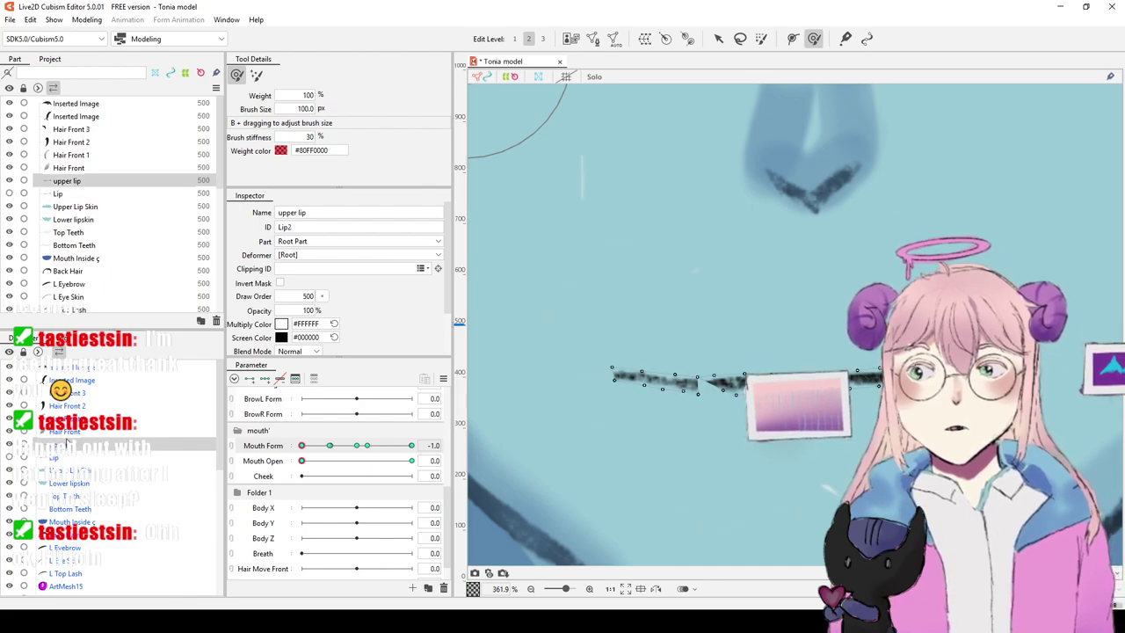
{"action": "left_click_drag", "start_coordinate": [612, 368], "coordinate": [598, 394]}
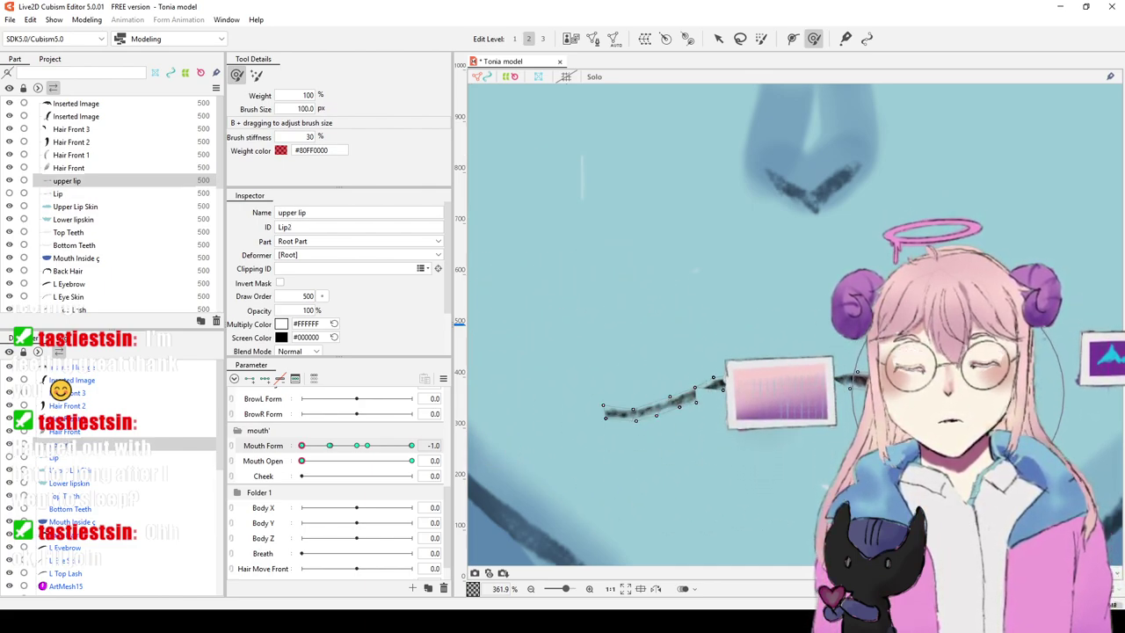
{"action": "scroll", "coordinate": [960, 357], "scroll_direction": "down", "scroll_amount": 6}
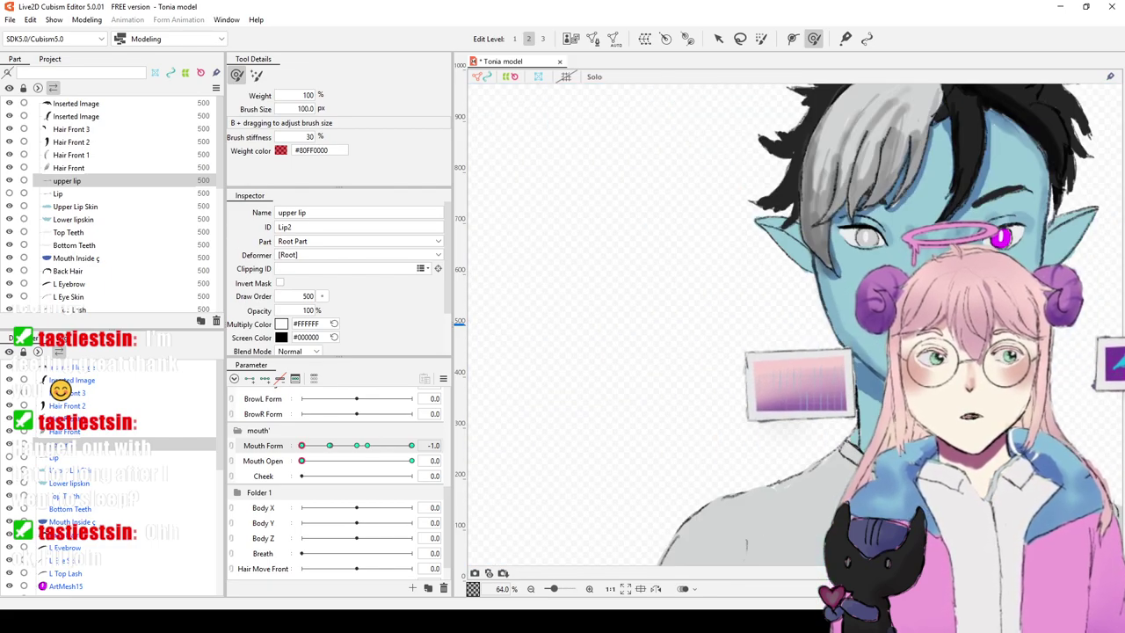
{"action": "scroll", "coordinate": [967, 292], "scroll_direction": "up", "scroll_amount": 5}
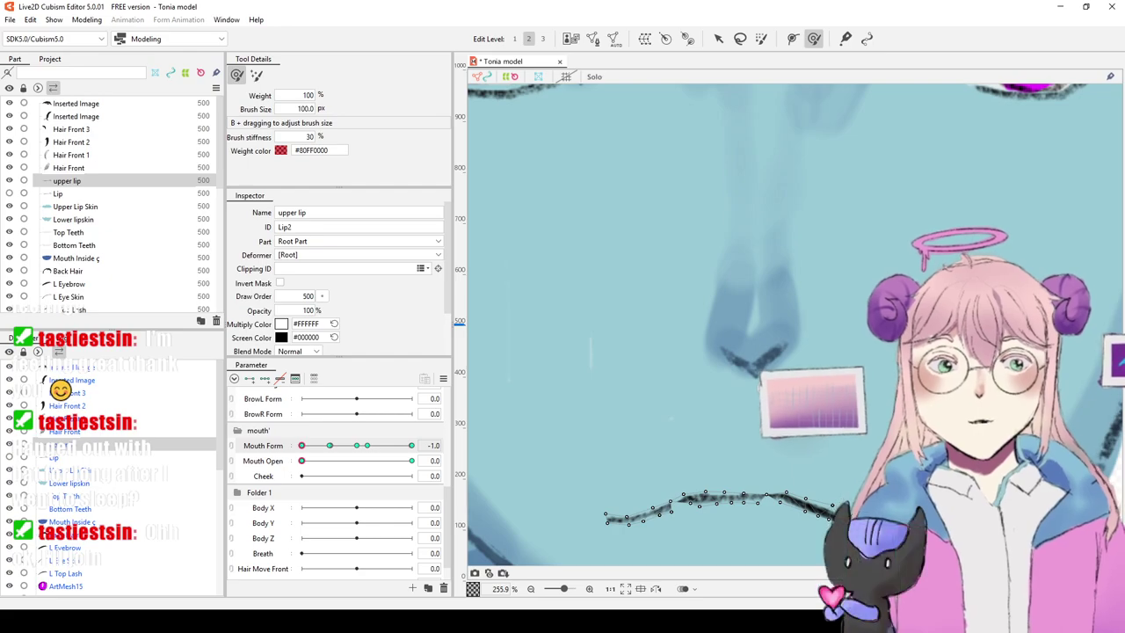
{"action": "left_click_drag", "start_coordinate": [916, 289], "coordinate": [908, 256]}
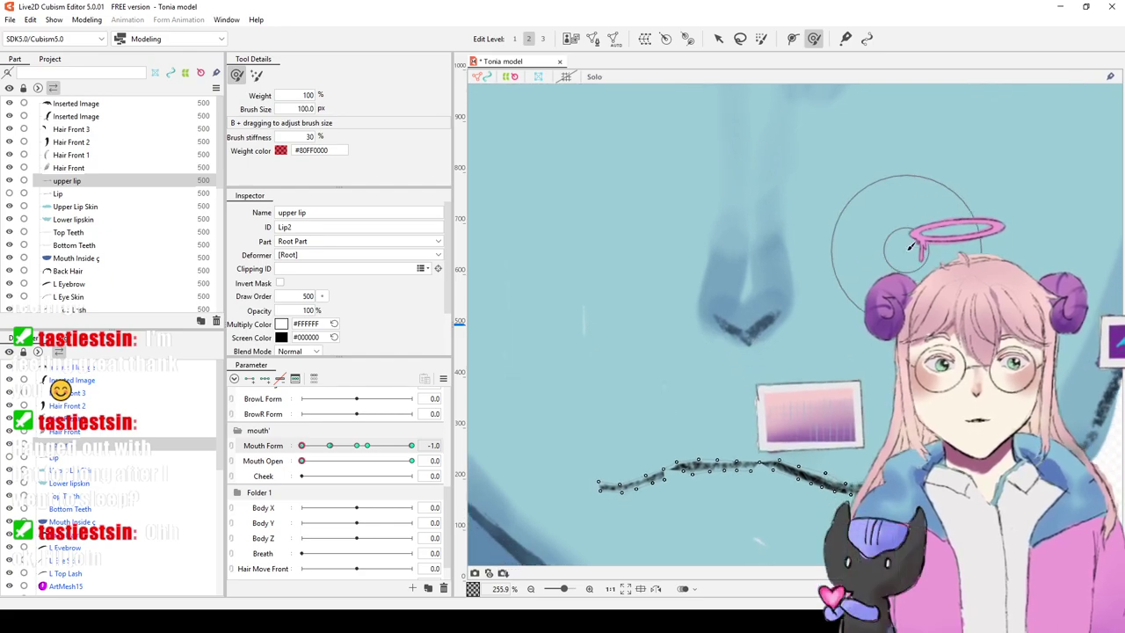
Step: Show Lip again and brush both of its corners down onto the frowning upper lip line
{"action": "left_click", "coordinate": [10, 458]}
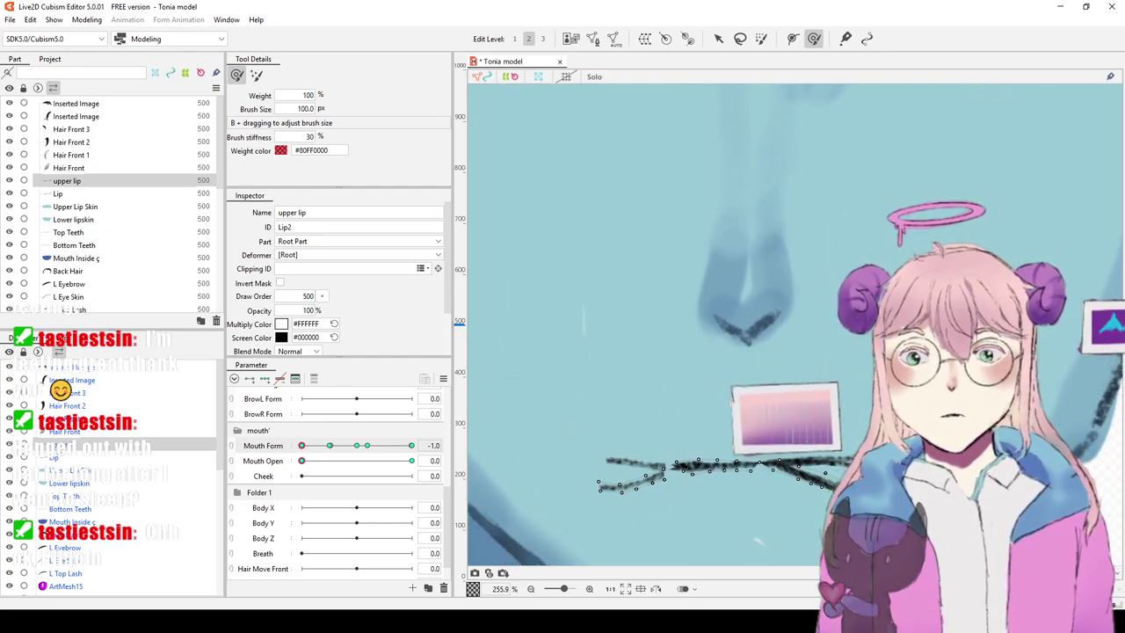
{"action": "left_click", "coordinate": [54, 458]}
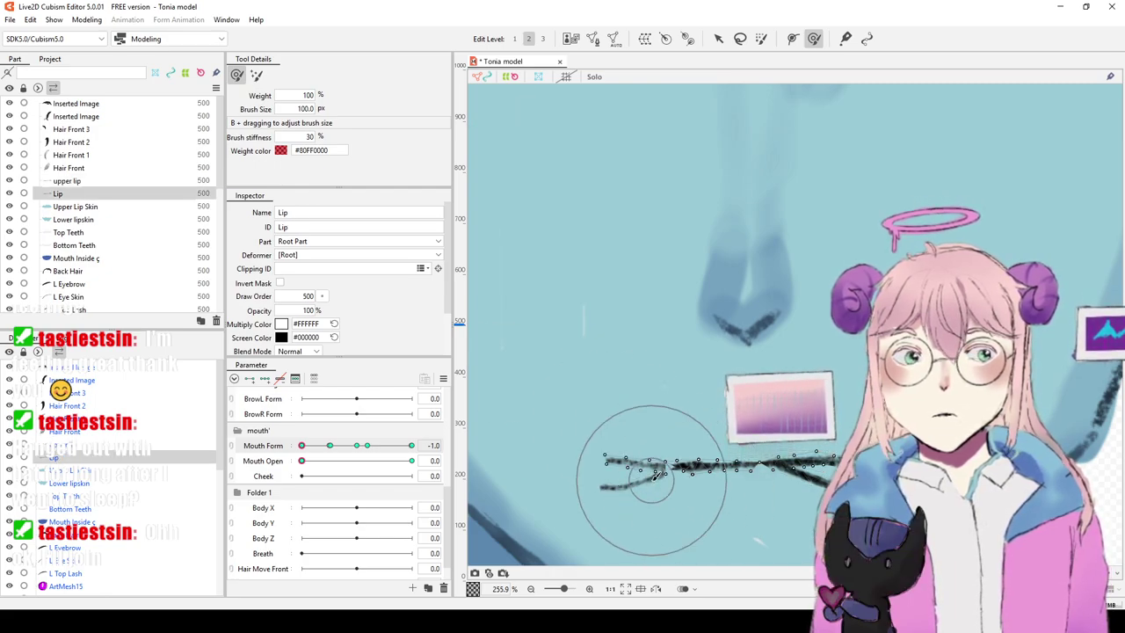
{"action": "left_click_drag", "start_coordinate": [613, 456], "coordinate": [600, 479]}
{"action": "left_click_drag", "start_coordinate": [857, 441], "coordinate": [862, 473]}
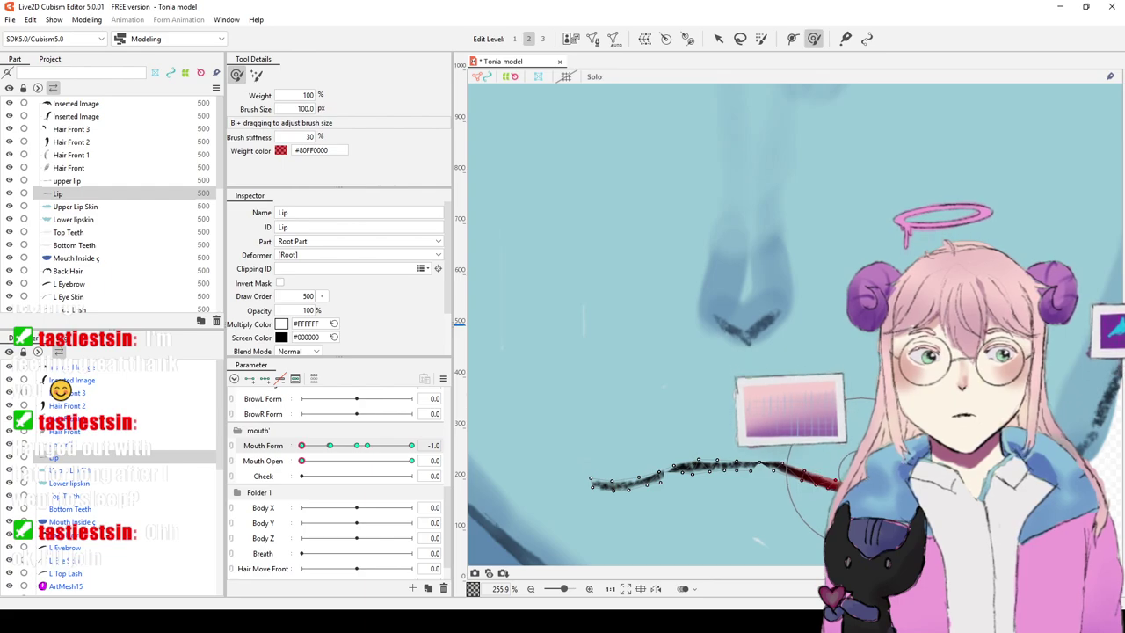
Step: Check the mouth shapes by sweeping Mouth Form from -1.0 to 1.0 and moving Mouth Open between 0.0 and 1.0
{"action": "scroll", "coordinate": [862, 404], "scroll_direction": "down", "scroll_amount": 8}
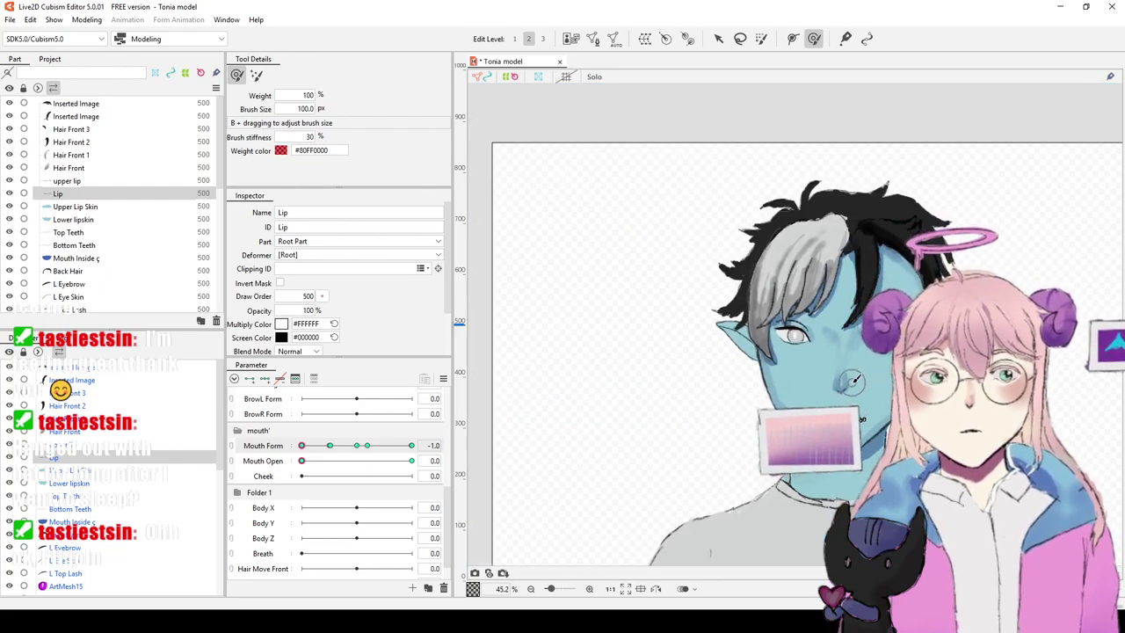
{"action": "scroll", "coordinate": [862, 404], "scroll_direction": "up", "scroll_amount": 3}
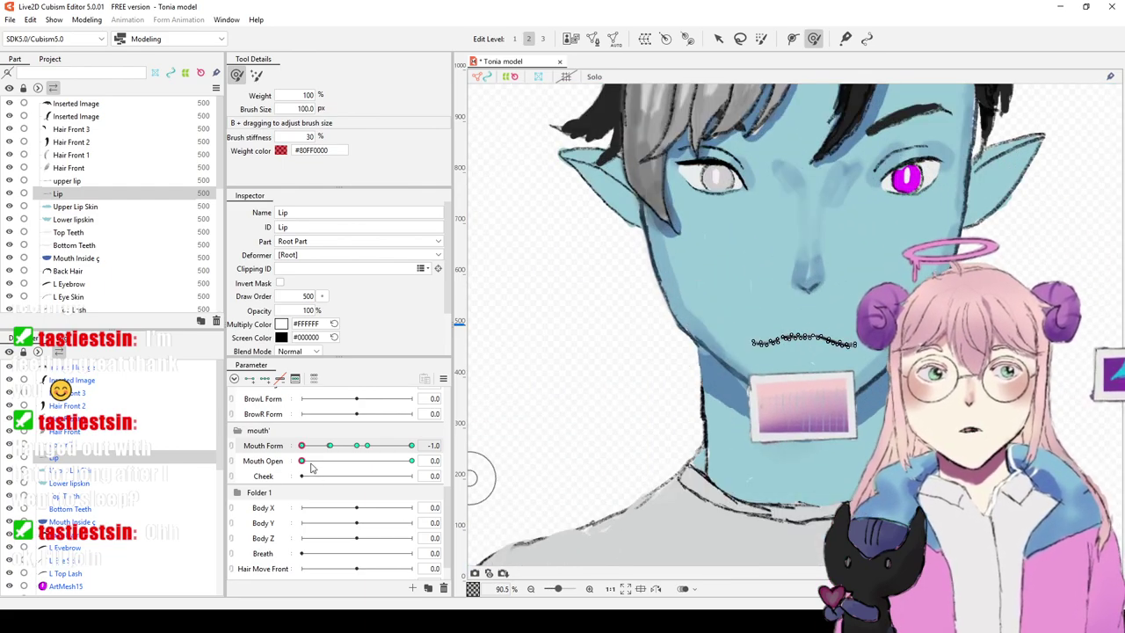
{"action": "mouse_move", "coordinate": [301, 445]}
{"action": "left_mouse_down"}
{"action": "mouse_move", "coordinate": [394, 454]}
{"action": "mouse_move", "coordinate": [339, 449]}
{"action": "mouse_move", "coordinate": [376, 452]}
{"action": "mouse_move", "coordinate": [291, 464]}
{"action": "mouse_move", "coordinate": [373, 463]}
{"action": "left_mouse_up"}
{"action": "left_click", "coordinate": [411, 446]}
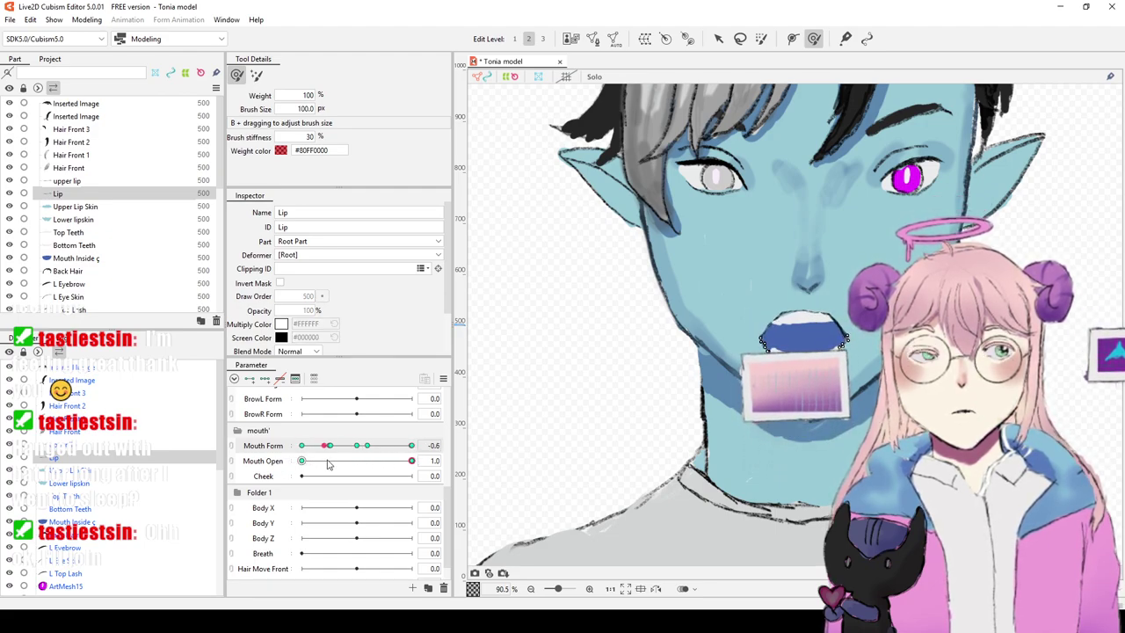
{"action": "scroll", "coordinate": [592, 355], "scroll_direction": "down", "scroll_amount": 3}
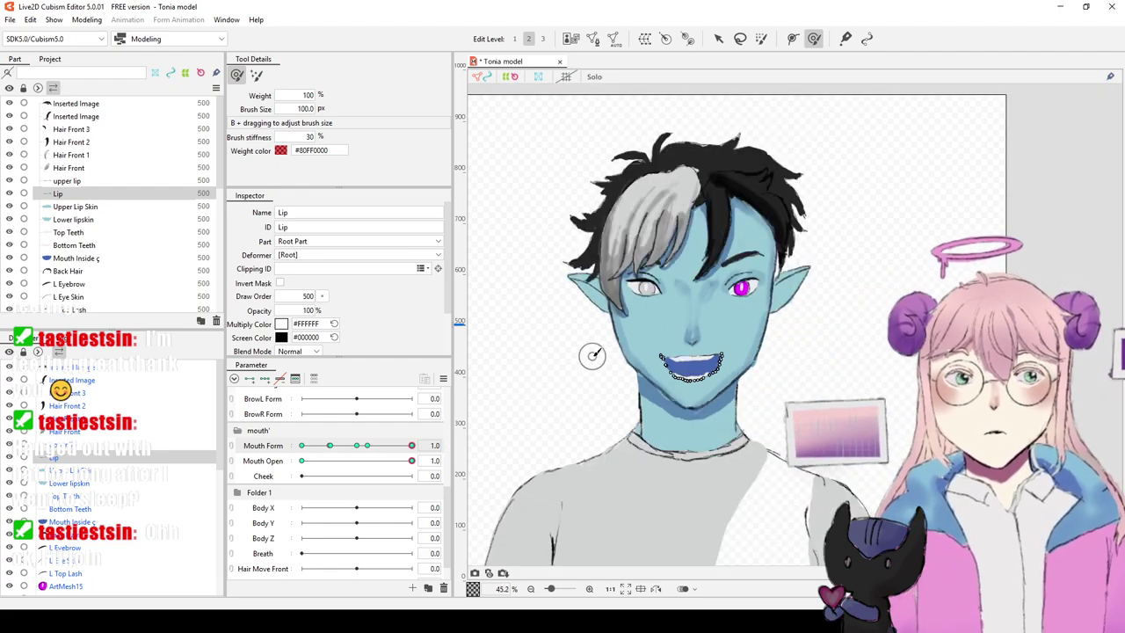
{"action": "scroll", "coordinate": [619, 344], "scroll_direction": "up", "scroll_amount": 3}
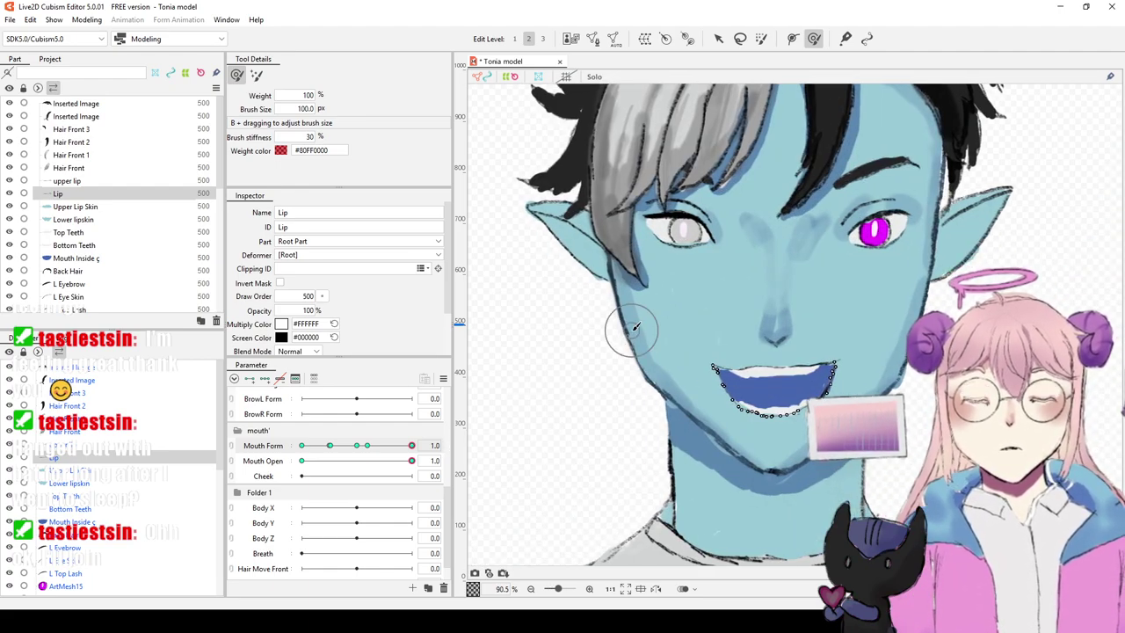
{"action": "left_click", "coordinate": [357, 461]}
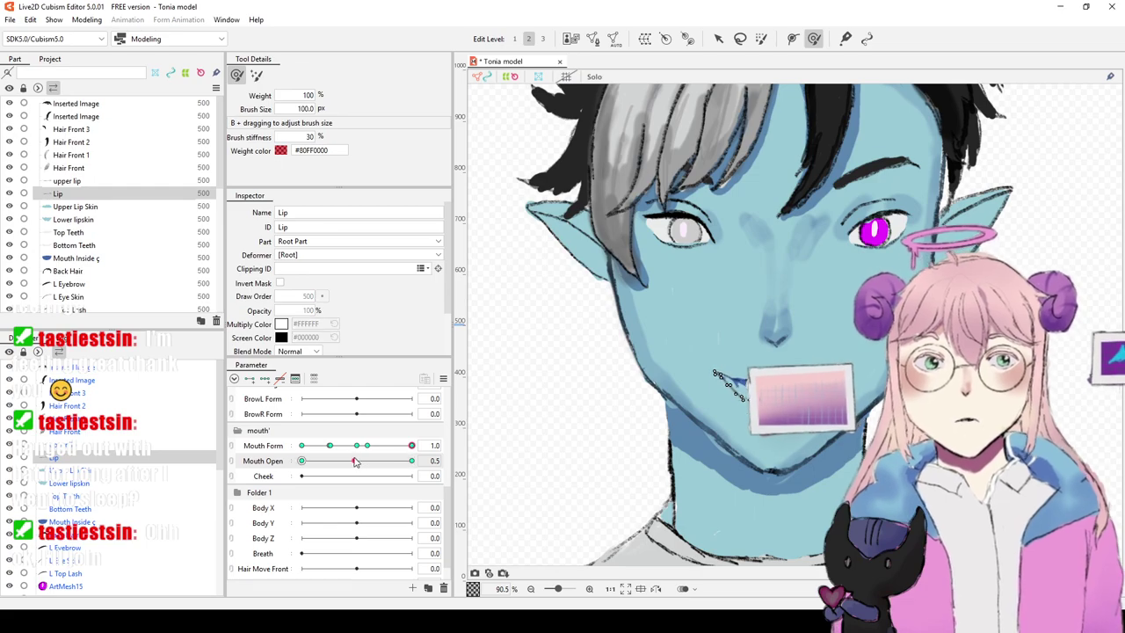
{"action": "left_click_drag", "start_coordinate": [297, 471], "coordinate": [376, 466]}
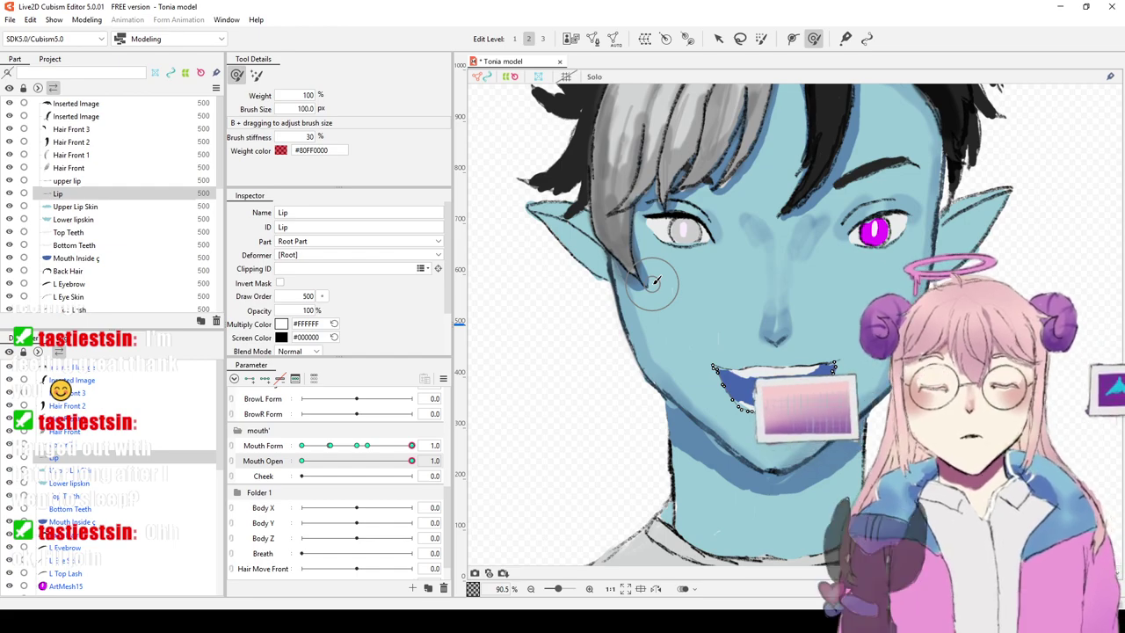
Step: Look over the open smile on the whole figure and up close, and open the physics settings
{"action": "scroll", "coordinate": [650, 273], "scroll_direction": "down", "scroll_amount": 6}
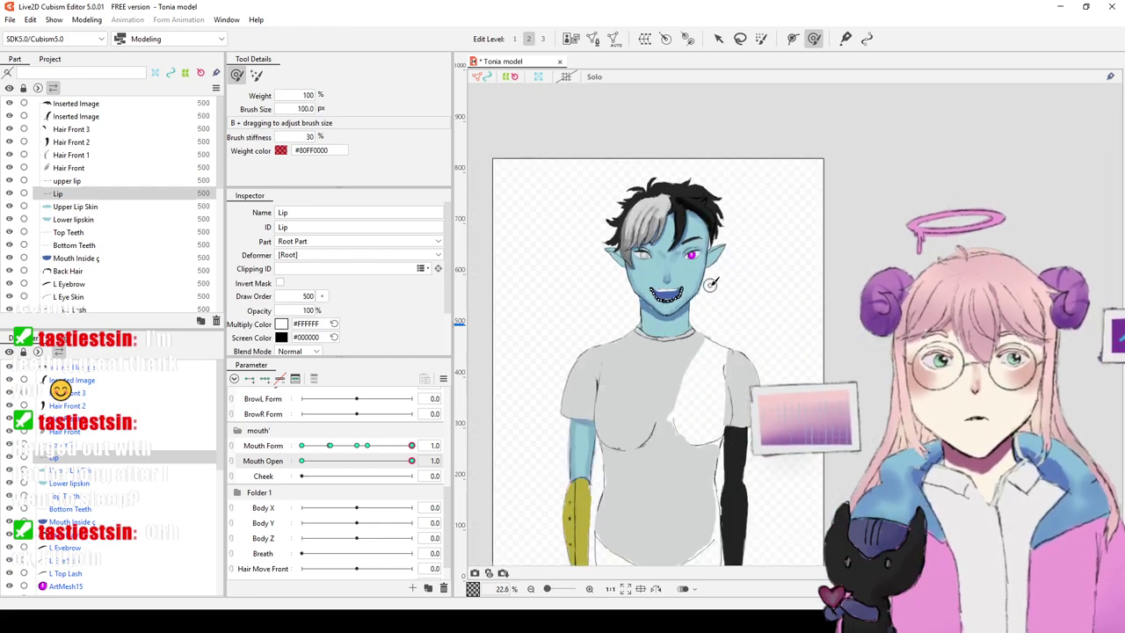
{"action": "scroll", "coordinate": [716, 284], "scroll_direction": "up", "scroll_amount": 3}
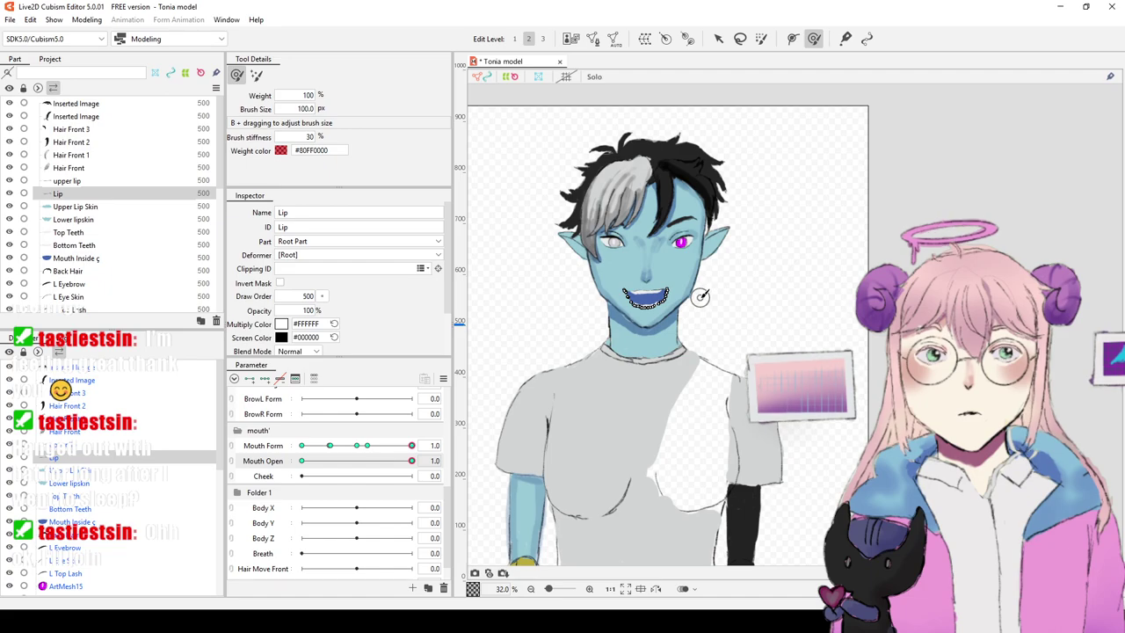
{"action": "scroll", "coordinate": [703, 296], "scroll_direction": "down", "scroll_amount": 1}
{"action": "scroll", "coordinate": [718, 304], "scroll_direction": "up", "scroll_amount": 4}
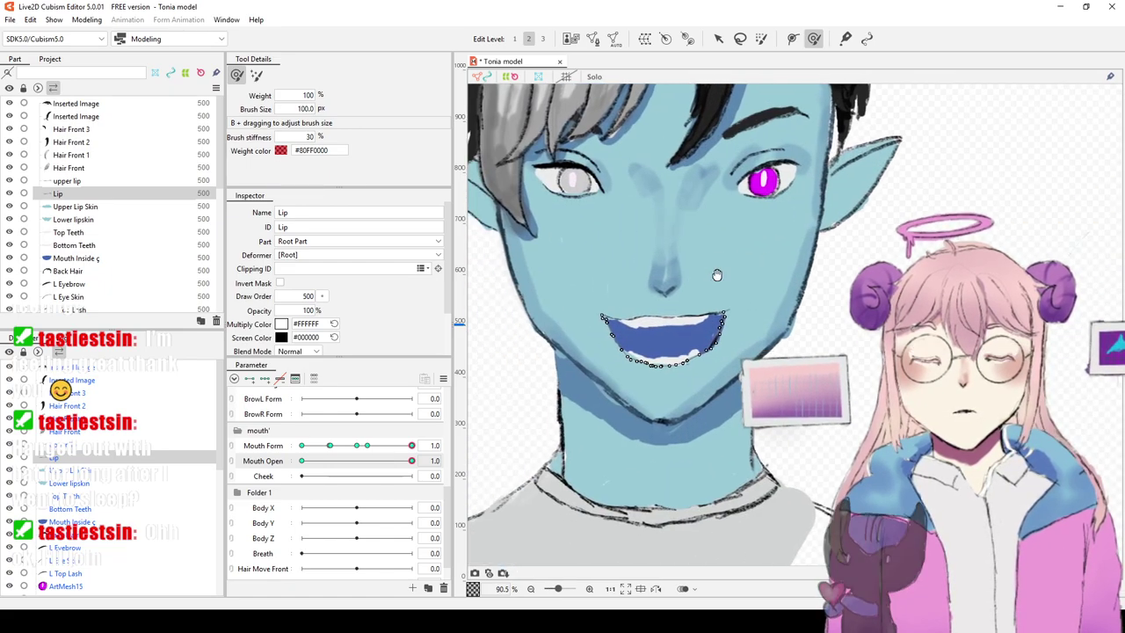
{"action": "left_click", "coordinate": [87, 19]}
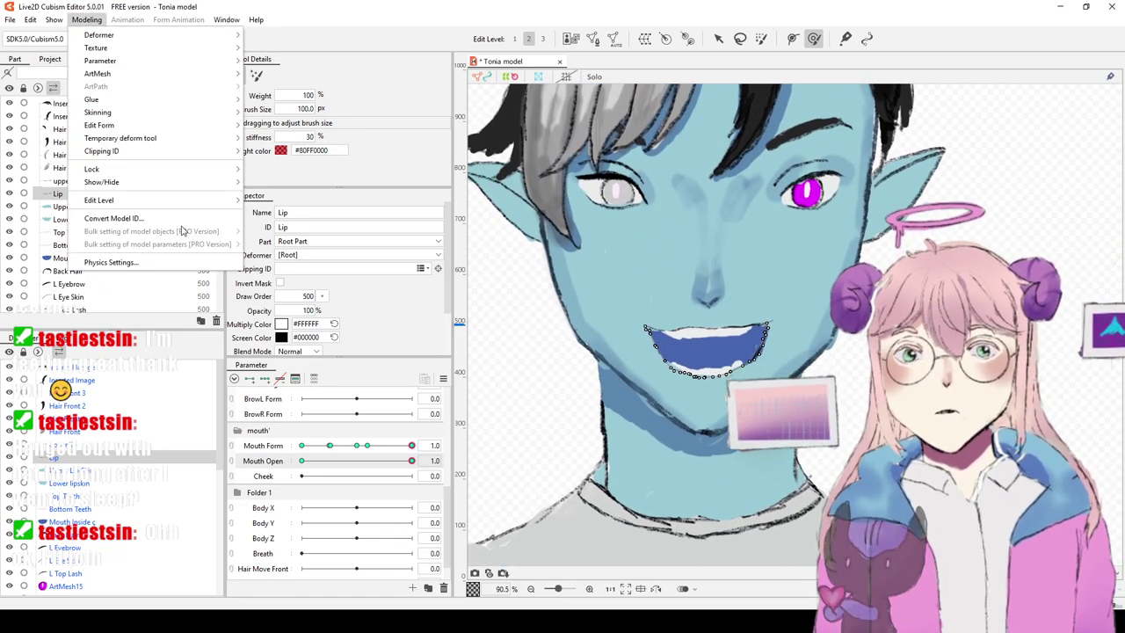
{"action": "left_click", "coordinate": [147, 263]}
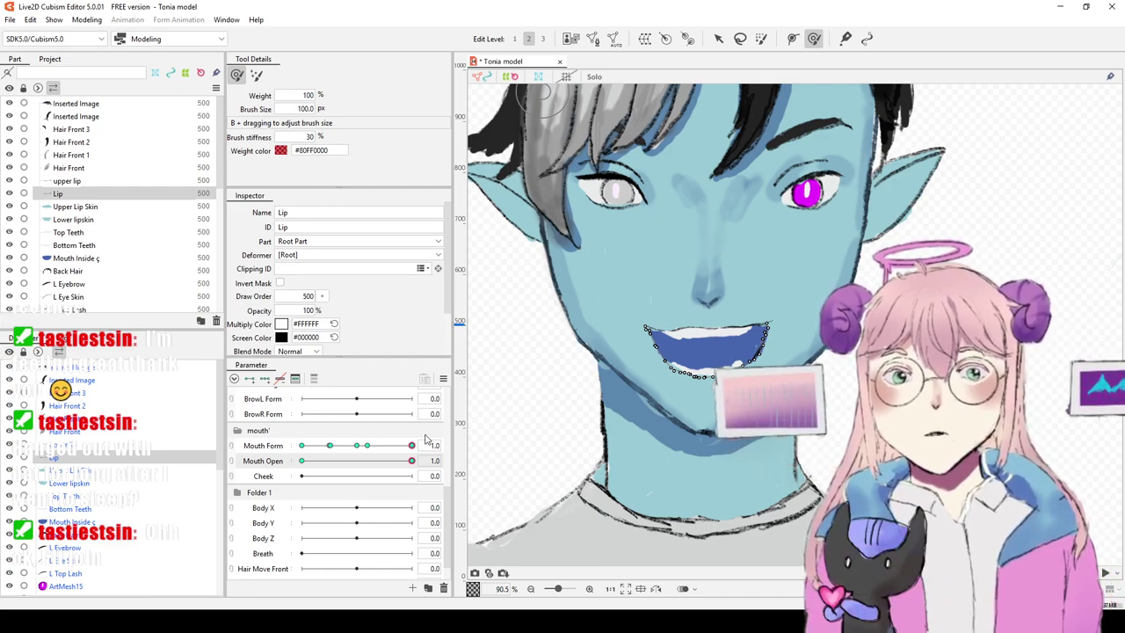
Step: Set Mouth Form to 0.0 and Mouth Open to 0.5, and brush Lip downward into a half-open lower lip
{"action": "left_click", "coordinate": [357, 447]}
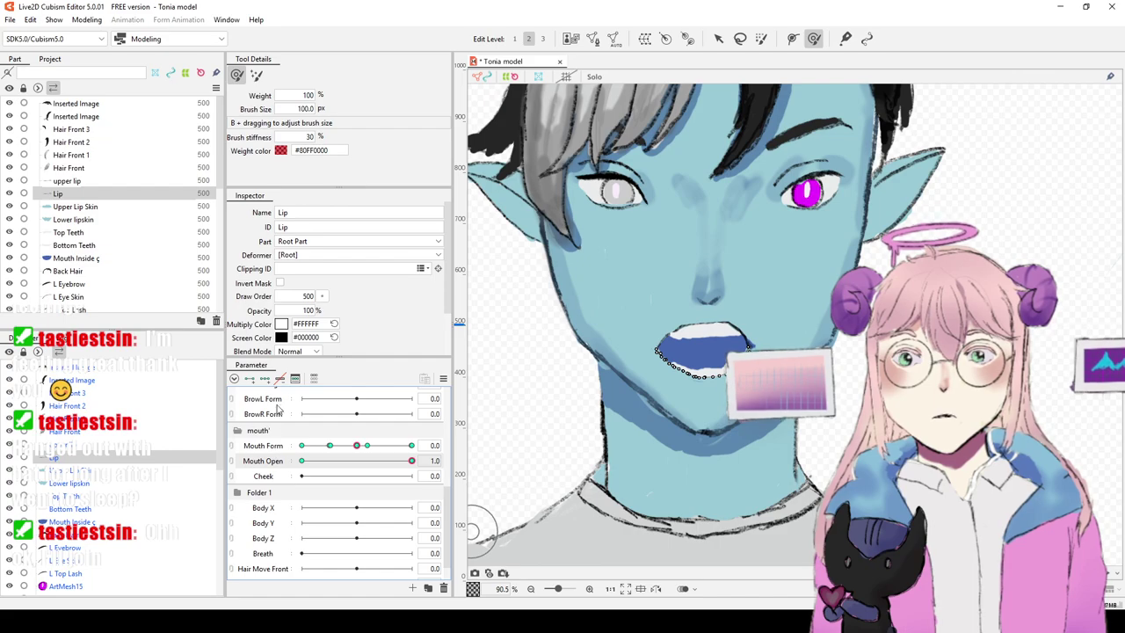
{"action": "left_click", "coordinate": [357, 463]}
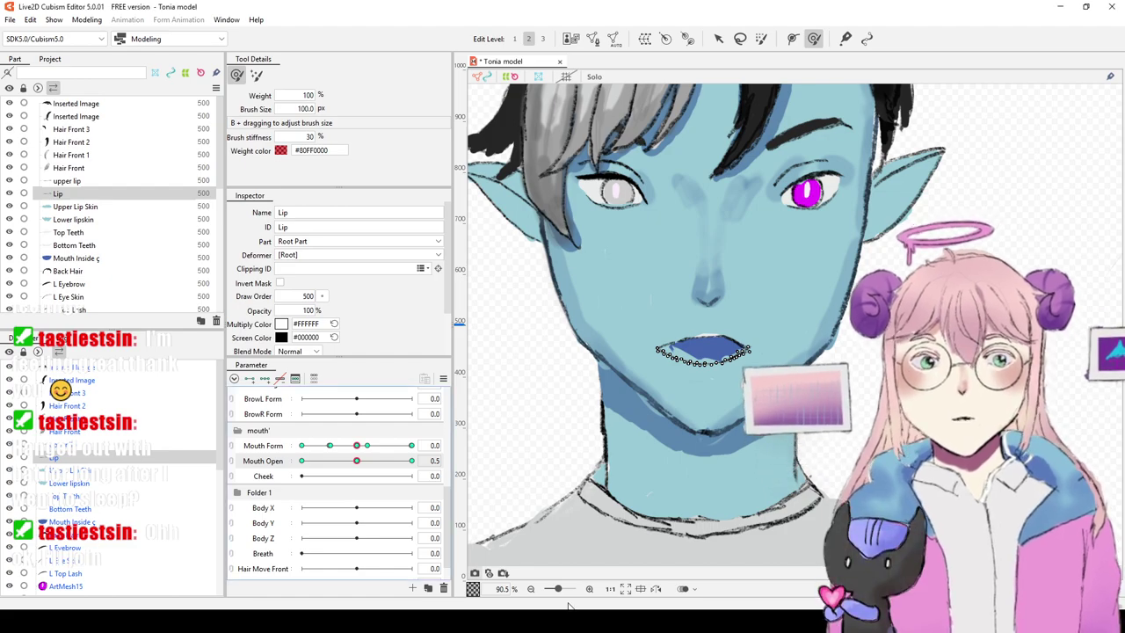
{"action": "scroll", "coordinate": [657, 403], "scroll_direction": "up", "scroll_amount": 3}
{"action": "scroll", "coordinate": [747, 340], "scroll_direction": "up", "scroll_amount": 2}
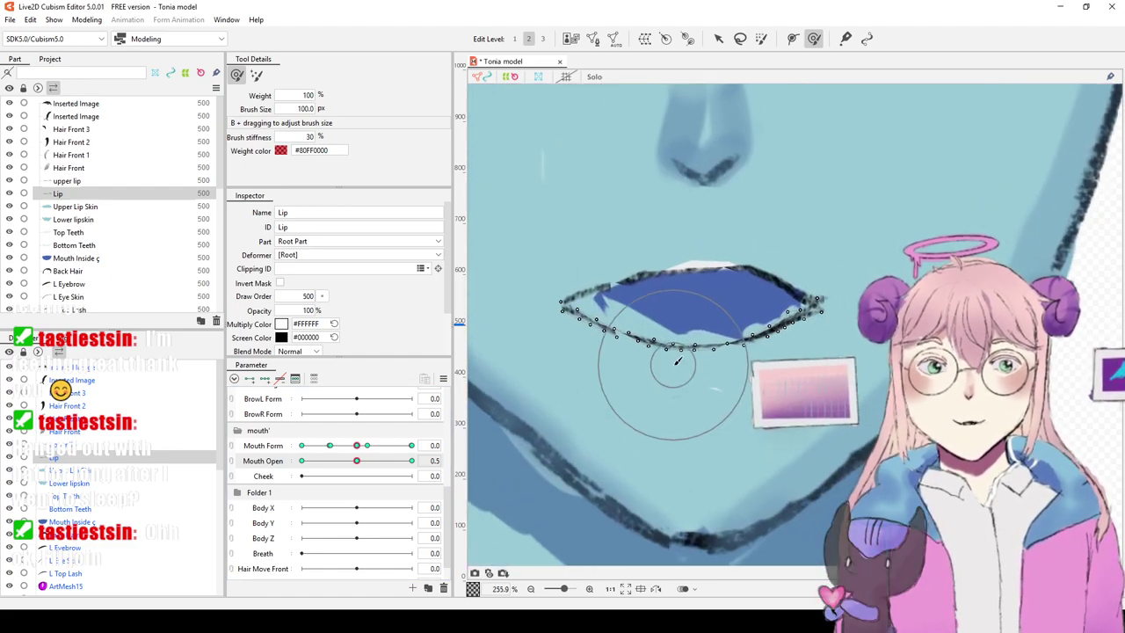
{"action": "mouse_move", "coordinate": [552, 324]}
{"action": "left_mouse_down"}
{"action": "mouse_move", "coordinate": [567, 316]}
{"action": "mouse_move", "coordinate": [678, 343]}
{"action": "mouse_move", "coordinate": [712, 317]}
{"action": "mouse_move", "coordinate": [761, 316]}
{"action": "mouse_move", "coordinate": [767, 341]}
{"action": "mouse_move", "coordinate": [646, 344]}
{"action": "mouse_move", "coordinate": [606, 318]}
{"action": "mouse_move", "coordinate": [535, 329]}
{"action": "mouse_move", "coordinate": [546, 320]}
{"action": "left_mouse_up"}
{"action": "mouse_move", "coordinate": [638, 305]}
{"action": "left_mouse_down"}
{"action": "mouse_move", "coordinate": [535, 326]}
{"action": "mouse_move", "coordinate": [572, 321]}
{"action": "mouse_move", "coordinate": [569, 303]}
{"action": "mouse_move", "coordinate": [559, 306]}
{"action": "mouse_move", "coordinate": [580, 342]}
{"action": "mouse_move", "coordinate": [542, 395]}
{"action": "mouse_move", "coordinate": [635, 404]}
{"action": "left_mouse_up"}
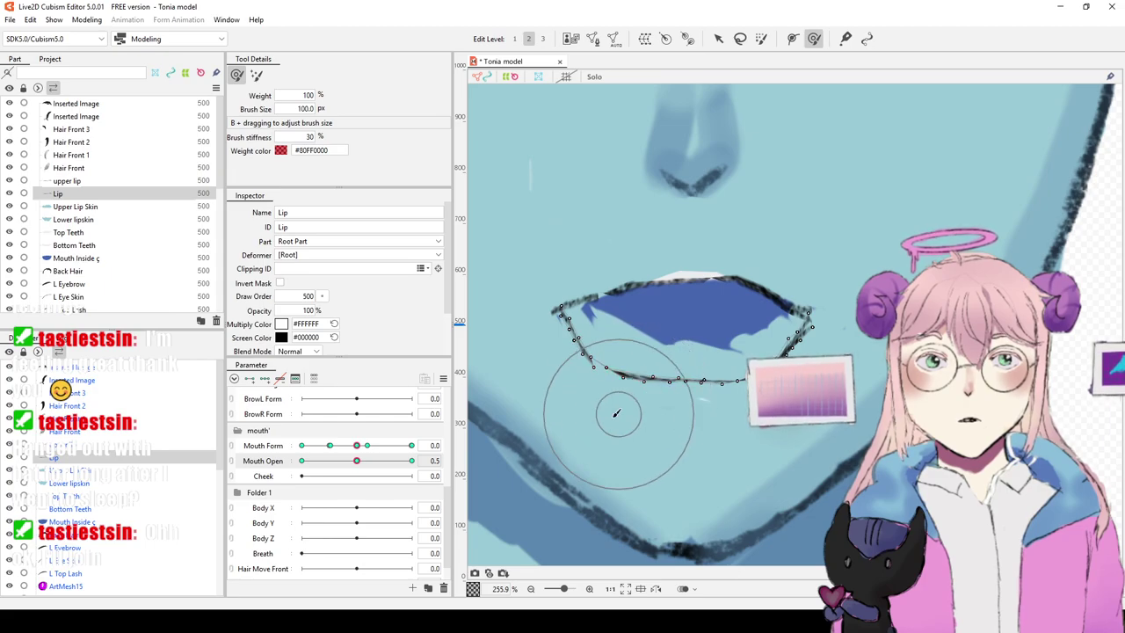
Step: Compare upper lip at Mouth Open 0.0 and 0.5, and brush its line upward into an arch at 0.5
{"action": "left_click", "coordinate": [69, 443]}
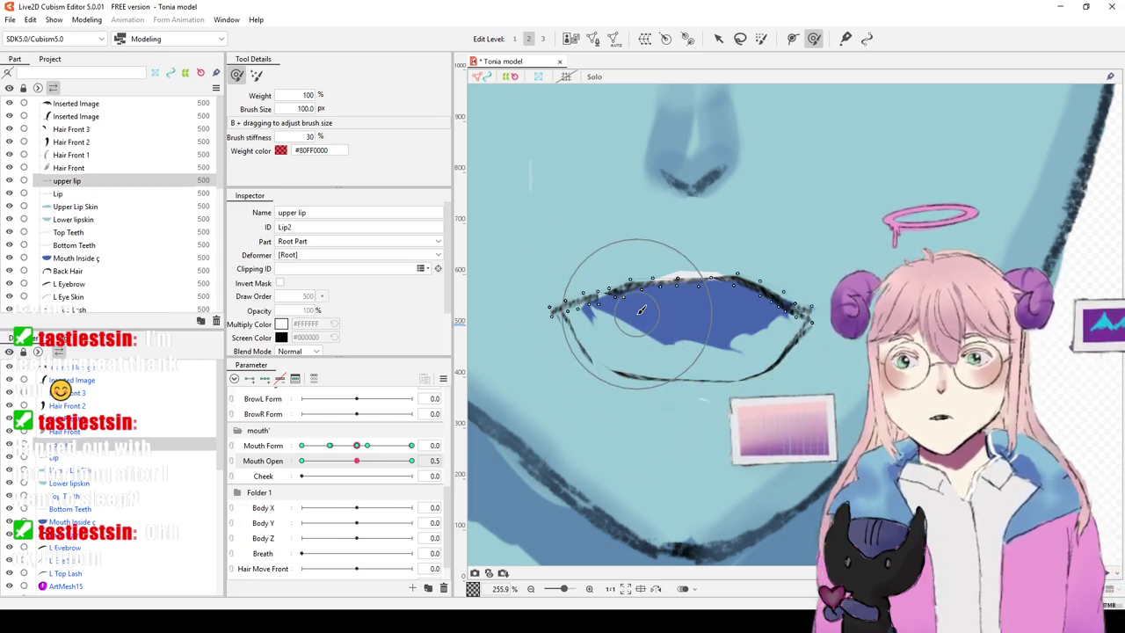
{"action": "left_click_drag", "start_coordinate": [314, 461], "coordinate": [307, 463]}
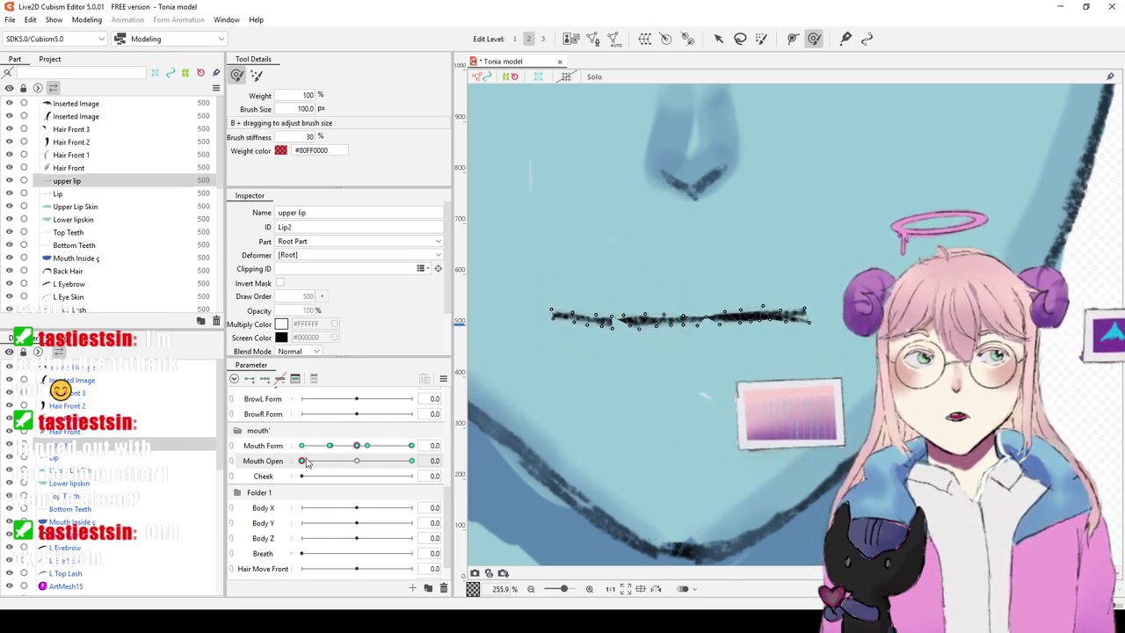
{"action": "left_click", "coordinate": [356, 461]}
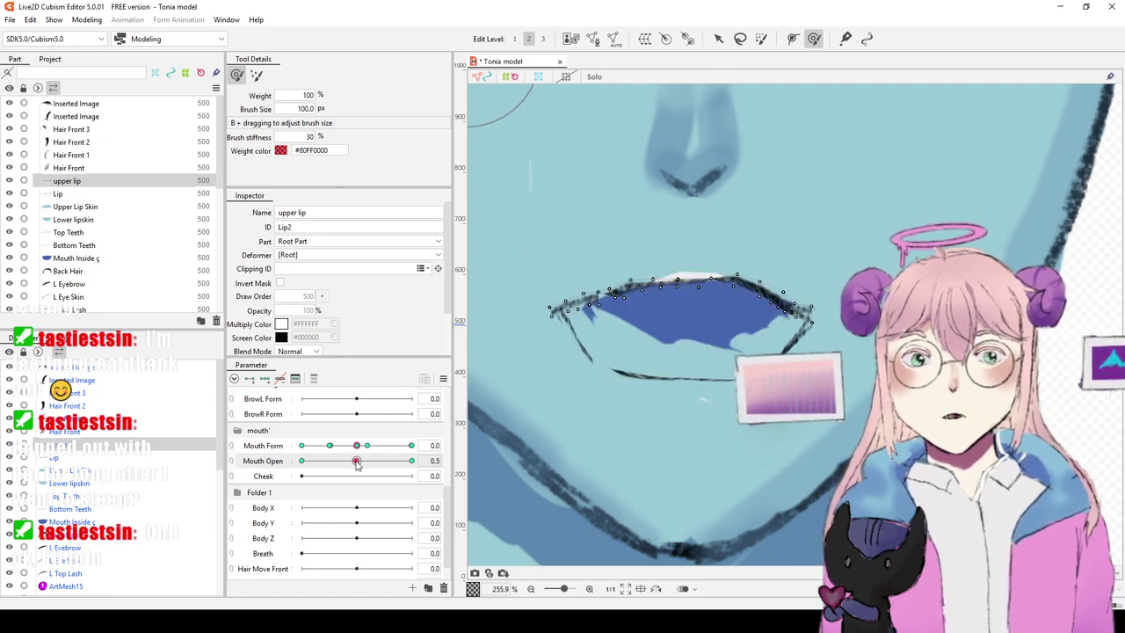
{"action": "key", "text": "Down"}
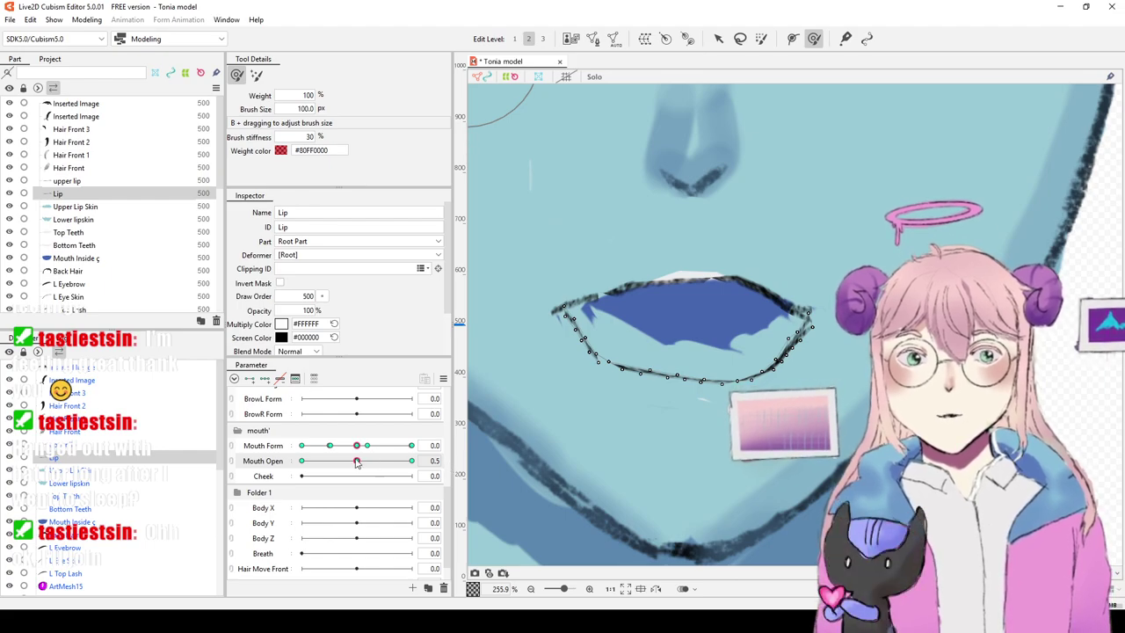
{"action": "key", "text": "Up"}
{"action": "key", "text": "Up"}
{"action": "key", "text": "Down"}
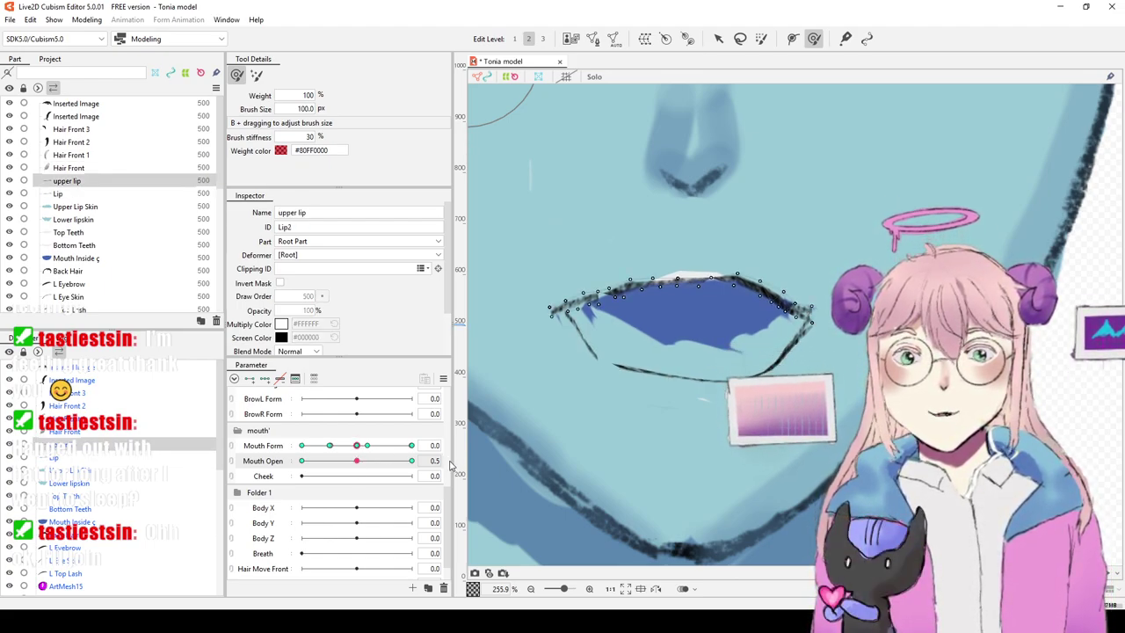
{"action": "mouse_move", "coordinate": [701, 264]}
{"action": "left_mouse_down"}
{"action": "mouse_move", "coordinate": [692, 281]}
{"action": "mouse_move", "coordinate": [655, 278]}
{"action": "mouse_move", "coordinate": [587, 307]}
{"action": "mouse_move", "coordinate": [561, 304]}
{"action": "mouse_move", "coordinate": [570, 316]}
{"action": "left_mouse_up"}
{"action": "left_click_drag", "start_coordinate": [789, 313], "coordinate": [805, 320]}
{"action": "scroll", "coordinate": [691, 349], "scroll_direction": "down", "scroll_amount": 5}
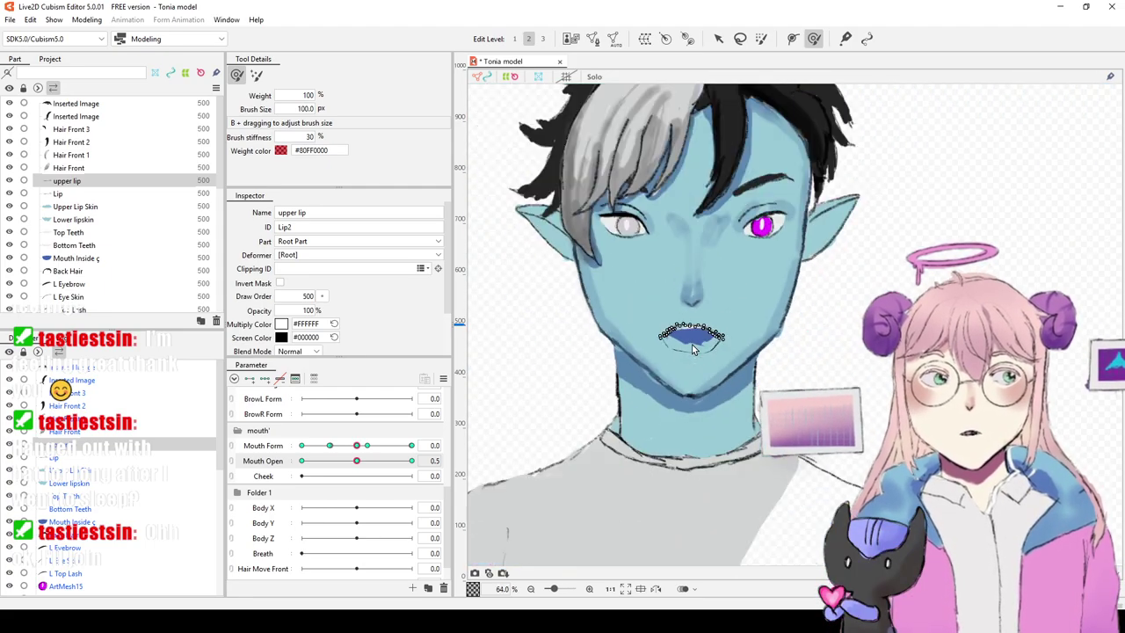
Step: Raise and round the arch of the upper lip line with further brush strokes along its middle and sides
{"action": "scroll", "coordinate": [692, 349], "scroll_direction": "up", "scroll_amount": 6}
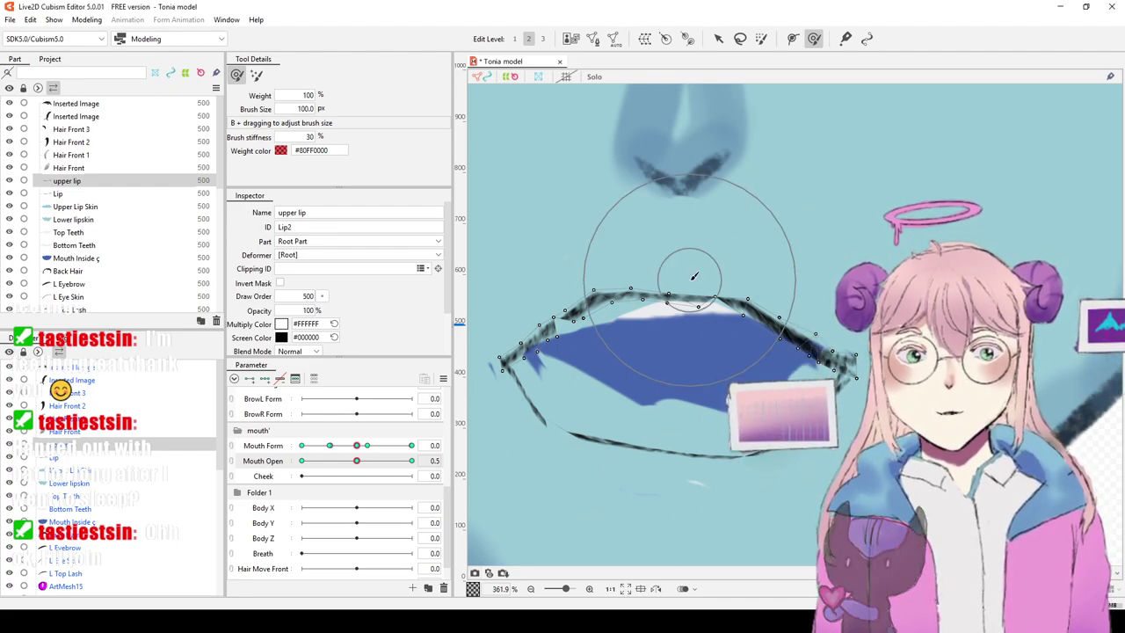
{"action": "scroll", "coordinate": [646, 259], "scroll_direction": "up", "scroll_amount": 2}
{"action": "left_click_drag", "start_coordinate": [811, 298], "coordinate": [821, 287]}
{"action": "mouse_move", "coordinate": [700, 289]}
{"action": "left_mouse_down"}
{"action": "mouse_move", "coordinate": [615, 304]}
{"action": "mouse_move", "coordinate": [646, 296]}
{"action": "mouse_move", "coordinate": [643, 304]}
{"action": "left_mouse_up"}
{"action": "mouse_move", "coordinate": [545, 325]}
{"action": "left_mouse_down"}
{"action": "mouse_move", "coordinate": [696, 330]}
{"action": "mouse_move", "coordinate": [568, 358]}
{"action": "mouse_move", "coordinate": [591, 360]}
{"action": "mouse_move", "coordinate": [629, 337]}
{"action": "mouse_move", "coordinate": [592, 329]}
{"action": "mouse_move", "coordinate": [616, 350]}
{"action": "left_mouse_up"}
{"action": "scroll", "coordinate": [661, 345], "scroll_direction": "down", "scroll_amount": 2}
{"action": "mouse_move", "coordinate": [654, 408]}
{"action": "left_mouse_down"}
{"action": "mouse_move", "coordinate": [663, 426]}
{"action": "mouse_move", "coordinate": [661, 386]}
{"action": "mouse_move", "coordinate": [688, 363]}
{"action": "mouse_move", "coordinate": [689, 327]}
{"action": "left_mouse_up"}
{"action": "mouse_move", "coordinate": [774, 348]}
{"action": "left_mouse_down"}
{"action": "mouse_move", "coordinate": [791, 344]}
{"action": "mouse_move", "coordinate": [808, 366]}
{"action": "mouse_move", "coordinate": [826, 367]}
{"action": "left_mouse_up"}
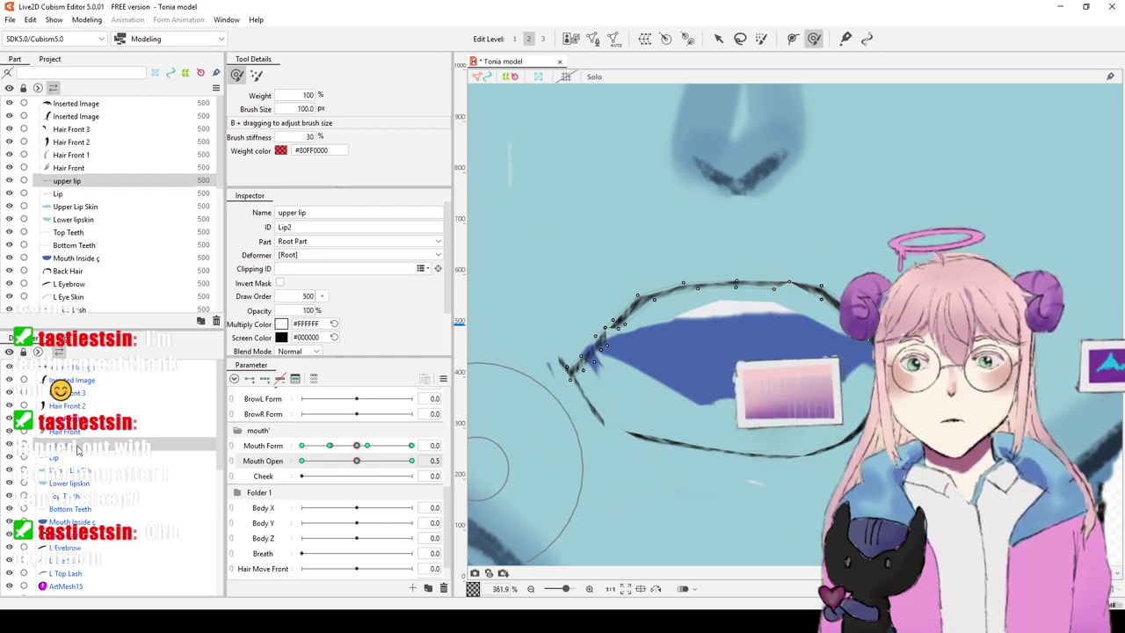
Step: Brush the left corner of Lip to meet the end of the upper lip line
{"action": "left_click", "coordinate": [81, 456]}
{"action": "left_click_drag", "start_coordinate": [545, 362], "coordinate": [554, 387]}
{"action": "scroll", "coordinate": [697, 295], "scroll_direction": "down", "scroll_amount": 8}
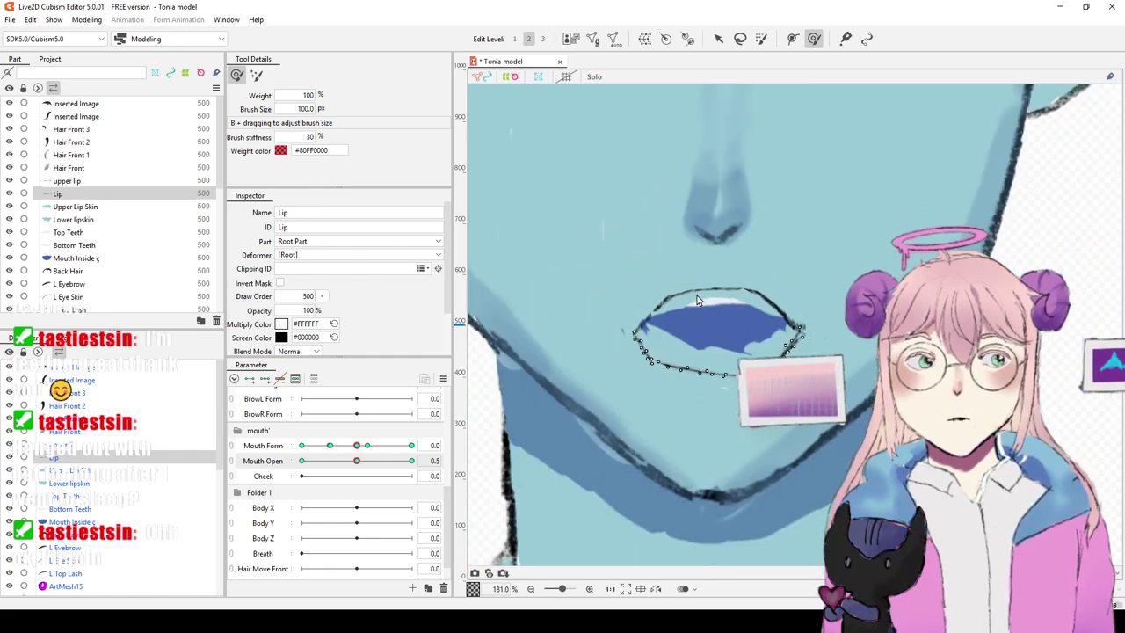
{"action": "scroll", "coordinate": [699, 286], "scroll_direction": "up", "scroll_amount": 4}
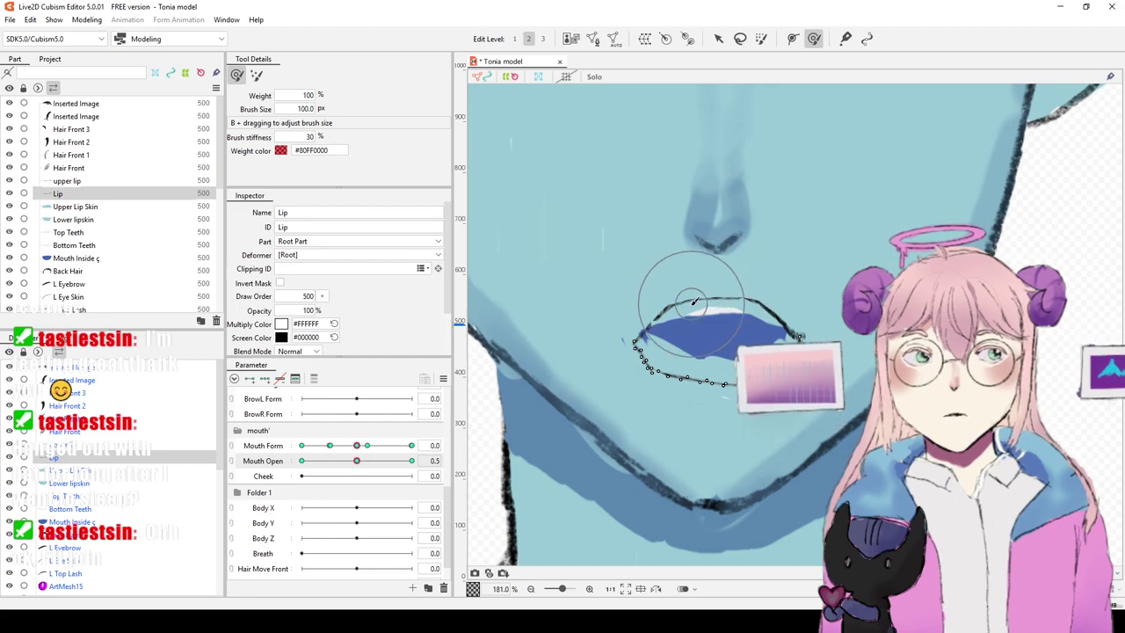
Step: Brush the middle and left side of the upper lip line down into a flatter arch at Mouth Form 0.0
{"action": "left_click", "coordinate": [356, 448]}
{"action": "left_click", "coordinate": [356, 449]}
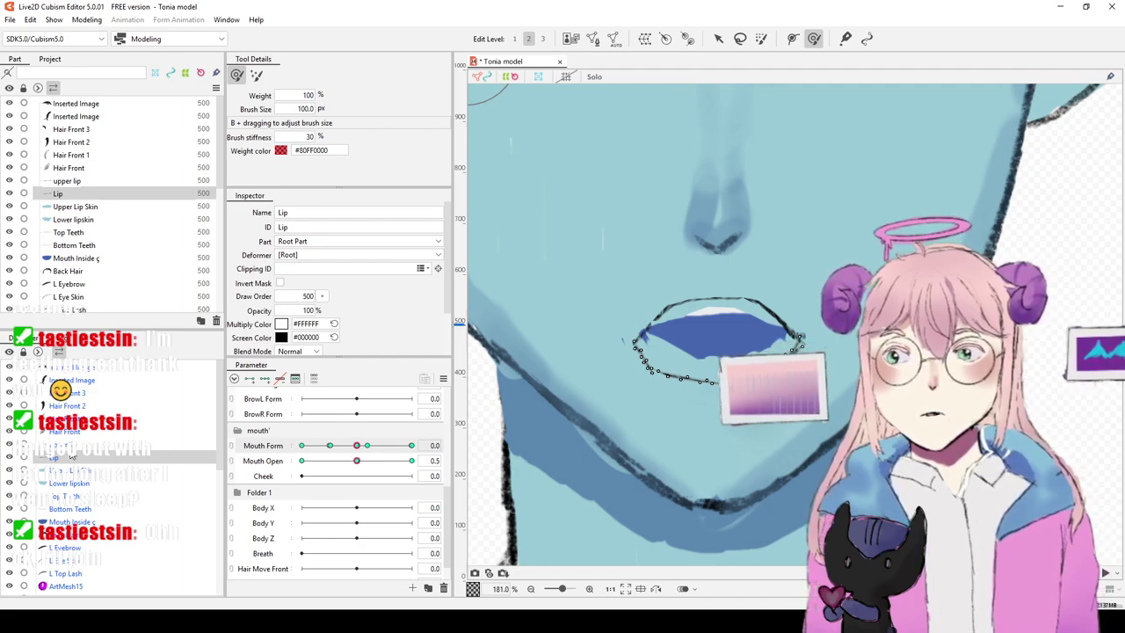
{"action": "left_click", "coordinate": [67, 180]}
{"action": "mouse_move", "coordinate": [763, 286]}
{"action": "left_mouse_down"}
{"action": "mouse_move", "coordinate": [769, 320]}
{"action": "mouse_move", "coordinate": [771, 307]}
{"action": "left_mouse_up"}
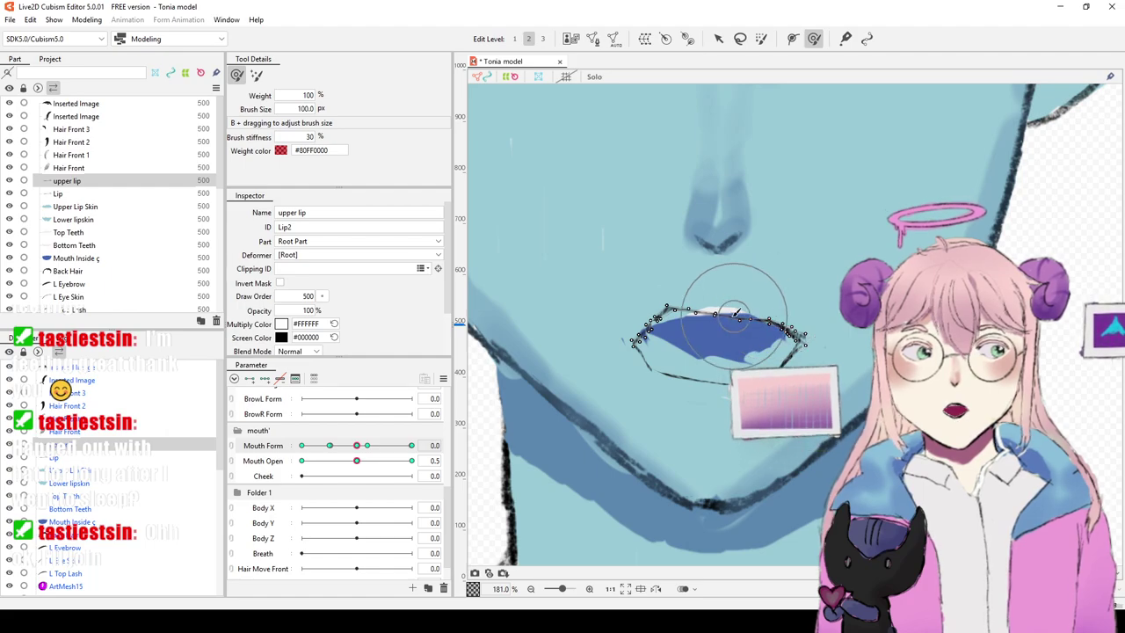
{"action": "mouse_move", "coordinate": [656, 305]}
{"action": "left_mouse_down"}
{"action": "mouse_move", "coordinate": [656, 315]}
{"action": "mouse_move", "coordinate": [619, 323]}
{"action": "mouse_move", "coordinate": [714, 322]}
{"action": "mouse_move", "coordinate": [672, 319]}
{"action": "left_mouse_up"}
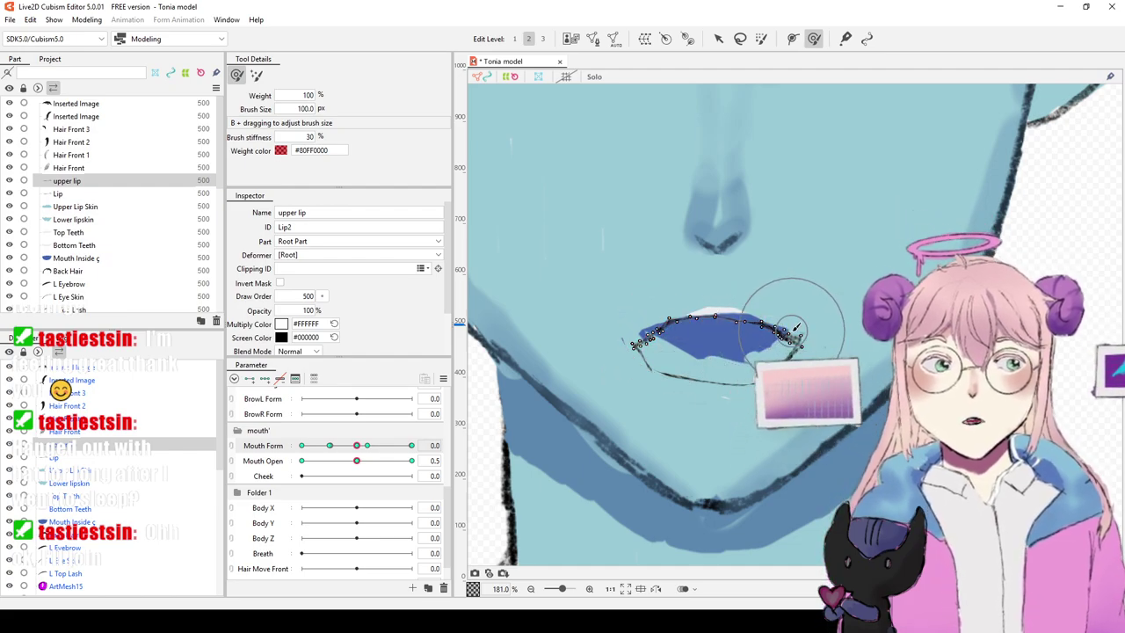
Step: Smooth both sides of the flattened upper lip line and adjust its right corner where it meets Lip
{"action": "scroll", "coordinate": [803, 262], "scroll_direction": "up", "scroll_amount": 3}
{"action": "scroll", "coordinate": [795, 275], "scroll_direction": "up", "scroll_amount": 2}
{"action": "scroll", "coordinate": [748, 259], "scroll_direction": "down", "scroll_amount": 2}
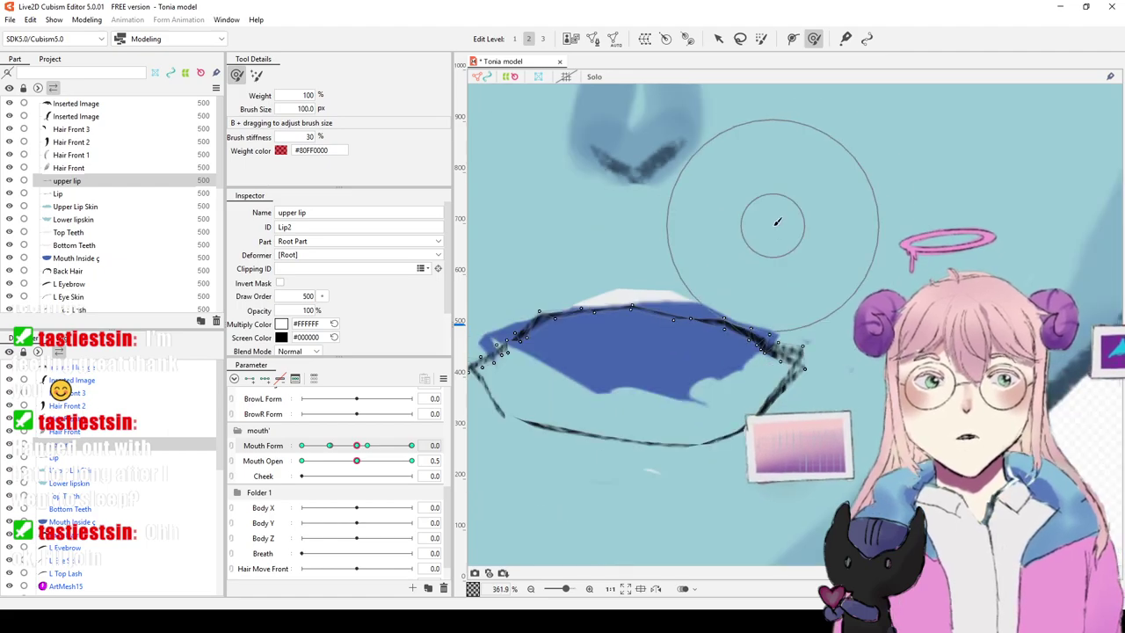
{"action": "scroll", "coordinate": [835, 135], "scroll_direction": "down", "scroll_amount": 2}
{"action": "mouse_move", "coordinate": [785, 243]}
{"action": "left_mouse_down"}
{"action": "mouse_move", "coordinate": [764, 255]}
{"action": "mouse_move", "coordinate": [775, 256]}
{"action": "left_mouse_up"}
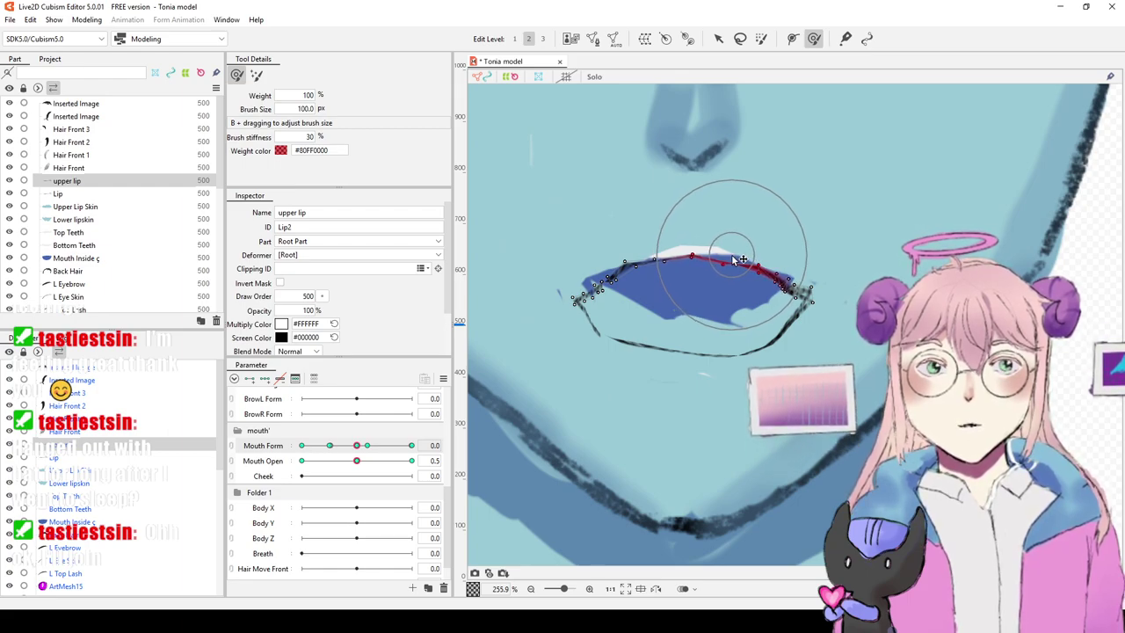
{"action": "left_click_drag", "start_coordinate": [625, 259], "coordinate": [652, 285]}
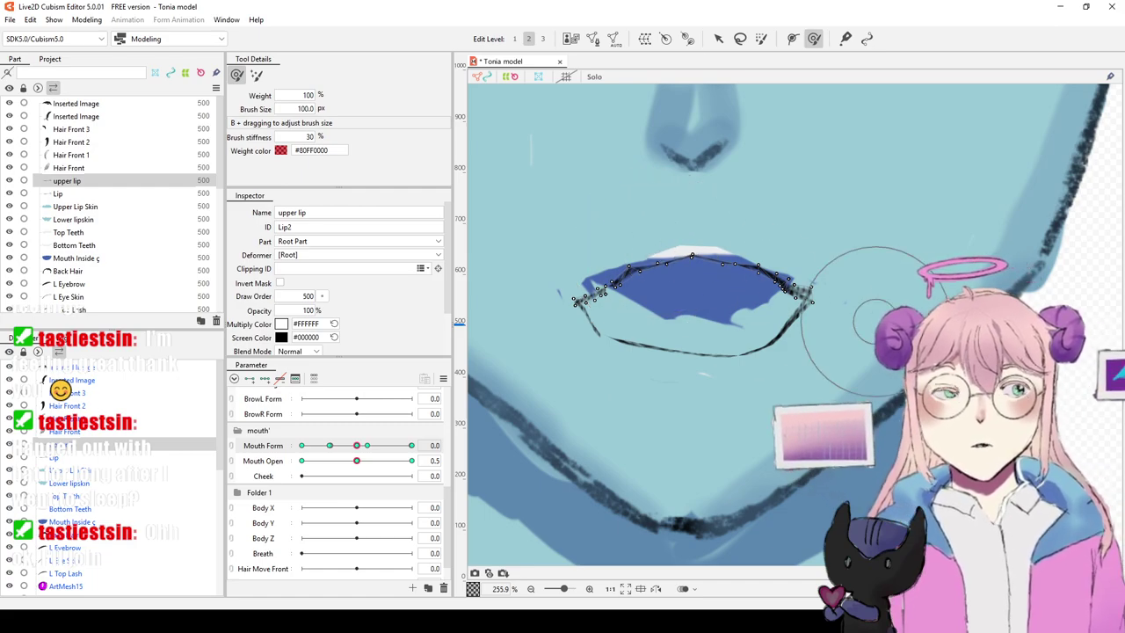
{"action": "mouse_move", "coordinate": [800, 279]}
{"action": "left_mouse_down"}
{"action": "mouse_move", "coordinate": [810, 292]}
{"action": "mouse_move", "coordinate": [821, 281]}
{"action": "left_mouse_up"}
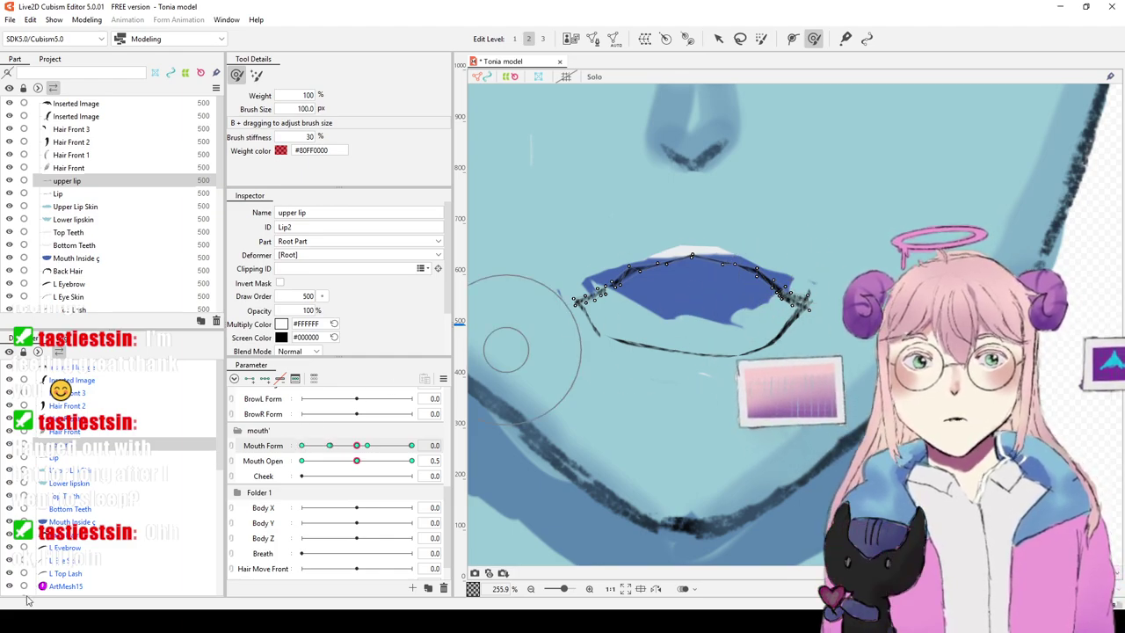
Step: Select Lip, fit its left corner to the upper lip line and brush its bottom curve slightly downward
{"action": "left_click", "coordinate": [70, 470]}
{"action": "left_click", "coordinate": [54, 457]}
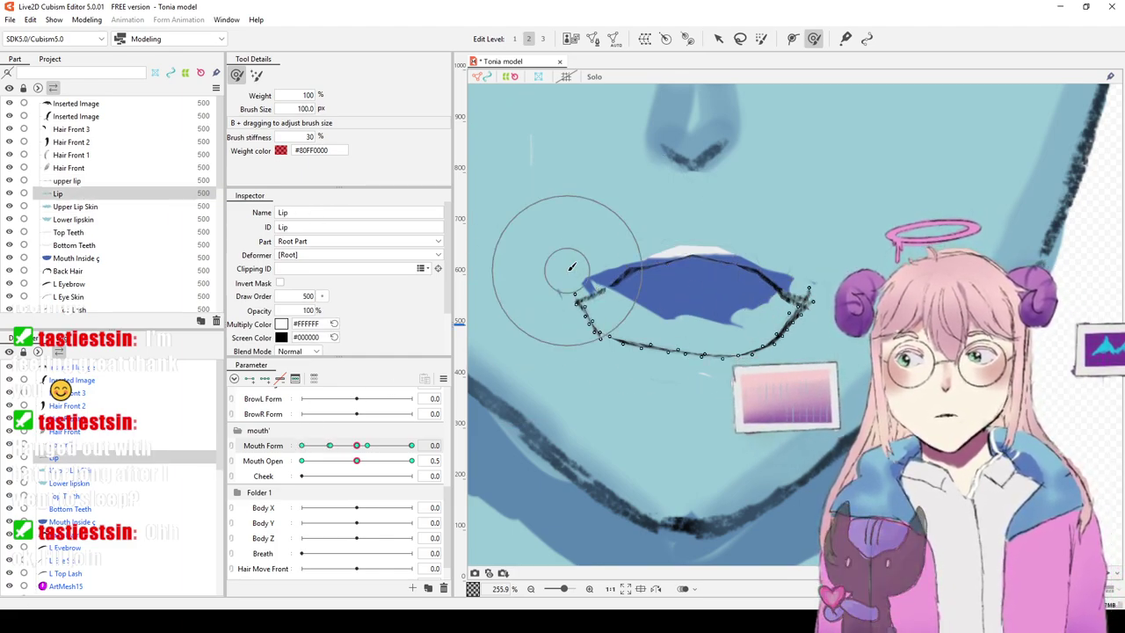
{"action": "mouse_move", "coordinate": [585, 326]}
{"action": "left_mouse_down"}
{"action": "mouse_move", "coordinate": [583, 343]}
{"action": "mouse_move", "coordinate": [597, 341]}
{"action": "mouse_move", "coordinate": [589, 330]}
{"action": "mouse_move", "coordinate": [583, 339]}
{"action": "mouse_move", "coordinate": [603, 348]}
{"action": "mouse_move", "coordinate": [578, 303]}
{"action": "left_mouse_up"}
{"action": "left_click_drag", "start_coordinate": [702, 332], "coordinate": [706, 346]}
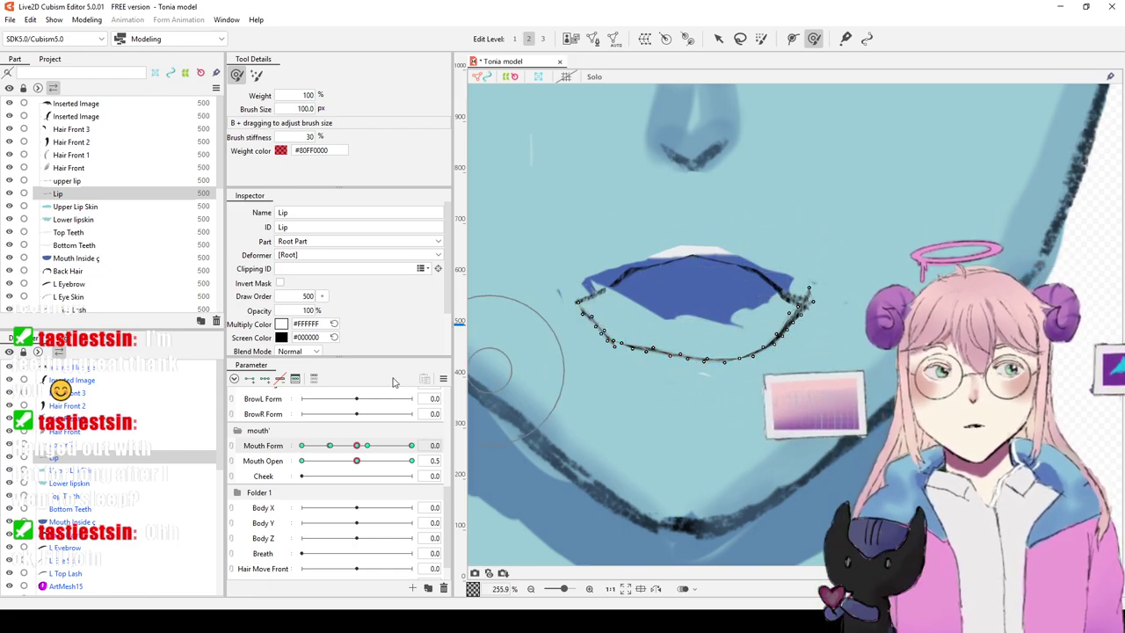
Step: Undo the last brush stroke on Lip's bottom curve and return Mouth Open to 0.5
{"action": "left_click", "coordinate": [71, 206]}
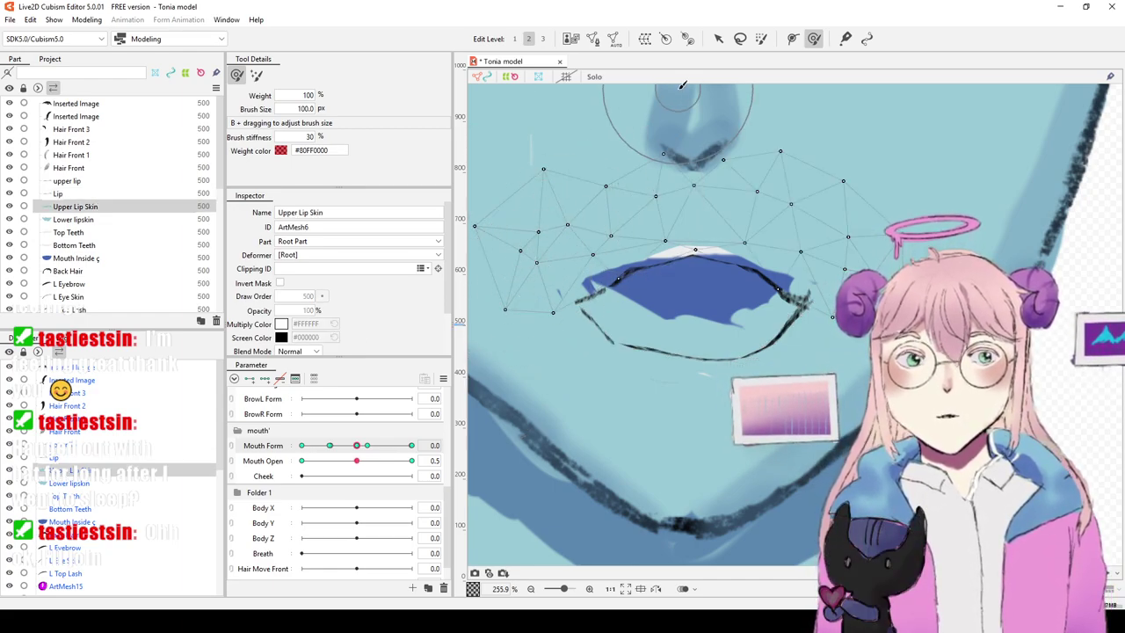
{"action": "key", "text": "ctrl+z"}
{"action": "key", "text": "ctrl+z"}
{"action": "key", "text": "ctrl+z"}
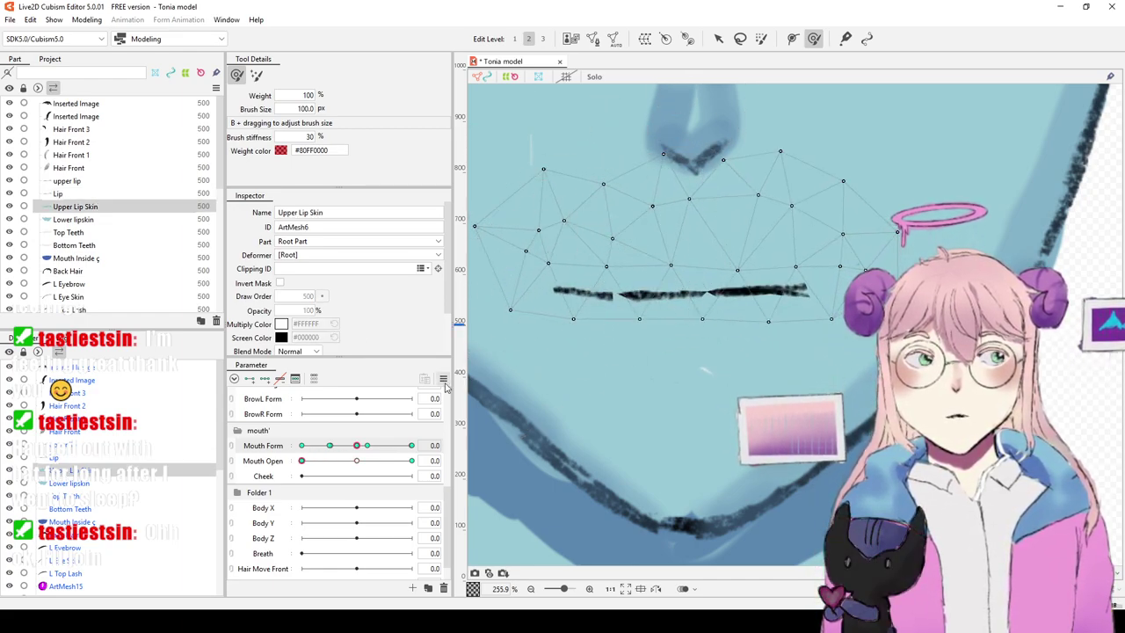
{"action": "left_click", "coordinate": [356, 461]}
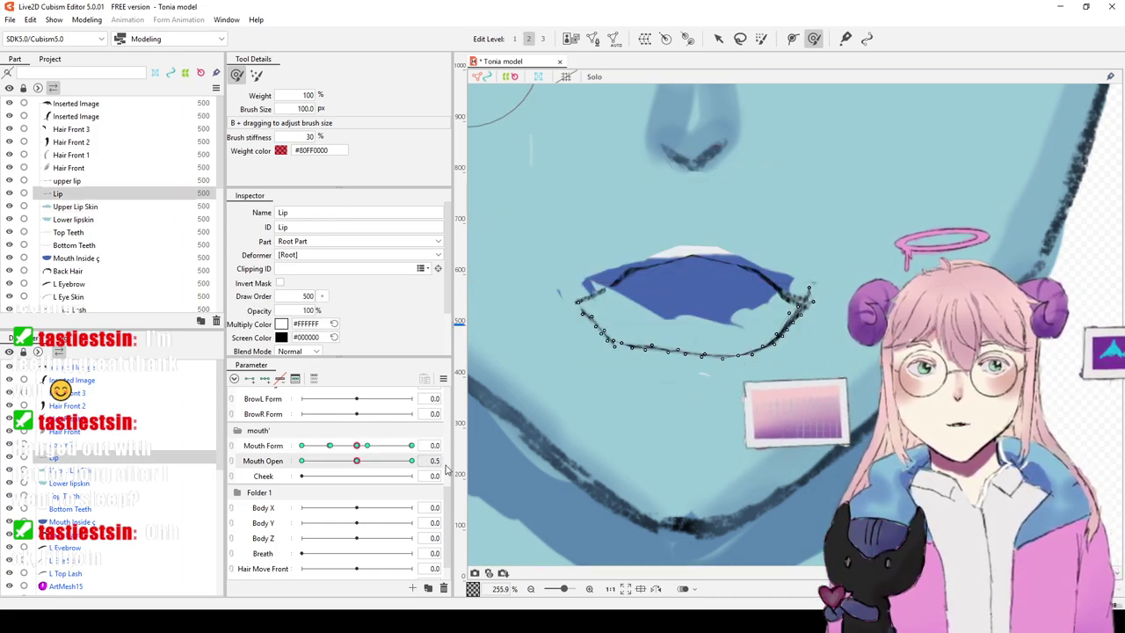
Step: Select Upper Lip Skin and brush its lower edge down over the teeth toward the upper lip line at Mouth Open 0.5
{"action": "left_click", "coordinate": [86, 470]}
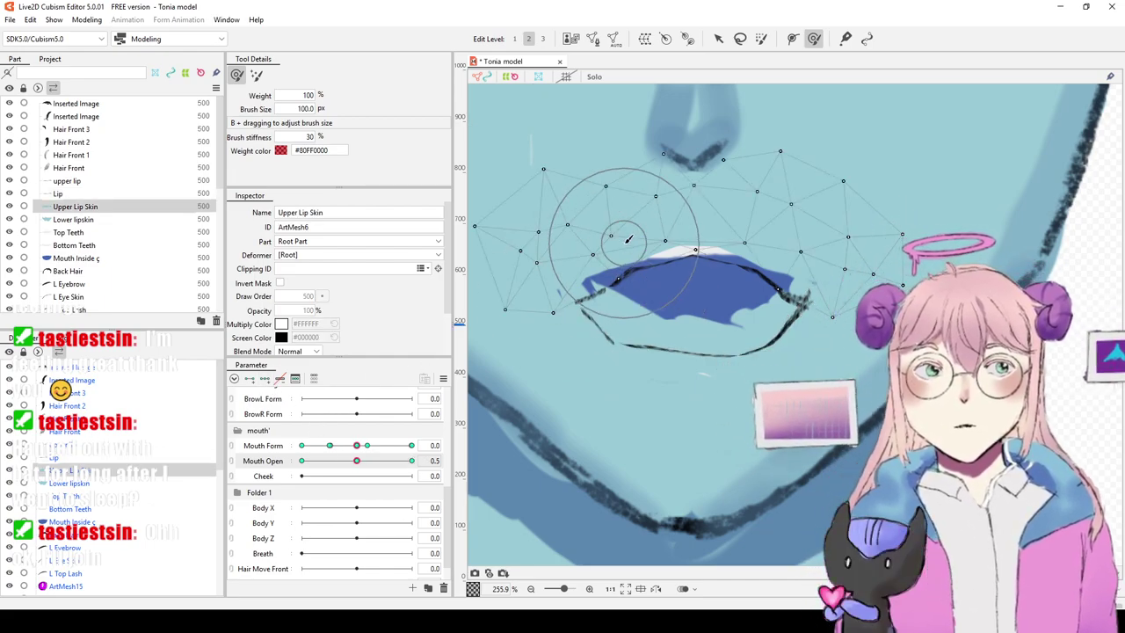
{"action": "left_click_drag", "start_coordinate": [587, 220], "coordinate": [592, 277]}
{"action": "left_click_drag", "start_coordinate": [627, 235], "coordinate": [618, 227]}
{"action": "left_click_drag", "start_coordinate": [705, 232], "coordinate": [707, 247]}
{"action": "left_click_drag", "start_coordinate": [674, 234], "coordinate": [674, 242]}
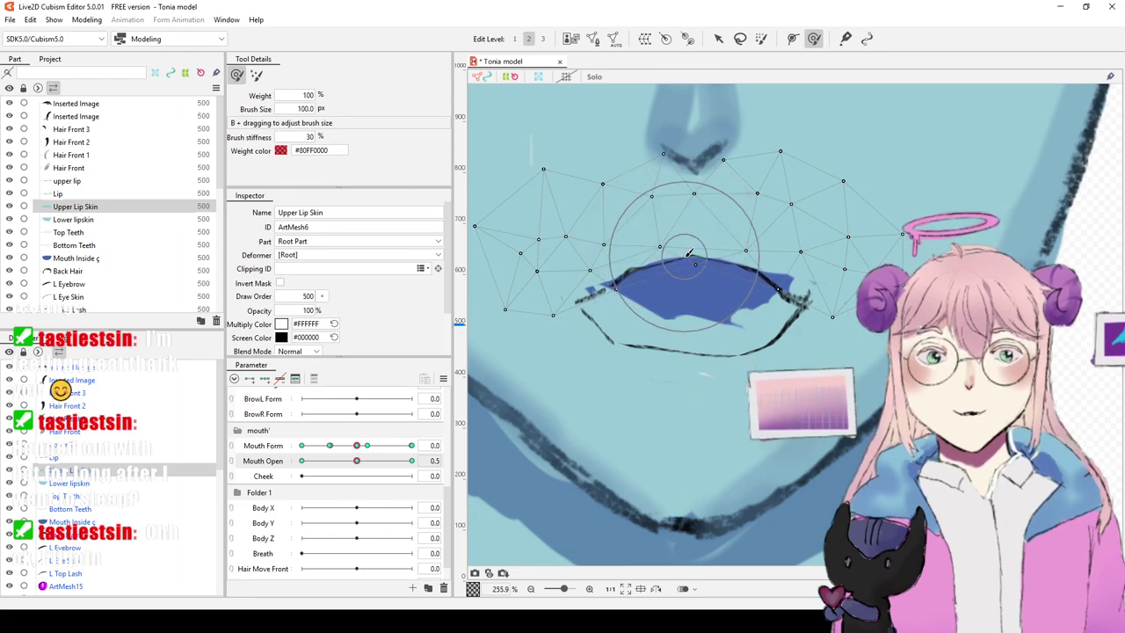
Step: Deform the Upper Lip Skin mesh around the mouth's left corner with the Deform Brush at Mouth Open 0.5
{"action": "mouse_move", "coordinate": [603, 263]}
{"action": "left_mouse_down"}
{"action": "mouse_move", "coordinate": [615, 297]}
{"action": "mouse_move", "coordinate": [532, 262]}
{"action": "left_mouse_up"}
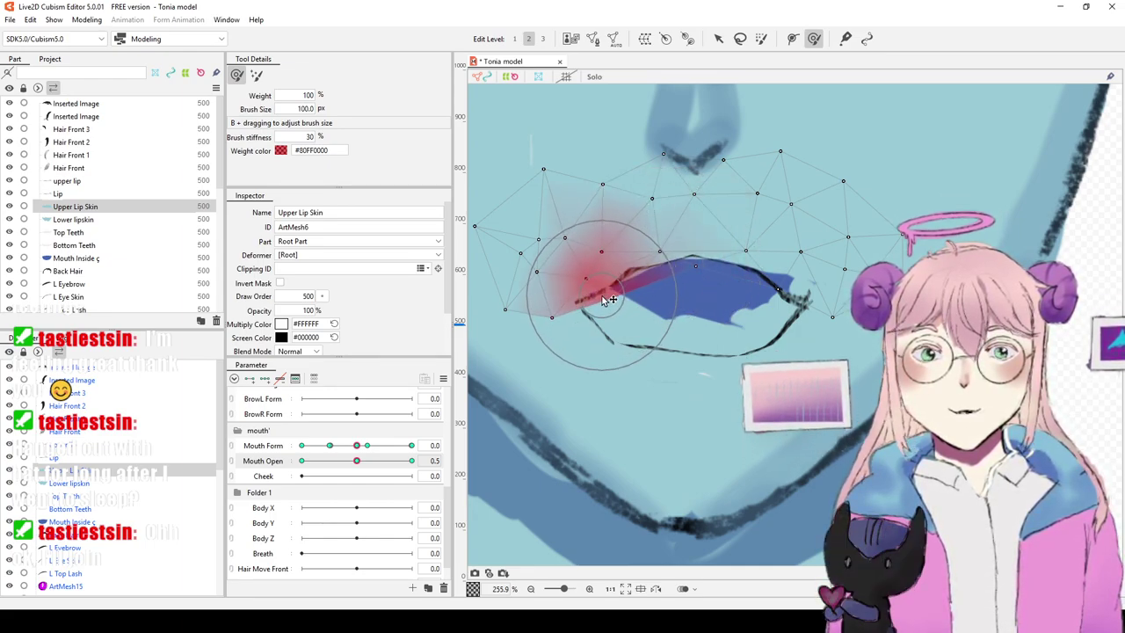
{"action": "scroll", "coordinate": [646, 179], "scroll_direction": "up", "scroll_amount": 3}
{"action": "left_click_drag", "start_coordinate": [666, 431], "coordinate": [657, 421]}
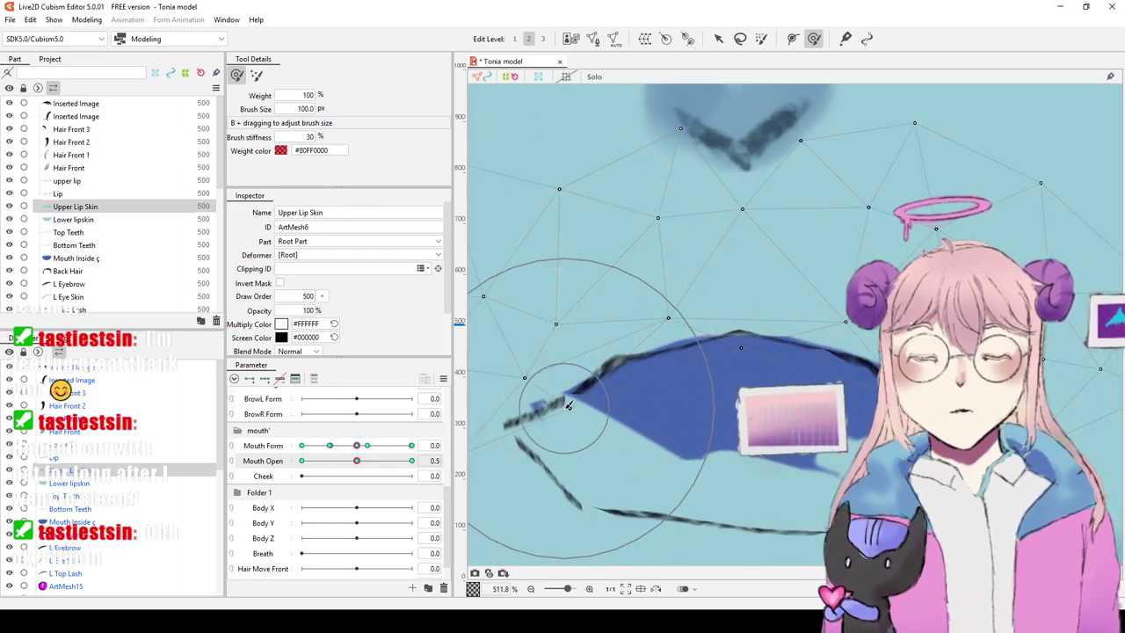
Step: Move individual Upper Lip Skin vertices along the left corner and centre of the mouth to match the upper lip line
{"action": "left_click", "coordinate": [718, 38]}
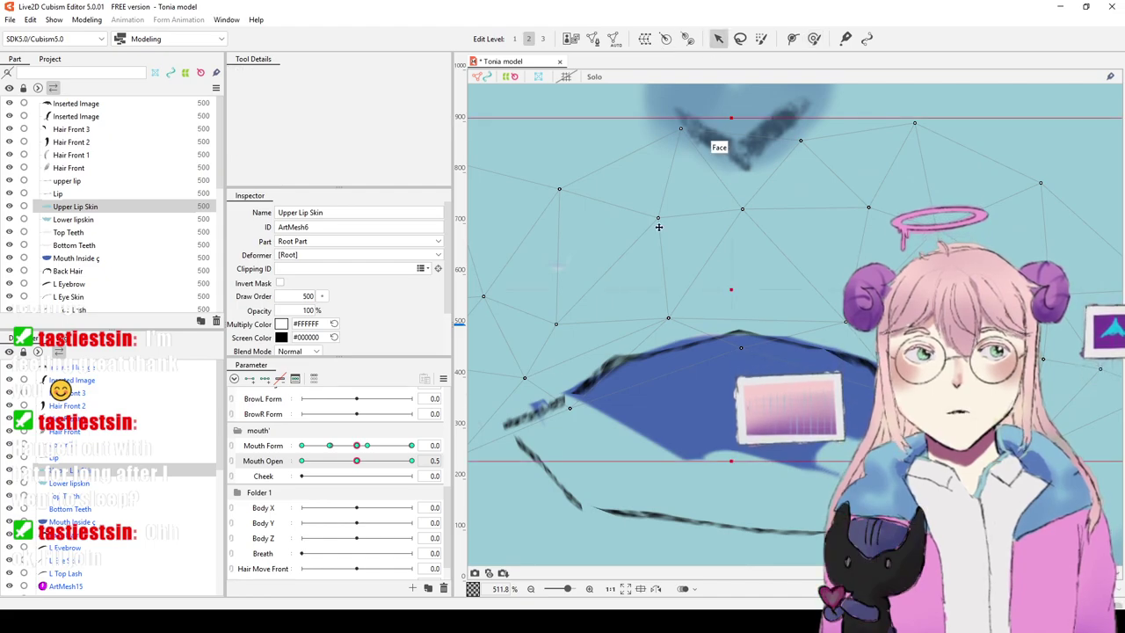
{"action": "left_click_drag", "start_coordinate": [571, 407], "coordinate": [552, 424]}
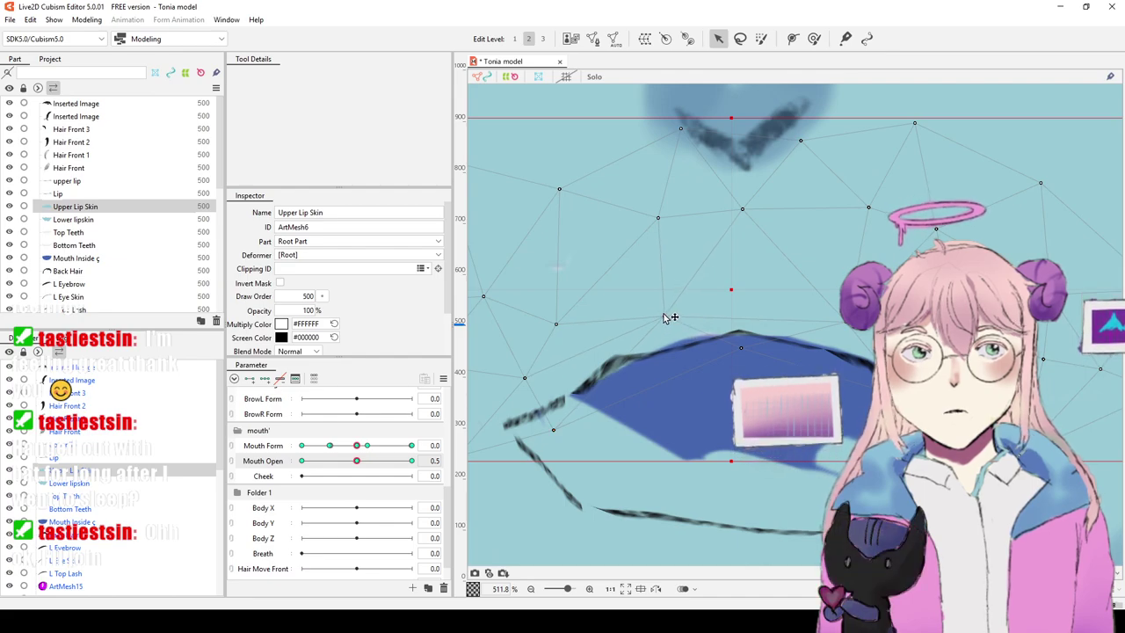
{"action": "left_click_drag", "start_coordinate": [658, 317], "coordinate": [638, 330]}
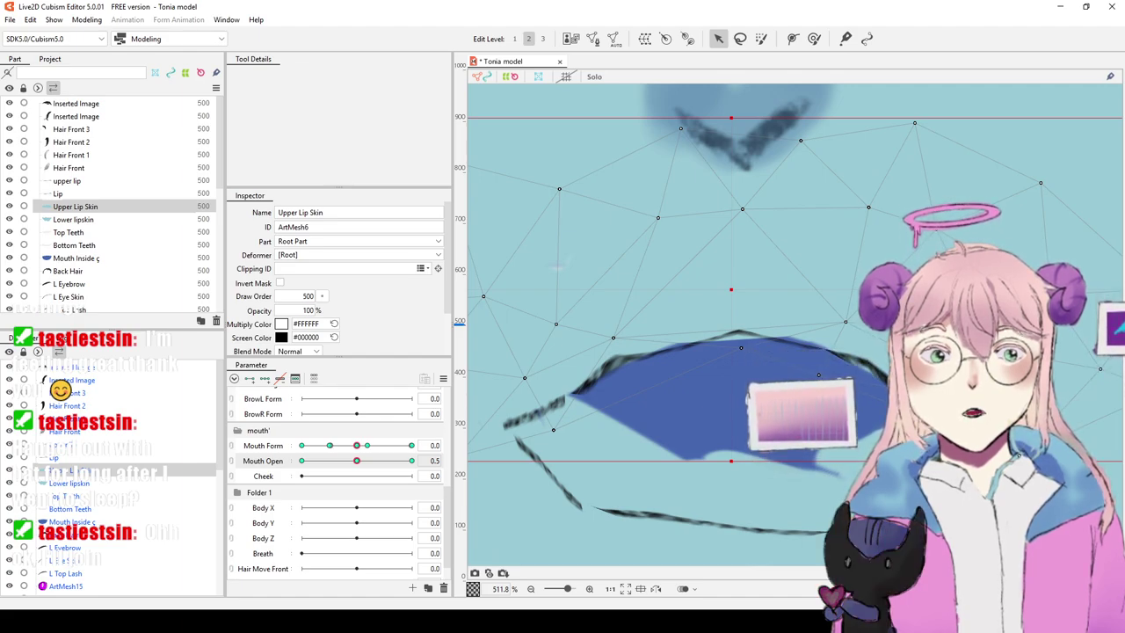
{"action": "left_click_drag", "start_coordinate": [746, 350], "coordinate": [746, 336]}
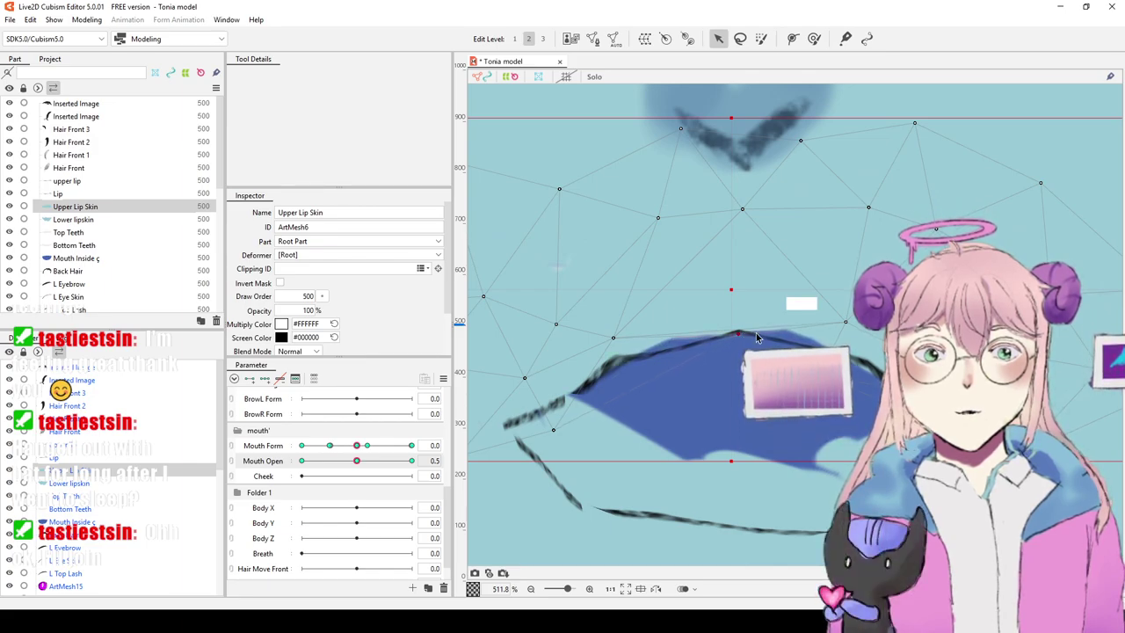
{"action": "left_click_drag", "start_coordinate": [844, 331], "coordinate": [840, 340]}
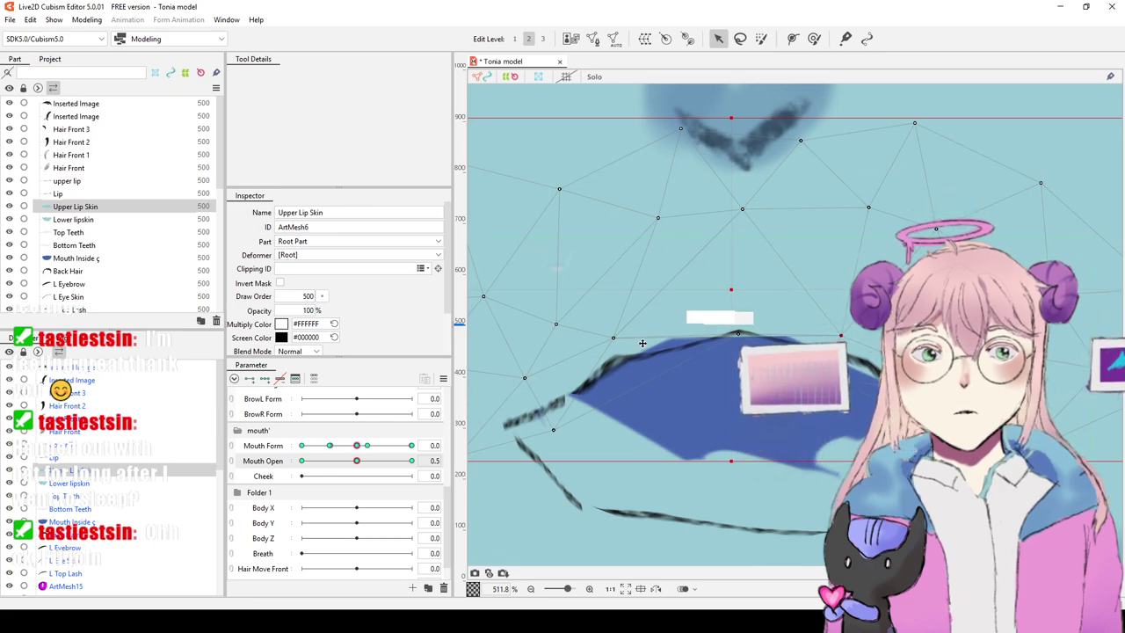
{"action": "left_click_drag", "start_coordinate": [614, 337], "coordinate": [619, 340]}
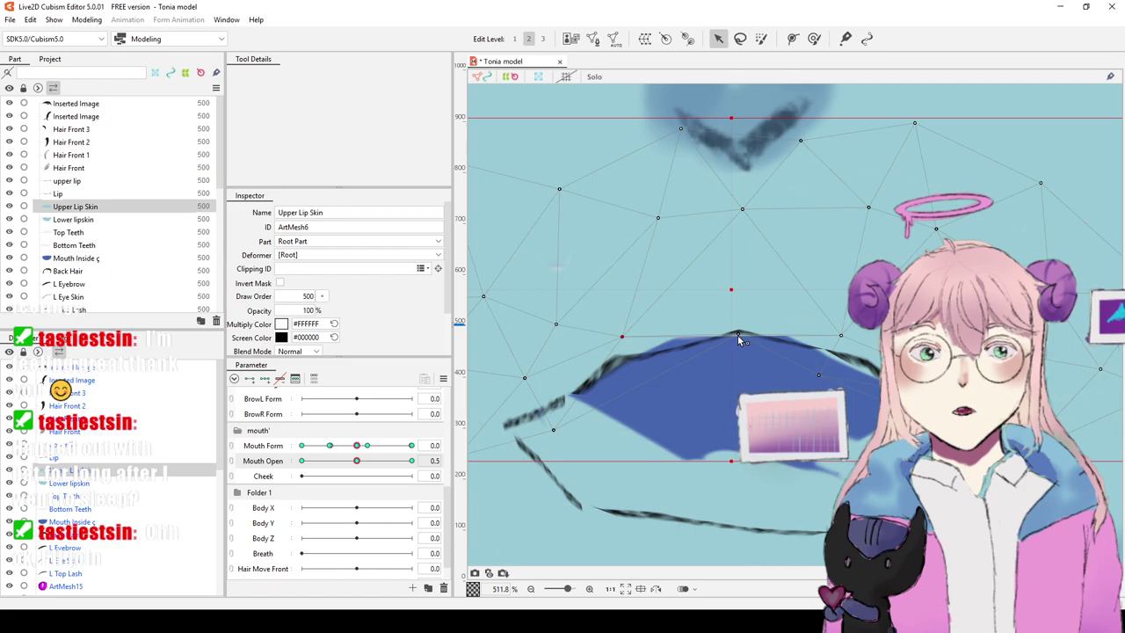
{"action": "scroll", "coordinate": [741, 337], "scroll_direction": "down", "scroll_amount": 3}
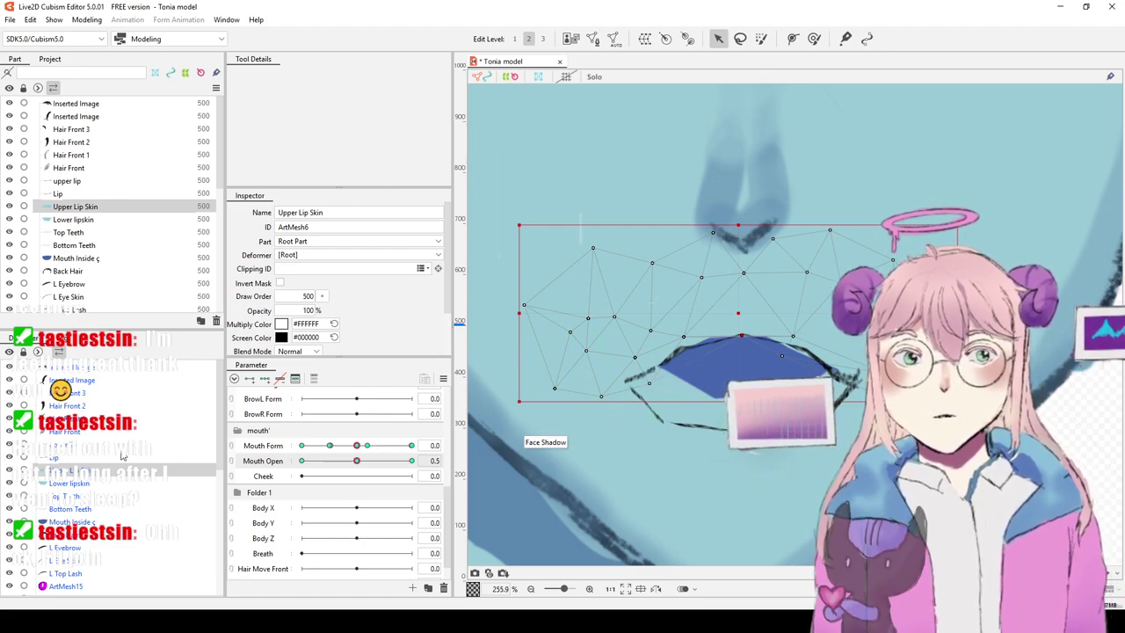
Step: Reshape the Lower lipskin mesh at Mouth Open 0.5 with the Deform Brush so its edge follows the lower lip line
{"action": "left_click", "coordinate": [77, 483]}
{"action": "left_click", "coordinate": [743, 392]}
{"action": "left_click_drag", "start_coordinate": [356, 461], "coordinate": [318, 460]}
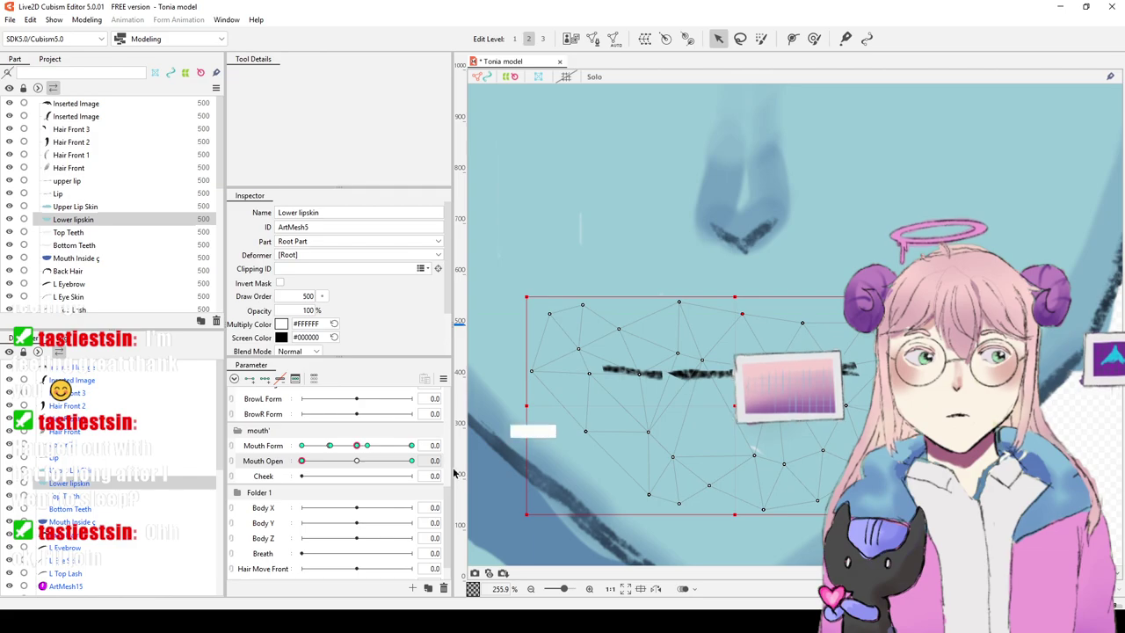
{"action": "left_click", "coordinate": [356, 462]}
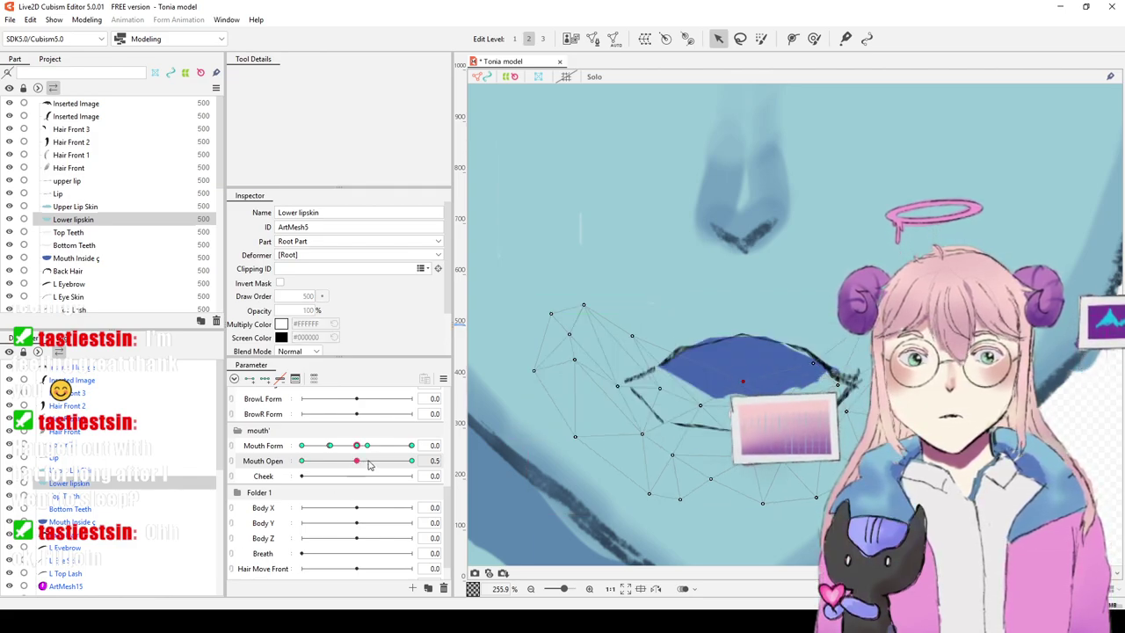
{"action": "left_click", "coordinate": [692, 386]}
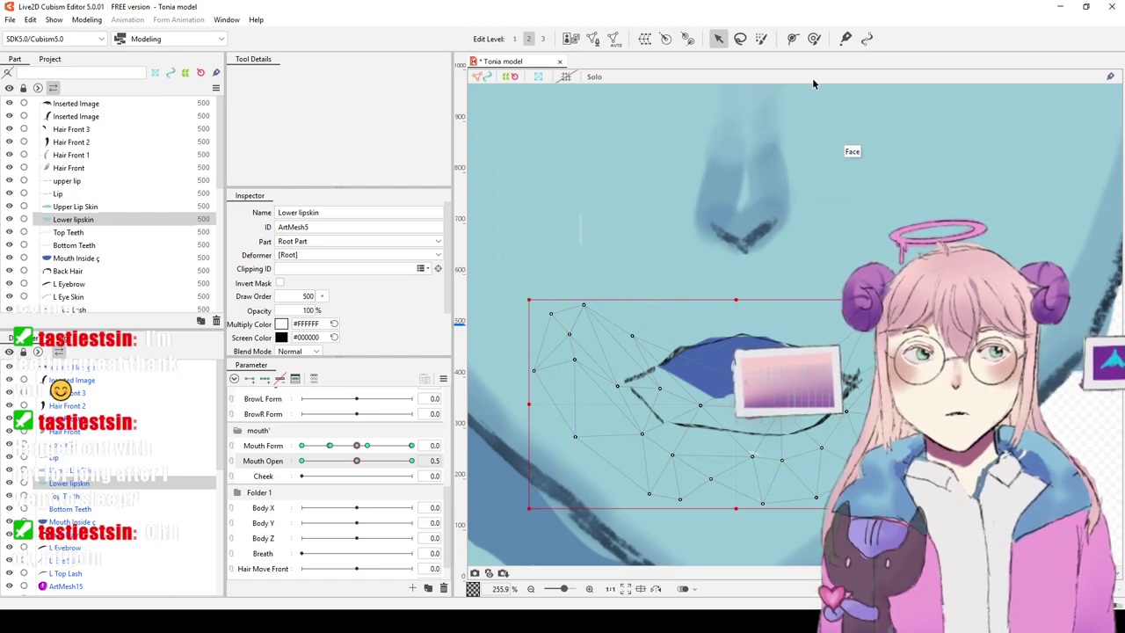
{"action": "left_click", "coordinate": [809, 40]}
{"action": "mouse_move", "coordinate": [751, 356]}
{"action": "left_mouse_down"}
{"action": "mouse_move", "coordinate": [740, 379]}
{"action": "mouse_move", "coordinate": [785, 371]}
{"action": "mouse_move", "coordinate": [664, 413]}
{"action": "mouse_move", "coordinate": [620, 402]}
{"action": "mouse_move", "coordinate": [685, 402]}
{"action": "mouse_move", "coordinate": [645, 378]}
{"action": "mouse_move", "coordinate": [657, 358]}
{"action": "left_mouse_up"}
{"action": "mouse_move", "coordinate": [770, 424]}
{"action": "left_mouse_down"}
{"action": "mouse_move", "coordinate": [769, 402]}
{"action": "mouse_move", "coordinate": [801, 417]}
{"action": "left_mouse_up"}
{"action": "left_click_drag", "start_coordinate": [721, 472], "coordinate": [817, 464]}
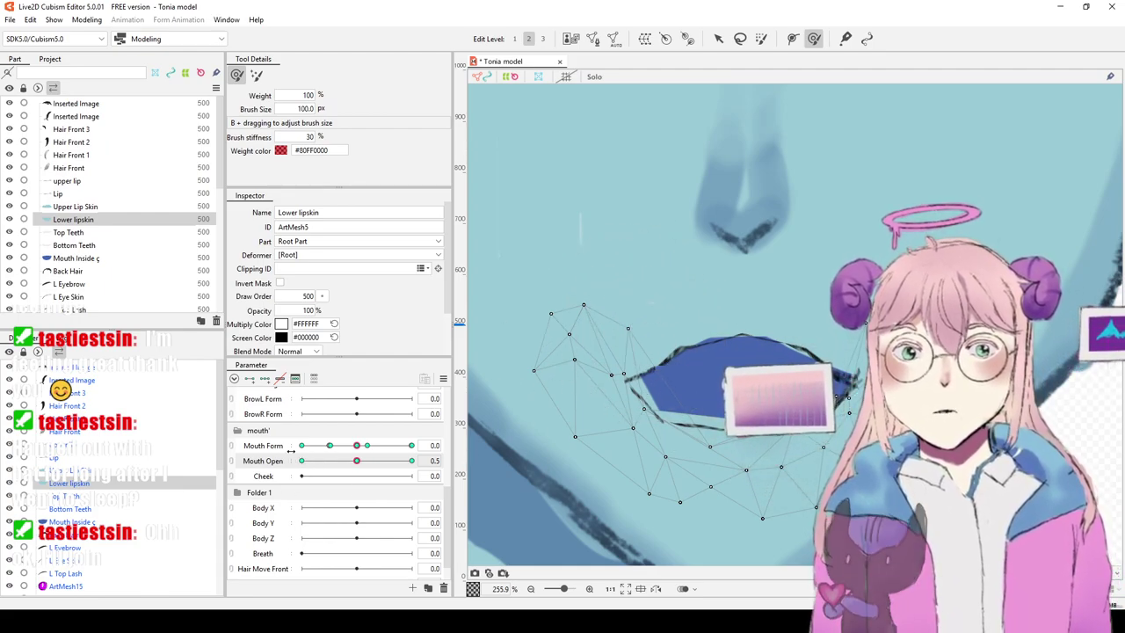
Step: Select the Lip mesh and examine the mouth shapes across the Mouth Open and Mouth Form ranges
{"action": "left_click", "coordinate": [60, 458]}
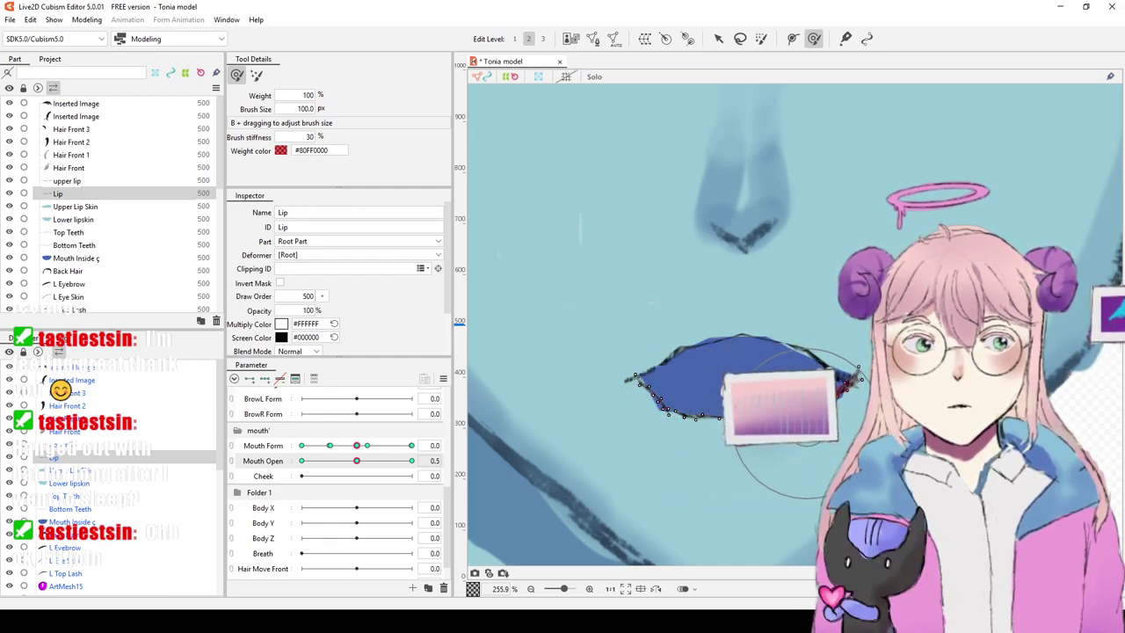
{"action": "scroll", "coordinate": [798, 387], "scroll_direction": "down", "scroll_amount": 5}
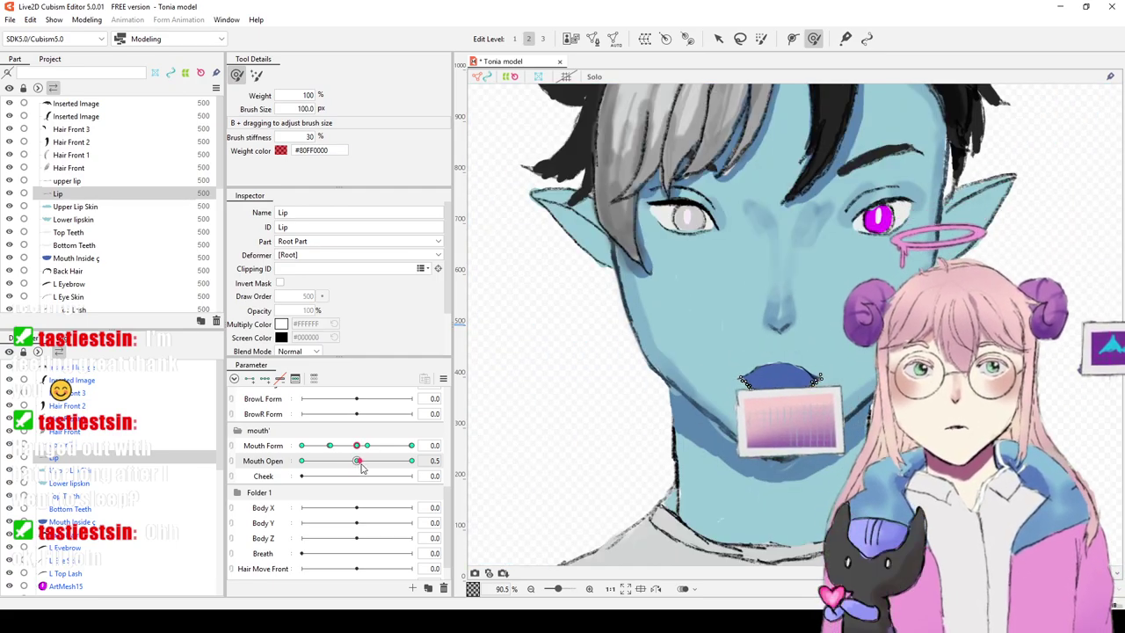
{"action": "left_click_drag", "start_coordinate": [448, 460], "coordinate": [338, 464]}
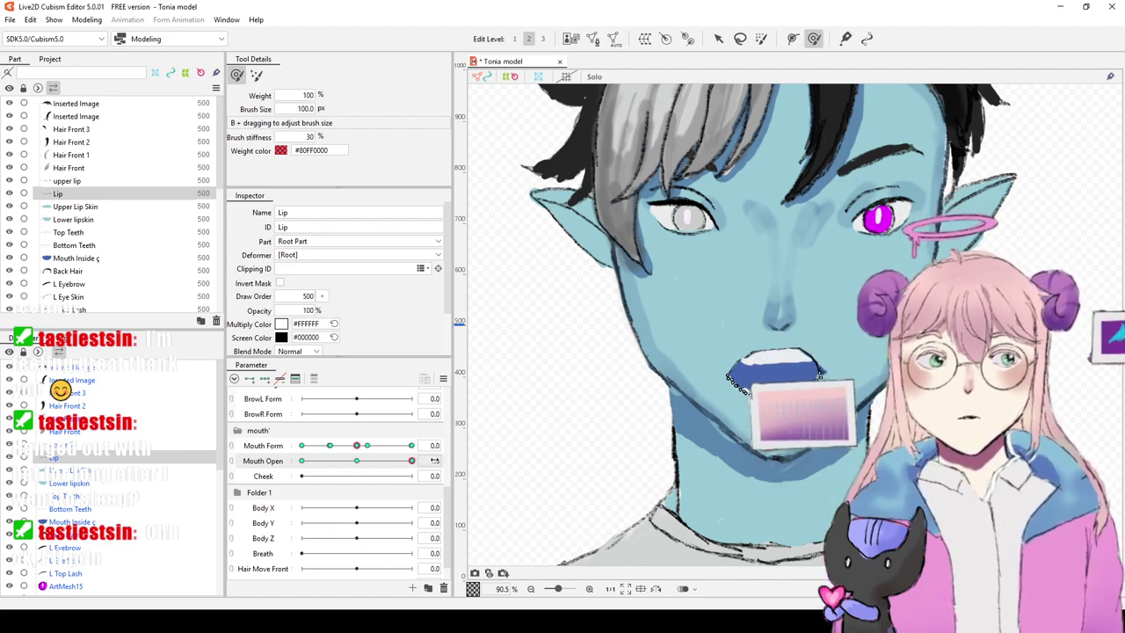
{"action": "mouse_move", "coordinate": [400, 464]}
{"action": "left_mouse_down"}
{"action": "mouse_move", "coordinate": [361, 468]}
{"action": "mouse_move", "coordinate": [380, 445]}
{"action": "mouse_move", "coordinate": [407, 466]}
{"action": "mouse_move", "coordinate": [419, 460]}
{"action": "left_mouse_up"}
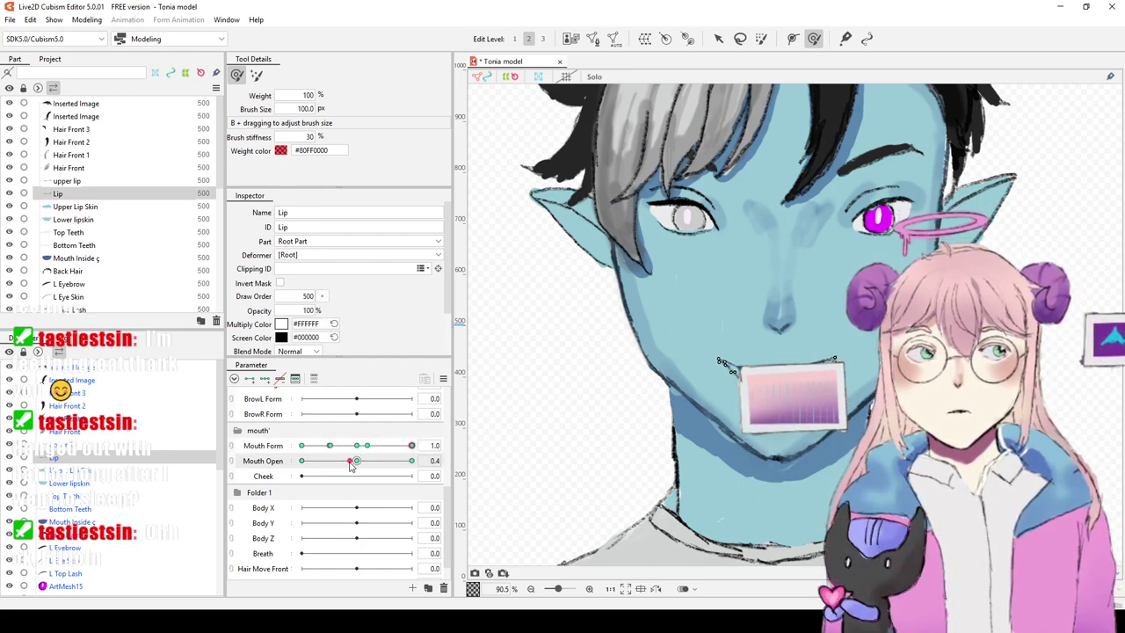
{"action": "left_click_drag", "start_coordinate": [344, 469], "coordinate": [379, 466]}
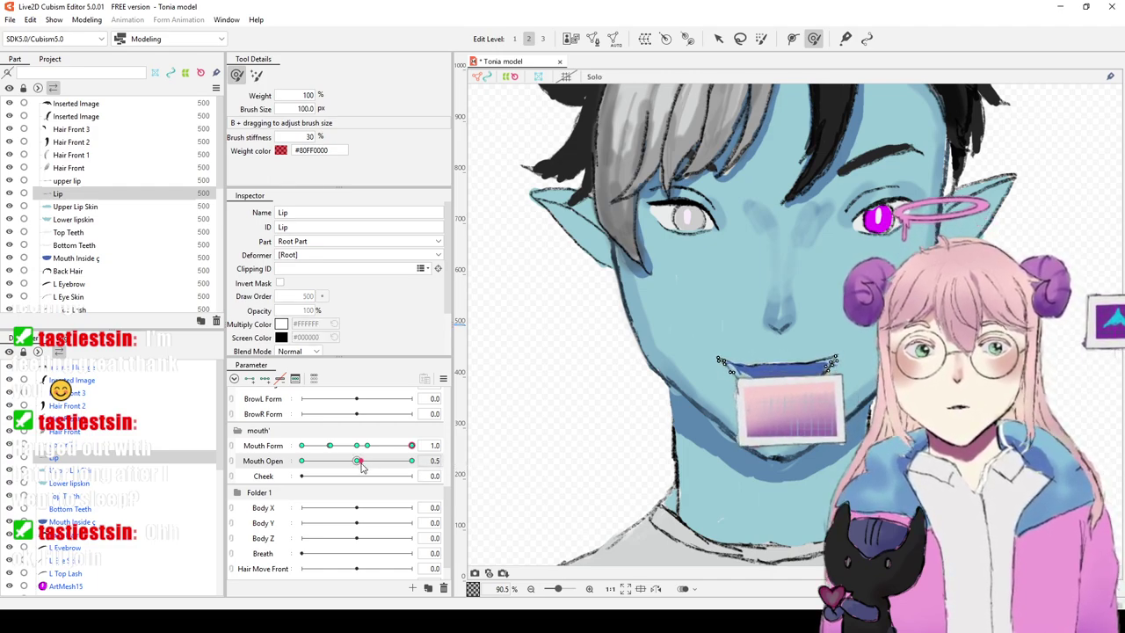
{"action": "left_click", "coordinate": [356, 446]}
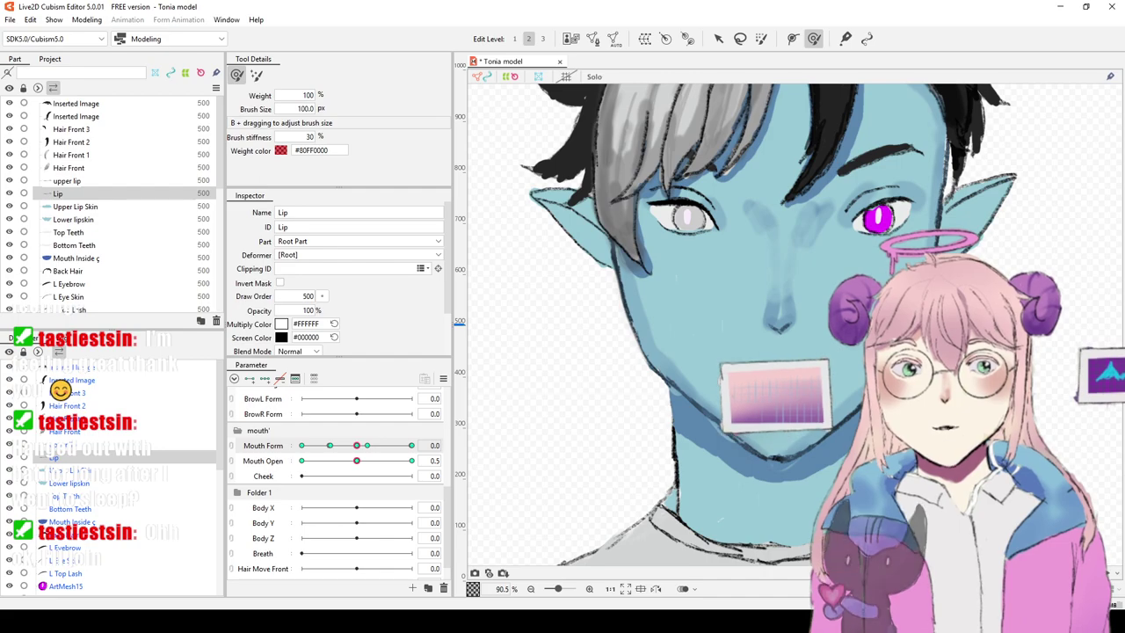
{"action": "scroll", "coordinate": [677, 408], "scroll_direction": "up", "scroll_amount": 3}
{"action": "scroll", "coordinate": [540, 397], "scroll_direction": "up", "scroll_amount": 2}
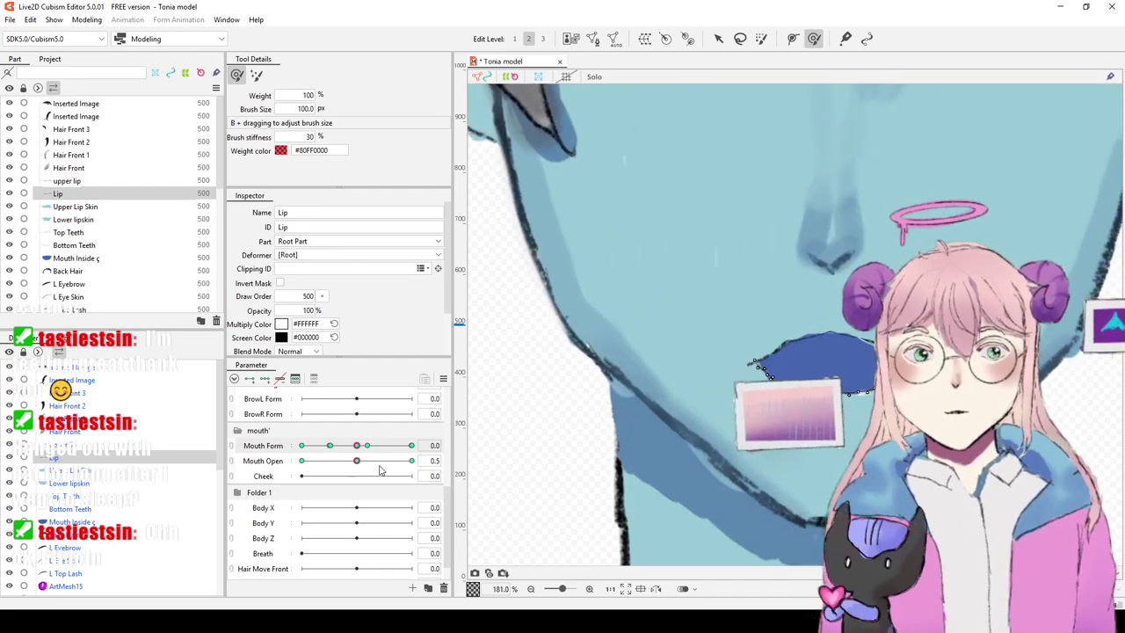
{"action": "left_click_drag", "start_coordinate": [308, 469], "coordinate": [288, 472]}
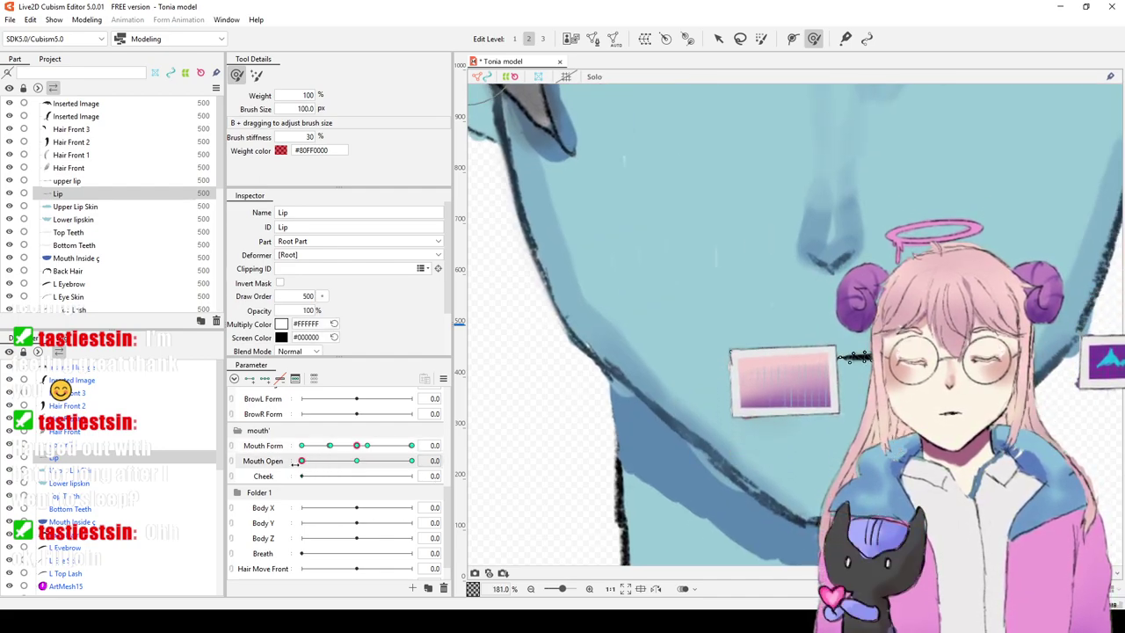
{"action": "left_click", "coordinate": [356, 460]}
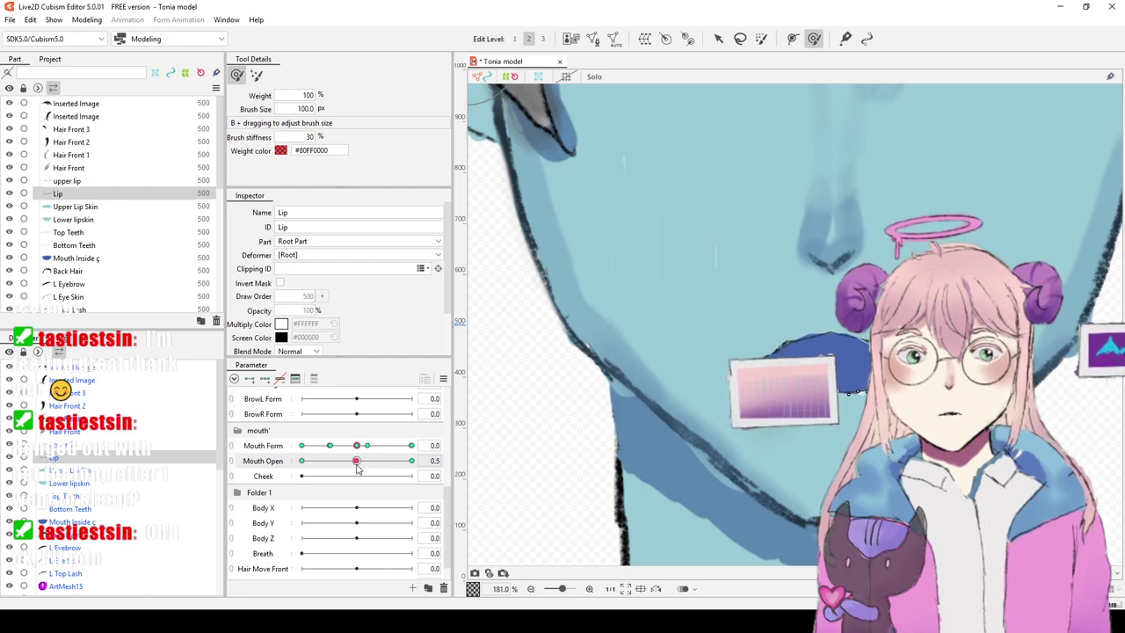
{"action": "left_click_drag", "start_coordinate": [356, 446], "coordinate": [284, 461]}
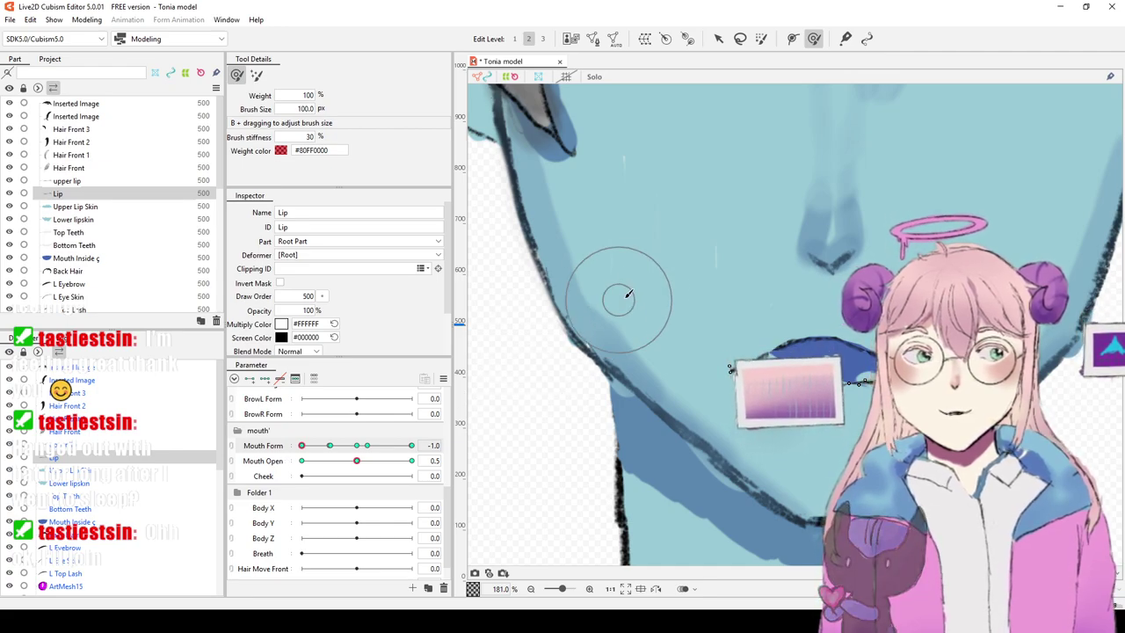
{"action": "left_click_drag", "start_coordinate": [328, 446], "coordinate": [319, 449]}
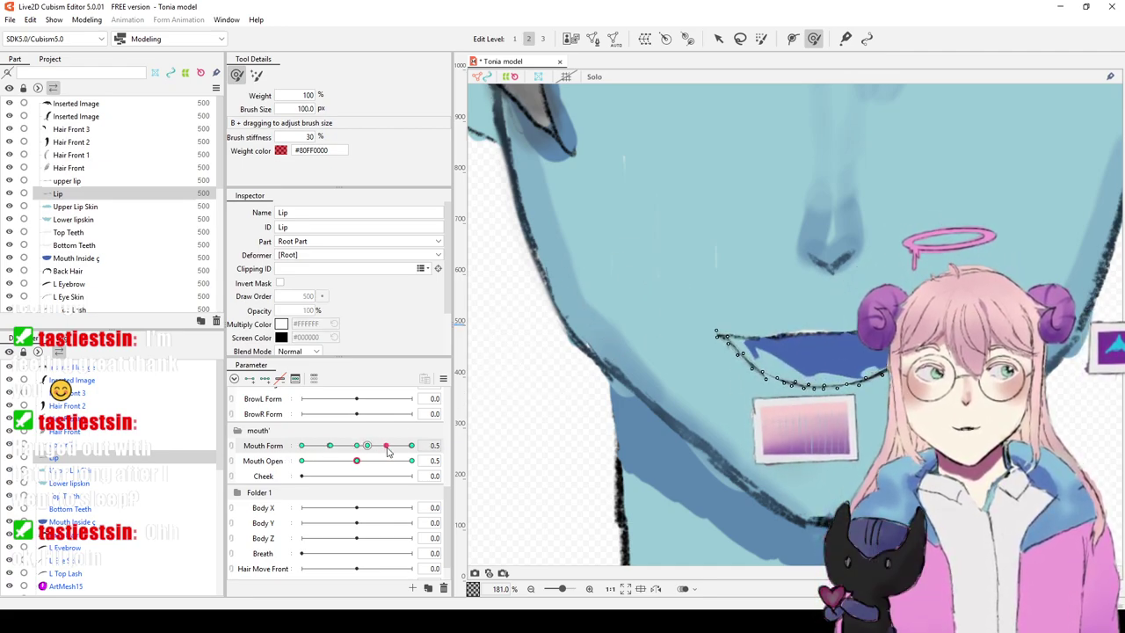
Step: Set Mouth Form to -1.0 and brush the Lower lipskin mesh down to the lower lip line at Mouth Open 0.5
{"action": "left_click_drag", "start_coordinate": [411, 450], "coordinate": [290, 458]}
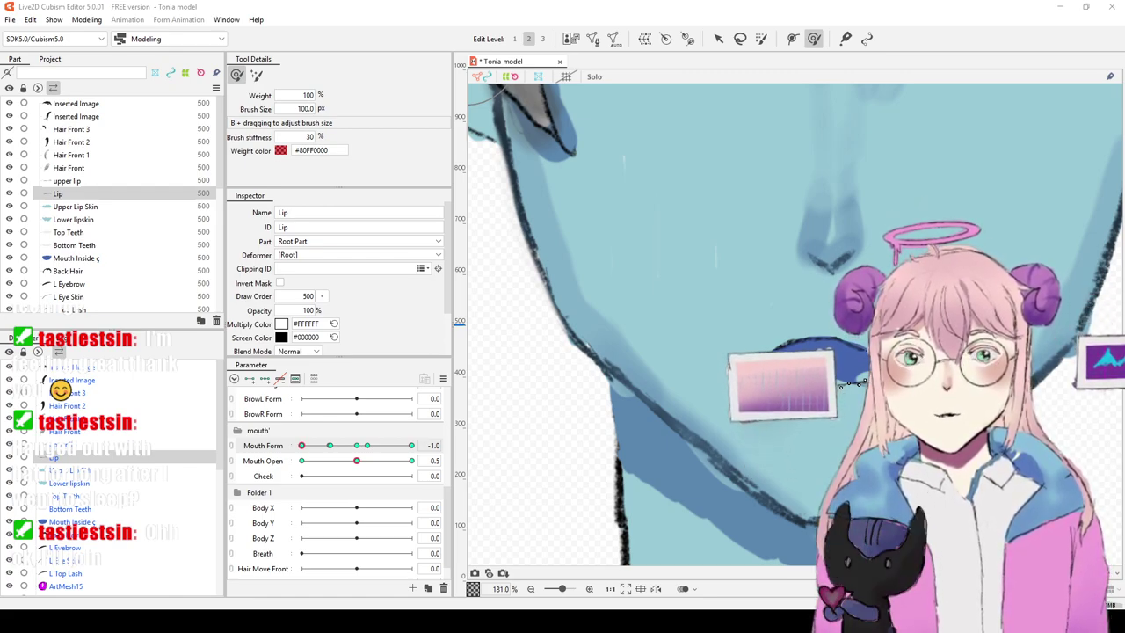
{"action": "scroll", "coordinate": [736, 363], "scroll_direction": "up", "scroll_amount": 2}
{"action": "left_click_drag", "start_coordinate": [737, 363], "coordinate": [552, 351]}
{"action": "left_click_drag", "start_coordinate": [668, 314], "coordinate": [721, 311]}
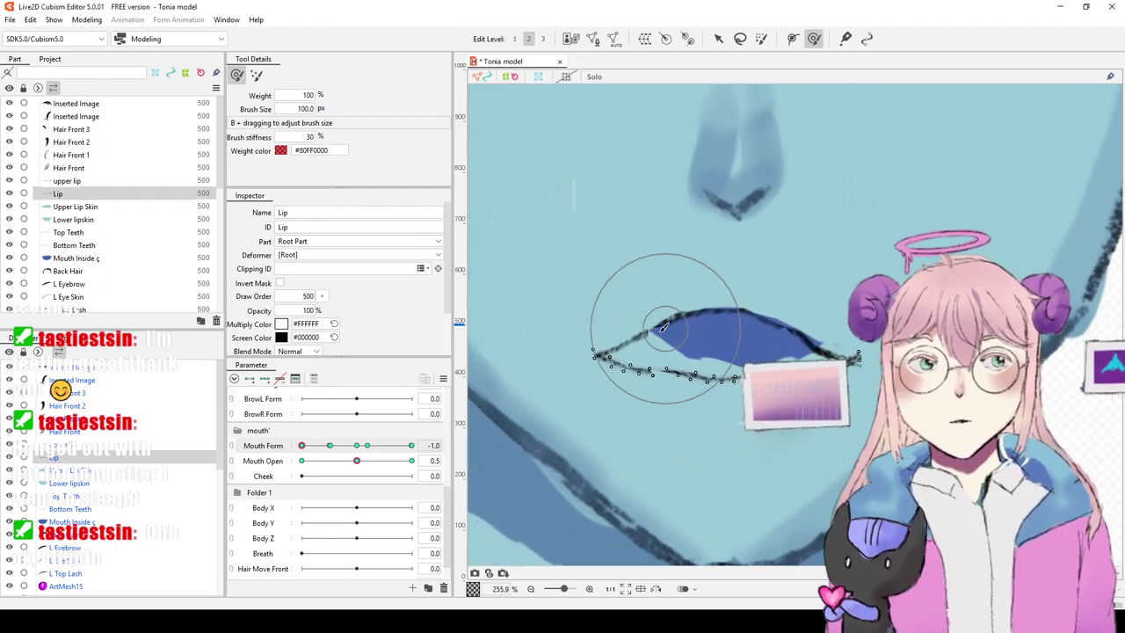
{"action": "left_click", "coordinate": [75, 482]}
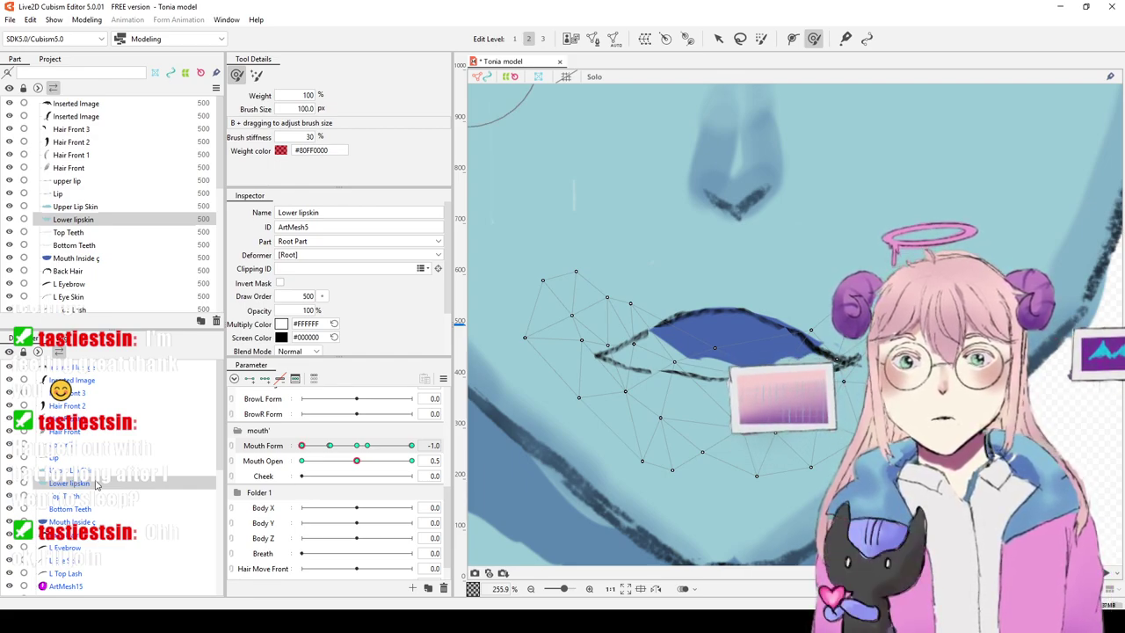
{"action": "mouse_move", "coordinate": [664, 322]}
{"action": "left_mouse_down"}
{"action": "mouse_move", "coordinate": [638, 362]}
{"action": "mouse_move", "coordinate": [625, 357]}
{"action": "left_mouse_up"}
{"action": "mouse_move", "coordinate": [728, 346]}
{"action": "left_mouse_down"}
{"action": "mouse_move", "coordinate": [736, 359]}
{"action": "mouse_move", "coordinate": [678, 333]}
{"action": "mouse_move", "coordinate": [756, 337]}
{"action": "mouse_move", "coordinate": [719, 355]}
{"action": "mouse_move", "coordinate": [791, 386]}
{"action": "mouse_move", "coordinate": [766, 378]}
{"action": "left_mouse_up"}
{"action": "mouse_move", "coordinate": [814, 421]}
{"action": "left_mouse_down"}
{"action": "mouse_move", "coordinate": [817, 429]}
{"action": "mouse_move", "coordinate": [653, 414]}
{"action": "mouse_move", "coordinate": [663, 401]}
{"action": "mouse_move", "coordinate": [708, 428]}
{"action": "mouse_move", "coordinate": [703, 453]}
{"action": "left_mouse_up"}
{"action": "left_click_drag", "start_coordinate": [576, 415], "coordinate": [562, 419]}
{"action": "mouse_move", "coordinate": [584, 374]}
{"action": "left_mouse_down"}
{"action": "mouse_move", "coordinate": [589, 349]}
{"action": "mouse_move", "coordinate": [579, 335]}
{"action": "mouse_move", "coordinate": [639, 353]}
{"action": "mouse_move", "coordinate": [592, 360]}
{"action": "mouse_move", "coordinate": [629, 382]}
{"action": "mouse_move", "coordinate": [607, 359]}
{"action": "left_mouse_up"}
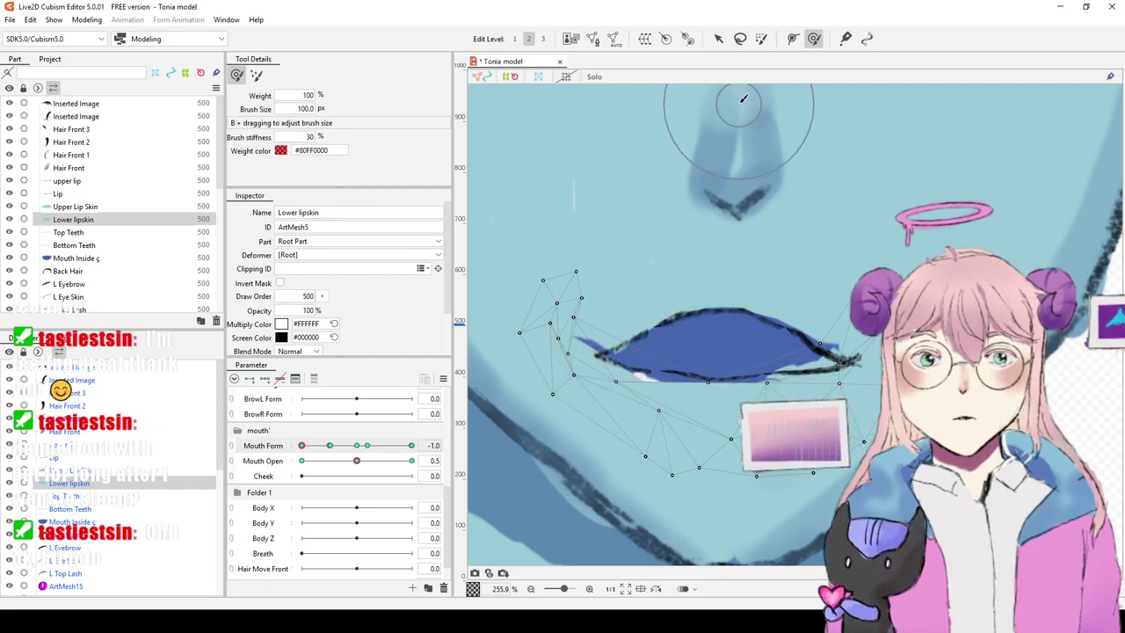
Step: Move individual Lower lipskin vertices near the mouth corners to fit the skin edge to the lip line
{"action": "left_click", "coordinate": [718, 38]}
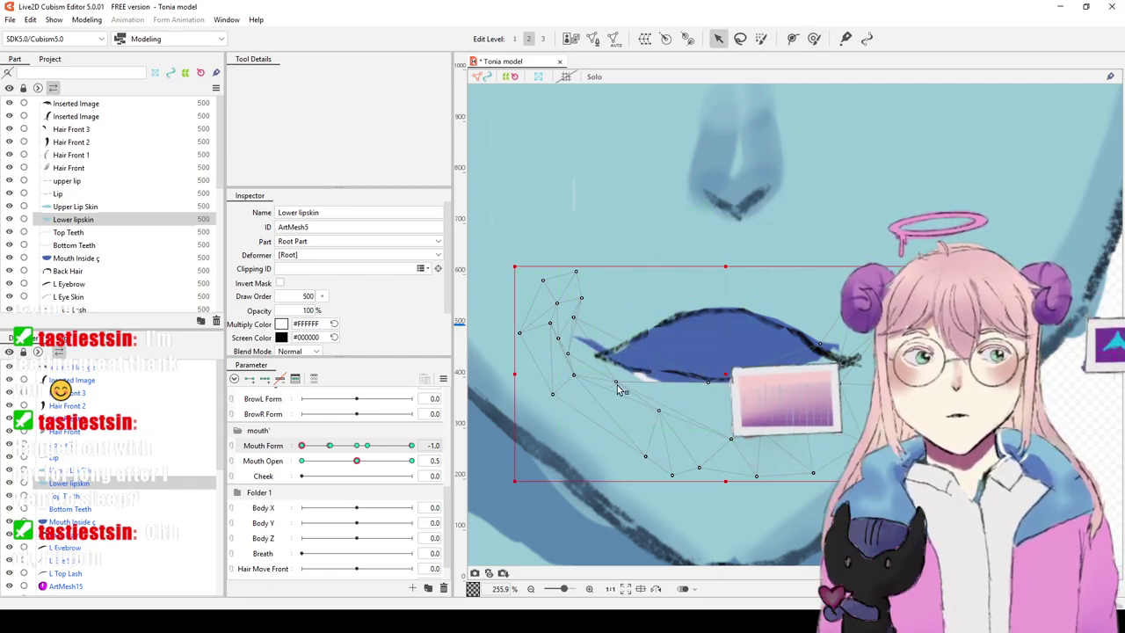
{"action": "left_click_drag", "start_coordinate": [659, 392], "coordinate": [597, 374]}
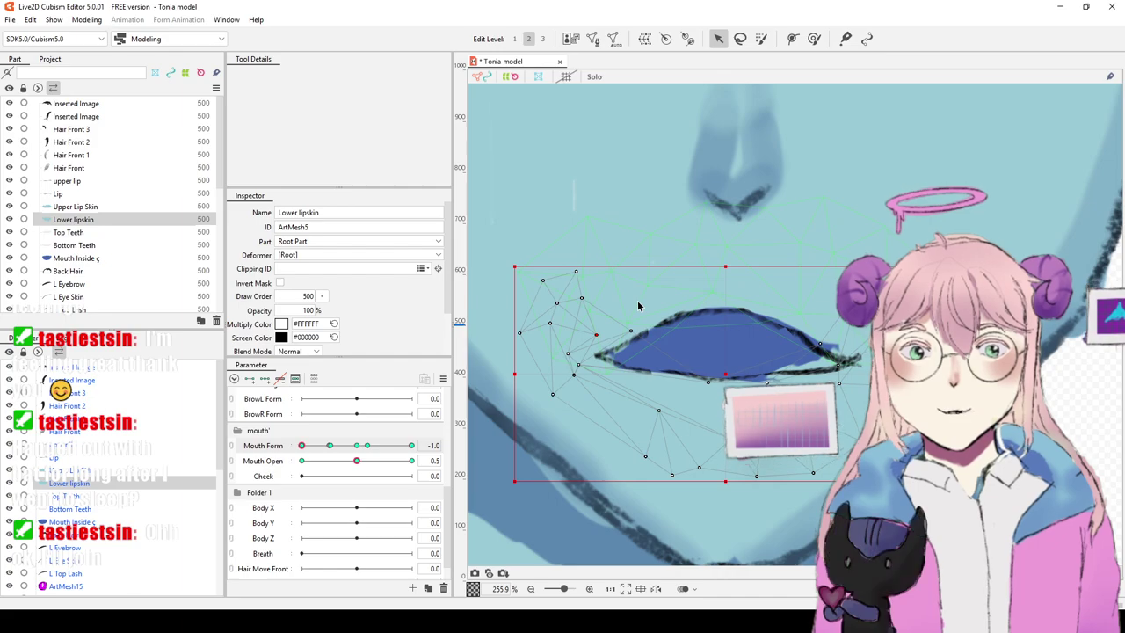
{"action": "scroll", "coordinate": [677, 322], "scroll_direction": "down", "scroll_amount": 3}
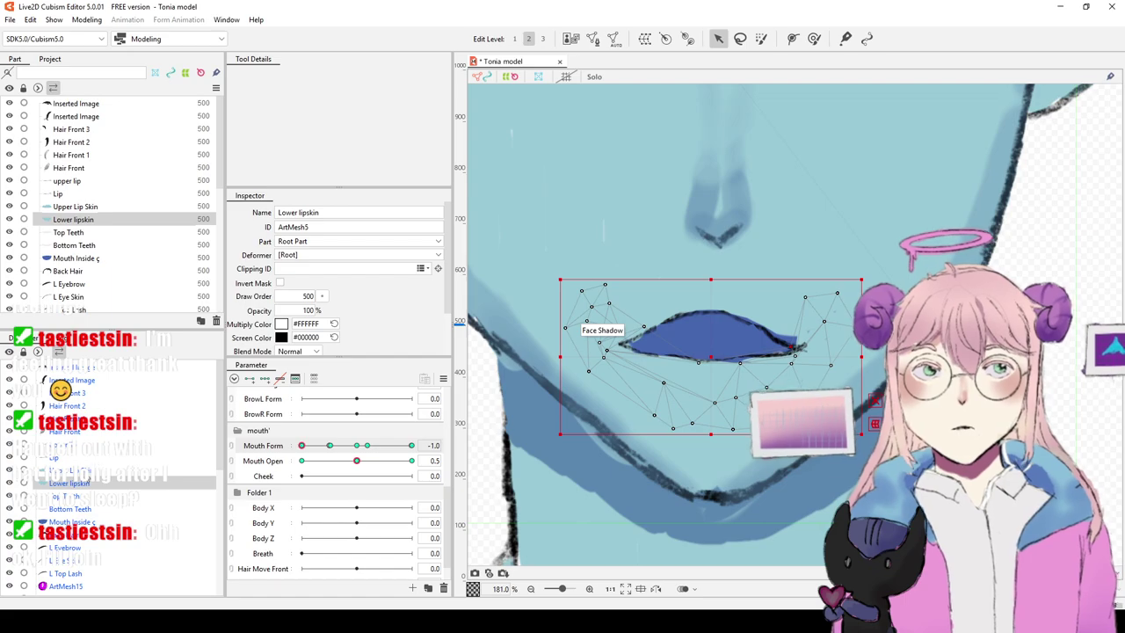
Step: Select Upper Lip Skin and adjust its vertices near the mouth's right corner to cover the protruding mouth interior
{"action": "left_click", "coordinate": [800, 323]}
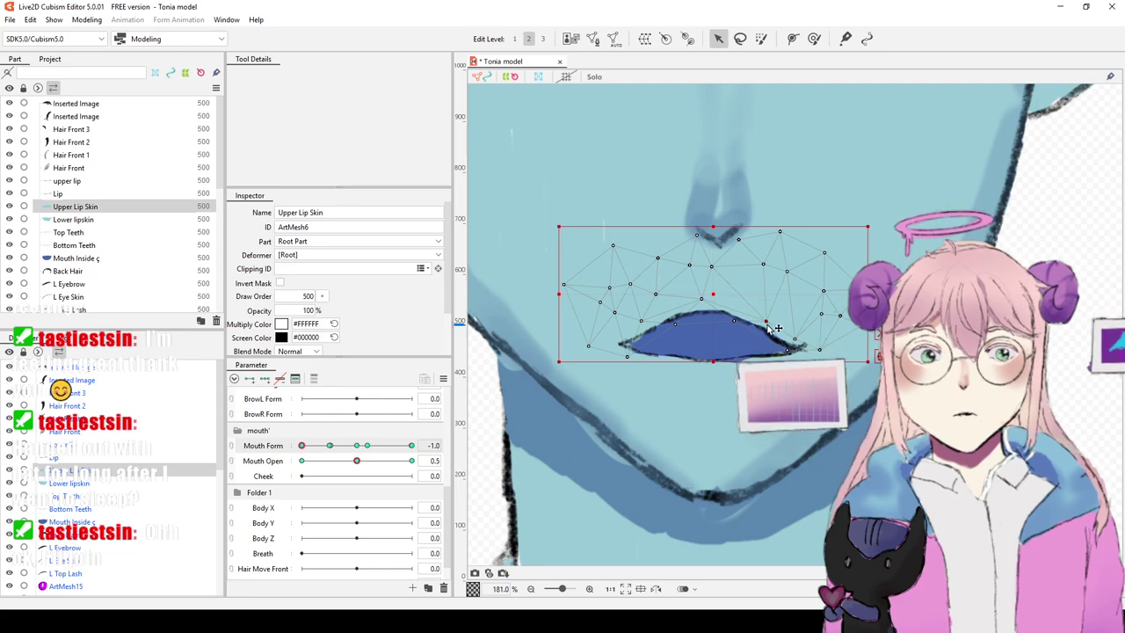
{"action": "scroll", "coordinate": [776, 327], "scroll_direction": "down", "scroll_amount": 4}
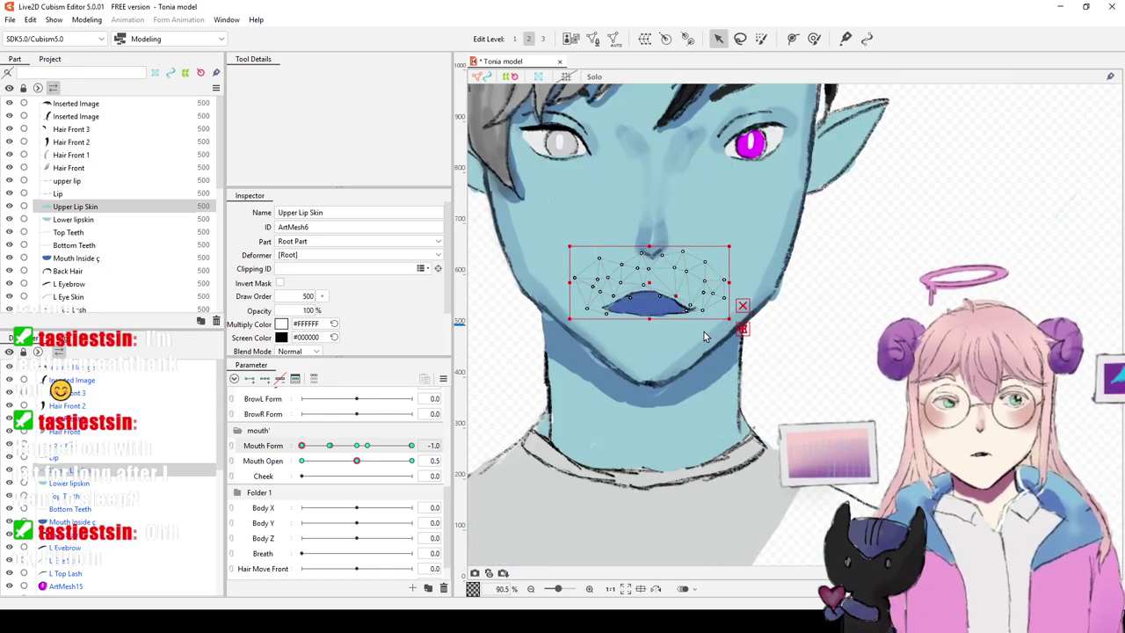
{"action": "scroll", "coordinate": [704, 331], "scroll_direction": "up", "scroll_amount": 4}
{"action": "scroll", "coordinate": [796, 350], "scroll_direction": "down", "scroll_amount": 4}
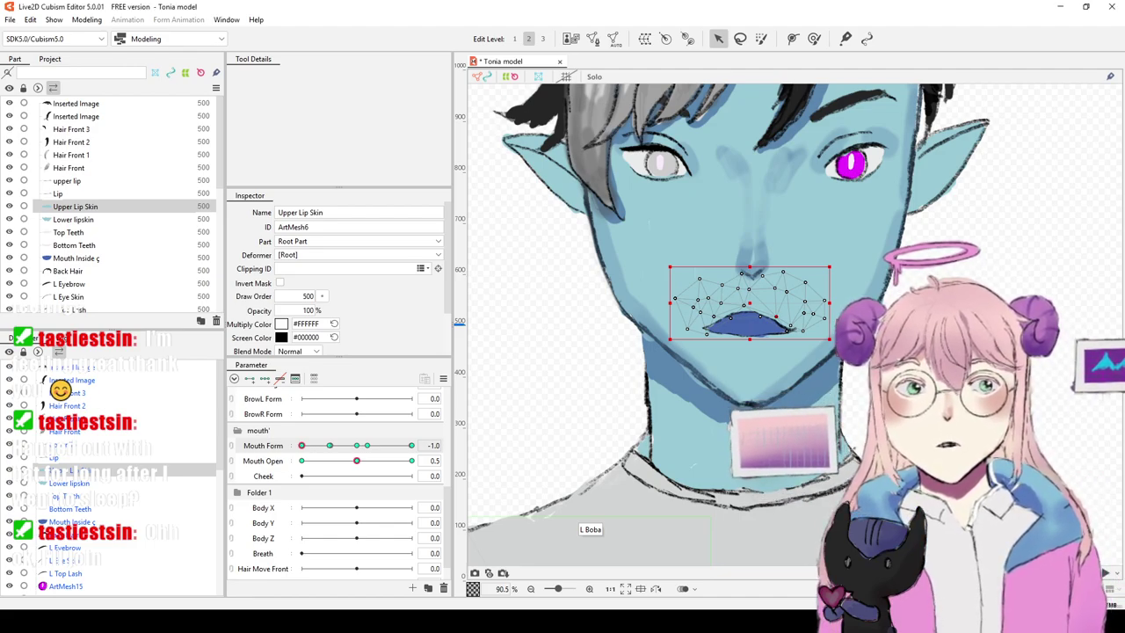
{"action": "scroll", "coordinate": [724, 365], "scroll_direction": "up", "scroll_amount": 2}
{"action": "left_click_drag", "start_coordinate": [730, 313], "coordinate": [706, 381]}
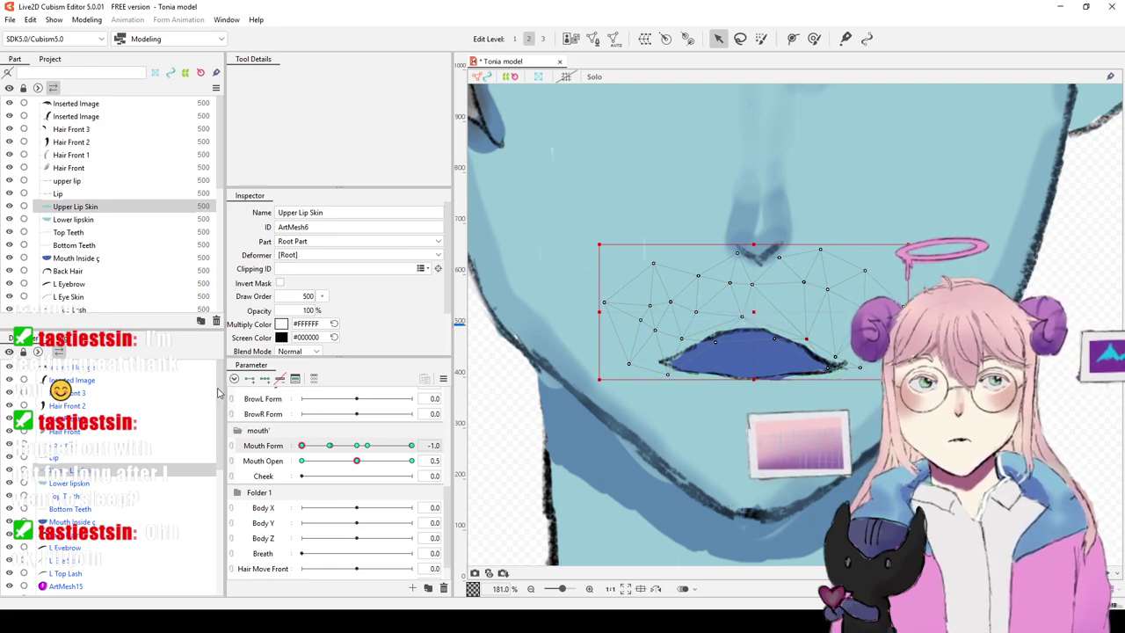
Step: Brush the upper lip line upward into a higher arch at Mouth Form -1.0 and Mouth Open 0.5
{"action": "left_click", "coordinate": [145, 445]}
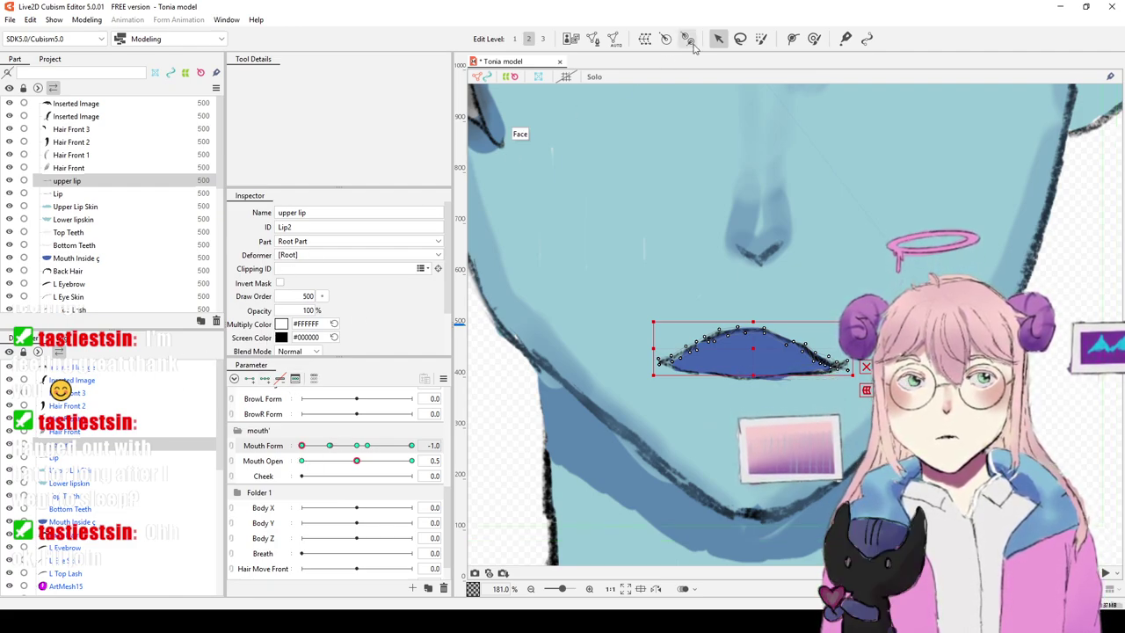
{"action": "left_click", "coordinate": [814, 38]}
{"action": "mouse_move", "coordinate": [709, 347]}
{"action": "left_mouse_down"}
{"action": "mouse_move", "coordinate": [731, 320]}
{"action": "mouse_move", "coordinate": [772, 330]}
{"action": "left_mouse_up"}
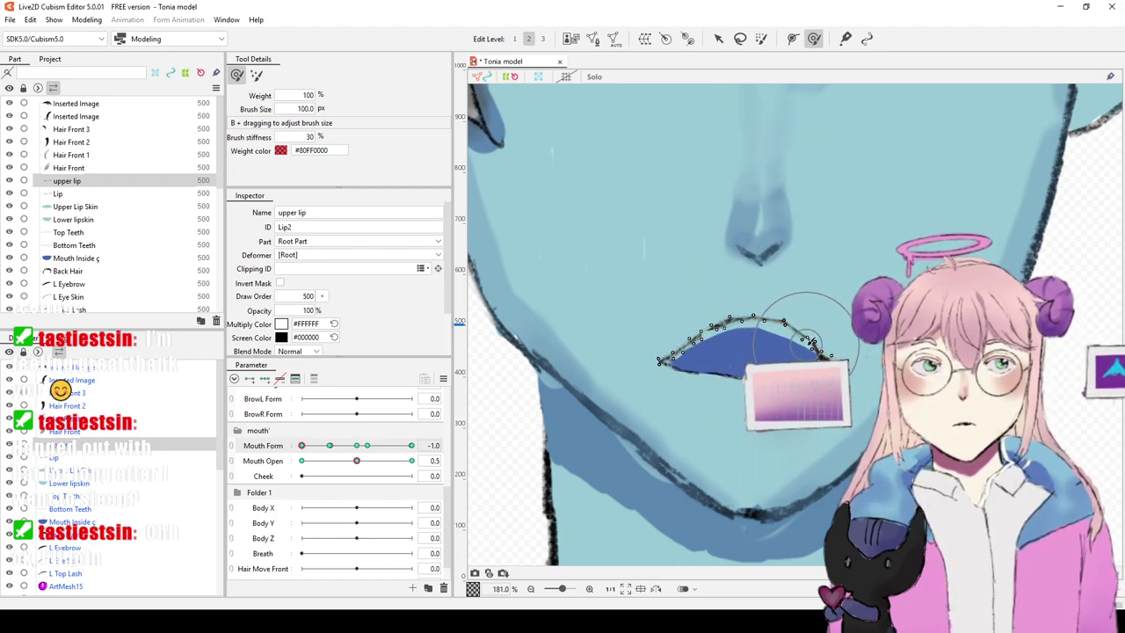
{"action": "left_click_drag", "start_coordinate": [818, 350], "coordinate": [823, 353]}
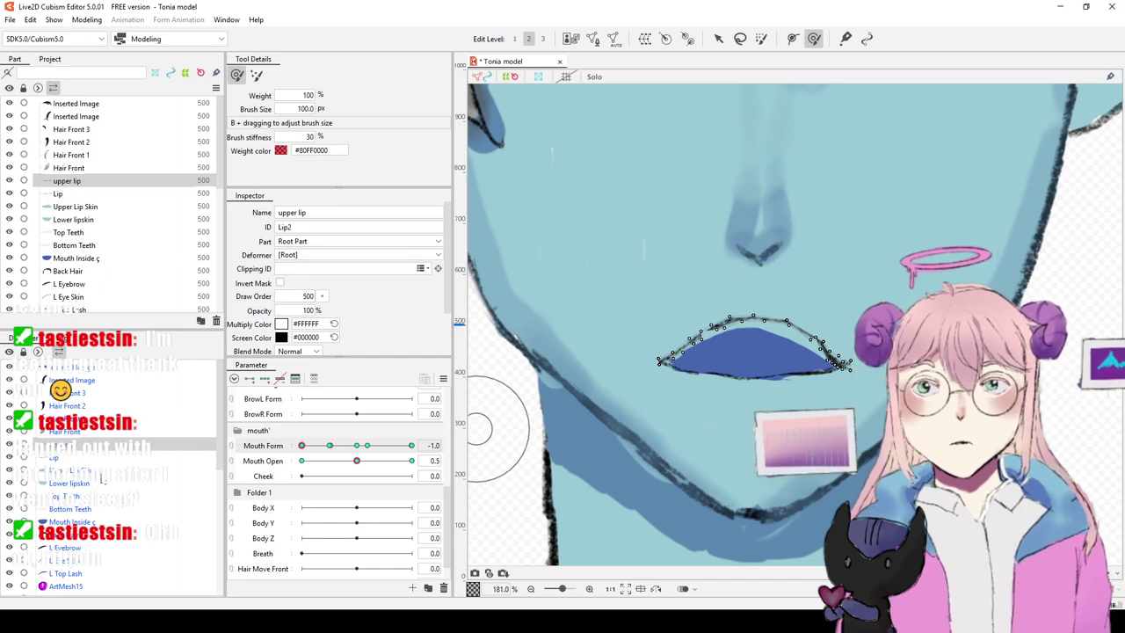
Step: Brush Upper Lip Skin upward to uncover the top teeth, and raise the upper lip line to match its edge
{"action": "left_click", "coordinate": [99, 472]}
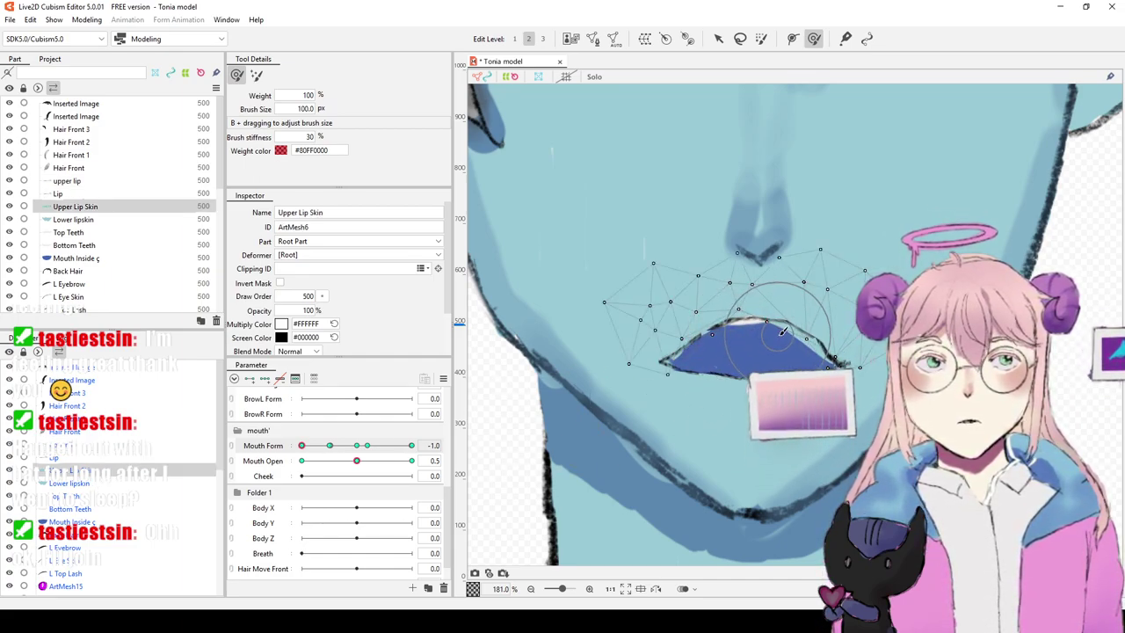
{"action": "left_click_drag", "start_coordinate": [700, 336], "coordinate": [725, 314]}
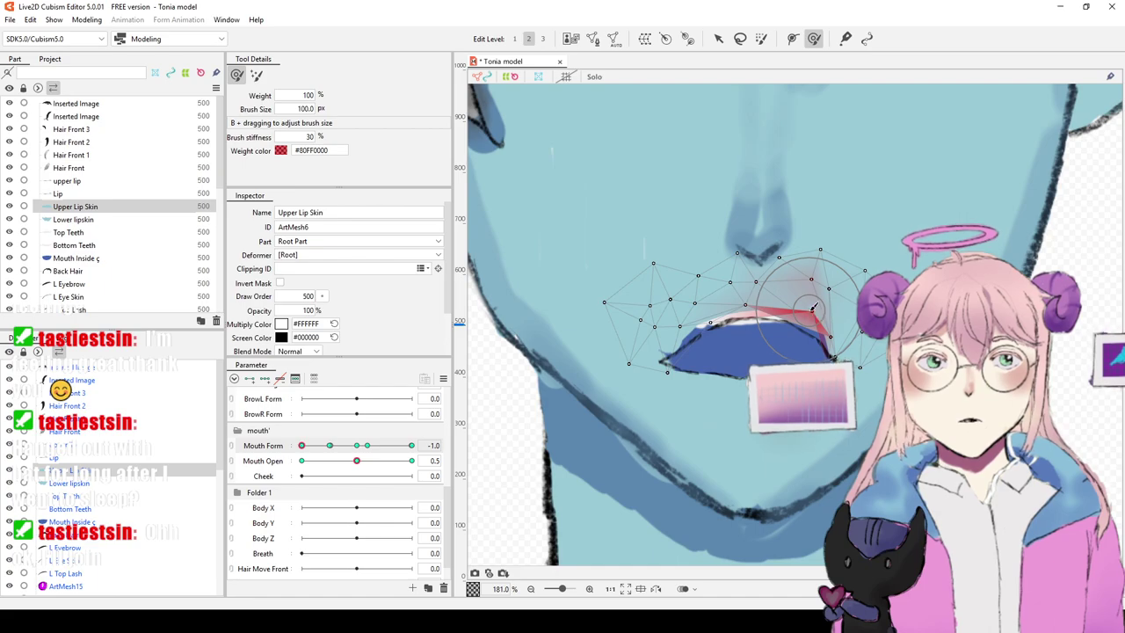
{"action": "left_click_drag", "start_coordinate": [720, 338], "coordinate": [707, 336]}
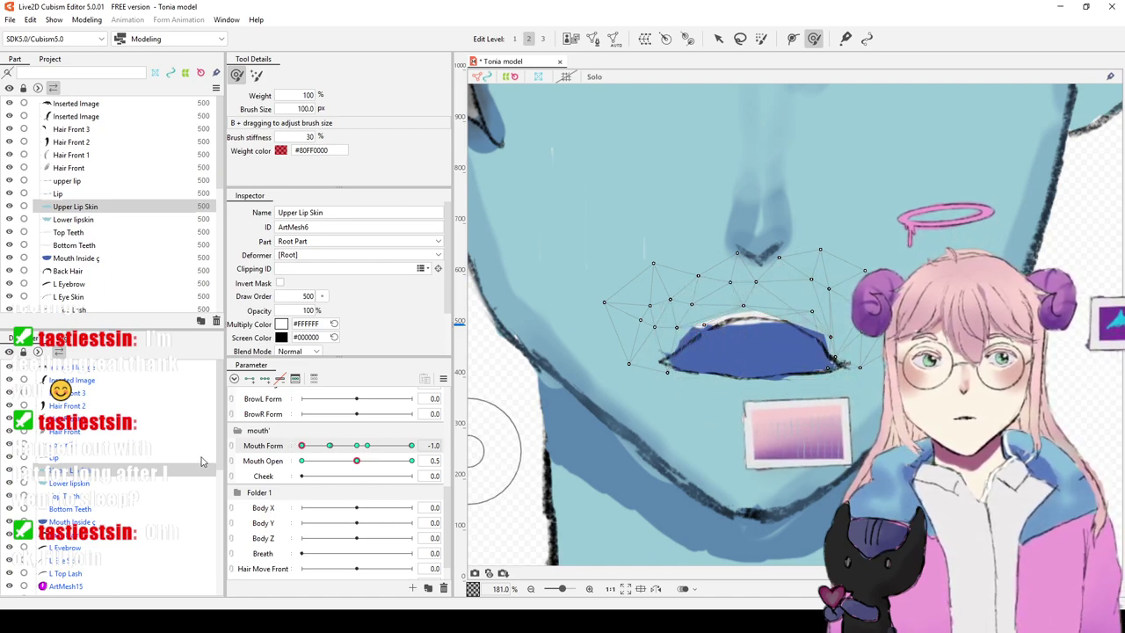
{"action": "left_click", "coordinate": [68, 181]}
{"action": "left_click_drag", "start_coordinate": [713, 321], "coordinate": [712, 321]}
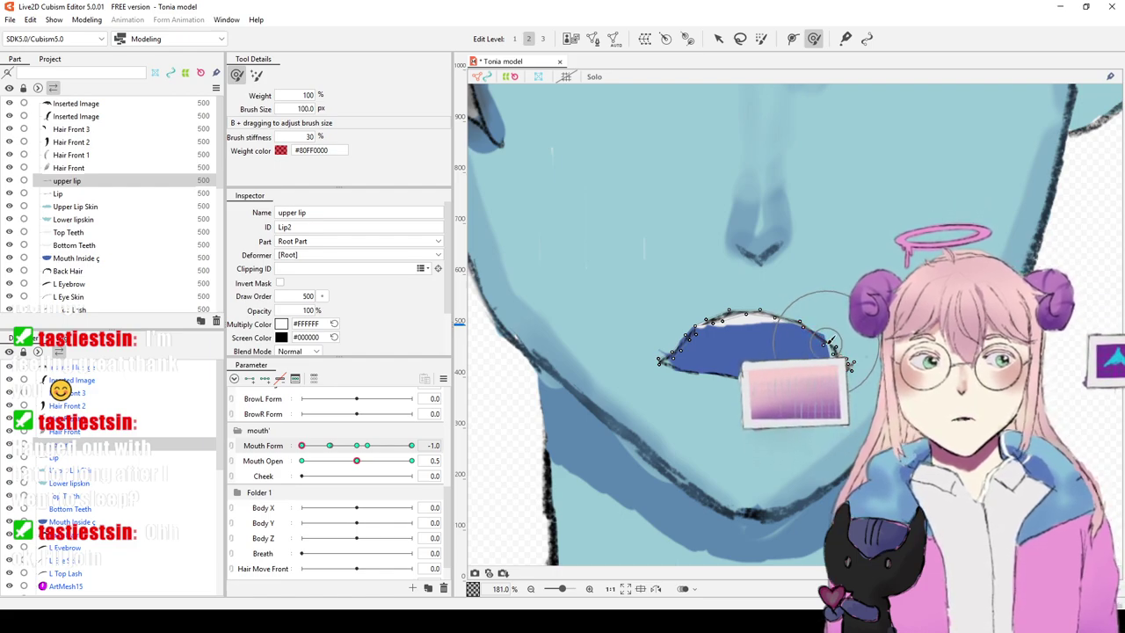
Step: Move individual Upper Lip Skin vertices along the lip's right side and center to fit the skin edge to the upper lip line
{"action": "left_click", "coordinate": [73, 218]}
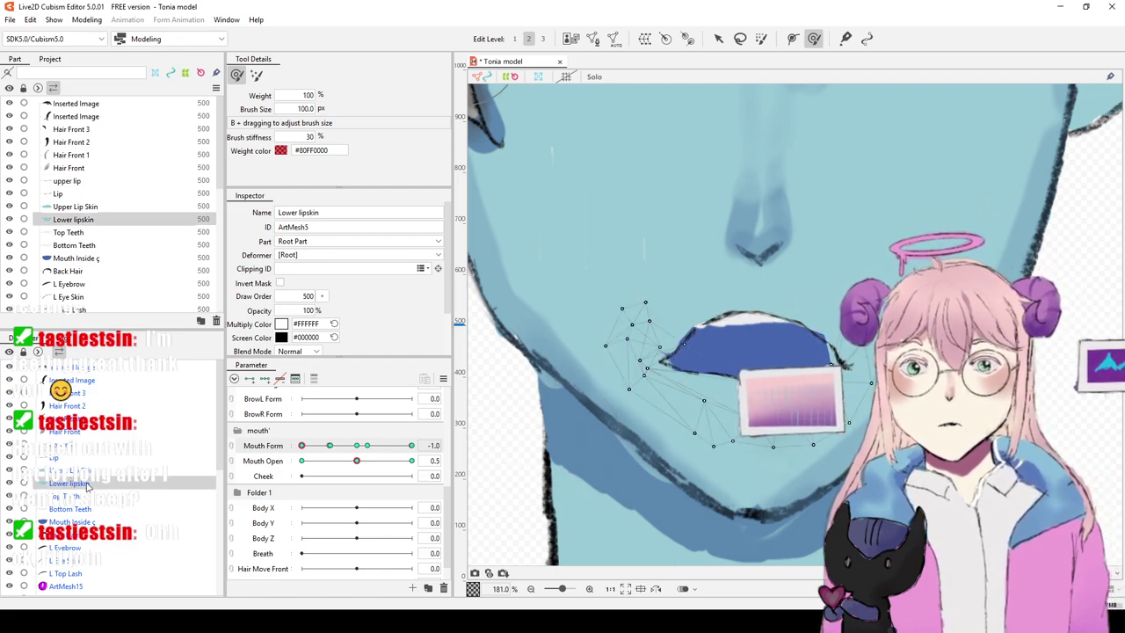
{"action": "left_click", "coordinate": [75, 205]}
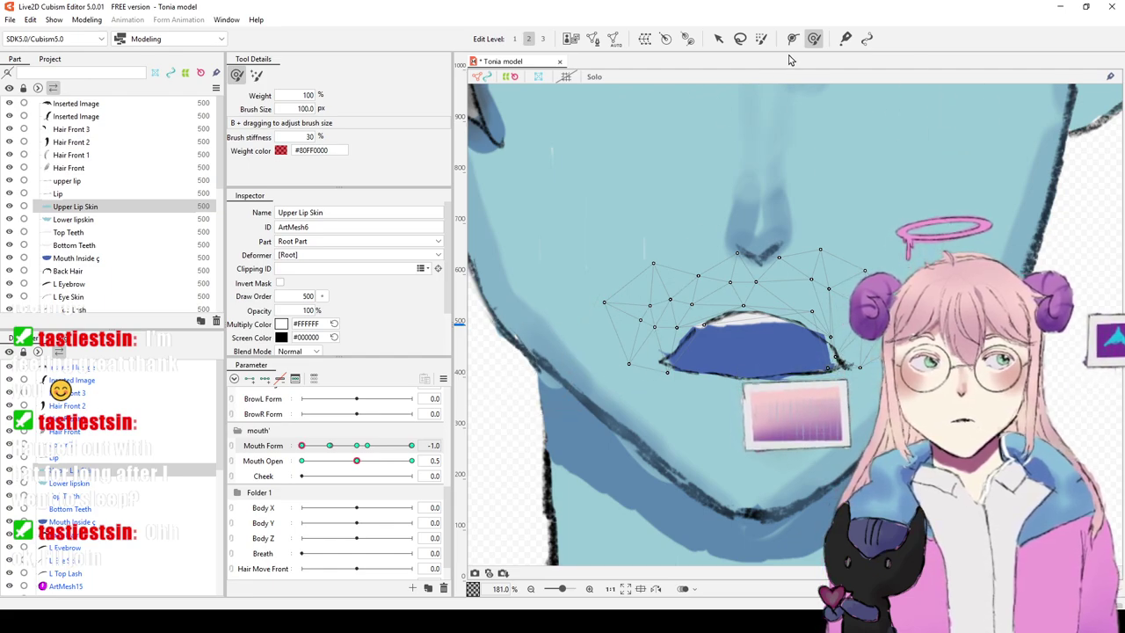
{"action": "left_click", "coordinate": [719, 40]}
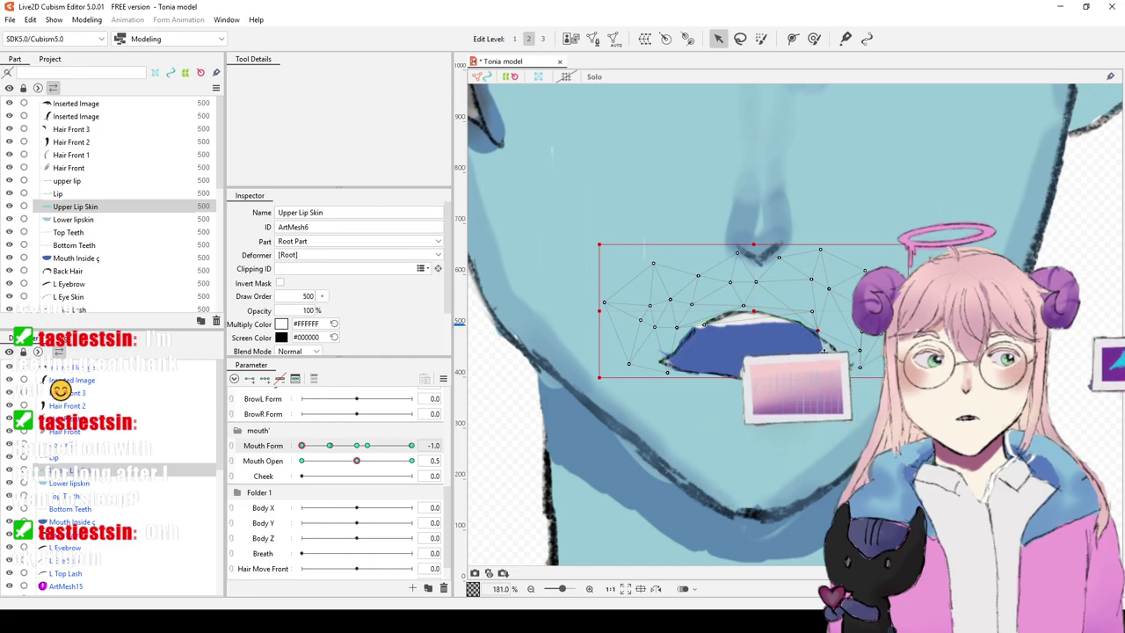
{"action": "scroll", "coordinate": [843, 300], "scroll_direction": "up", "scroll_amount": 5}
{"action": "left_click_drag", "start_coordinate": [808, 262], "coordinate": [801, 250]}
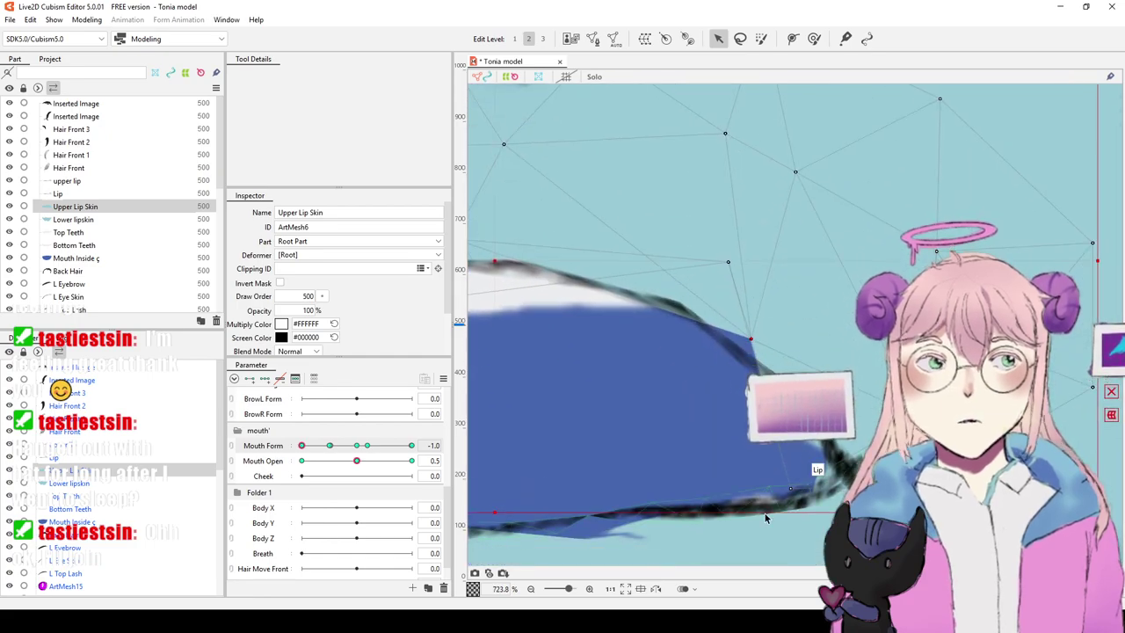
{"action": "left_click_drag", "start_coordinate": [851, 465], "coordinate": [860, 462]}
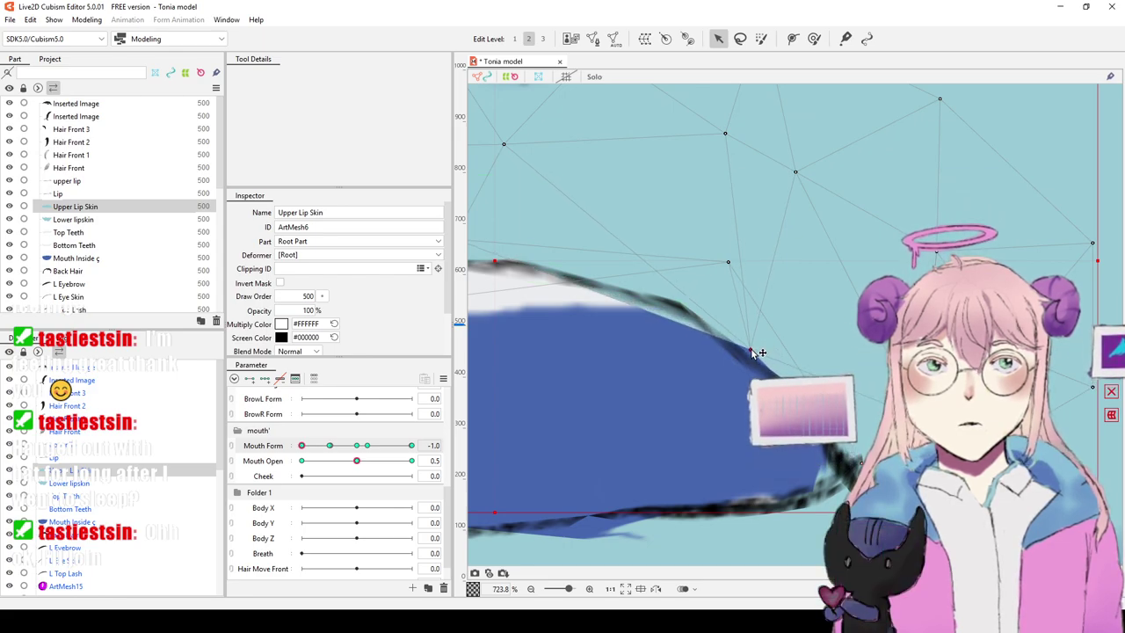
{"action": "left_click_drag", "start_coordinate": [660, 361], "coordinate": [740, 386]}
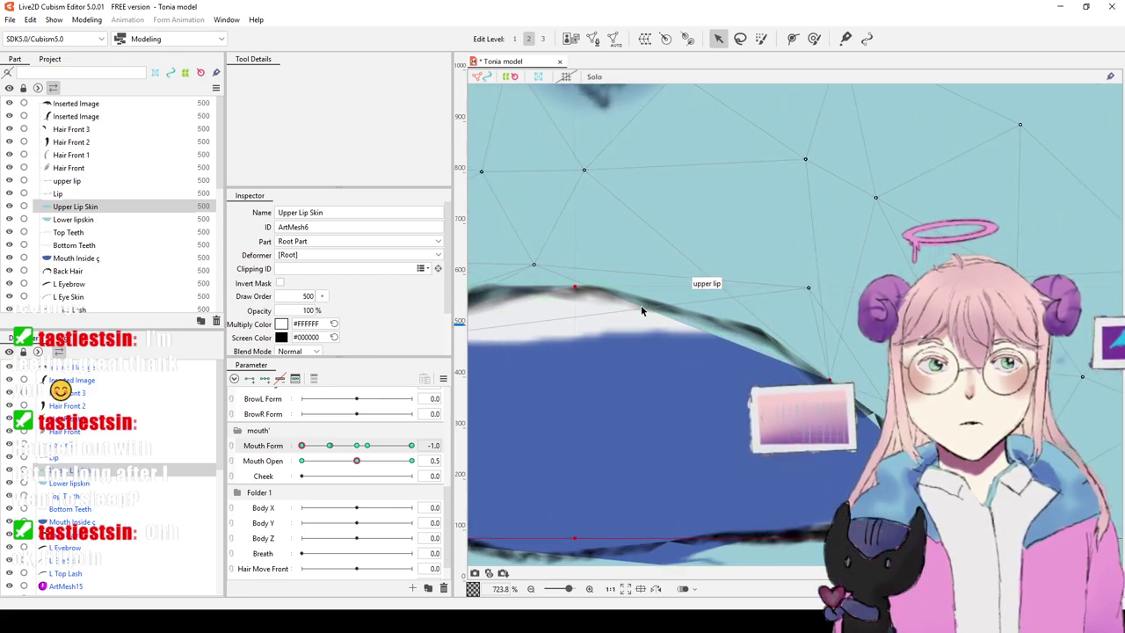
{"action": "scroll", "coordinate": [638, 277], "scroll_direction": "down", "scroll_amount": 2}
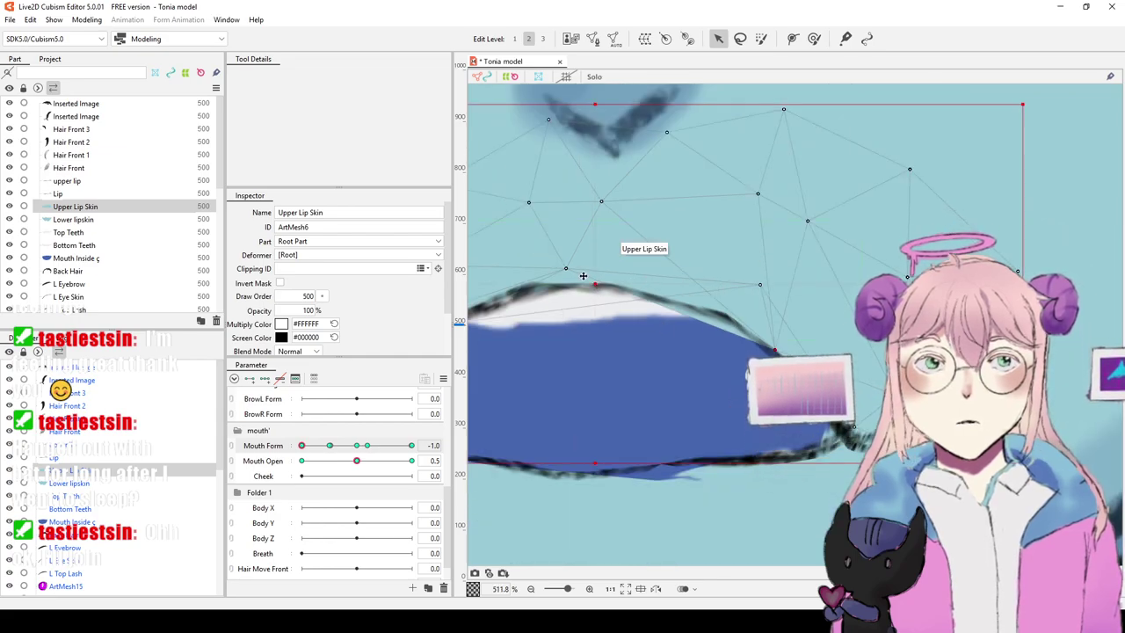
{"action": "left_click_drag", "start_coordinate": [566, 273], "coordinate": [677, 277]}
{"action": "scroll", "coordinate": [646, 272], "scroll_direction": "down", "scroll_amount": 10}
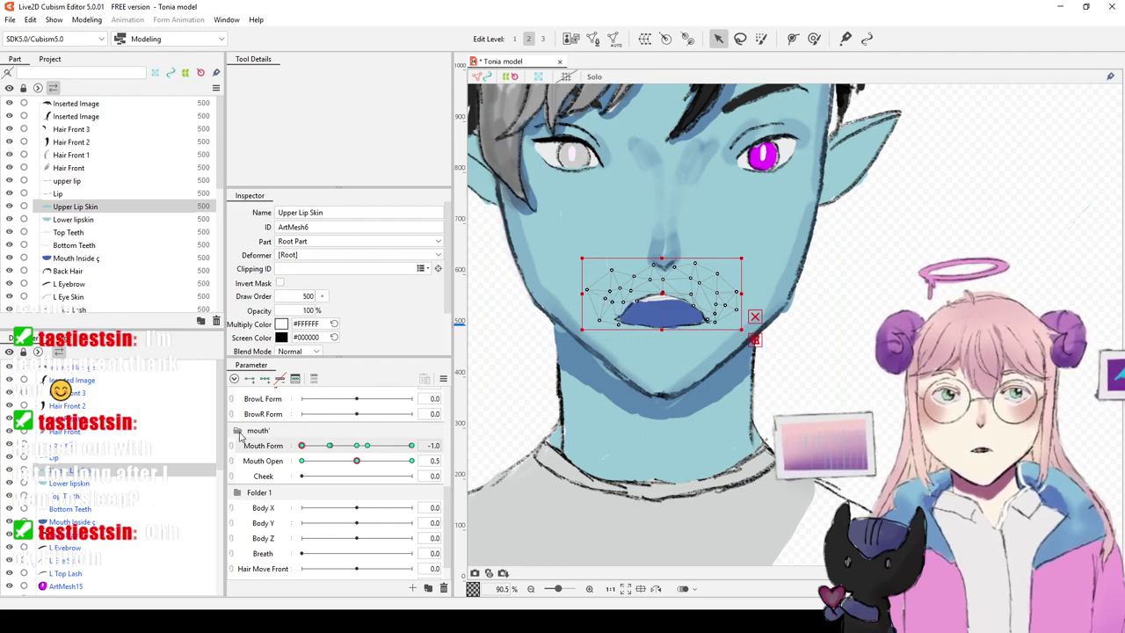
Step: Set Mouth Form to -0.5 and brush the upper lip line into a higher arch, adjusting both mouth corners
{"action": "left_click_drag", "start_coordinate": [302, 446], "coordinate": [327, 449]}
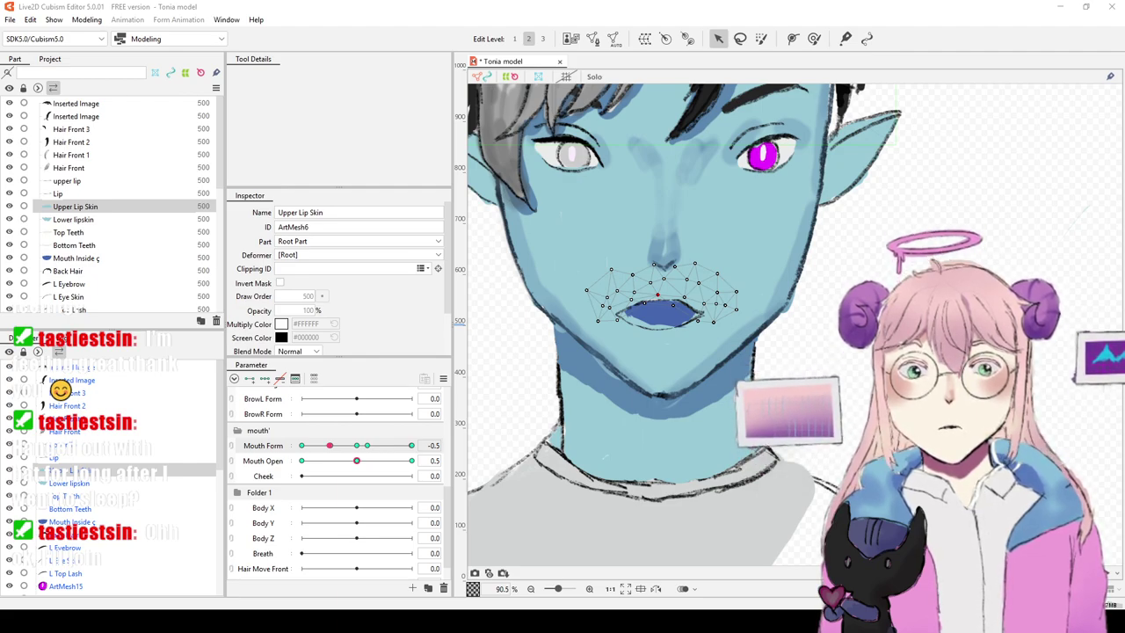
{"action": "scroll", "coordinate": [657, 332], "scroll_direction": "up", "scroll_amount": 5}
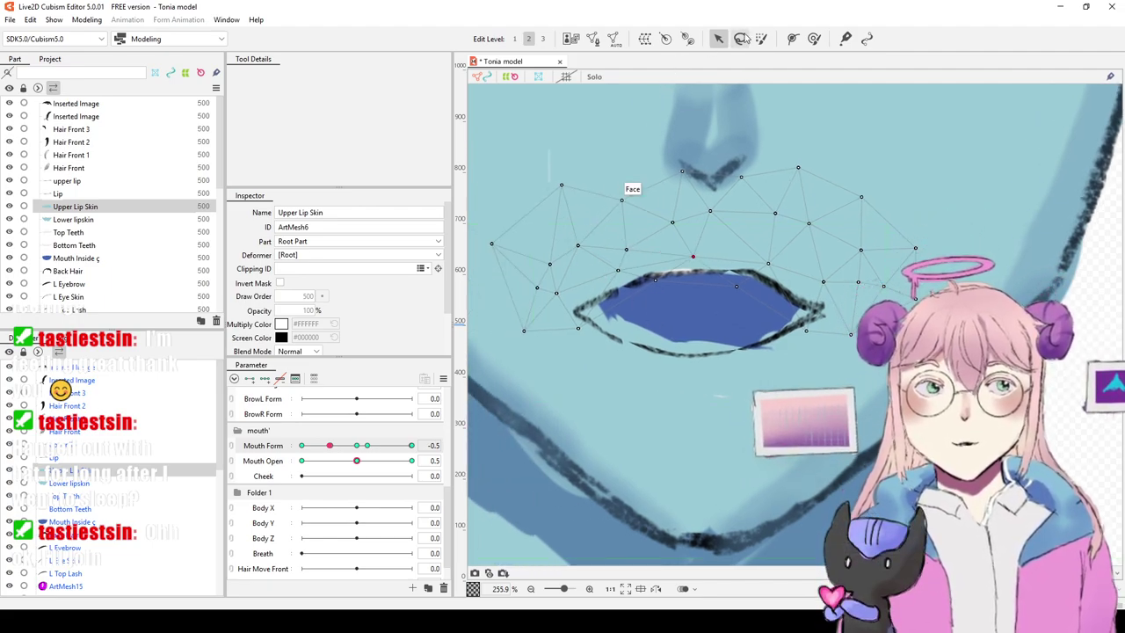
{"action": "left_click", "coordinate": [813, 38]}
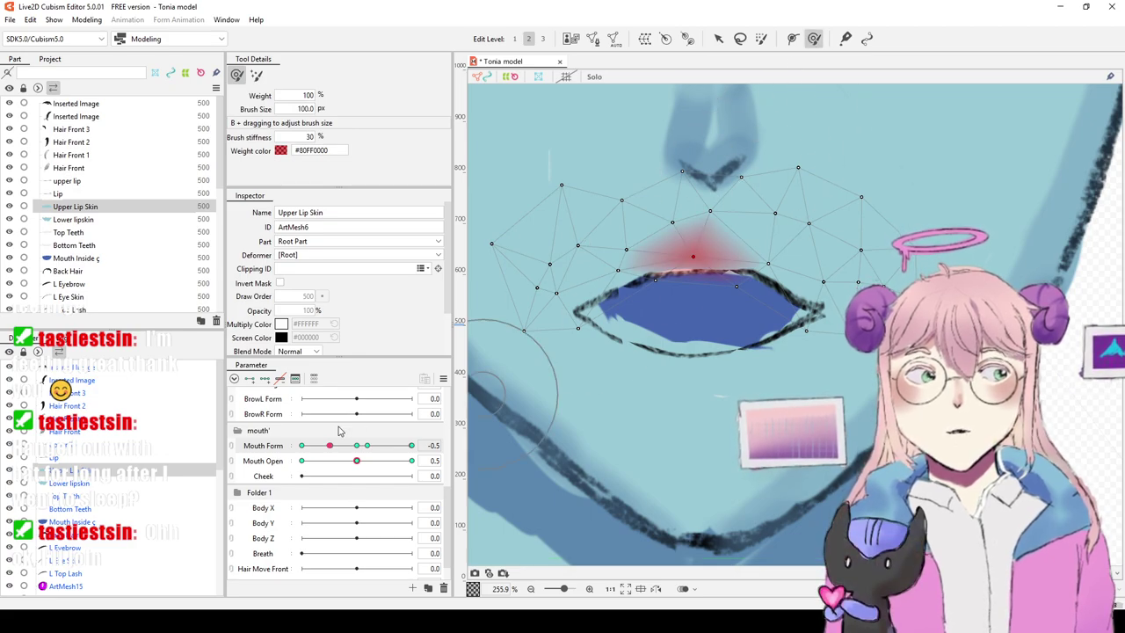
{"action": "left_click", "coordinate": [79, 445]}
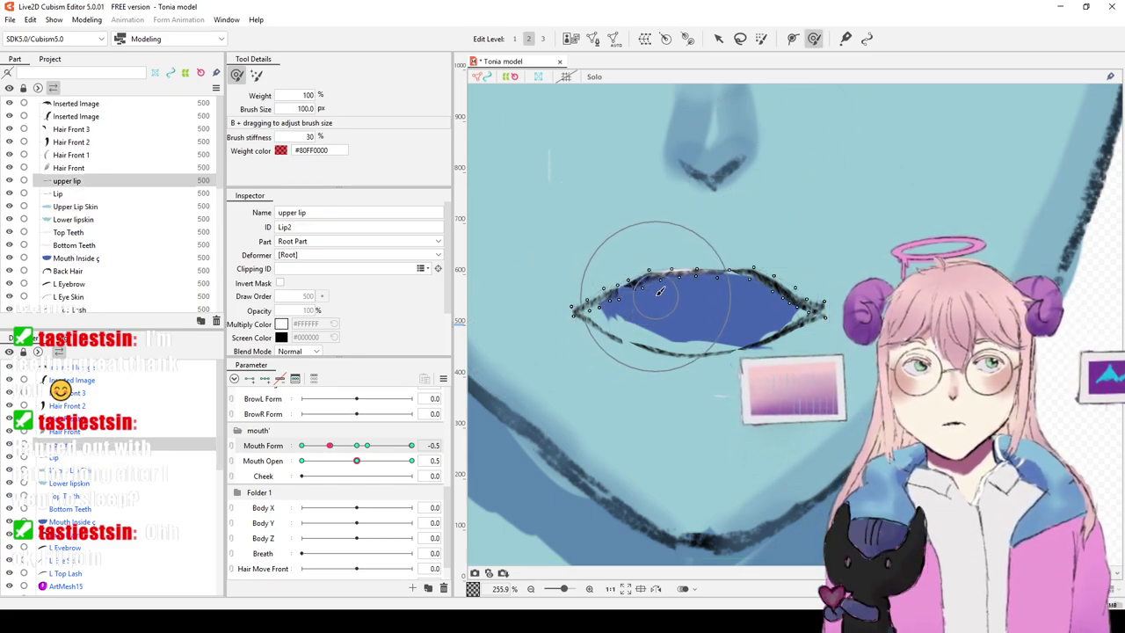
{"action": "mouse_move", "coordinate": [620, 304]}
{"action": "left_mouse_down"}
{"action": "mouse_move", "coordinate": [615, 266]}
{"action": "mouse_move", "coordinate": [649, 284]}
{"action": "left_mouse_up"}
{"action": "key", "text": "ctrl+z"}
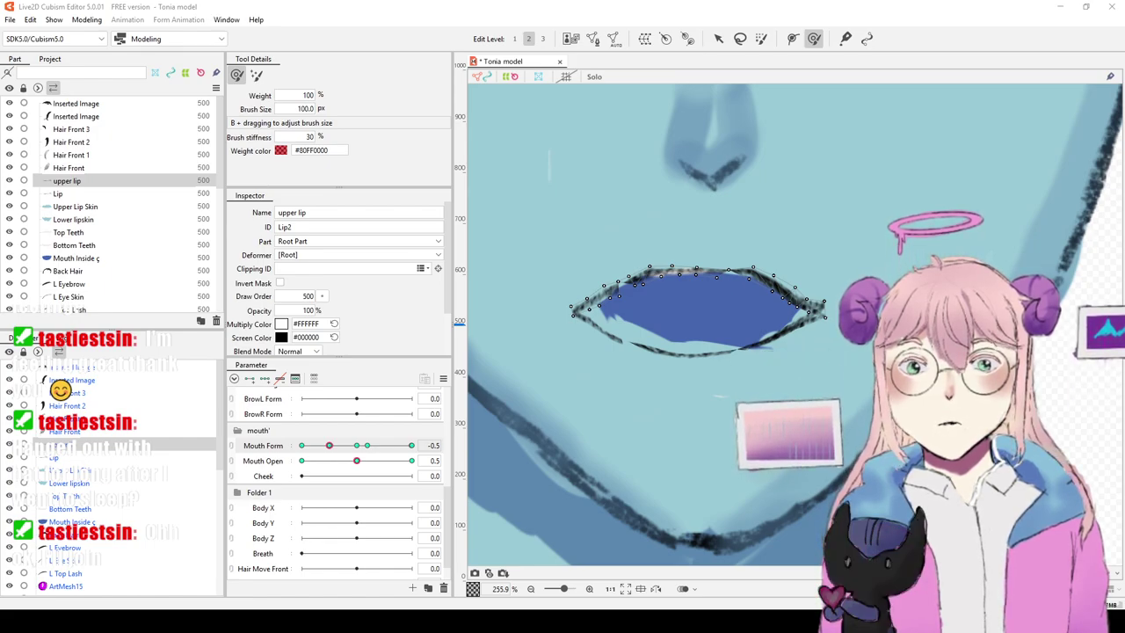
{"action": "left_click_drag", "start_coordinate": [649, 264], "coordinate": [754, 280]}
{"action": "mouse_move", "coordinate": [646, 279]}
{"action": "left_mouse_down"}
{"action": "mouse_move", "coordinate": [606, 263]}
{"action": "mouse_move", "coordinate": [563, 302]}
{"action": "mouse_move", "coordinate": [598, 319]}
{"action": "mouse_move", "coordinate": [600, 303]}
{"action": "mouse_move", "coordinate": [587, 310]}
{"action": "left_mouse_up"}
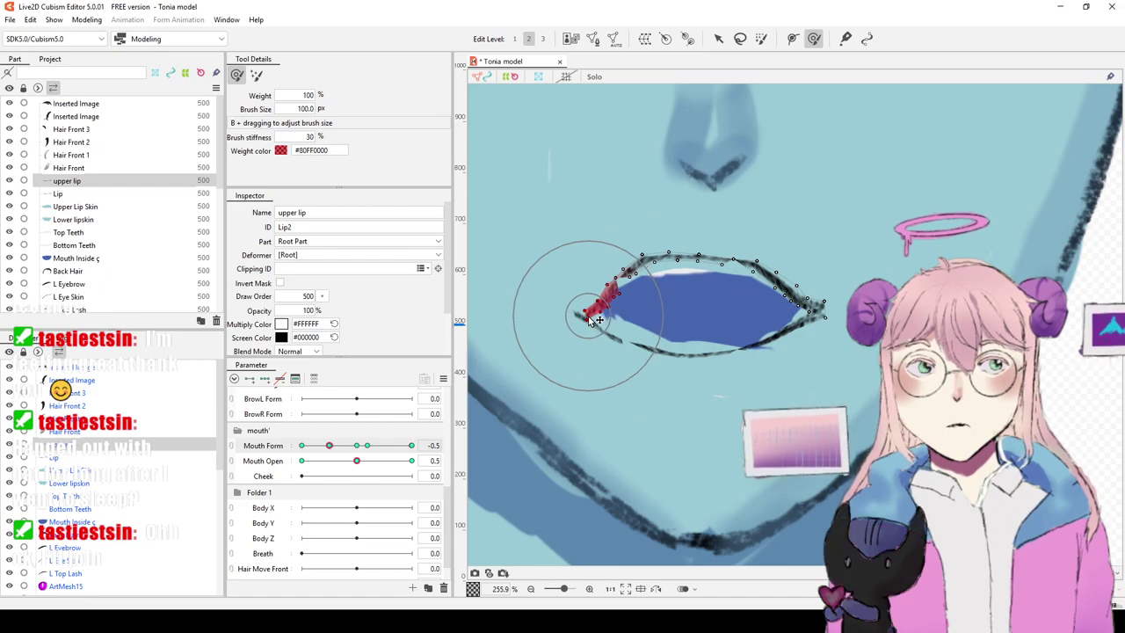
{"action": "mouse_move", "coordinate": [818, 303]}
{"action": "left_mouse_down"}
{"action": "mouse_move", "coordinate": [754, 295]}
{"action": "mouse_move", "coordinate": [782, 293]}
{"action": "left_mouse_up"}
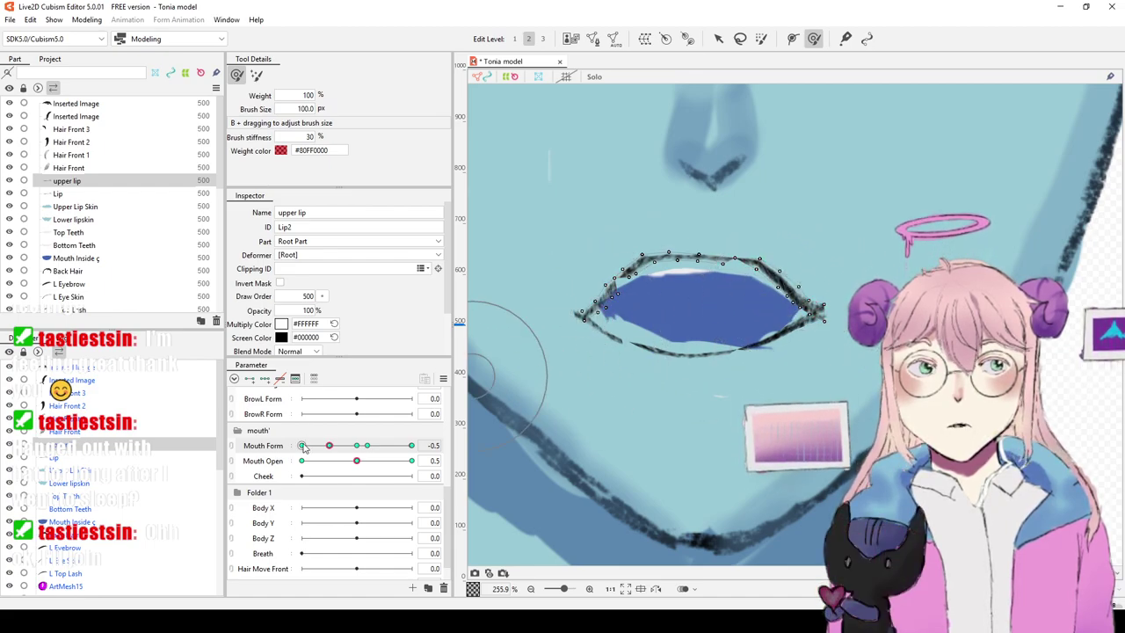
Step: Brush the Lip mesh's left corner and lower line into a deeper curve, and refine the middle of the upper lip line
{"action": "left_click", "coordinate": [53, 459]}
{"action": "left_click_drag", "start_coordinate": [570, 312], "coordinate": [597, 332]}
{"action": "mouse_move", "coordinate": [772, 321]}
{"action": "left_mouse_down"}
{"action": "mouse_move", "coordinate": [659, 356]}
{"action": "mouse_move", "coordinate": [717, 353]}
{"action": "left_mouse_up"}
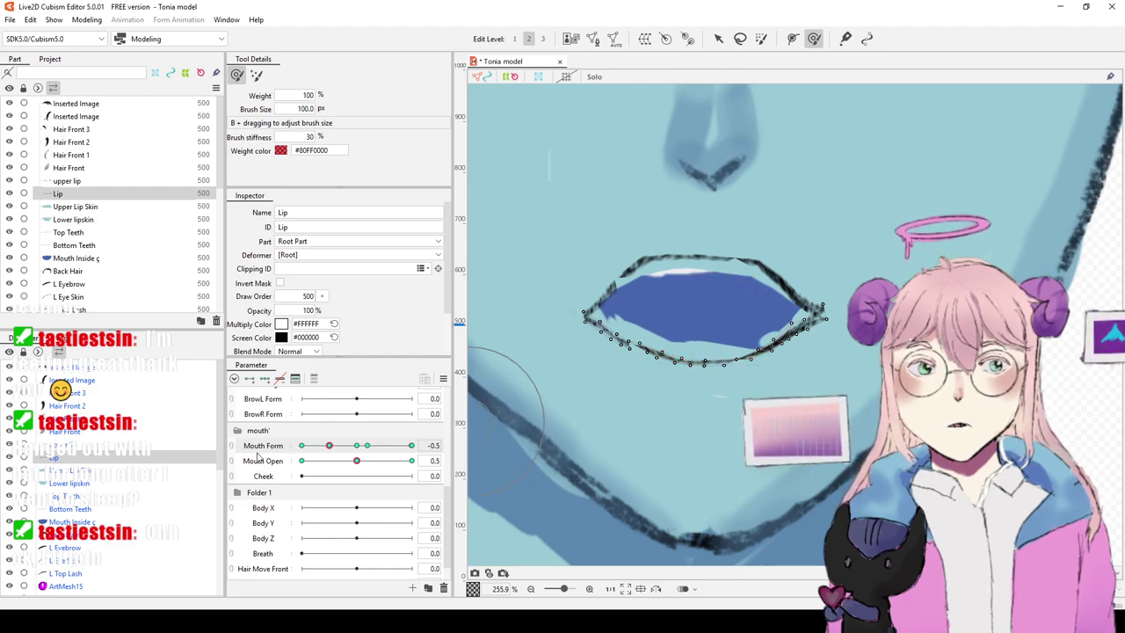
{"action": "left_click", "coordinate": [110, 445]}
{"action": "mouse_move", "coordinate": [655, 257]}
{"action": "left_mouse_down"}
{"action": "mouse_move", "coordinate": [740, 255]}
{"action": "mouse_move", "coordinate": [676, 268]}
{"action": "left_mouse_up"}
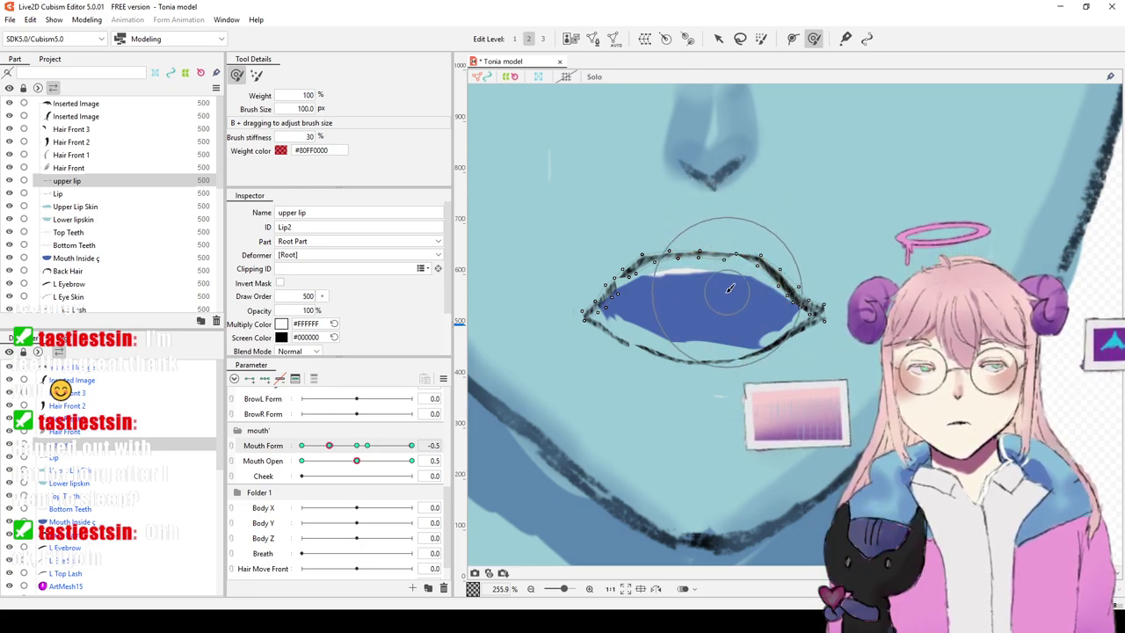
Step: Brush the Upper Lip Skin mesh up to the raised upper lip line at Mouth Form -0.5, uncovering the top teeth
{"action": "left_click", "coordinate": [56, 470]}
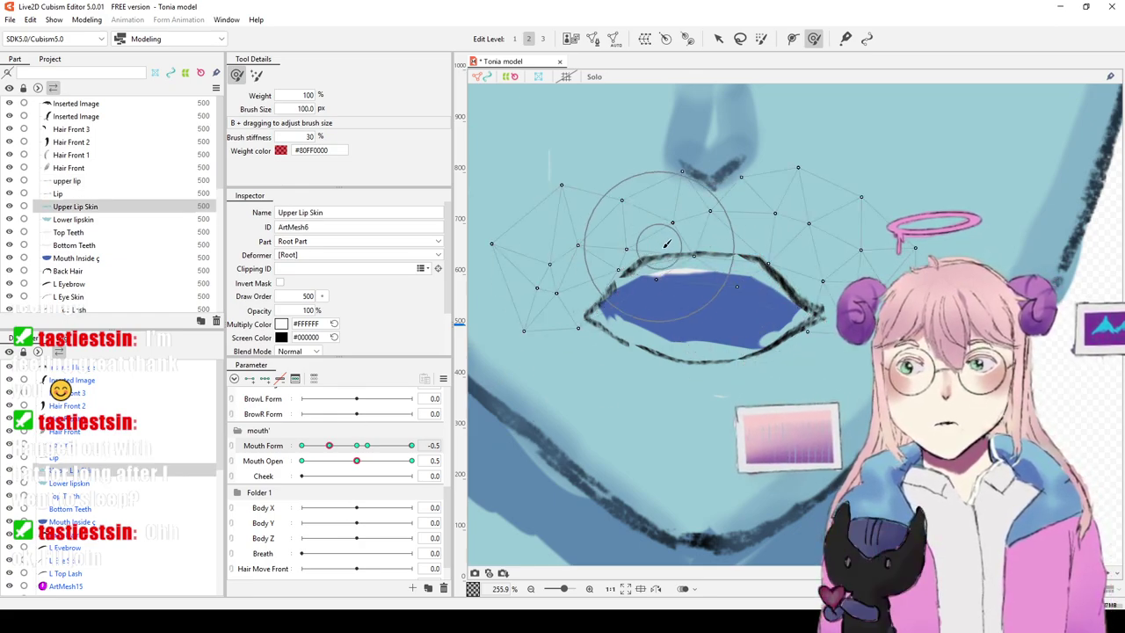
{"action": "left_click_drag", "start_coordinate": [696, 264], "coordinate": [676, 255]}
{"action": "mouse_move", "coordinate": [736, 292]}
{"action": "left_mouse_down"}
{"action": "mouse_move", "coordinate": [748, 281]}
{"action": "mouse_move", "coordinate": [734, 280]}
{"action": "left_mouse_up"}
{"action": "left_click_drag", "start_coordinate": [680, 244], "coordinate": [677, 240]}
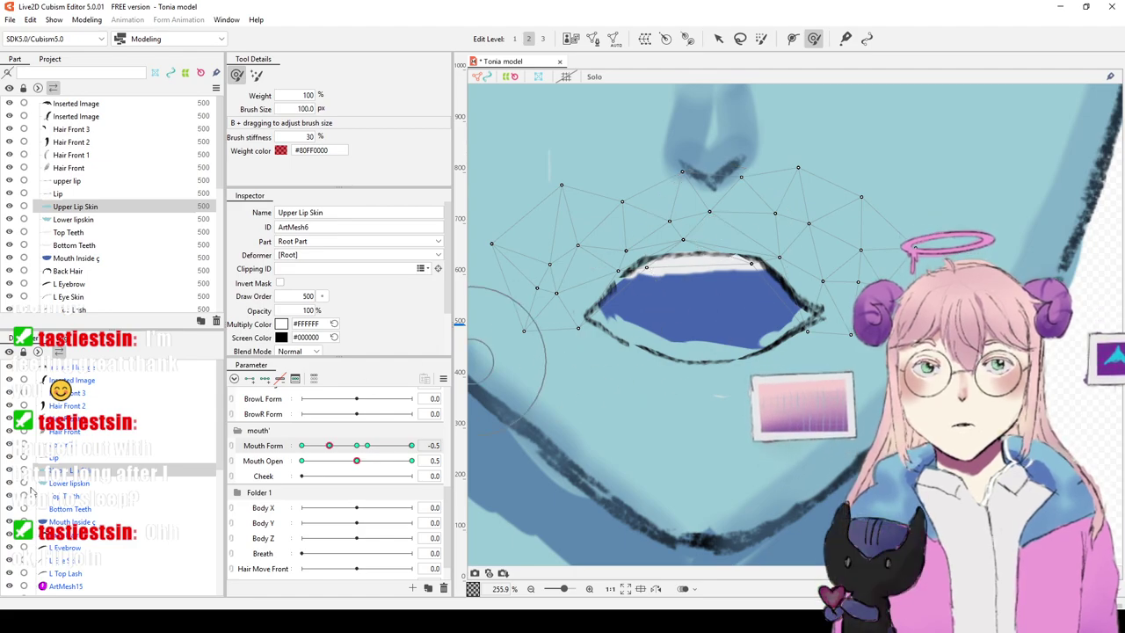
Step: Brush the Lower lipskin mesh to fit the lower lip line and mouth corners at Mouth Form -0.5 and Mouth Open 0.5
{"action": "left_click", "coordinate": [64, 485]}
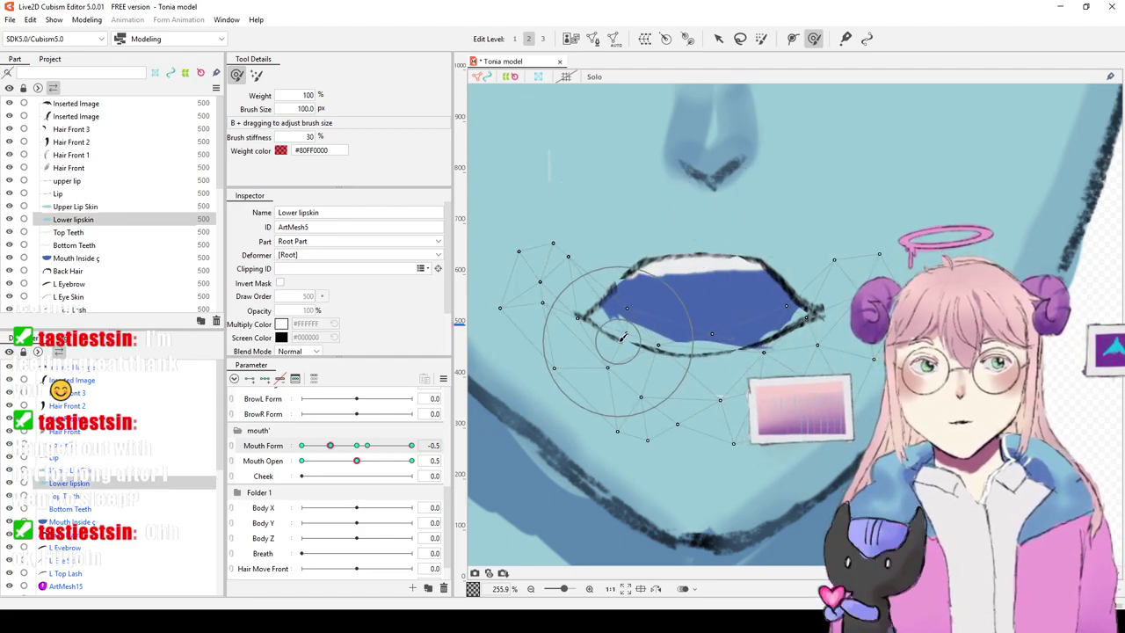
{"action": "left_click", "coordinate": [352, 464]}
{"action": "left_click_drag", "start_coordinate": [351, 465], "coordinate": [357, 465]}
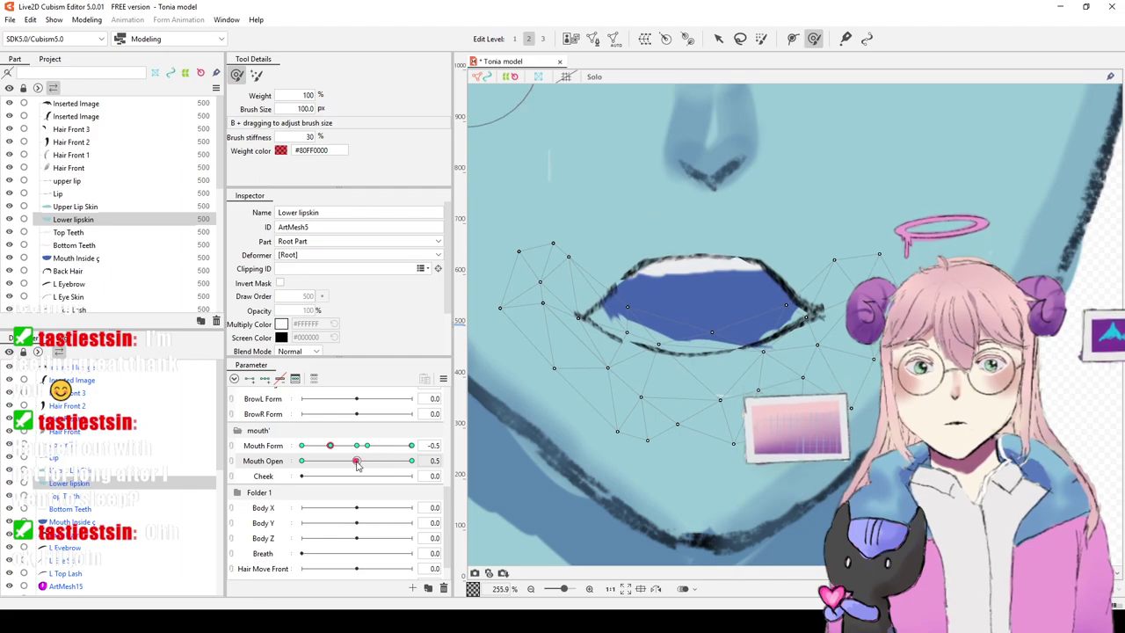
{"action": "mouse_move", "coordinate": [547, 313]}
{"action": "left_mouse_down"}
{"action": "mouse_move", "coordinate": [648, 297]}
{"action": "mouse_move", "coordinate": [678, 312]}
{"action": "mouse_move", "coordinate": [668, 325]}
{"action": "mouse_move", "coordinate": [642, 255]}
{"action": "mouse_move", "coordinate": [585, 314]}
{"action": "mouse_move", "coordinate": [607, 308]}
{"action": "mouse_move", "coordinate": [588, 291]}
{"action": "left_mouse_up"}
{"action": "left_click_drag", "start_coordinate": [665, 368], "coordinate": [658, 355]}
{"action": "mouse_move", "coordinate": [762, 323]}
{"action": "left_mouse_down"}
{"action": "mouse_move", "coordinate": [777, 359]}
{"action": "mouse_move", "coordinate": [766, 349]}
{"action": "mouse_move", "coordinate": [803, 372]}
{"action": "mouse_move", "coordinate": [761, 365]}
{"action": "mouse_move", "coordinate": [792, 382]}
{"action": "left_mouse_up"}
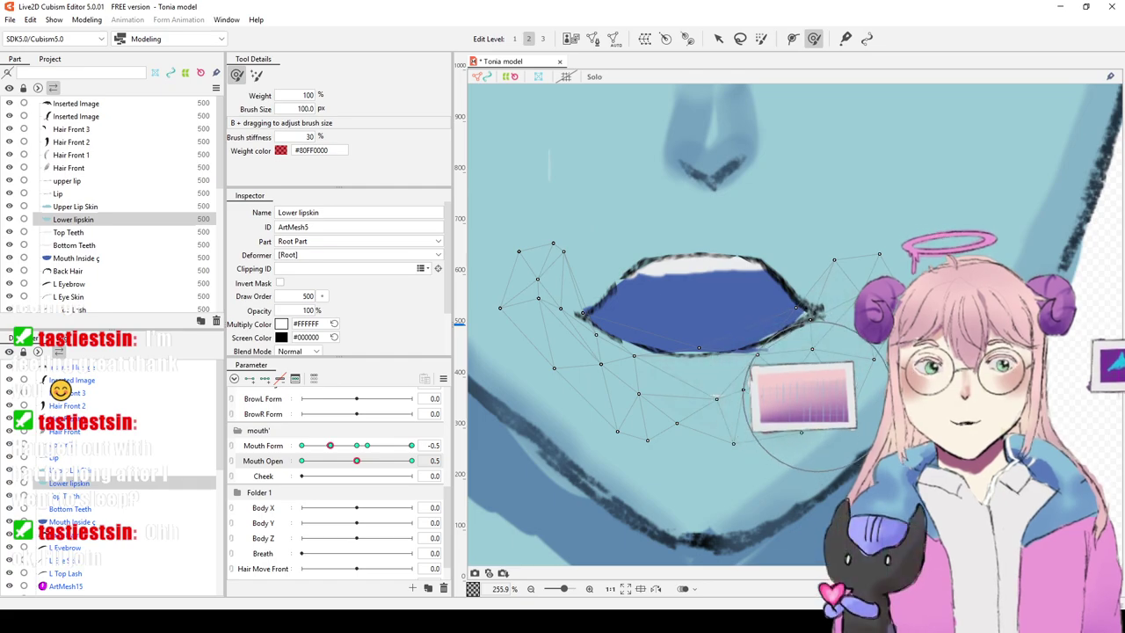
Step: Examine the half-open mouth on the whole face and compare its shapes at Mouth Form -0.5, 0.0 and 0.2
{"action": "scroll", "coordinate": [817, 392], "scroll_direction": "down", "scroll_amount": 3}
{"action": "scroll", "coordinate": [818, 399], "scroll_direction": "down", "scroll_amount": 2}
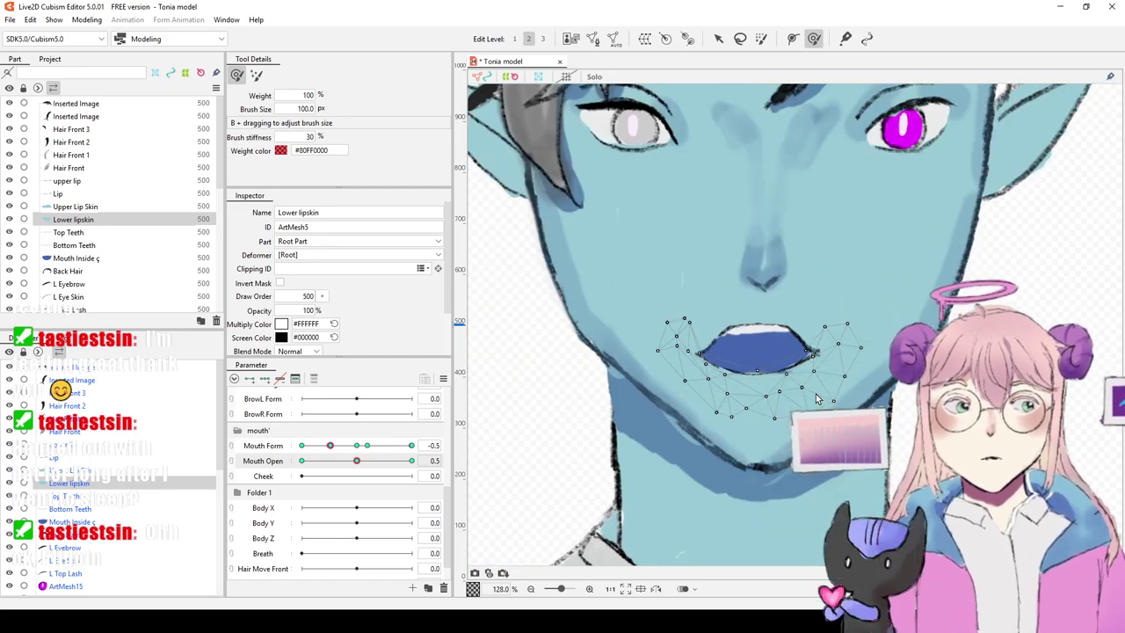
{"action": "scroll", "coordinate": [856, 231], "scroll_direction": "down", "scroll_amount": 1}
{"action": "scroll", "coordinate": [813, 247], "scroll_direction": "down", "scroll_amount": 5}
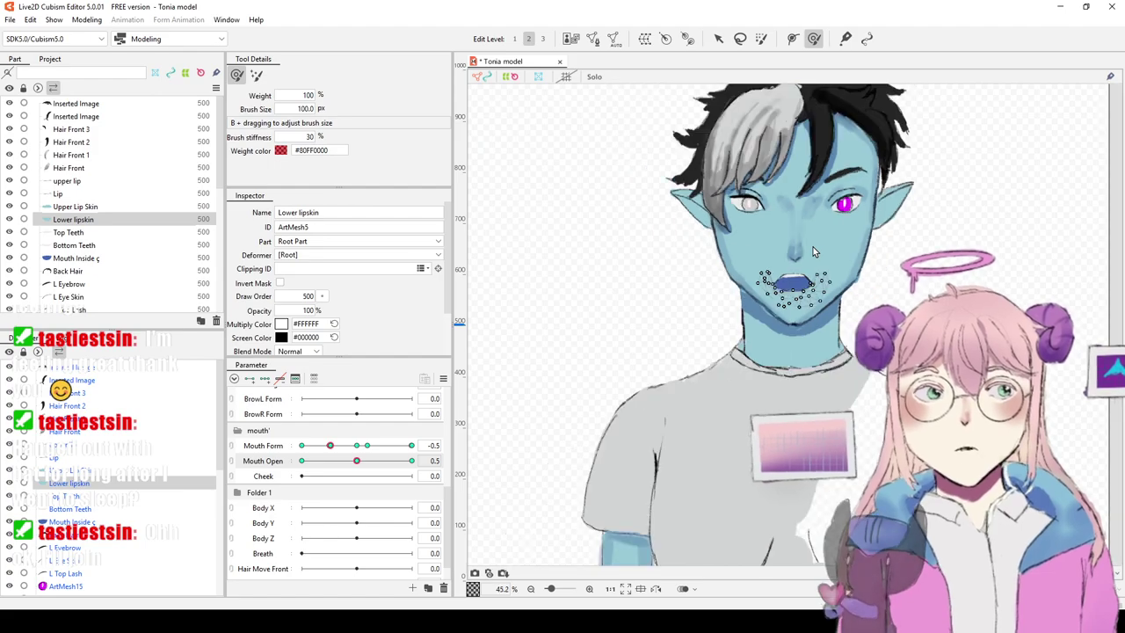
{"action": "scroll", "coordinate": [826, 226], "scroll_direction": "up", "scroll_amount": 4}
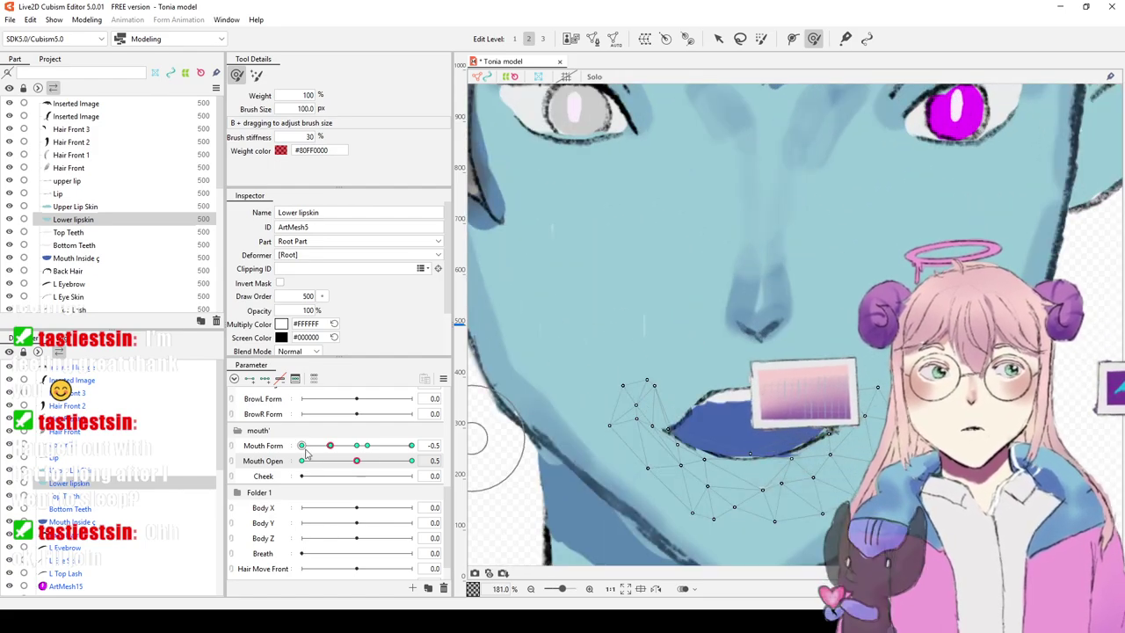
{"action": "mouse_move", "coordinate": [324, 451]}
{"action": "left_mouse_down"}
{"action": "mouse_move", "coordinate": [402, 461]}
{"action": "mouse_move", "coordinate": [330, 459]}
{"action": "left_mouse_up"}
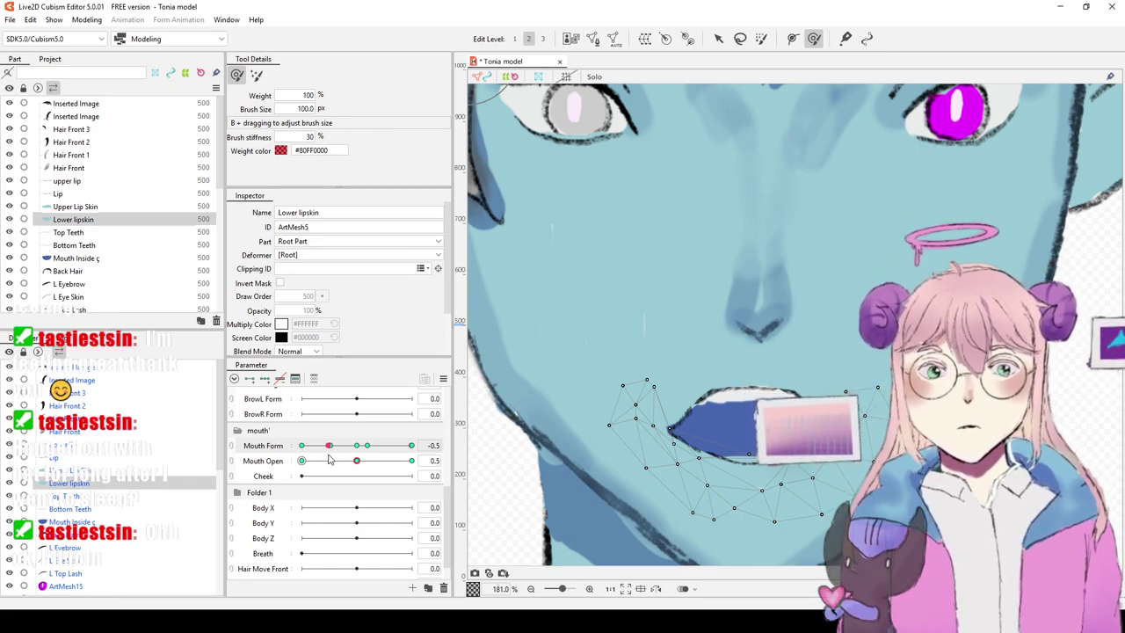
{"action": "left_click_drag", "start_coordinate": [331, 459], "coordinate": [357, 465]}
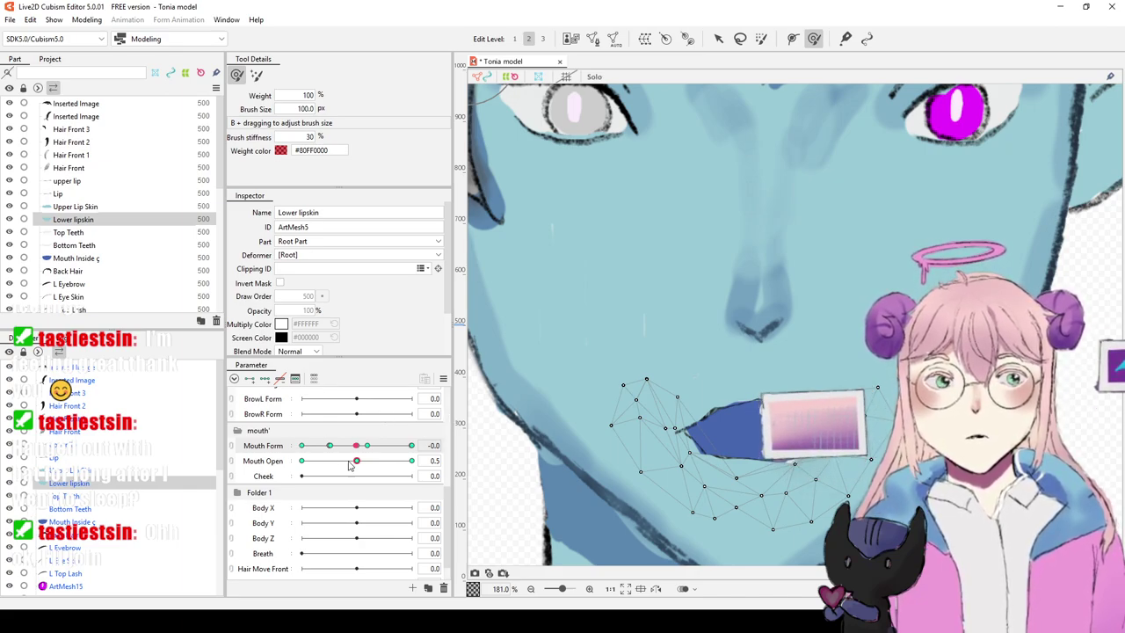
{"action": "left_click_drag", "start_coordinate": [357, 448], "coordinate": [369, 449]}
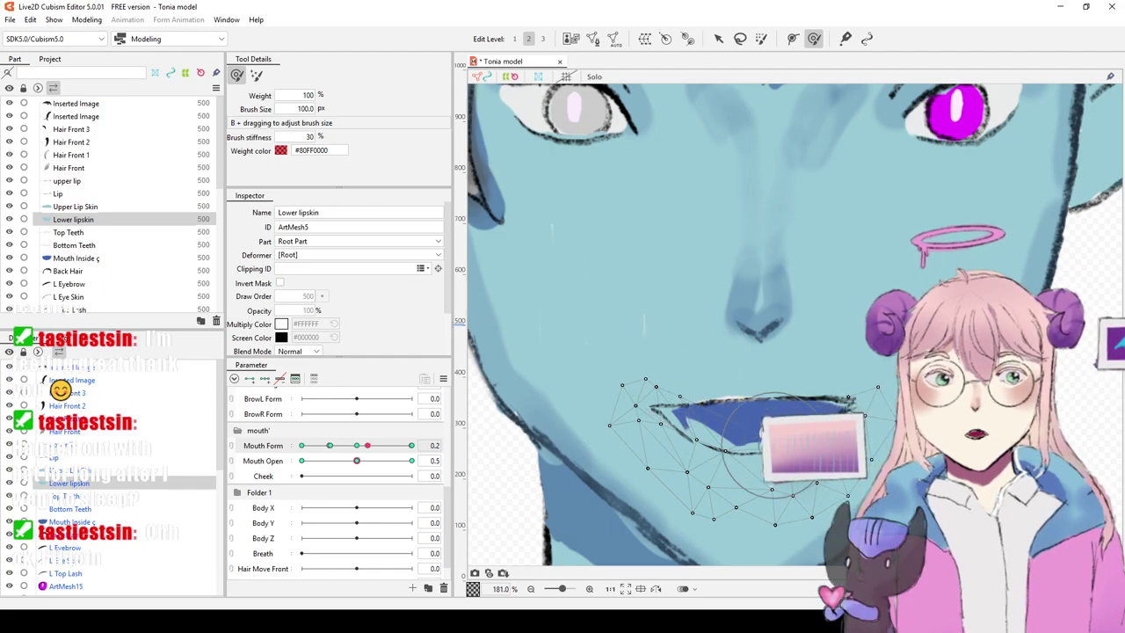
Step: Brush the Lower lipskin mesh to fit the lower lip line and left mouth corner at Mouth Form 0.2 and Mouth Open 0.5
{"action": "mouse_move", "coordinate": [716, 436]}
{"action": "left_mouse_down"}
{"action": "mouse_move", "coordinate": [694, 435]}
{"action": "mouse_move", "coordinate": [641, 401]}
{"action": "mouse_move", "coordinate": [726, 452]}
{"action": "mouse_move", "coordinate": [706, 454]}
{"action": "left_mouse_up"}
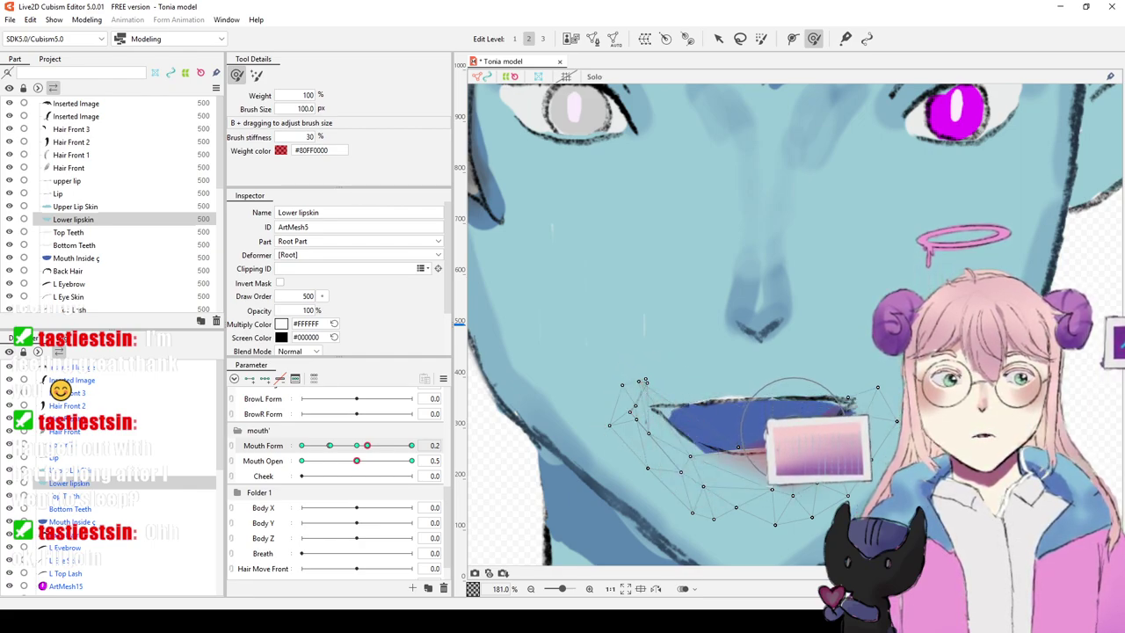
{"action": "mouse_move", "coordinate": [795, 461]}
{"action": "left_mouse_down"}
{"action": "mouse_move", "coordinate": [849, 429]}
{"action": "mouse_move", "coordinate": [838, 425]}
{"action": "mouse_move", "coordinate": [843, 408]}
{"action": "mouse_move", "coordinate": [789, 408]}
{"action": "mouse_move", "coordinate": [767, 425]}
{"action": "mouse_move", "coordinate": [770, 442]}
{"action": "mouse_move", "coordinate": [789, 437]}
{"action": "mouse_move", "coordinate": [778, 443]}
{"action": "mouse_move", "coordinate": [703, 468]}
{"action": "left_mouse_up"}
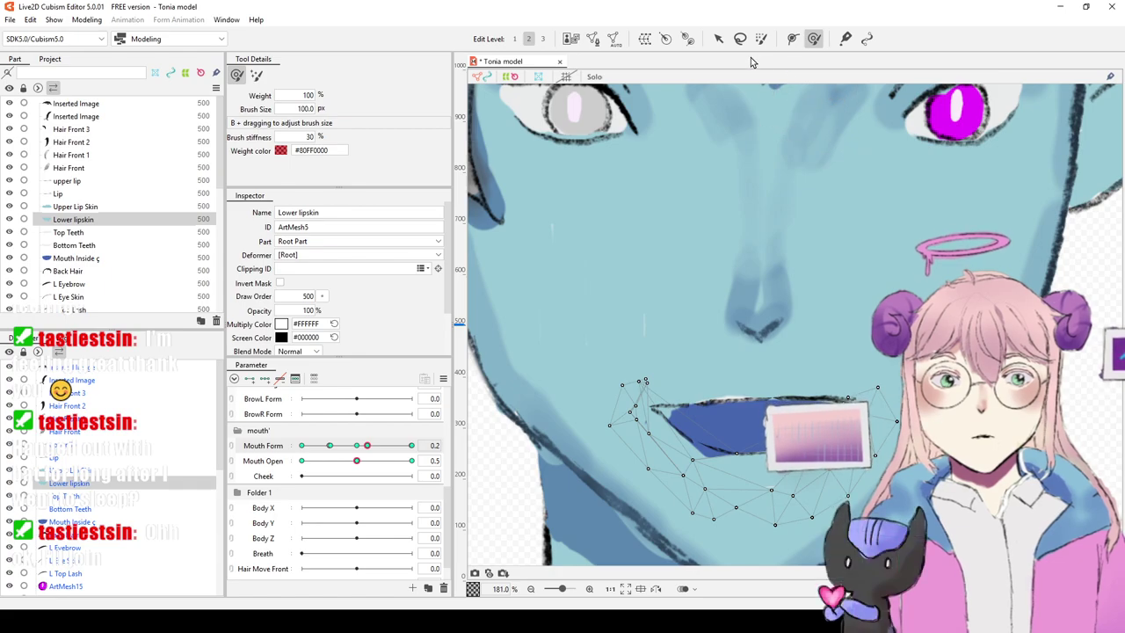
{"action": "left_click", "coordinate": [720, 39]}
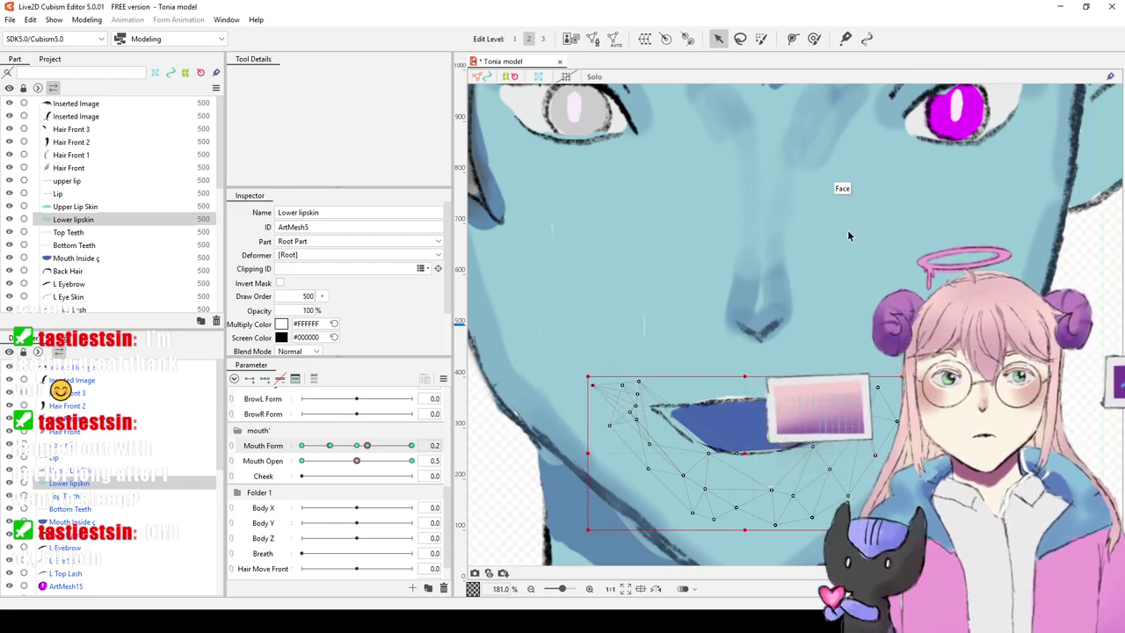
{"action": "left_click", "coordinate": [814, 39]}
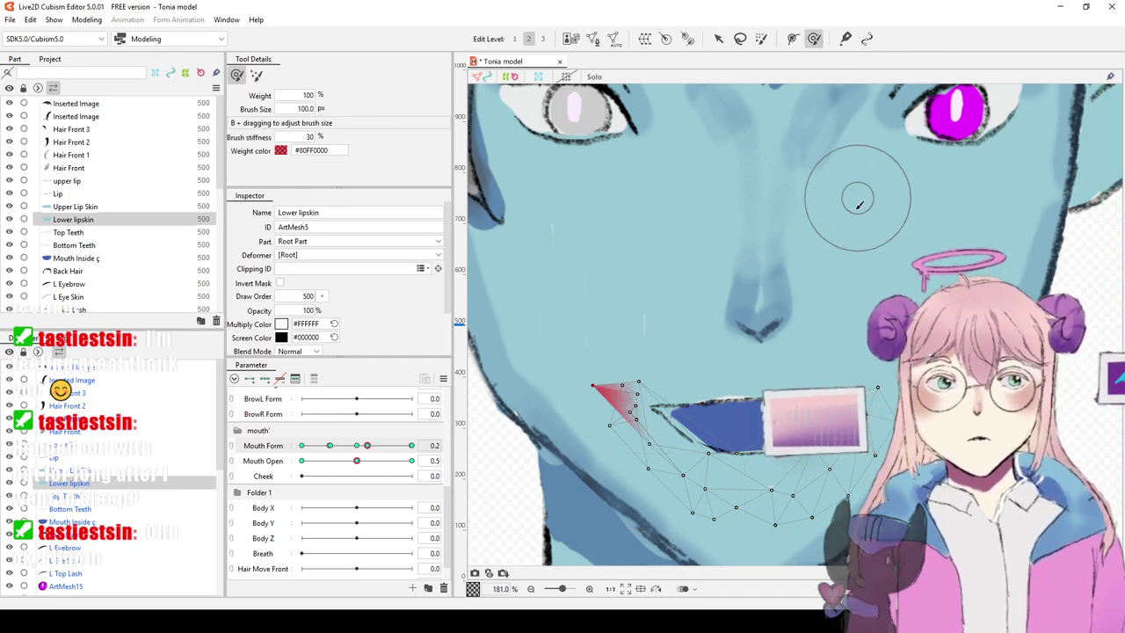
{"action": "mouse_move", "coordinate": [678, 417]}
{"action": "left_mouse_down"}
{"action": "mouse_move", "coordinate": [703, 402]}
{"action": "mouse_move", "coordinate": [659, 428]}
{"action": "mouse_move", "coordinate": [695, 413]}
{"action": "mouse_move", "coordinate": [662, 430]}
{"action": "mouse_move", "coordinate": [711, 458]}
{"action": "left_mouse_up"}
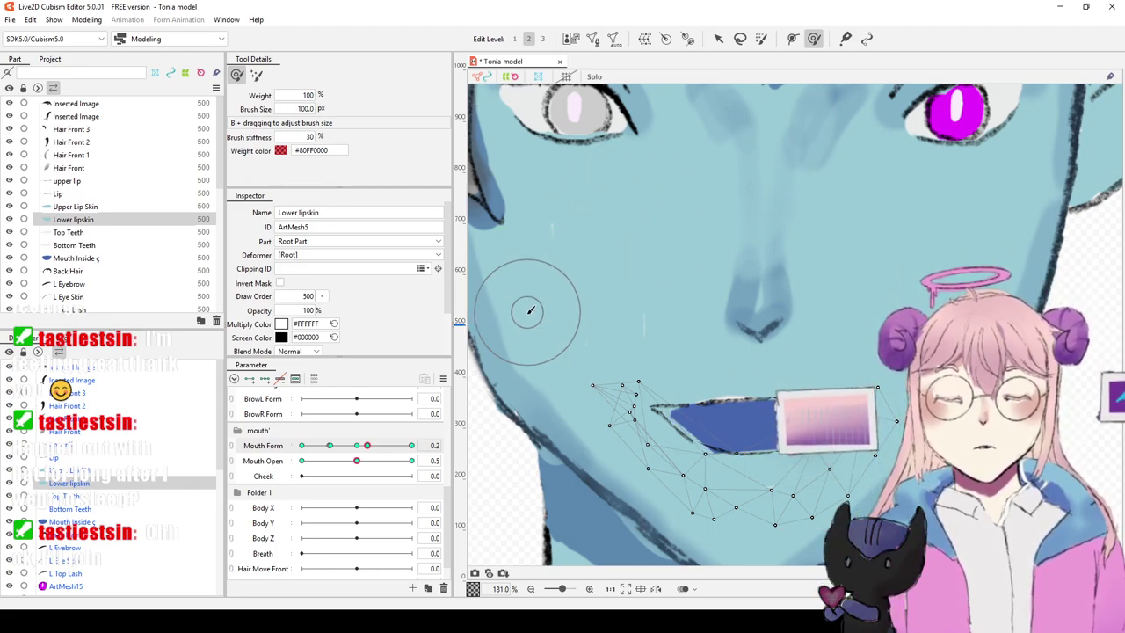
Step: Brush the Upper Lip Skin mesh at Mouth Form 0.2 to fit the upper lip line and left mouth corner
{"action": "left_click", "coordinate": [124, 469]}
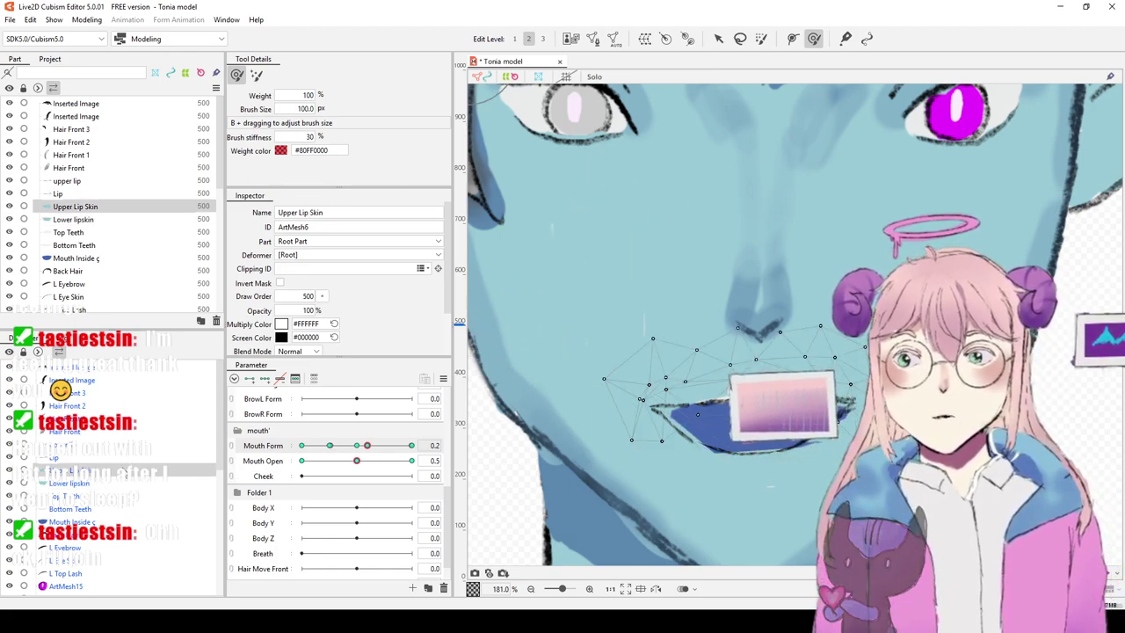
{"action": "left_click_drag", "start_coordinate": [663, 410], "coordinate": [640, 405]}
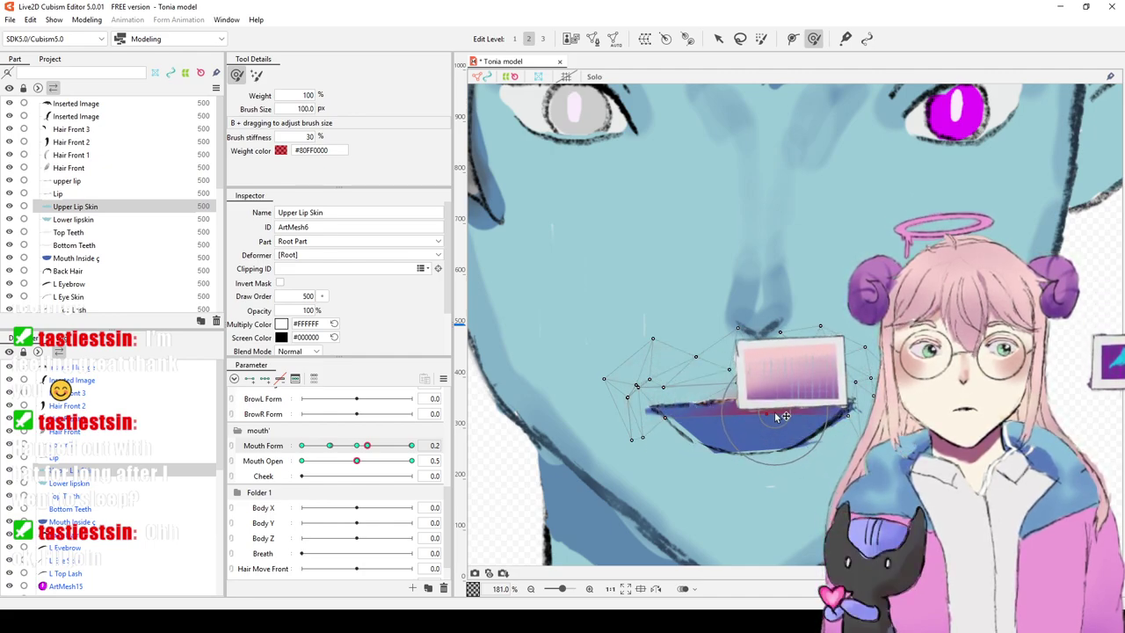
{"action": "left_click_drag", "start_coordinate": [651, 410], "coordinate": [655, 415]}
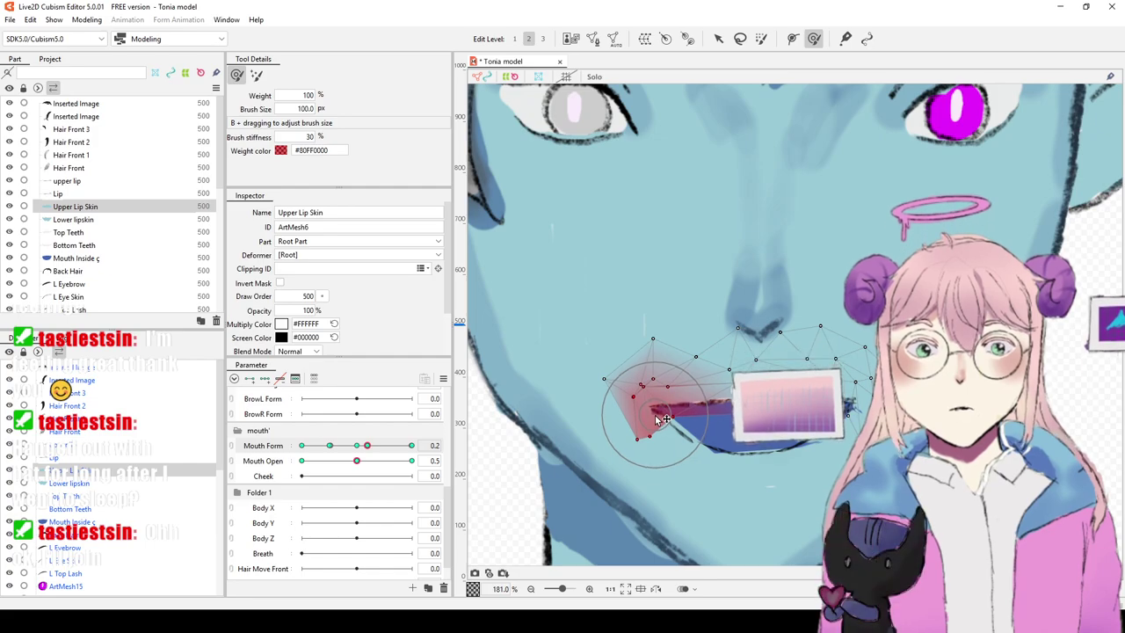
{"action": "scroll", "coordinate": [923, 338], "scroll_direction": "down", "scroll_amount": 6}
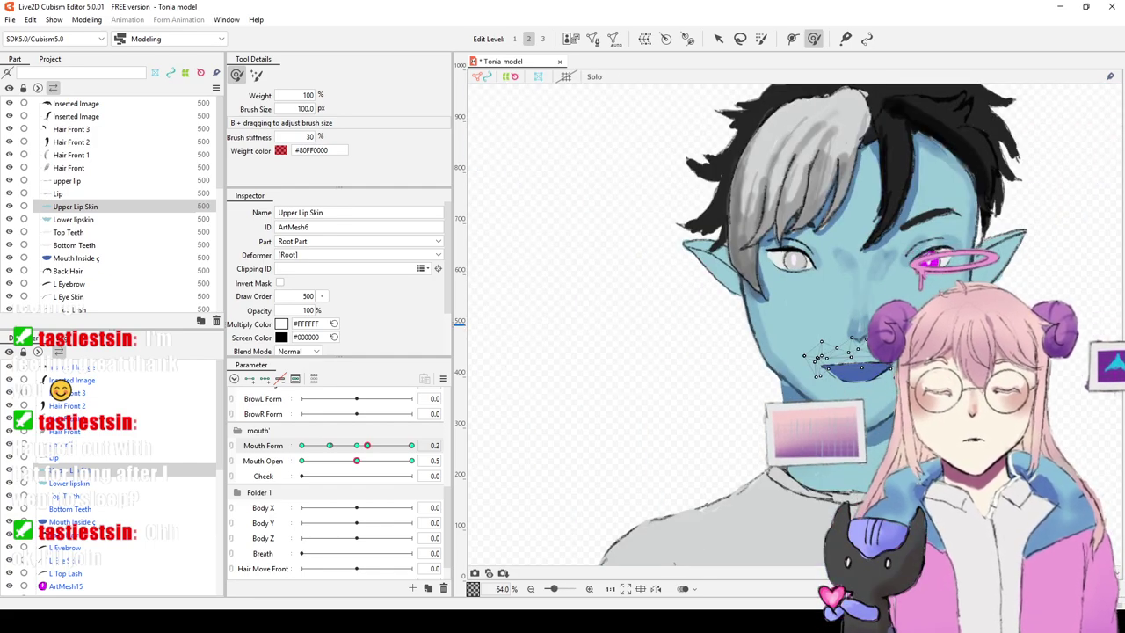
{"action": "scroll", "coordinate": [842, 339], "scroll_direction": "up", "scroll_amount": 2}
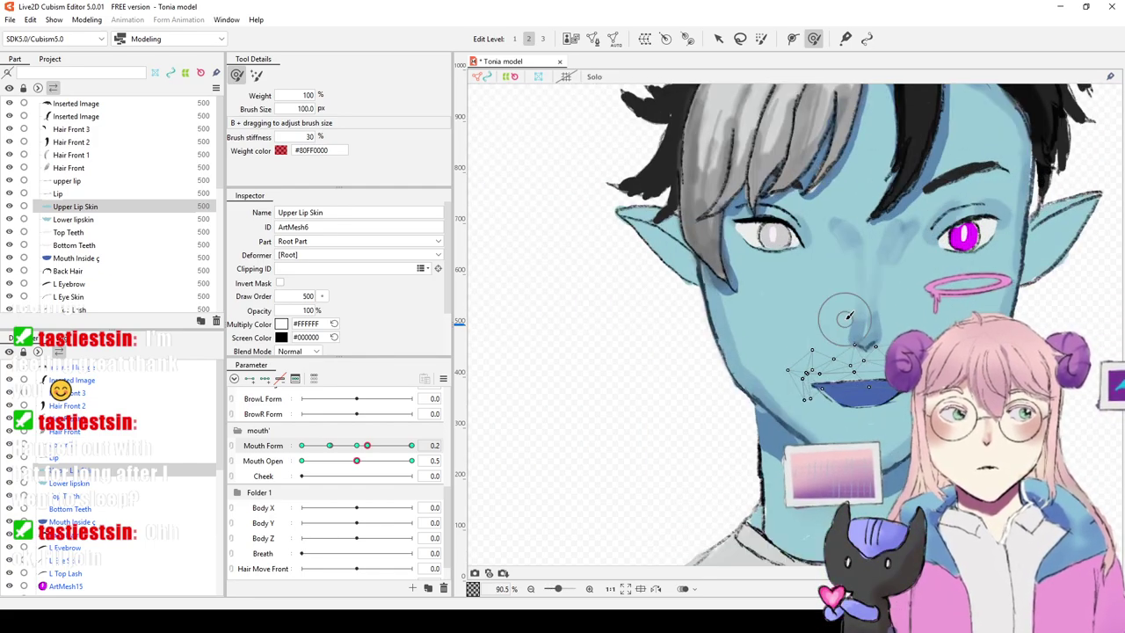
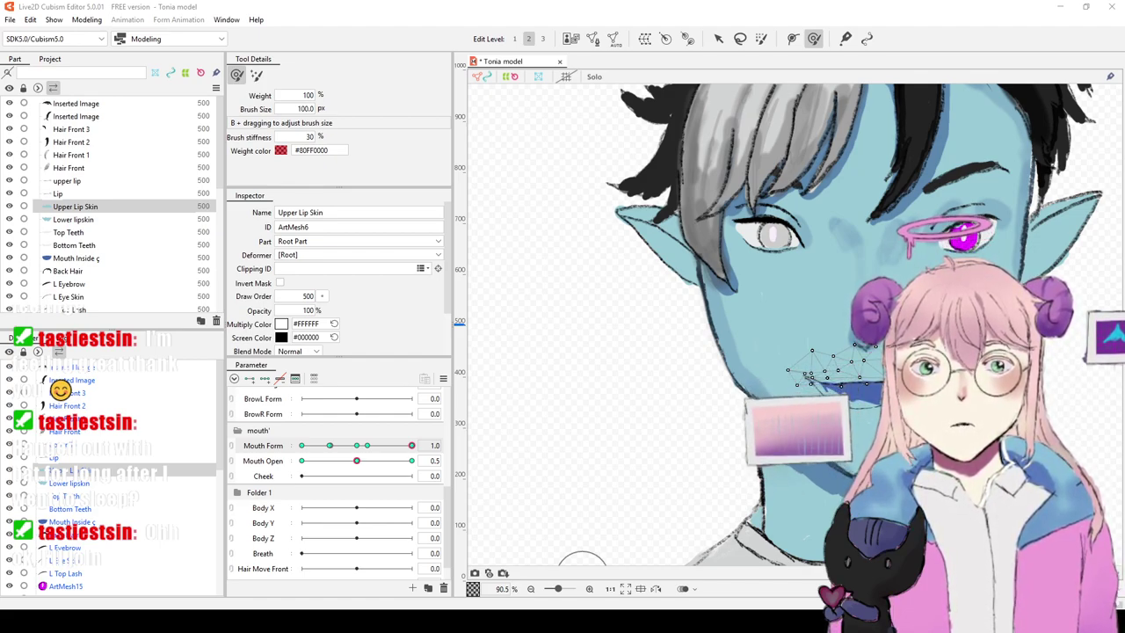
Step: Hide the Upper Lip Skin and Lower lipskin meshes at Mouth Form 1.0 to expose the lip lines and teeth
{"action": "scroll", "coordinate": [933, 267], "scroll_direction": "up", "scroll_amount": 6}
{"action": "left_click_drag", "start_coordinate": [800, 268], "coordinate": [833, 5]}
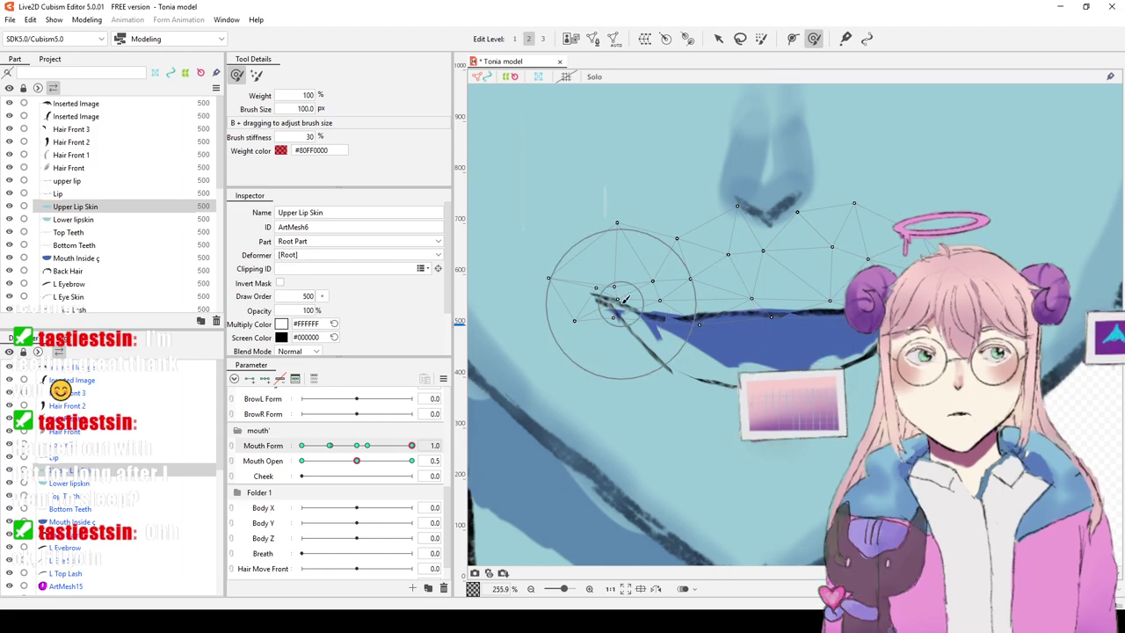
{"action": "scroll", "coordinate": [686, 250], "scroll_direction": "down", "scroll_amount": 3}
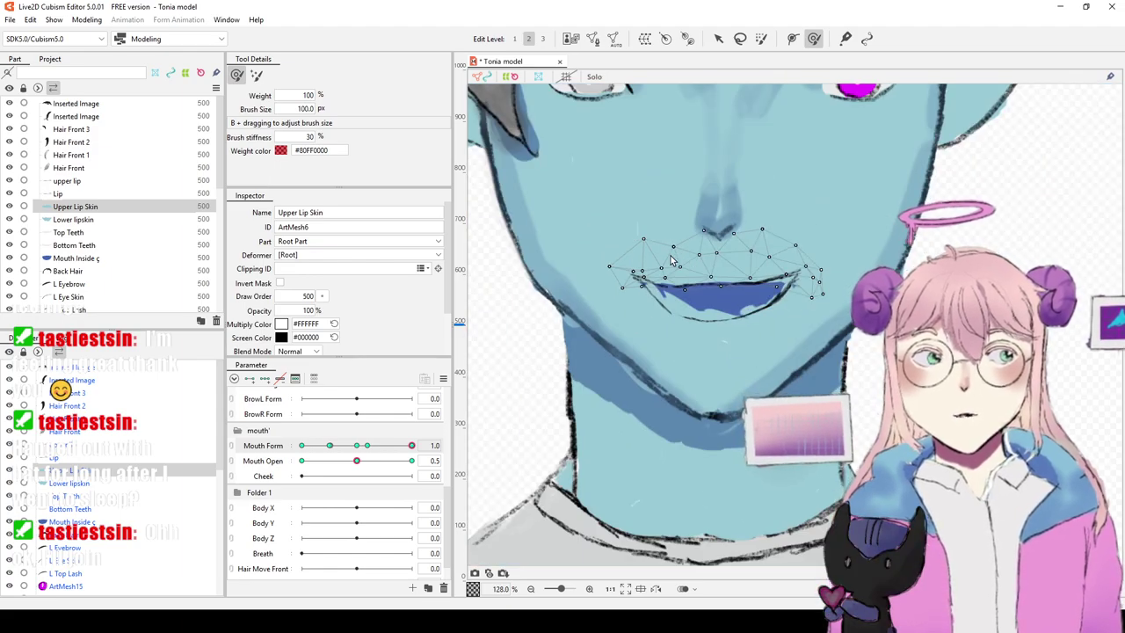
{"action": "scroll", "coordinate": [671, 260], "scroll_direction": "up", "scroll_amount": 3}
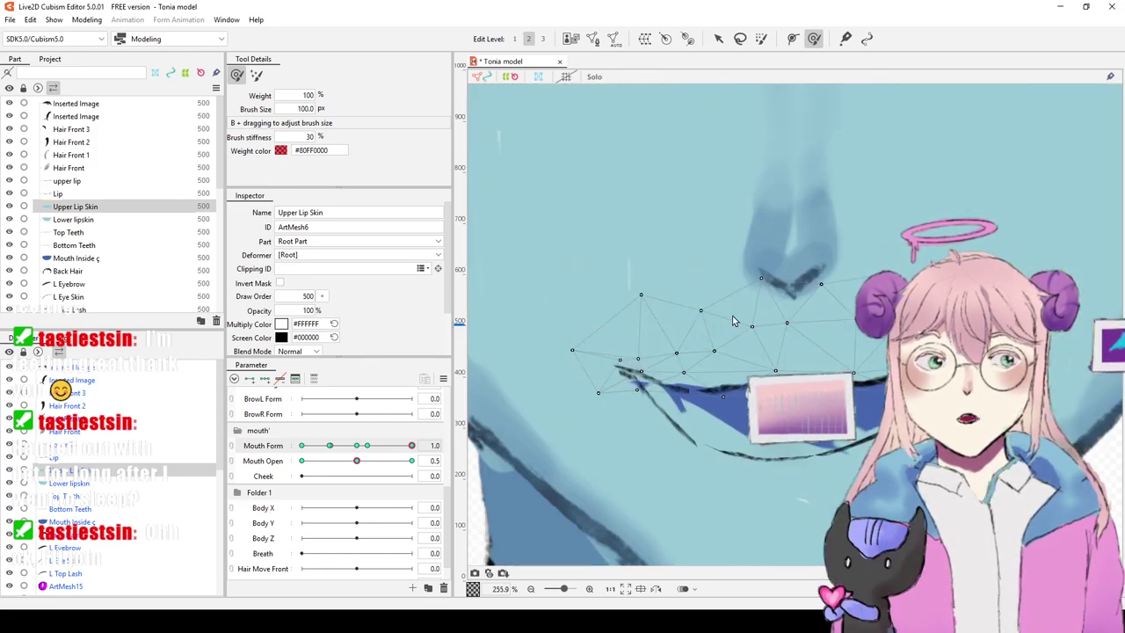
{"action": "scroll", "coordinate": [732, 321], "scroll_direction": "up", "scroll_amount": 2}
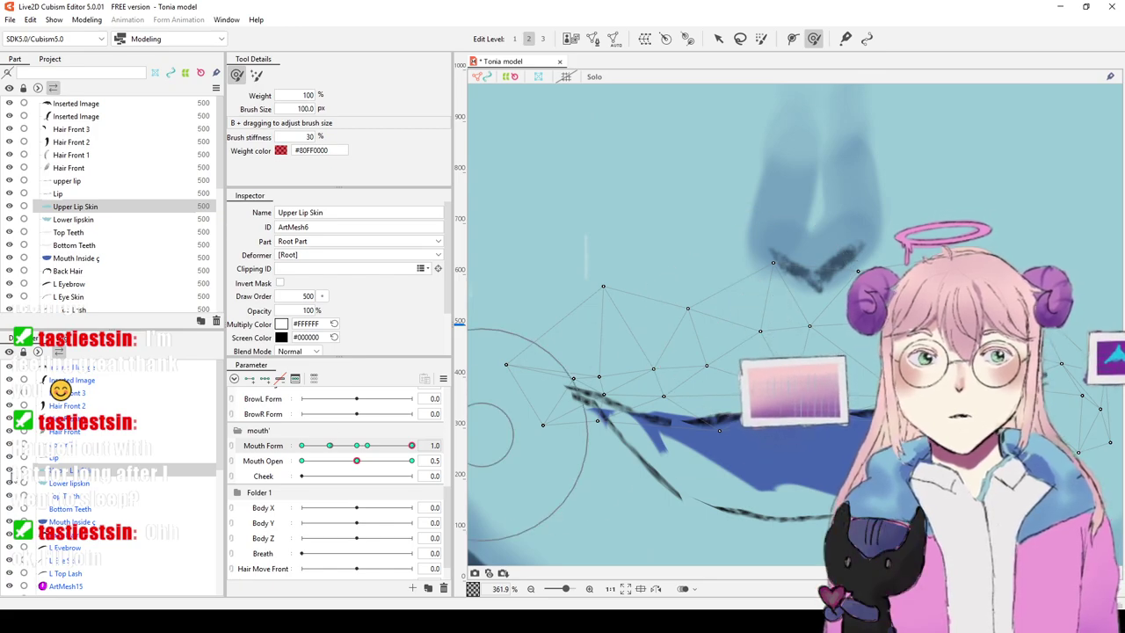
{"action": "left_click", "coordinate": [9, 206]}
{"action": "left_click", "coordinate": [10, 218]}
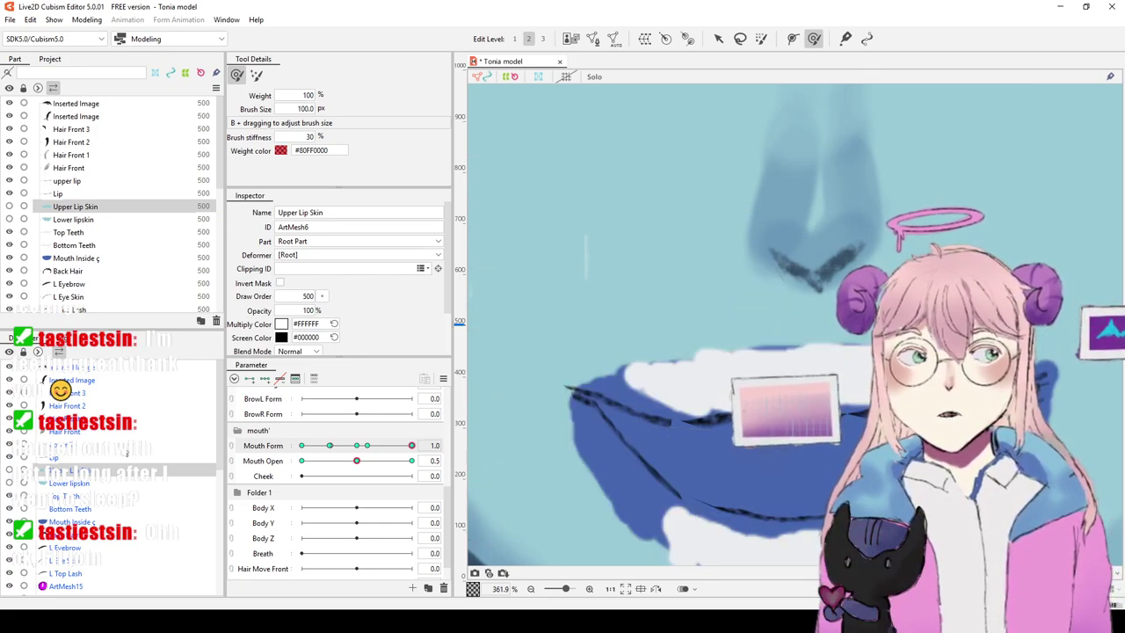
Step: Move the whole upper lip mesh up over the top teeth at Mouth Form 1.0
{"action": "left_click", "coordinate": [131, 446]}
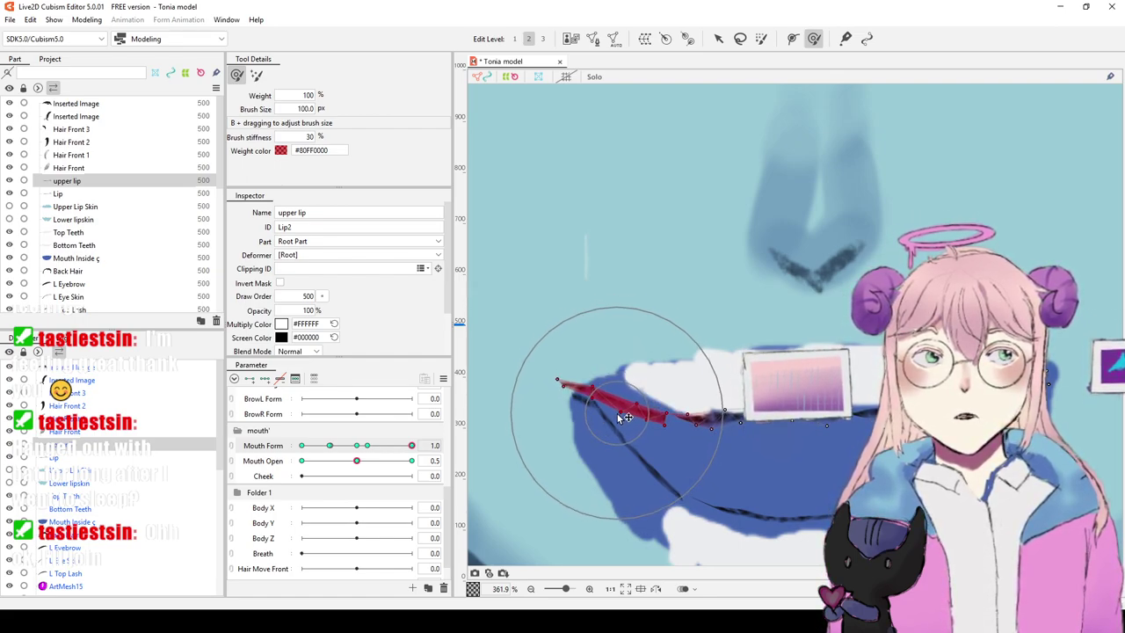
{"action": "left_click", "coordinate": [717, 41]}
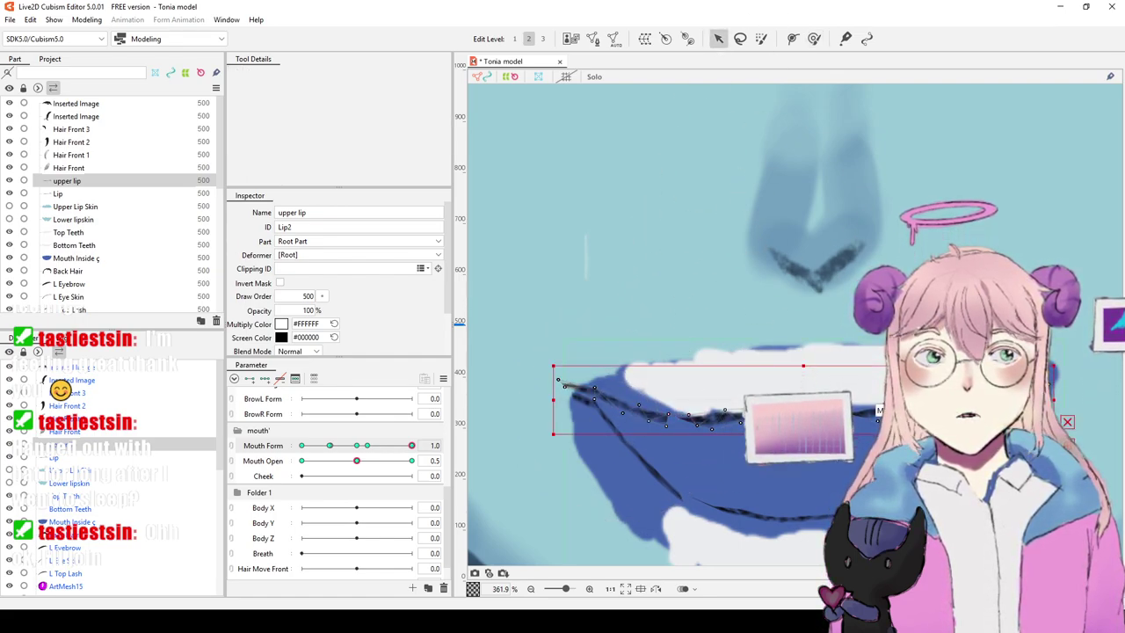
{"action": "left_click_drag", "start_coordinate": [839, 411], "coordinate": [841, 366]}
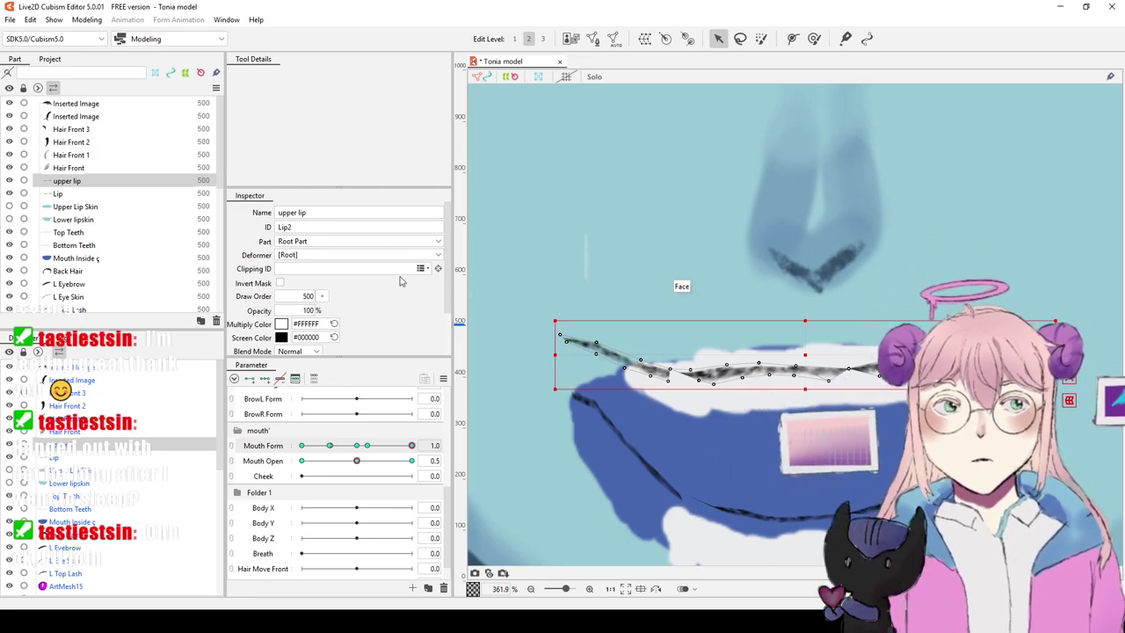
Step: Brush the left end of the Lip mesh up to meet the raised upper lip corner at Mouth Form 1.0
{"action": "left_click", "coordinate": [101, 456]}
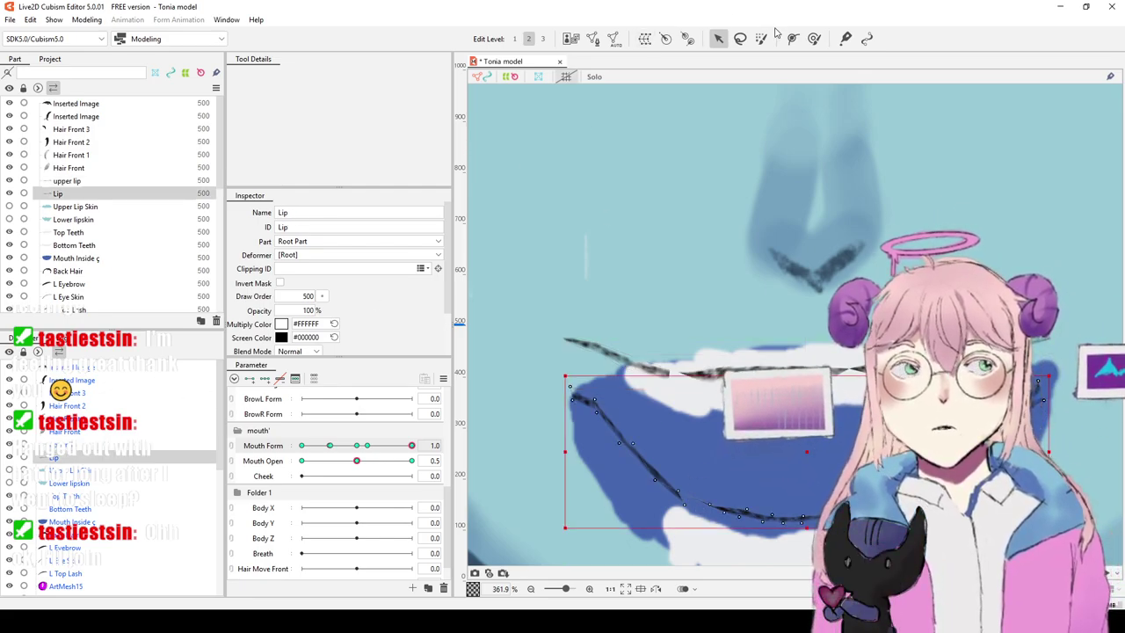
{"action": "left_click", "coordinate": [814, 38]}
{"action": "mouse_move", "coordinate": [534, 470]}
{"action": "left_mouse_down"}
{"action": "mouse_move", "coordinate": [582, 367]}
{"action": "mouse_move", "coordinate": [607, 411]}
{"action": "mouse_move", "coordinate": [588, 402]}
{"action": "left_mouse_up"}
{"action": "mouse_move", "coordinate": [554, 365]}
{"action": "left_mouse_down"}
{"action": "mouse_move", "coordinate": [540, 334]}
{"action": "mouse_move", "coordinate": [568, 336]}
{"action": "mouse_move", "coordinate": [560, 305]}
{"action": "mouse_move", "coordinate": [548, 332]}
{"action": "left_mouse_up"}
{"action": "left_click_drag", "start_coordinate": [598, 366], "coordinate": [589, 369]}
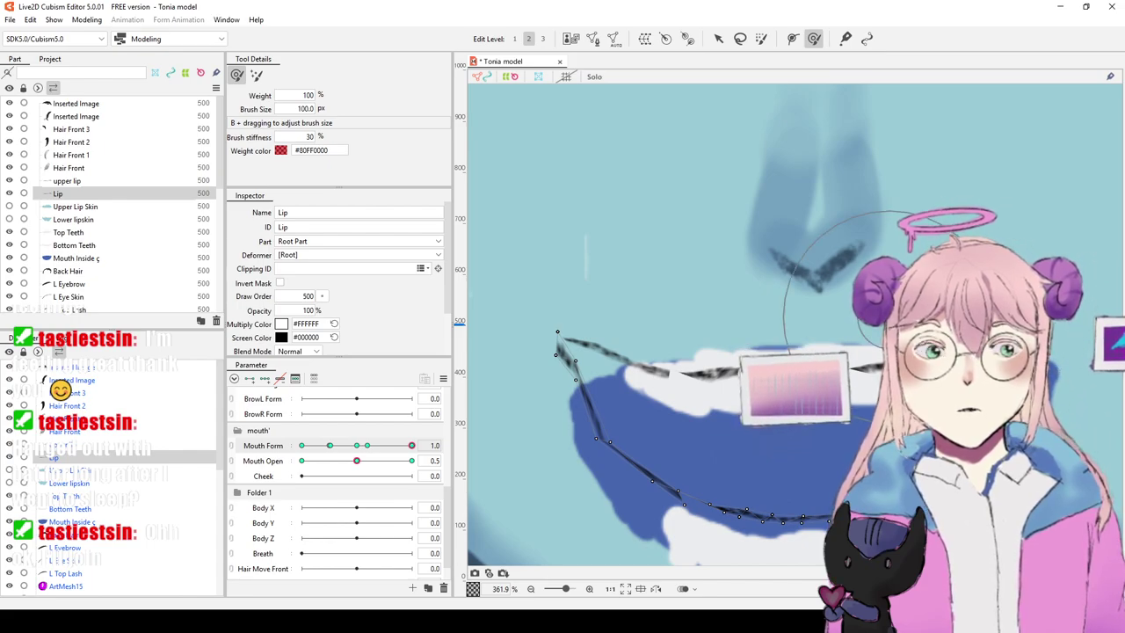
{"action": "scroll", "coordinate": [837, 295], "scroll_direction": "down", "scroll_amount": 1}
{"action": "scroll", "coordinate": [834, 297], "scroll_direction": "down", "scroll_amount": 1}
{"action": "scroll", "coordinate": [842, 300], "scroll_direction": "up", "scroll_amount": 1}
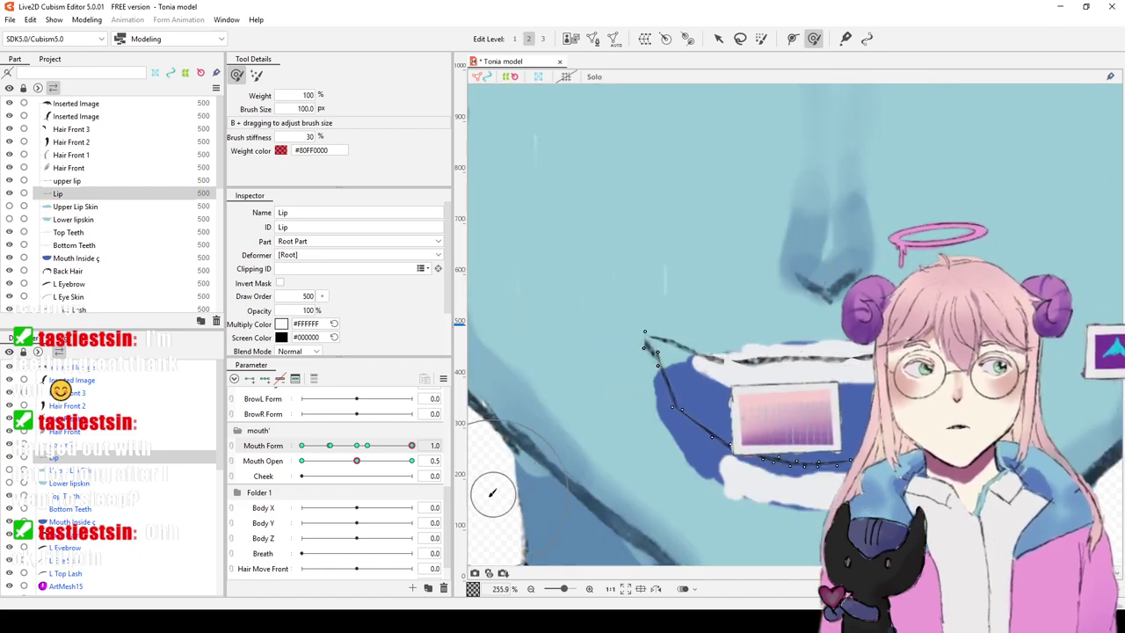
Step: Generate automatic meshes for the Top Teeth and Bottom Teeth
{"action": "left_click", "coordinate": [199, 510]}
{"action": "left_click", "coordinate": [193, 496]}
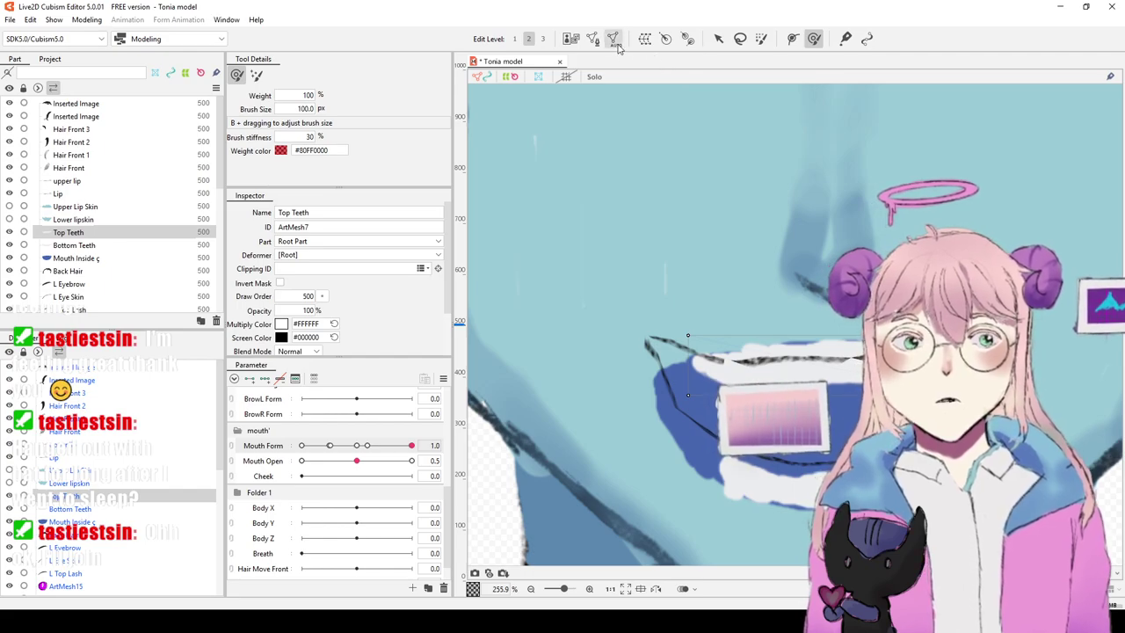
{"action": "key", "text": "ctrl+z"}
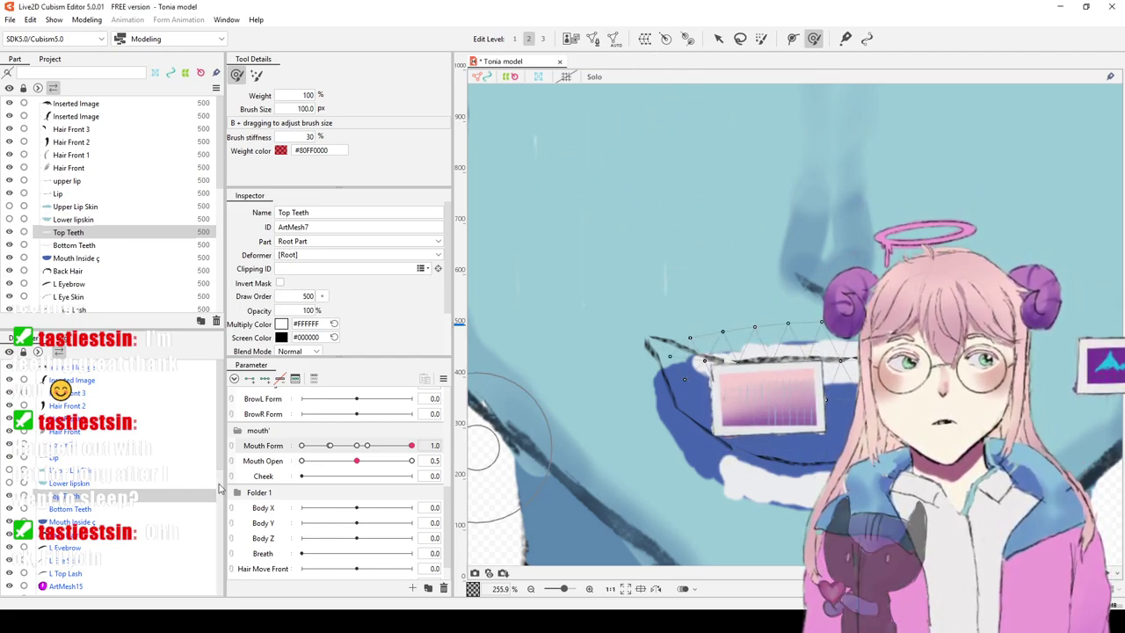
{"action": "left_click", "coordinate": [71, 512]}
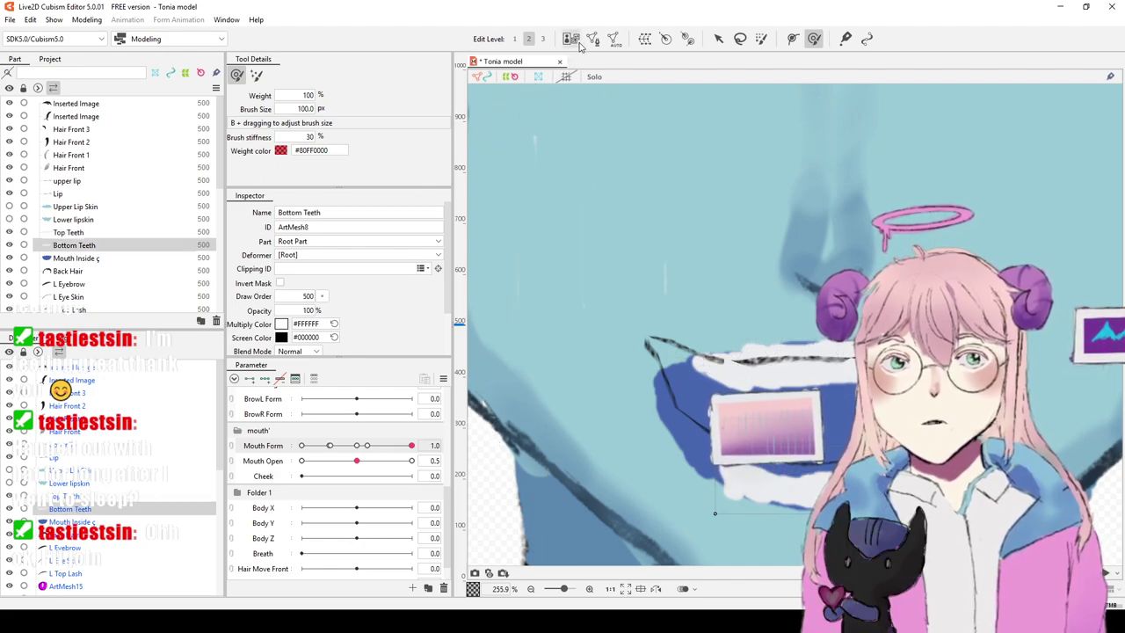
{"action": "left_click", "coordinate": [600, 211]}
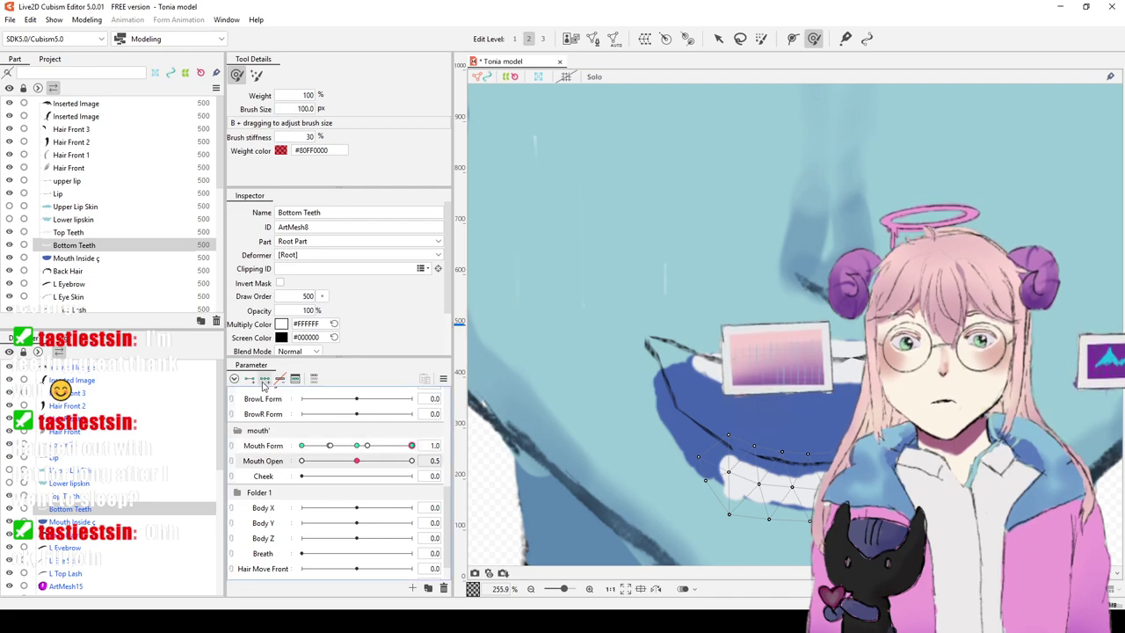
Step: Add Bottom Teeth keyframes at Mouth Form -0.5 and 0.2, alongside three-point keys on Mouth Form and Mouth Open
{"action": "left_click", "coordinate": [329, 446]}
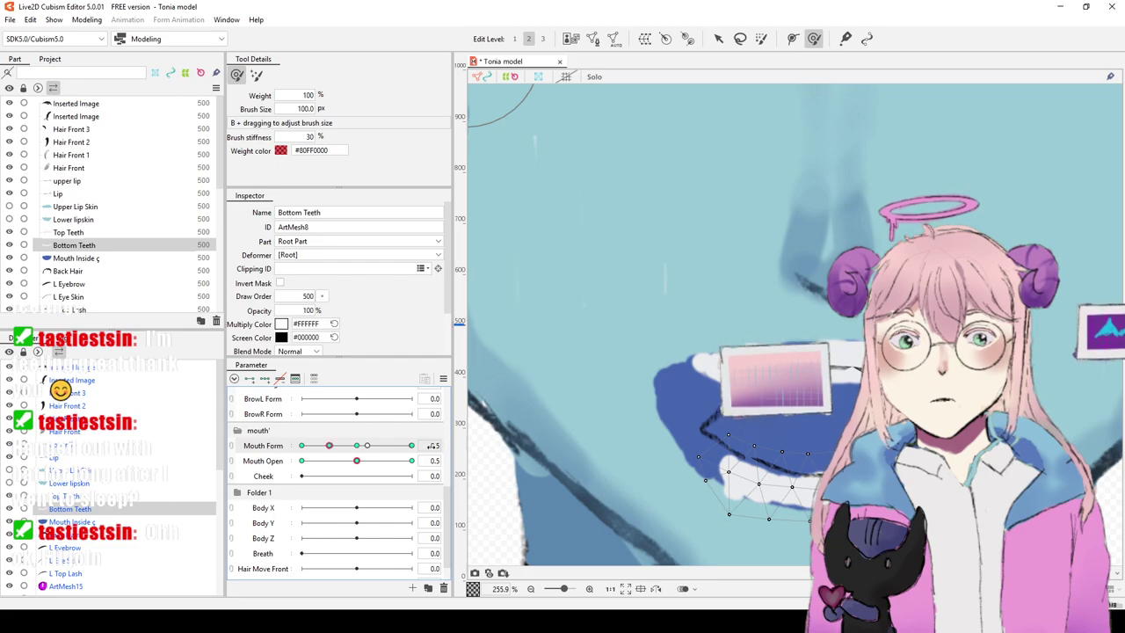
{"action": "left_click", "coordinate": [368, 446]}
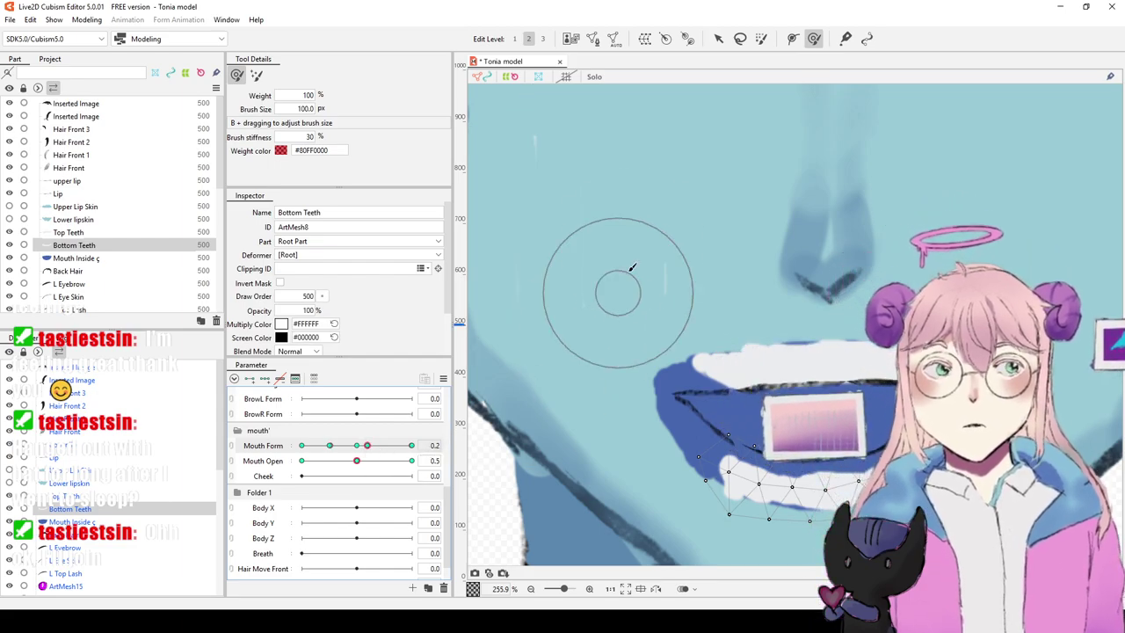
Step: Try moving the Bottom Teeth up and the Top Teeth down into the mouth opening at Mouth Form 0.2, and undo both moves
{"action": "key", "text": "v"}
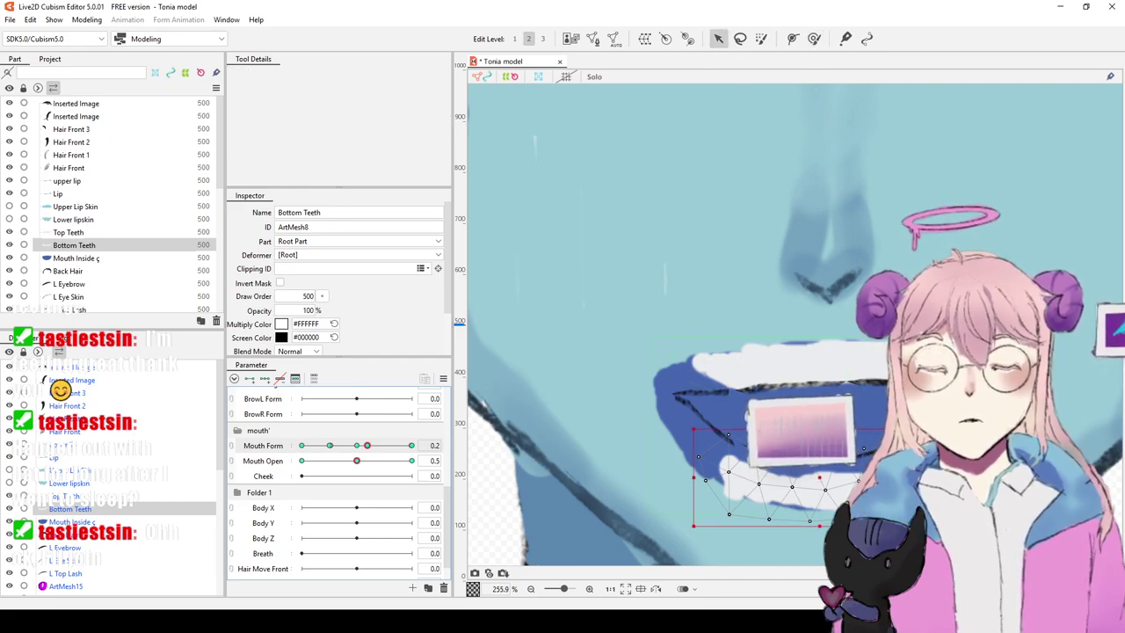
{"action": "left_click_drag", "start_coordinate": [822, 481], "coordinate": [819, 430]}
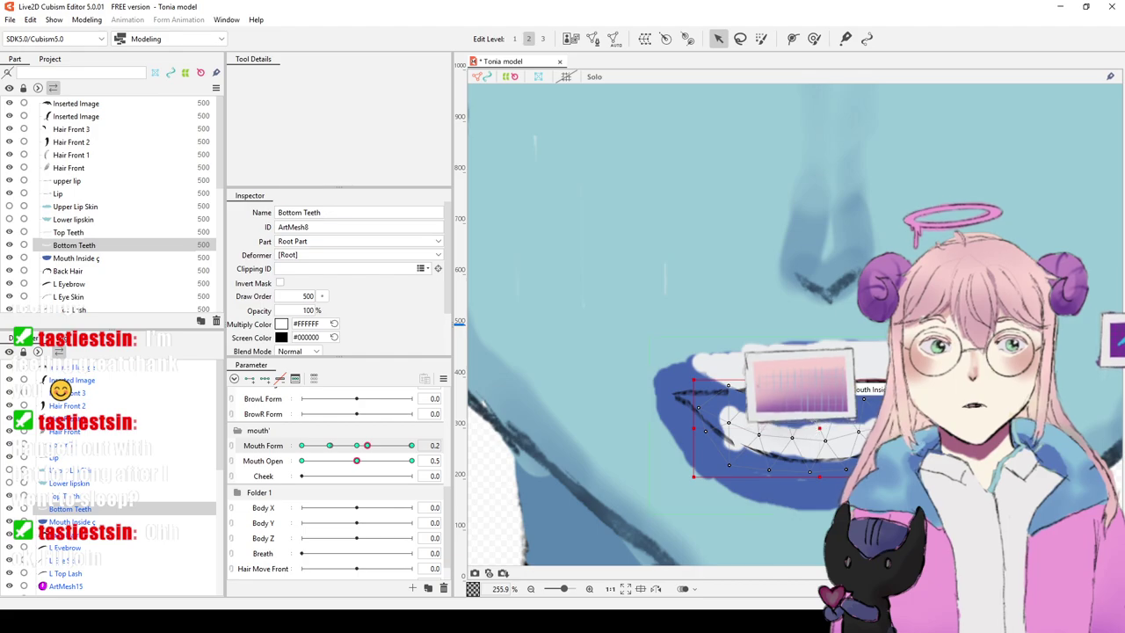
{"action": "left_click", "coordinate": [819, 431]}
{"action": "left_click_drag", "start_coordinate": [819, 429], "coordinate": [819, 433]}
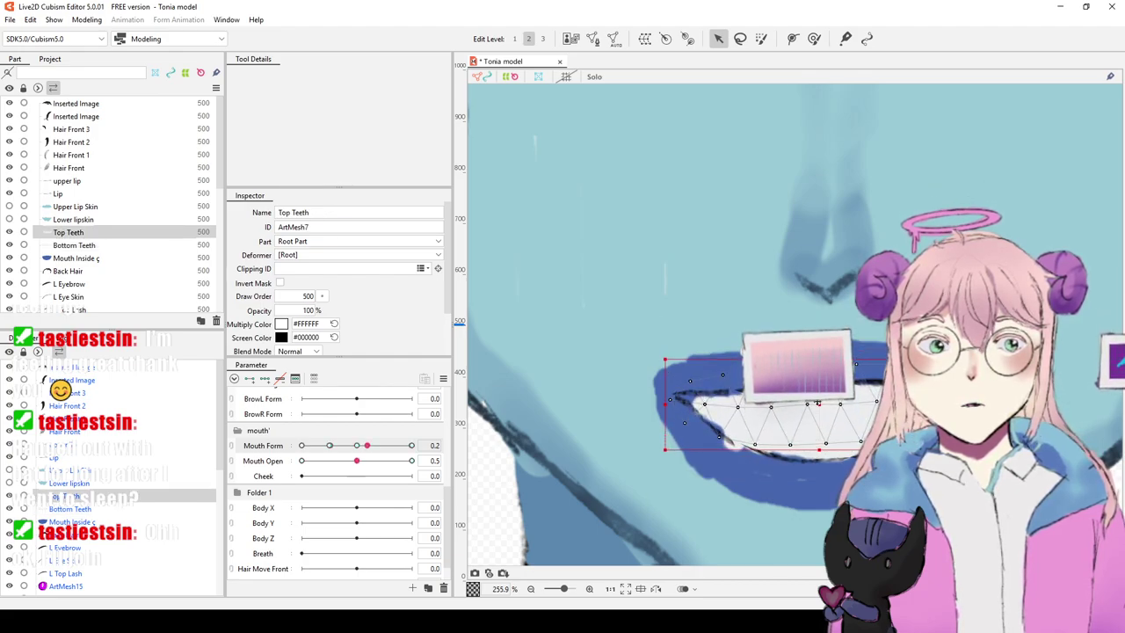
{"action": "scroll", "coordinate": [819, 311], "scroll_direction": "down", "scroll_amount": 4}
{"action": "scroll", "coordinate": [819, 311], "scroll_direction": "up", "scroll_amount": 2}
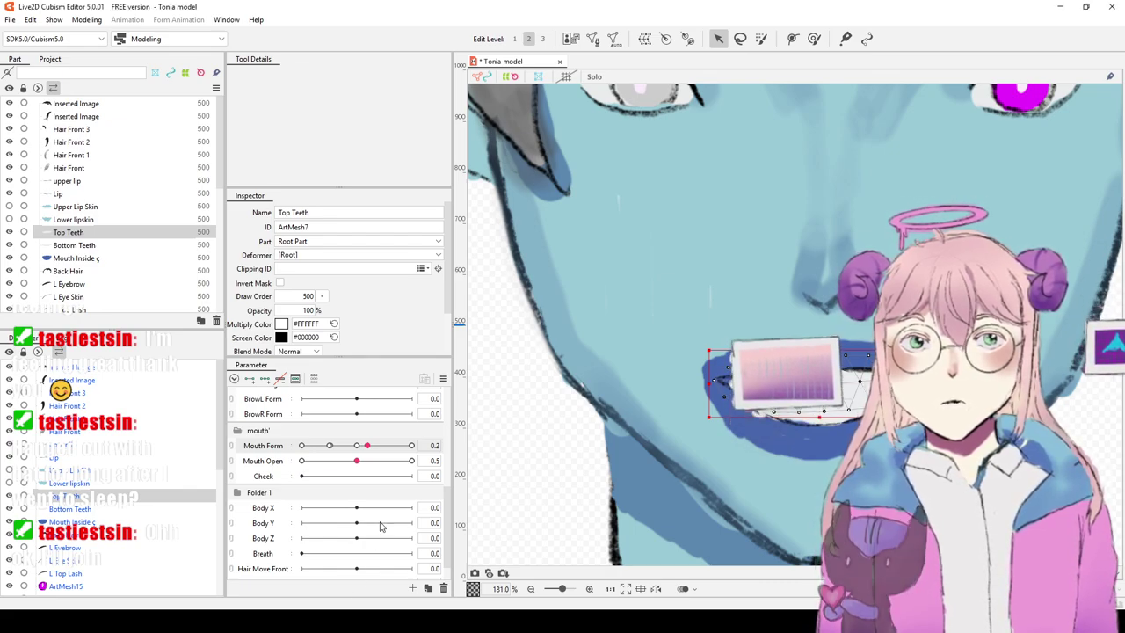
{"action": "key", "text": "ctrl+z"}
{"action": "key", "text": "ctrl+z"}
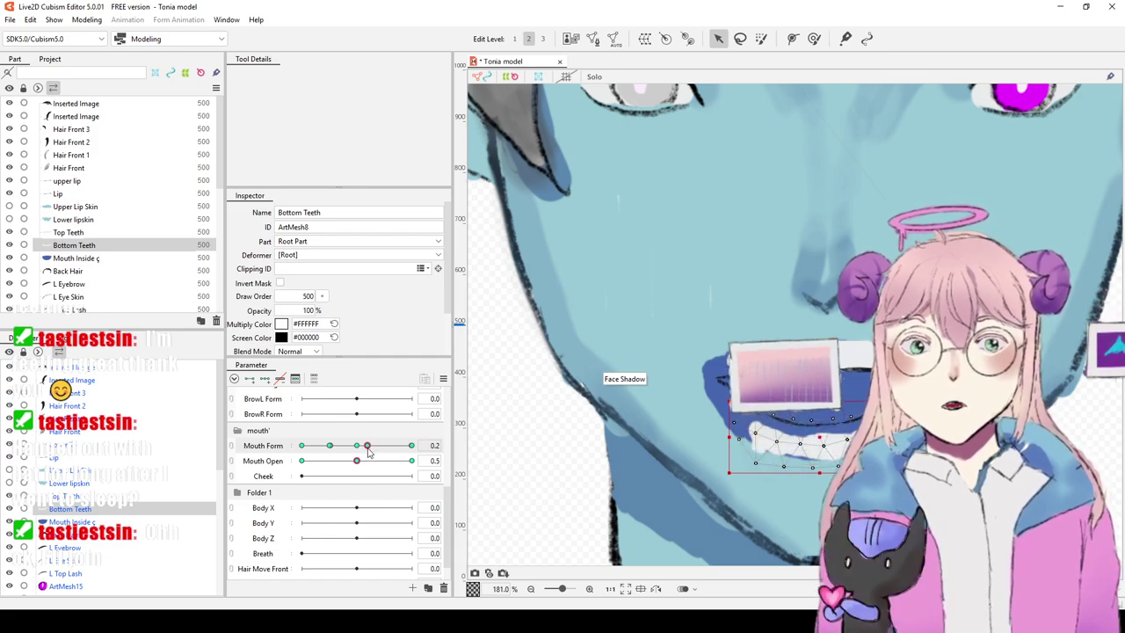
Step: Set Mouth Form to 1.0 and move the Bottom Teeth mesh up toward the lower lip line
{"action": "left_click_drag", "start_coordinate": [367, 446], "coordinate": [412, 446]}
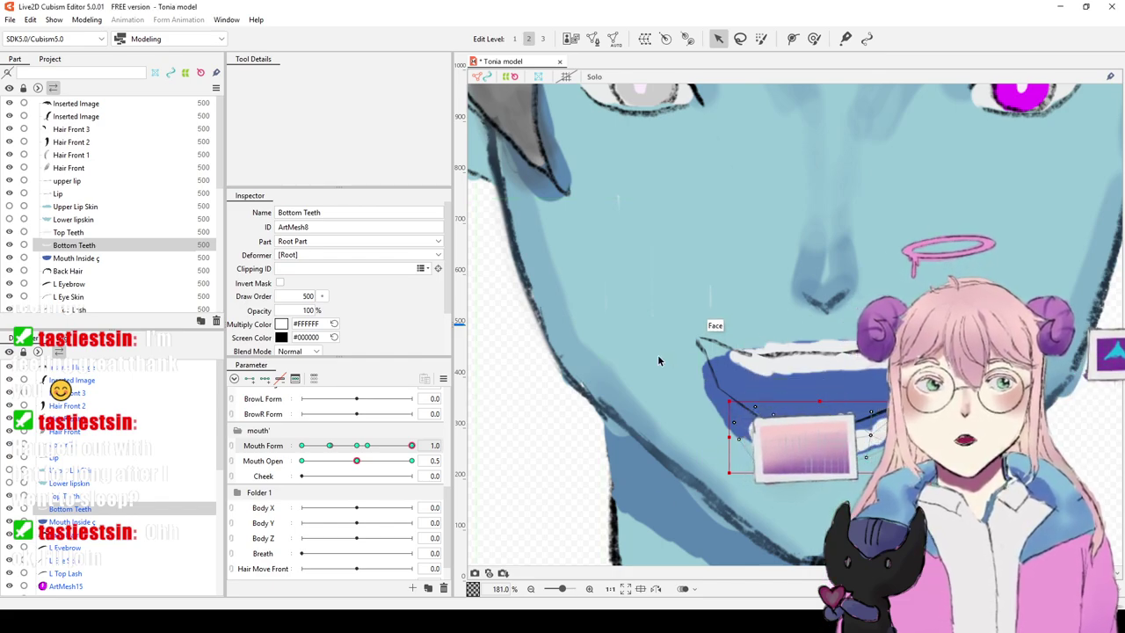
{"action": "left_click_drag", "start_coordinate": [842, 261], "coordinate": [818, 267]}
{"action": "left_click_drag", "start_coordinate": [807, 453], "coordinate": [807, 417]}
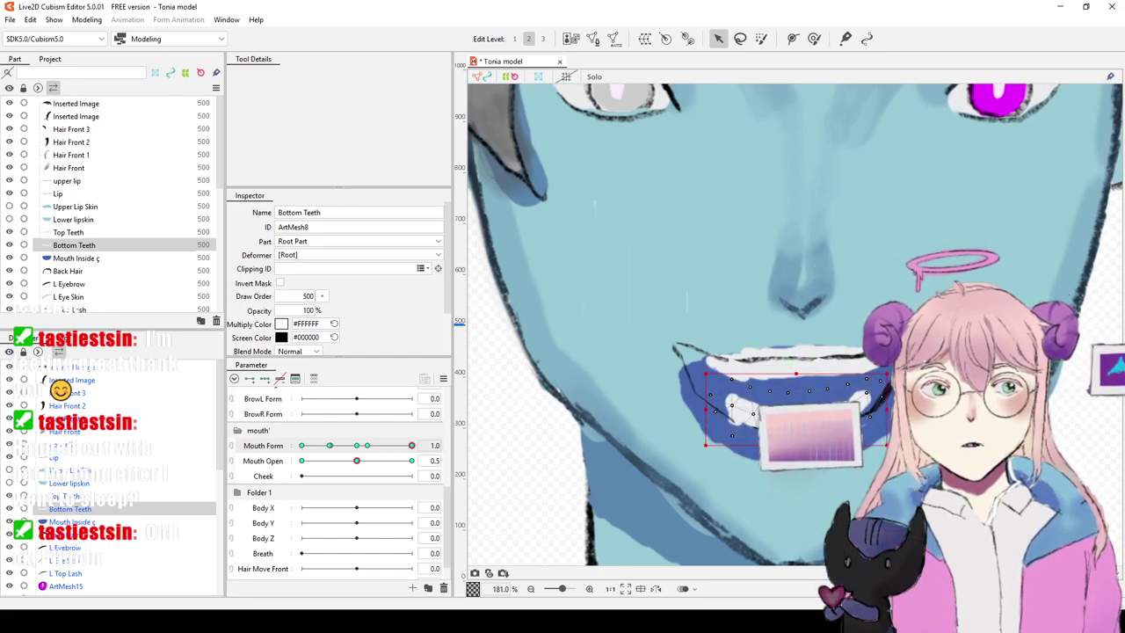
Step: Add Top Teeth keyframes at Mouth Form -0.5 and 0.2, alongside three-point keys on Mouth Open
{"action": "left_click", "coordinate": [785, 325]}
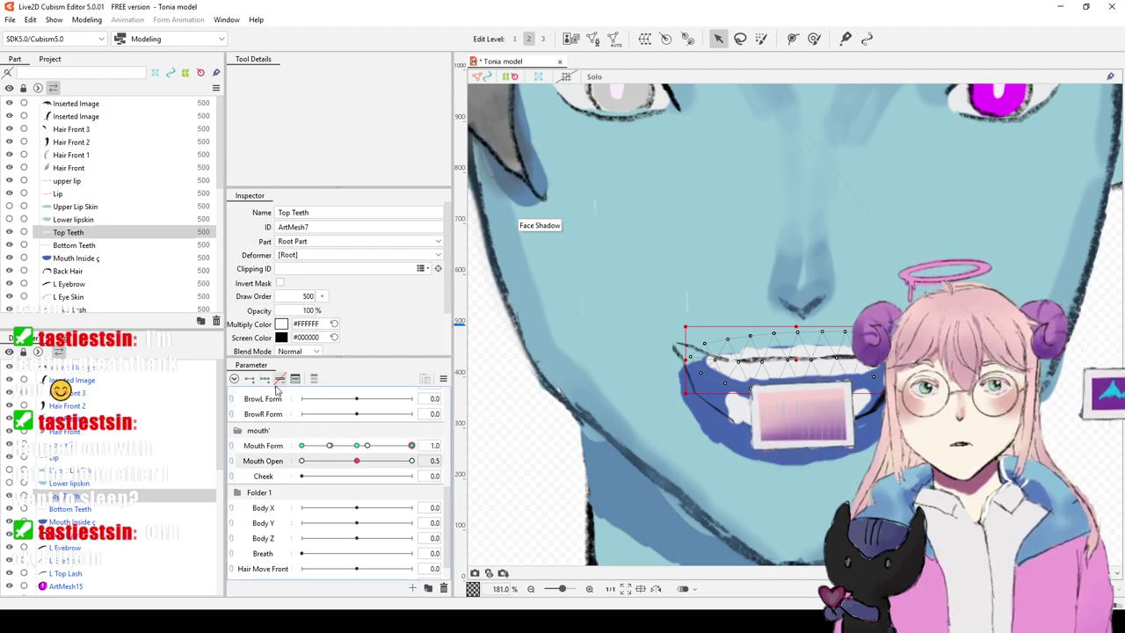
{"action": "left_click", "coordinate": [330, 446]}
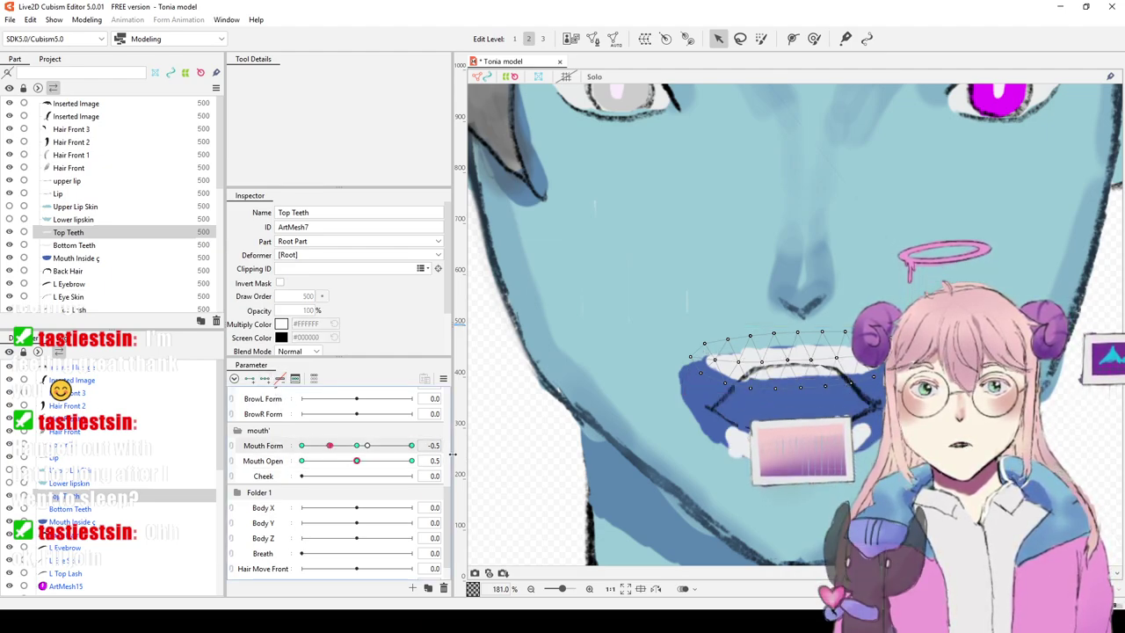
{"action": "left_click", "coordinate": [368, 446]}
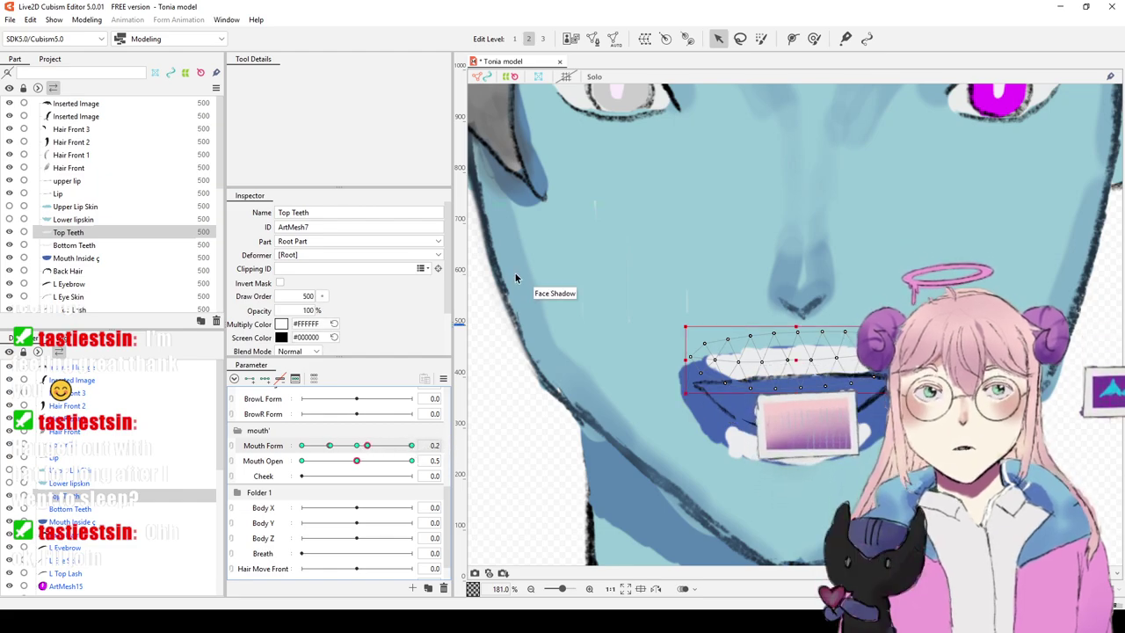
Step: At Mouth Form 1.0, lower the Top Teeth below the upper lip line and raise the Bottom Teeth to meet them
{"action": "left_click", "coordinate": [411, 445]}
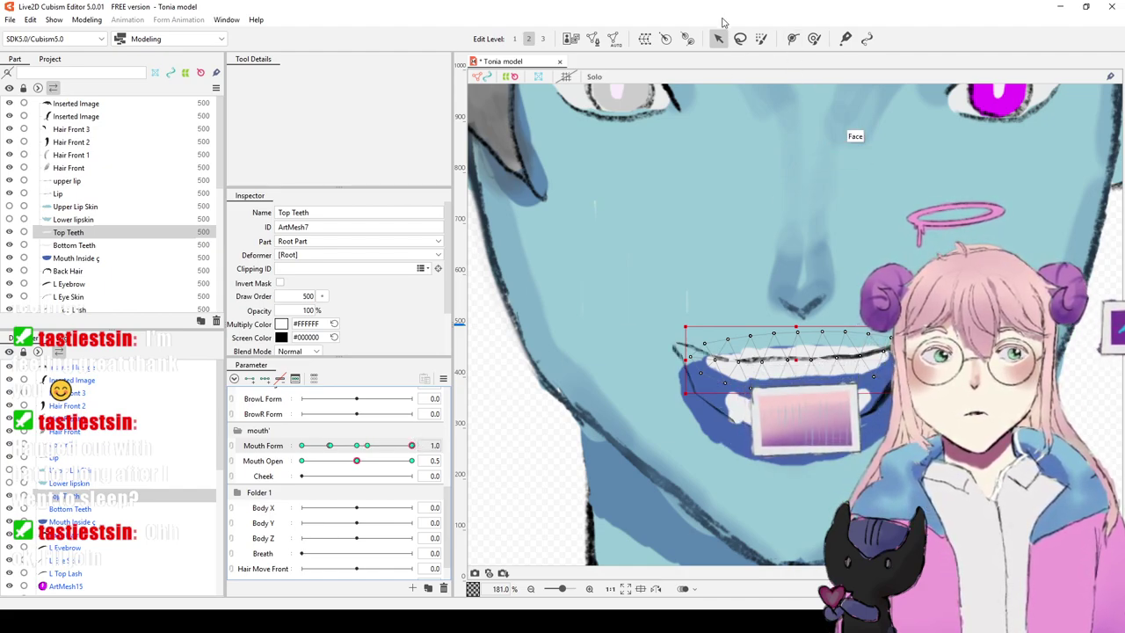
{"action": "left_click", "coordinate": [823, 354]}
{"action": "left_click", "coordinate": [824, 354]}
{"action": "left_click", "coordinate": [823, 354]}
{"action": "left_click", "coordinate": [823, 354]}
{"action": "left_click", "coordinate": [821, 346]}
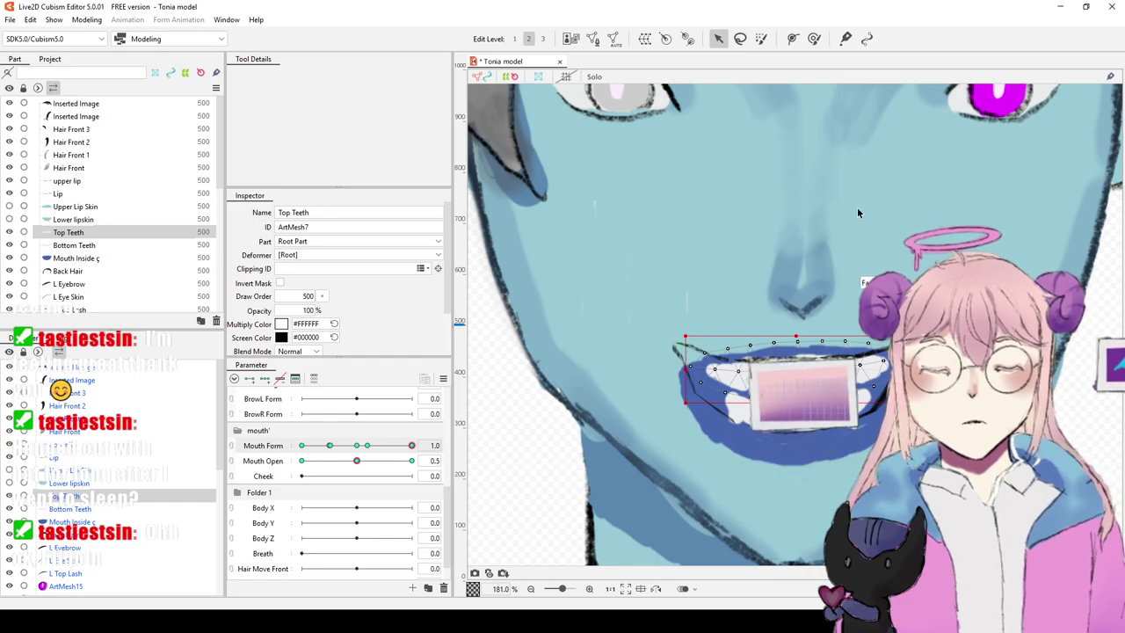
{"action": "scroll", "coordinate": [817, 196], "scroll_direction": "up", "scroll_amount": 1}
{"action": "scroll", "coordinate": [818, 198], "scroll_direction": "down", "scroll_amount": 3}
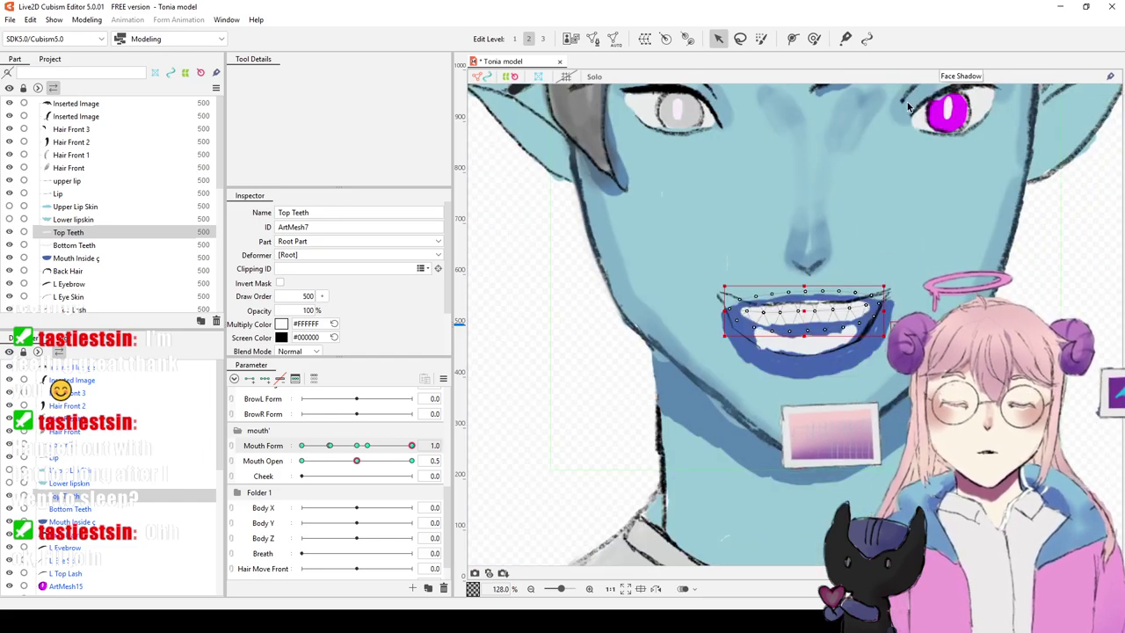
{"action": "scroll", "coordinate": [859, 176], "scroll_direction": "up", "scroll_amount": 1}
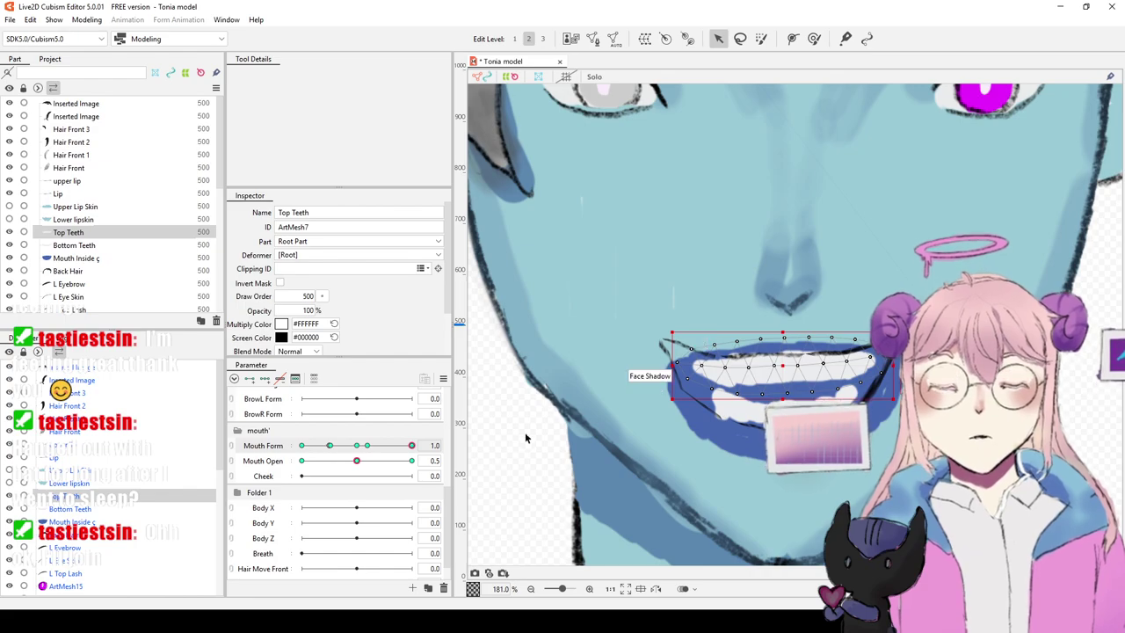
{"action": "left_click", "coordinate": [83, 509]}
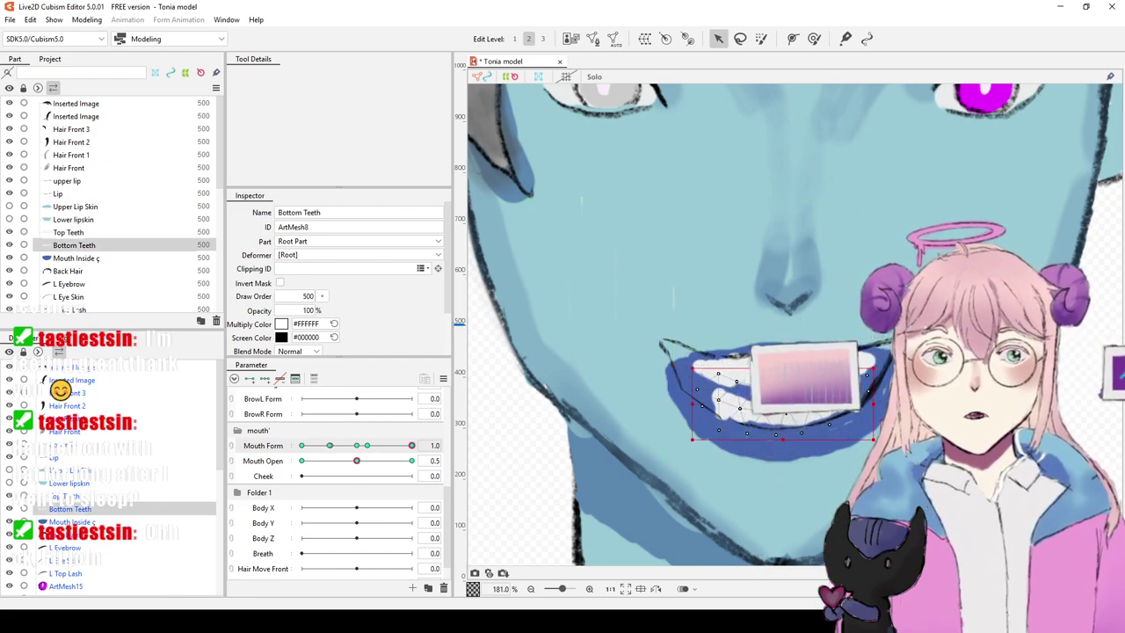
{"action": "left_click_drag", "start_coordinate": [791, 401], "coordinate": [789, 395]}
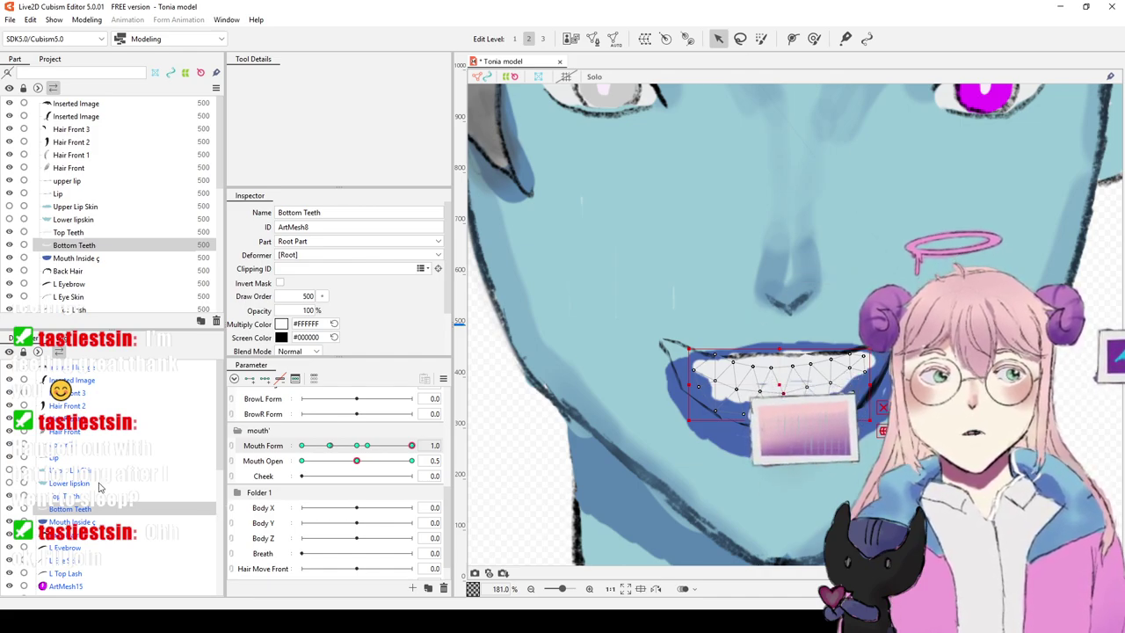
Step: Reshape the Lip line at Mouth Form 1.0 with the deform brush so it follows the lower edge of the teeth
{"action": "left_click", "coordinate": [57, 457]}
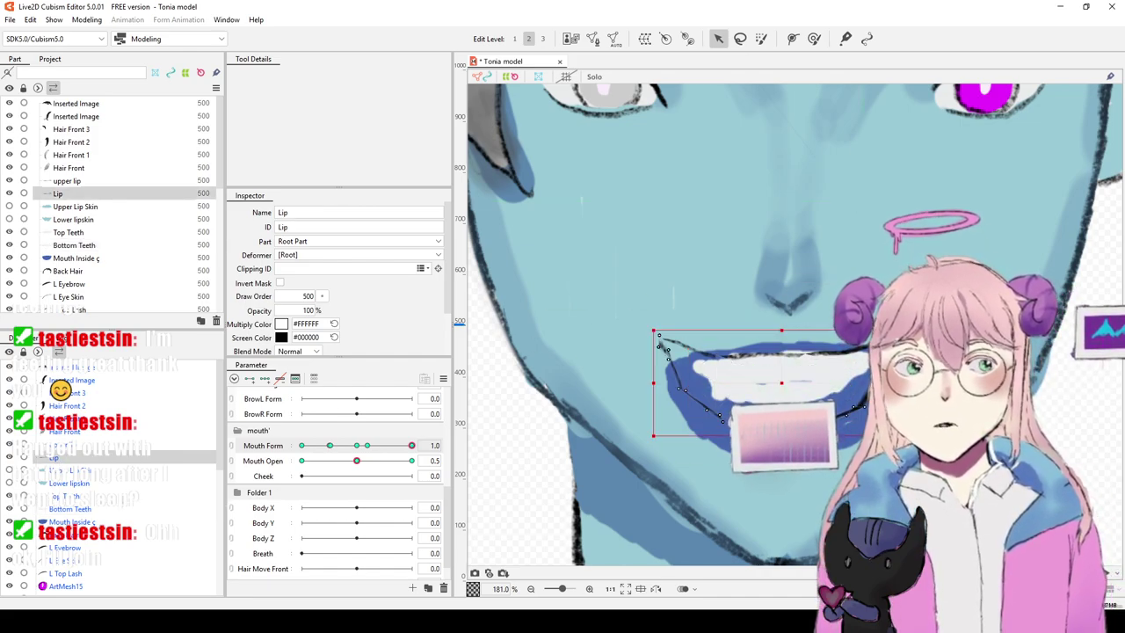
{"action": "left_click", "coordinate": [814, 38]}
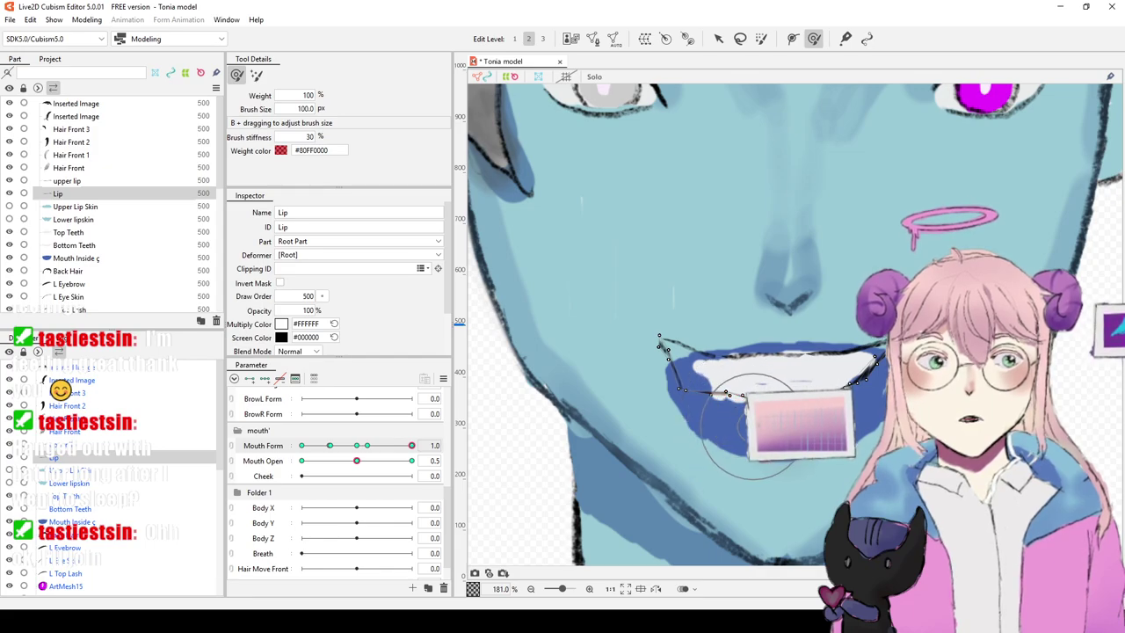
{"action": "mouse_move", "coordinate": [747, 386]}
{"action": "left_mouse_down"}
{"action": "mouse_move", "coordinate": [745, 395]}
{"action": "mouse_move", "coordinate": [681, 374]}
{"action": "mouse_move", "coordinate": [701, 391]}
{"action": "left_mouse_up"}
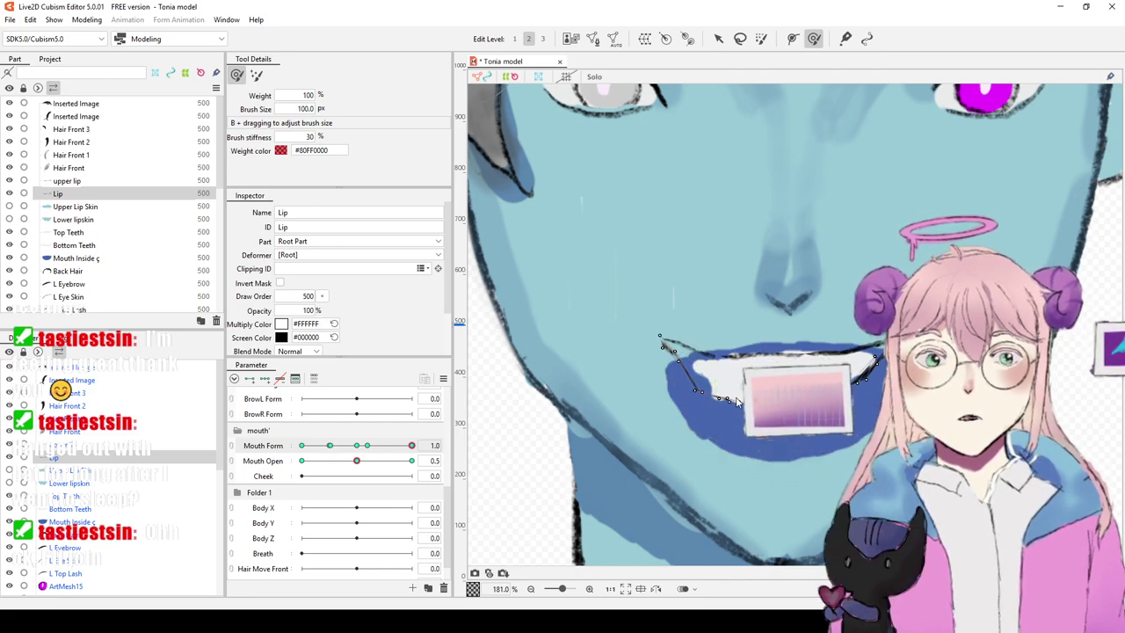
{"action": "scroll", "coordinate": [737, 402], "scroll_direction": "up", "scroll_amount": 6}
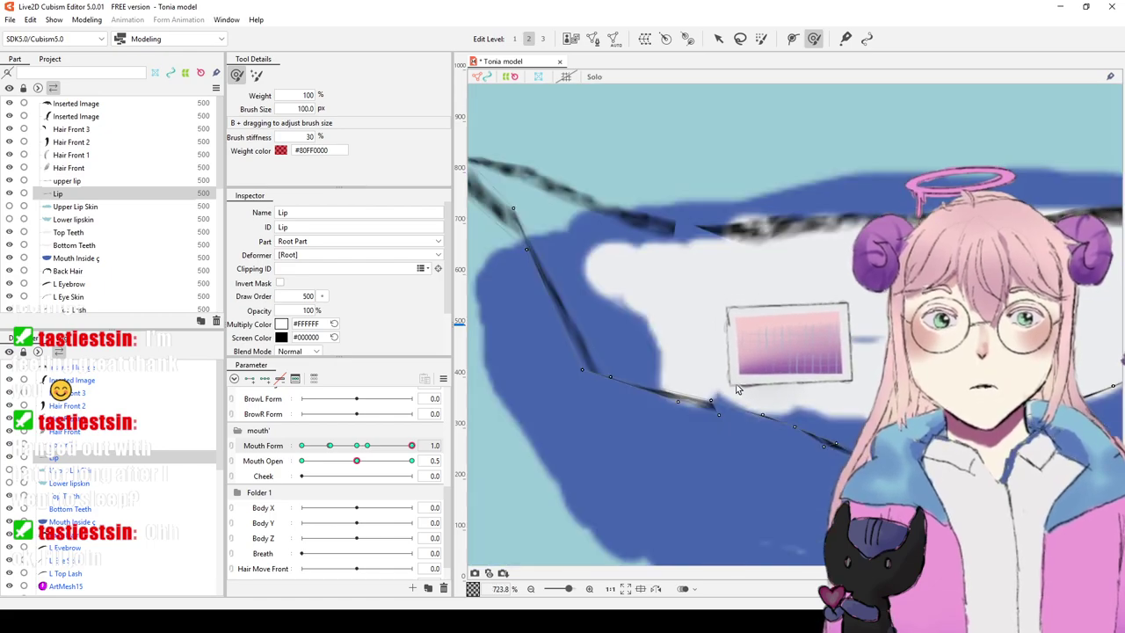
{"action": "scroll", "coordinate": [737, 389], "scroll_direction": "down", "scroll_amount": 3}
{"action": "mouse_move", "coordinate": [627, 299]}
{"action": "left_mouse_down"}
{"action": "mouse_move", "coordinate": [668, 374]}
{"action": "mouse_move", "coordinate": [801, 379]}
{"action": "left_mouse_up"}
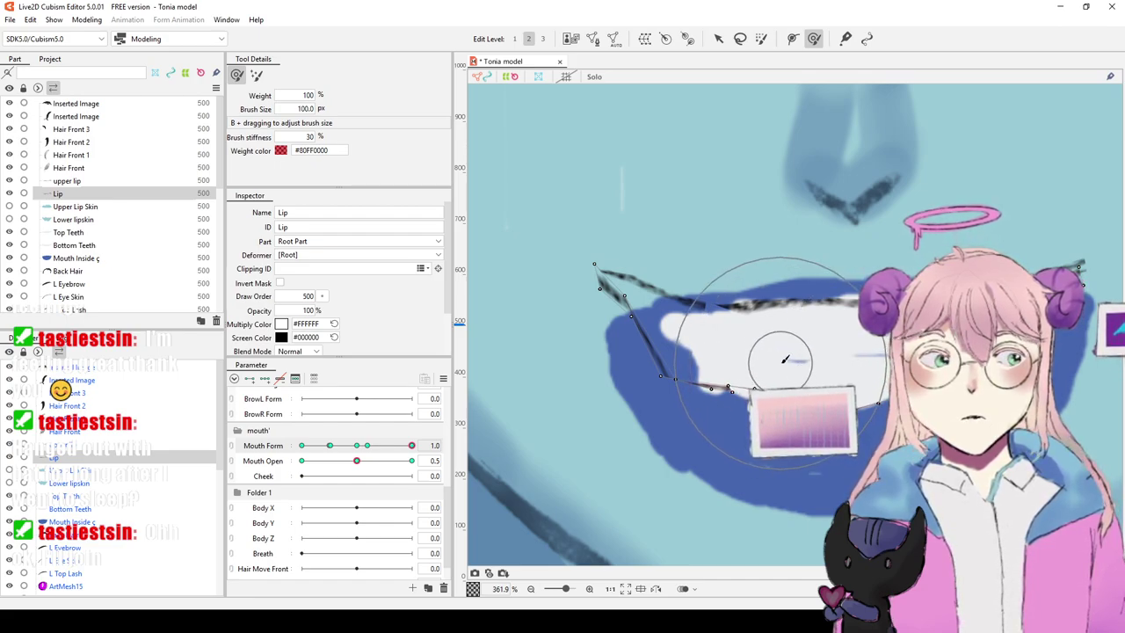
{"action": "mouse_move", "coordinate": [686, 376]}
{"action": "left_mouse_down"}
{"action": "mouse_move", "coordinate": [675, 378]}
{"action": "mouse_move", "coordinate": [685, 376]}
{"action": "left_mouse_up"}
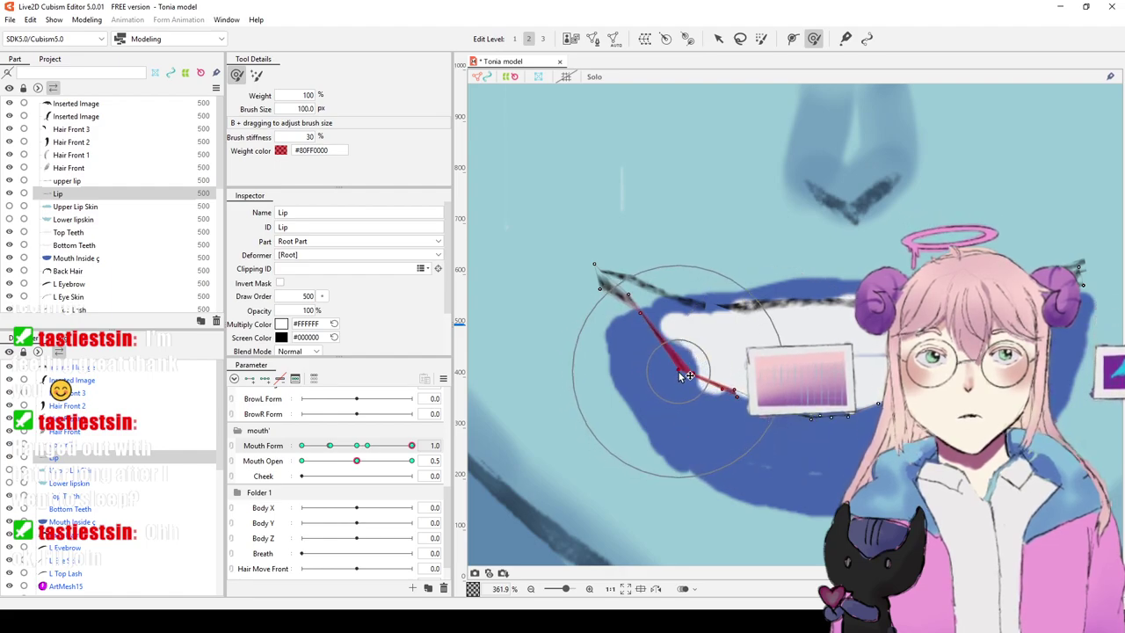
{"action": "scroll", "coordinate": [704, 369], "scroll_direction": "down", "scroll_amount": 10}
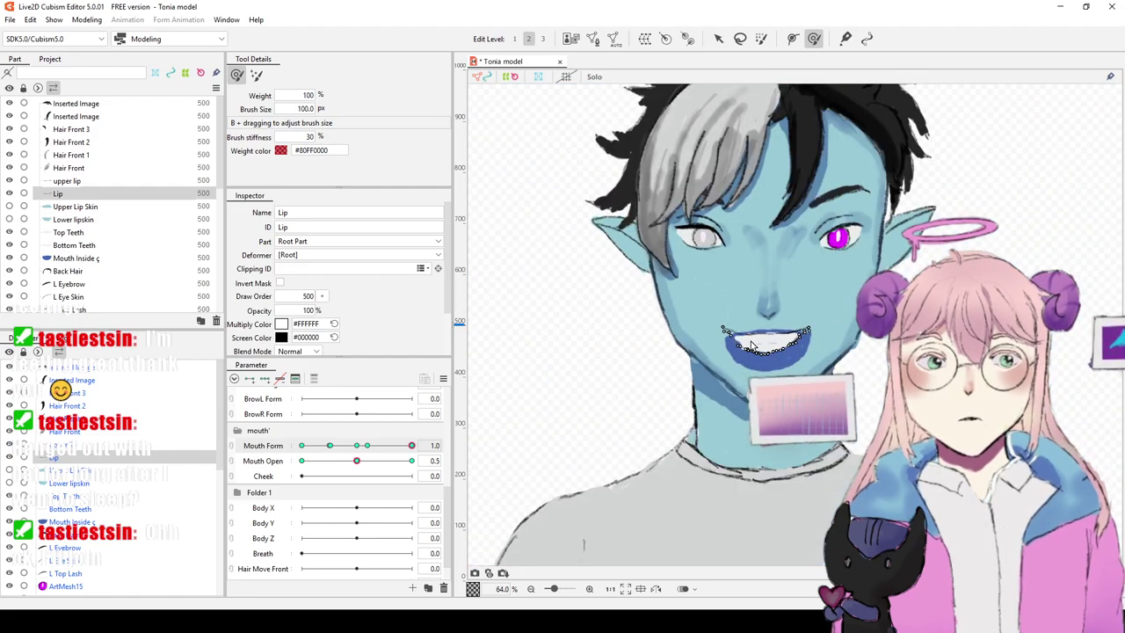
{"action": "scroll", "coordinate": [751, 346], "scroll_direction": "up", "scroll_amount": 7}
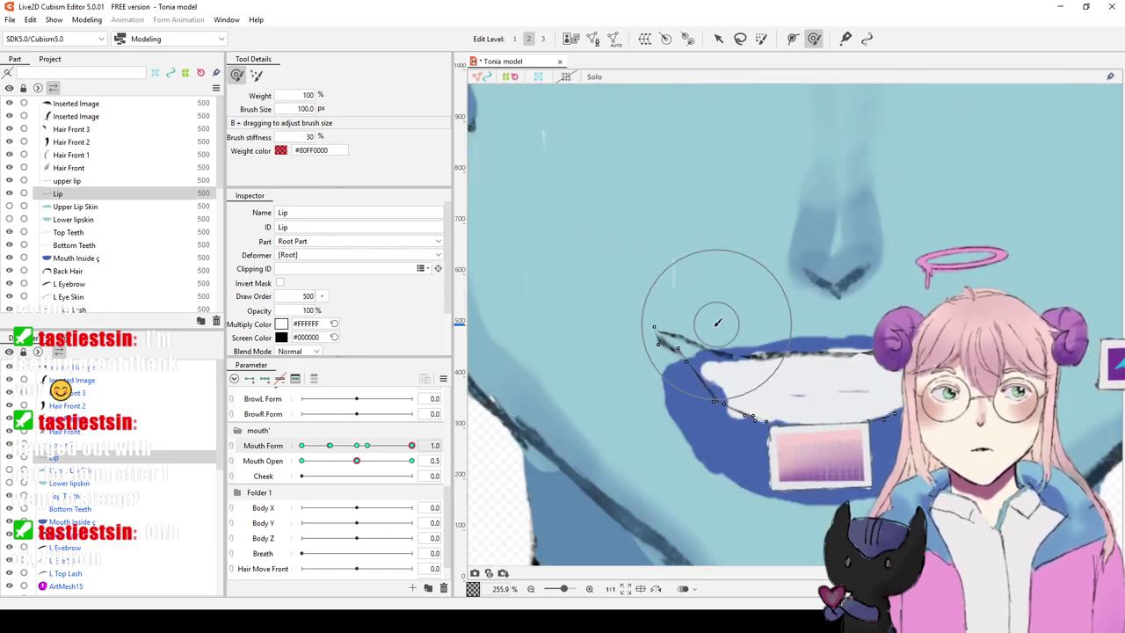
Step: Show the lip skins and brush the Upper Lip Skin mesh upward to clear the upper lip line and the mouth's corner
{"action": "left_click", "coordinate": [76, 207]}
{"action": "left_click", "coordinate": [10, 207]}
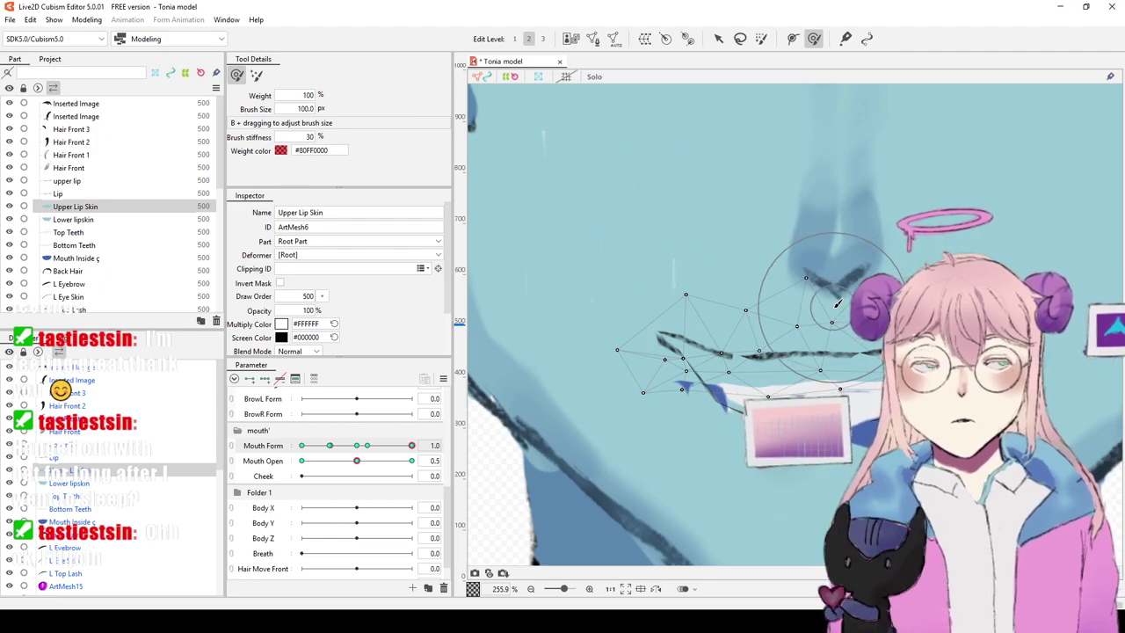
{"action": "mouse_move", "coordinate": [758, 386]}
{"action": "left_mouse_down"}
{"action": "mouse_move", "coordinate": [740, 356]}
{"action": "mouse_move", "coordinate": [690, 370]}
{"action": "mouse_move", "coordinate": [647, 319]}
{"action": "mouse_move", "coordinate": [714, 349]}
{"action": "left_mouse_up"}
{"action": "left_click_drag", "start_coordinate": [826, 355], "coordinate": [824, 345]}
{"action": "left_click_drag", "start_coordinate": [915, 393], "coordinate": [916, 388]}
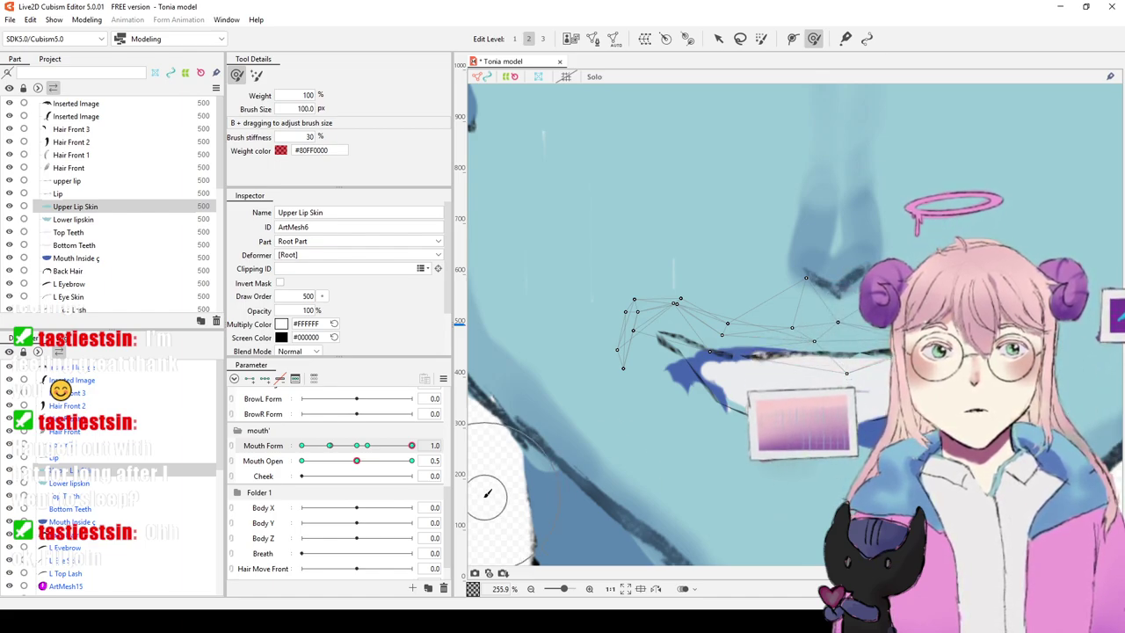
Step: Brush the Lower lipskin mesh outward at the mouth's corner and along the lower lip line to uncover the teeth
{"action": "left_click", "coordinate": [71, 484]}
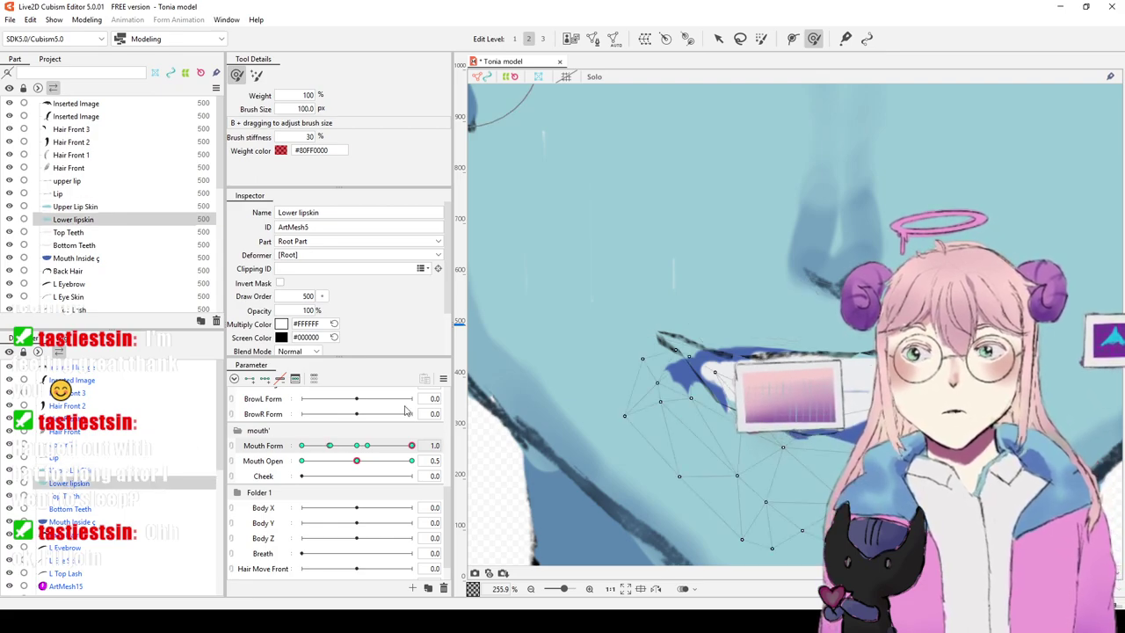
{"action": "mouse_move", "coordinate": [706, 374]}
{"action": "left_mouse_down"}
{"action": "mouse_move", "coordinate": [615, 409]}
{"action": "mouse_move", "coordinate": [597, 391]}
{"action": "mouse_move", "coordinate": [638, 378]}
{"action": "mouse_move", "coordinate": [639, 345]}
{"action": "mouse_move", "coordinate": [705, 375]}
{"action": "mouse_move", "coordinate": [634, 310]}
{"action": "mouse_move", "coordinate": [612, 260]}
{"action": "mouse_move", "coordinate": [610, 272]}
{"action": "left_mouse_up"}
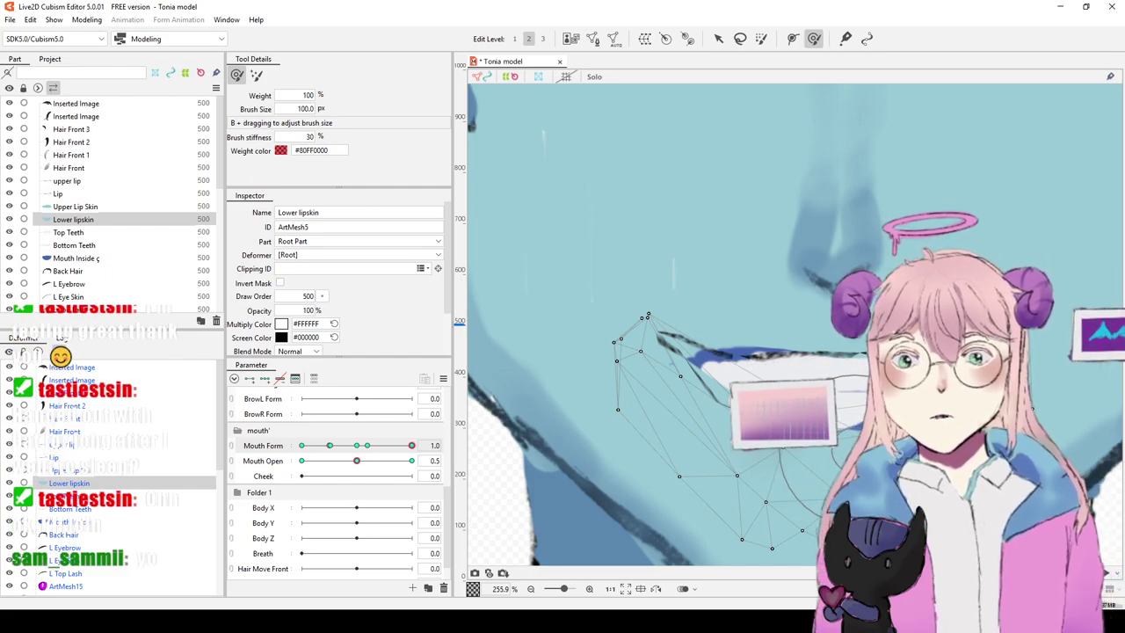
{"action": "mouse_move", "coordinate": [811, 451]}
{"action": "left_mouse_down"}
{"action": "mouse_move", "coordinate": [782, 455]}
{"action": "mouse_move", "coordinate": [775, 444]}
{"action": "left_mouse_up"}
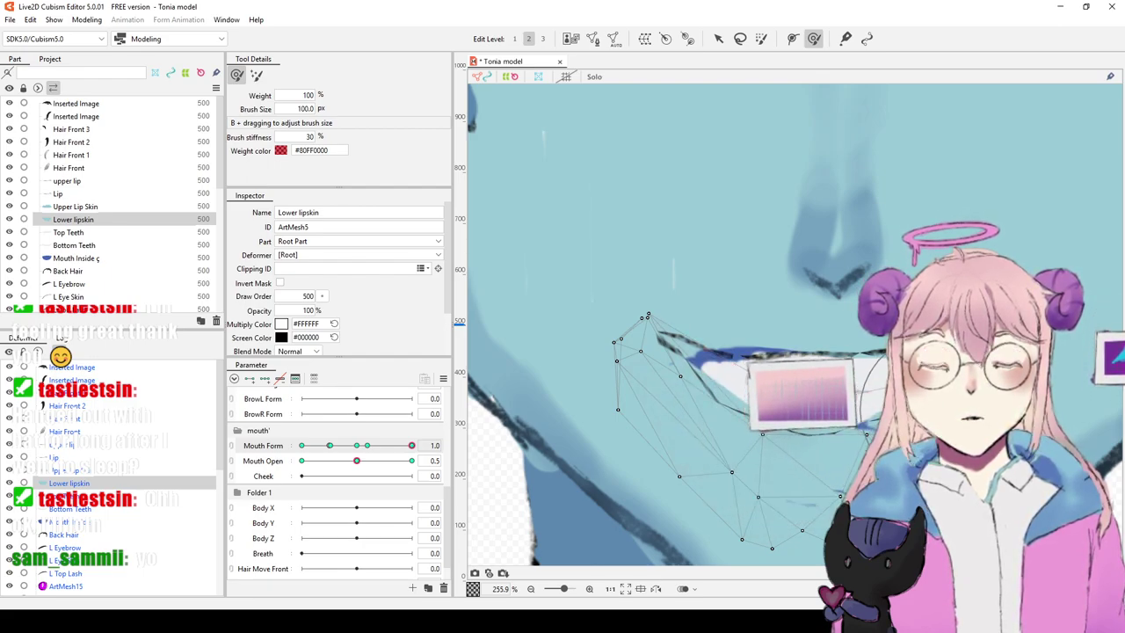
{"action": "left_click_drag", "start_coordinate": [833, 502], "coordinate": [860, 521]}
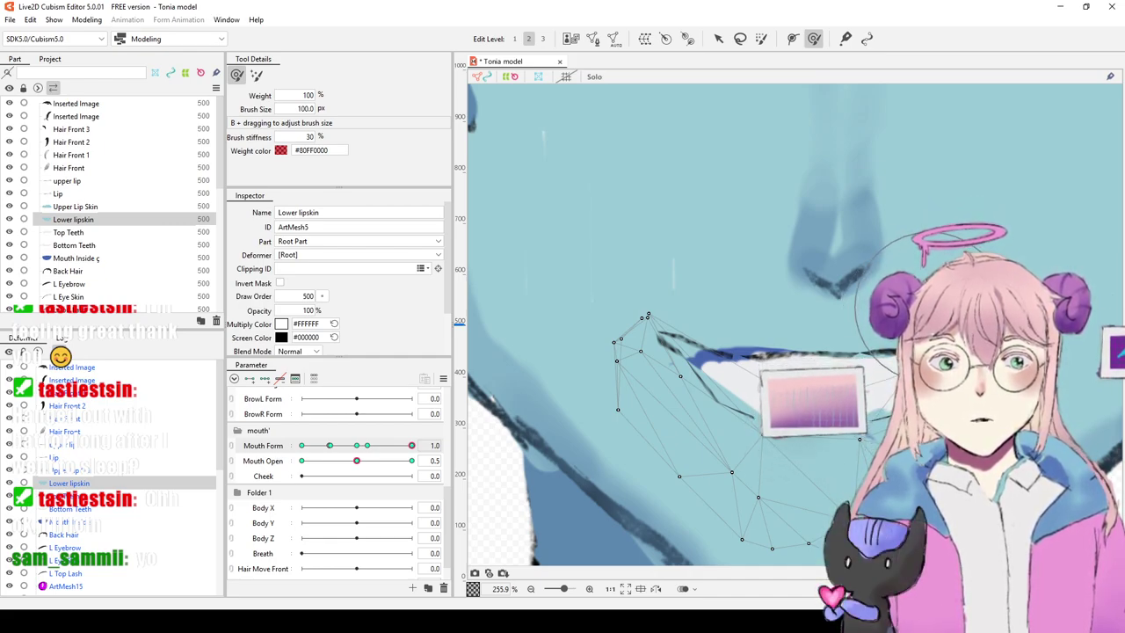
{"action": "left_click", "coordinate": [718, 39]}
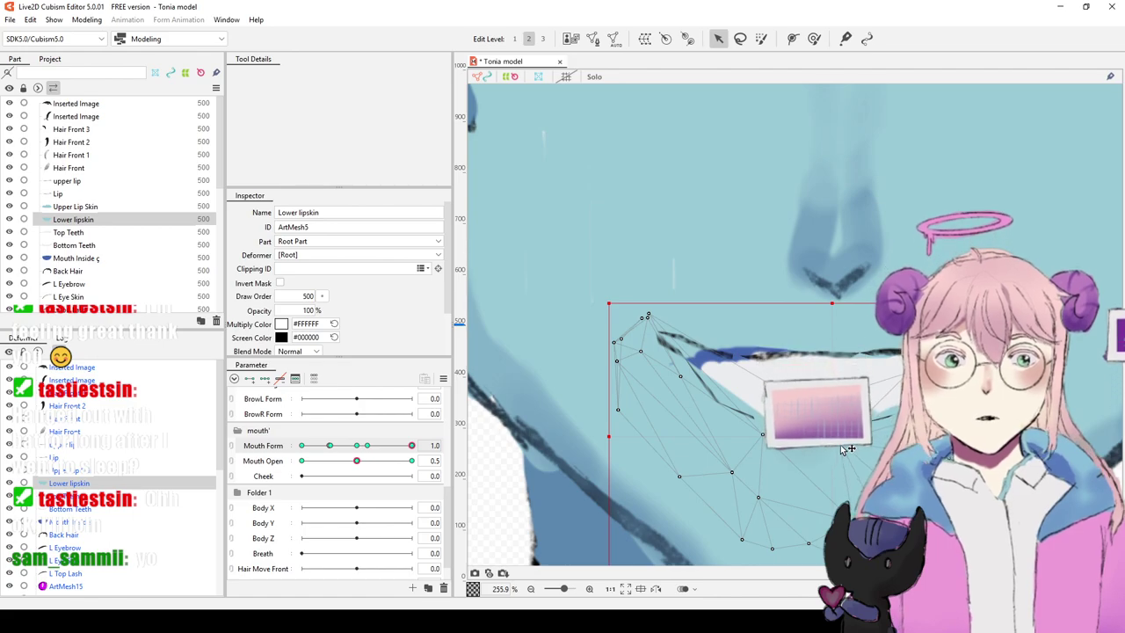
{"action": "scroll", "coordinate": [847, 445], "scroll_direction": "down", "scroll_amount": 3}
{"action": "scroll", "coordinate": [950, 393], "scroll_direction": "down", "scroll_amount": 3}
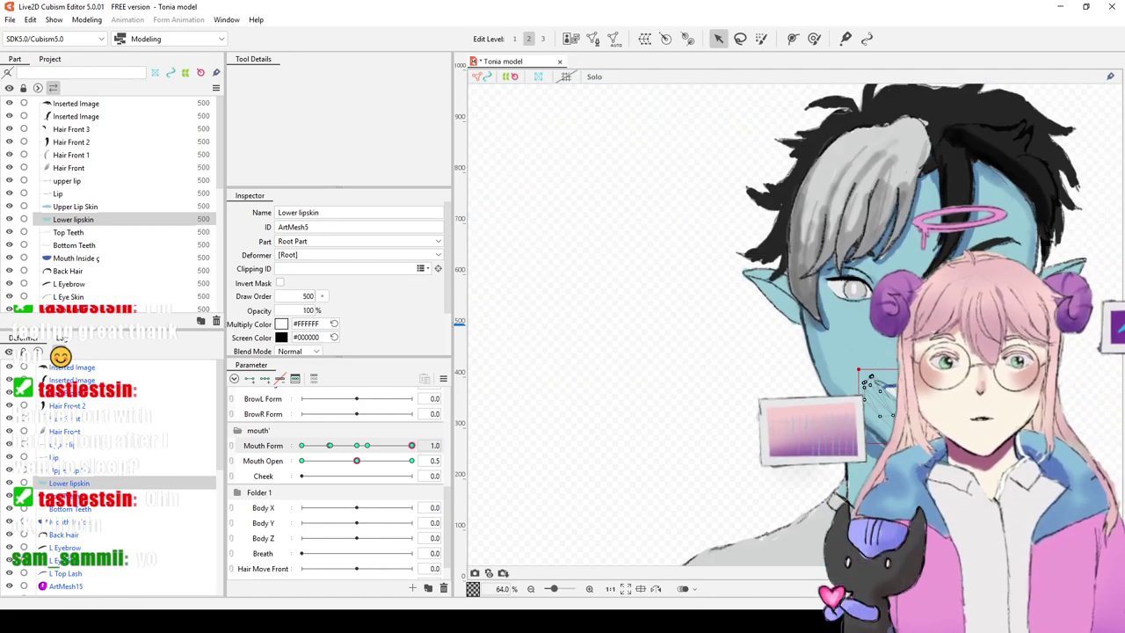
{"action": "left_click_drag", "start_coordinate": [950, 393], "coordinate": [791, 344]}
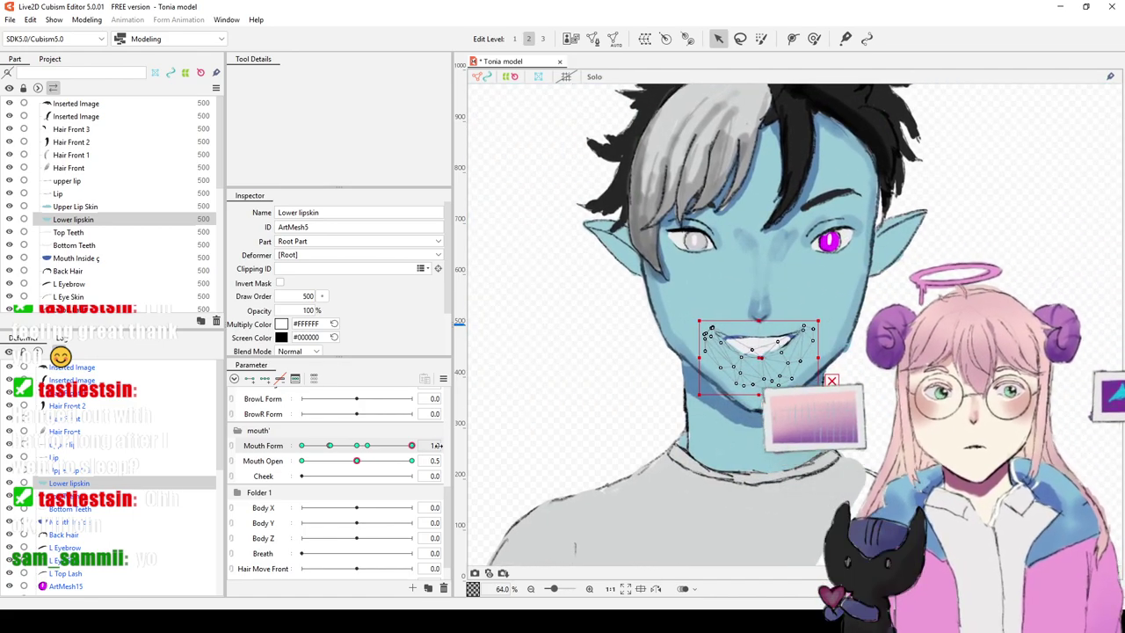
Step: Preview the smiling mouth at Mouth Open 0.6 and save the model
{"action": "left_click", "coordinate": [356, 462]}
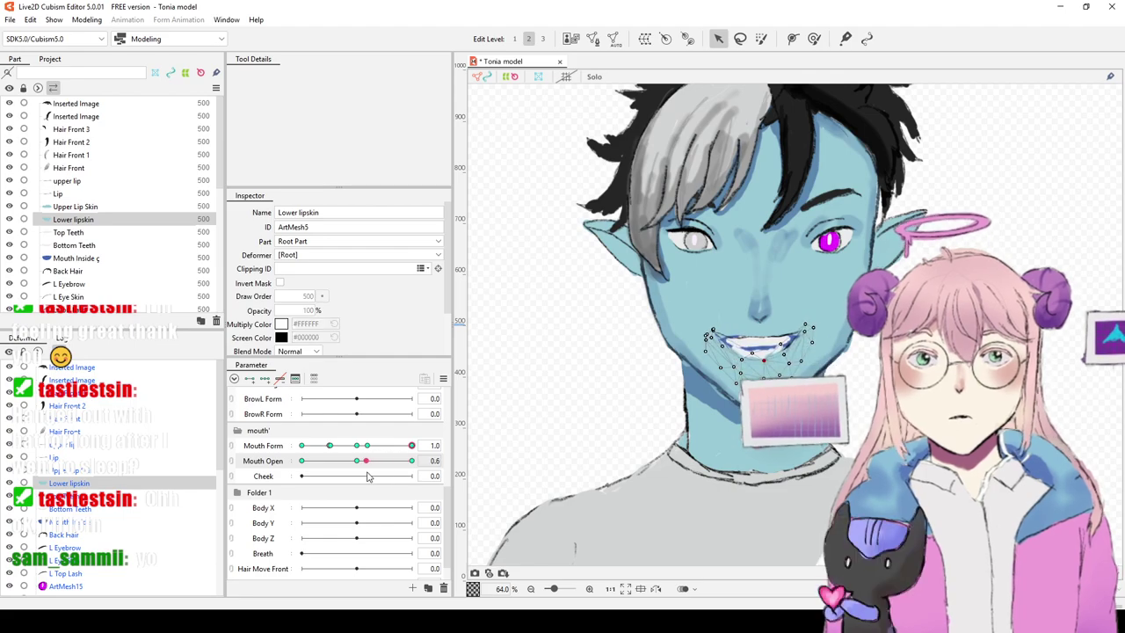
{"action": "left_click_drag", "start_coordinate": [366, 477], "coordinate": [372, 479]}
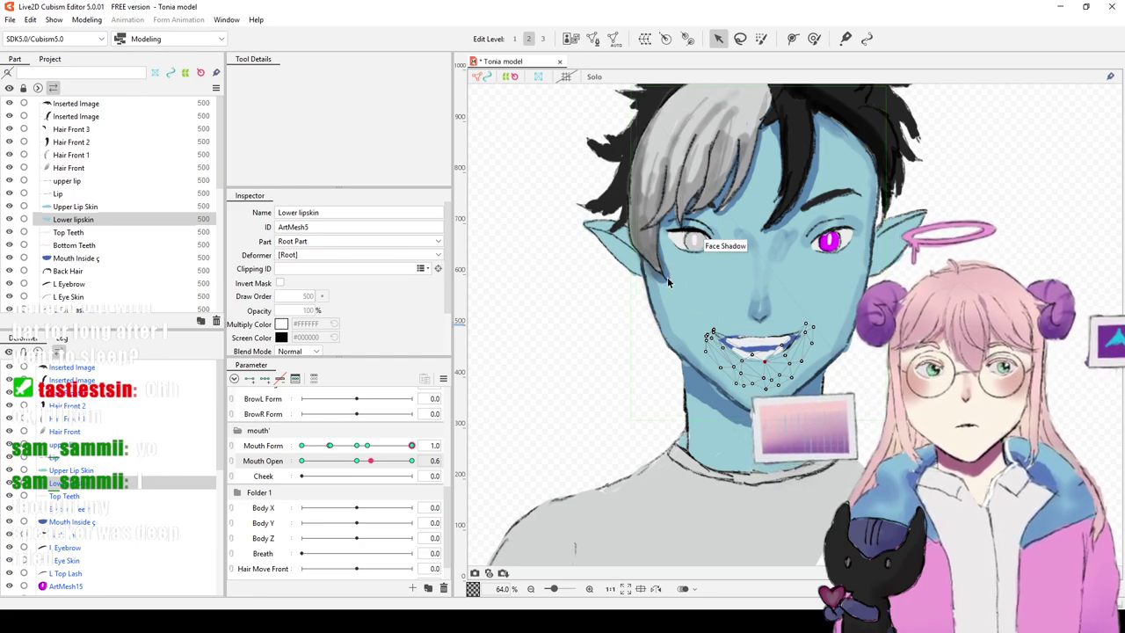
{"action": "key", "text": "ctrl+s"}
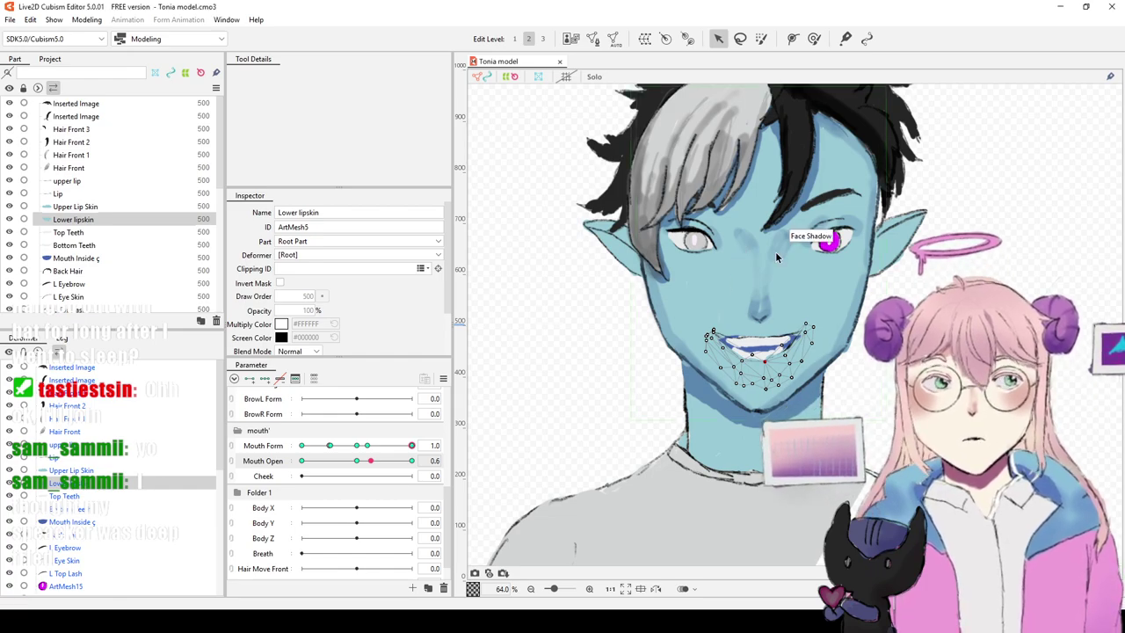
{"action": "scroll", "coordinate": [813, 390], "scroll_direction": "up", "scroll_amount": 5}
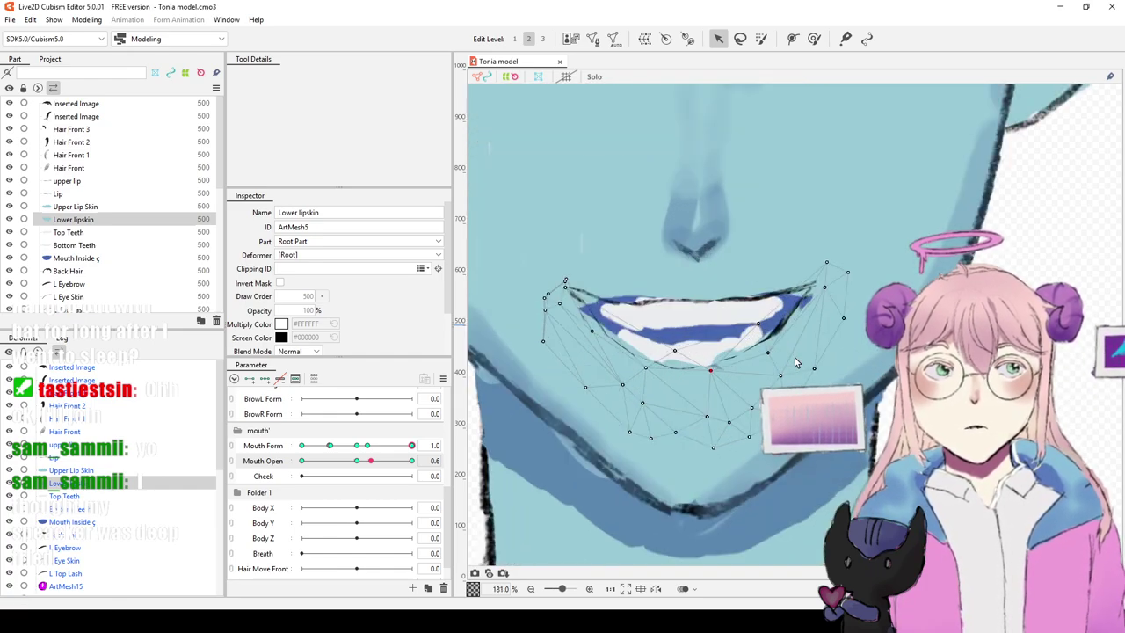
{"action": "left_click_drag", "start_coordinate": [795, 340], "coordinate": [810, 358]}
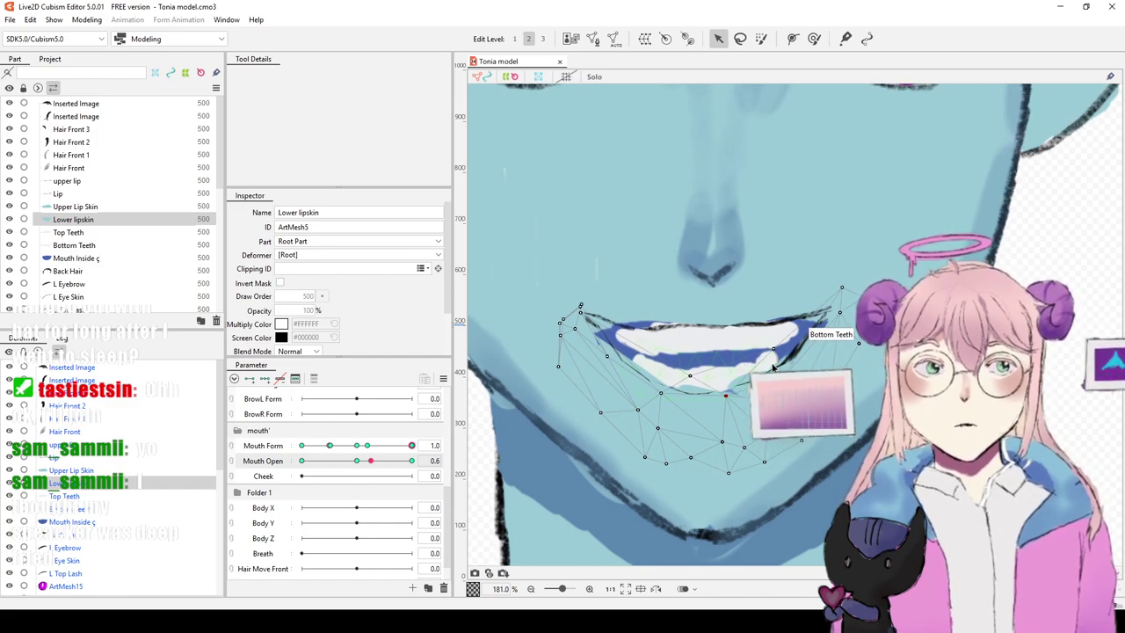
Step: Undo the last Mouth Open changes
{"action": "key", "text": "ctrl+z"}
{"action": "key", "text": "ctrl+z"}
{"action": "key", "text": "ctrl+z"}
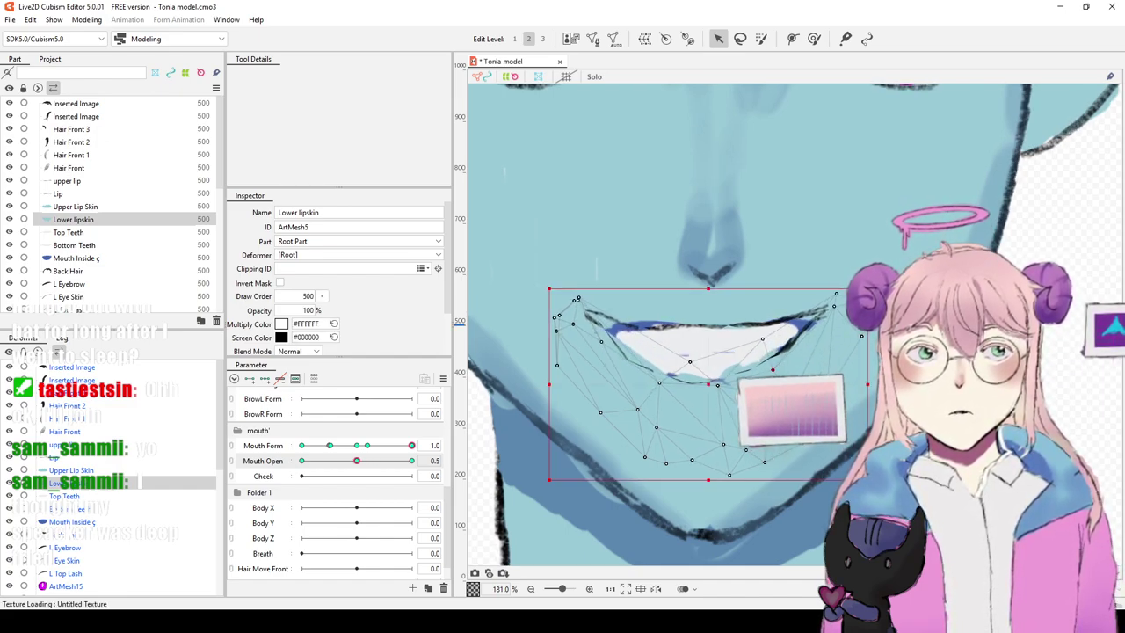
{"action": "key", "text": "ctrl+z"}
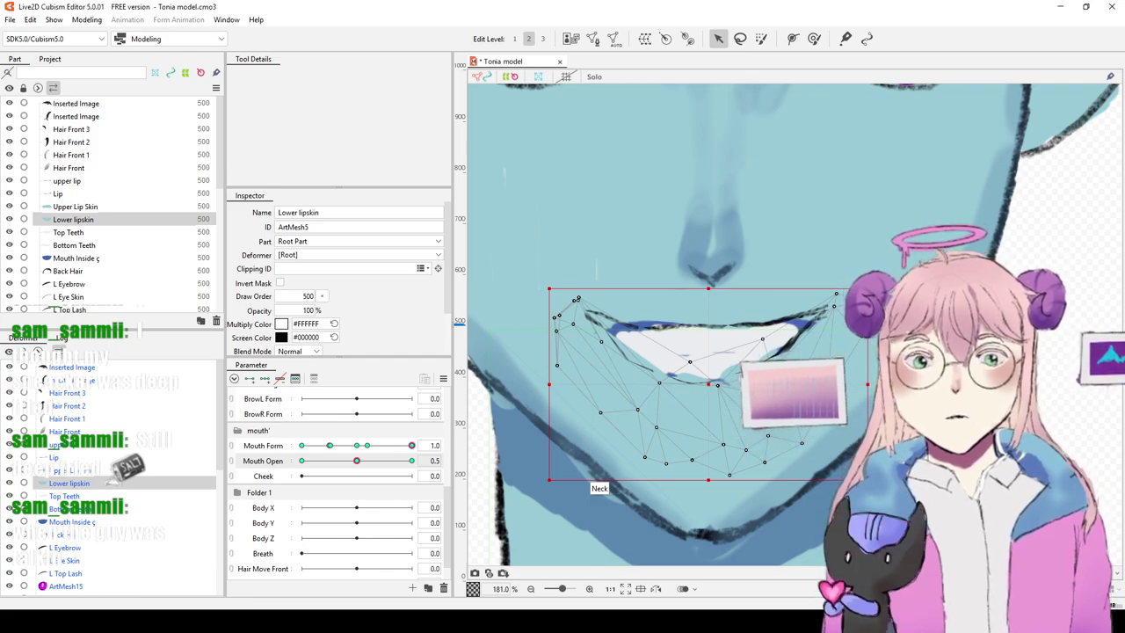
{"action": "scroll", "coordinate": [699, 387], "scroll_direction": "down", "scroll_amount": 4}
{"action": "left_click_drag", "start_coordinate": [718, 320], "coordinate": [729, 268]}
{"action": "scroll", "coordinate": [732, 285], "scroll_direction": "up", "scroll_amount": 4}
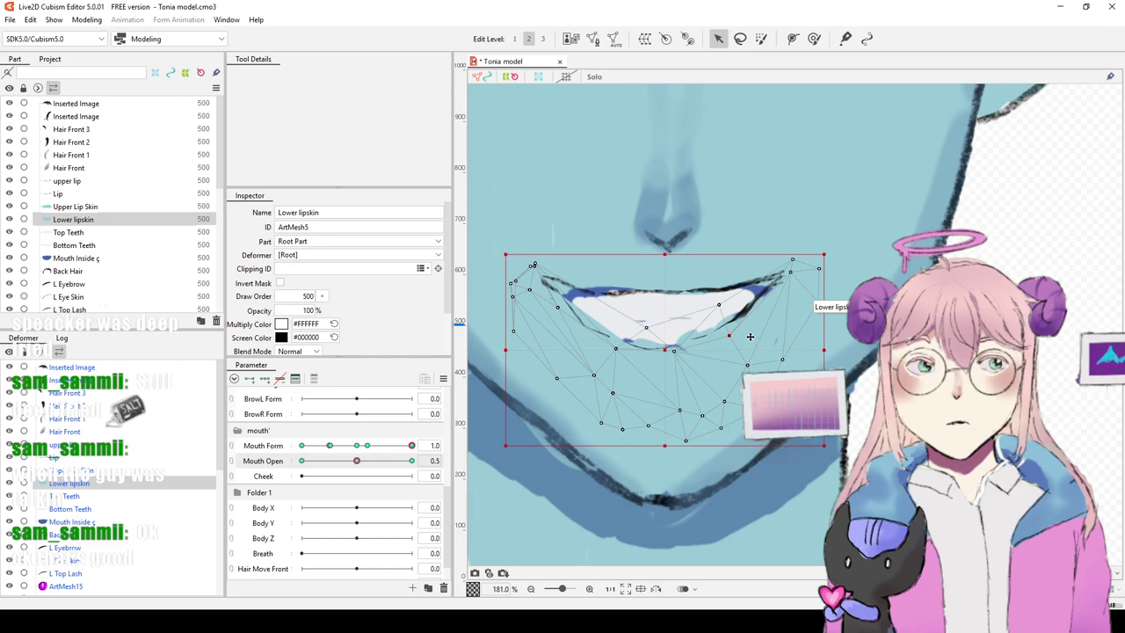
{"action": "scroll", "coordinate": [800, 241], "scroll_direction": "down", "scroll_amount": 3}
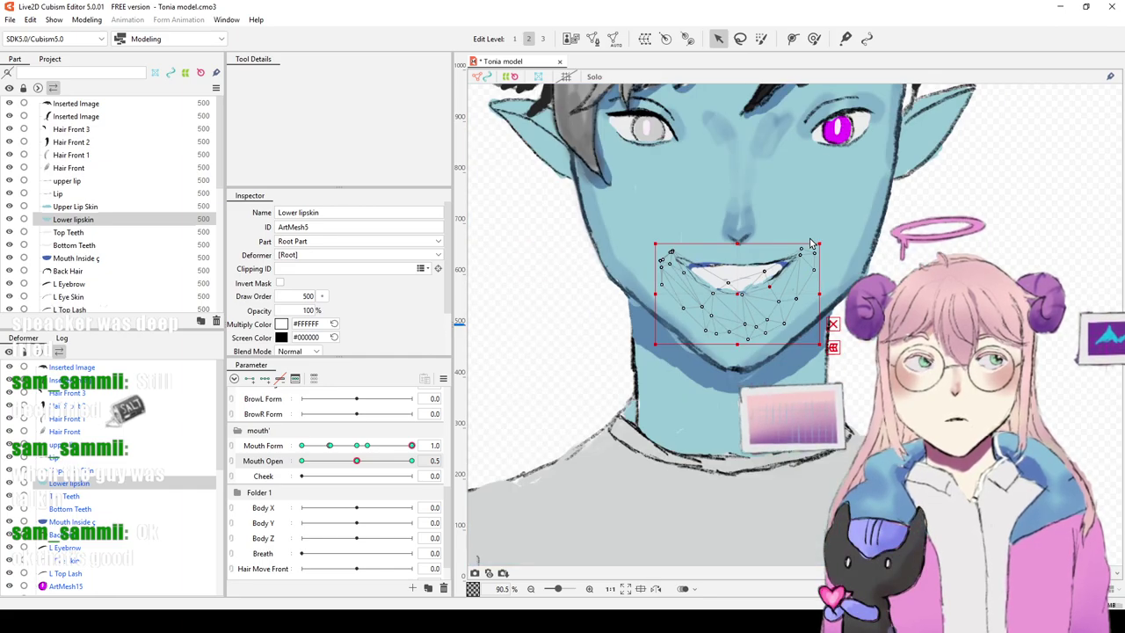
Step: Move the Lower lipskin mesh points that overlap the teeth outward toward the lower lip line
{"action": "scroll", "coordinate": [800, 244], "scroll_direction": "down", "scroll_amount": 3}
{"action": "scroll", "coordinate": [801, 251], "scroll_direction": "up", "scroll_amount": 5}
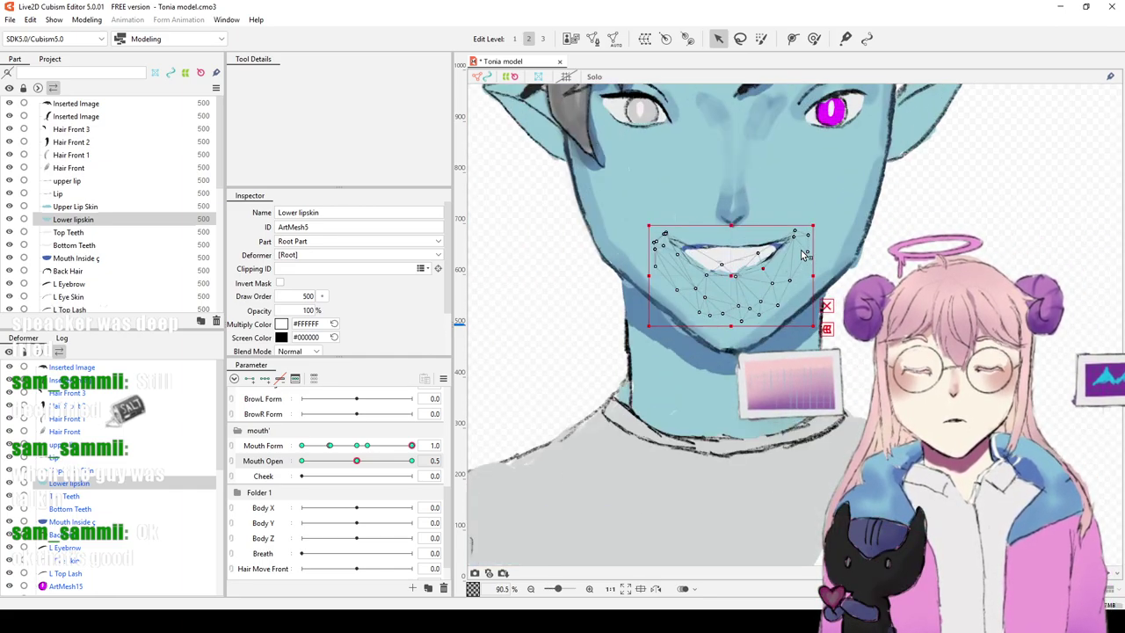
{"action": "left_click_drag", "start_coordinate": [754, 269], "coordinate": [761, 273]}
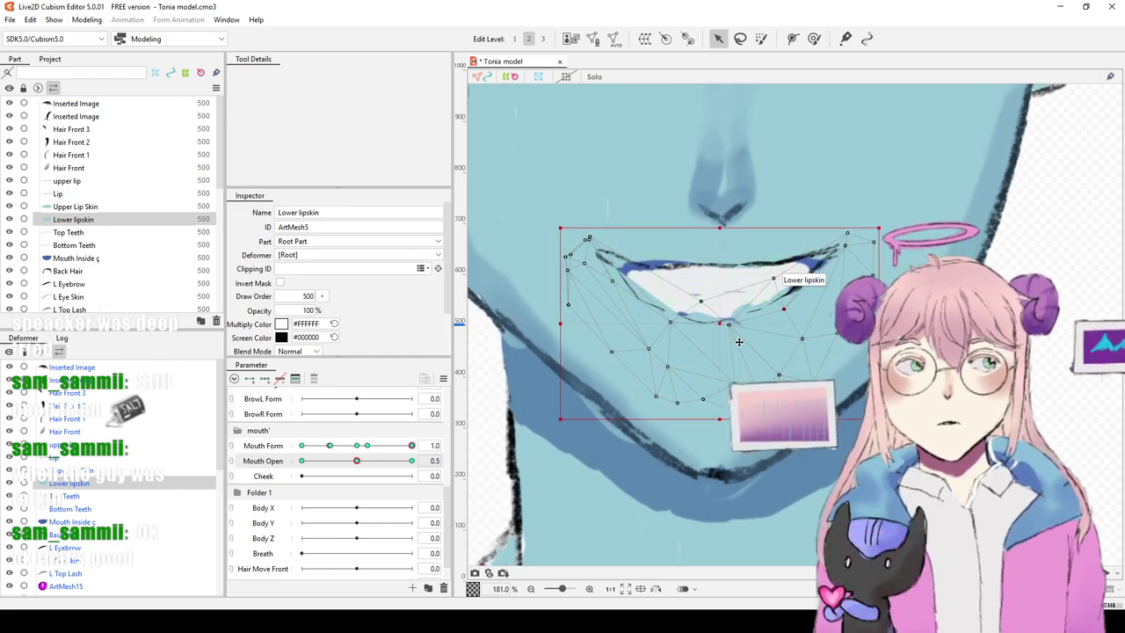
{"action": "left_click_drag", "start_coordinate": [712, 312], "coordinate": [690, 314]}
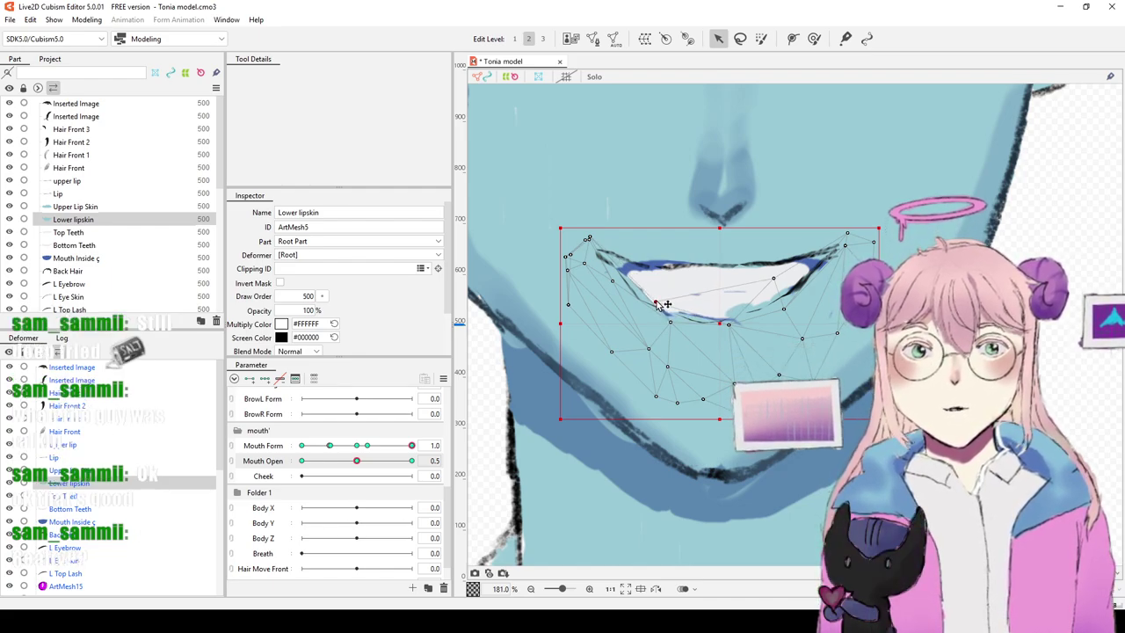
{"action": "scroll", "coordinate": [659, 303], "scroll_direction": "down", "scroll_amount": 8}
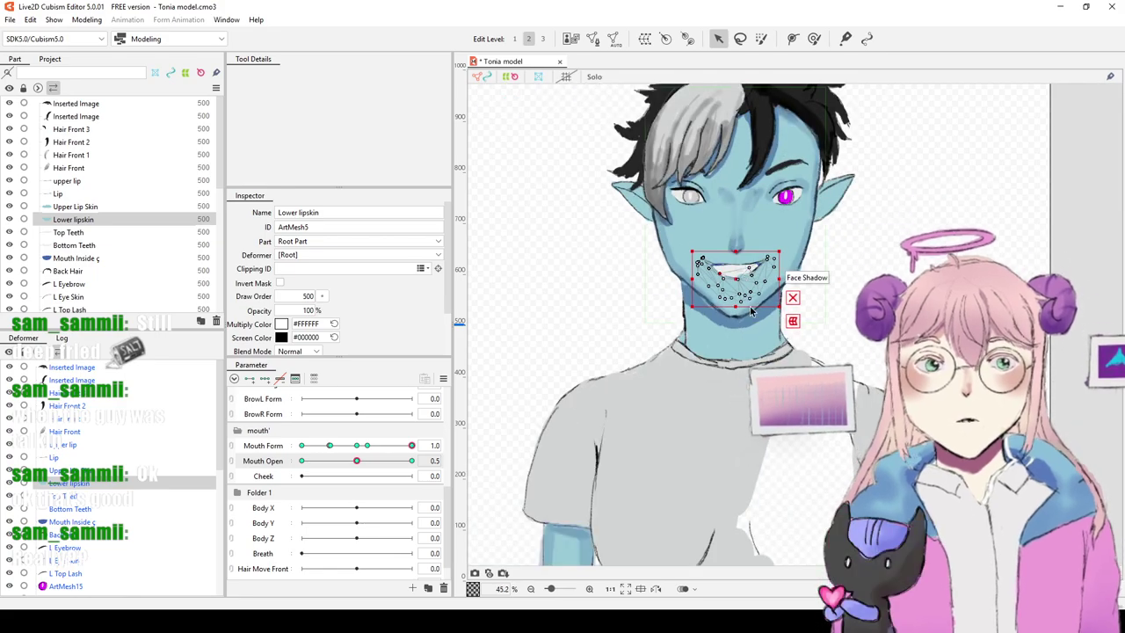
{"action": "scroll", "coordinate": [752, 311], "scroll_direction": "up", "scroll_amount": 8}
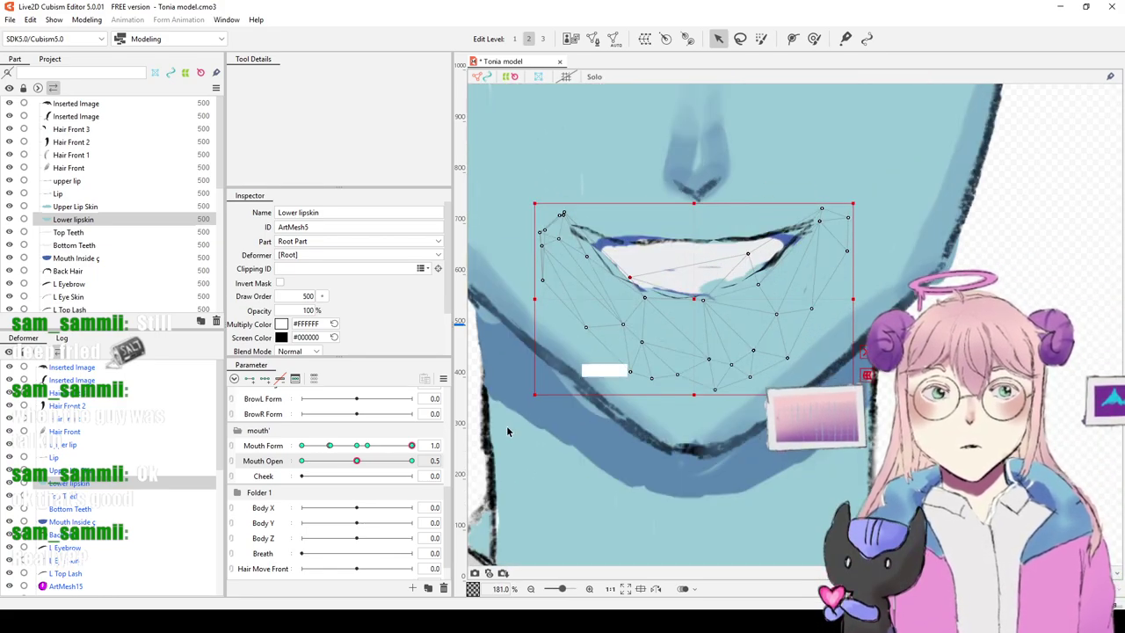
Step: At Mouth Open 0.5, pull the remaining Lower lipskin point off the teeth toward the lower lip line and save the model
{"action": "left_click_drag", "start_coordinate": [356, 461], "coordinate": [297, 480]}
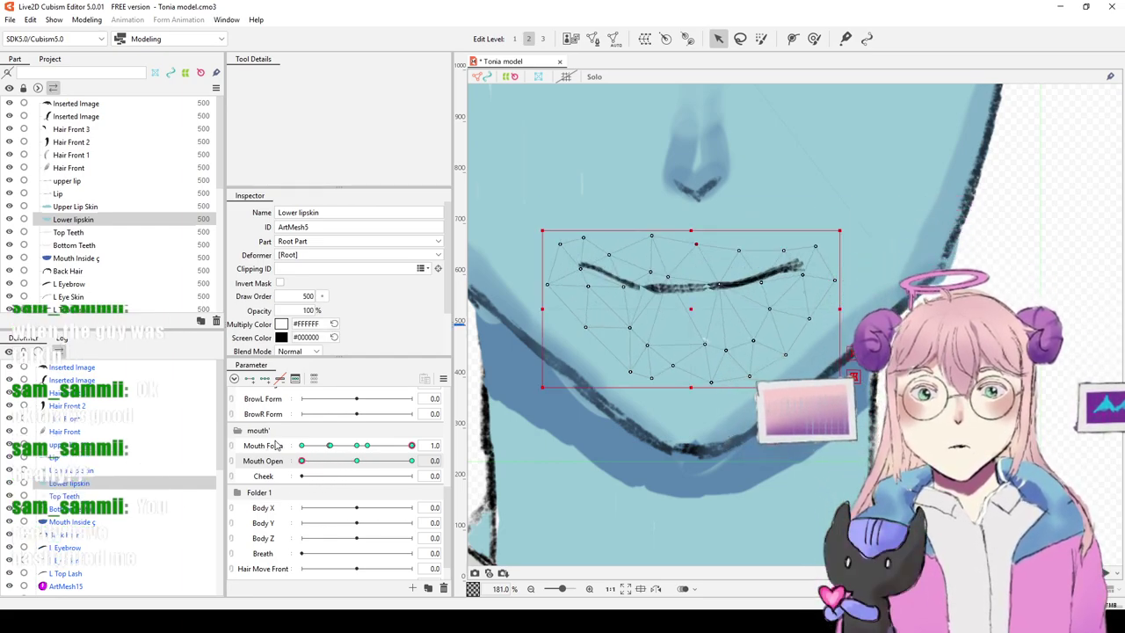
{"action": "left_click", "coordinate": [357, 462]}
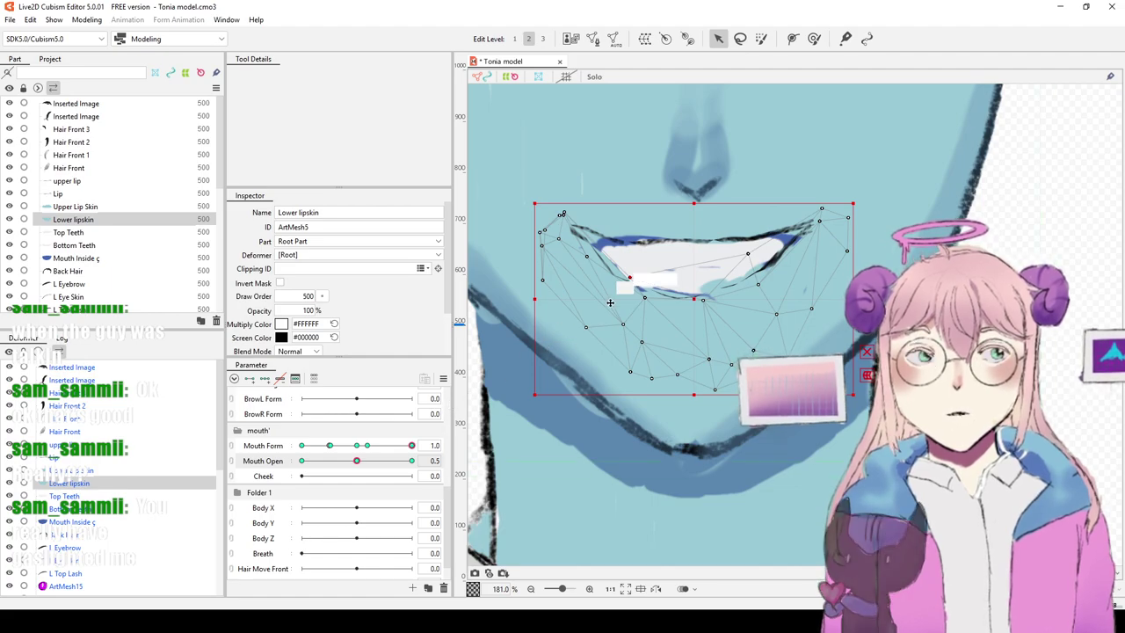
{"action": "left_click", "coordinate": [749, 255]}
{"action": "left_click_drag", "start_coordinate": [748, 255], "coordinate": [707, 306]}
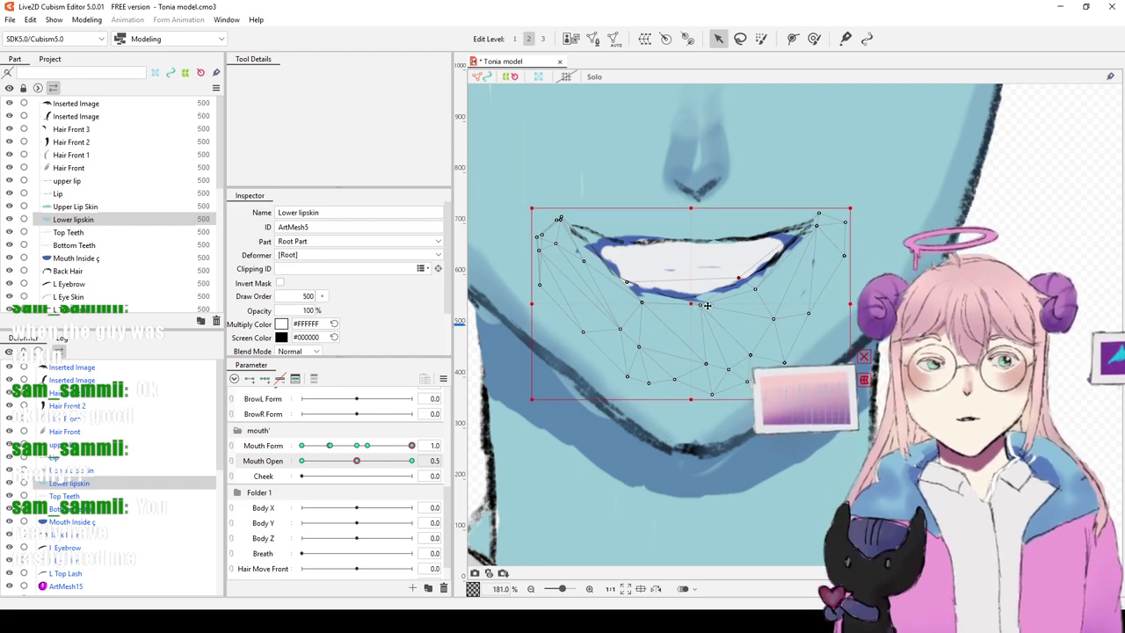
{"action": "key", "text": "ctrl+z"}
{"action": "key", "text": "ctrl+s"}
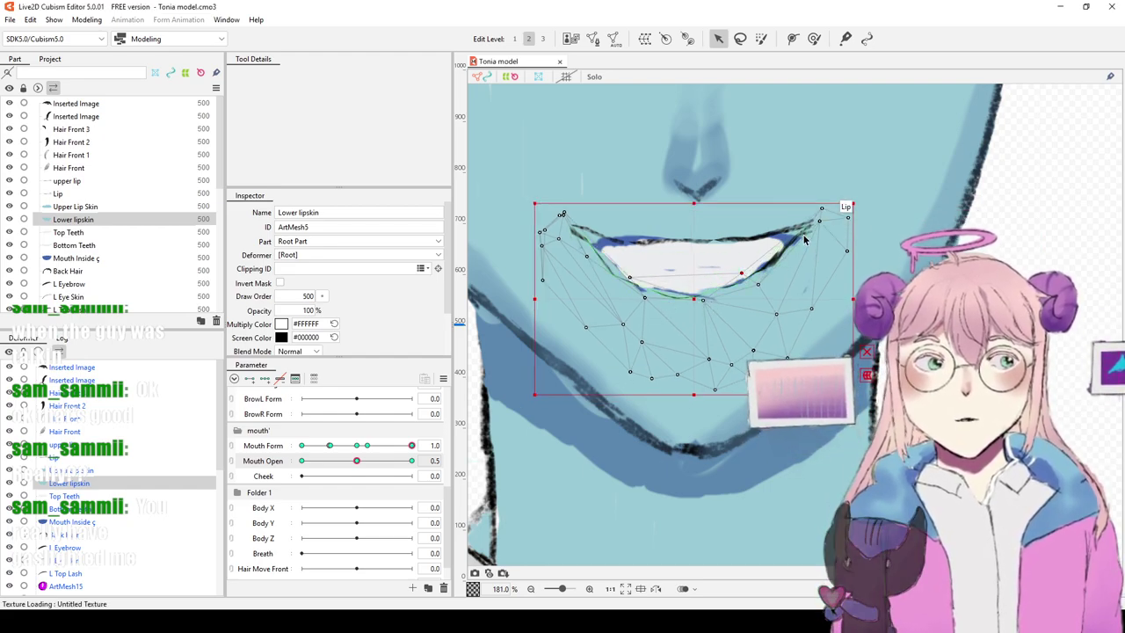
Step: Clear the selection and examine the smiling mouth at Mouth Form 1.0 and Mouth Open 0.5
{"action": "scroll", "coordinate": [764, 224], "scroll_direction": "down", "scroll_amount": 8}
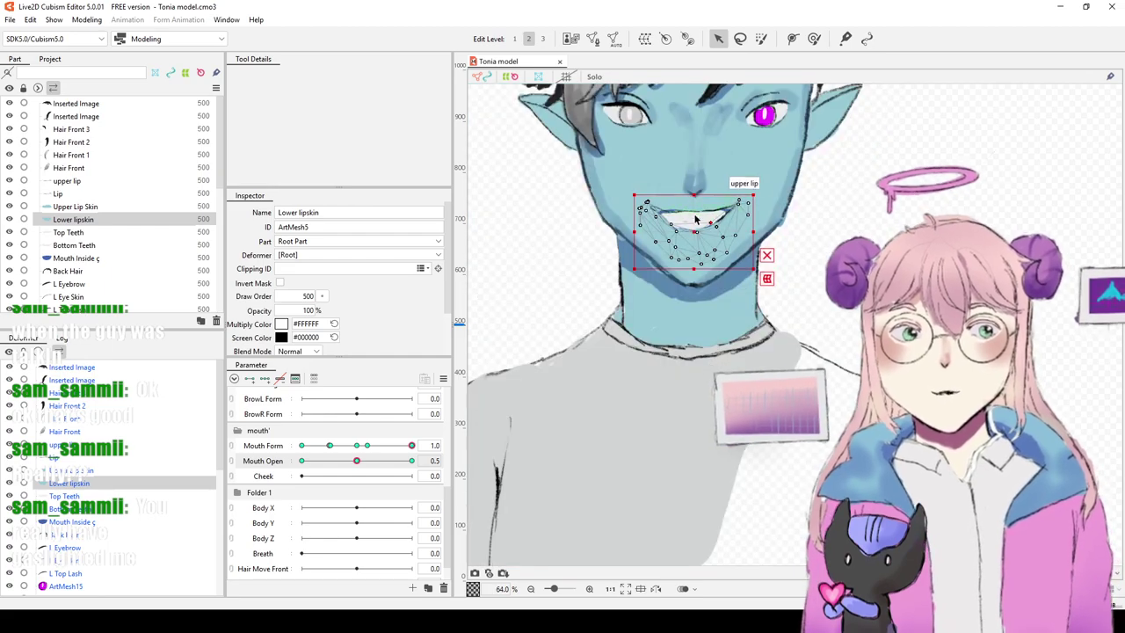
{"action": "scroll", "coordinate": [760, 198], "scroll_direction": "up", "scroll_amount": 4}
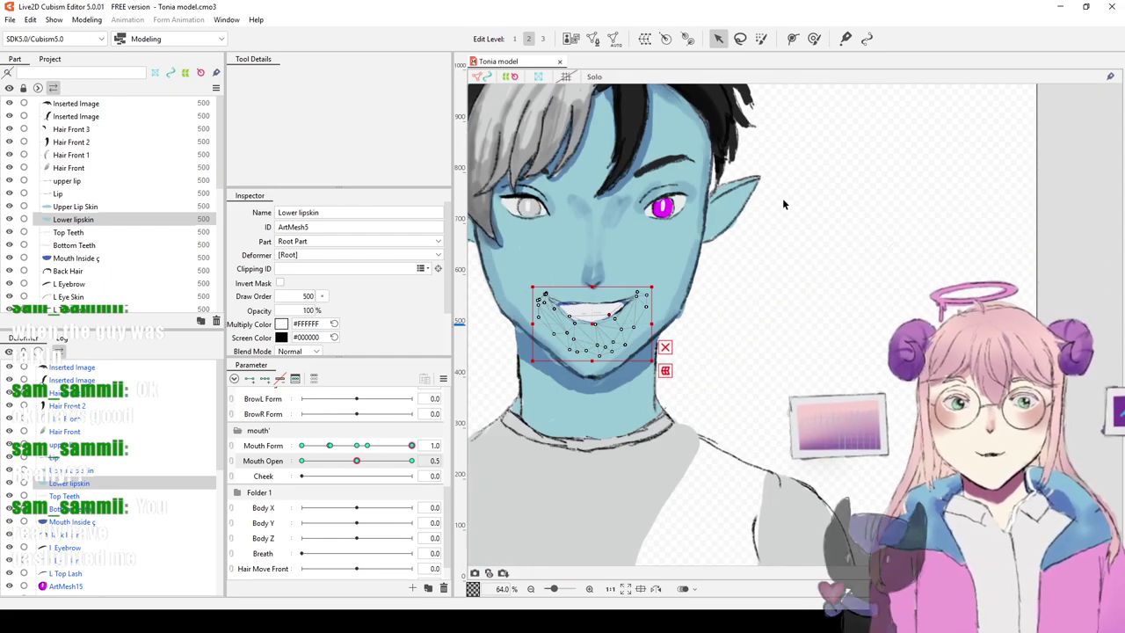
{"action": "left_click", "coordinate": [784, 242]}
{"action": "scroll", "coordinate": [681, 247], "scroll_direction": "up", "scroll_amount": 3}
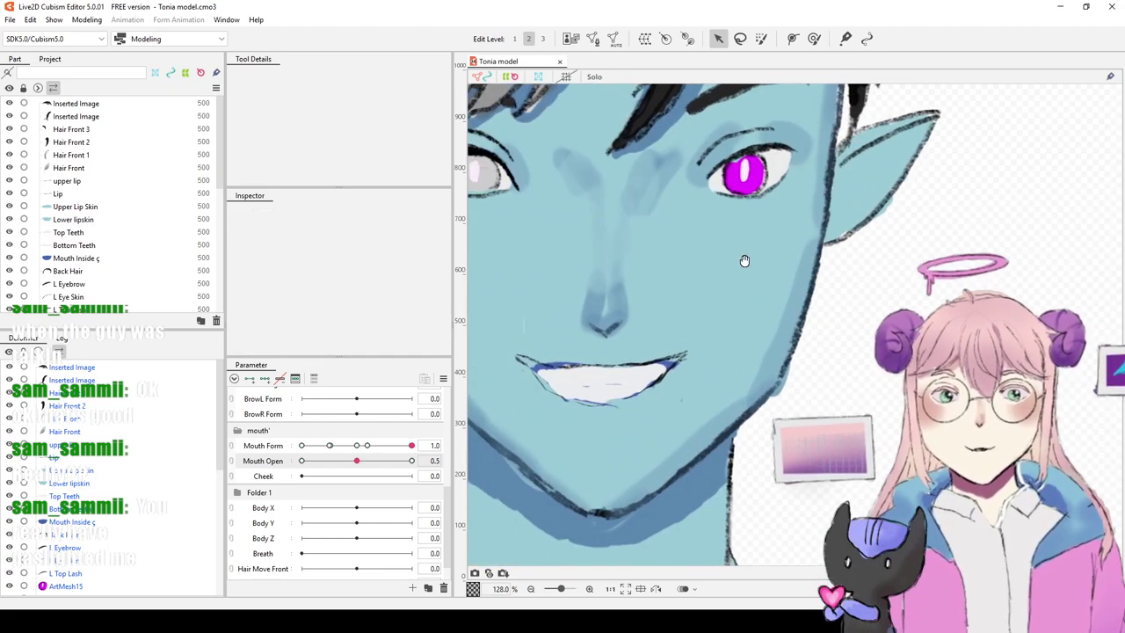
{"action": "left_click_drag", "start_coordinate": [730, 301], "coordinate": [813, 301]}
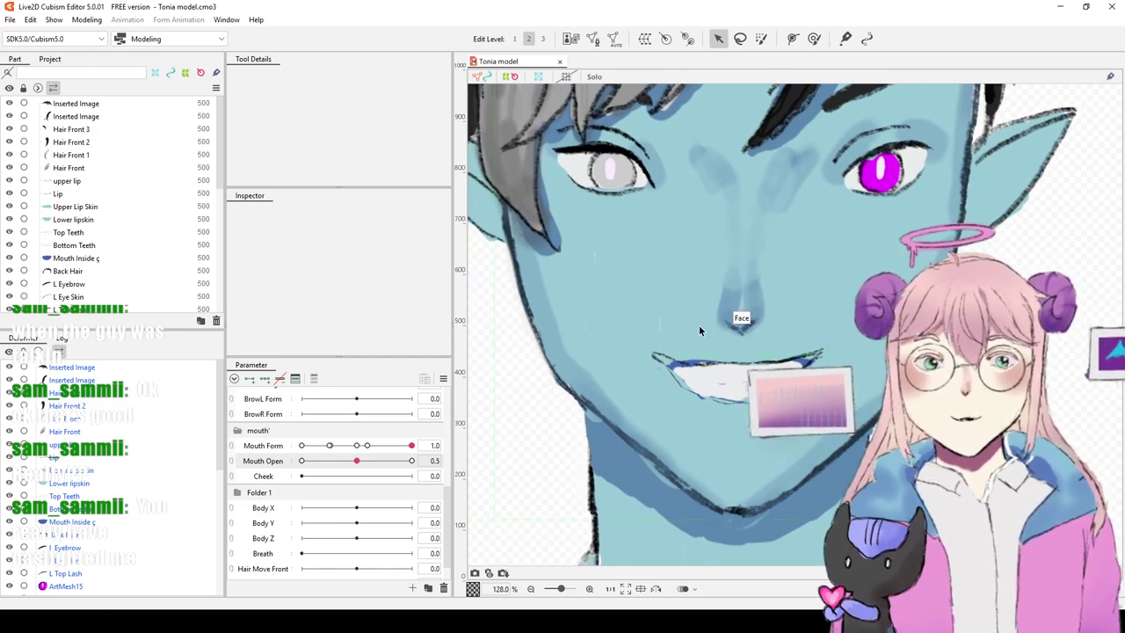
{"action": "scroll", "coordinate": [699, 325], "scroll_direction": "down", "scroll_amount": 3}
{"action": "scroll", "coordinate": [699, 325], "scroll_direction": "up", "scroll_amount": 4}
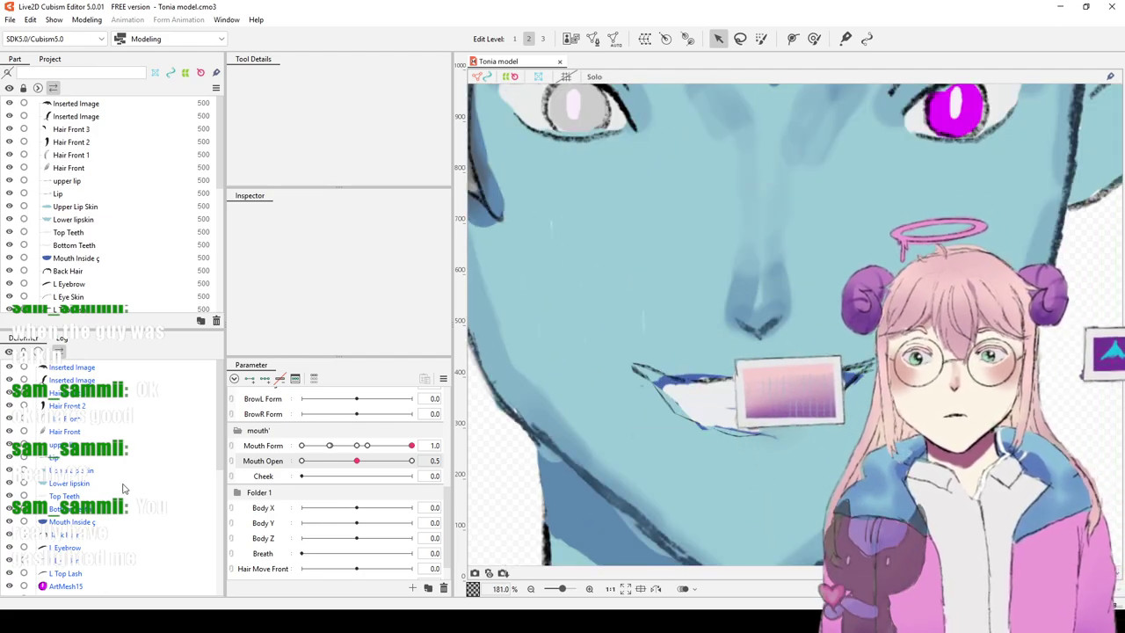
Step: Brush the corner of the upper lip line downward with the 100 px deform brush to meet the lower lip
{"action": "left_click", "coordinate": [57, 447]}
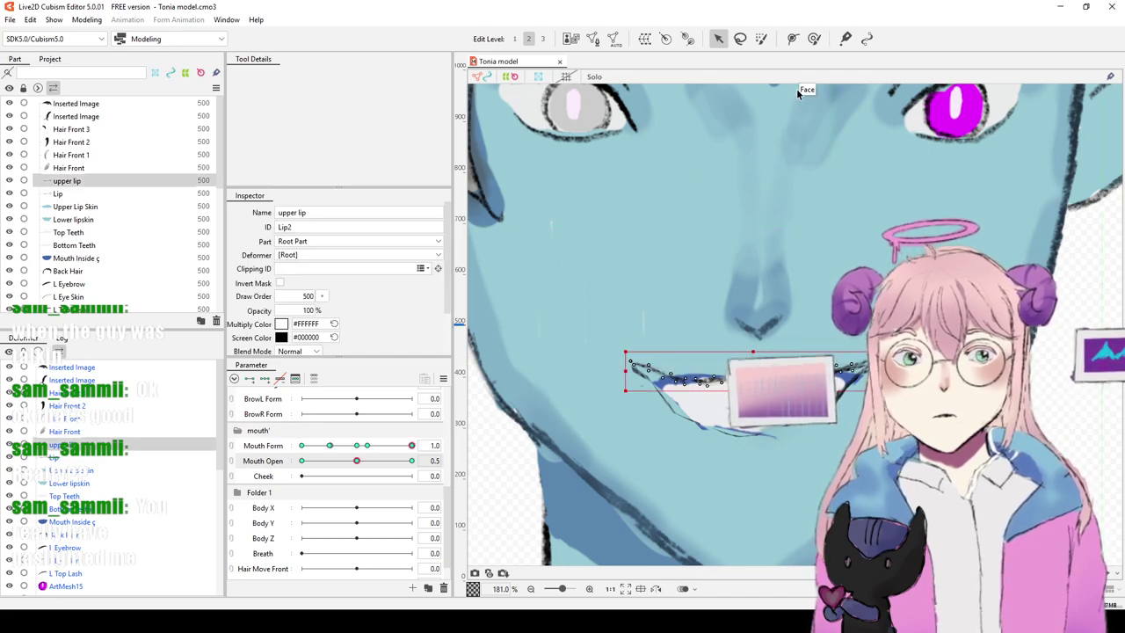
{"action": "left_click", "coordinate": [814, 39]}
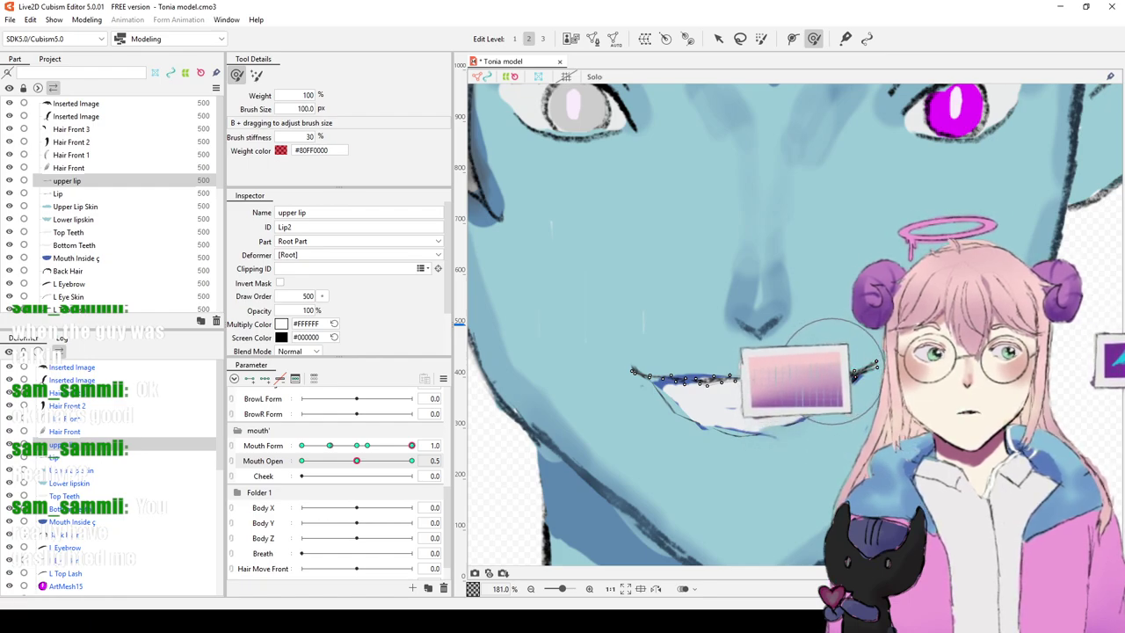
{"action": "scroll", "coordinate": [854, 352], "scroll_direction": "down", "scroll_amount": 2}
{"action": "scroll", "coordinate": [853, 351], "scroll_direction": "down", "scroll_amount": 4}
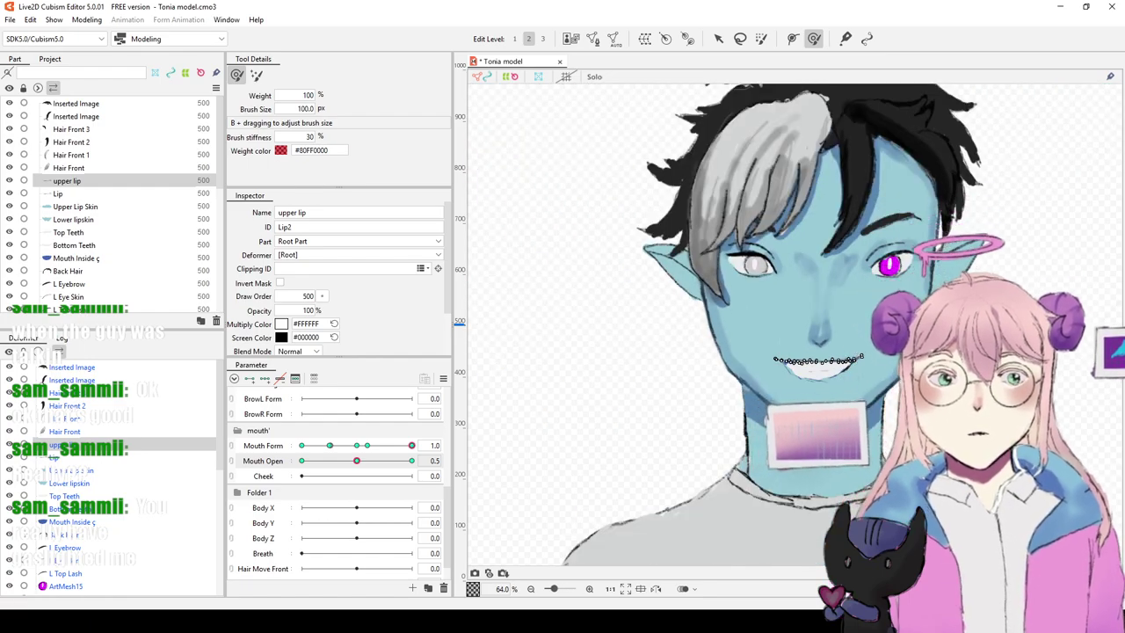
{"action": "left_click", "coordinate": [718, 38]}
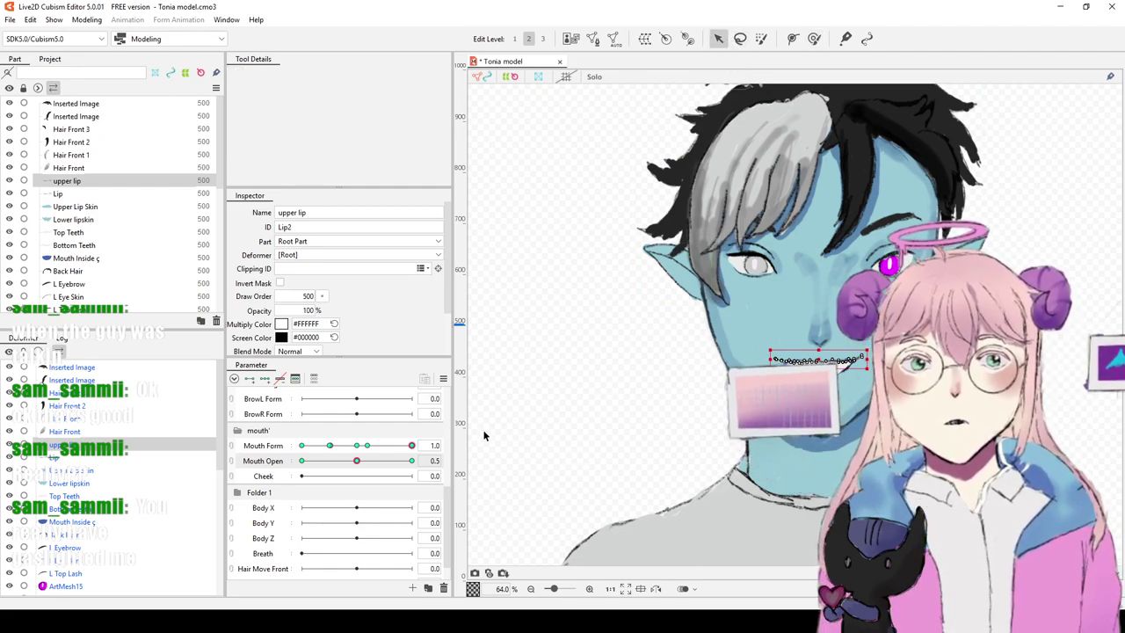
Step: Preview the open mouth at lower Mouth Form values, return Mouth Form to 1.0, and save the model
{"action": "left_click", "coordinate": [368, 447]}
{"action": "left_click_drag", "start_coordinate": [371, 451], "coordinate": [293, 456]}
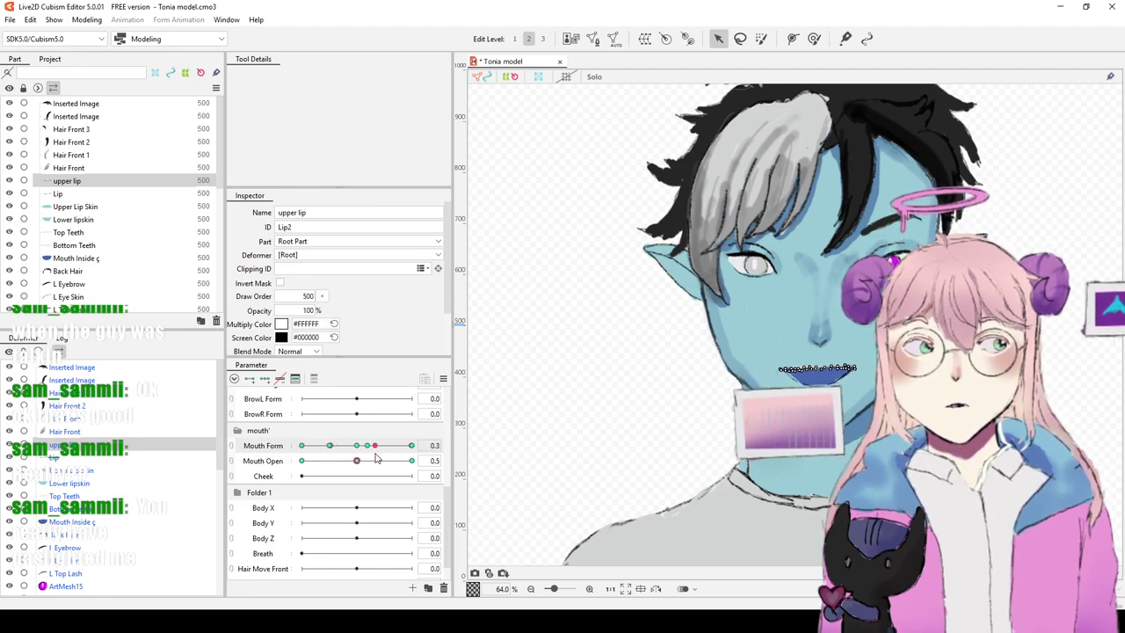
{"action": "left_click", "coordinate": [411, 447]}
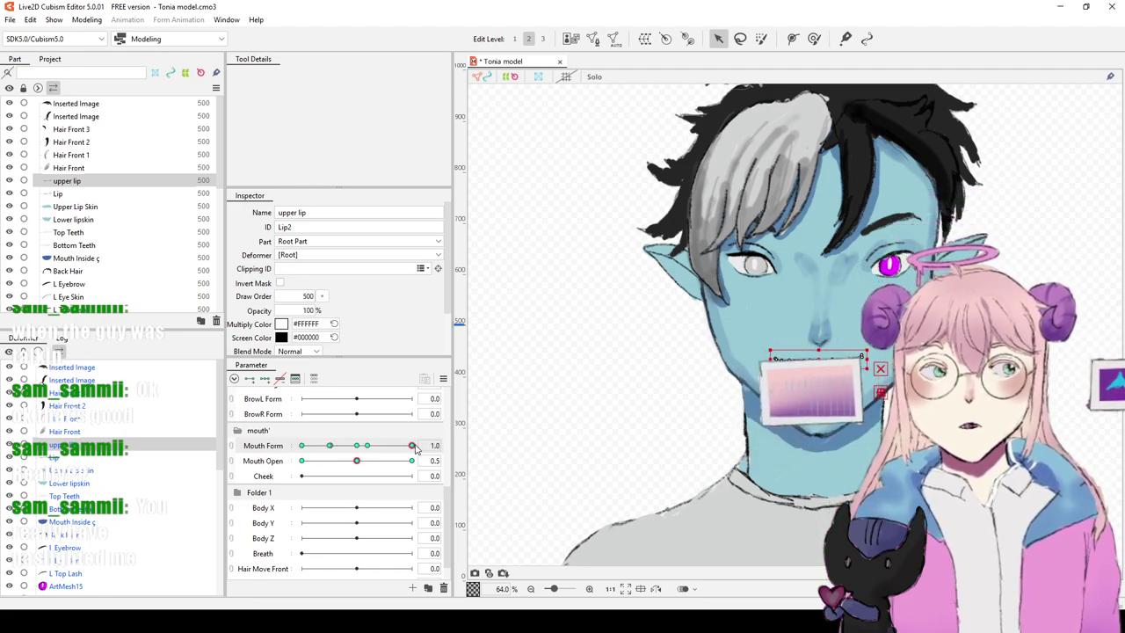
{"action": "key", "text": "ctrl+s"}
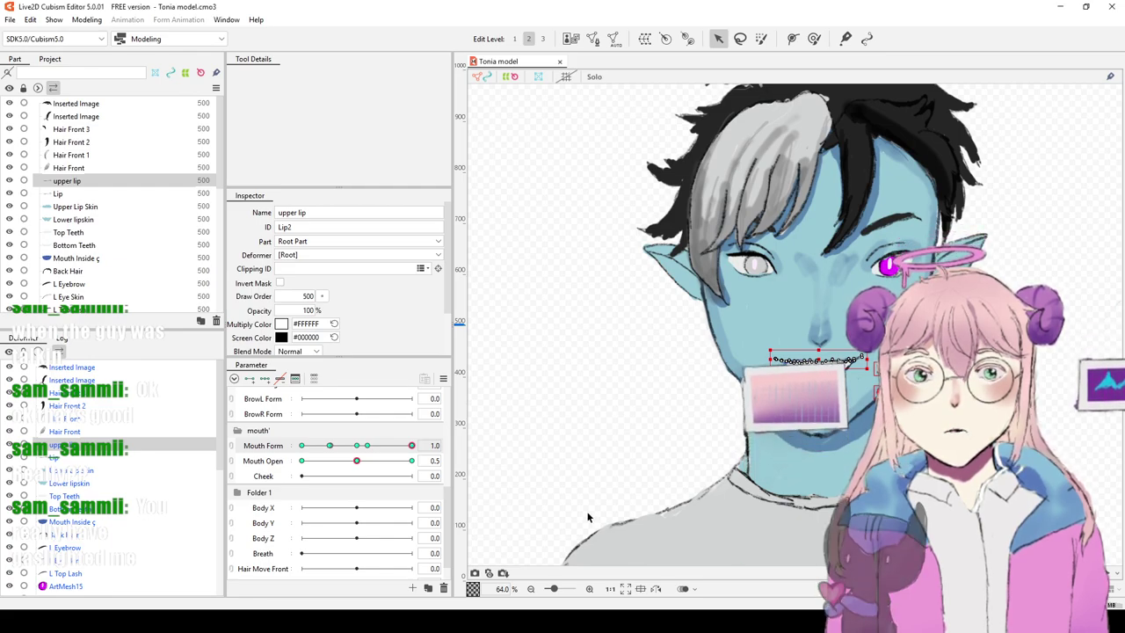
Step: Set Mouth Open to 0.6 at Mouth Form 1.0 and add a keyframe there for the upper lip
{"action": "left_click_drag", "start_coordinate": [421, 460], "coordinate": [438, 462]}
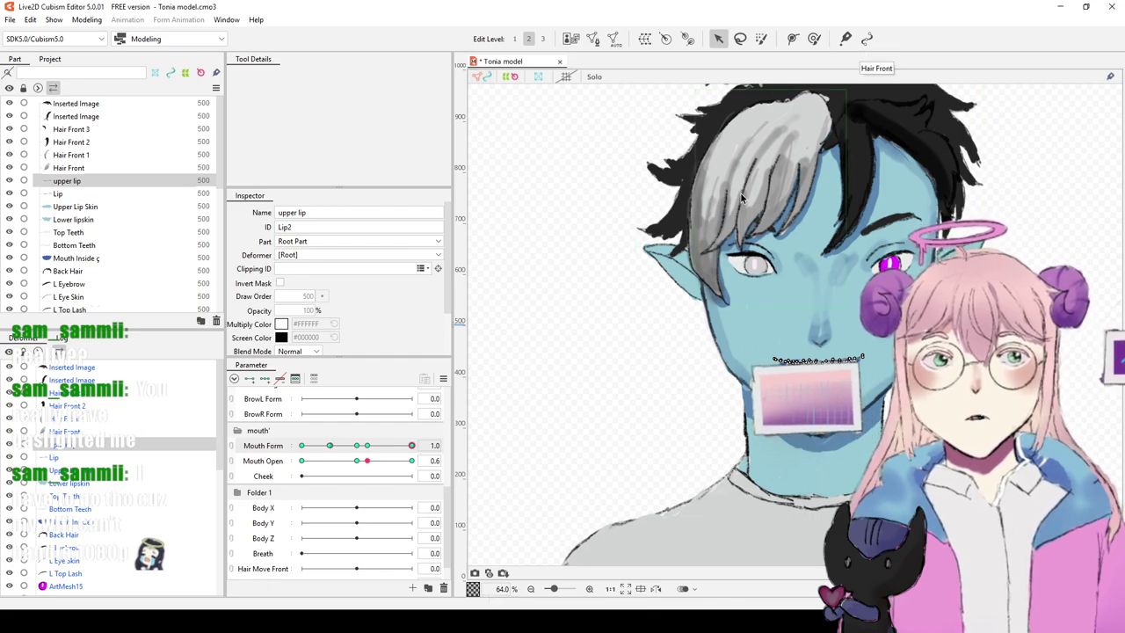
{"action": "left_click_drag", "start_coordinate": [587, 355], "coordinate": [491, 322]}
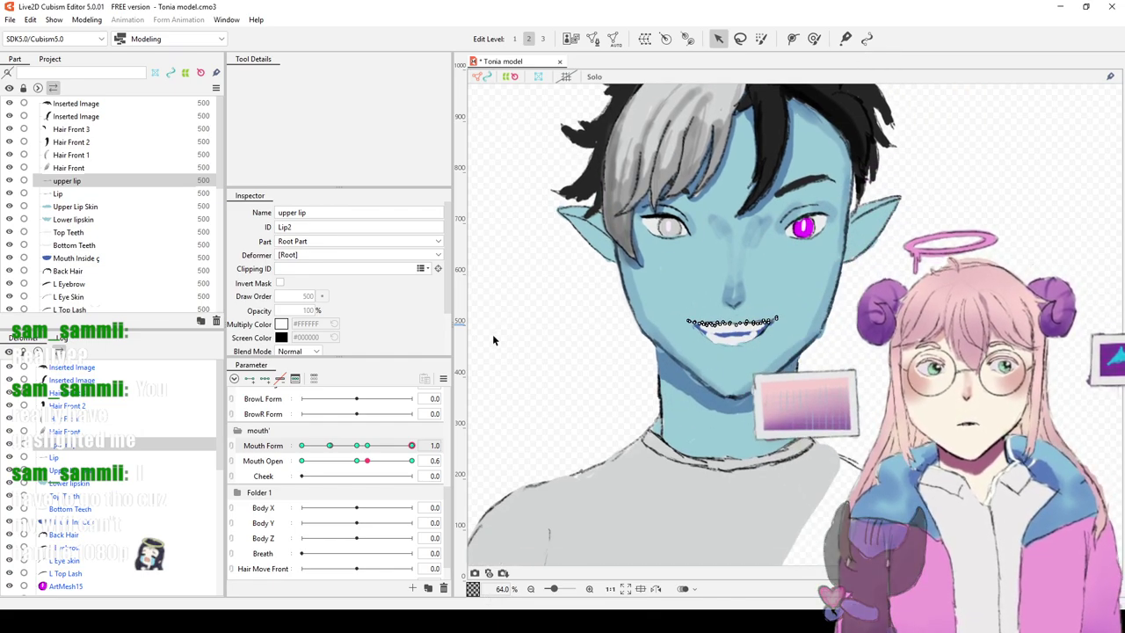
{"action": "scroll", "coordinate": [489, 326], "scroll_direction": "up", "scroll_amount": 3}
{"action": "left_click_drag", "start_coordinate": [689, 333], "coordinate": [564, 309]}
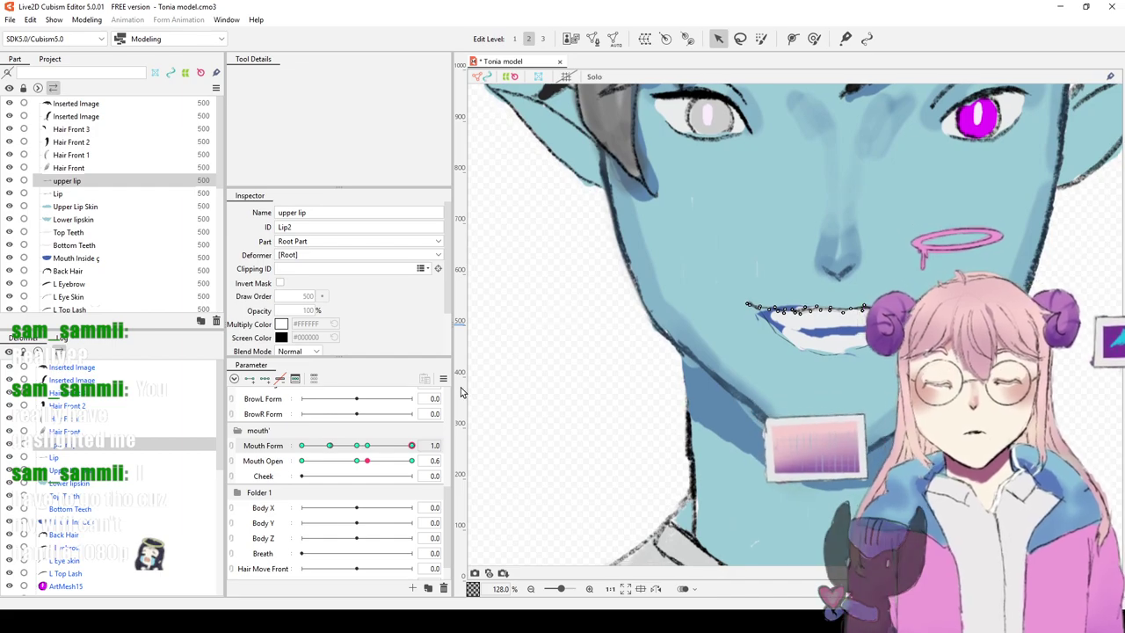
{"action": "mouse_move", "coordinate": [367, 462]}
{"action": "left_mouse_down"}
{"action": "mouse_move", "coordinate": [411, 462]}
{"action": "mouse_move", "coordinate": [314, 466]}
{"action": "mouse_move", "coordinate": [371, 480]}
{"action": "left_mouse_up"}
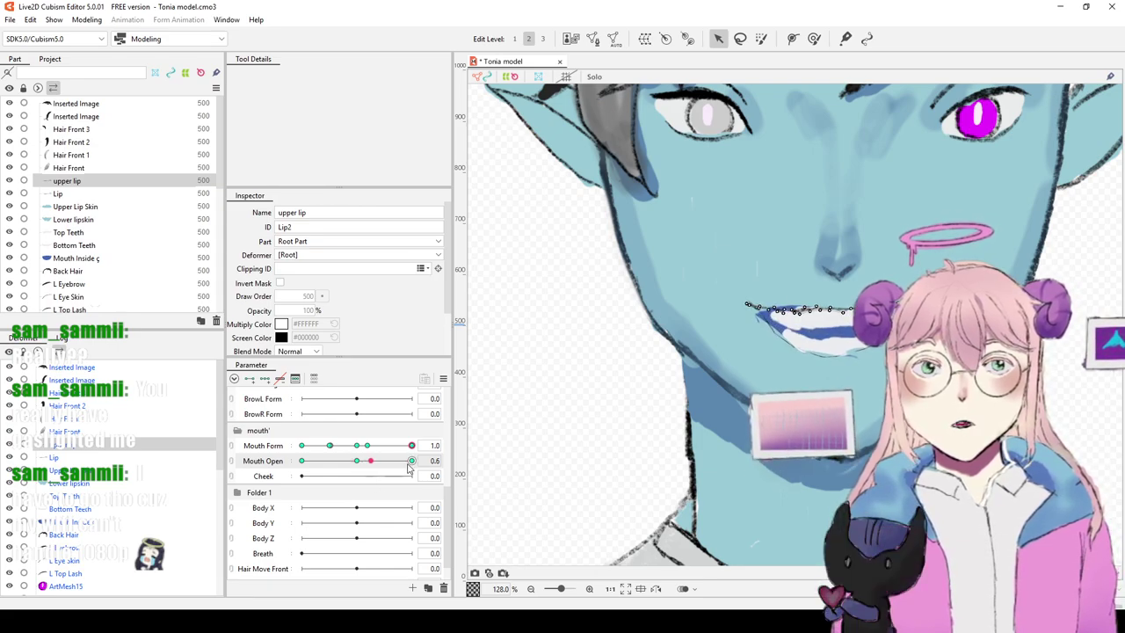
{"action": "key", "text": "ctrl+k"}
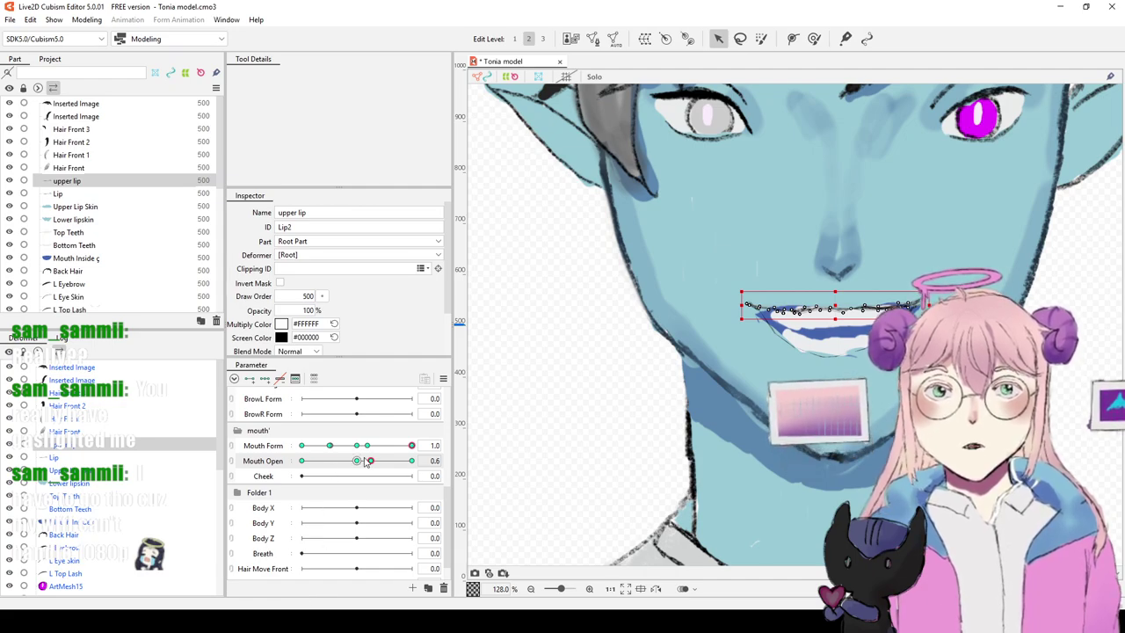
Step: Set Mouth Form to 0.2 and add a Mouth Open keyframe at 0.6 for the Lower lipskin
{"action": "mouse_move", "coordinate": [369, 462]}
{"action": "left_mouse_down"}
{"action": "mouse_move", "coordinate": [289, 470]}
{"action": "mouse_move", "coordinate": [362, 484]}
{"action": "mouse_move", "coordinate": [353, 492]}
{"action": "mouse_move", "coordinate": [372, 496]}
{"action": "mouse_move", "coordinate": [369, 469]}
{"action": "mouse_move", "coordinate": [386, 448]}
{"action": "mouse_move", "coordinate": [303, 449]}
{"action": "mouse_move", "coordinate": [439, 438]}
{"action": "mouse_move", "coordinate": [299, 444]}
{"action": "mouse_move", "coordinate": [367, 449]}
{"action": "left_mouse_up"}
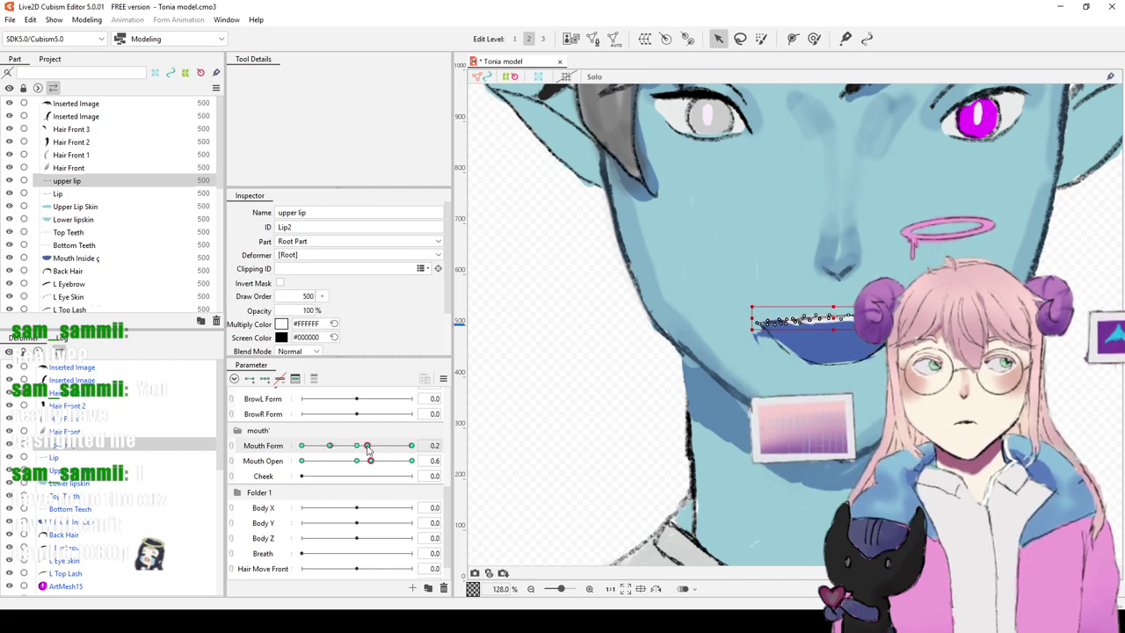
{"action": "left_click", "coordinate": [88, 461]}
{"action": "left_click", "coordinate": [91, 469]}
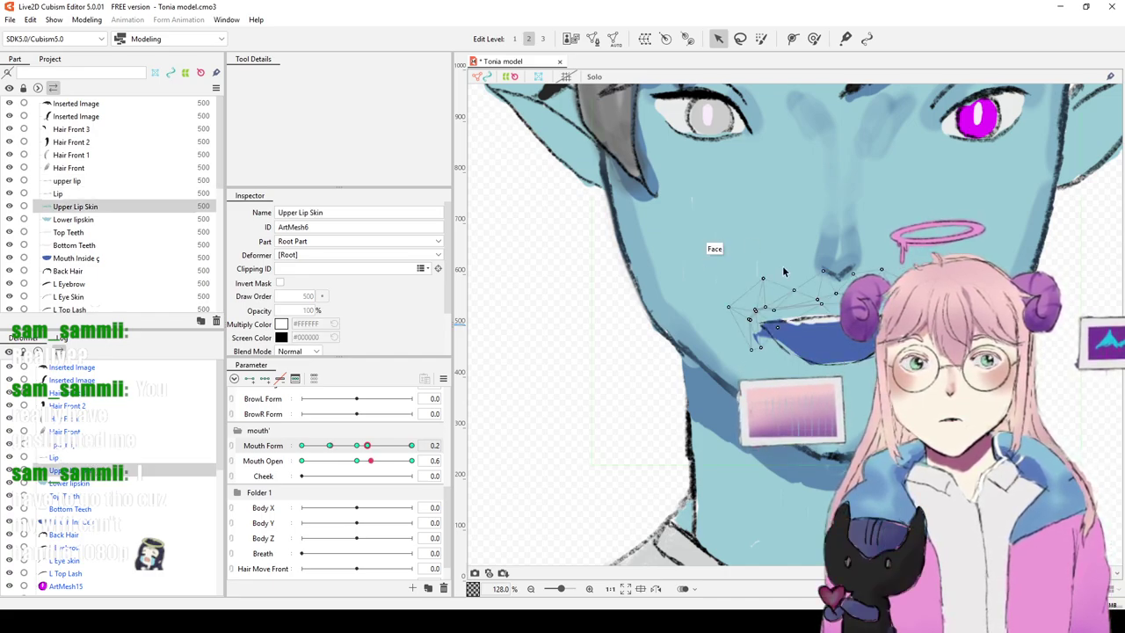
{"action": "left_click", "coordinate": [89, 484]}
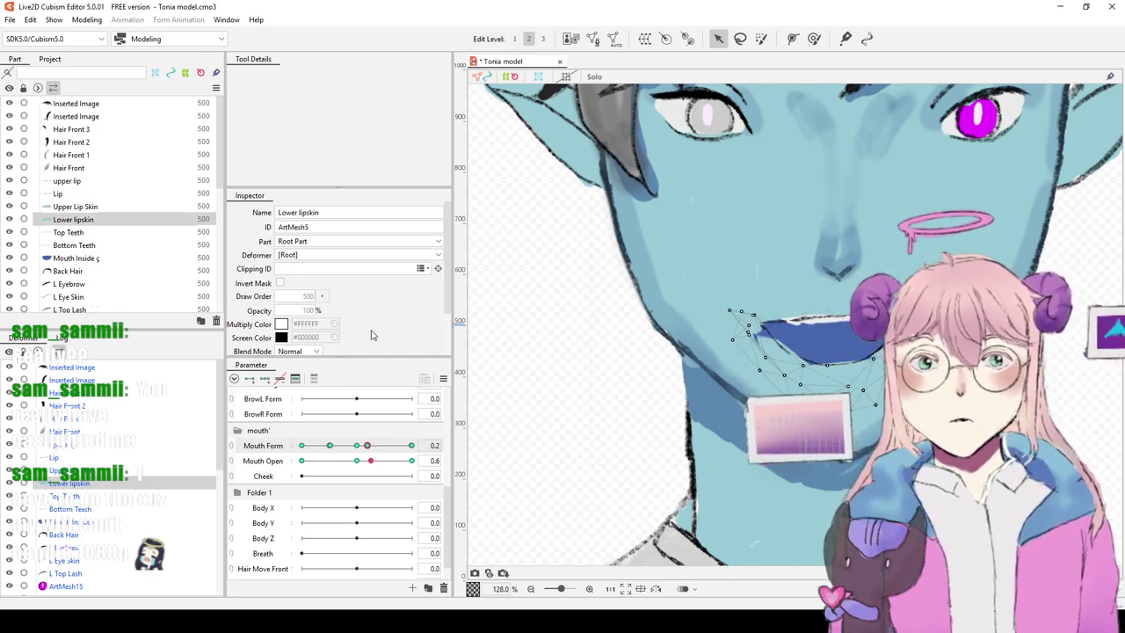
{"action": "left_click", "coordinate": [814, 38]}
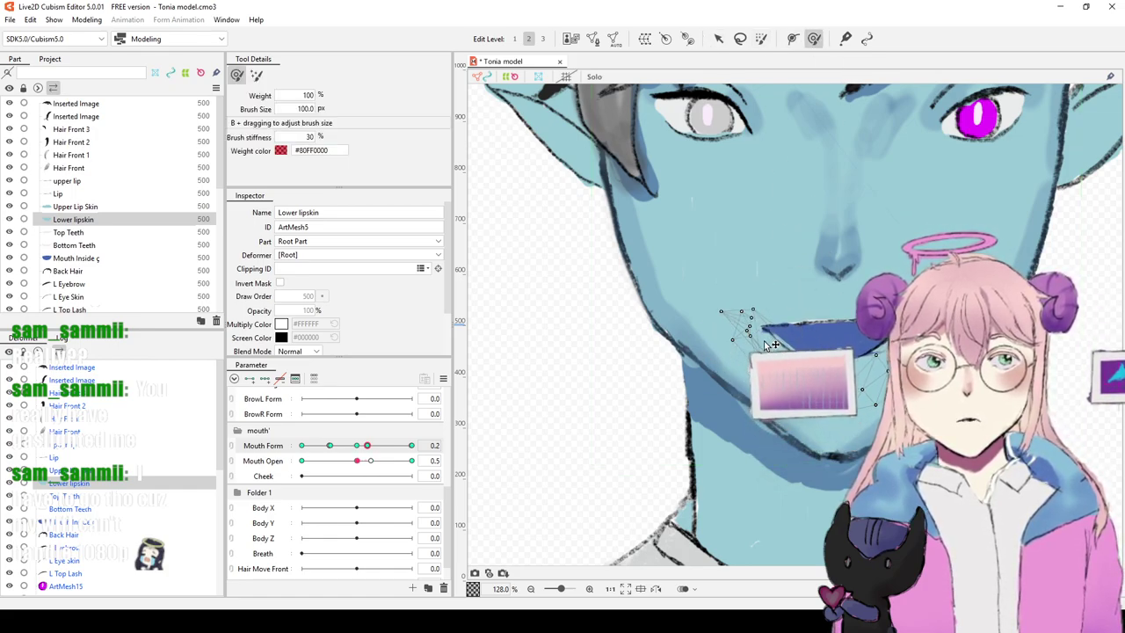
{"action": "left_click_drag", "start_coordinate": [754, 339], "coordinate": [729, 388]}
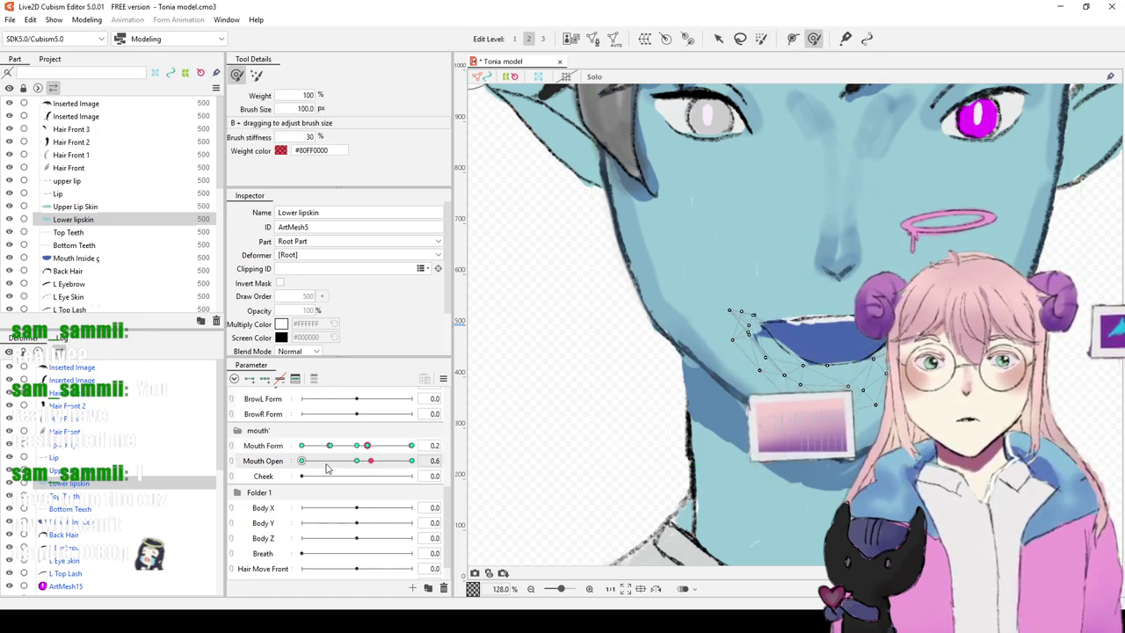
Step: Brush the Lower lipskin mesh outward around the mouth's corner to clear the mouth opening
{"action": "left_click_drag", "start_coordinate": [777, 346], "coordinate": [769, 345]}
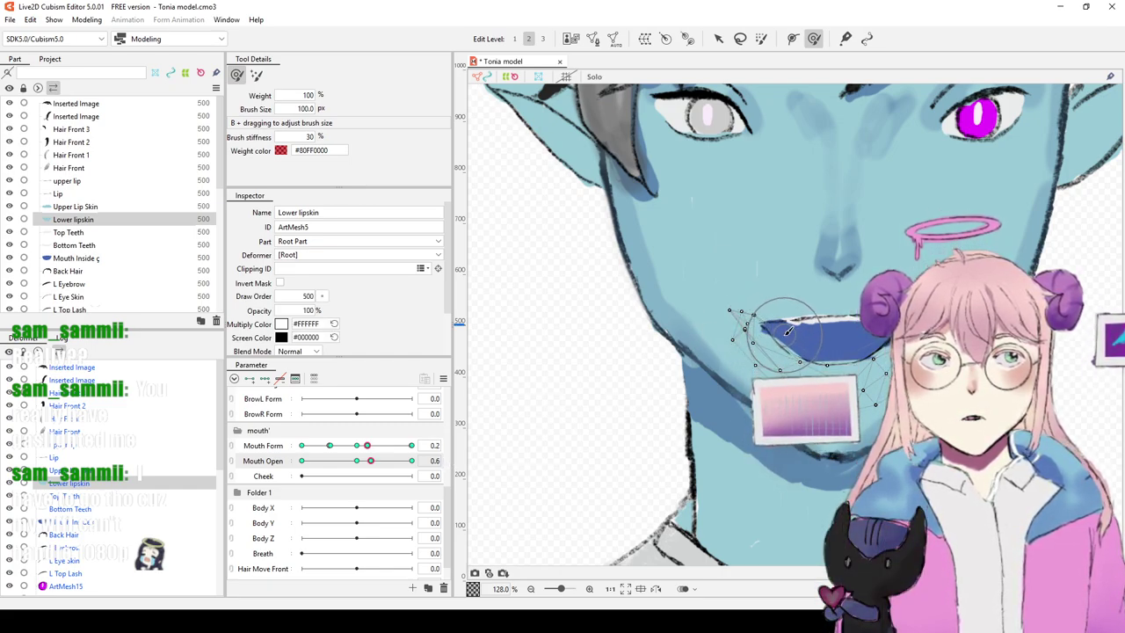
{"action": "left_click_drag", "start_coordinate": [771, 334], "coordinate": [758, 323]}
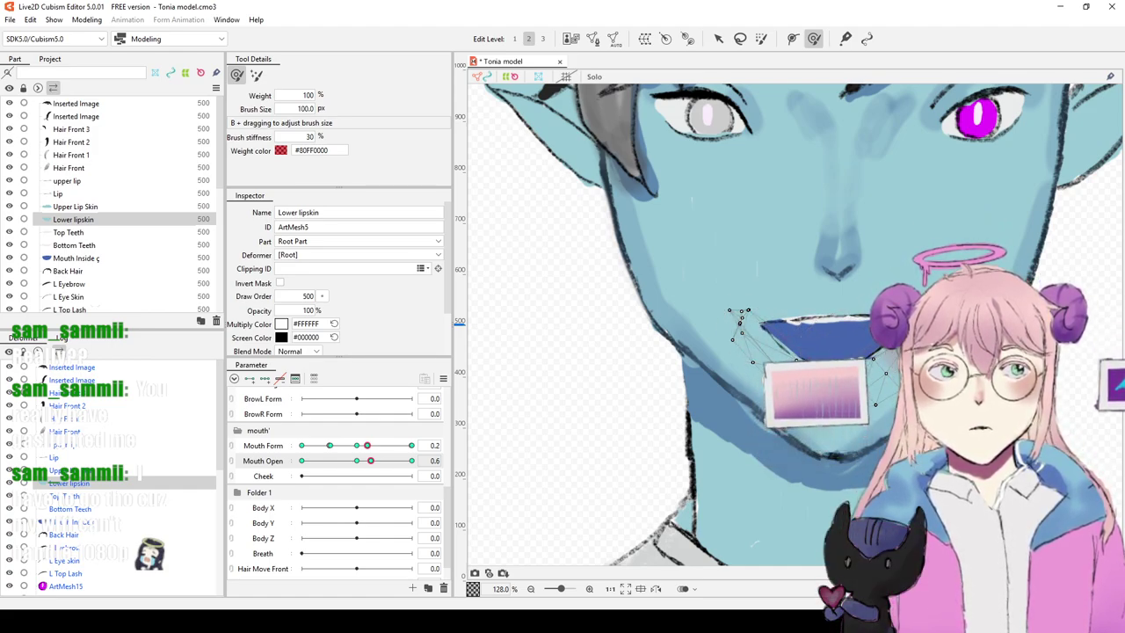
{"action": "scroll", "coordinate": [879, 309], "scroll_direction": "down", "scroll_amount": 3}
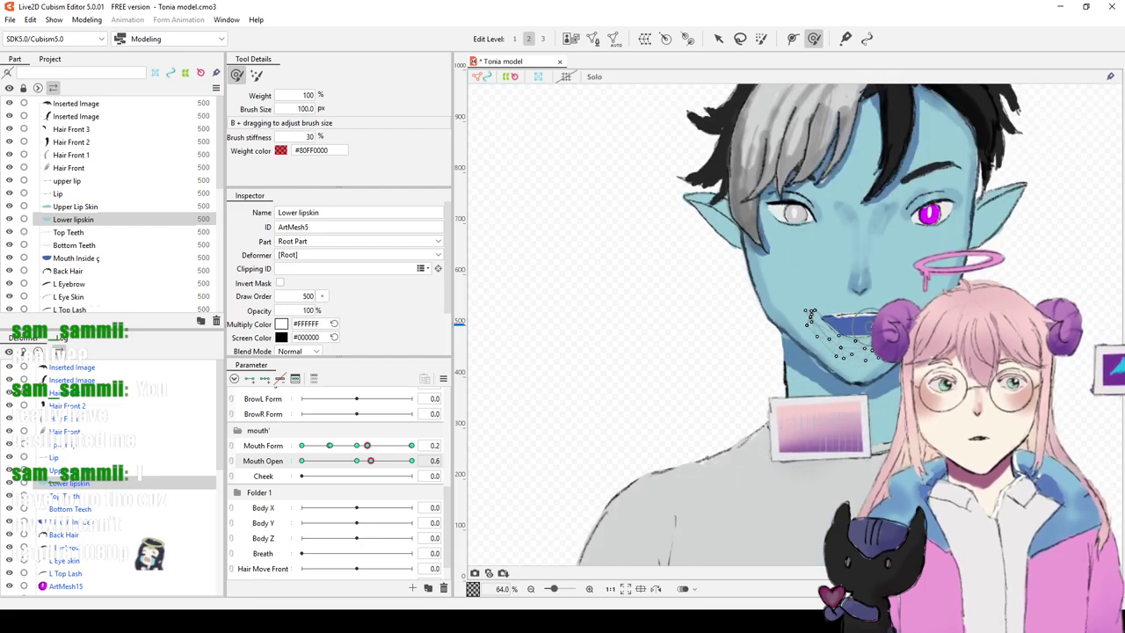
{"action": "scroll", "coordinate": [899, 269], "scroll_direction": "up", "scroll_amount": 3}
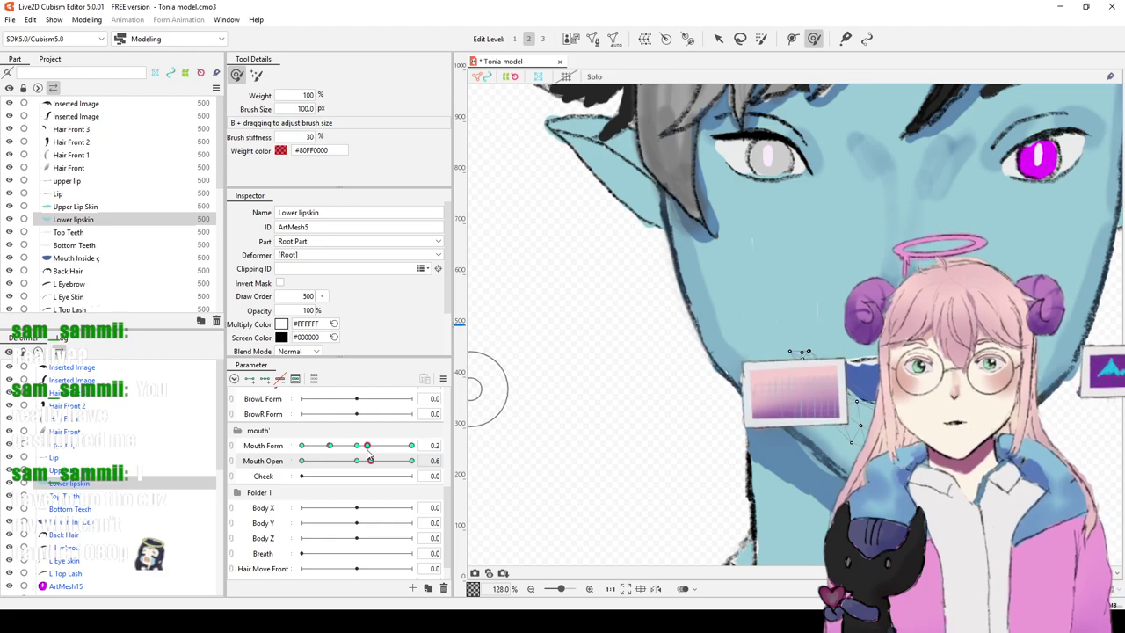
Step: Set Mouth Form to 1.0 and examine the Lower lipskin and Upper Lip Skin around the open mouth
{"action": "left_click", "coordinate": [403, 446]}
{"action": "left_click_drag", "start_coordinate": [404, 451], "coordinate": [411, 445]}
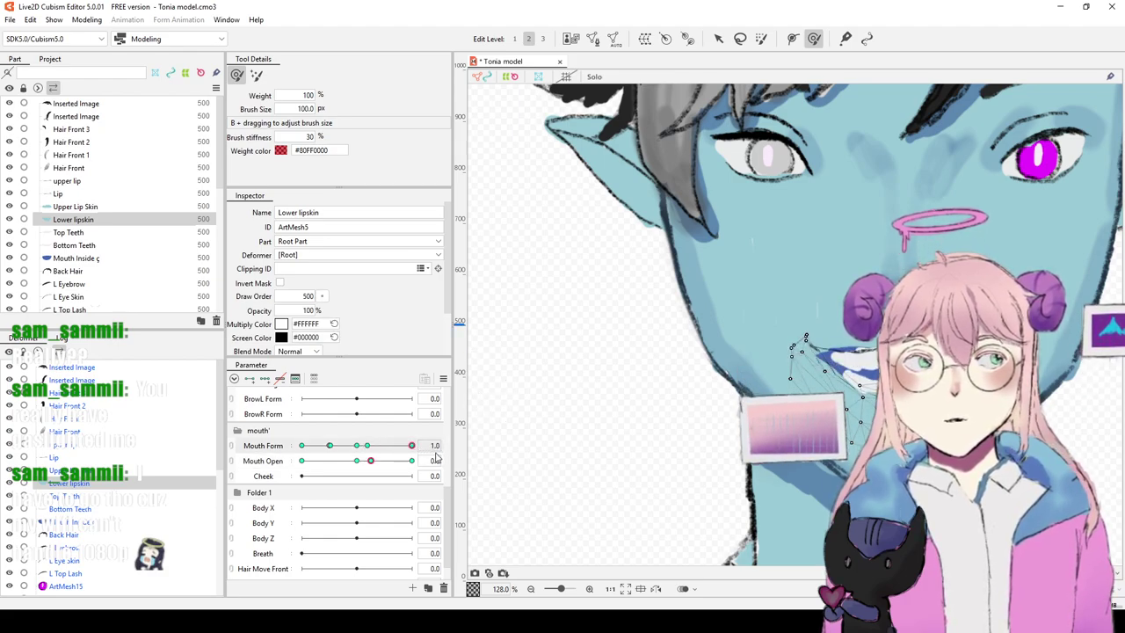
{"action": "scroll", "coordinate": [771, 281], "scroll_direction": "up", "scroll_amount": 3}
{"action": "mouse_move", "coordinate": [771, 277]}
{"action": "left_mouse_down"}
{"action": "mouse_move", "coordinate": [736, 275]}
{"action": "mouse_move", "coordinate": [649, 235]}
{"action": "left_mouse_up"}
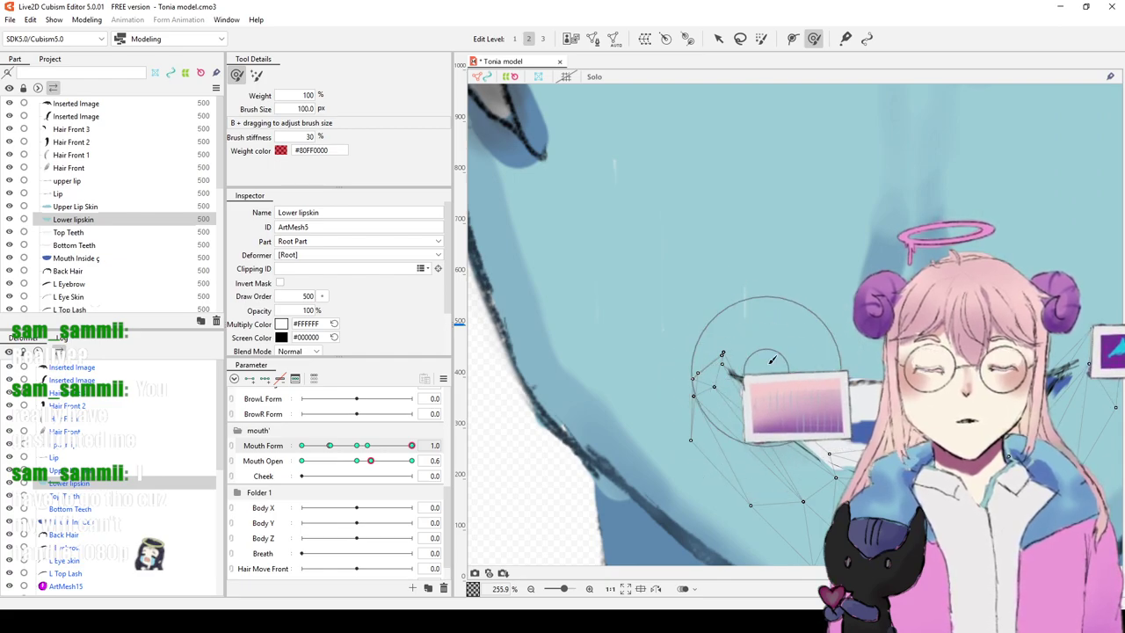
{"action": "left_click", "coordinate": [718, 39]}
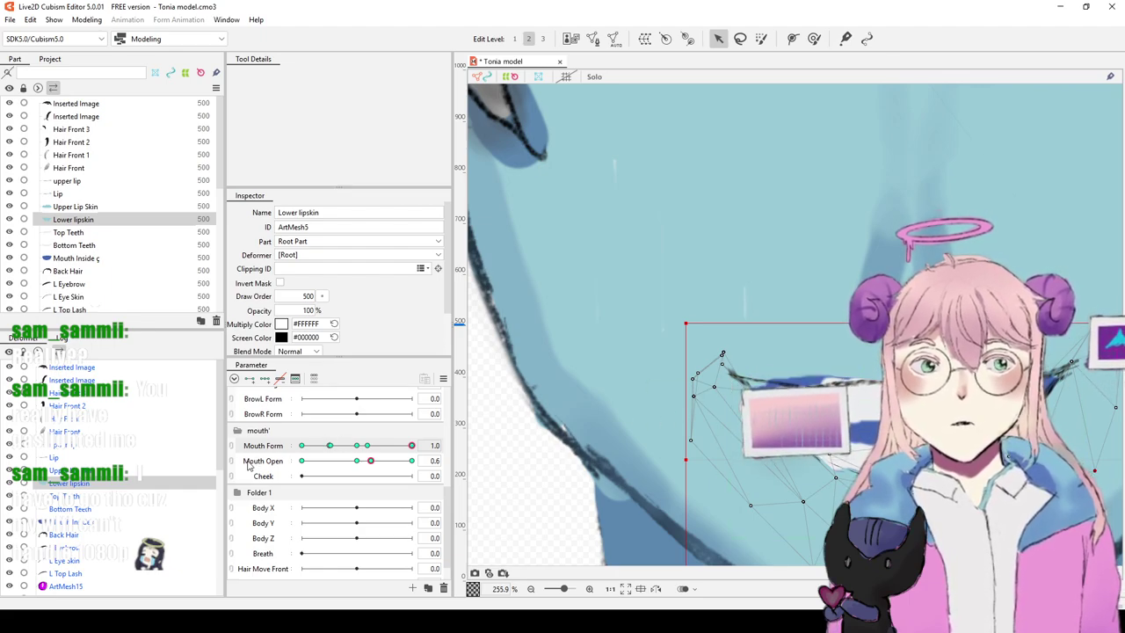
{"action": "left_click", "coordinate": [93, 472]}
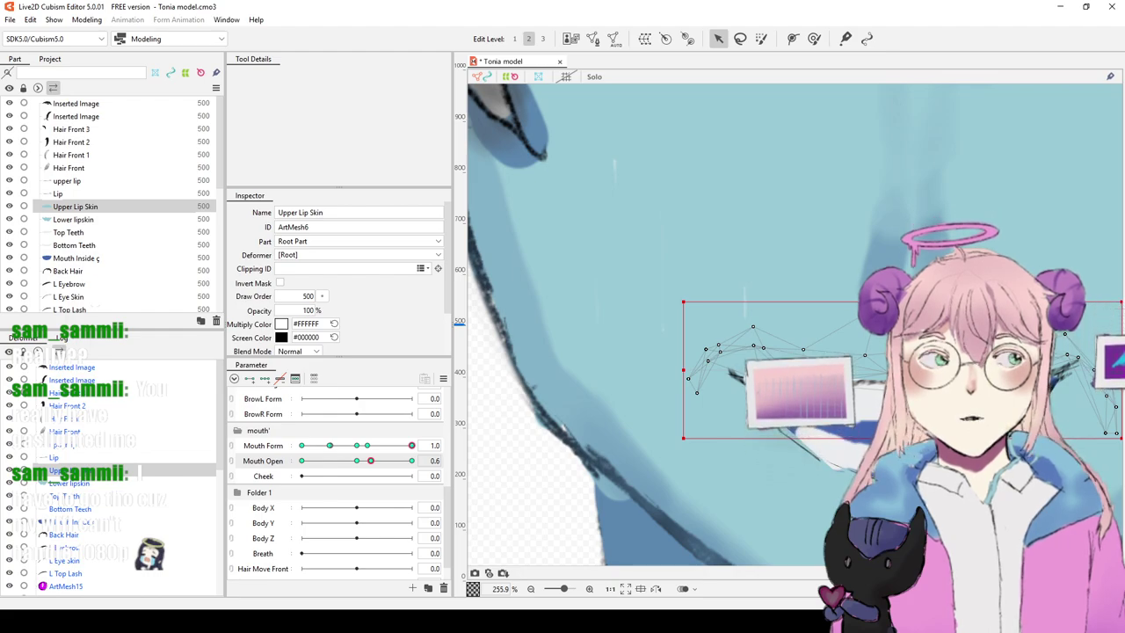
{"action": "scroll", "coordinate": [1013, 355], "scroll_direction": "down", "scroll_amount": 4}
{"action": "left_click_drag", "start_coordinate": [869, 330], "coordinate": [662, 324]}
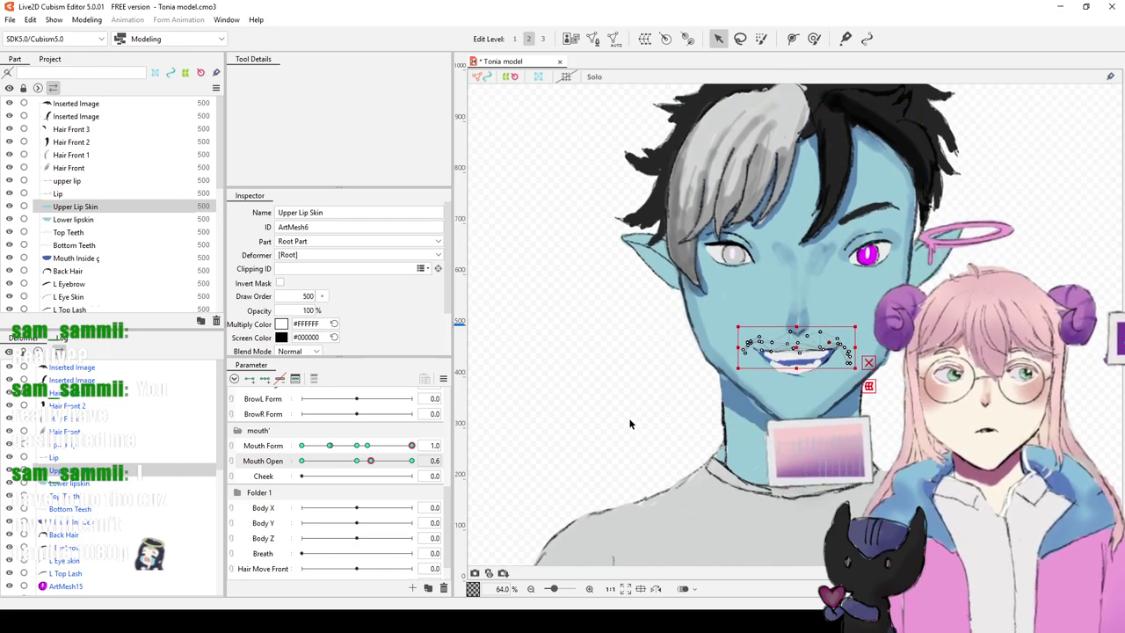
Step: Set Mouth Form to 0.1 and try adding a Mouth Open keyframe at 0.3 for the Upper Lip Skin
{"action": "left_click_drag", "start_coordinate": [412, 446], "coordinate": [362, 472]}
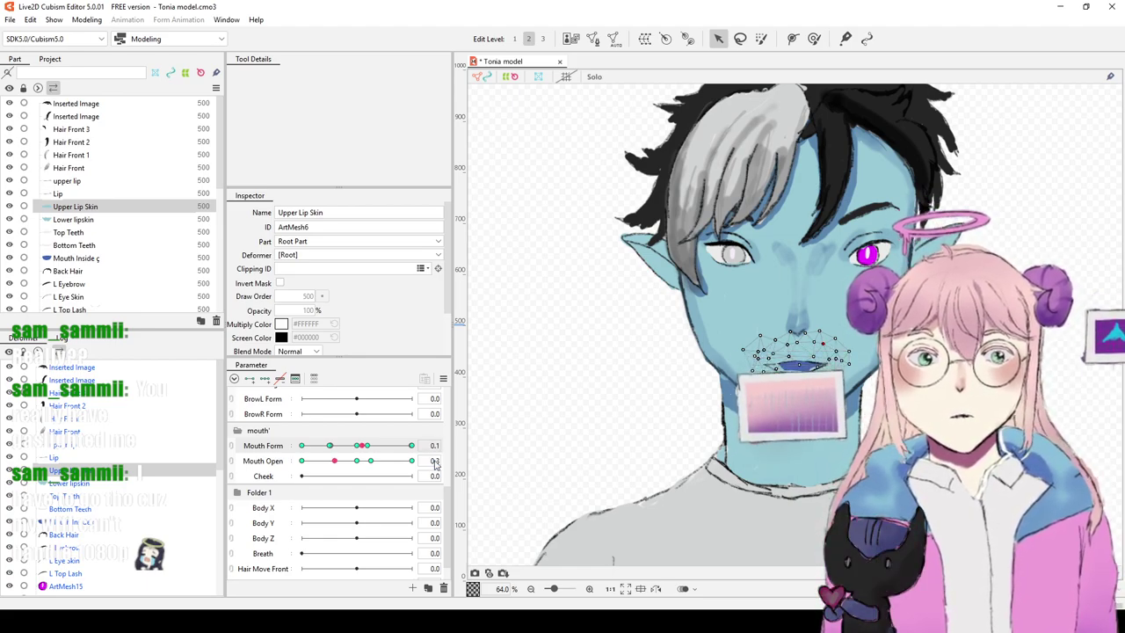
{"action": "left_click", "coordinate": [334, 466]}
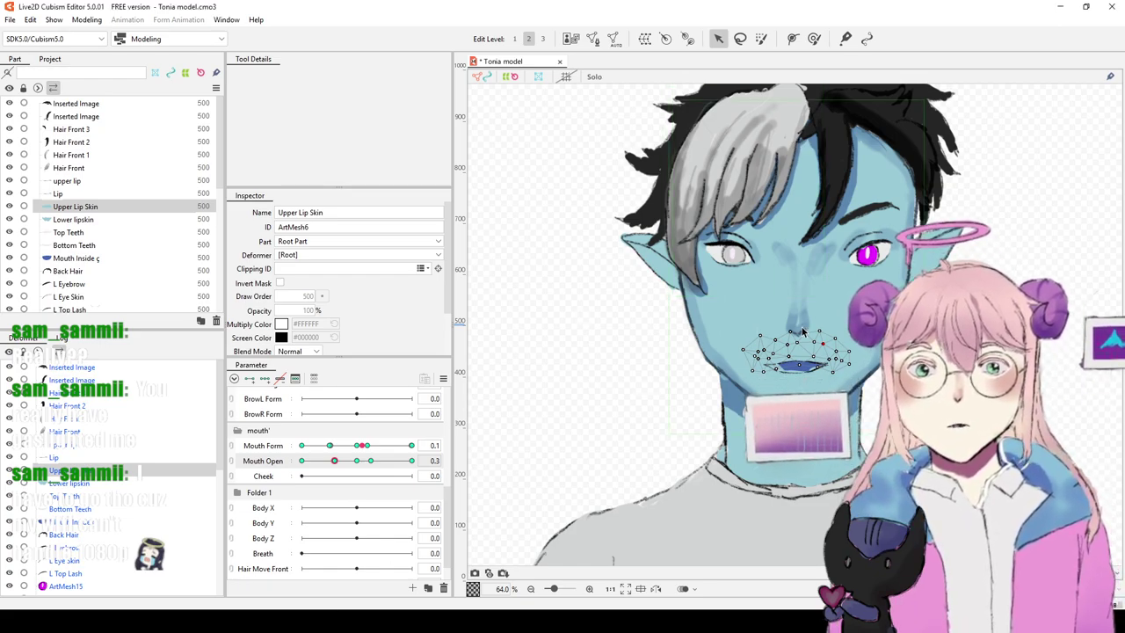
{"action": "scroll", "coordinate": [802, 330], "scroll_direction": "up", "scroll_amount": 5}
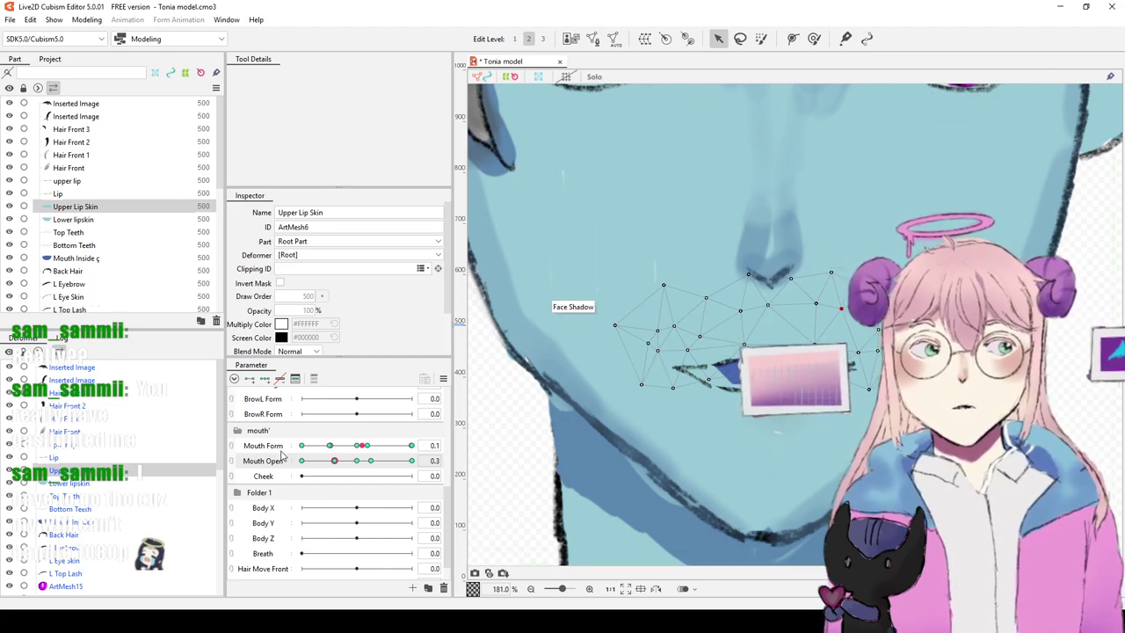
{"action": "left_click", "coordinate": [97, 484]}
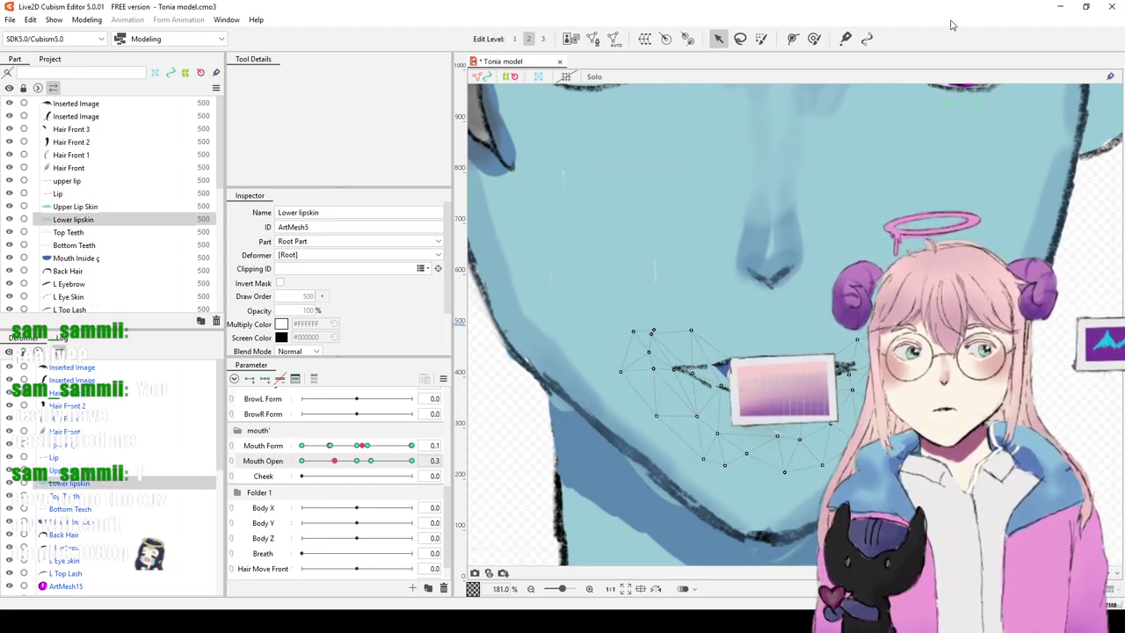
{"action": "left_click", "coordinate": [815, 40]}
{"action": "left_click_drag", "start_coordinate": [696, 370], "coordinate": [697, 375]}
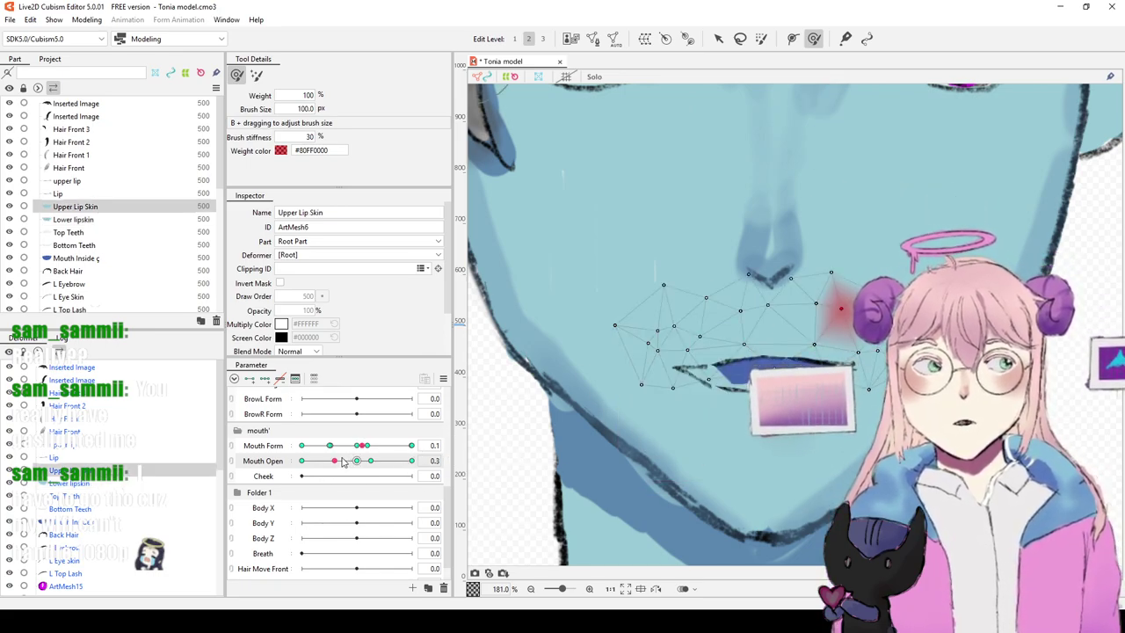
Step: Preview the Upper Lip Skin at Mouth Open 0.5 and 1.0, and return Mouth Open to 0.3
{"action": "right_click", "coordinate": [335, 460]}
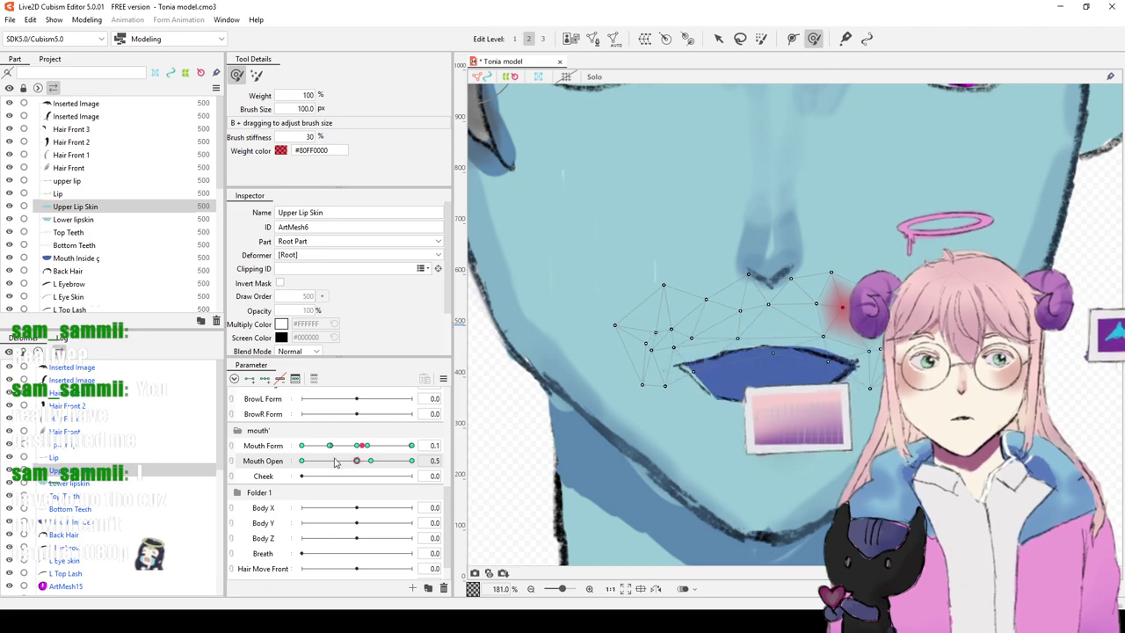
{"action": "left_click", "coordinate": [434, 461]}
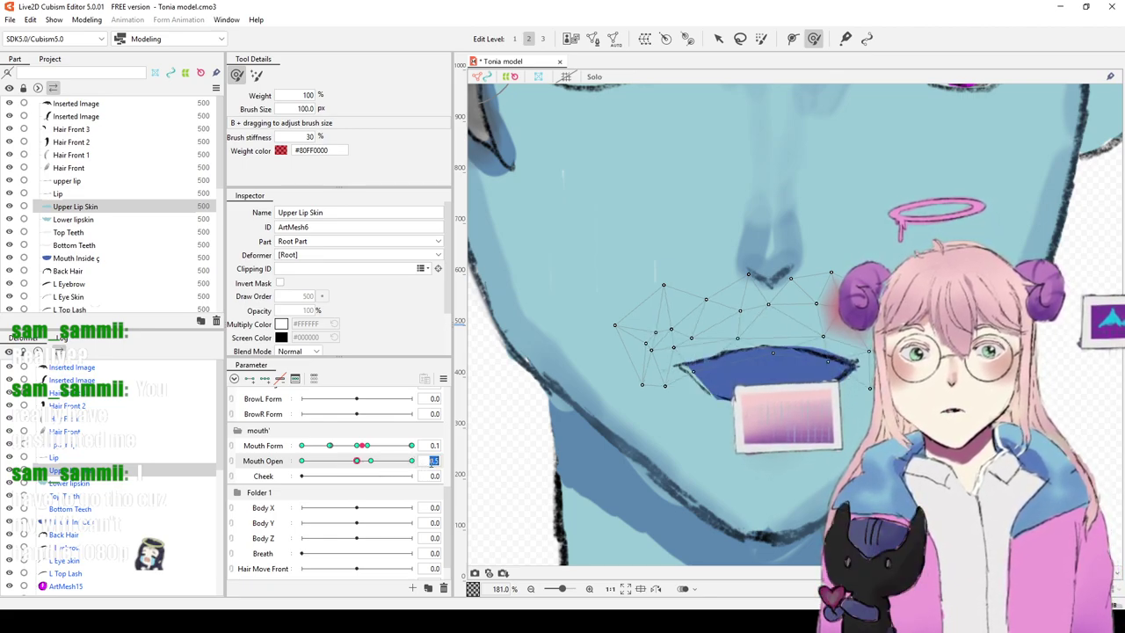
{"action": "type", "text": "1"}
{"action": "key", "text": "Return"}
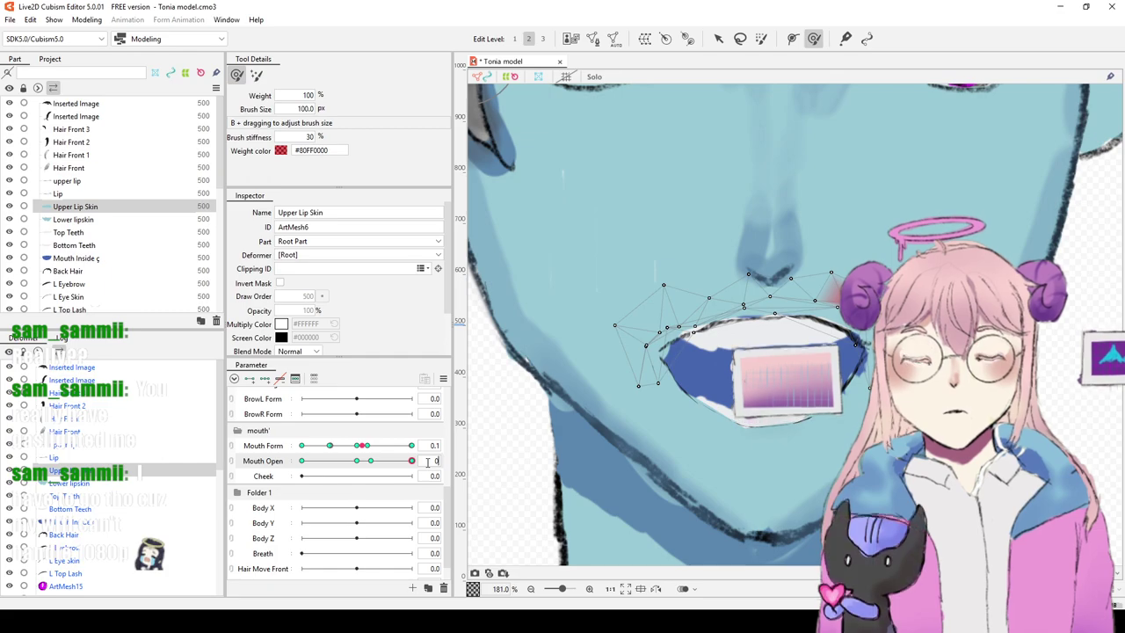
{"action": "key", "text": "Return"}
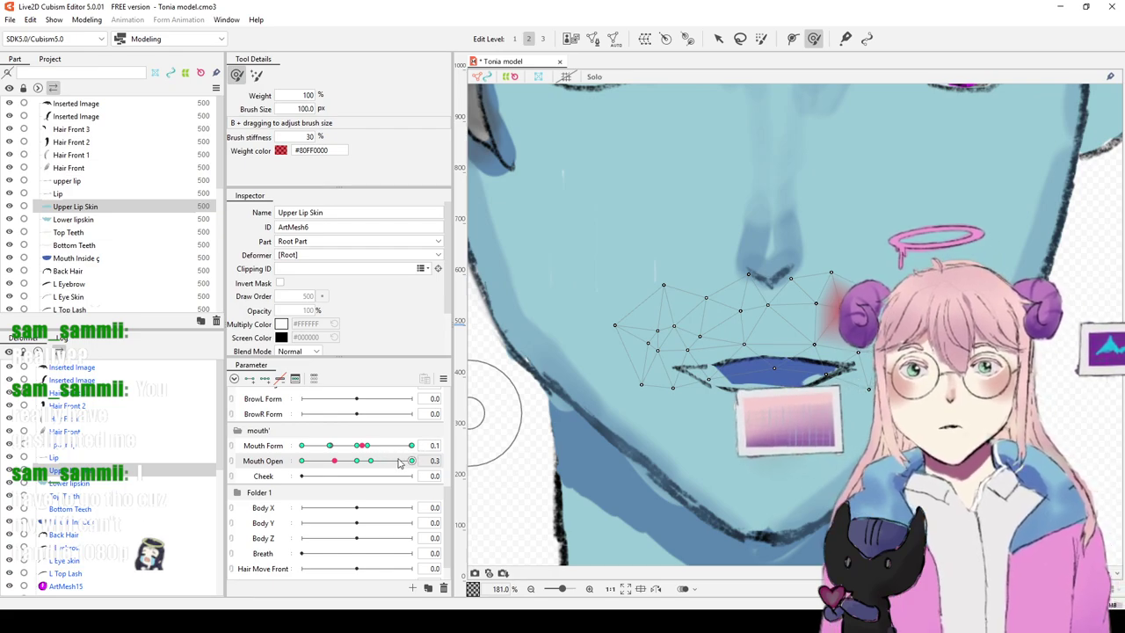
Step: Add a Mouth Open keyframe at 0.3 for the Lower lipskin and brush its mesh clear of the mouth's corners at Mouth Form 0.0
{"action": "left_click", "coordinate": [143, 488]}
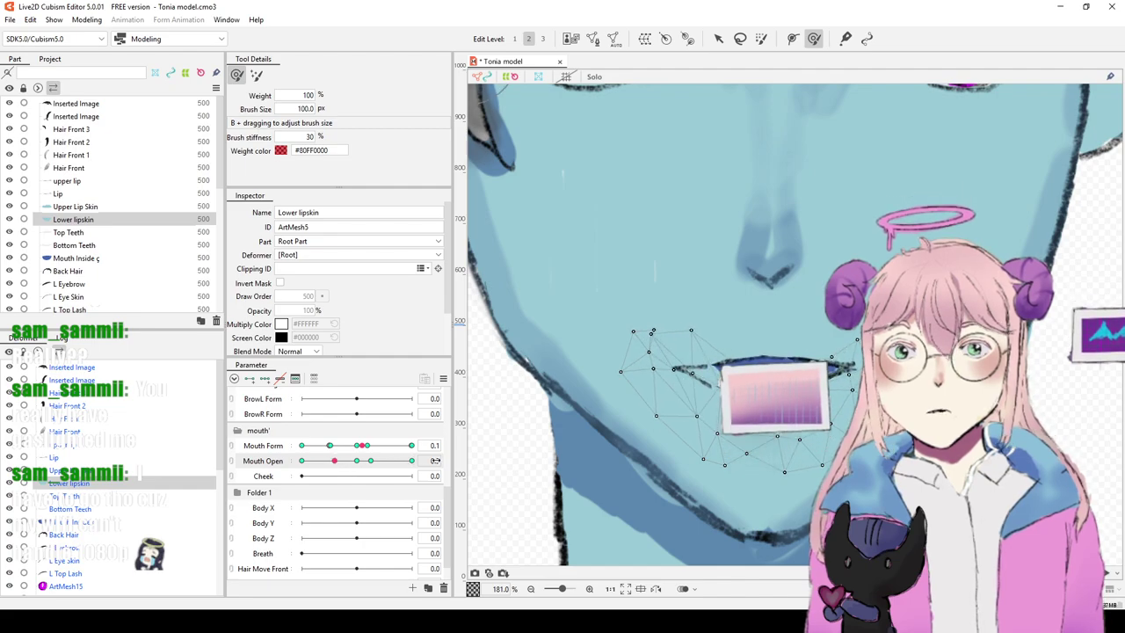
{"action": "scroll", "coordinate": [647, 250], "scroll_direction": "up", "scroll_amount": 5}
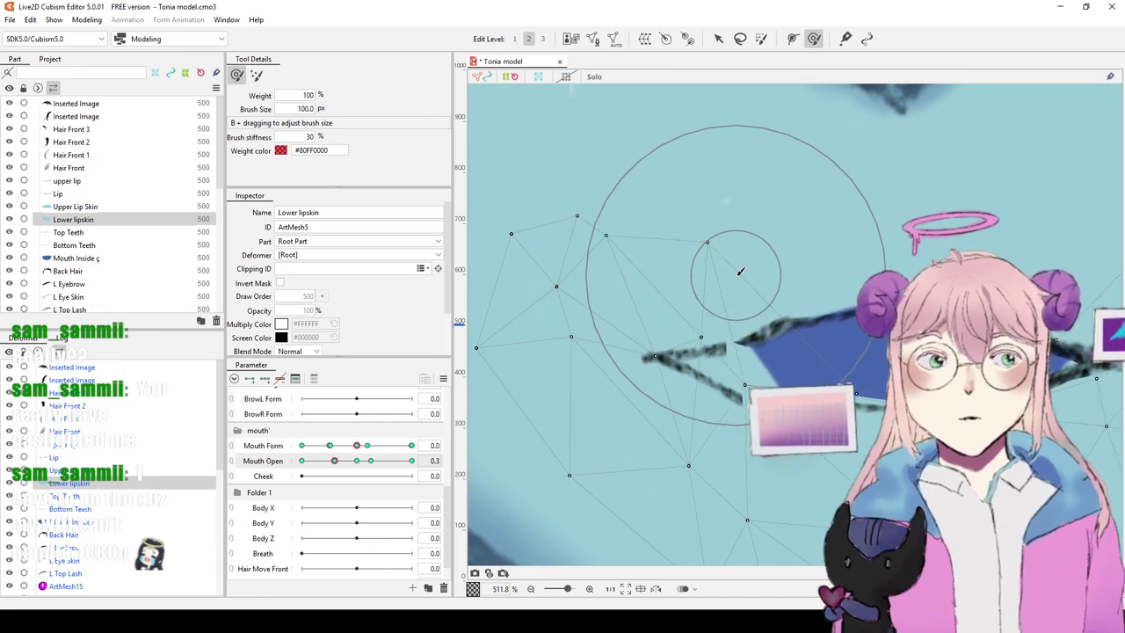
{"action": "scroll", "coordinate": [603, 339], "scroll_direction": "down", "scroll_amount": 5}
{"action": "mouse_move", "coordinate": [677, 332]}
{"action": "left_mouse_down"}
{"action": "mouse_move", "coordinate": [646, 356]}
{"action": "mouse_move", "coordinate": [650, 367]}
{"action": "mouse_move", "coordinate": [647, 358]}
{"action": "left_mouse_up"}
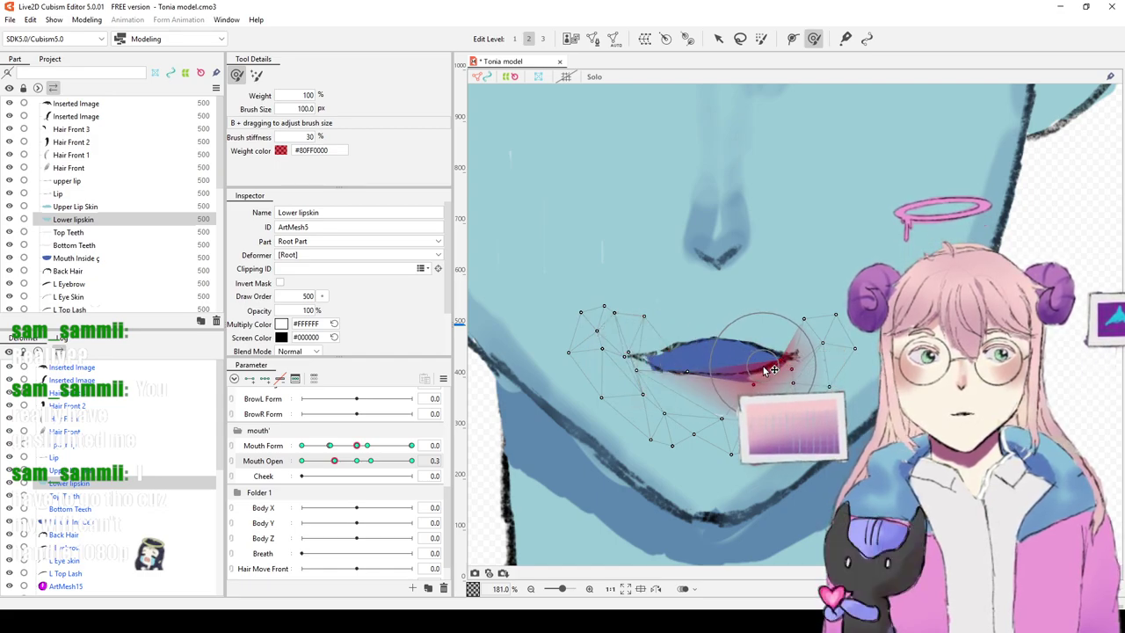
{"action": "left_click_drag", "start_coordinate": [756, 365], "coordinate": [757, 365]}
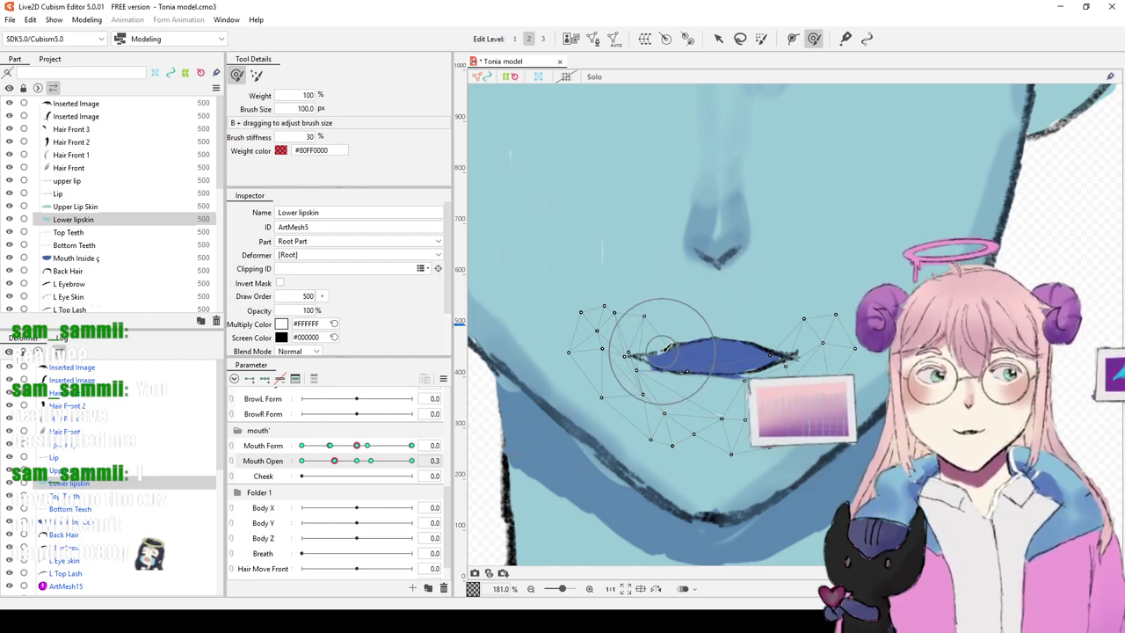
{"action": "mouse_move", "coordinate": [649, 347]}
{"action": "left_mouse_down"}
{"action": "mouse_move", "coordinate": [655, 384]}
{"action": "mouse_move", "coordinate": [632, 352]}
{"action": "mouse_move", "coordinate": [609, 351]}
{"action": "mouse_move", "coordinate": [625, 351]}
{"action": "mouse_move", "coordinate": [627, 334]}
{"action": "mouse_move", "coordinate": [592, 390]}
{"action": "mouse_move", "coordinate": [610, 364]}
{"action": "mouse_move", "coordinate": [626, 379]}
{"action": "left_mouse_up"}
{"action": "scroll", "coordinate": [758, 325], "scroll_direction": "down", "scroll_amount": 2}
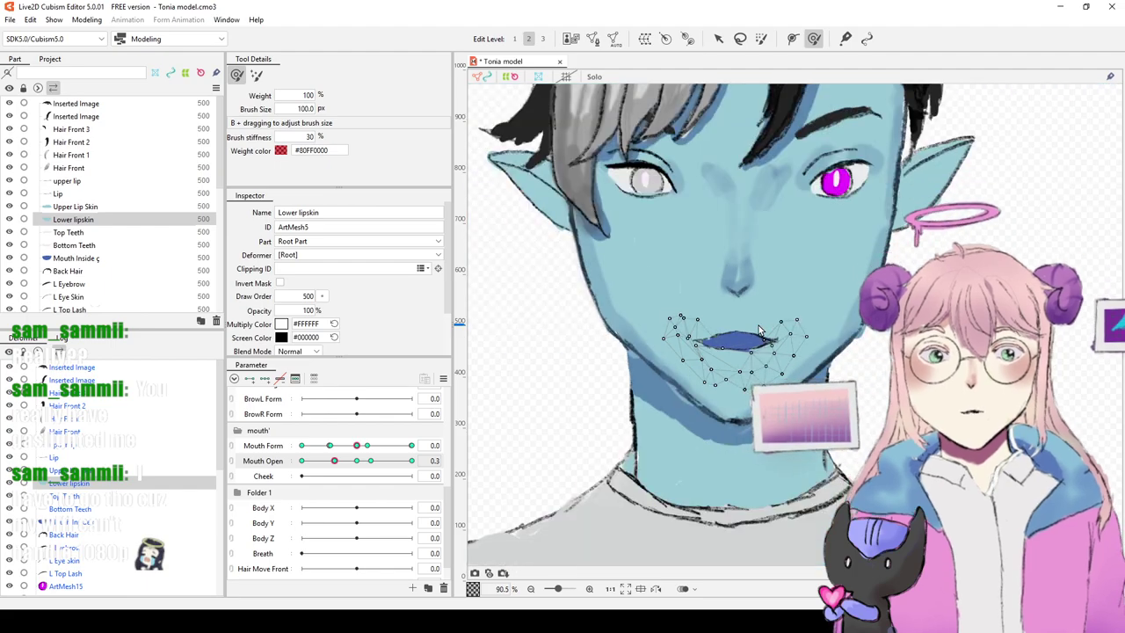
{"action": "scroll", "coordinate": [761, 331], "scroll_direction": "up", "scroll_amount": 5}
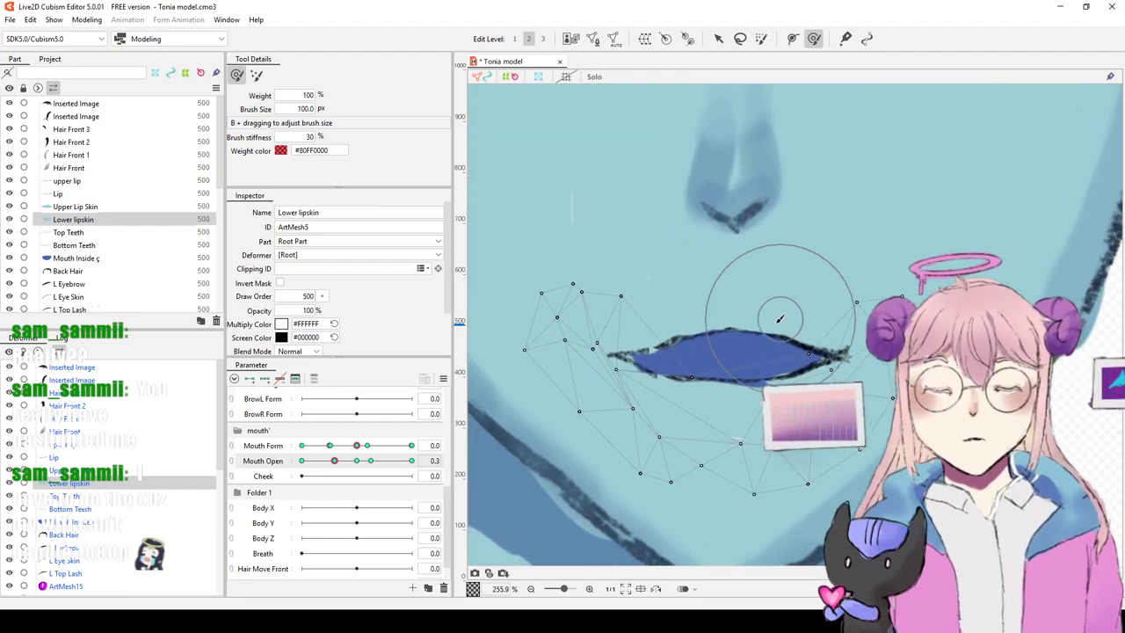
Step: Set Mouth Form to -0.5 and brush the Lower lipskin mesh down and outward to clear the mouth opening
{"action": "left_click_drag", "start_coordinate": [357, 449], "coordinate": [331, 447]}
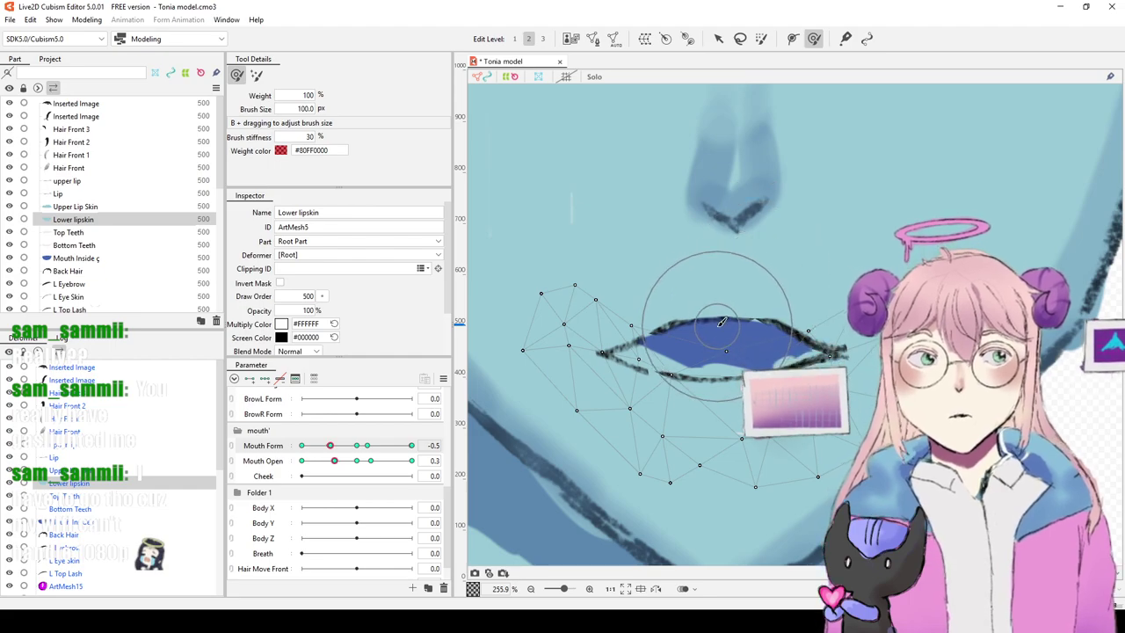
{"action": "left_click_drag", "start_coordinate": [683, 336], "coordinate": [647, 364]}
{"action": "mouse_move", "coordinate": [745, 342]}
{"action": "left_mouse_down"}
{"action": "mouse_move", "coordinate": [747, 359]}
{"action": "mouse_move", "coordinate": [798, 363]}
{"action": "mouse_move", "coordinate": [779, 375]}
{"action": "mouse_move", "coordinate": [695, 378]}
{"action": "mouse_move", "coordinate": [637, 402]}
{"action": "mouse_move", "coordinate": [669, 399]}
{"action": "left_mouse_up"}
{"action": "scroll", "coordinate": [867, 345], "scroll_direction": "down", "scroll_amount": 6}
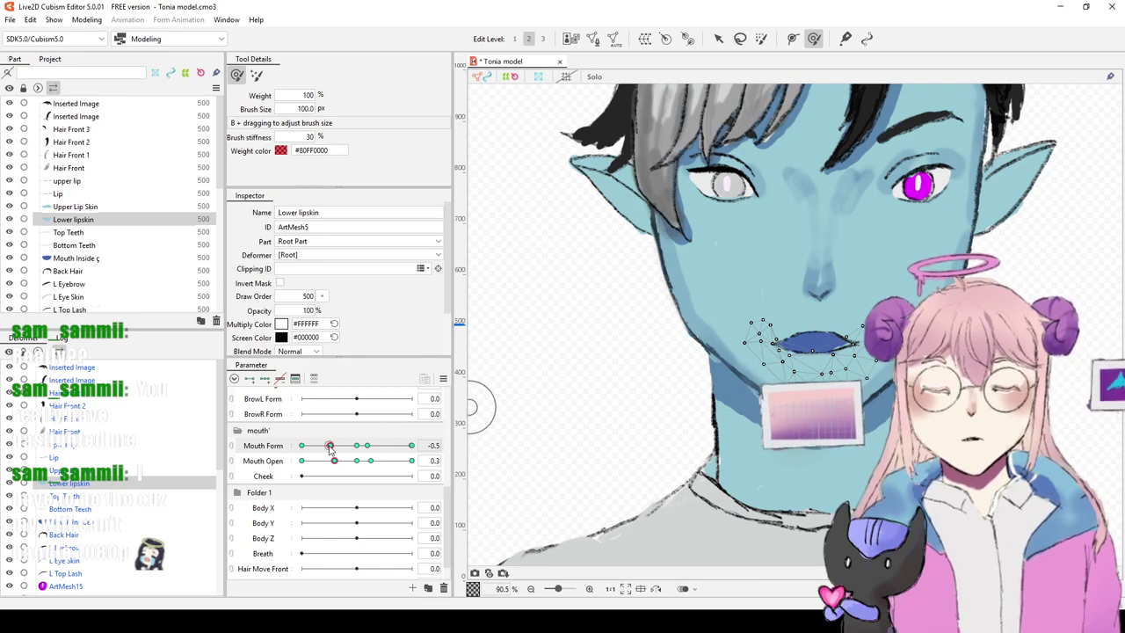
Step: Set Mouth Form to -1.0 and move the Upper Lip Skin vertex at the mouth's corner outward, off the lip line
{"action": "left_click_drag", "start_coordinate": [312, 449], "coordinate": [302, 445]}
{"action": "scroll", "coordinate": [684, 252], "scroll_direction": "up", "scroll_amount": 6}
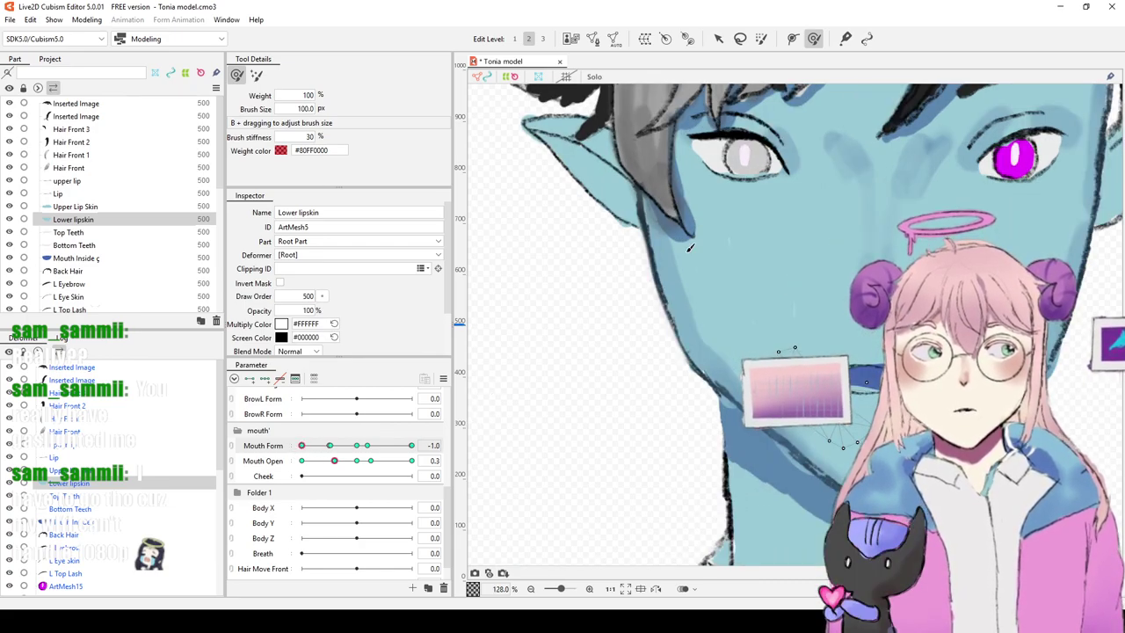
{"action": "mouse_move", "coordinate": [811, 252]}
{"action": "left_mouse_down"}
{"action": "mouse_move", "coordinate": [735, 296]}
{"action": "mouse_move", "coordinate": [724, 275]}
{"action": "mouse_move", "coordinate": [706, 292]}
{"action": "mouse_move", "coordinate": [721, 284]}
{"action": "mouse_move", "coordinate": [692, 284]}
{"action": "left_mouse_up"}
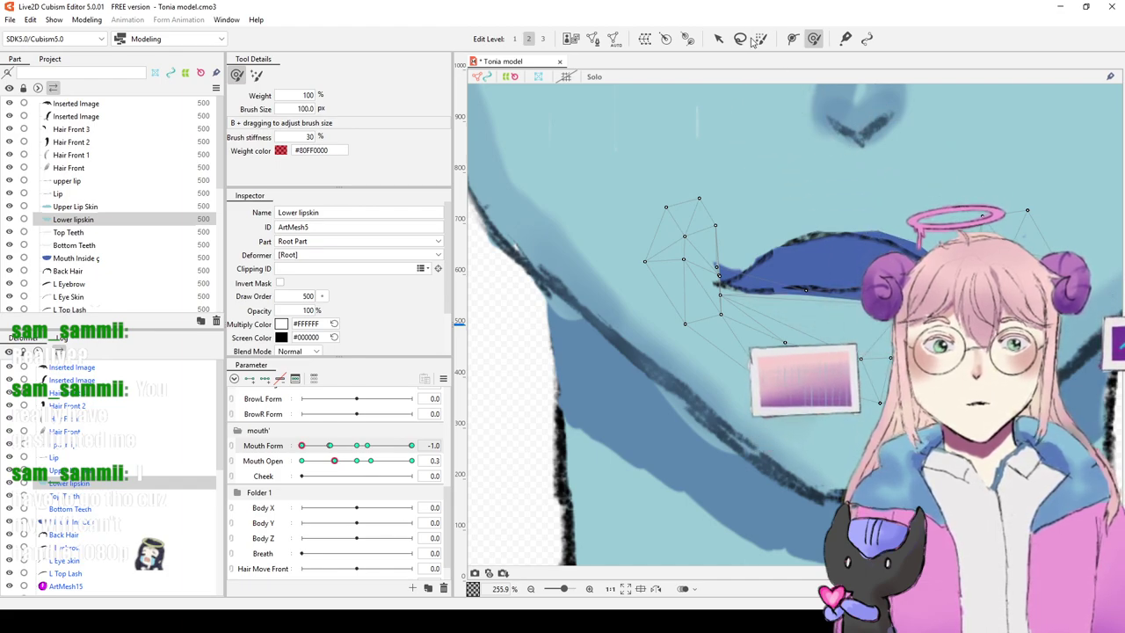
{"action": "left_click", "coordinate": [720, 38]}
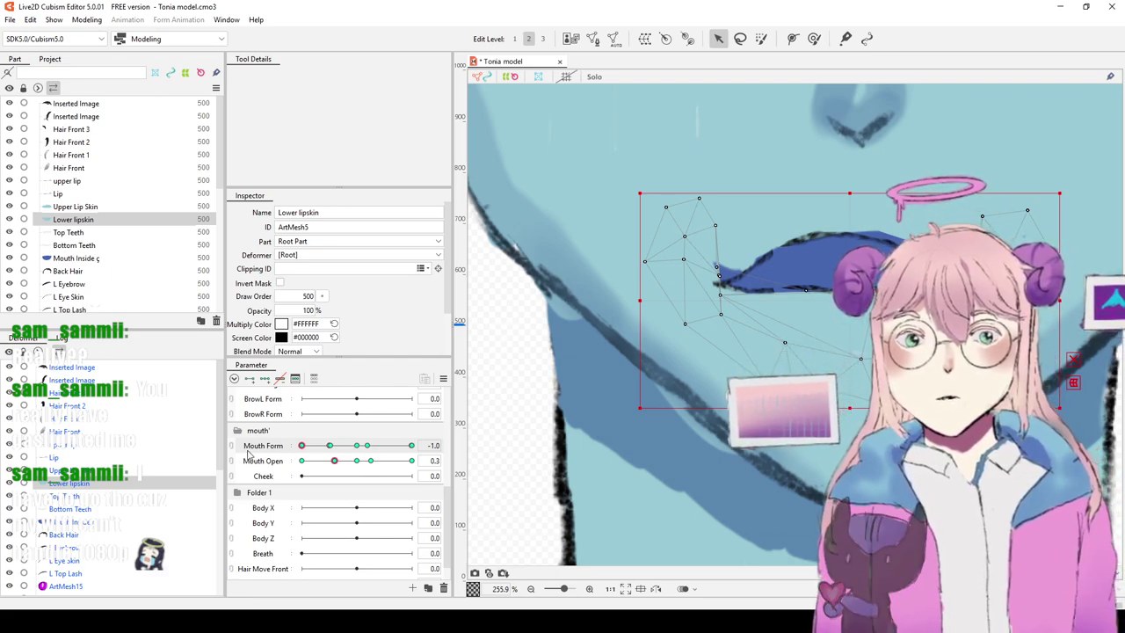
{"action": "left_click", "coordinate": [816, 165]}
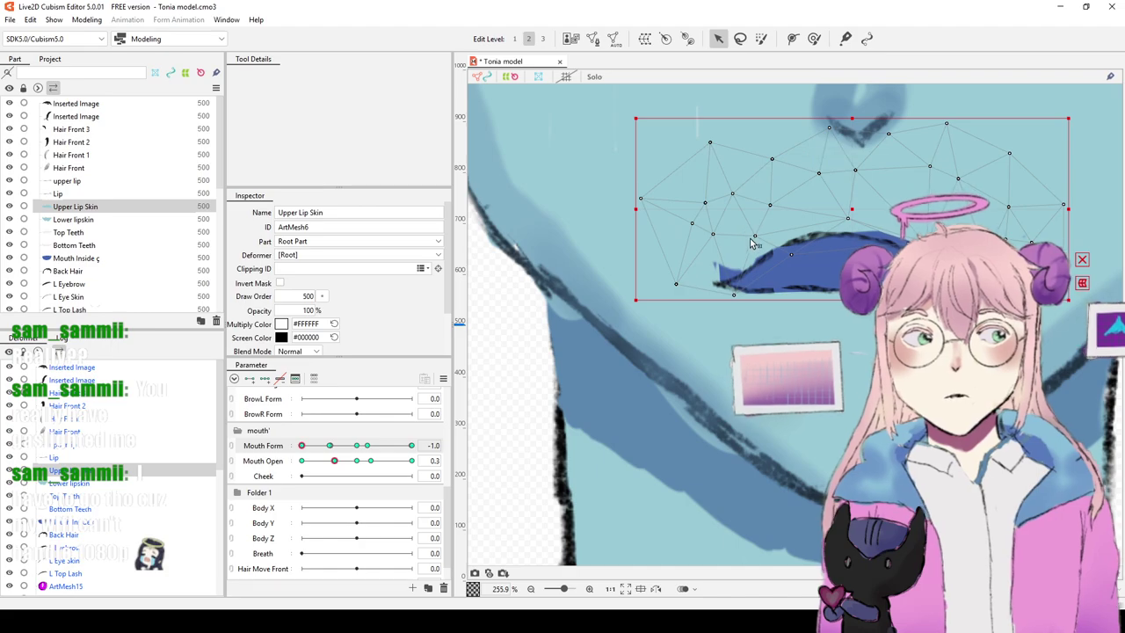
{"action": "left_click_drag", "start_coordinate": [720, 269], "coordinate": [689, 283]}
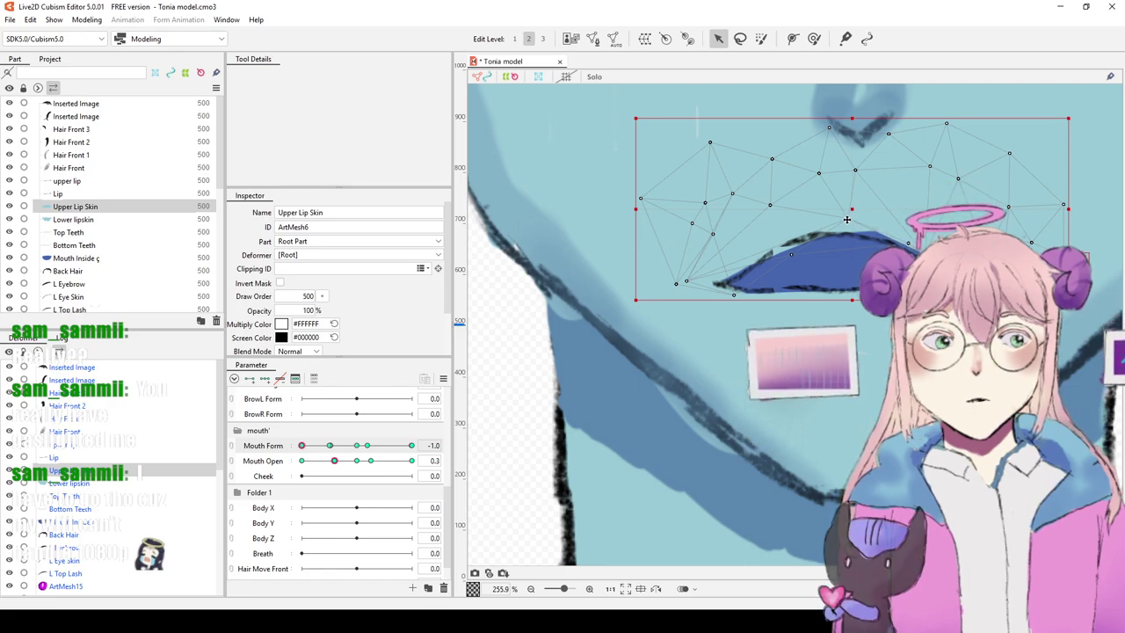
{"action": "left_click_drag", "start_coordinate": [861, 217], "coordinate": [863, 217]}
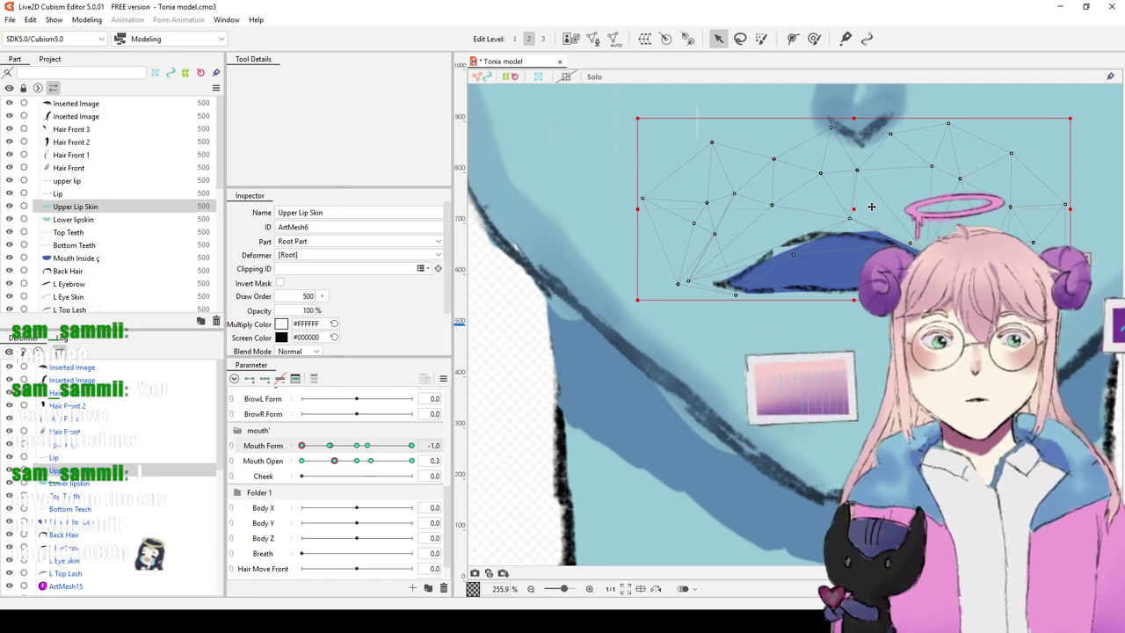
{"action": "key", "text": "ctrl+z"}
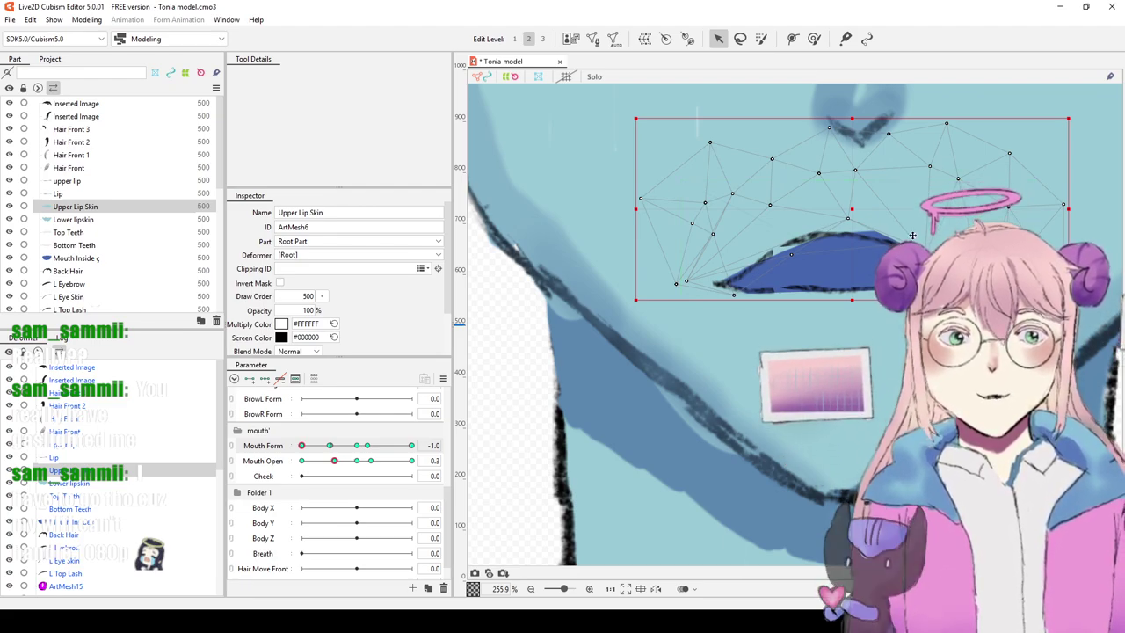
Step: Reposition the Upper Lip Skin vertices above the middle of the mouth so the skin edge follows the upper lip line
{"action": "scroll", "coordinate": [782, 246], "scroll_direction": "up", "scroll_amount": 5}
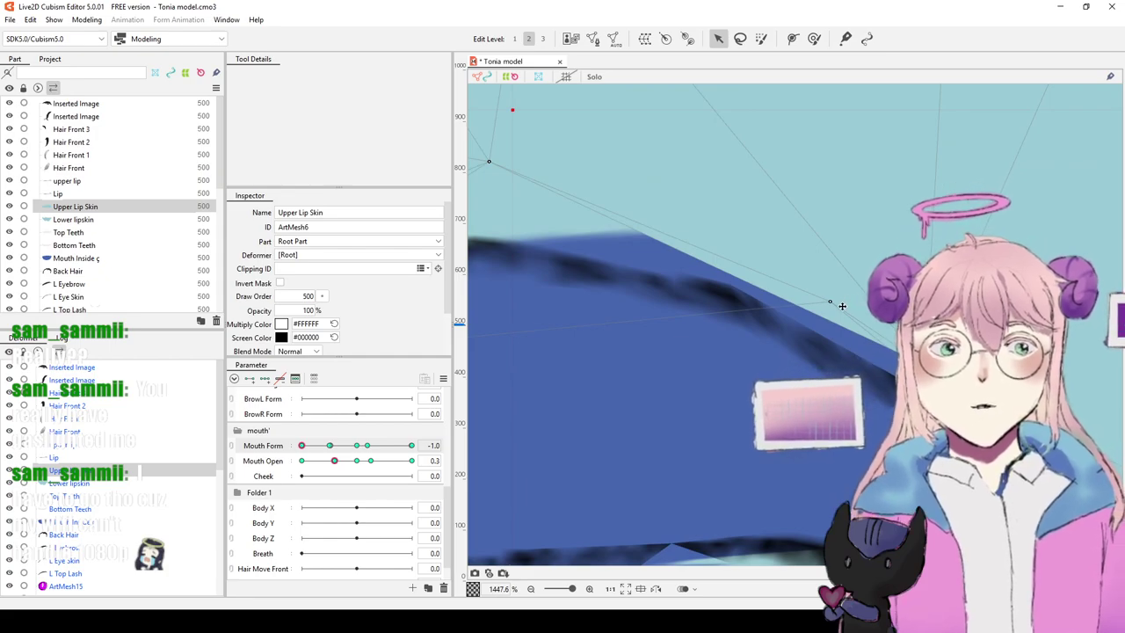
{"action": "left_click_drag", "start_coordinate": [829, 302], "coordinate": [618, 268]}
{"action": "scroll", "coordinate": [756, 251], "scroll_direction": "down", "scroll_amount": 2}
{"action": "left_click_drag", "start_coordinate": [811, 233], "coordinate": [897, 224]}
{"action": "scroll", "coordinate": [896, 223], "scroll_direction": "down", "scroll_amount": 3}
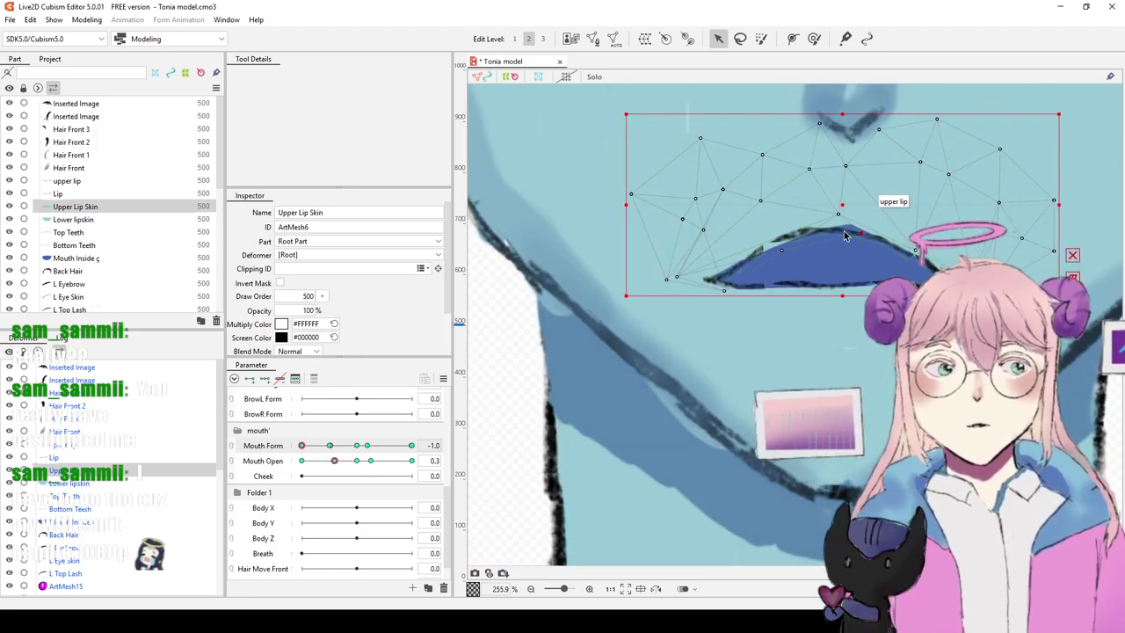
{"action": "scroll", "coordinate": [822, 191], "scroll_direction": "up", "scroll_amount": 3}
{"action": "left_click_drag", "start_coordinate": [826, 189], "coordinate": [725, 200]}
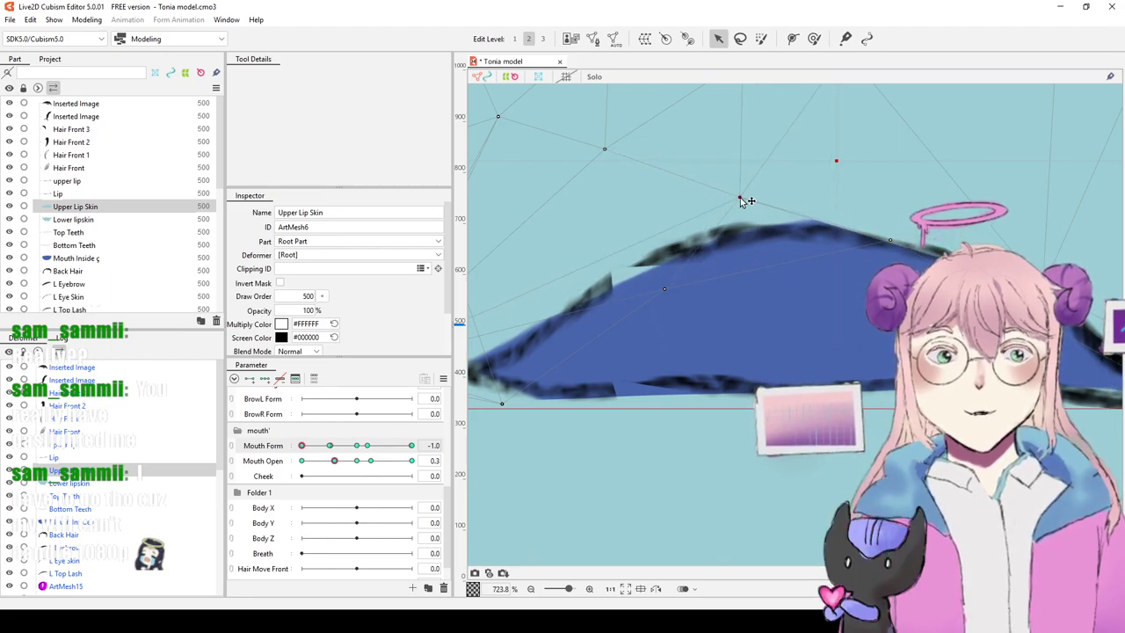
Step: Set Mouth Form to 0.2 and brush the Lower lipskin mesh outward to uncover the mouth's corner
{"action": "scroll", "coordinate": [744, 196], "scroll_direction": "down", "scroll_amount": 6}
{"action": "left_click_drag", "start_coordinate": [896, 237], "coordinate": [717, 435]}
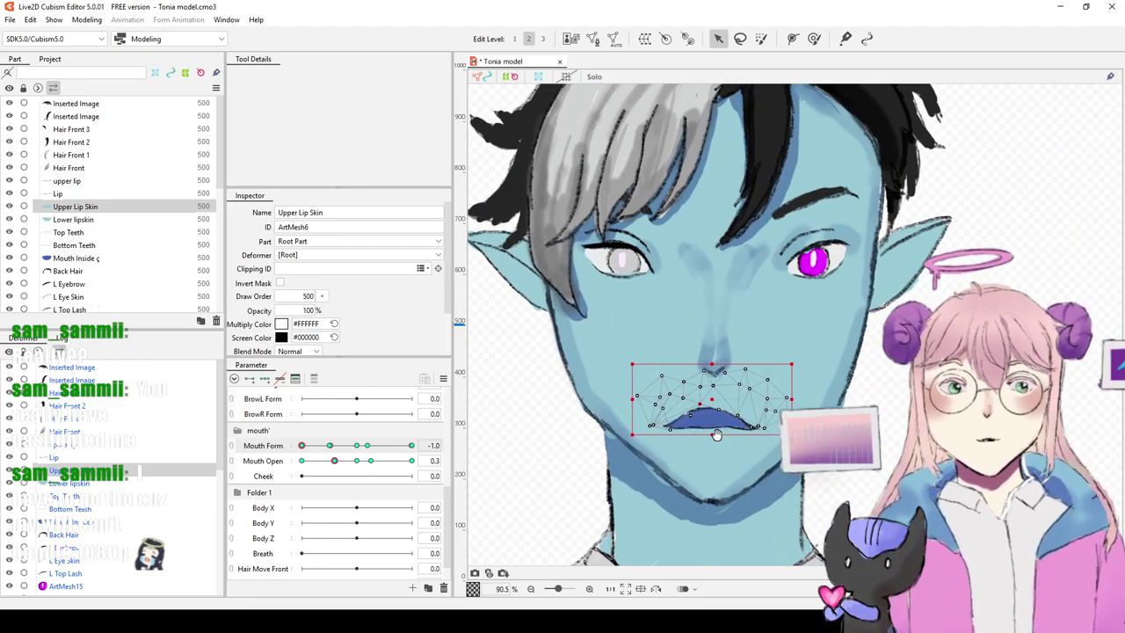
{"action": "left_click_drag", "start_coordinate": [777, 310], "coordinate": [806, 291]}
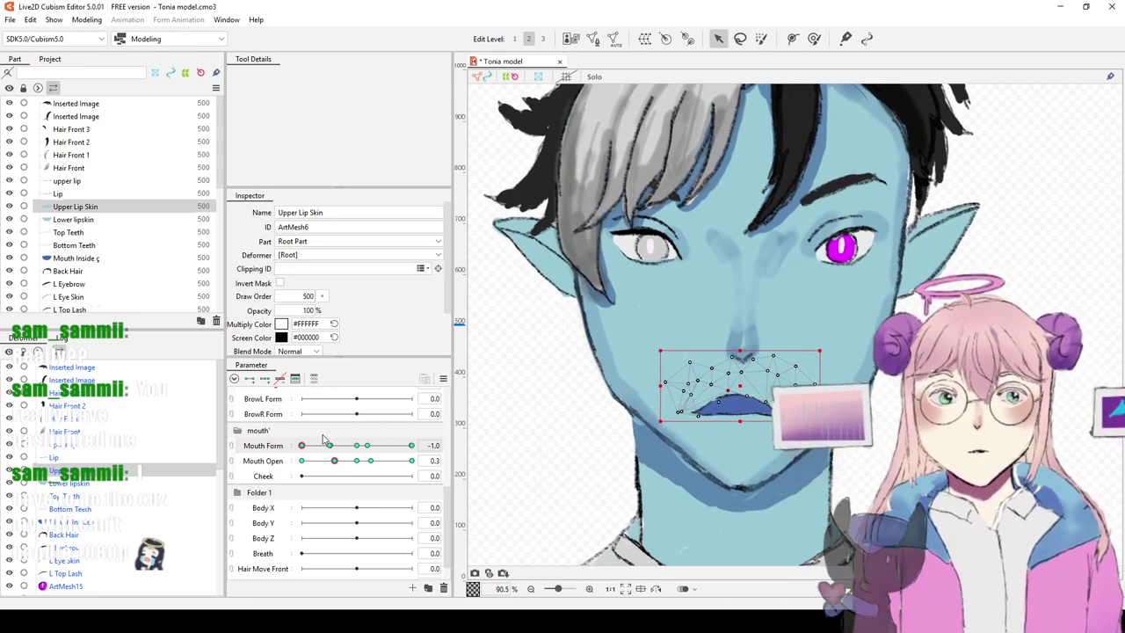
{"action": "left_click_drag", "start_coordinate": [301, 446], "coordinate": [376, 445]}
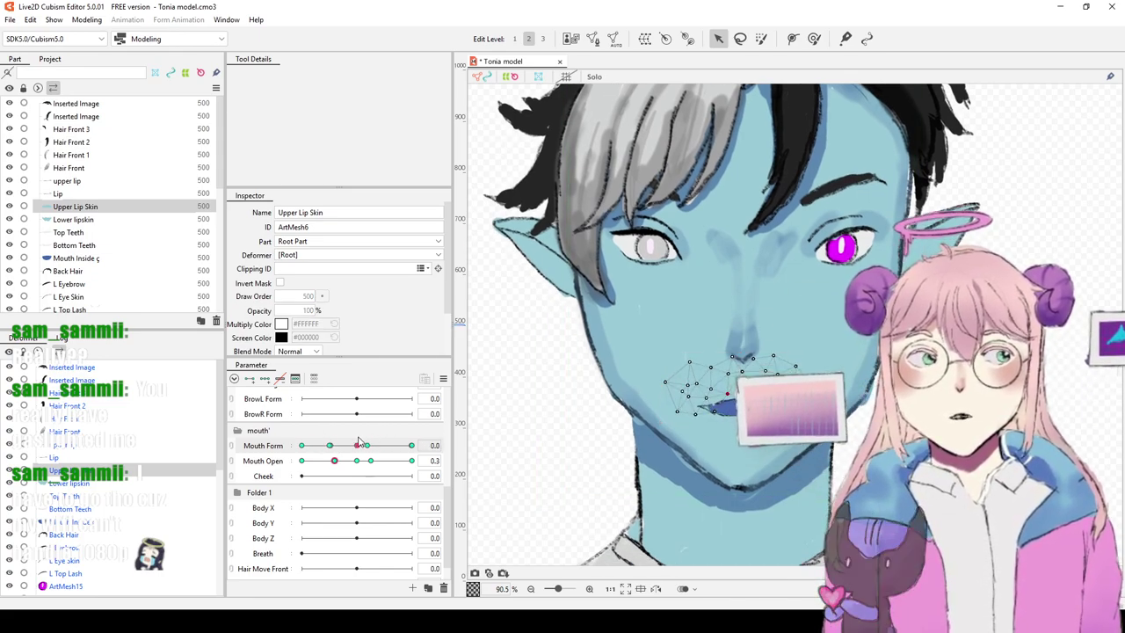
{"action": "left_click_drag", "start_coordinate": [330, 451], "coordinate": [369, 453]}
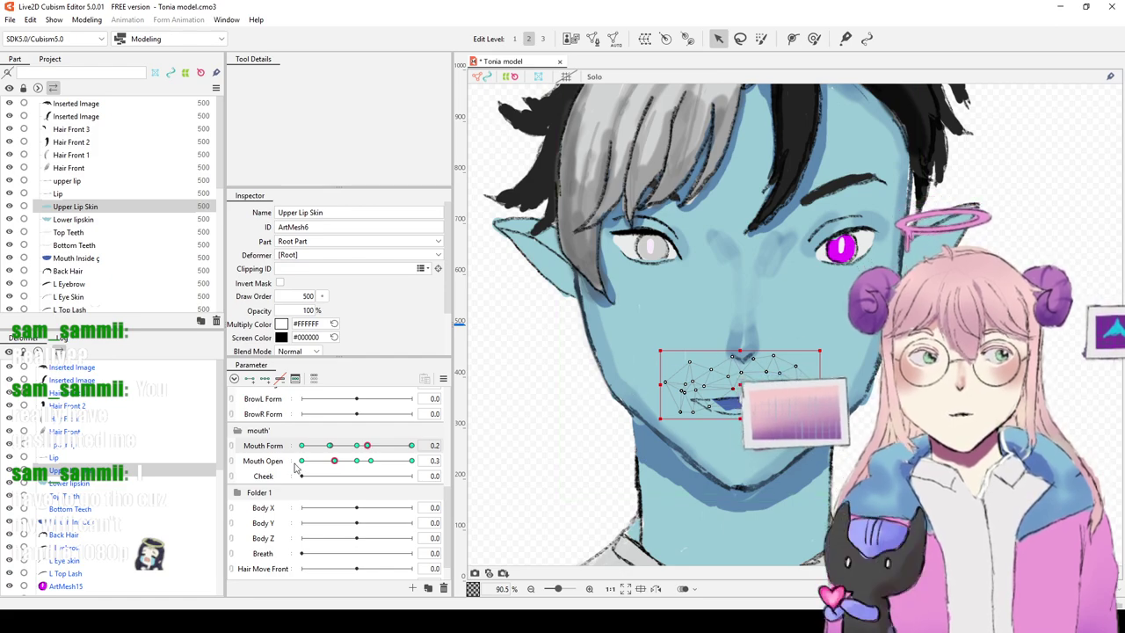
{"action": "left_click", "coordinate": [67, 487]}
{"action": "scroll", "coordinate": [734, 295], "scroll_direction": "up", "scroll_amount": 6}
{"action": "left_click_drag", "start_coordinate": [733, 310], "coordinate": [729, 165]}
{"action": "left_click_drag", "start_coordinate": [730, 339], "coordinate": [760, 213]}
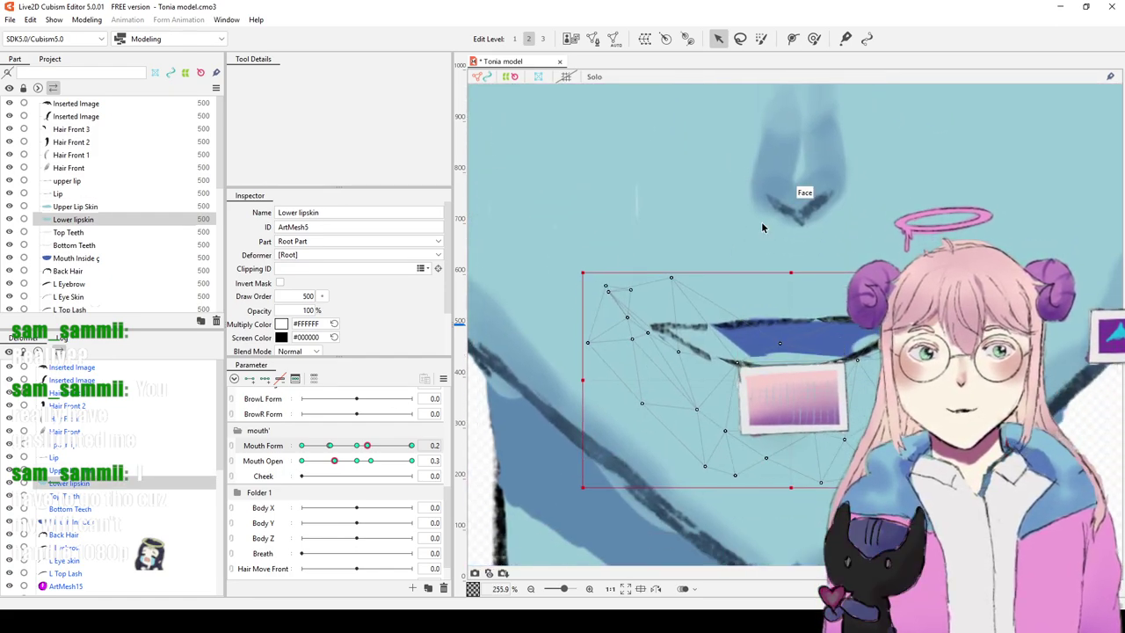
{"action": "left_click", "coordinate": [813, 40]}
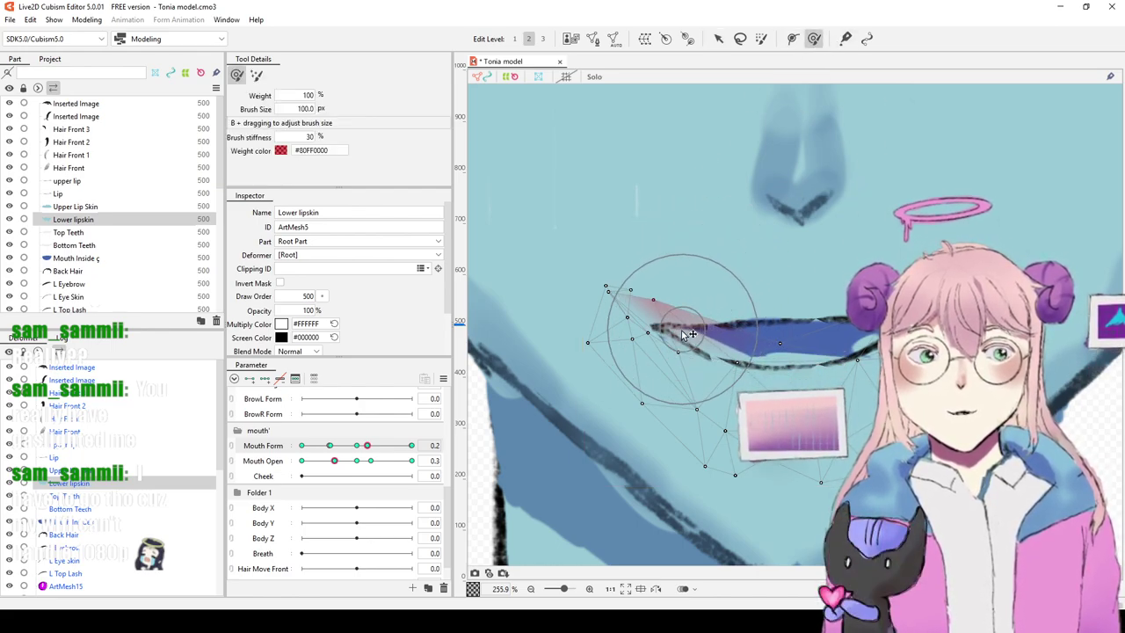
{"action": "mouse_move", "coordinate": [721, 319]}
{"action": "left_mouse_down"}
{"action": "mouse_move", "coordinate": [698, 336]}
{"action": "mouse_move", "coordinate": [690, 325]}
{"action": "mouse_move", "coordinate": [658, 330]}
{"action": "left_mouse_up"}
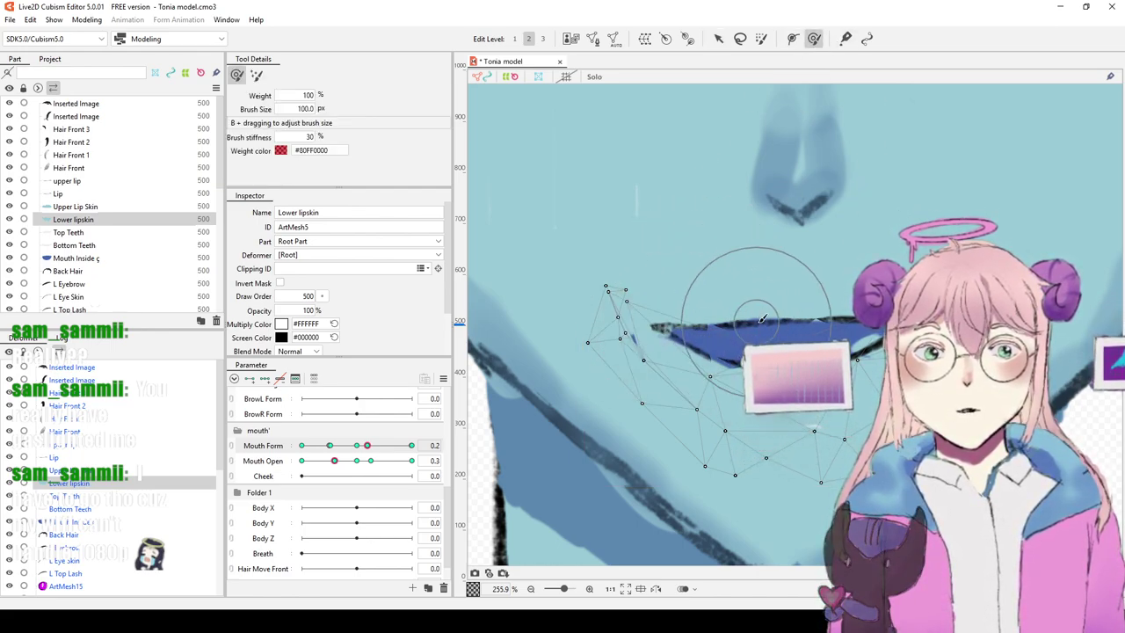
Step: Brush the Lower lipskin mesh off the middle and far side of the mouth opening so its edge follows the lower lip line
{"action": "left_click_drag", "start_coordinate": [779, 339], "coordinate": [780, 355]}
{"action": "left_click_drag", "start_coordinate": [839, 309], "coordinate": [851, 332]}
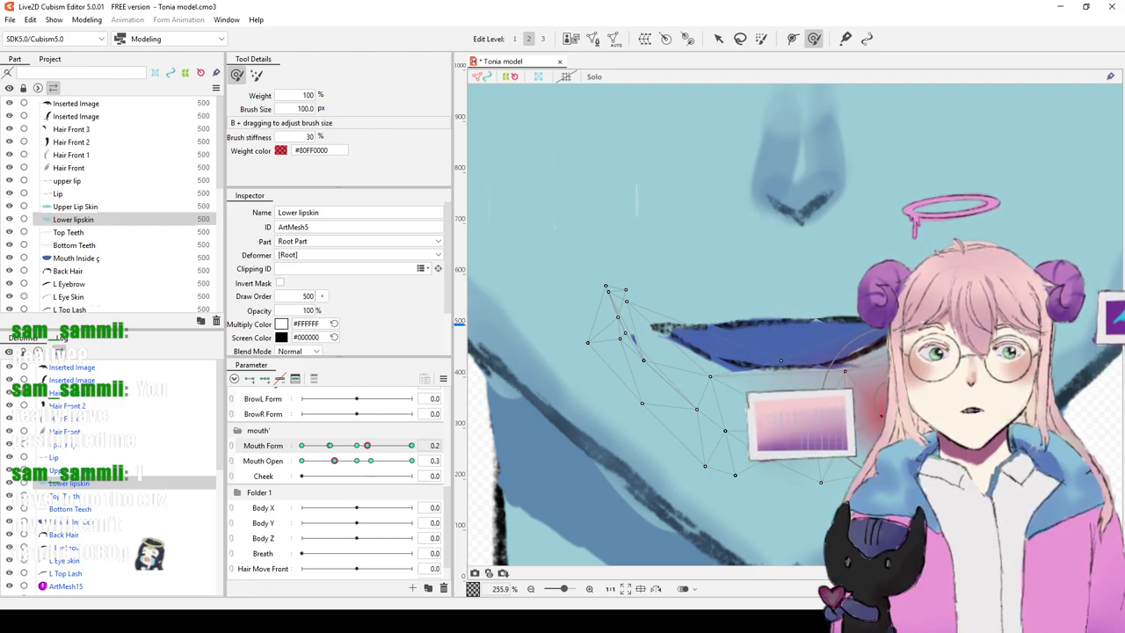
{"action": "mouse_move", "coordinate": [864, 382]}
{"action": "left_mouse_down"}
{"action": "mouse_move", "coordinate": [847, 389]}
{"action": "mouse_move", "coordinate": [860, 392]}
{"action": "mouse_move", "coordinate": [803, 332]}
{"action": "left_mouse_up"}
{"action": "left_click_drag", "start_coordinate": [638, 331], "coordinate": [626, 325]}
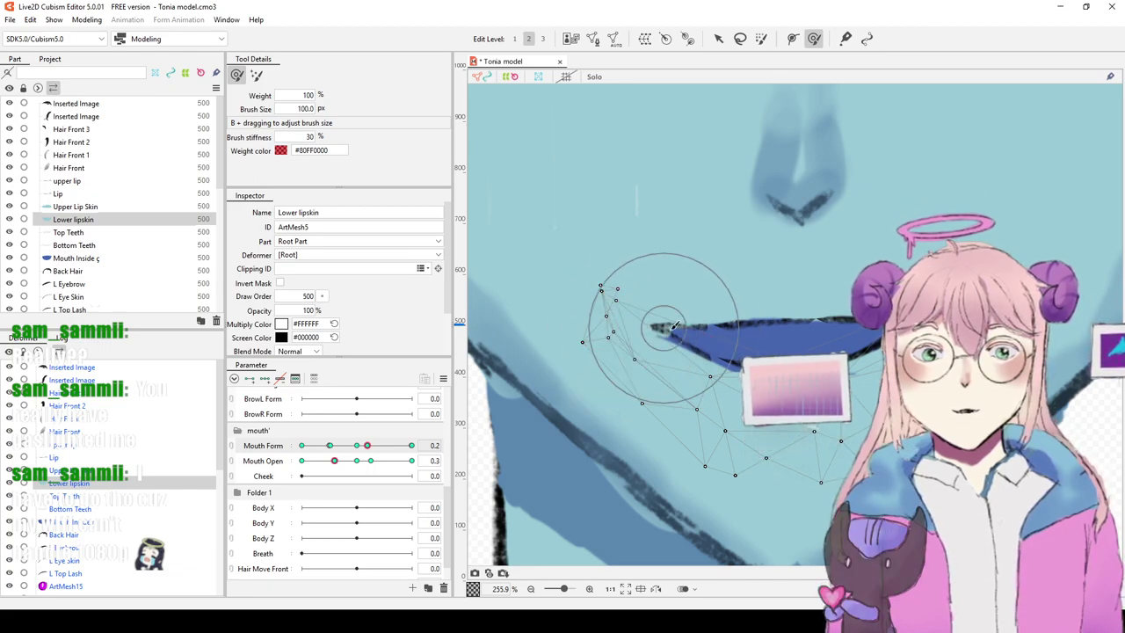
{"action": "mouse_move", "coordinate": [729, 343]}
{"action": "left_mouse_down"}
{"action": "mouse_move", "coordinate": [698, 341]}
{"action": "mouse_move", "coordinate": [822, 327]}
{"action": "mouse_move", "coordinate": [827, 347]}
{"action": "mouse_move", "coordinate": [808, 346]}
{"action": "left_mouse_up"}
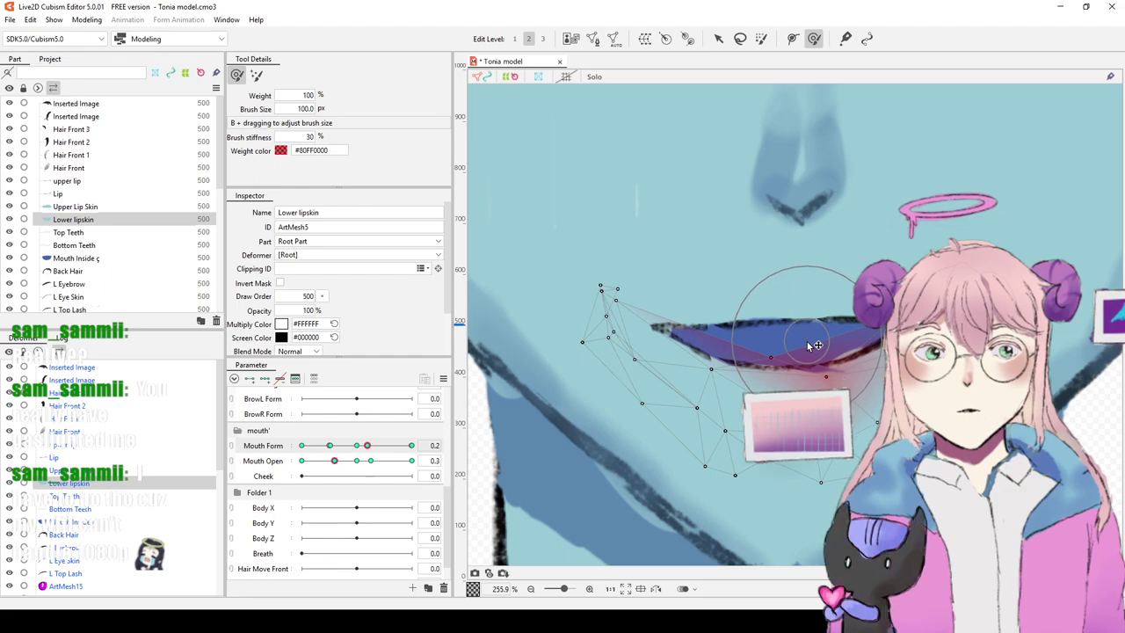
{"action": "scroll", "coordinate": [809, 346], "scroll_direction": "down", "scroll_amount": 10}
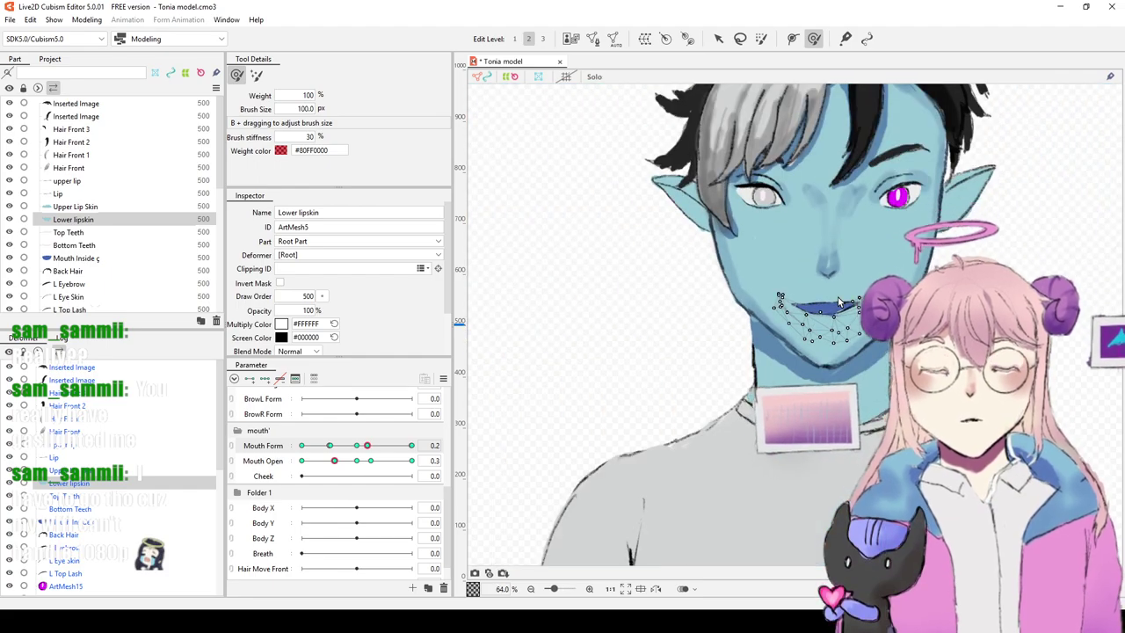
Step: Set Mouth Form to 1.0 and brush the Lower lipskin mesh outward and down, clear of the smiling mouth's opening
{"action": "scroll", "coordinate": [850, 294], "scroll_direction": "down", "scroll_amount": 5}
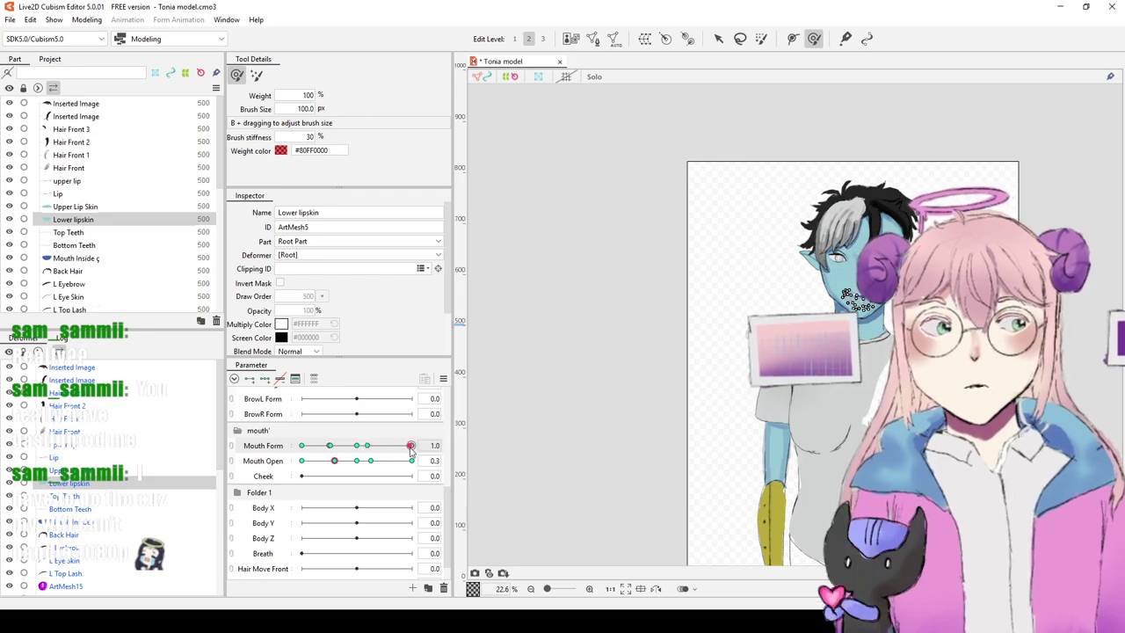
{"action": "scroll", "coordinate": [791, 221], "scroll_direction": "up", "scroll_amount": 10}
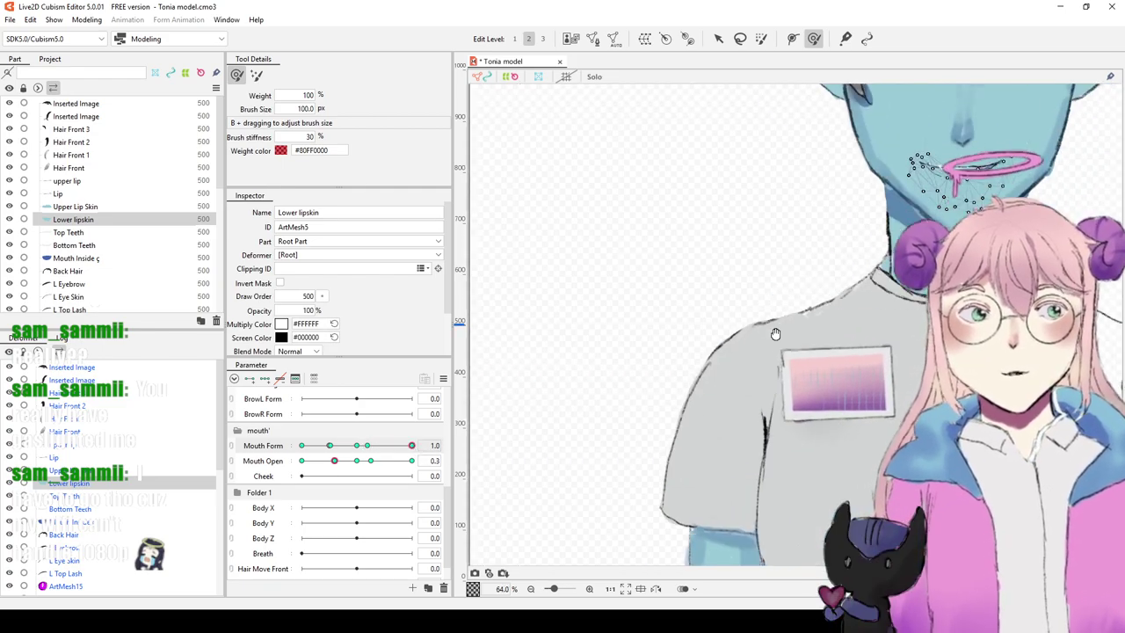
{"action": "left_click_drag", "start_coordinate": [811, 319], "coordinate": [577, 402]}
{"action": "left_click_drag", "start_coordinate": [817, 220], "coordinate": [577, 358]}
{"action": "left_click_drag", "start_coordinate": [739, 123], "coordinate": [607, 418]}
{"action": "left_click_drag", "start_coordinate": [659, 352], "coordinate": [710, 334]}
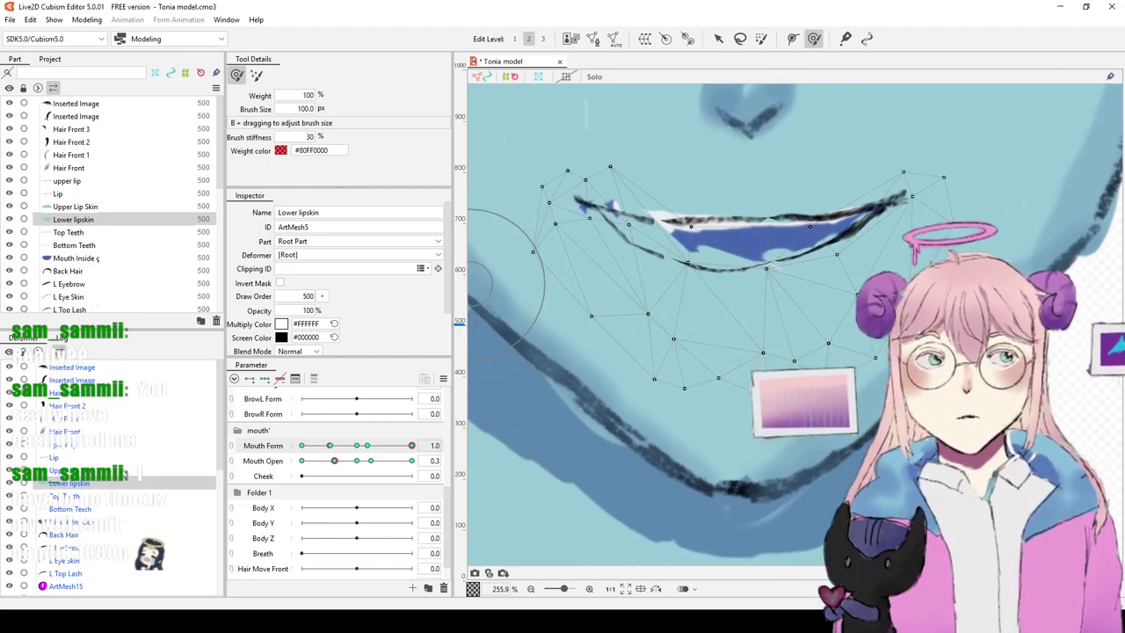
{"action": "mouse_move", "coordinate": [651, 195]}
{"action": "left_mouse_down"}
{"action": "mouse_move", "coordinate": [637, 228]}
{"action": "mouse_move", "coordinate": [658, 250]}
{"action": "left_mouse_up"}
{"action": "mouse_move", "coordinate": [665, 235]}
{"action": "left_mouse_down"}
{"action": "mouse_move", "coordinate": [577, 226]}
{"action": "mouse_move", "coordinate": [558, 205]}
{"action": "mouse_move", "coordinate": [595, 202]}
{"action": "mouse_move", "coordinate": [628, 222]}
{"action": "mouse_move", "coordinate": [613, 230]}
{"action": "mouse_move", "coordinate": [721, 234]}
{"action": "mouse_move", "coordinate": [725, 263]}
{"action": "mouse_move", "coordinate": [817, 218]}
{"action": "left_mouse_up"}
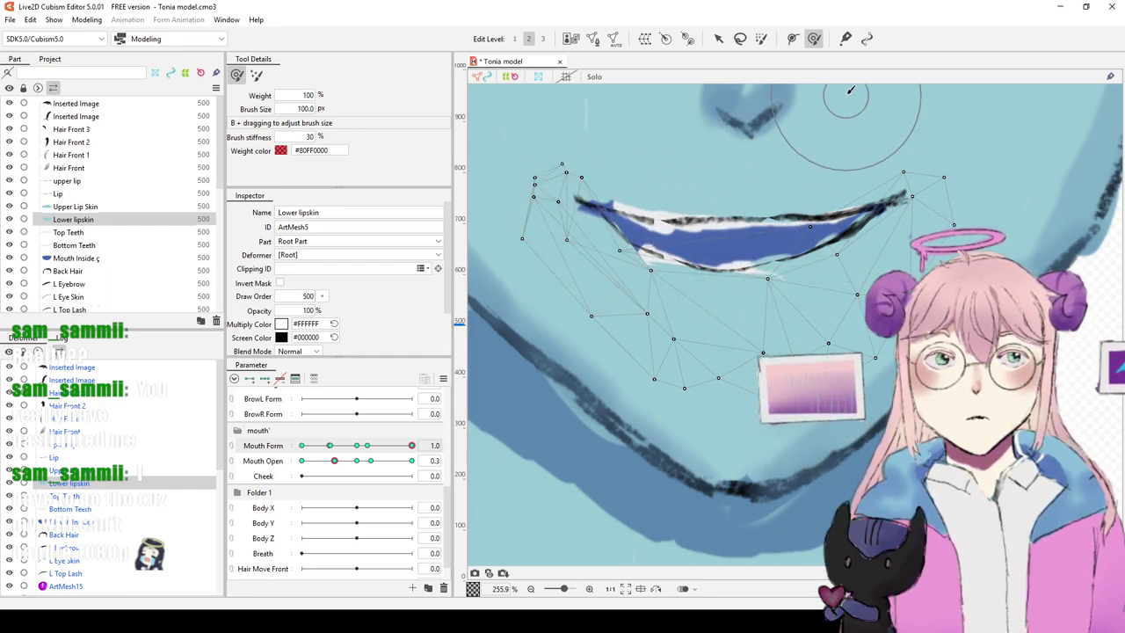
Step: Brush the Lower lipskin edge back toward the lower lip line between the mouth's corner and its middle
{"action": "left_click", "coordinate": [719, 39]}
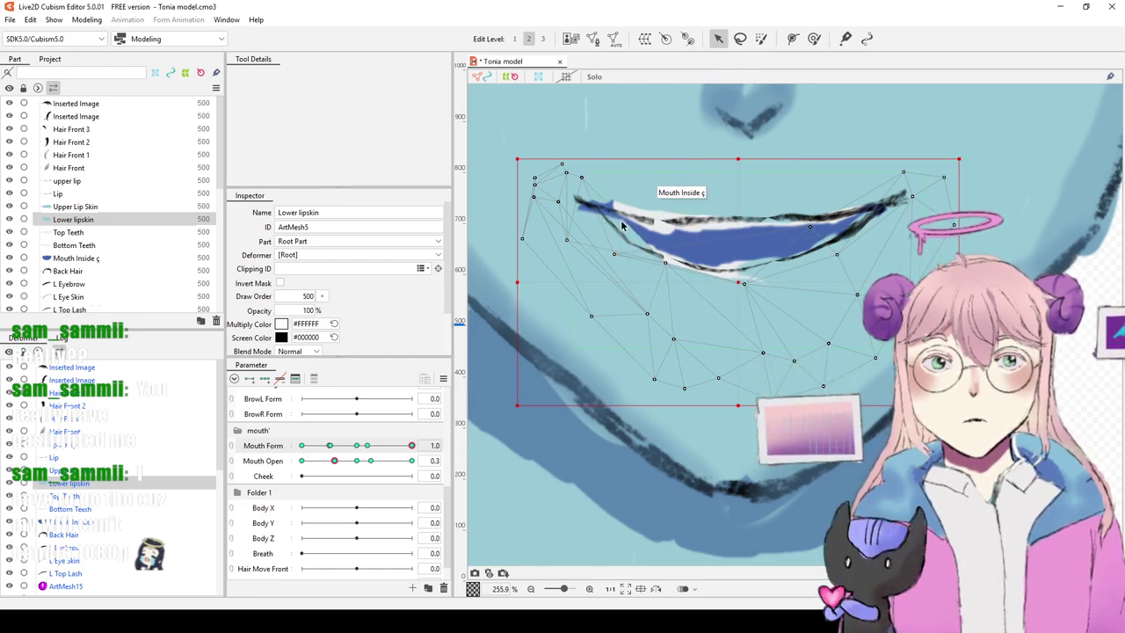
{"action": "left_click", "coordinate": [814, 37]}
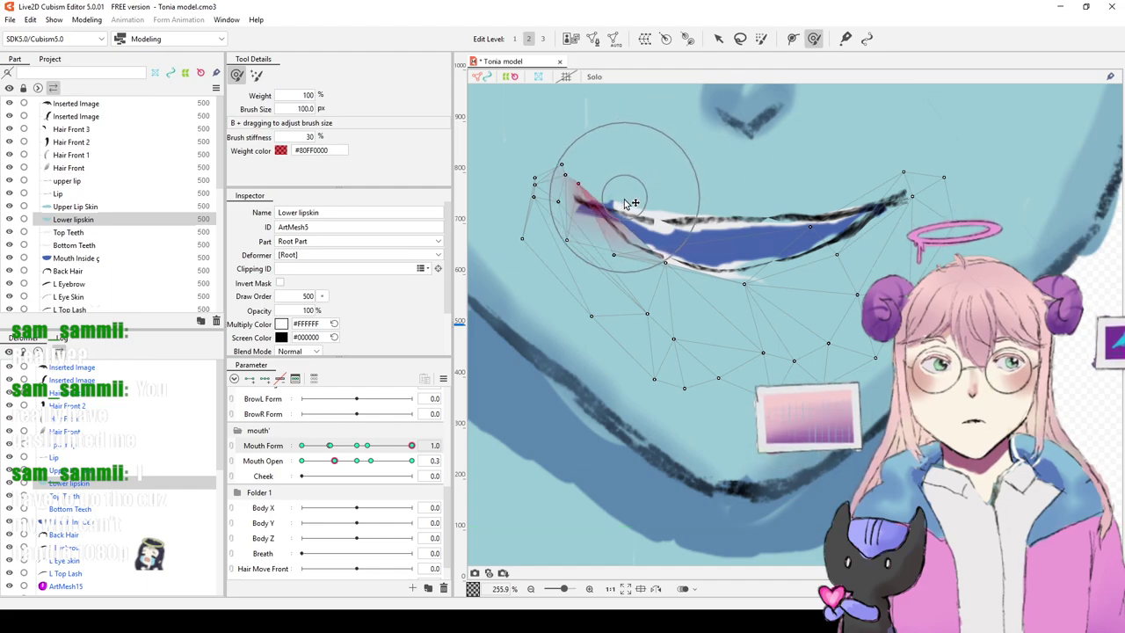
{"action": "mouse_move", "coordinate": [623, 205]}
{"action": "left_mouse_down"}
{"action": "mouse_move", "coordinate": [640, 220]}
{"action": "mouse_move", "coordinate": [632, 232]}
{"action": "mouse_move", "coordinate": [598, 220]}
{"action": "mouse_move", "coordinate": [646, 237]}
{"action": "mouse_move", "coordinate": [642, 224]}
{"action": "mouse_move", "coordinate": [726, 265]}
{"action": "left_mouse_up"}
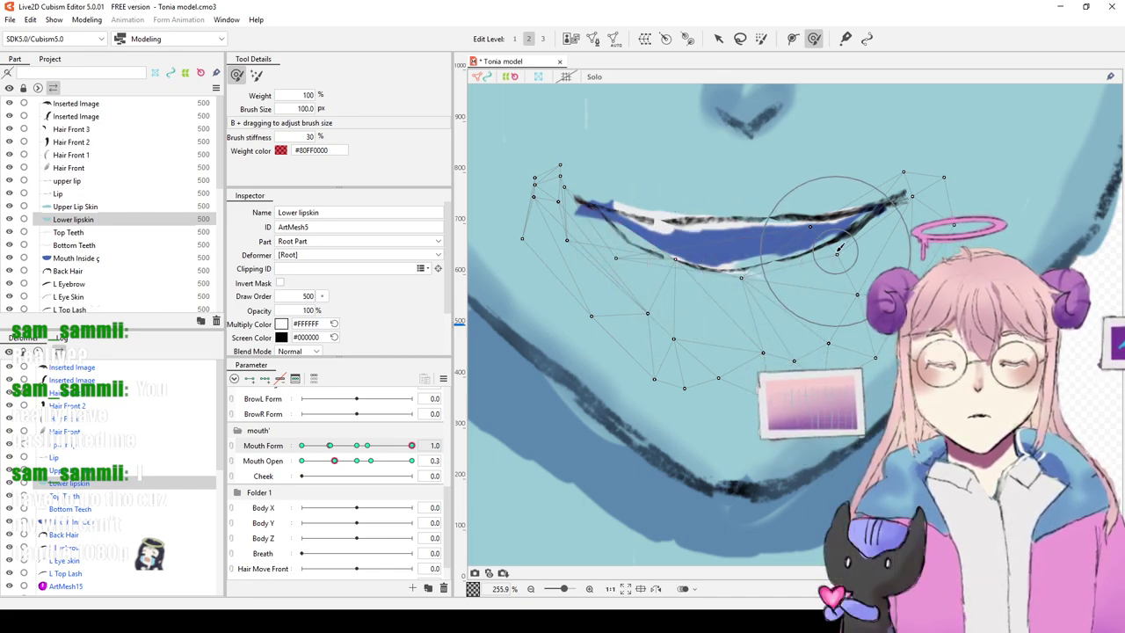
{"action": "scroll", "coordinate": [840, 251], "scroll_direction": "down", "scroll_amount": 4}
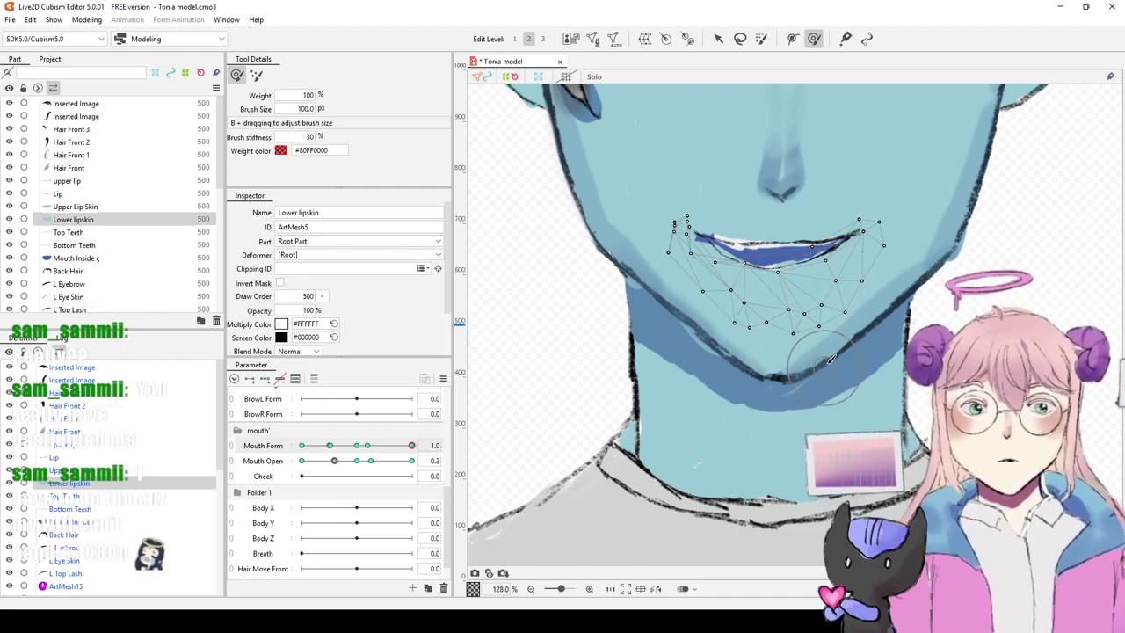
Step: Brush the Upper Lip Skin mesh outward around the mouth's corners at Mouth Form 1.0
{"action": "left_click", "coordinate": [199, 469]}
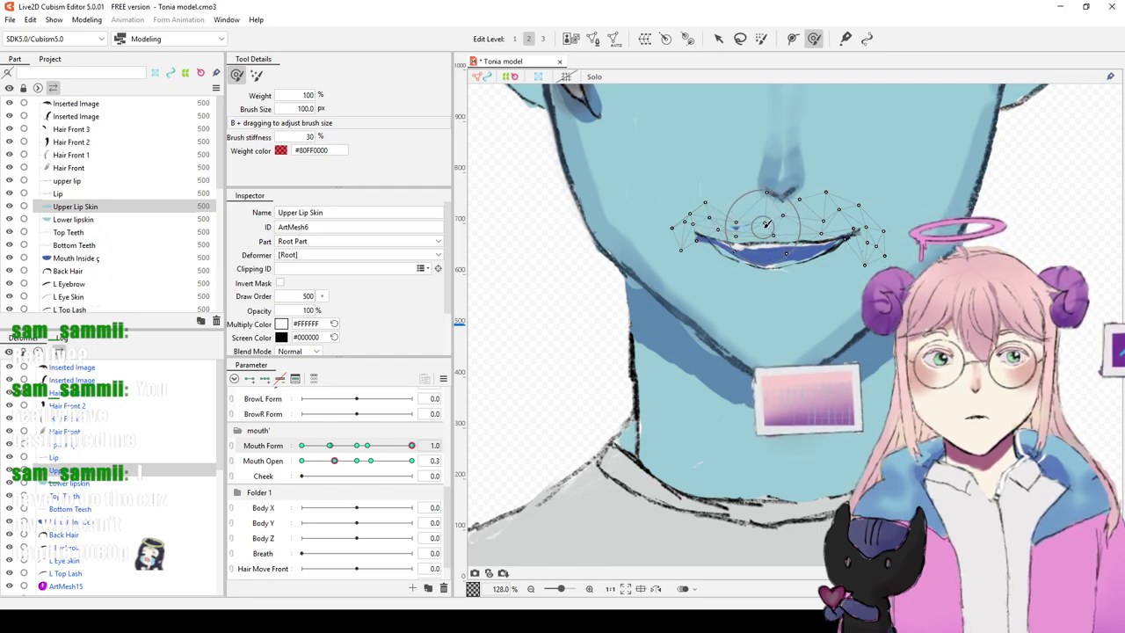
{"action": "left_click_drag", "start_coordinate": [700, 236], "coordinate": [678, 247]}
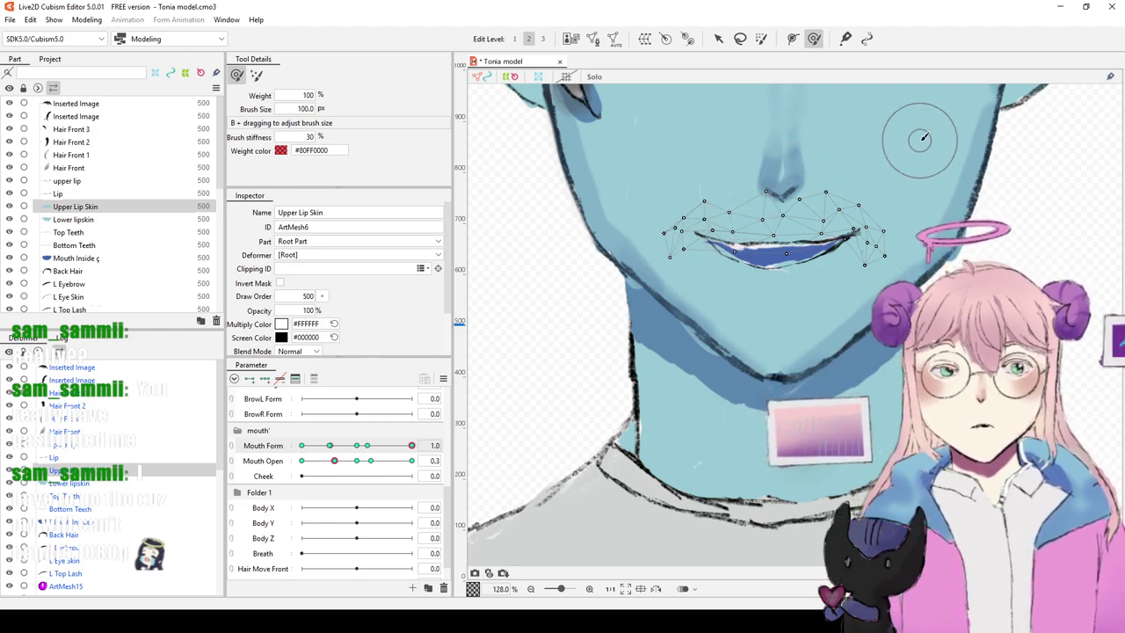
{"action": "scroll", "coordinate": [893, 158], "scroll_direction": "up", "scroll_amount": 3}
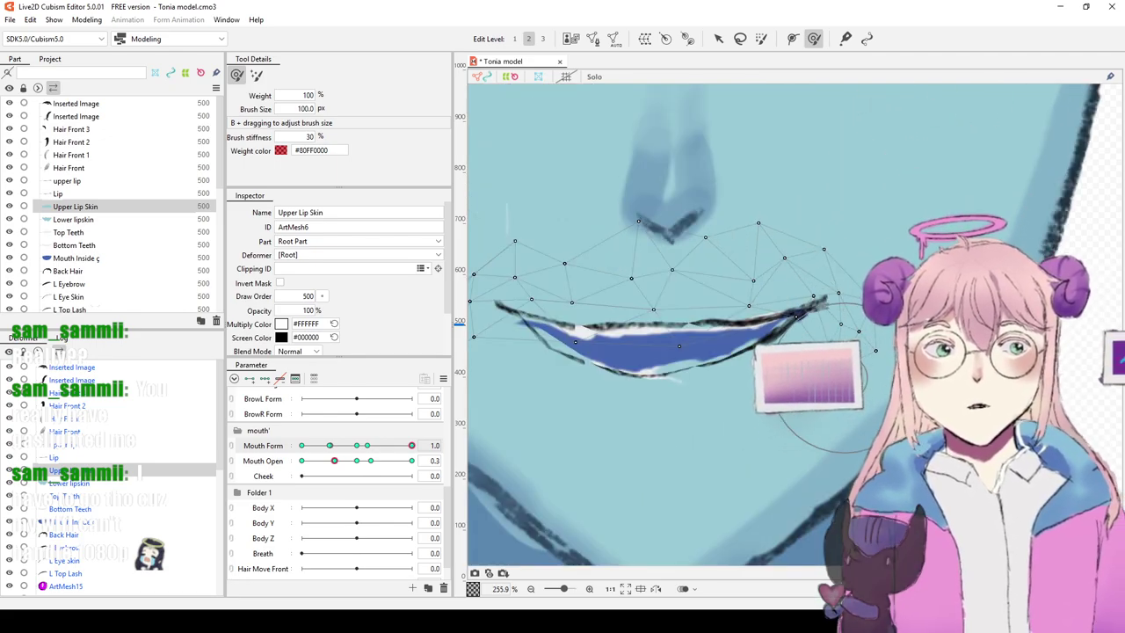
{"action": "left_click_drag", "start_coordinate": [836, 380], "coordinate": [828, 381]}
{"action": "scroll", "coordinate": [702, 382], "scroll_direction": "down", "scroll_amount": 3}
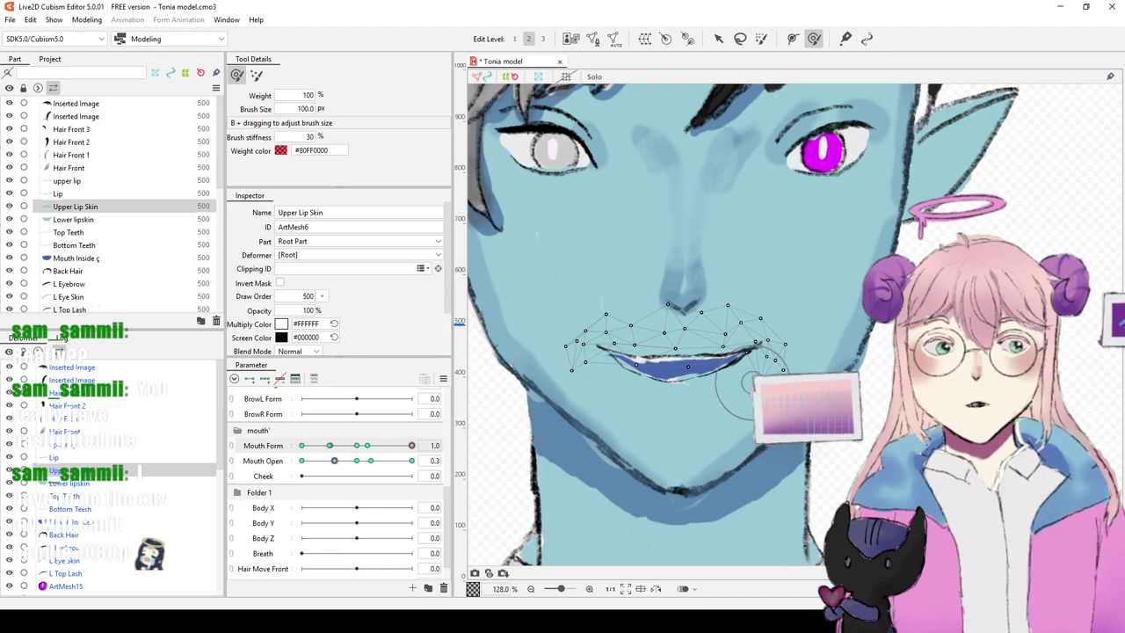
Step: Move the Lower lipskin vertex beneath the middle of the lower lip line slightly down to refine the skin edge
{"action": "left_click", "coordinate": [135, 485]}
{"action": "scroll", "coordinate": [753, 318], "scroll_direction": "up", "scroll_amount": 5}
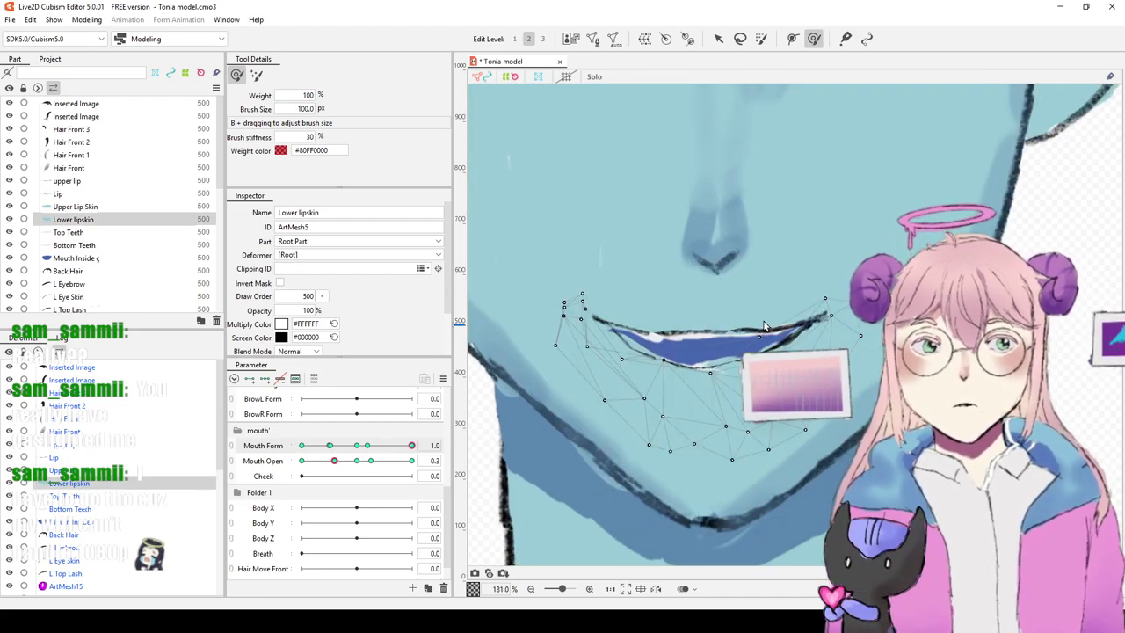
{"action": "left_click_drag", "start_coordinate": [811, 298], "coordinate": [883, 232]}
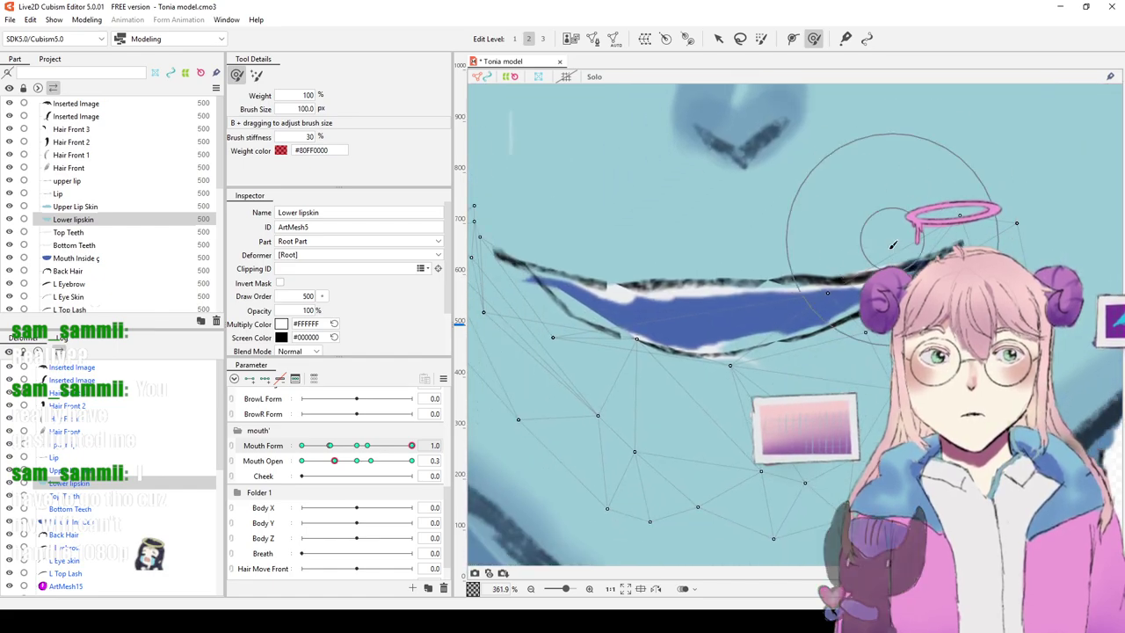
{"action": "mouse_move", "coordinate": [793, 366]}
{"action": "left_mouse_down"}
{"action": "mouse_move", "coordinate": [785, 385]}
{"action": "mouse_move", "coordinate": [718, 388]}
{"action": "left_mouse_up"}
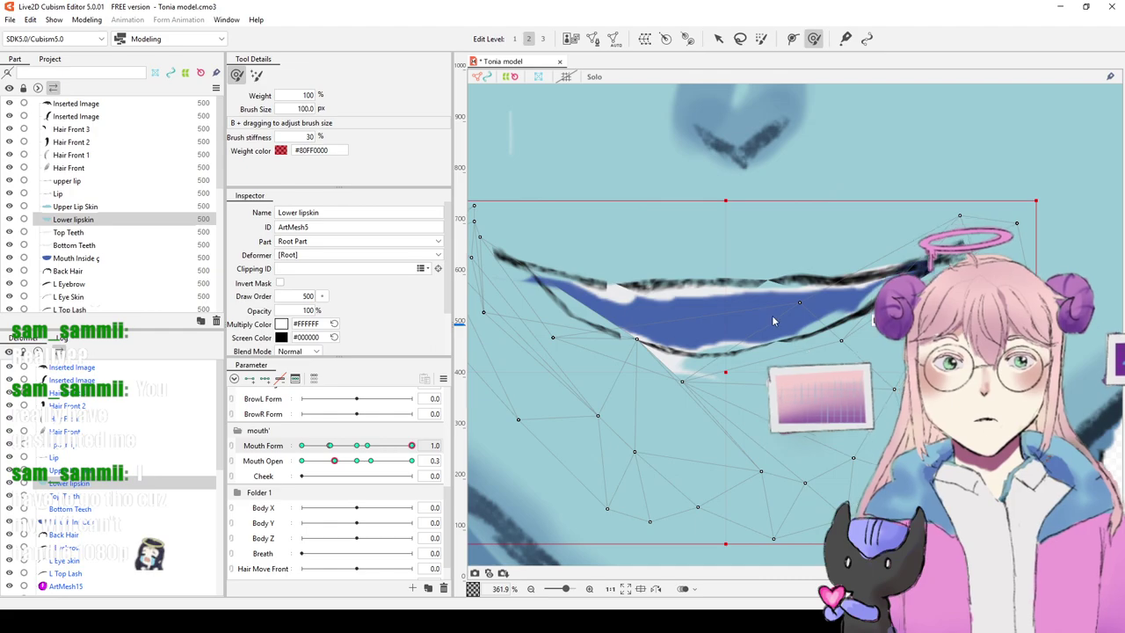
{"action": "left_click", "coordinate": [719, 41]}
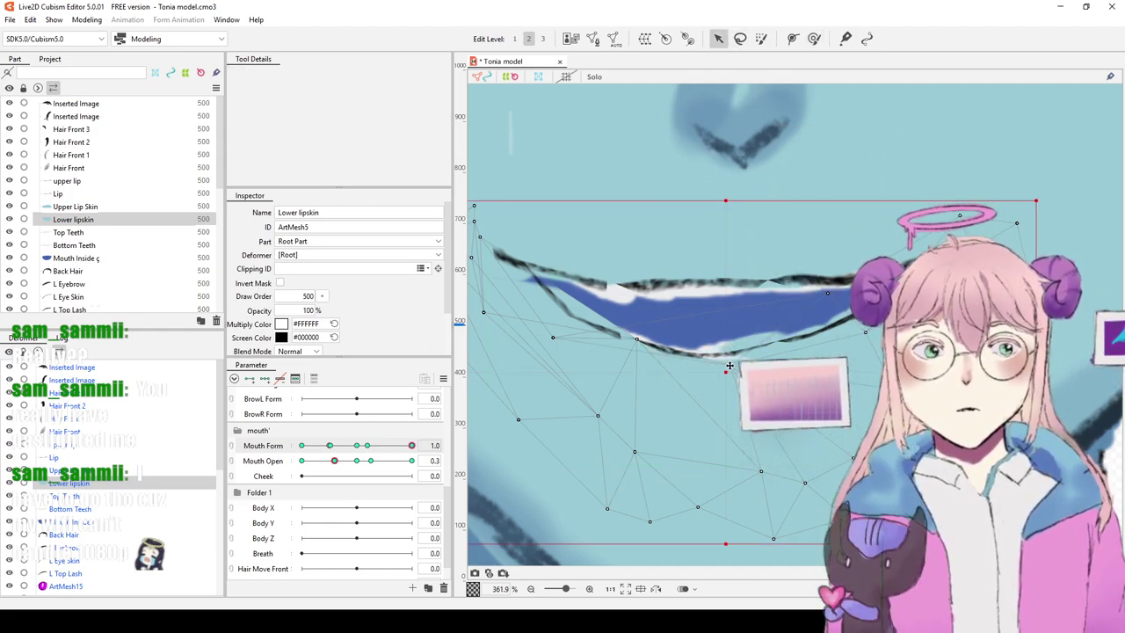
{"action": "scroll", "coordinate": [727, 364], "scroll_direction": "up", "scroll_amount": 2}
{"action": "mouse_move", "coordinate": [727, 369]}
{"action": "left_mouse_down"}
{"action": "mouse_move", "coordinate": [648, 384]}
{"action": "mouse_move", "coordinate": [620, 407]}
{"action": "mouse_move", "coordinate": [646, 384]}
{"action": "mouse_move", "coordinate": [743, 378]}
{"action": "mouse_move", "coordinate": [673, 374]}
{"action": "mouse_move", "coordinate": [713, 371]}
{"action": "mouse_move", "coordinate": [695, 390]}
{"action": "mouse_move", "coordinate": [691, 377]}
{"action": "mouse_move", "coordinate": [721, 380]}
{"action": "left_mouse_up"}
{"action": "scroll", "coordinate": [721, 380], "scroll_direction": "down", "scroll_amount": 10}
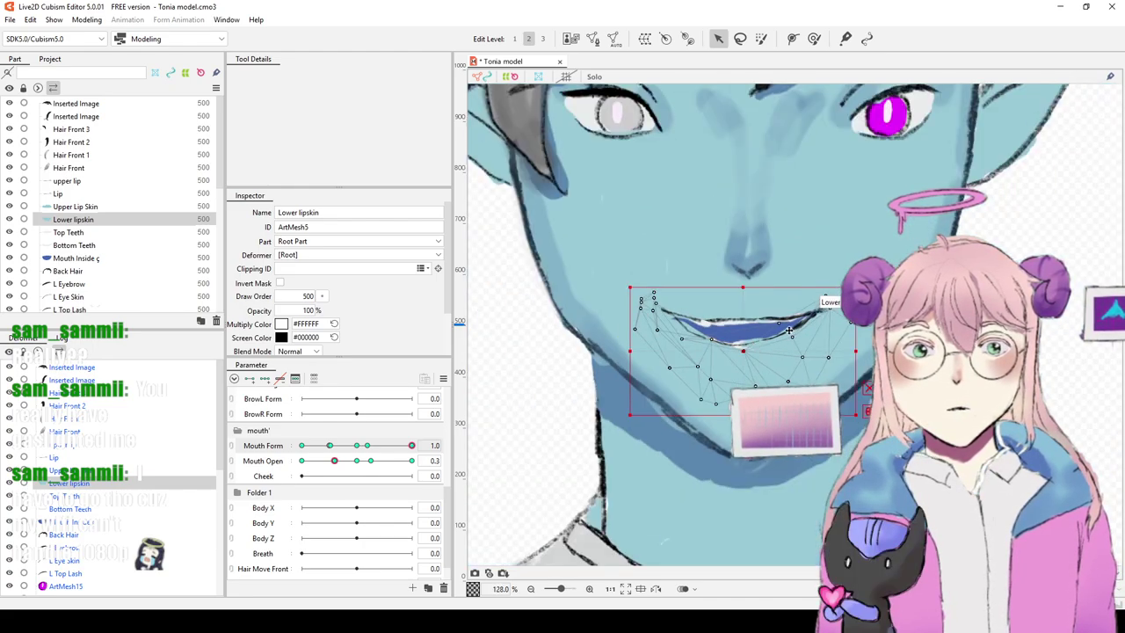
Step: Try the mouth without the Lower lipskin by deleting it, and undo the deletion
{"action": "key", "text": "Delete"}
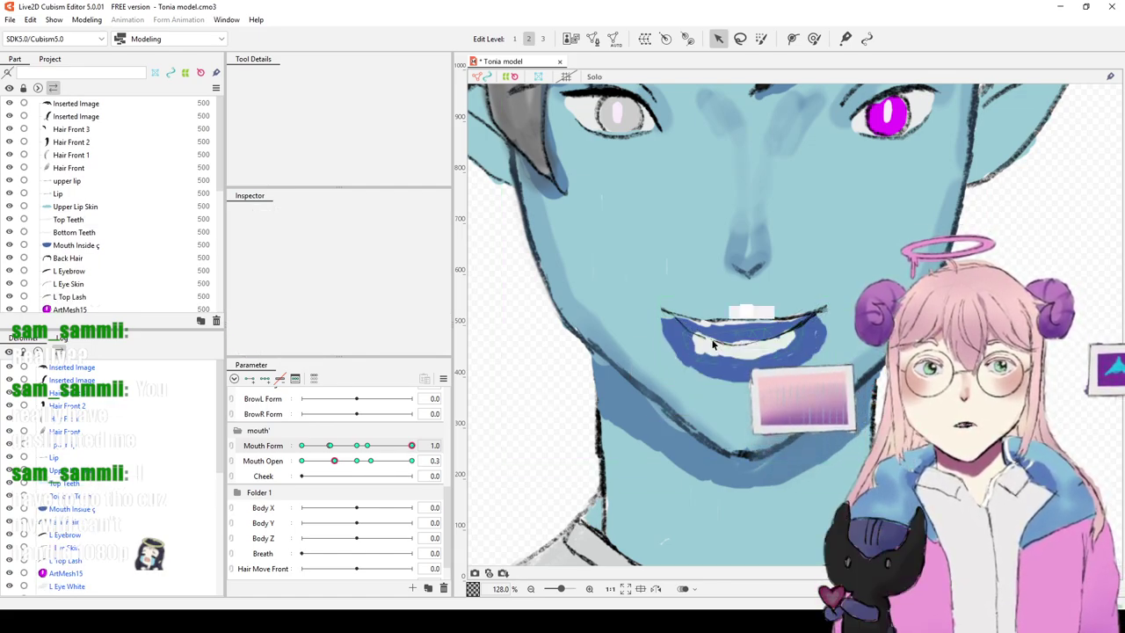
{"action": "key", "text": "ctrl+z"}
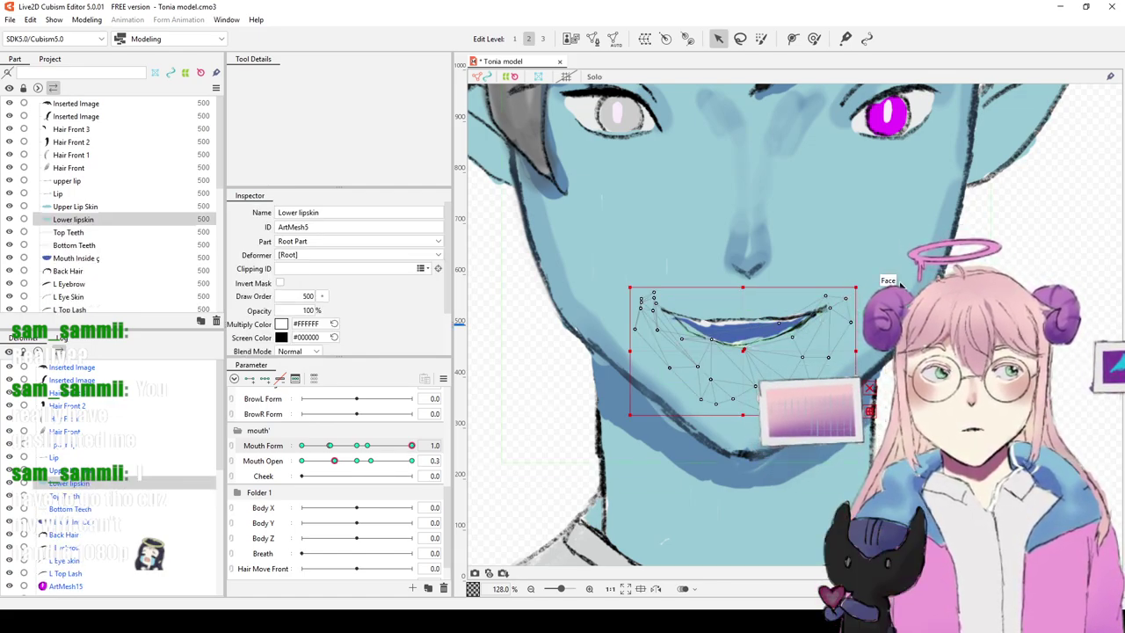
{"action": "left_click", "coordinate": [891, 322]}
Step: Check the Upper Lip Skin's deformation across the Mouth Form range with Mouth Open at 0.0 and 0.3
{"action": "scroll", "coordinate": [891, 322], "scroll_direction": "down", "scroll_amount": 2}
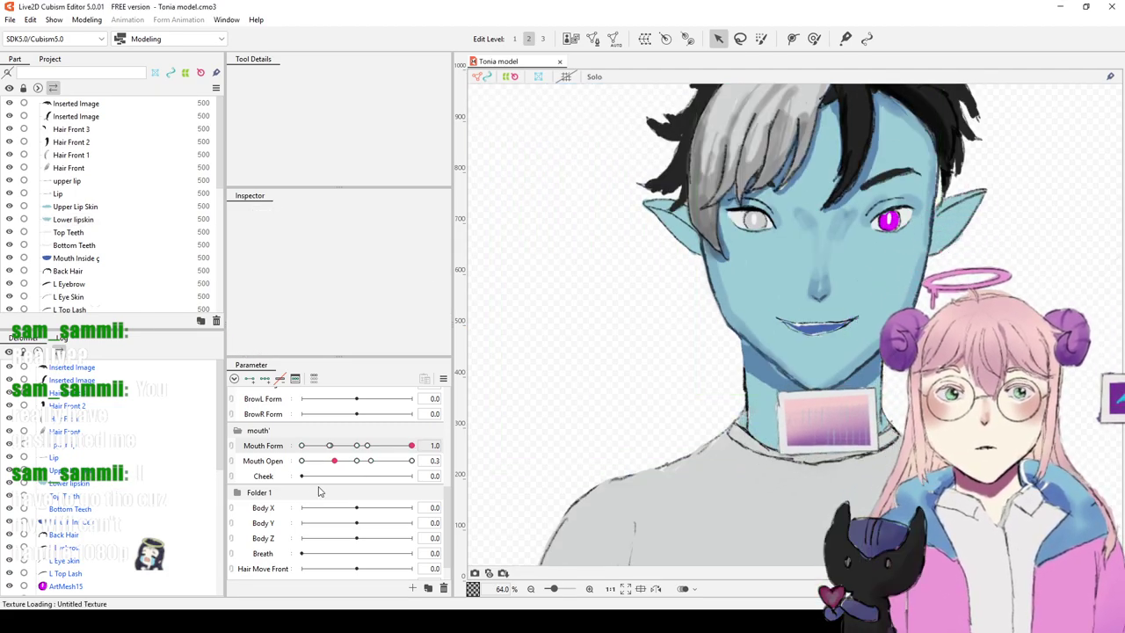
{"action": "left_click", "coordinate": [774, 319]}
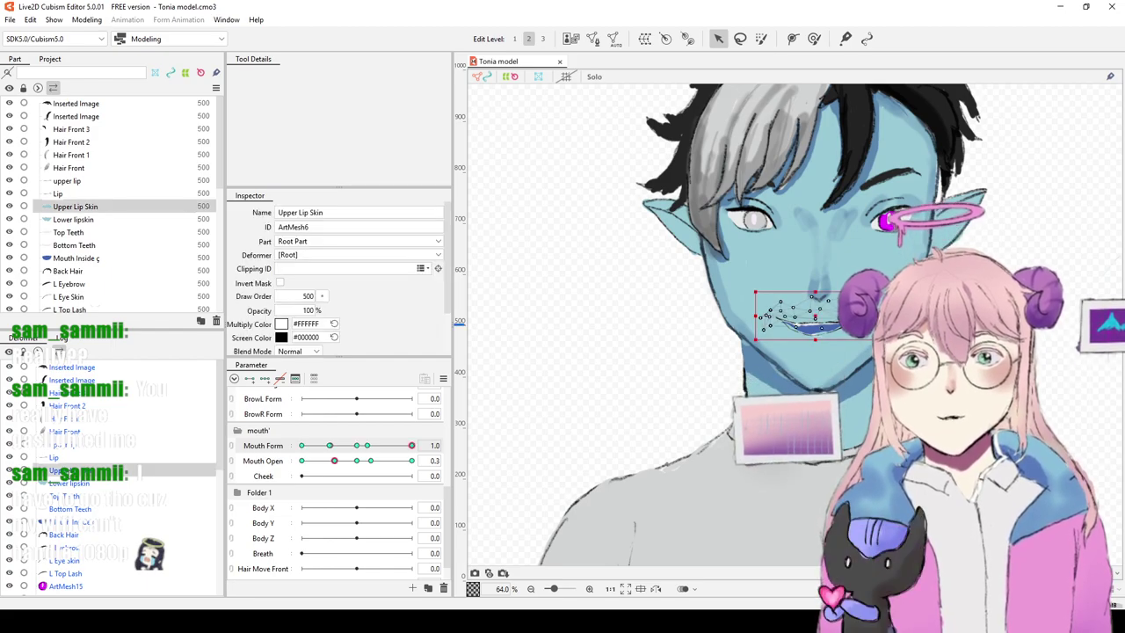
{"action": "mouse_move", "coordinate": [335, 461]}
{"action": "left_mouse_down"}
{"action": "mouse_move", "coordinate": [342, 465]}
{"action": "mouse_move", "coordinate": [304, 465]}
{"action": "mouse_move", "coordinate": [323, 476]}
{"action": "left_mouse_up"}
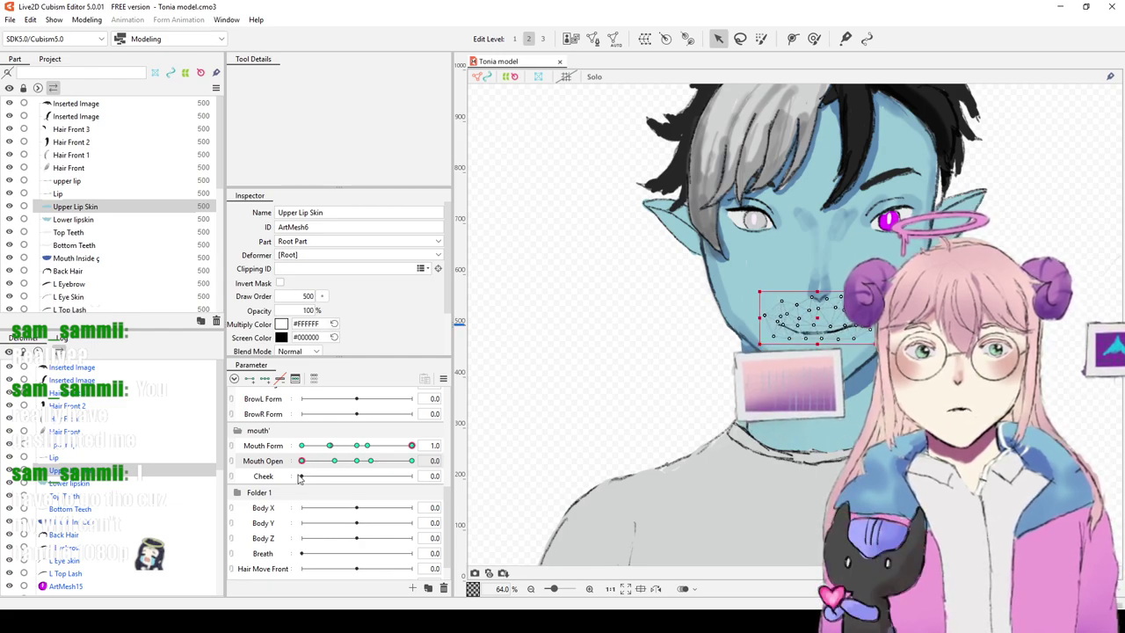
{"action": "left_click", "coordinate": [368, 447]}
{"action": "left_click_drag", "start_coordinate": [369, 446], "coordinate": [333, 461]}
{"action": "left_click", "coordinate": [335, 463]}
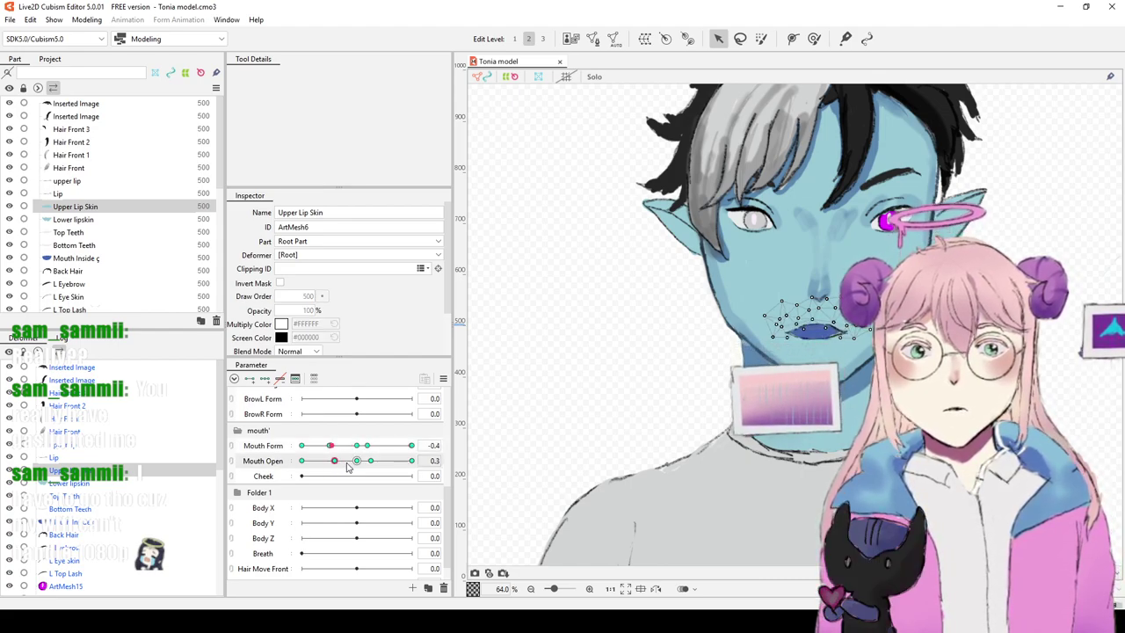
{"action": "left_click_drag", "start_coordinate": [330, 446], "coordinate": [418, 440]}
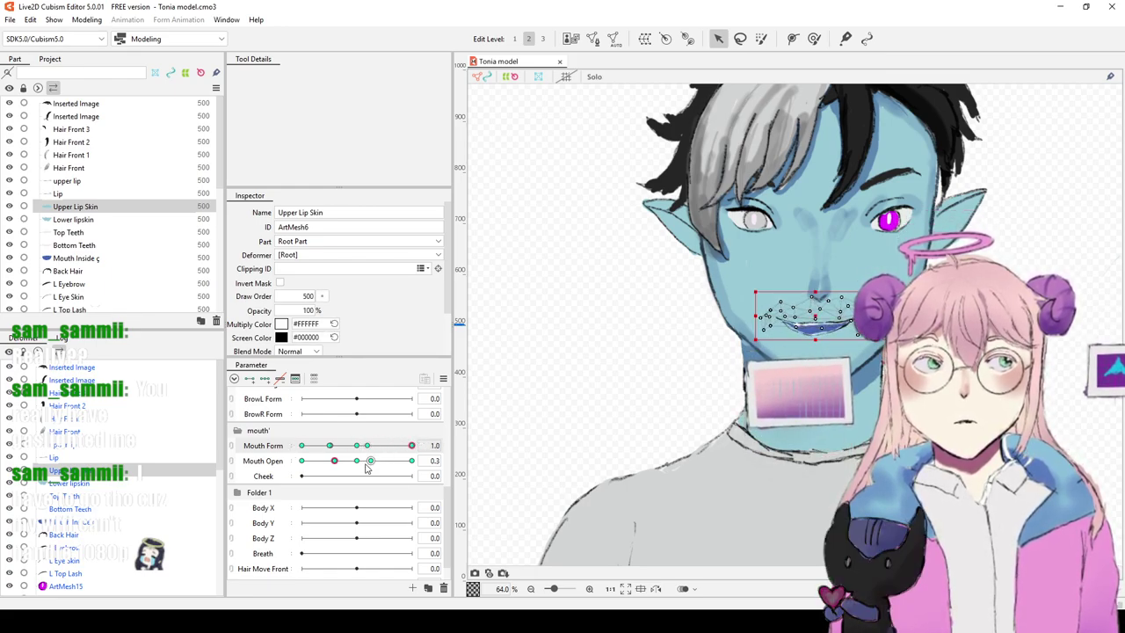
Step: Move the Lower lipskin vertex beside the mouth's viewer-left corner up toward the lower lip line at Mouth Form 1.0, Mouth Open 0.3
{"action": "scroll", "coordinate": [666, 323], "scroll_direction": "up", "scroll_amount": 5}
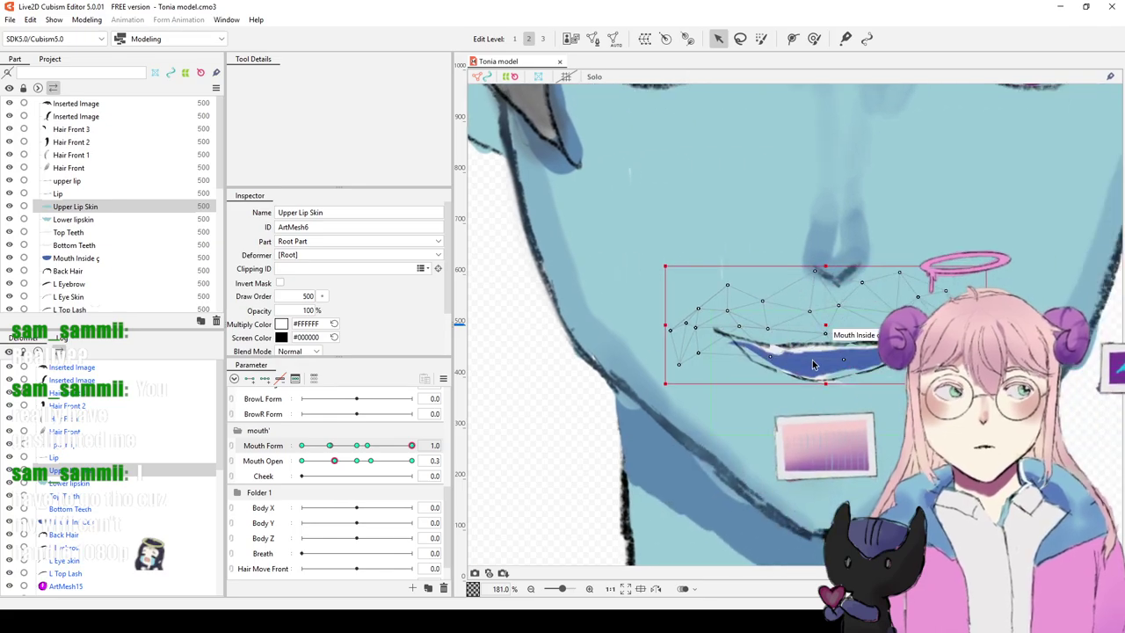
{"action": "scroll", "coordinate": [813, 365], "scroll_direction": "up", "scroll_amount": 2}
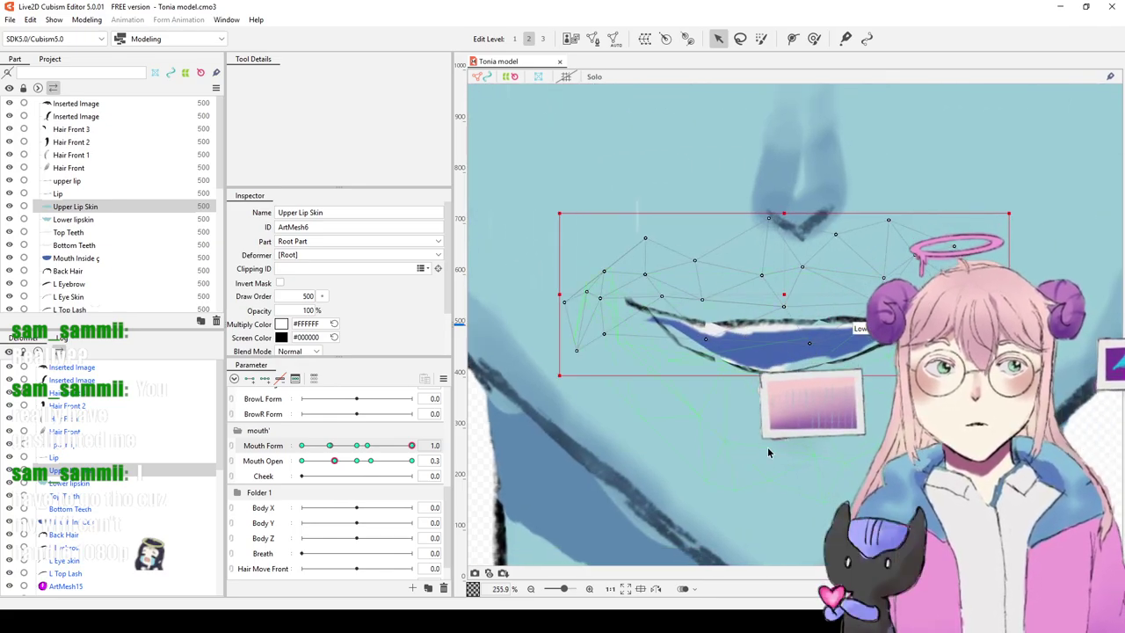
{"action": "left_click", "coordinate": [75, 484]}
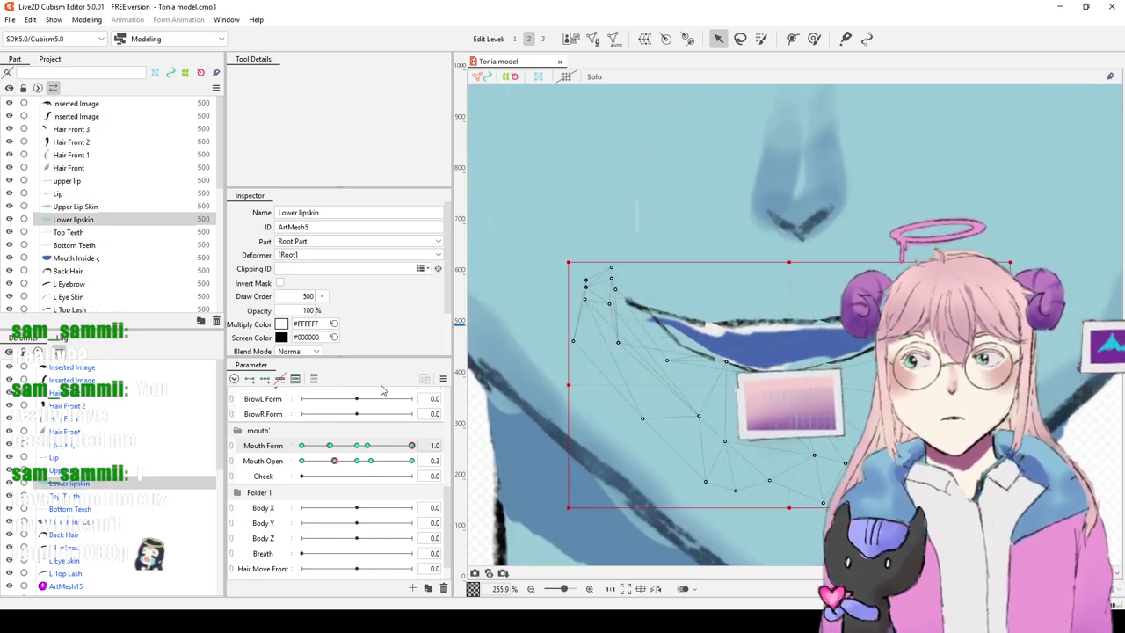
{"action": "mouse_move", "coordinate": [668, 361]}
{"action": "left_mouse_down"}
{"action": "mouse_move", "coordinate": [661, 376]}
{"action": "mouse_move", "coordinate": [672, 339]}
{"action": "mouse_move", "coordinate": [663, 344]}
{"action": "left_mouse_up"}
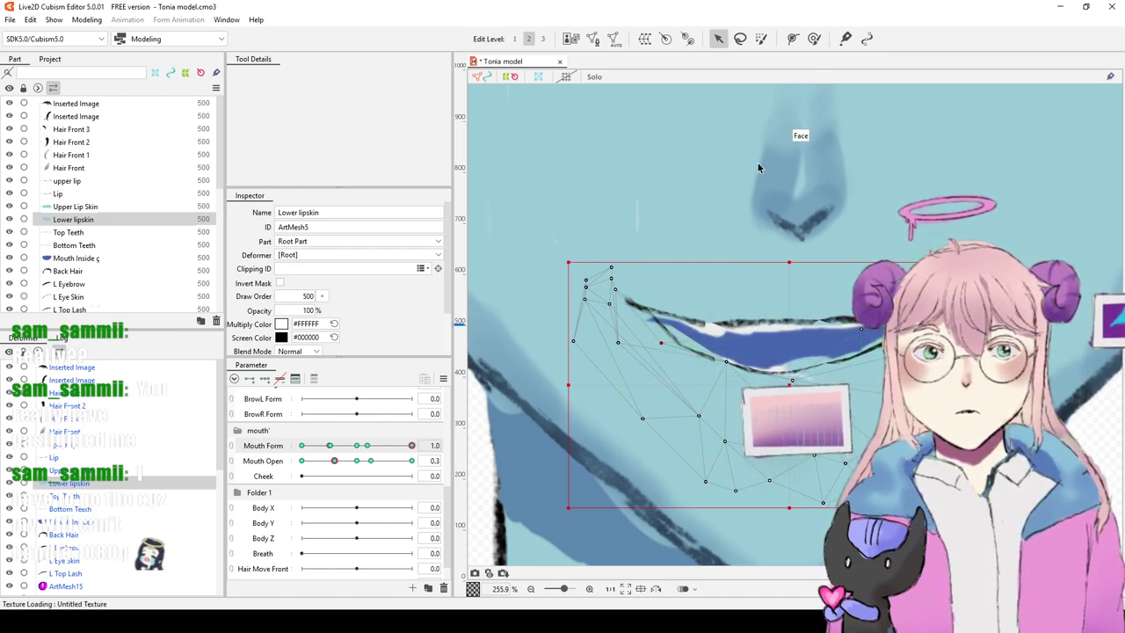
Step: Brush the Lower lipskin mesh along the lower lip line to fit the skin edge to the mouth opening
{"action": "left_click", "coordinate": [814, 38]}
{"action": "mouse_move", "coordinate": [708, 287]}
{"action": "left_mouse_down"}
{"action": "mouse_move", "coordinate": [679, 322]}
{"action": "mouse_move", "coordinate": [633, 316]}
{"action": "mouse_move", "coordinate": [607, 304]}
{"action": "mouse_move", "coordinate": [598, 273]}
{"action": "mouse_move", "coordinate": [627, 282]}
{"action": "mouse_move", "coordinate": [619, 274]}
{"action": "left_mouse_up"}
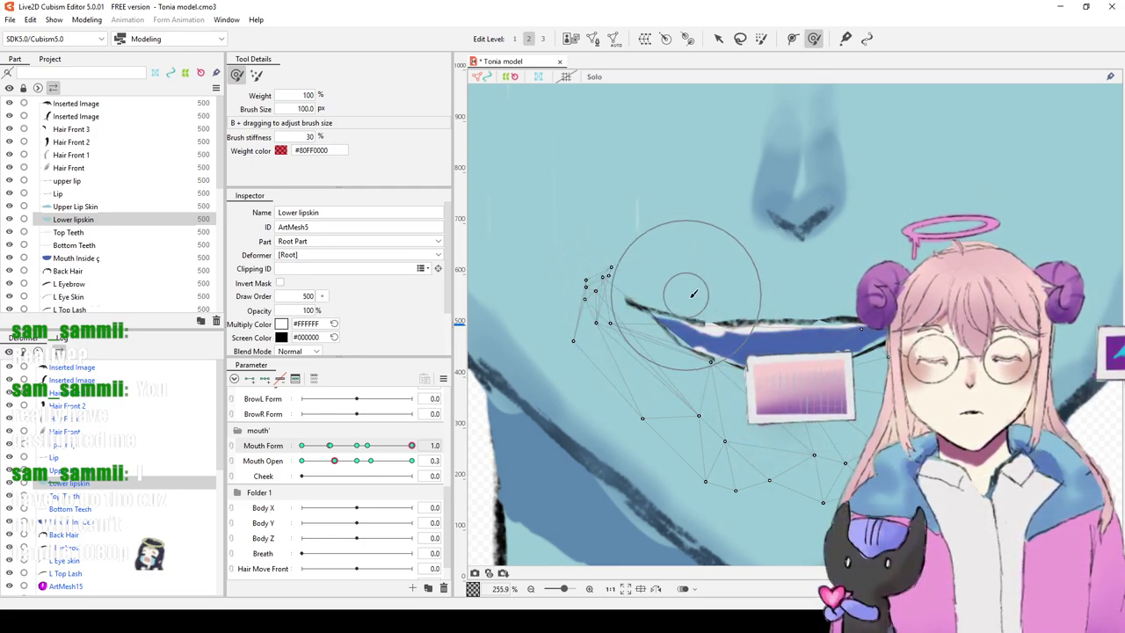
{"action": "mouse_move", "coordinate": [807, 367]}
{"action": "left_mouse_down"}
{"action": "mouse_move", "coordinate": [738, 359]}
{"action": "mouse_move", "coordinate": [703, 371]}
{"action": "mouse_move", "coordinate": [712, 359]}
{"action": "mouse_move", "coordinate": [796, 378]}
{"action": "mouse_move", "coordinate": [846, 366]}
{"action": "mouse_move", "coordinate": [729, 348]}
{"action": "mouse_move", "coordinate": [698, 374]}
{"action": "mouse_move", "coordinate": [713, 377]}
{"action": "left_mouse_up"}
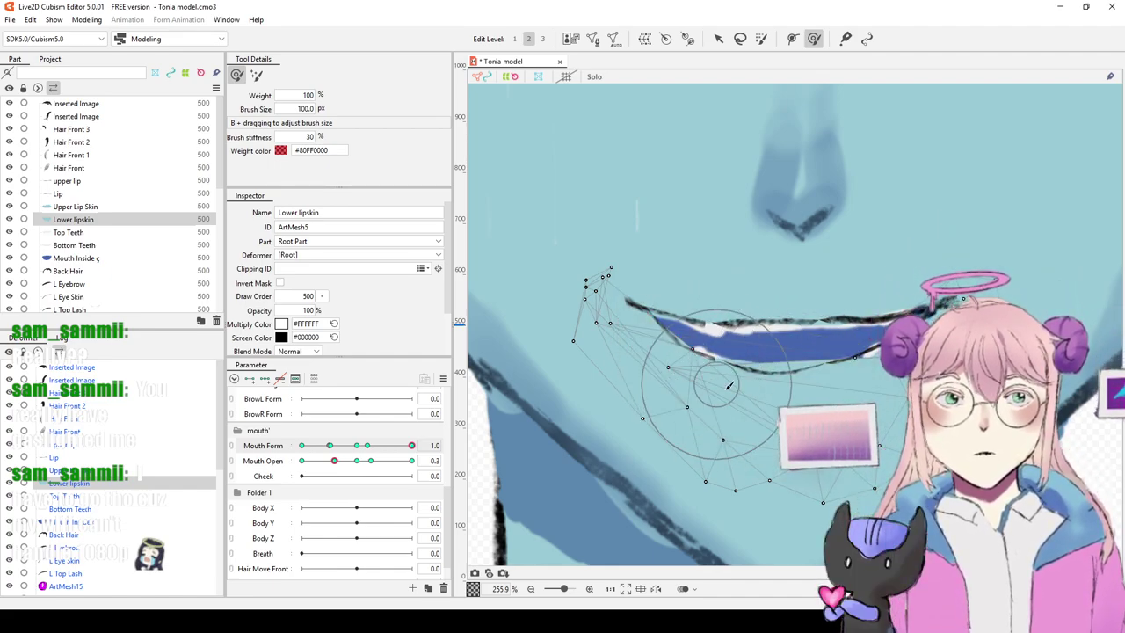
{"action": "left_click_drag", "start_coordinate": [855, 376], "coordinate": [799, 406]}
{"action": "mouse_move", "coordinate": [864, 375]}
{"action": "left_mouse_down"}
{"action": "mouse_move", "coordinate": [774, 364]}
{"action": "mouse_move", "coordinate": [747, 379]}
{"action": "mouse_move", "coordinate": [785, 396]}
{"action": "mouse_move", "coordinate": [774, 380]}
{"action": "mouse_move", "coordinate": [796, 370]}
{"action": "mouse_move", "coordinate": [860, 391]}
{"action": "left_mouse_up"}
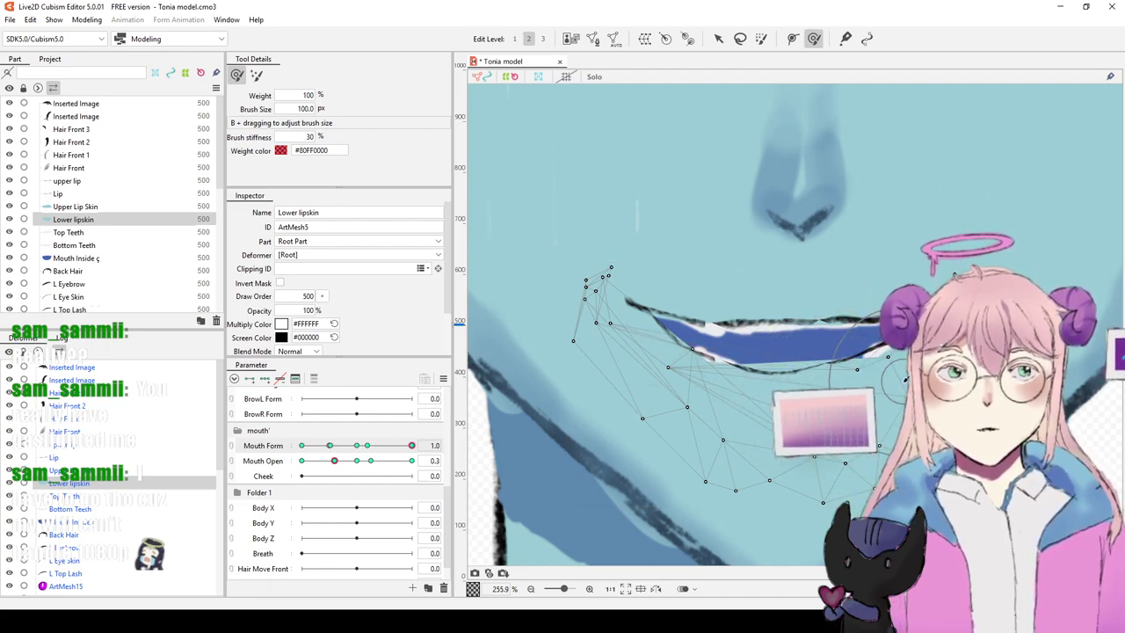
Step: Adjust individual Lower lipskin vertices to follow the underside of the lower lip line, and save the model
{"action": "key", "text": "v"}
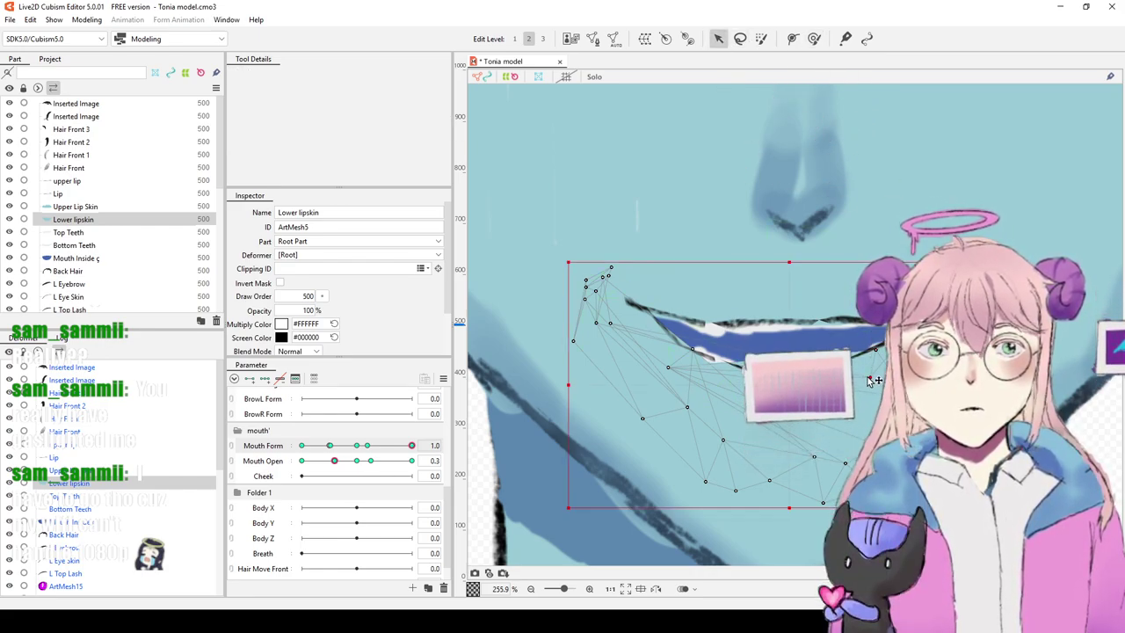
{"action": "scroll", "coordinate": [764, 363], "scroll_direction": "up", "scroll_amount": 5}
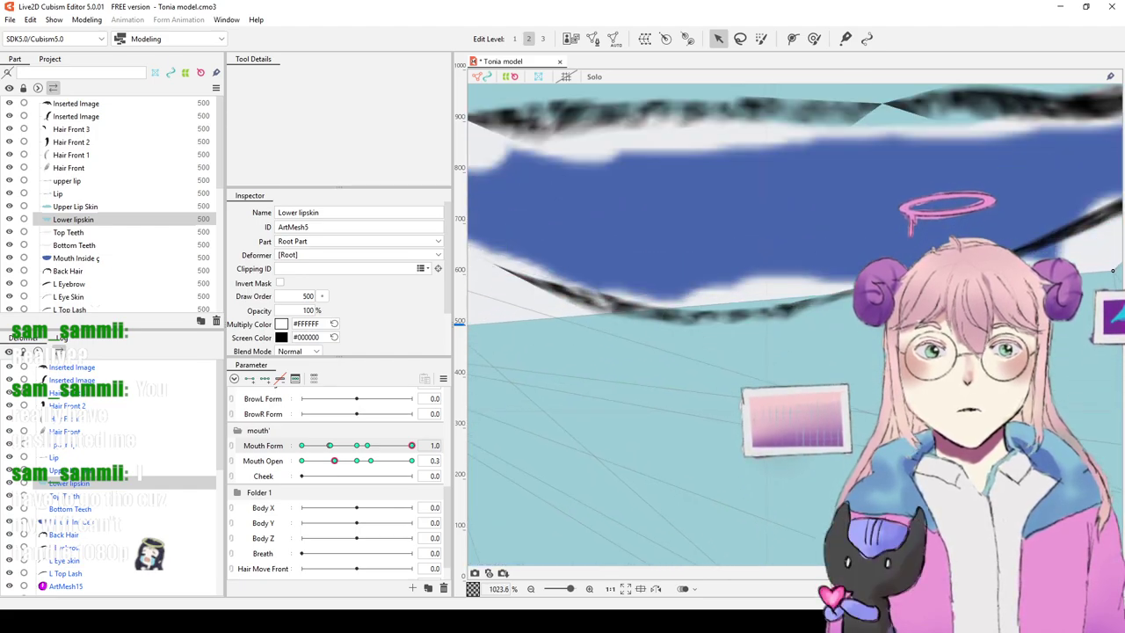
{"action": "scroll", "coordinate": [802, 369], "scroll_direction": "down", "scroll_amount": 3}
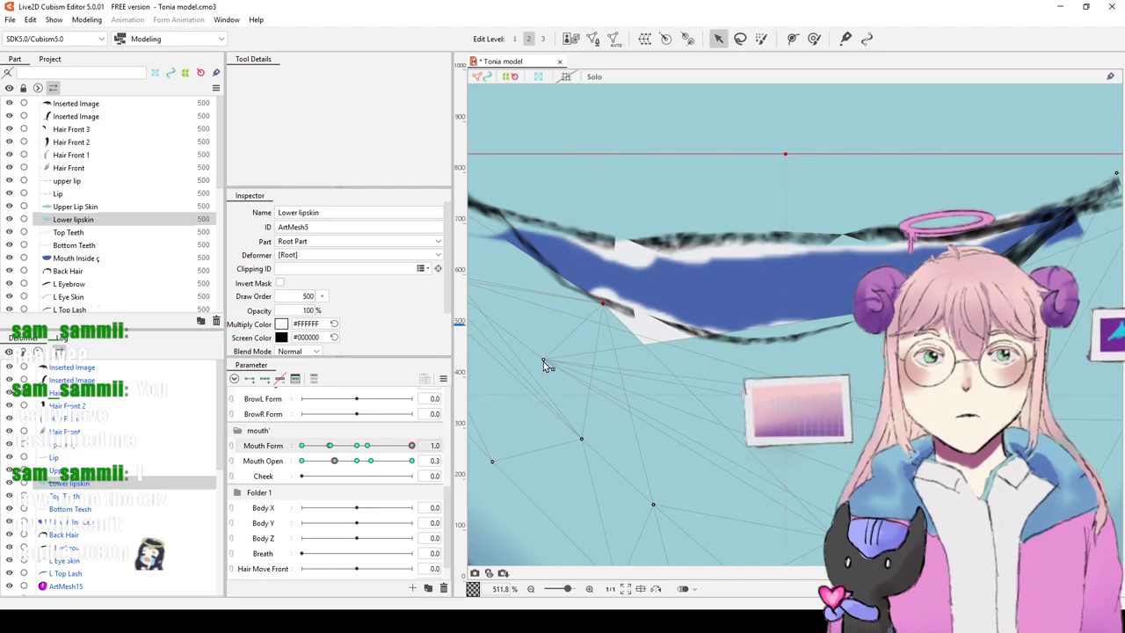
{"action": "left_click", "coordinate": [642, 336]}
{"action": "left_click_drag", "start_coordinate": [643, 336], "coordinate": [639, 318]}
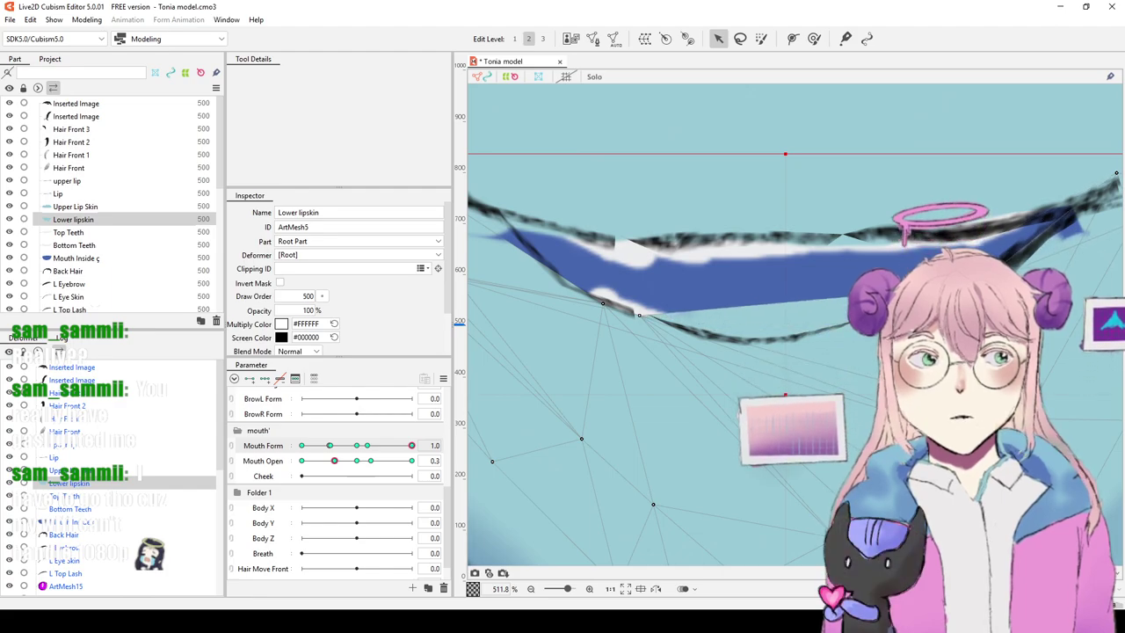
{"action": "scroll", "coordinate": [894, 345], "scroll_direction": "down", "scroll_amount": 2}
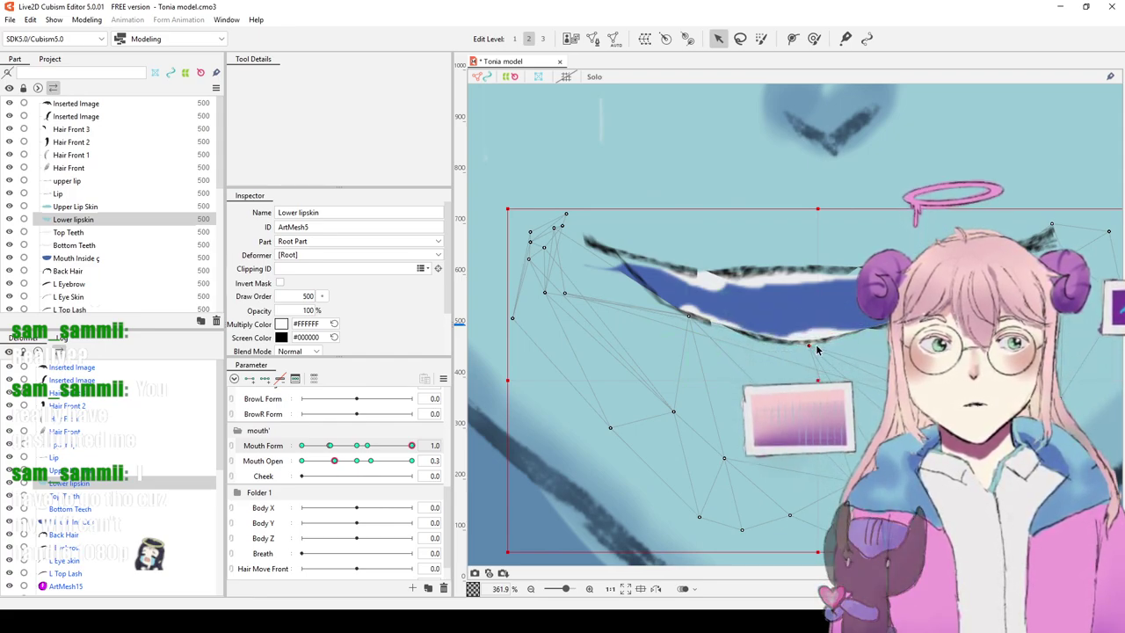
{"action": "scroll", "coordinate": [939, 289], "scroll_direction": "down", "scroll_amount": 3}
{"action": "scroll", "coordinate": [941, 289], "scroll_direction": "down", "scroll_amount": 3}
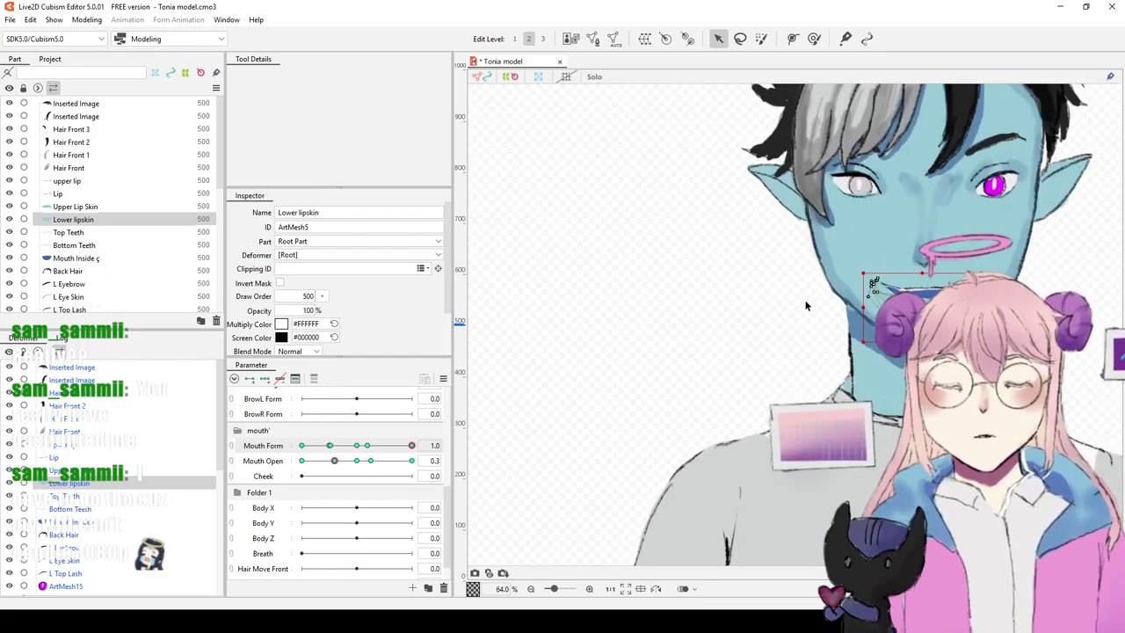
{"action": "key", "text": "ctrl+s"}
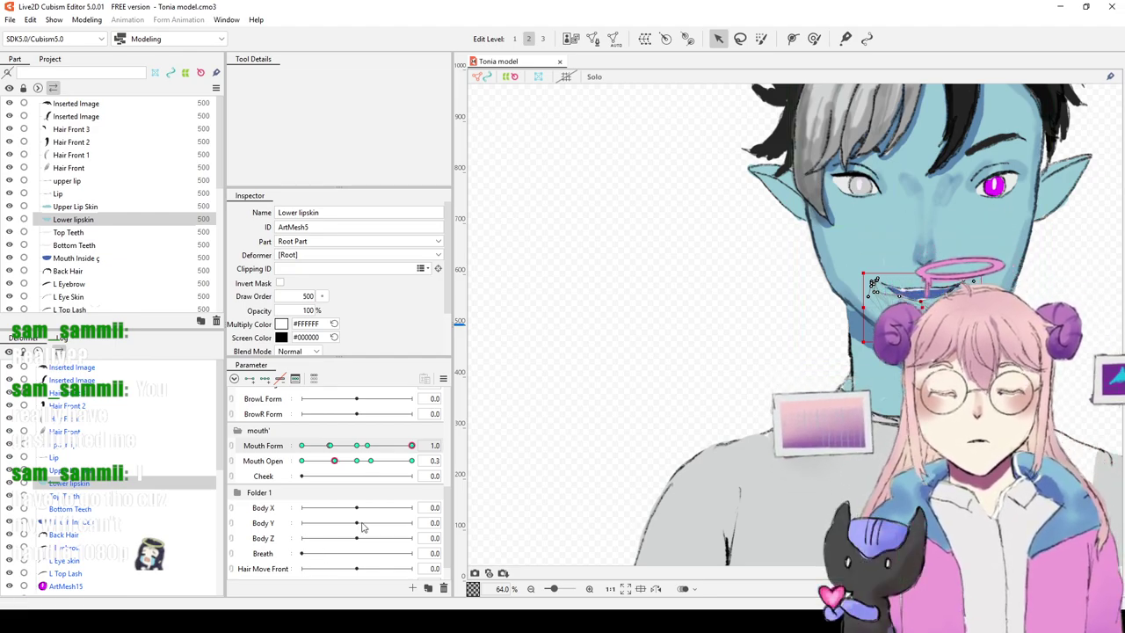
Step: Check the Lower lipskin's deformation by varying Mouth Form between -0.5, 0.2 and 1.0 and Mouth Open between closed and fully open
{"action": "left_click_drag", "start_coordinate": [334, 461], "coordinate": [413, 456]}
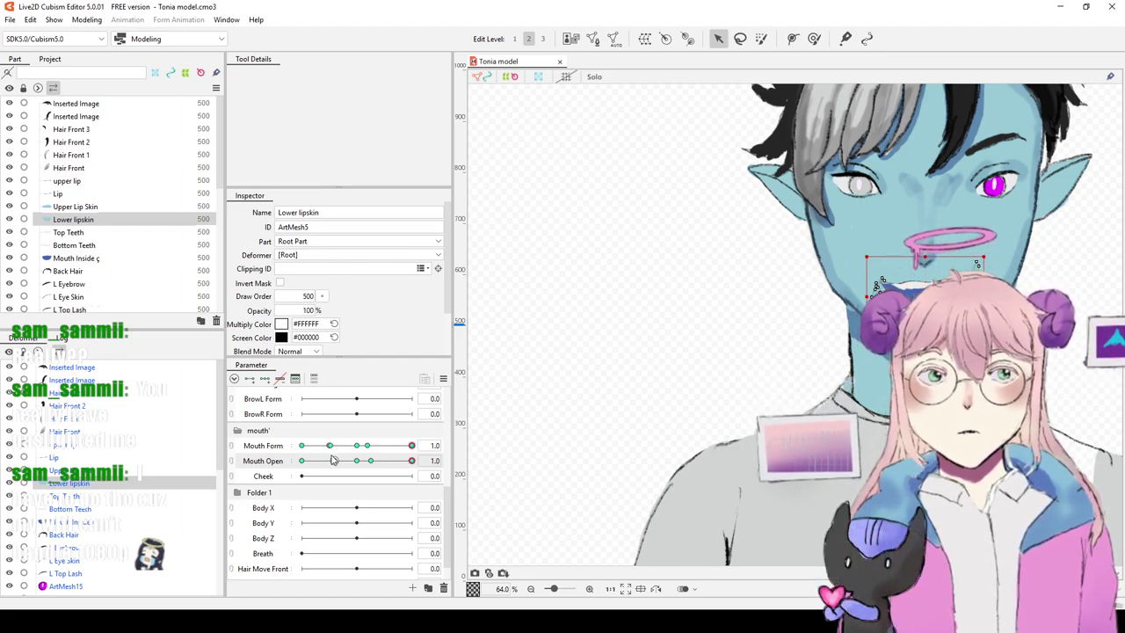
{"action": "left_click", "coordinate": [368, 447]}
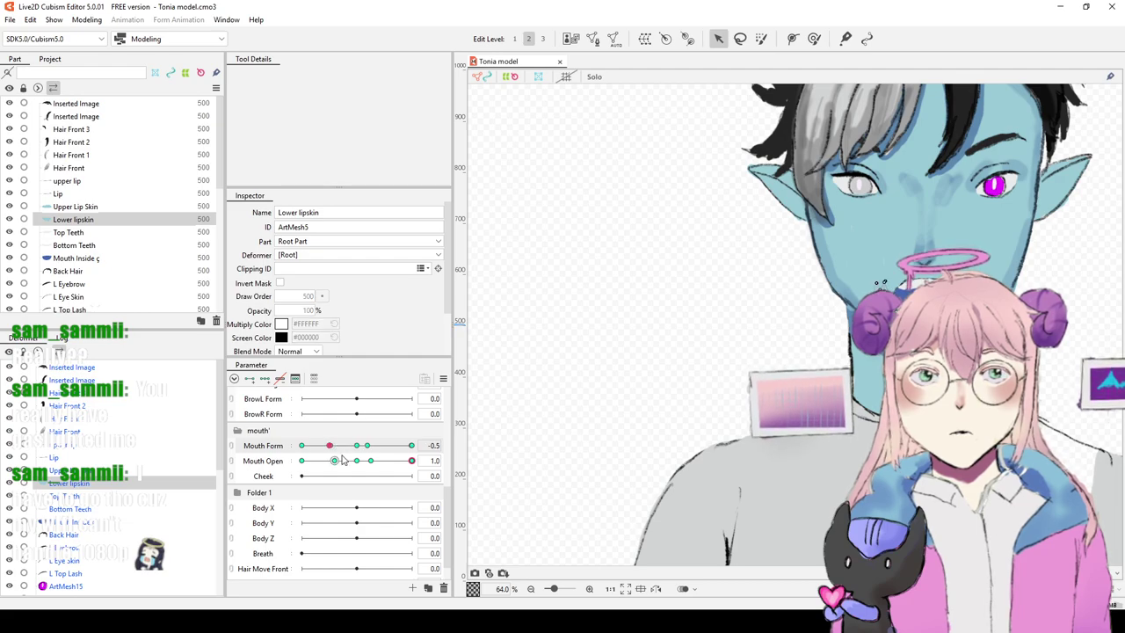
{"action": "left_click", "coordinate": [368, 446]}
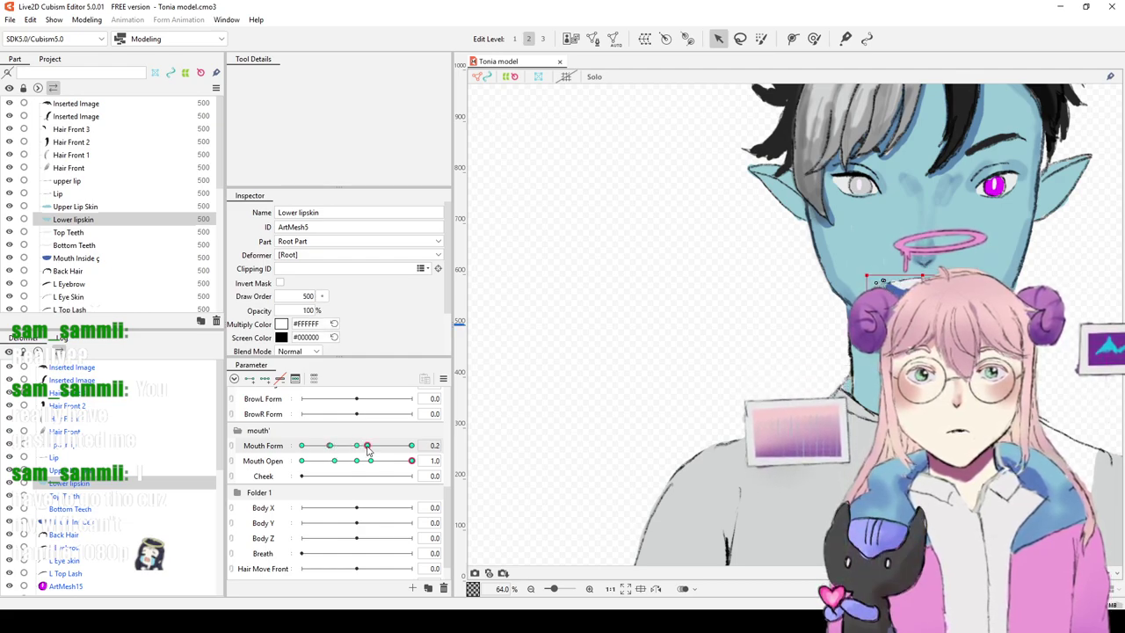
{"action": "left_click_drag", "start_coordinate": [374, 461], "coordinate": [291, 462]}
{"action": "left_click_drag", "start_coordinate": [384, 482], "coordinate": [313, 485]}
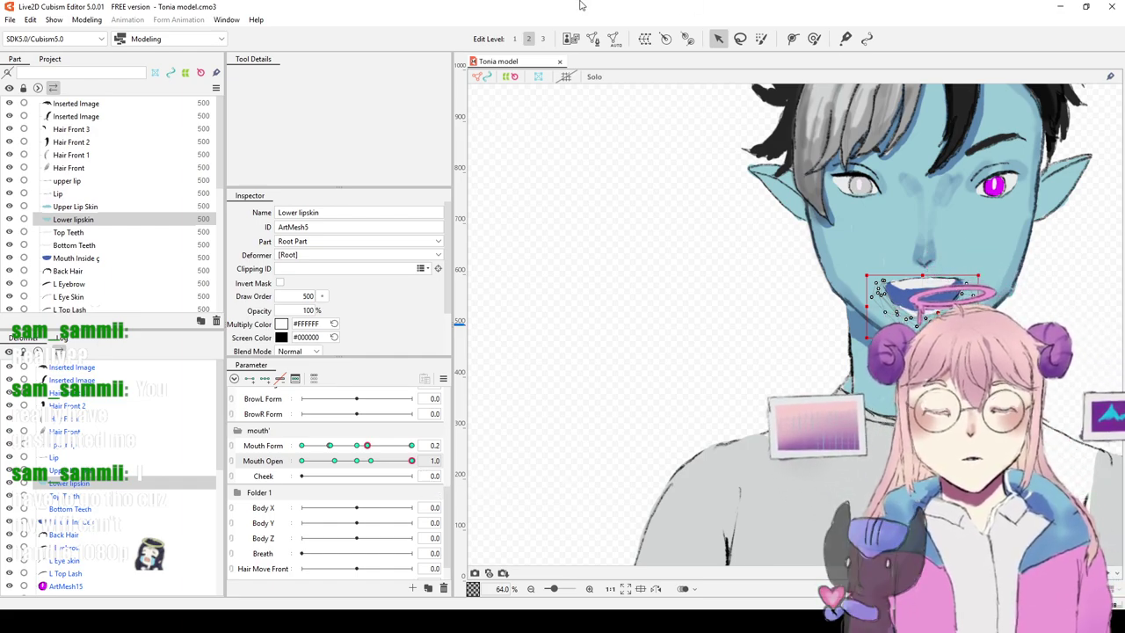
{"action": "scroll", "coordinate": [772, 284], "scroll_direction": "down", "scroll_amount": 3}
{"action": "left_click_drag", "start_coordinate": [753, 303], "coordinate": [669, 325]}
{"action": "scroll", "coordinate": [688, 309], "scroll_direction": "up", "scroll_amount": 3}
{"action": "scroll", "coordinate": [669, 325], "scroll_direction": "up", "scroll_amount": 3}
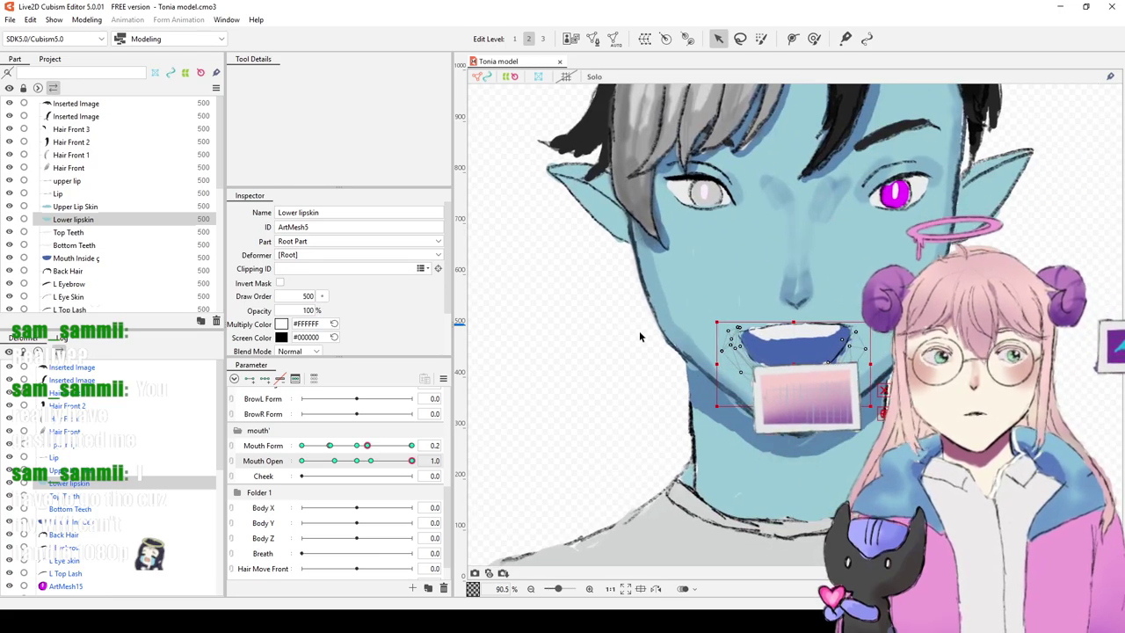
{"action": "mouse_move", "coordinate": [377, 468]}
{"action": "left_mouse_down"}
{"action": "mouse_move", "coordinate": [334, 468]}
{"action": "mouse_move", "coordinate": [391, 468]}
{"action": "mouse_move", "coordinate": [367, 481]}
{"action": "left_mouse_up"}
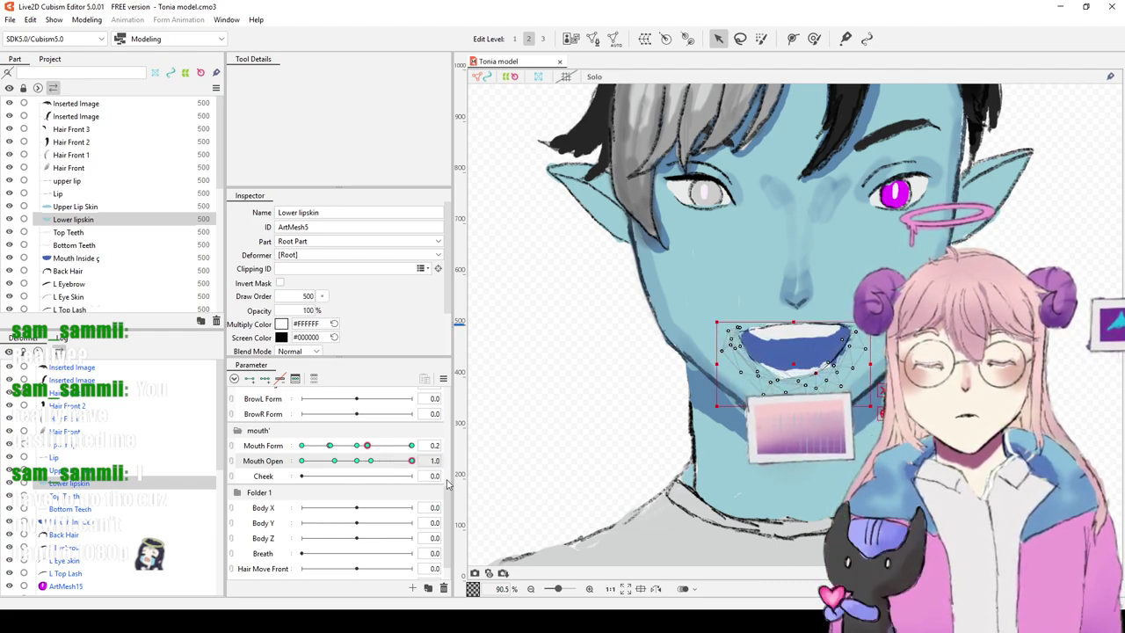
{"action": "left_click_drag", "start_coordinate": [367, 445], "coordinate": [283, 472]}
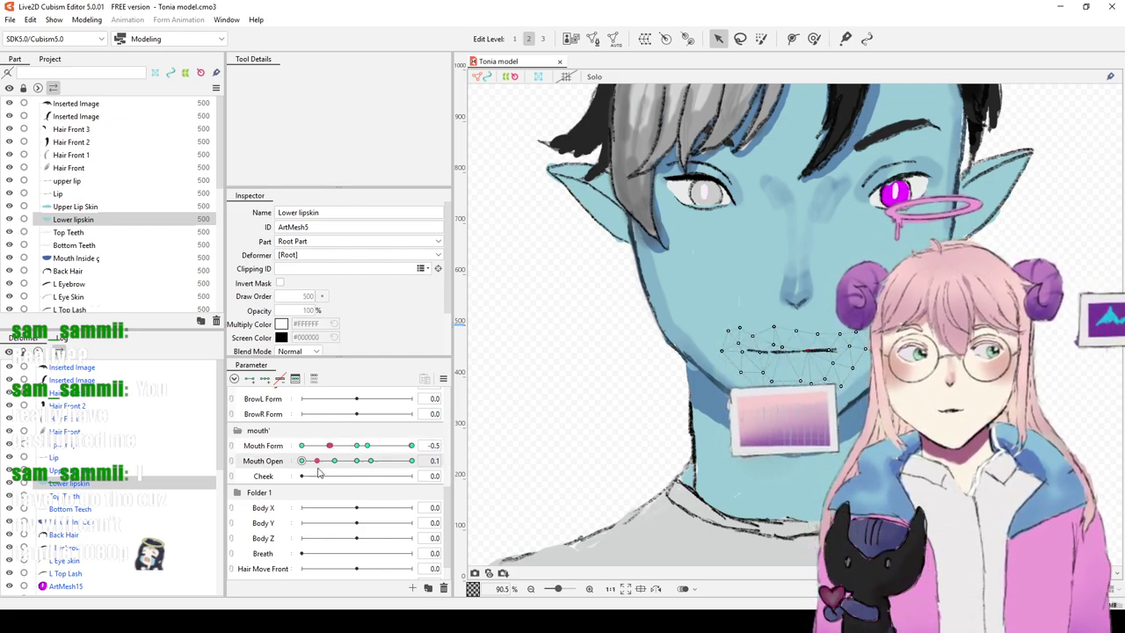
{"action": "left_click", "coordinate": [368, 446]}
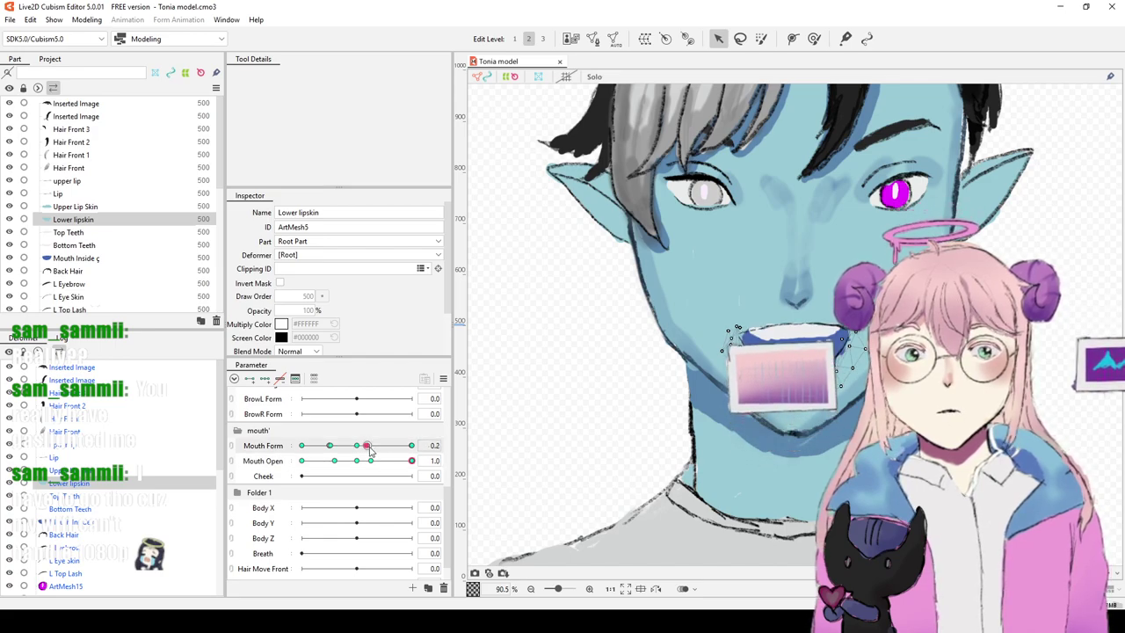
{"action": "left_click", "coordinate": [369, 462]}
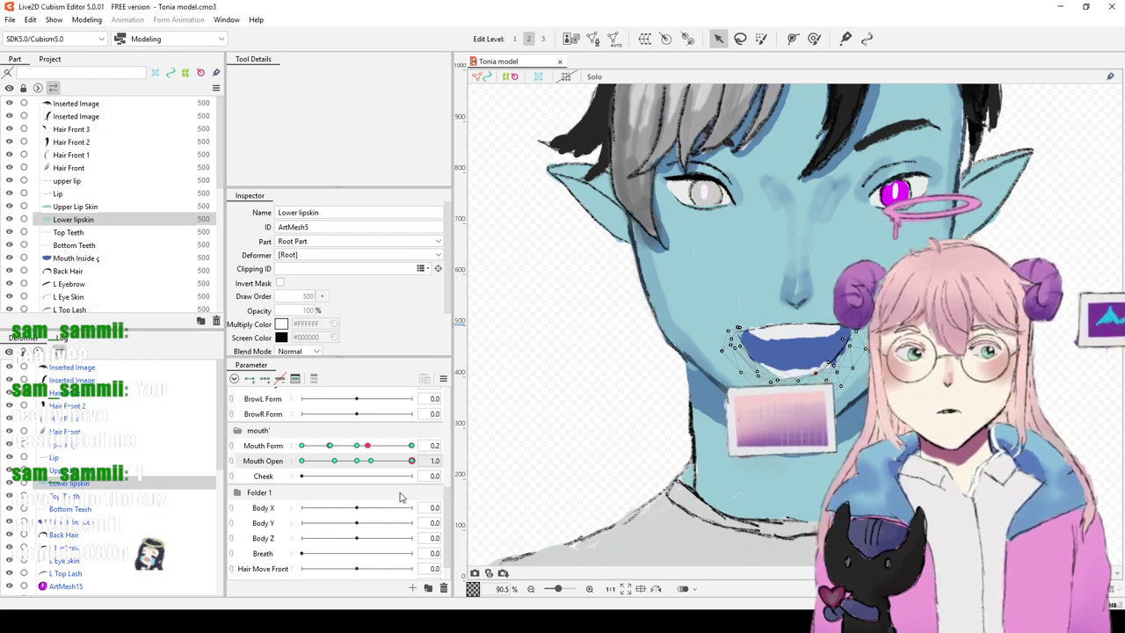
{"action": "left_click", "coordinate": [335, 460]}
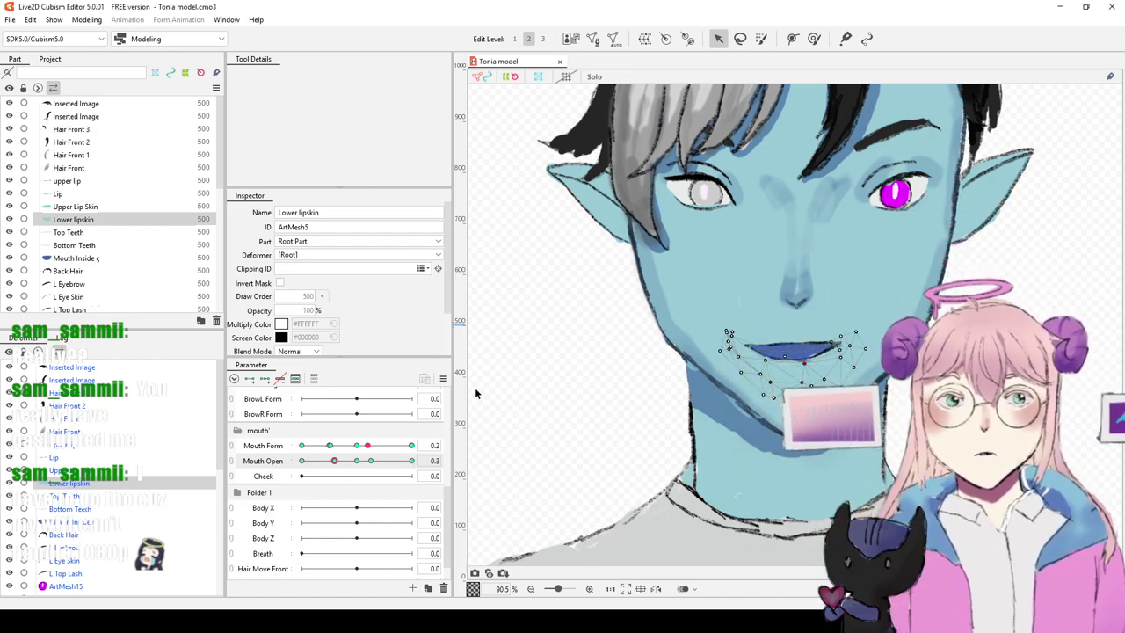
Step: Link Mouth Form and Mouth Open into one grid and key the Lower lipskin at Mouth Form 0.5, Mouth Open 0.6
{"action": "left_click", "coordinate": [233, 453]}
{"action": "left_click", "coordinate": [385, 476]}
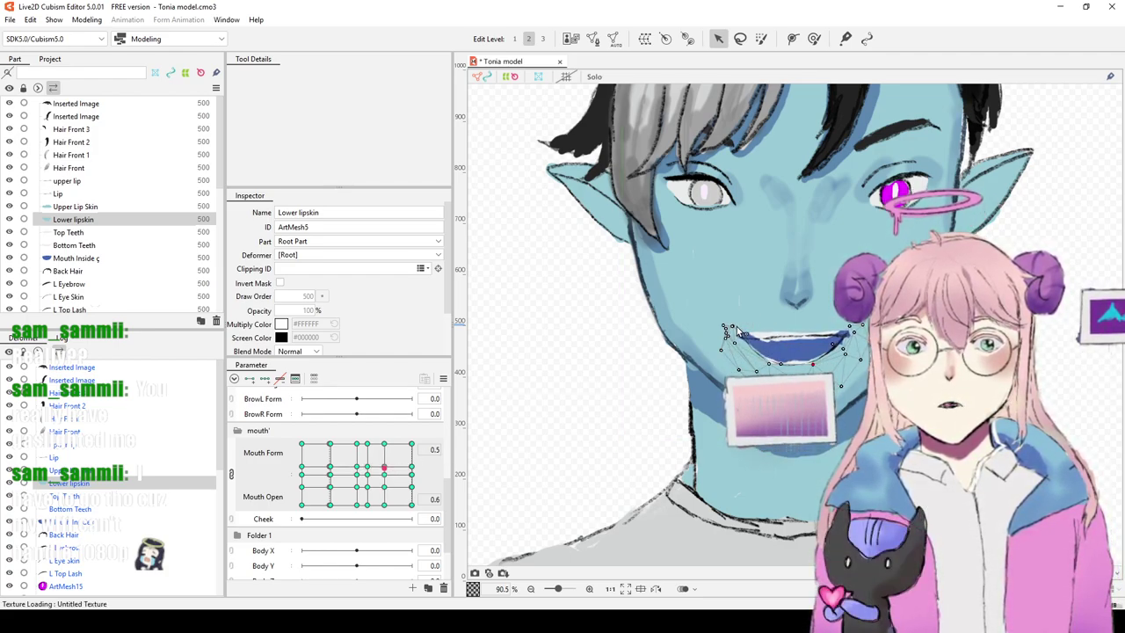
{"action": "scroll", "coordinate": [761, 275], "scroll_direction": "up", "scroll_amount": 5}
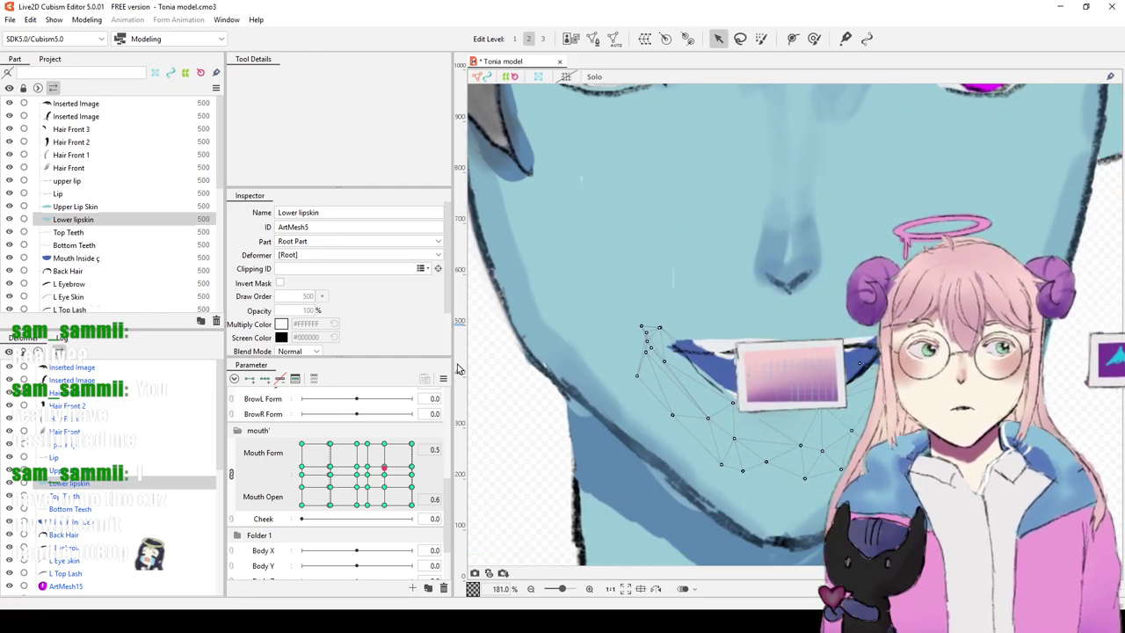
Step: Brush the Upper Lip Skin mesh slightly above the upper lip line and key it at Mouth Form 0.5, Mouth Open 0.6
{"action": "key", "text": "Up"}
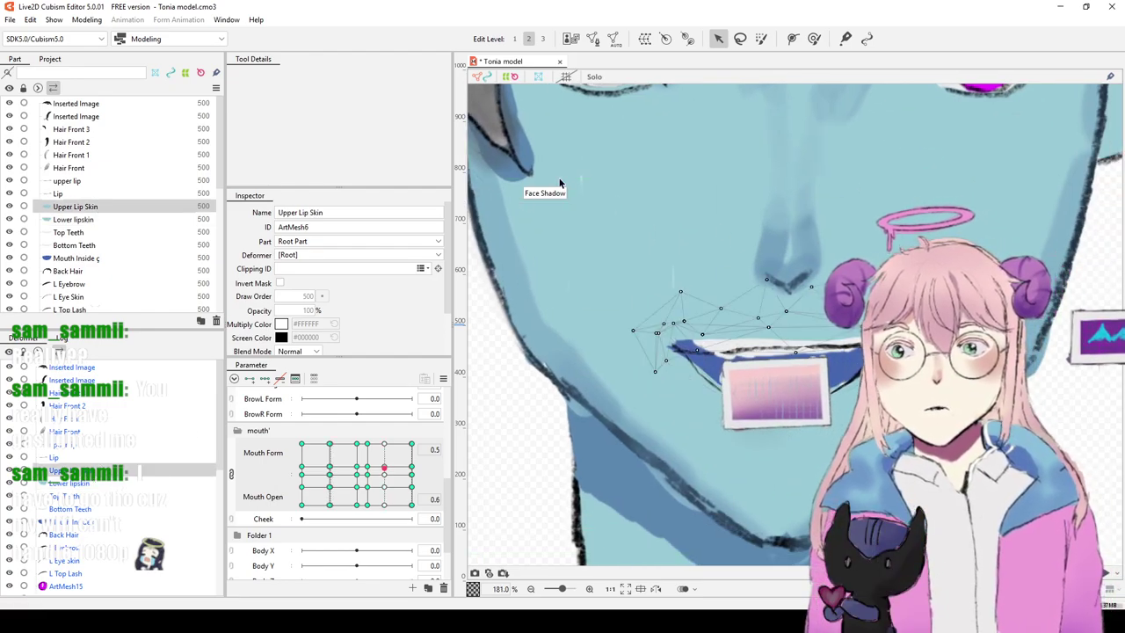
{"action": "left_click", "coordinate": [810, 44]}
{"action": "left_click_drag", "start_coordinate": [738, 311], "coordinate": [734, 319]}
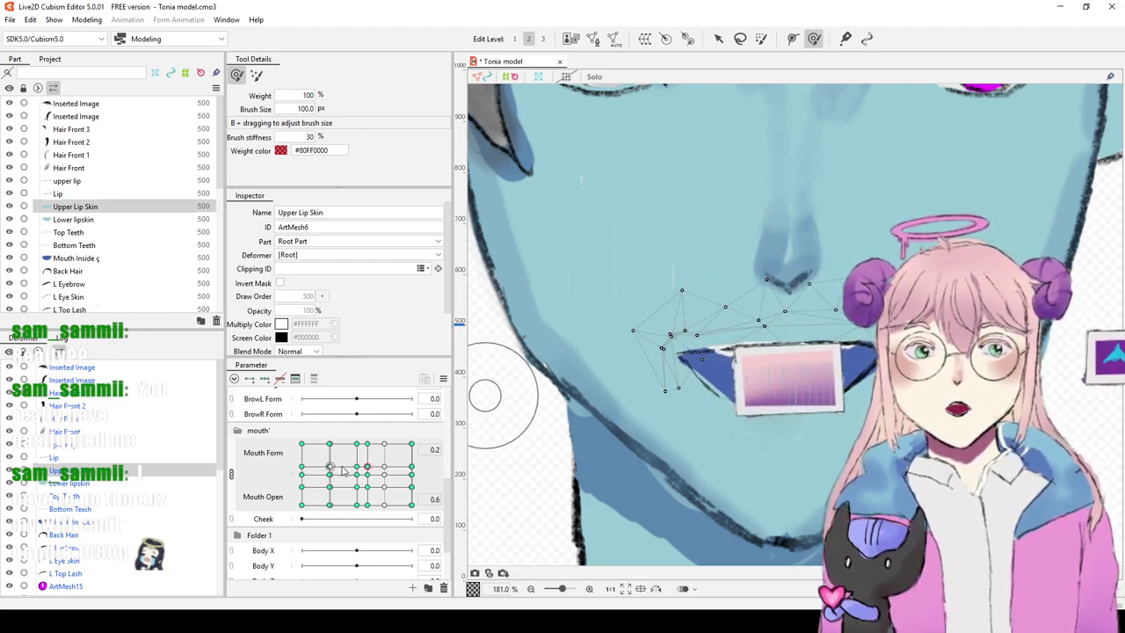
{"action": "left_click", "coordinate": [384, 469]}
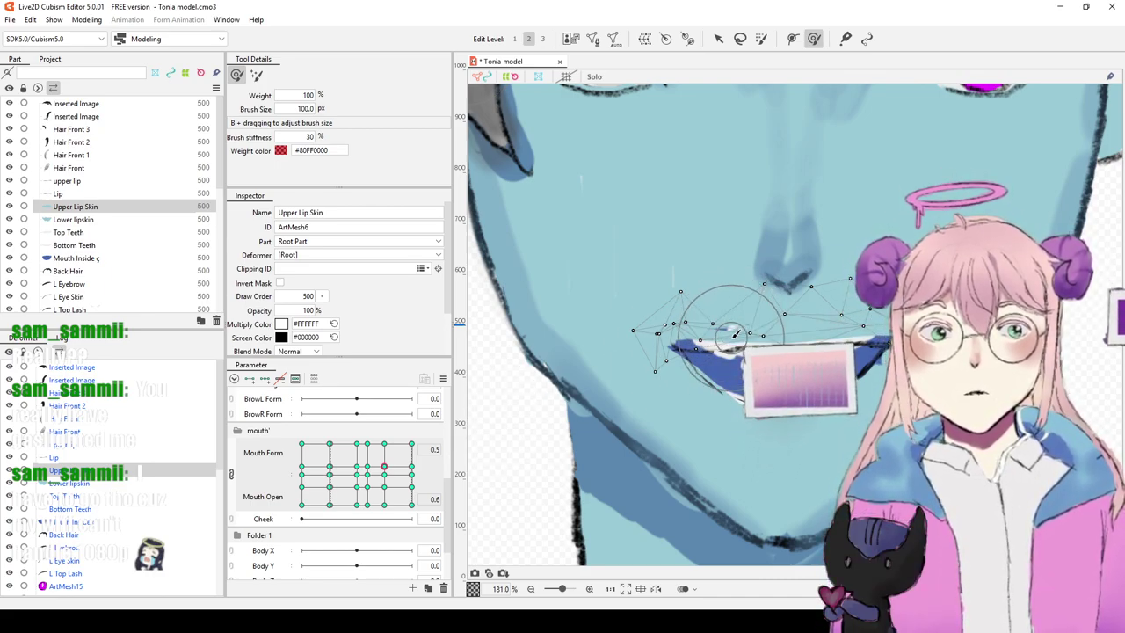
Step: Try brushing the Upper Lip Skin around the viewer-left half of the upper lip, and undo the strokes
{"action": "mouse_move", "coordinate": [764, 355]}
{"action": "left_mouse_down"}
{"action": "mouse_move", "coordinate": [758, 302]}
{"action": "mouse_move", "coordinate": [737, 319]}
{"action": "mouse_move", "coordinate": [611, 315]}
{"action": "mouse_move", "coordinate": [651, 305]}
{"action": "left_mouse_up"}
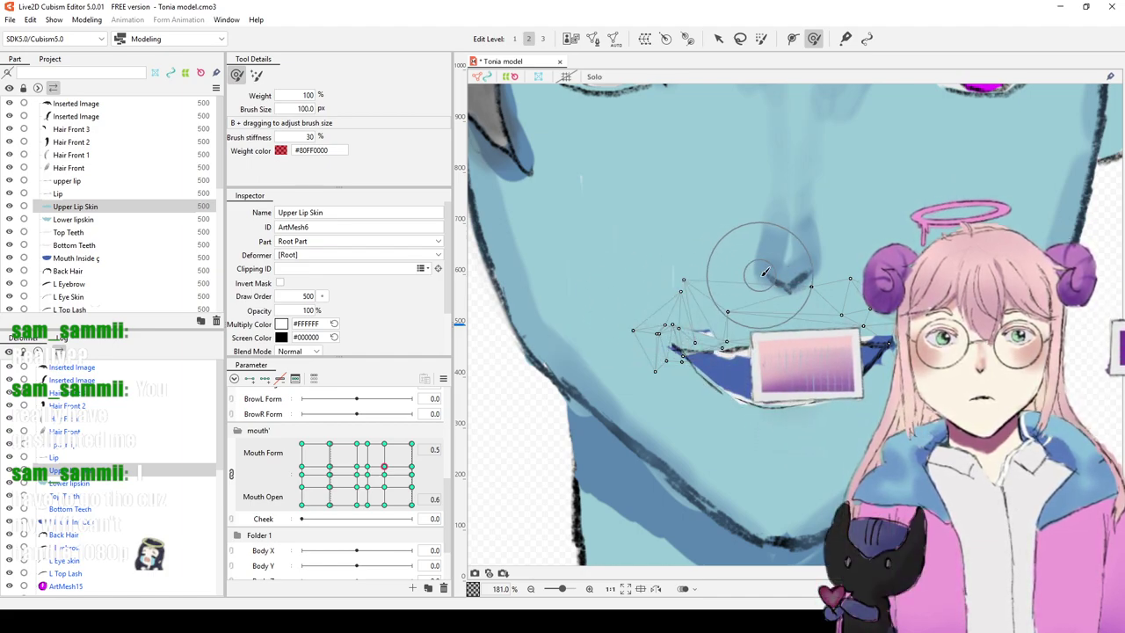
{"action": "key", "text": "ctrl+z"}
{"action": "mouse_move", "coordinate": [766, 301]}
{"action": "left_mouse_down"}
{"action": "mouse_move", "coordinate": [773, 327]}
{"action": "mouse_move", "coordinate": [740, 338]}
{"action": "left_mouse_up"}
{"action": "key", "text": "ctrl+z"}
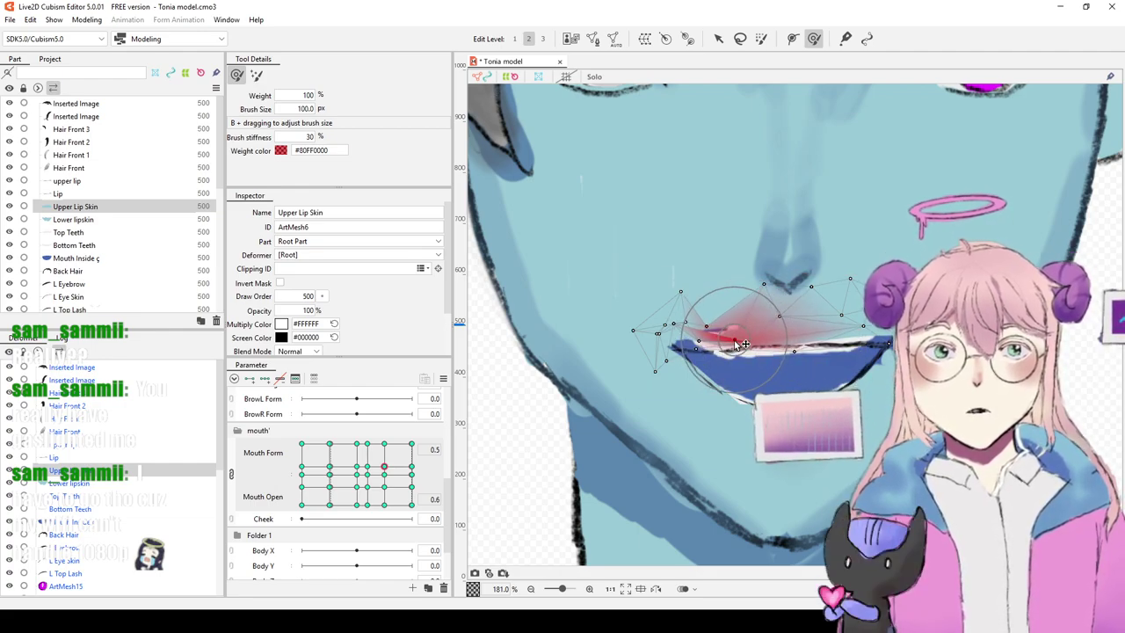
Step: Move an Upper Lip Skin vertex down to the mouth's viewer-left corner and a neighbouring one up at Mouth Form 0.5, Mouth Open 0.6
{"action": "scroll", "coordinate": [741, 338], "scroll_direction": "up", "scroll_amount": 5}
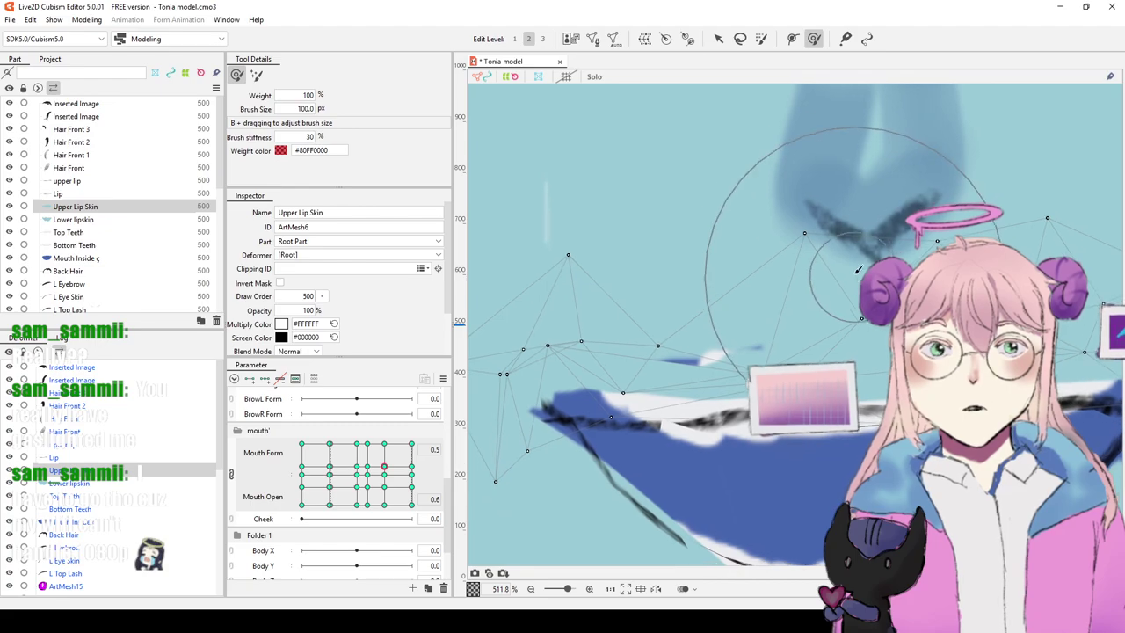
{"action": "left_click", "coordinate": [718, 39]}
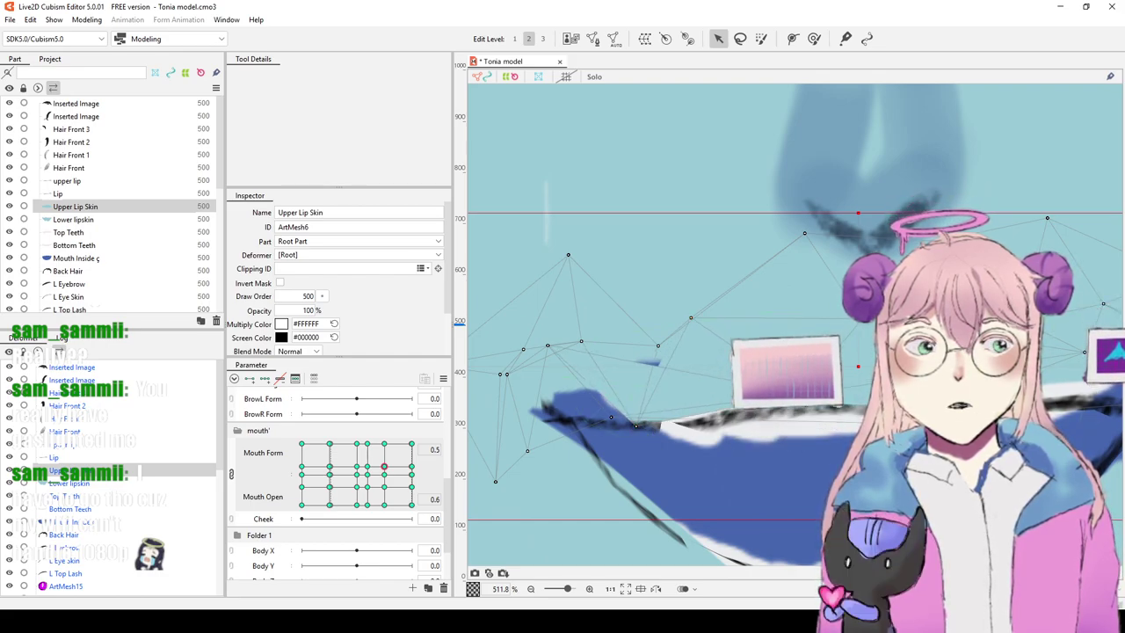
{"action": "left_click_drag", "start_coordinate": [548, 346], "coordinate": [553, 410]}
{"action": "left_click_drag", "start_coordinate": [658, 348], "coordinate": [630, 254]}
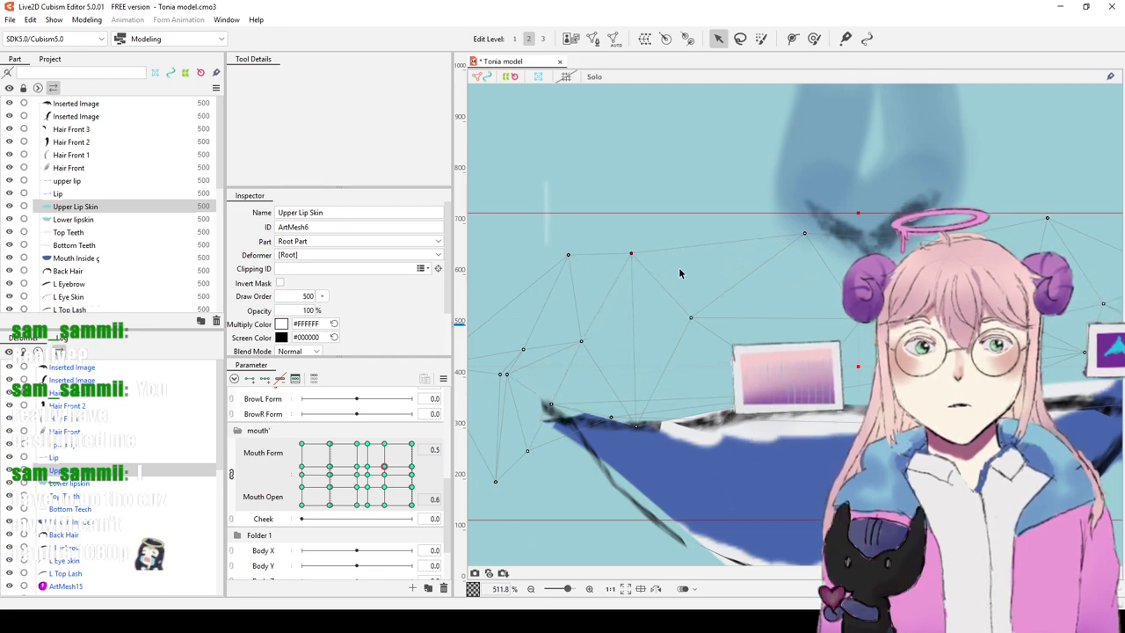
{"action": "scroll", "coordinate": [670, 272], "scroll_direction": "down", "scroll_amount": 2}
{"action": "key", "text": "ctrl+a"}
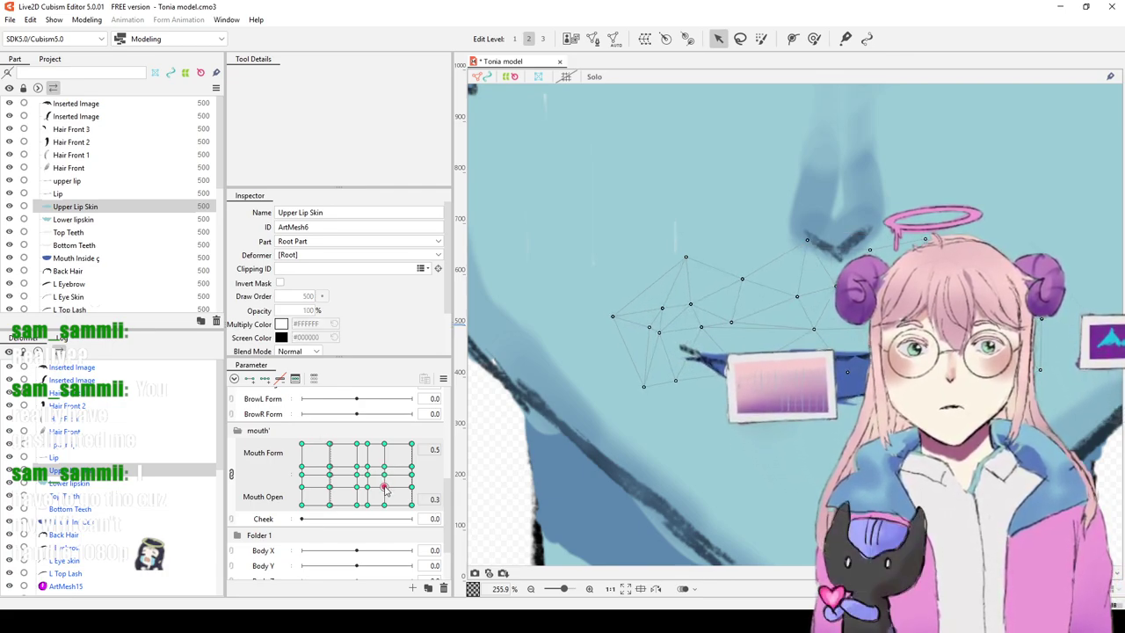
Step: Move an Upper Lip Skin vertex down to the viewer-left part of the upper lip line at Mouth Form 0.5, Mouth Open 0.3
{"action": "left_click_drag", "start_coordinate": [384, 487], "coordinate": [384, 487]}
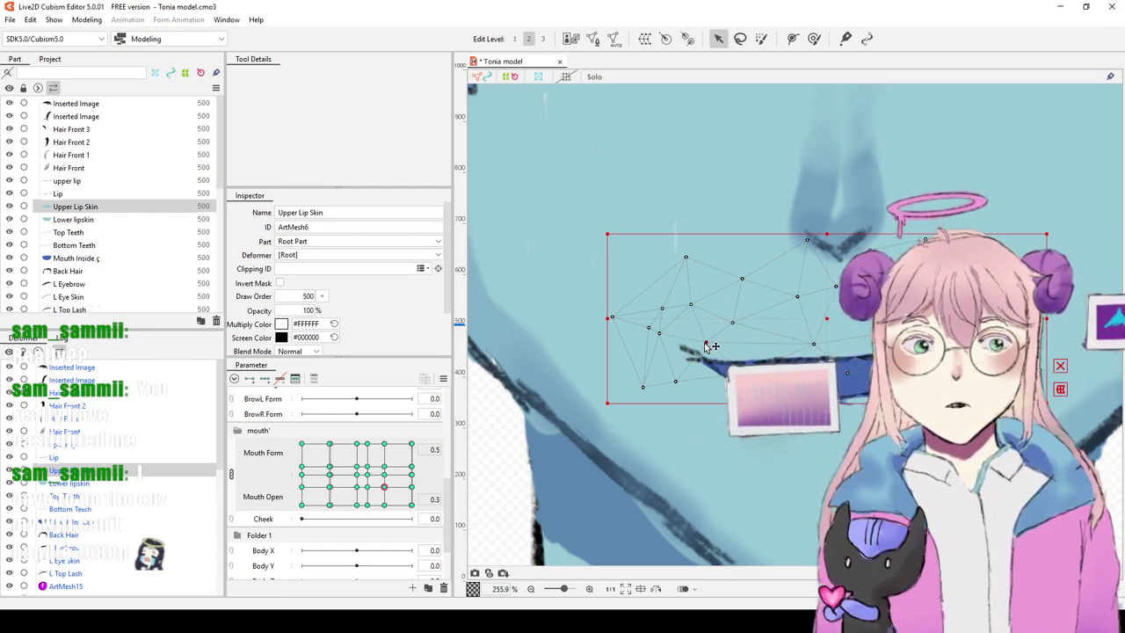
{"action": "mouse_move", "coordinate": [384, 486]}
{"action": "left_mouse_down"}
{"action": "mouse_move", "coordinate": [388, 507]}
{"action": "mouse_move", "coordinate": [383, 450]}
{"action": "mouse_move", "coordinate": [421, 448]}
{"action": "left_mouse_up"}
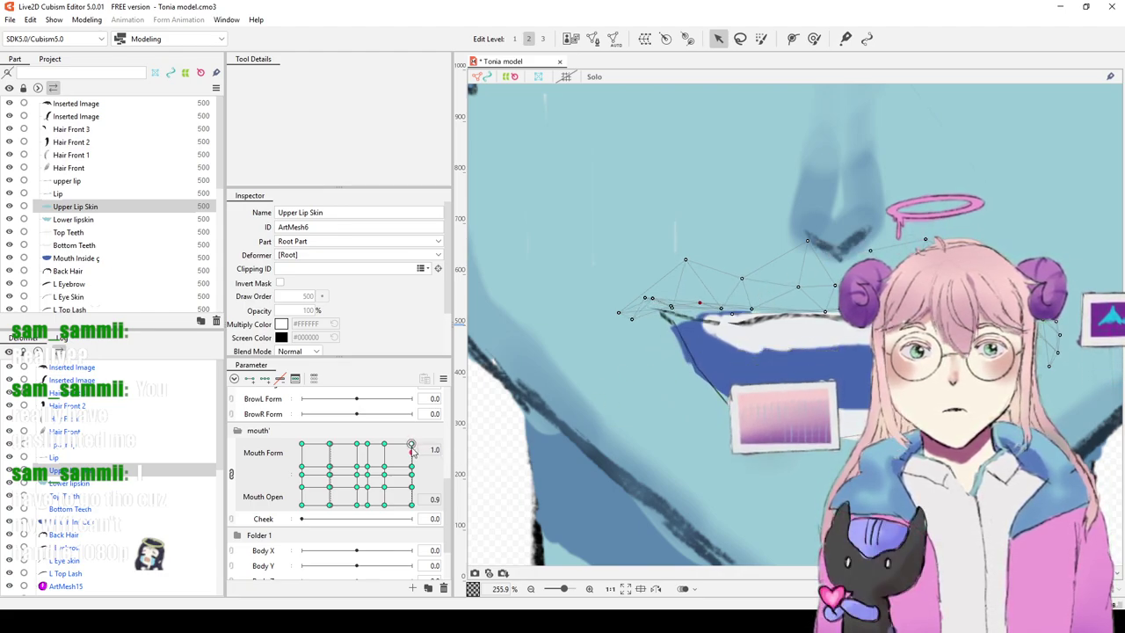
Step: Adjust the Upper Lip Skin vertices along the viewer-left half of the upper lip line at Mouth Form 1.0, Mouth Open 0.5
{"action": "left_click_drag", "start_coordinate": [414, 448], "coordinate": [425, 482]}
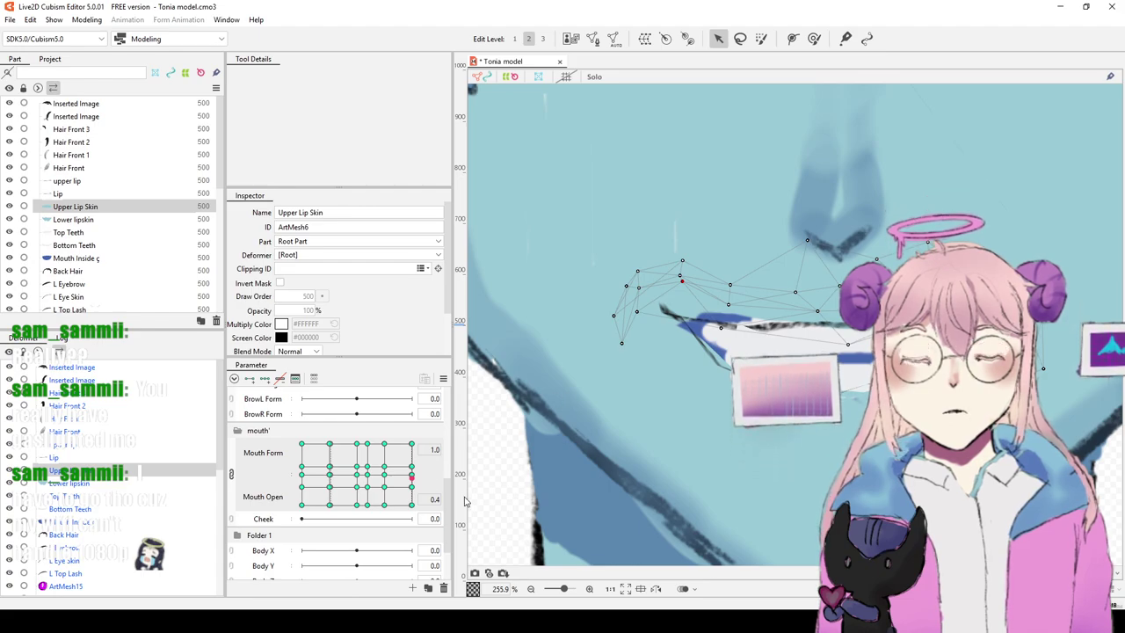
{"action": "left_click_drag", "start_coordinate": [416, 475], "coordinate": [416, 474]}
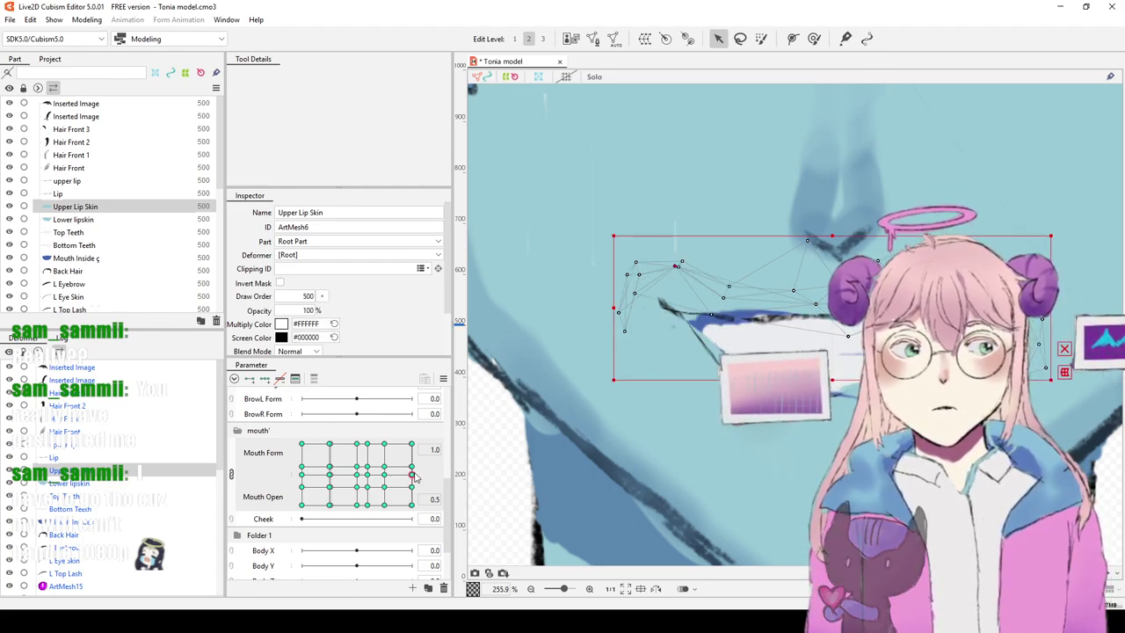
{"action": "left_click_drag", "start_coordinate": [860, 345], "coordinate": [822, 352]}
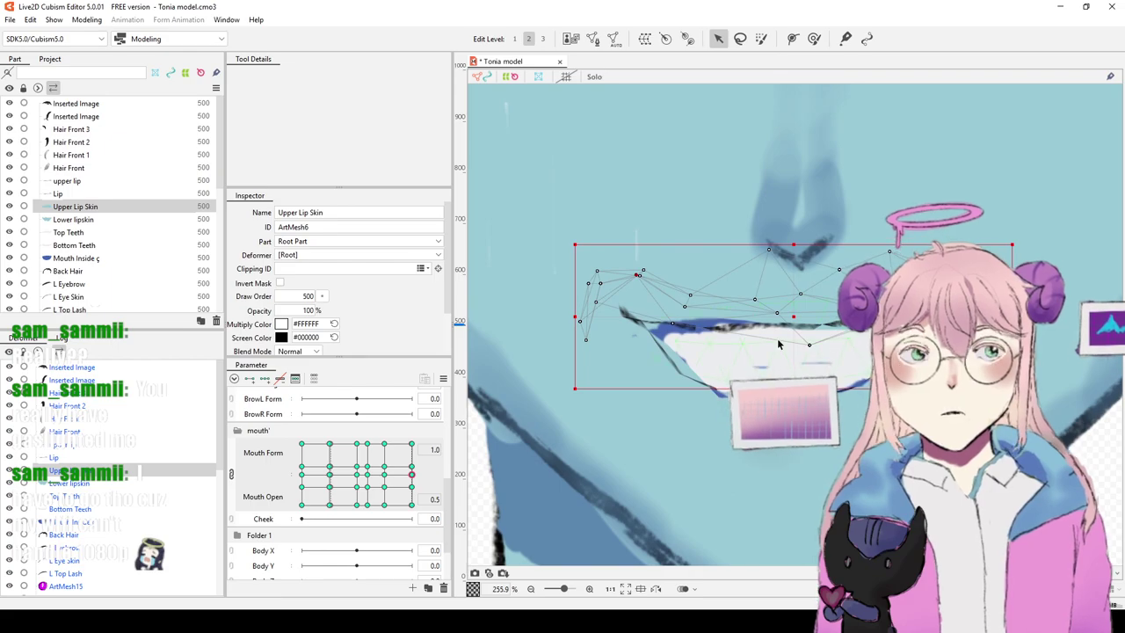
{"action": "scroll", "coordinate": [776, 341], "scroll_direction": "up", "scroll_amount": 2}
{"action": "left_click_drag", "start_coordinate": [645, 298], "coordinate": [647, 304]}
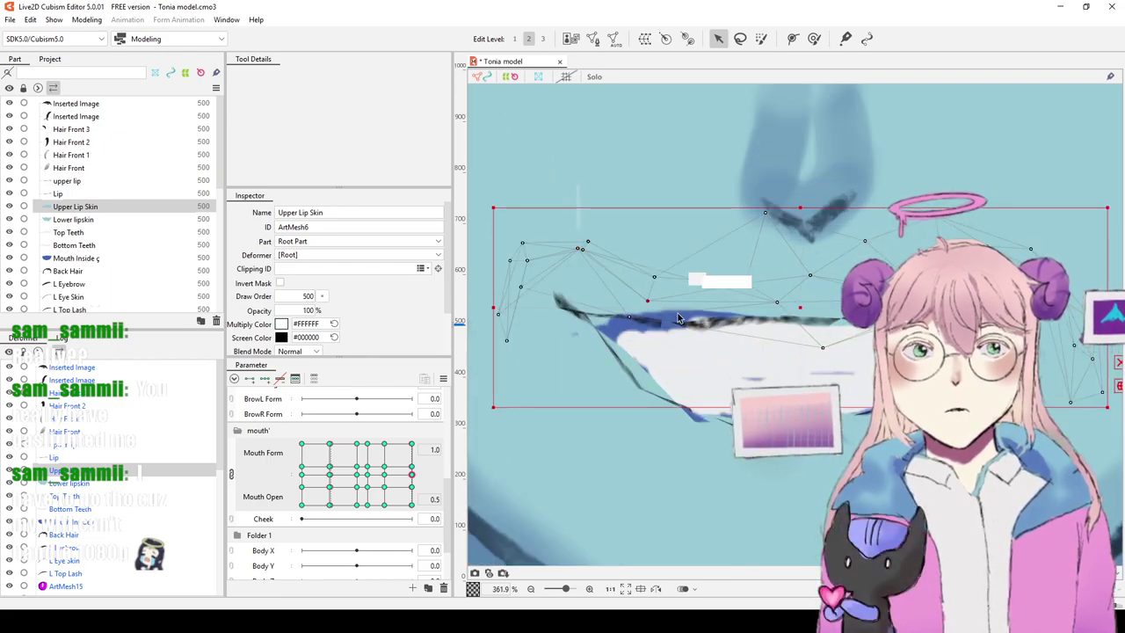
{"action": "left_click_drag", "start_coordinate": [780, 304], "coordinate": [665, 327]}
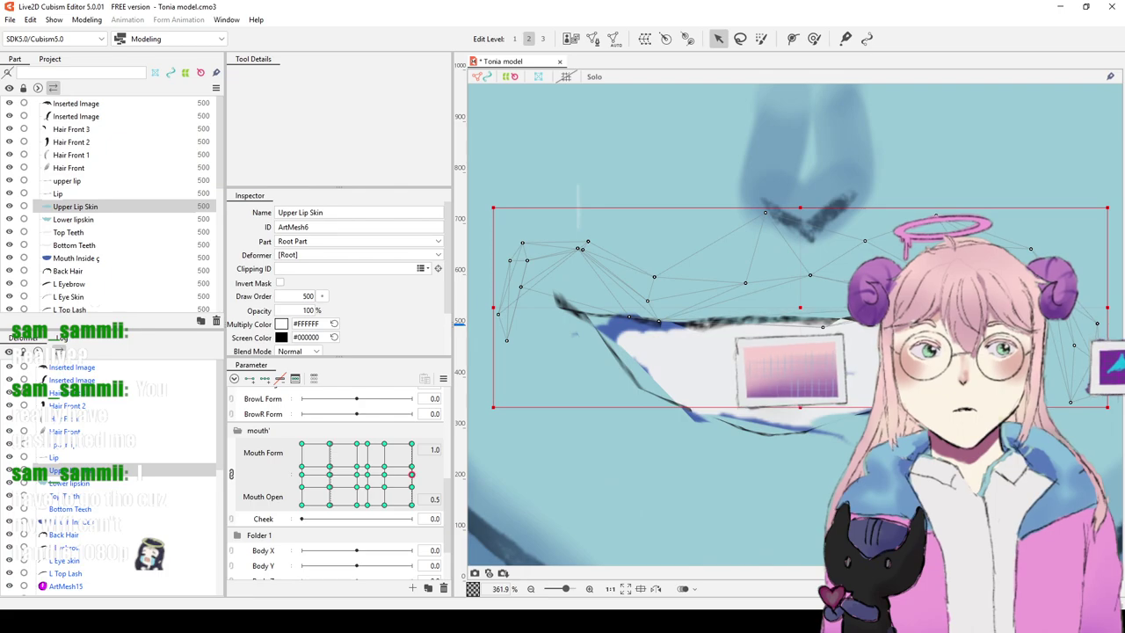
Step: Preview the whole face at Mouth Form 1.0, Mouth Open 1.0, and save the model
{"action": "scroll", "coordinate": [932, 279], "scroll_direction": "down", "scroll_amount": 2}
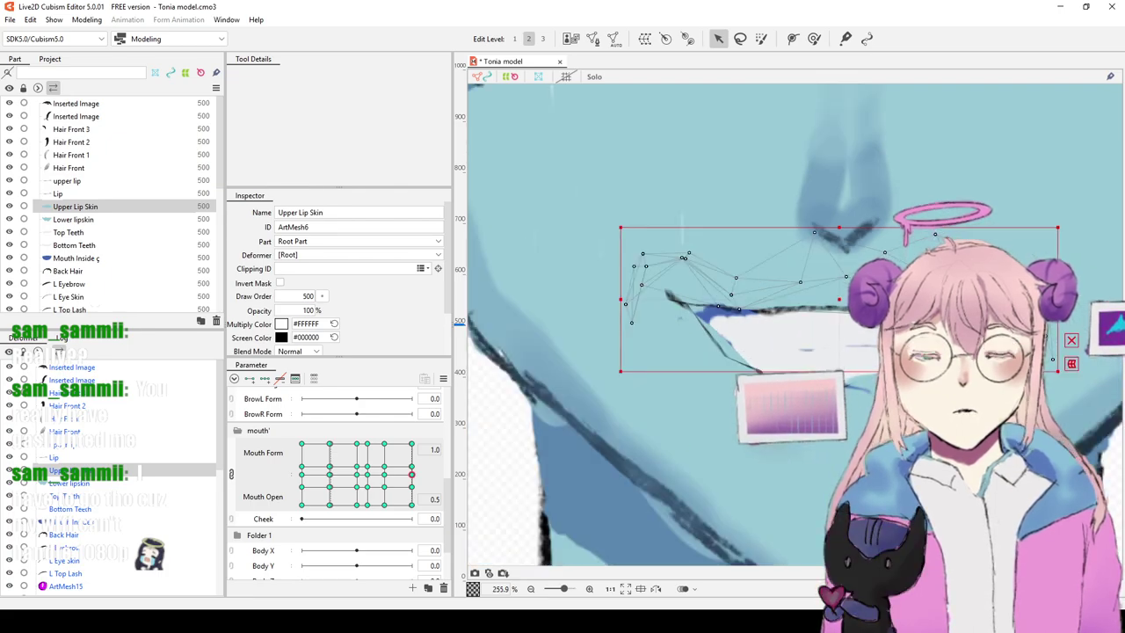
{"action": "scroll", "coordinate": [1035, 243], "scroll_direction": "down", "scroll_amount": 8}
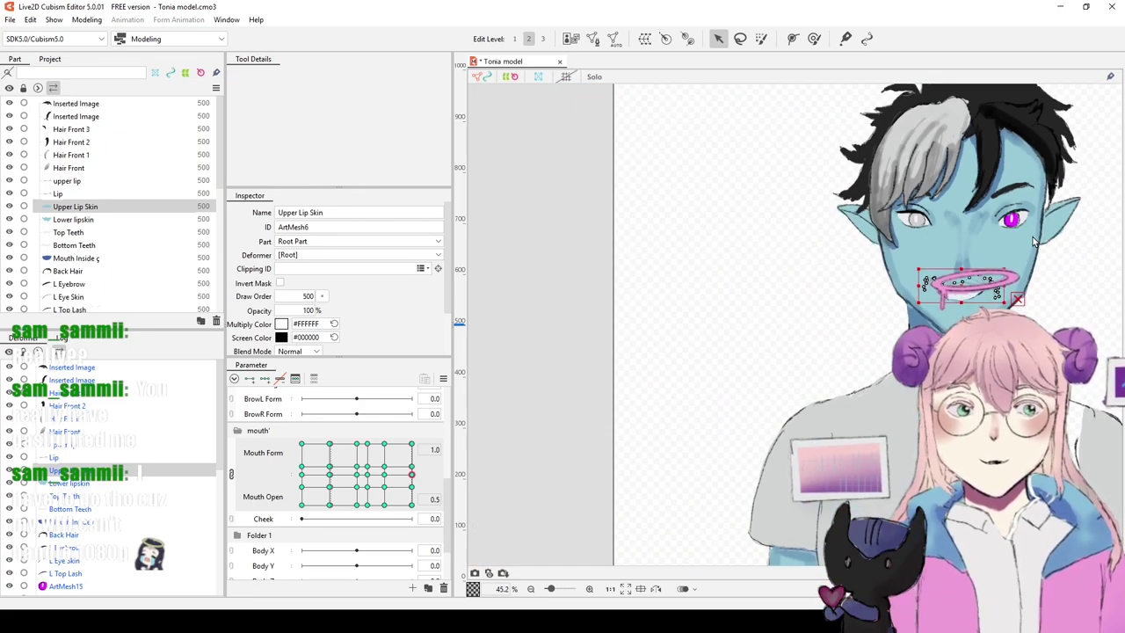
{"action": "left_click_drag", "start_coordinate": [1015, 257], "coordinate": [853, 236]}
{"action": "left_click_drag", "start_coordinate": [418, 478], "coordinate": [420, 444]}
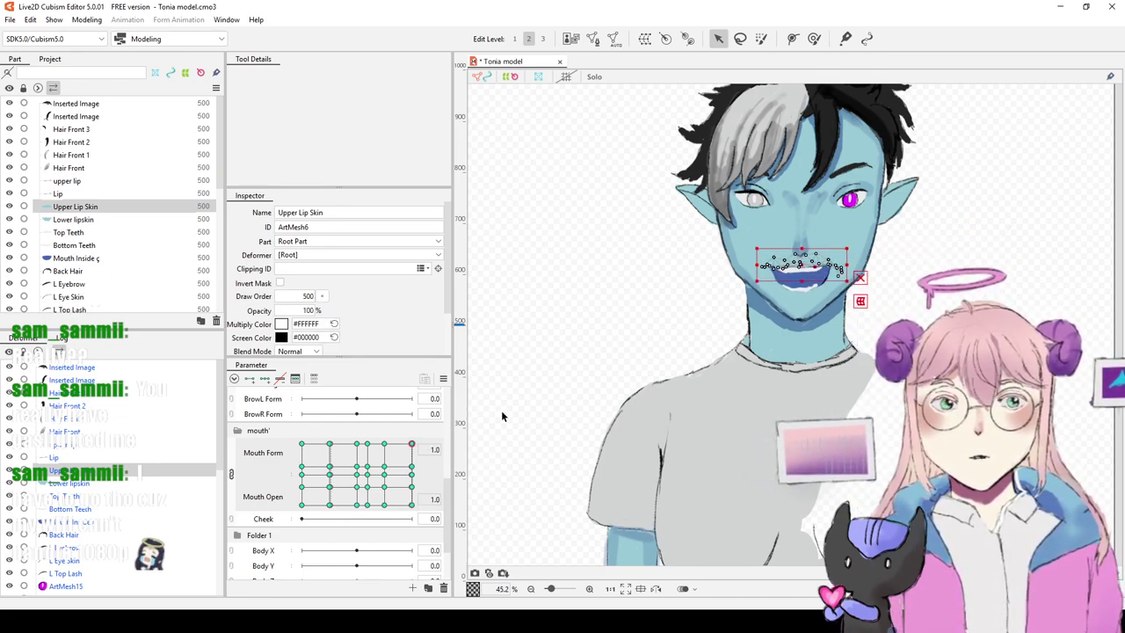
{"action": "key", "text": "ctrl+s"}
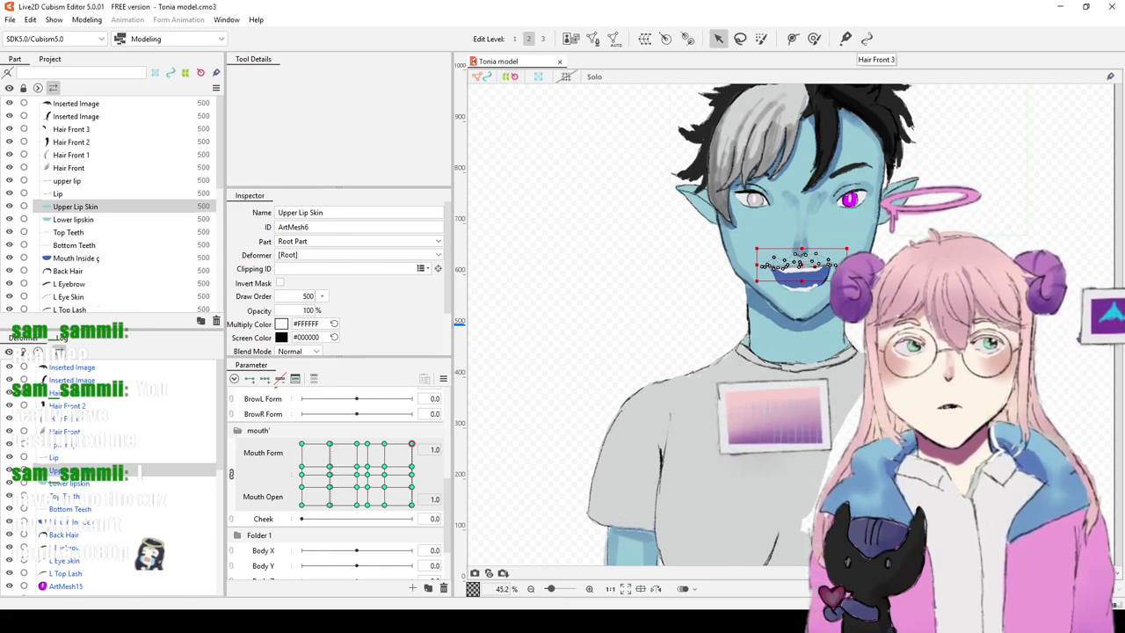
Step: Examine the mouth up close and on the whole face, moving Mouth Form between -0.5 and 1.0 and Mouth Open between 1.0 and 0.6
{"action": "scroll", "coordinate": [668, 286], "scroll_direction": "down", "scroll_amount": 5}
{"action": "scroll", "coordinate": [668, 286], "scroll_direction": "up", "scroll_amount": 10}
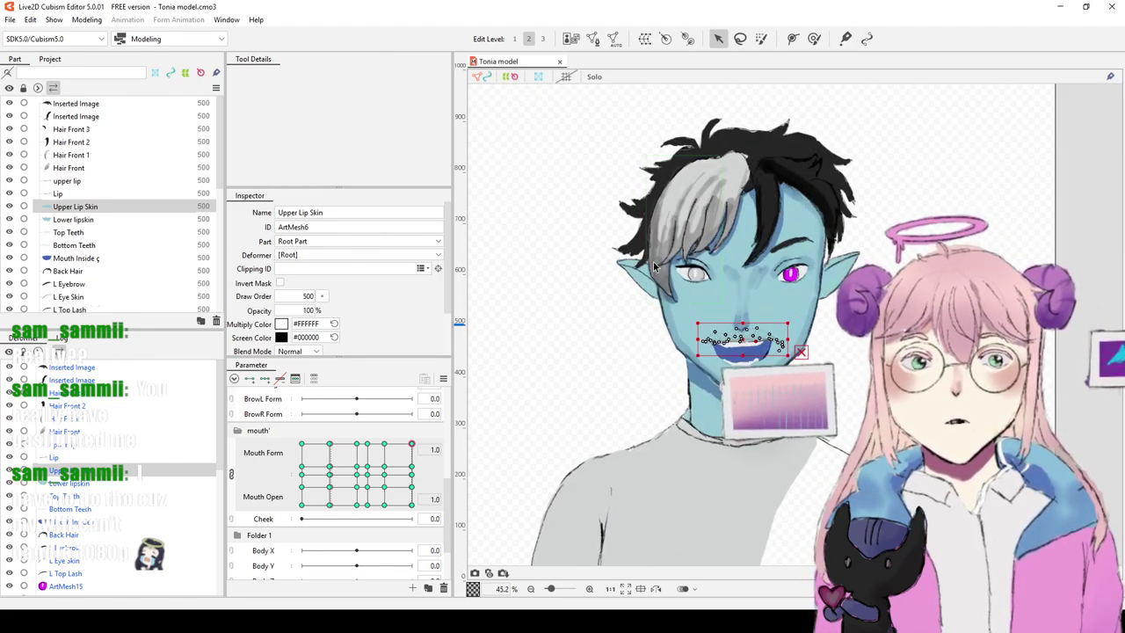
{"action": "left_click_drag", "start_coordinate": [603, 182], "coordinate": [506, 76]}
{"action": "left_click_drag", "start_coordinate": [747, 210], "coordinate": [706, 201]}
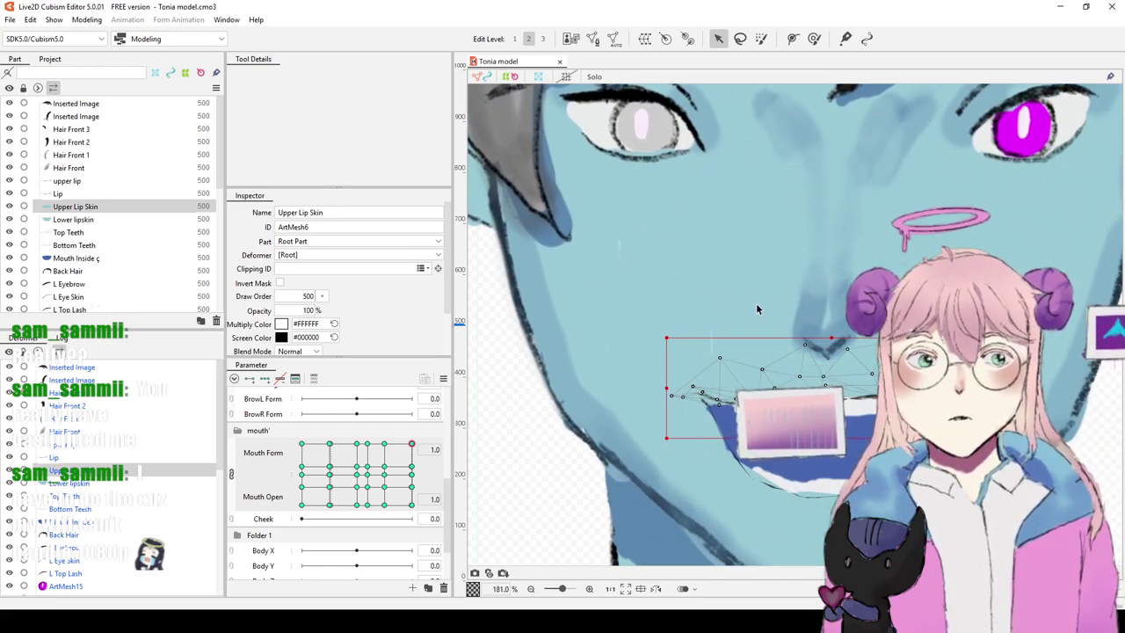
{"action": "scroll", "coordinate": [764, 278], "scroll_direction": "down", "scroll_amount": 5}
{"action": "left_click_drag", "start_coordinate": [376, 447], "coordinate": [417, 374]}
{"action": "left_click", "coordinate": [394, 443]}
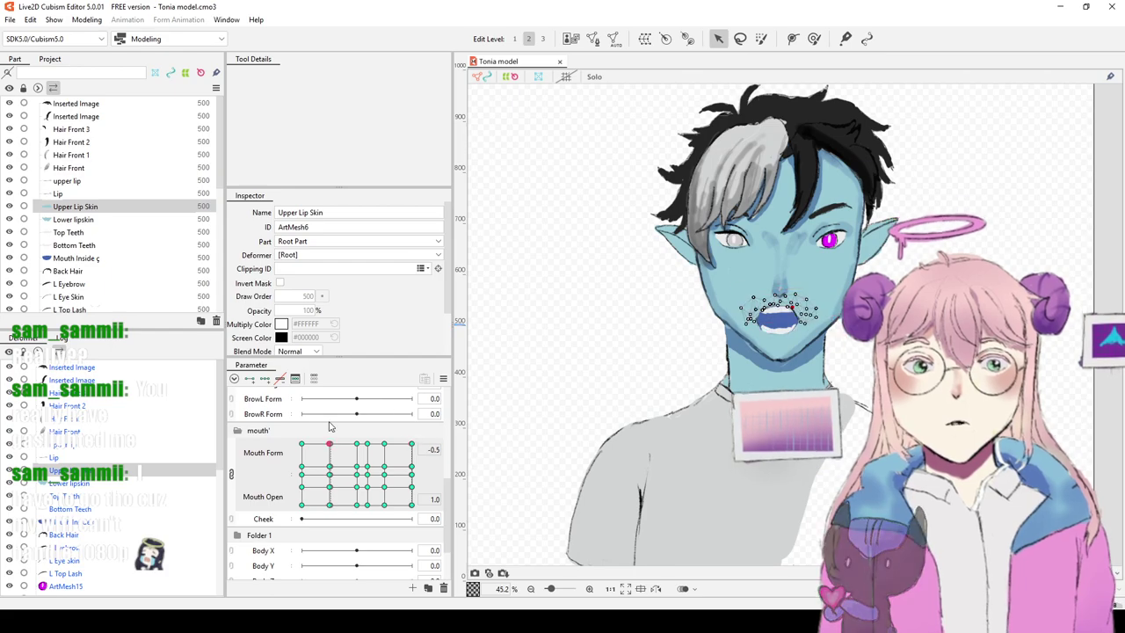
{"action": "left_click", "coordinate": [411, 444]}
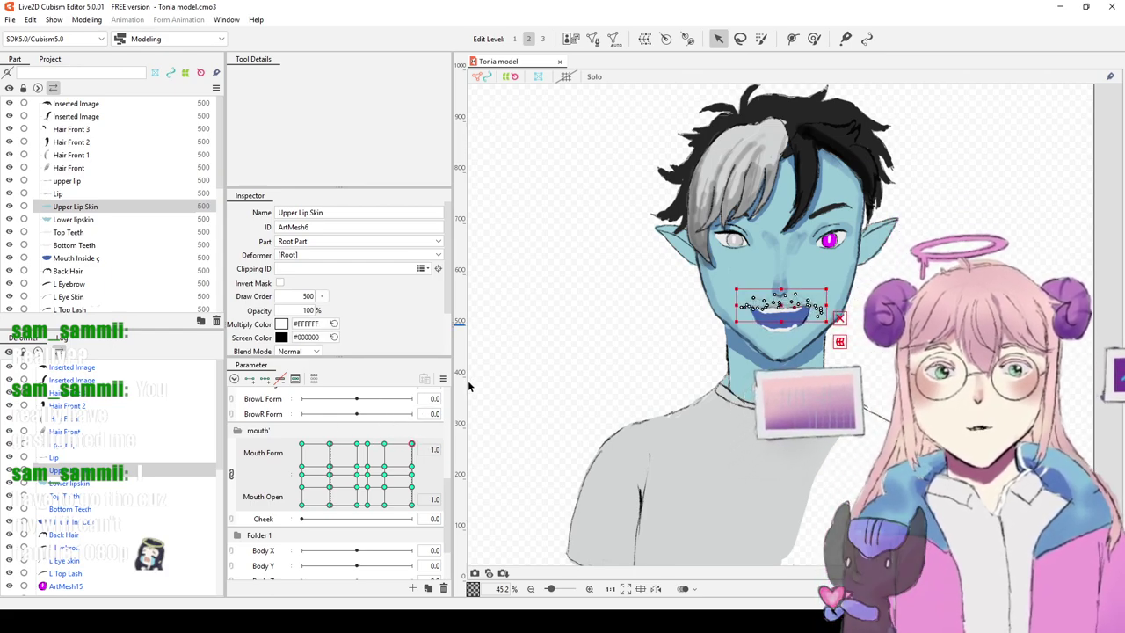
{"action": "left_click_drag", "start_coordinate": [459, 397], "coordinate": [439, 474]}
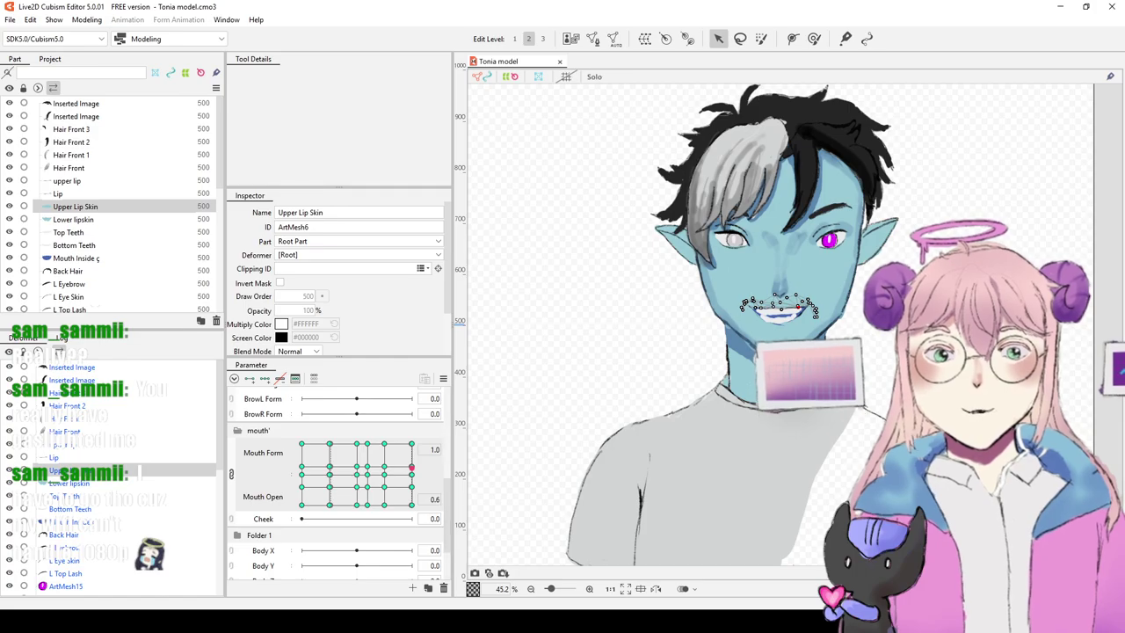